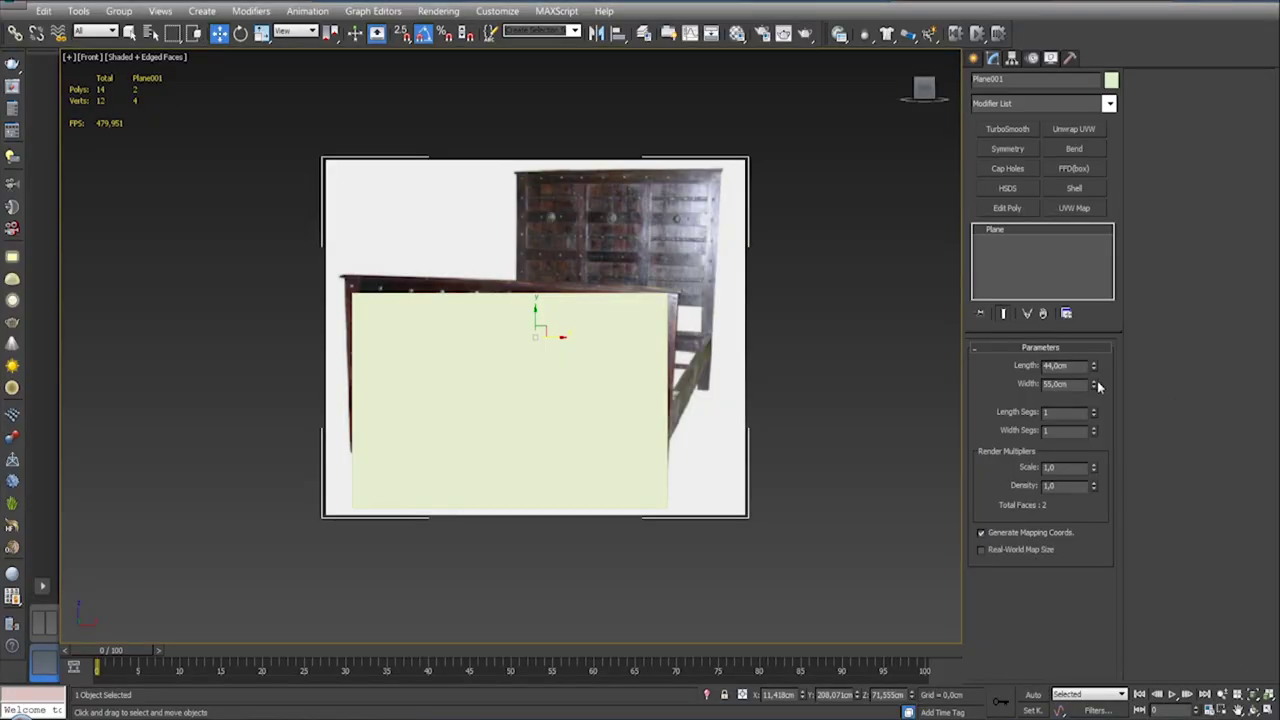
Step: Orbit around Box001 to inspect it in 3D, then return to the Front view
middle_drag(727, 363, 736, 375)
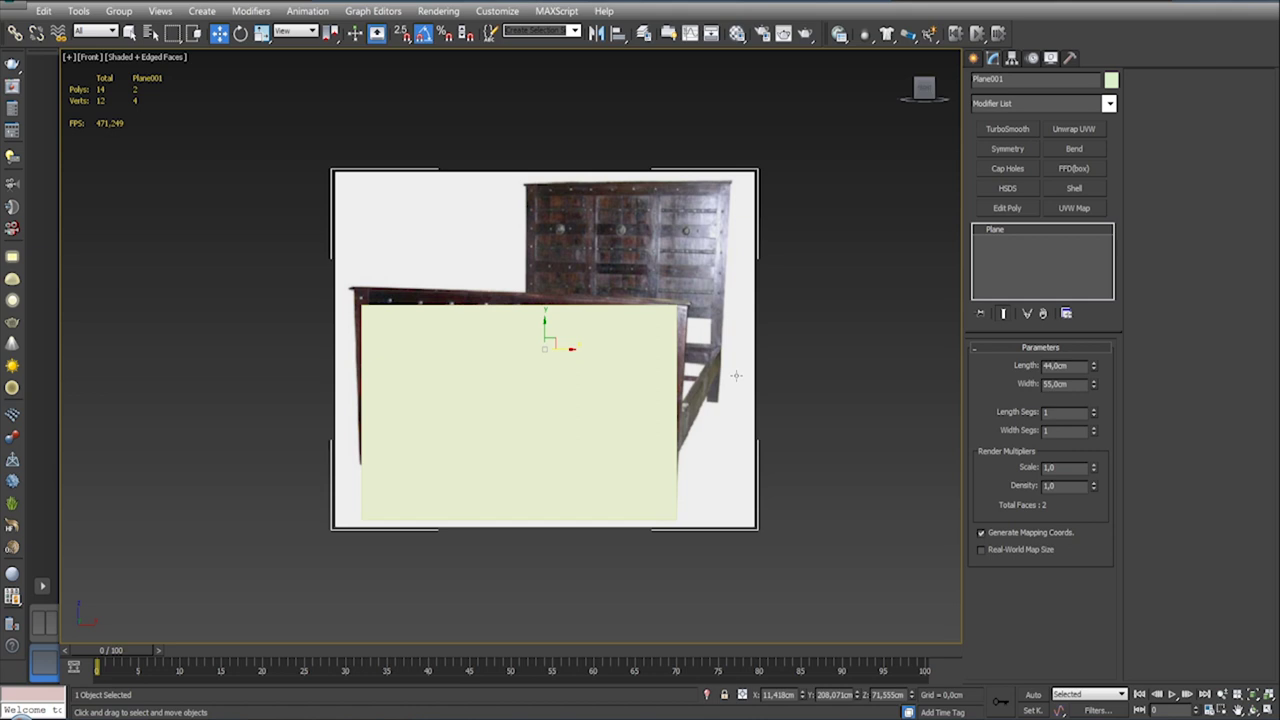
middle_drag(708, 356, 767, 331)
key(e)
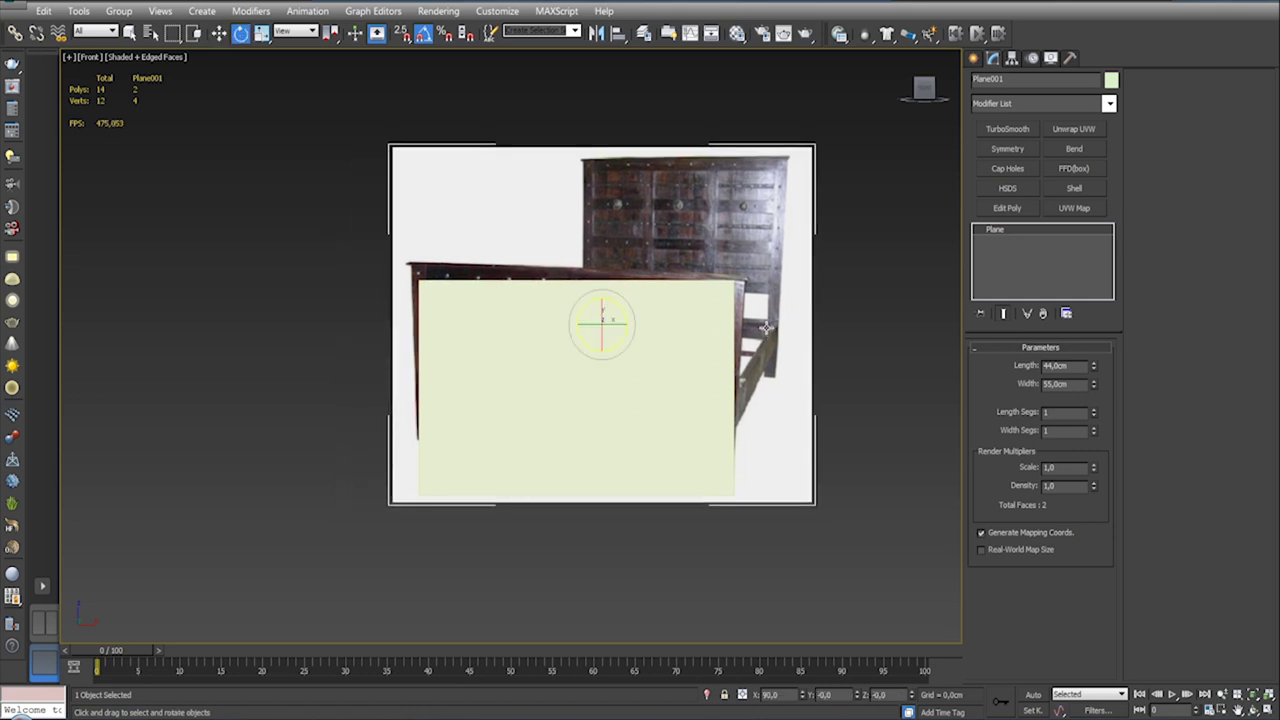
alt+middle_drag(871, 323, 818, 420)
click(681, 484)
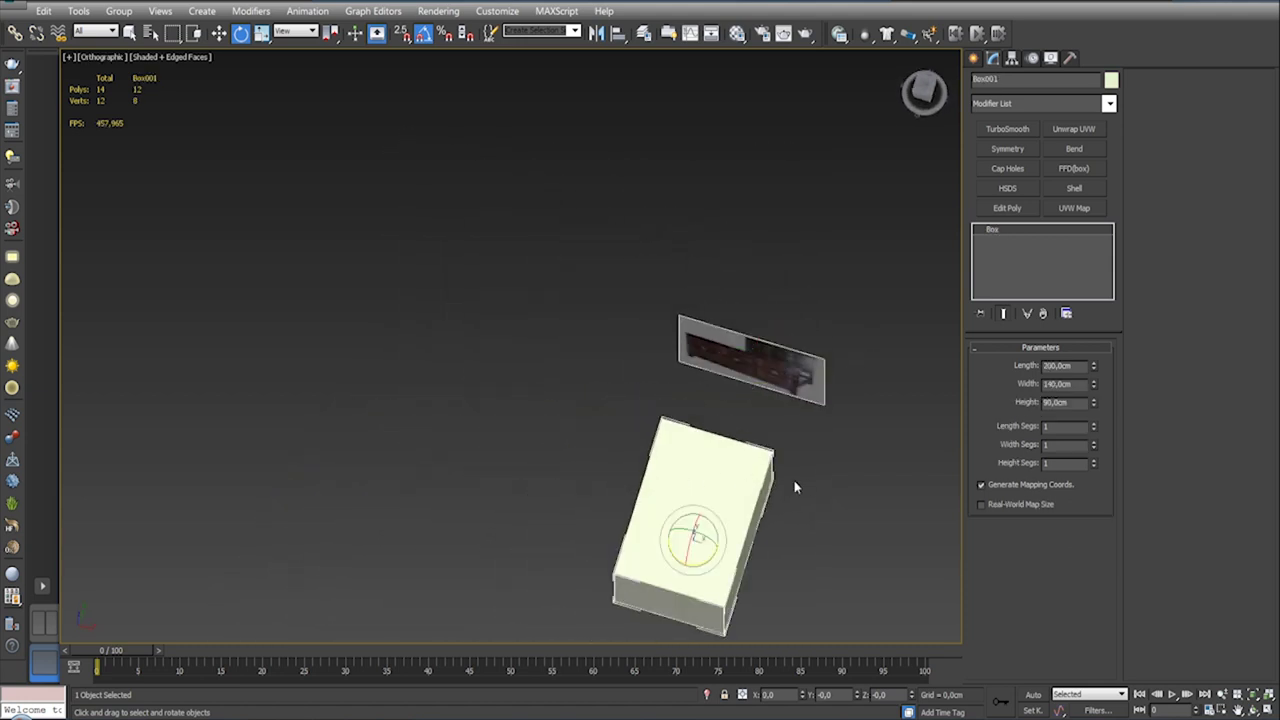
key(t)
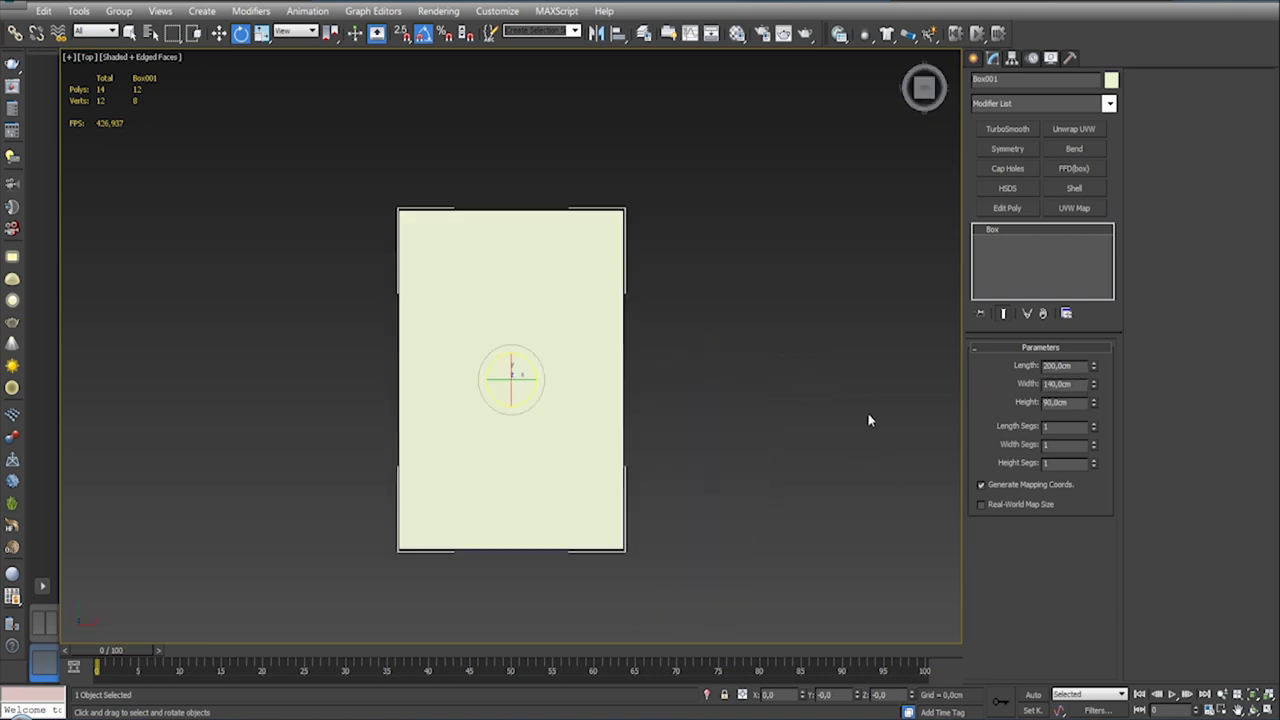
key(f)
mouse_move(843, 385)
middle_down()
mouse_move(688, 383)
mouse_move(629, 399)
middle_up()
Step: Move Plane001, the bed reference image, left along X so it sits beside the box
key(w)
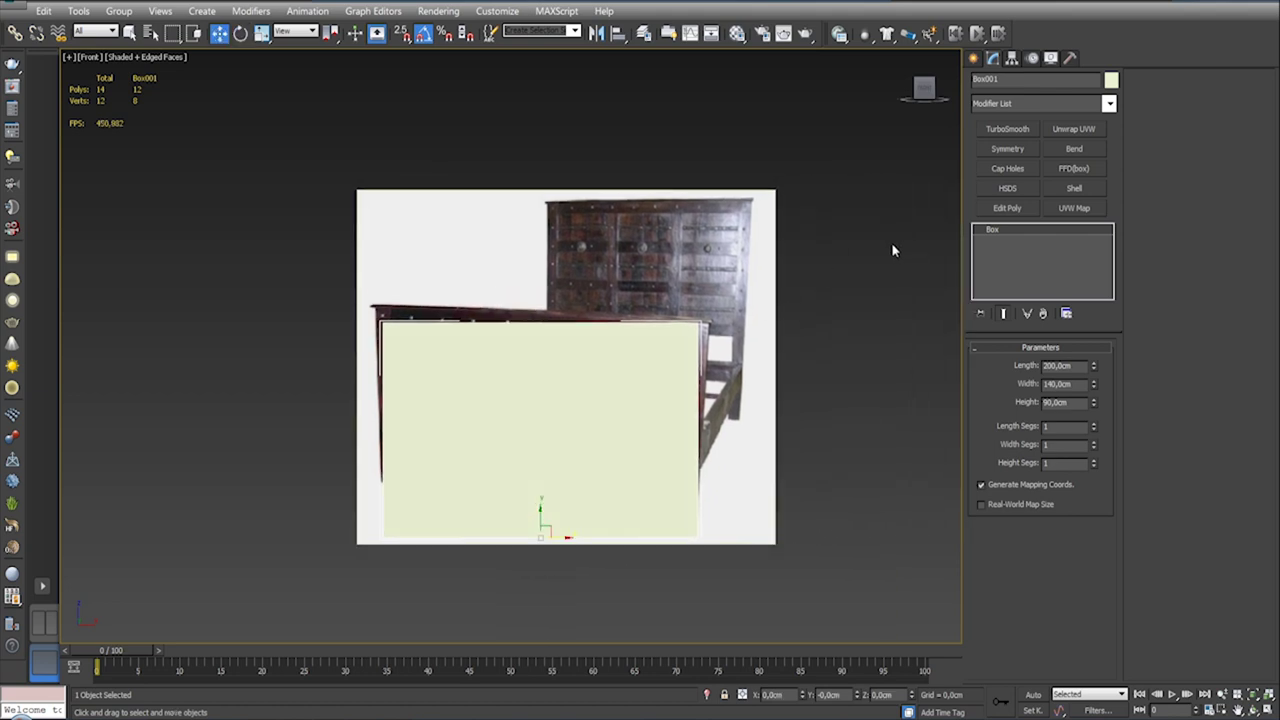
click(706, 256)
middle_drag(708, 257, 801, 228)
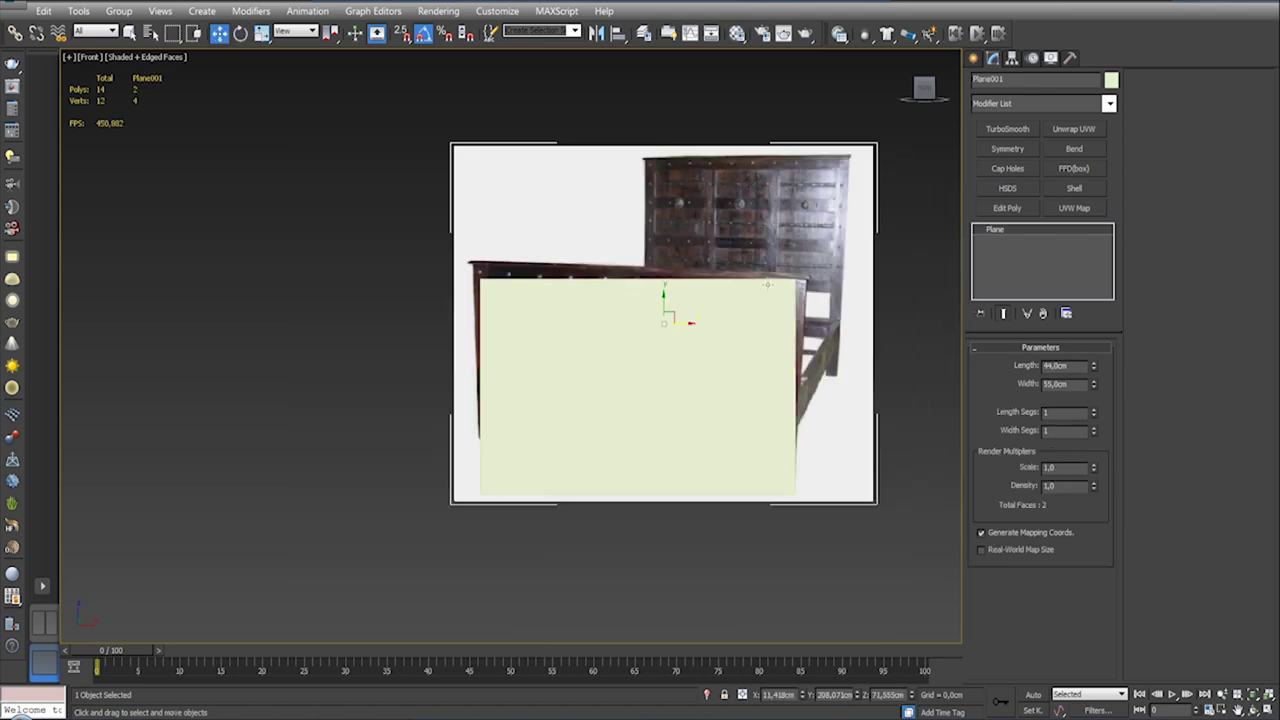
drag(688, 323, 234, 312)
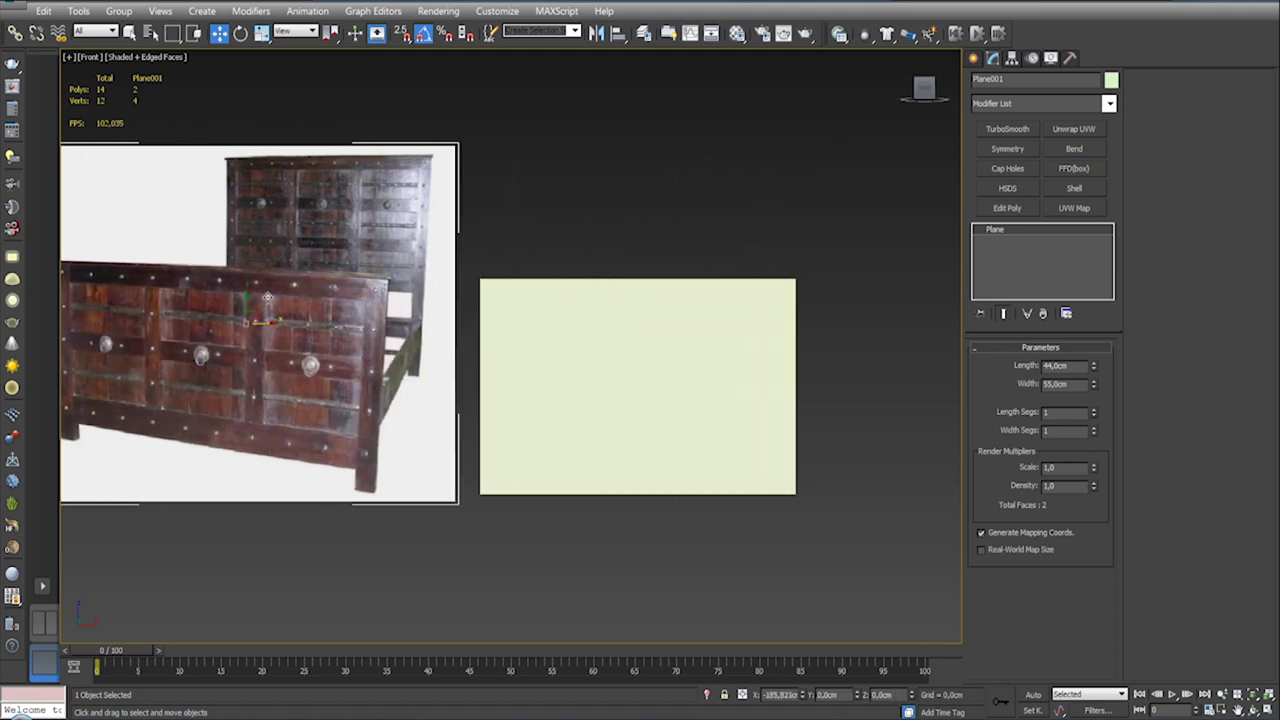
scroll(354, 305, down, 4)
mouse_move(383, 306)
middle_down()
mouse_move(603, 311)
mouse_move(514, 306)
middle_up()
Step: Frame the reference image beside the box, then select Box001 in the Top view
scroll(602, 314, up, 1)
scroll(602, 314, up, 3)
scroll(467, 314, up, 2)
scroll(467, 314, down, 2)
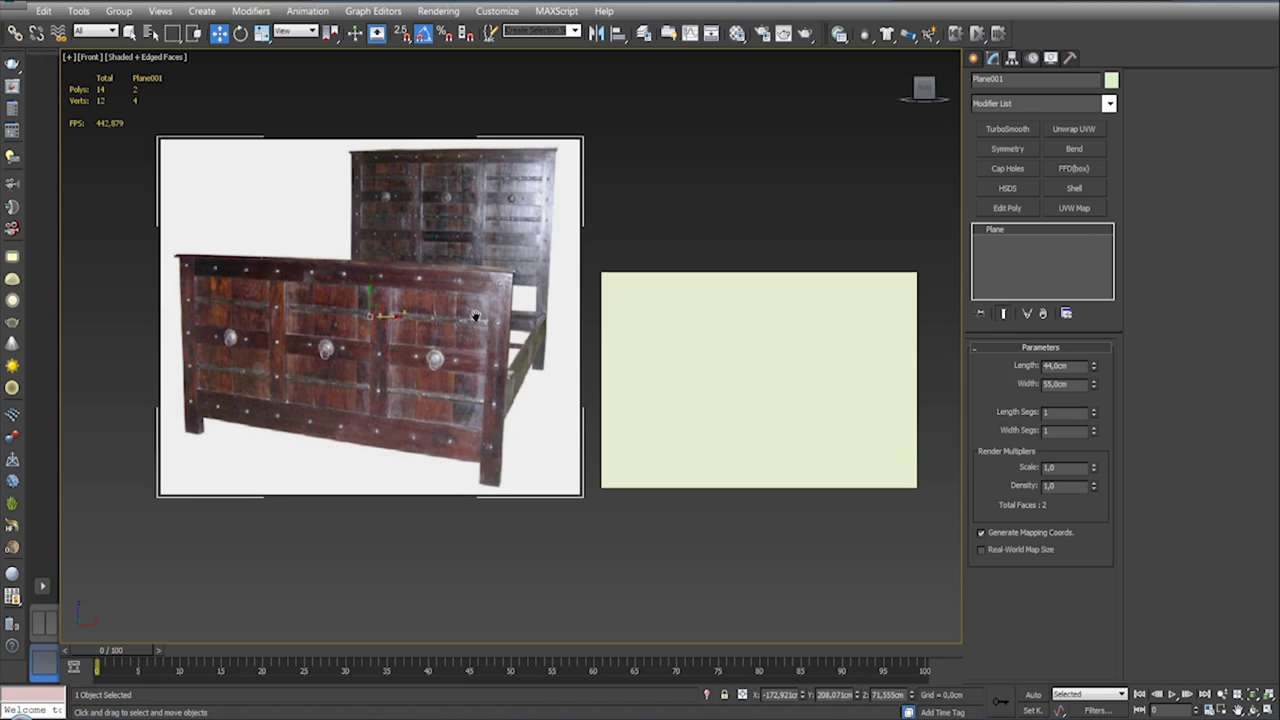
middle_drag(421, 315, 501, 358)
scroll(501, 358, up, 2)
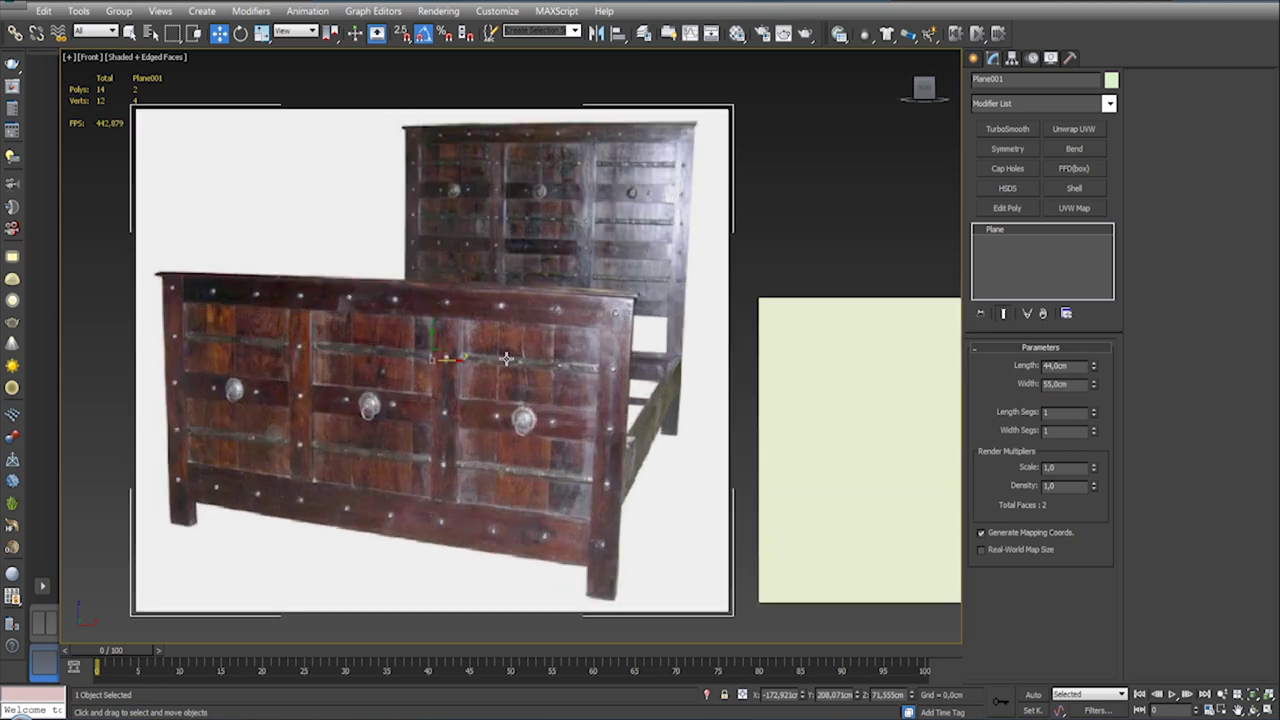
middle_drag(598, 348, 500, 344)
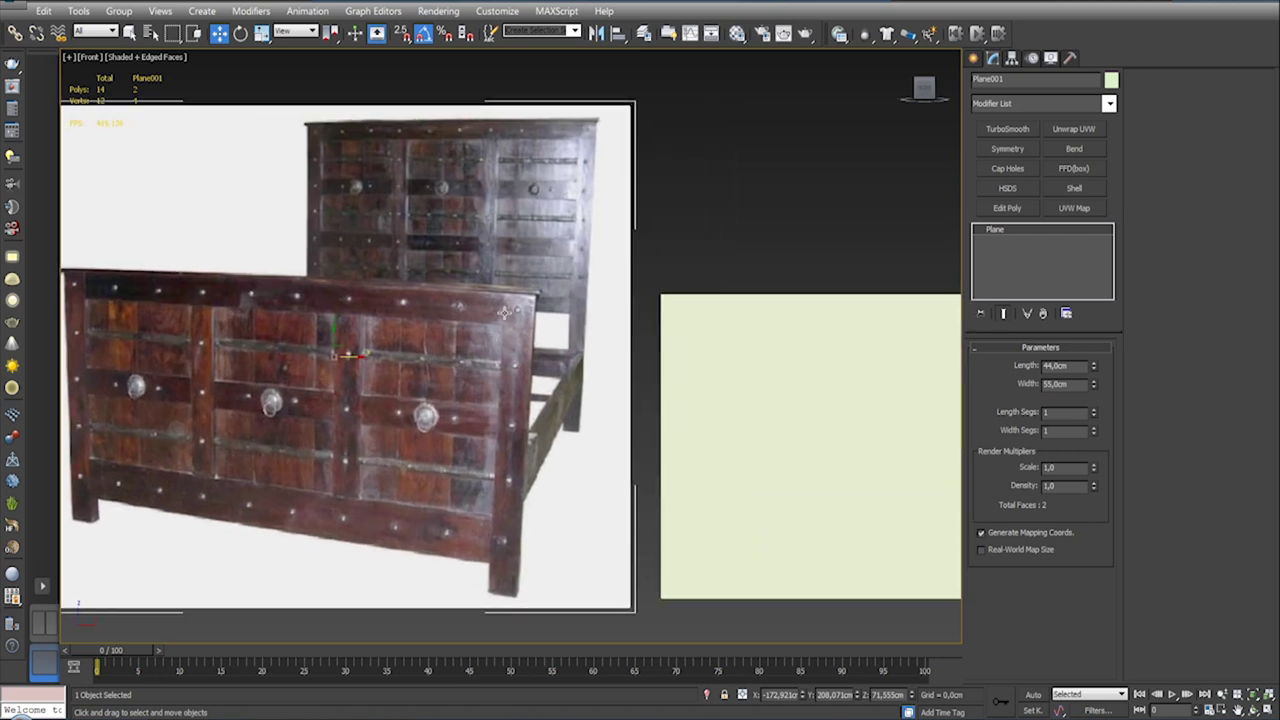
middle_drag(777, 383, 697, 360)
scroll(697, 360, down, 2)
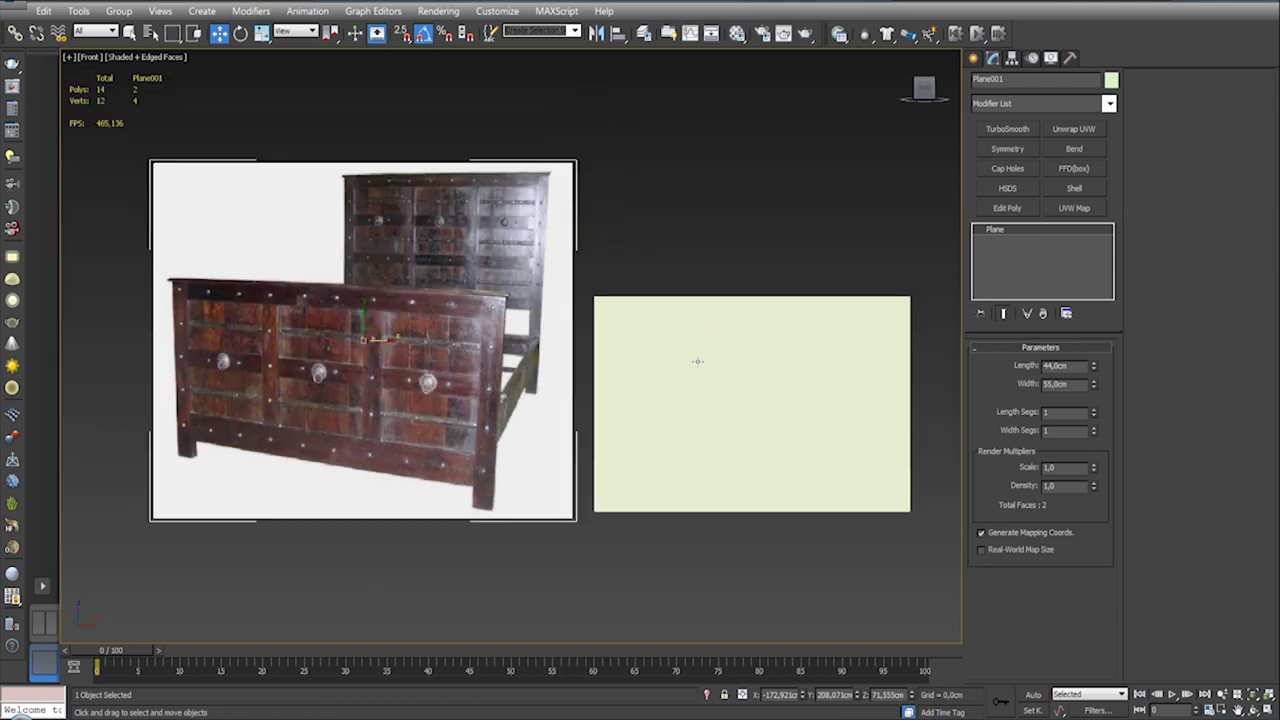
key(t)
click(523, 337)
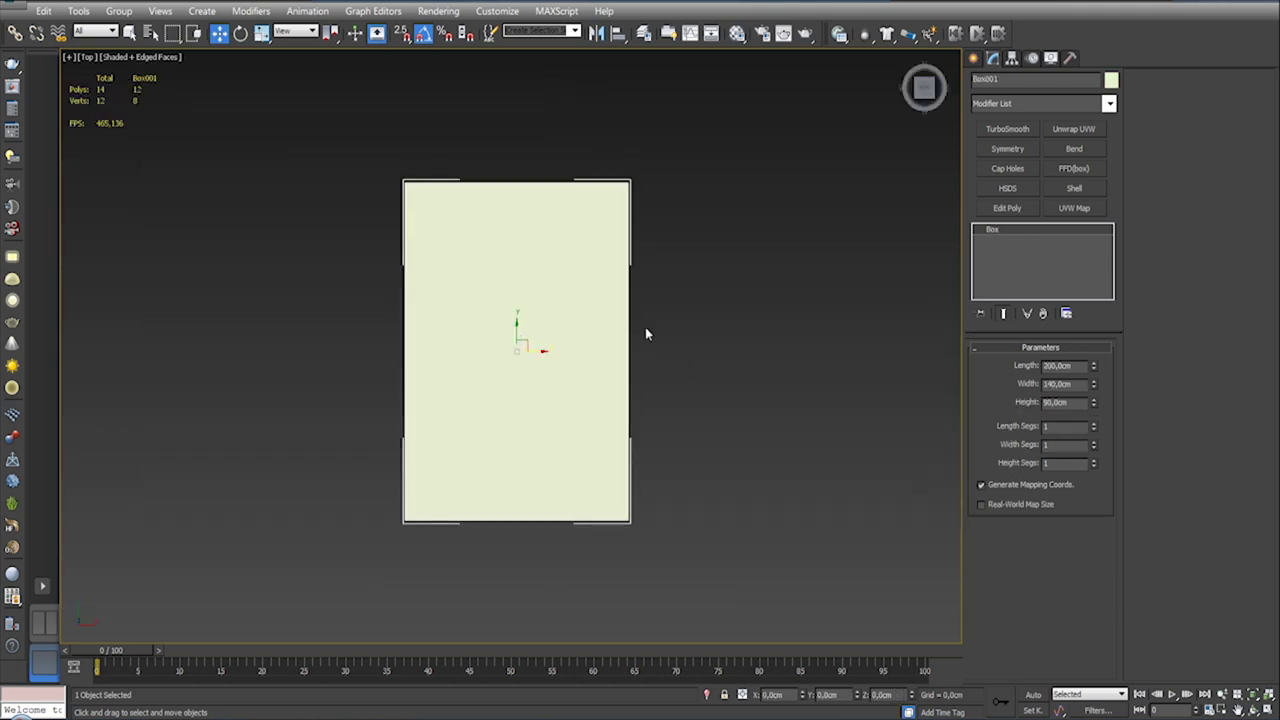
scroll(788, 290, down, 5)
scroll(788, 290, up, 5)
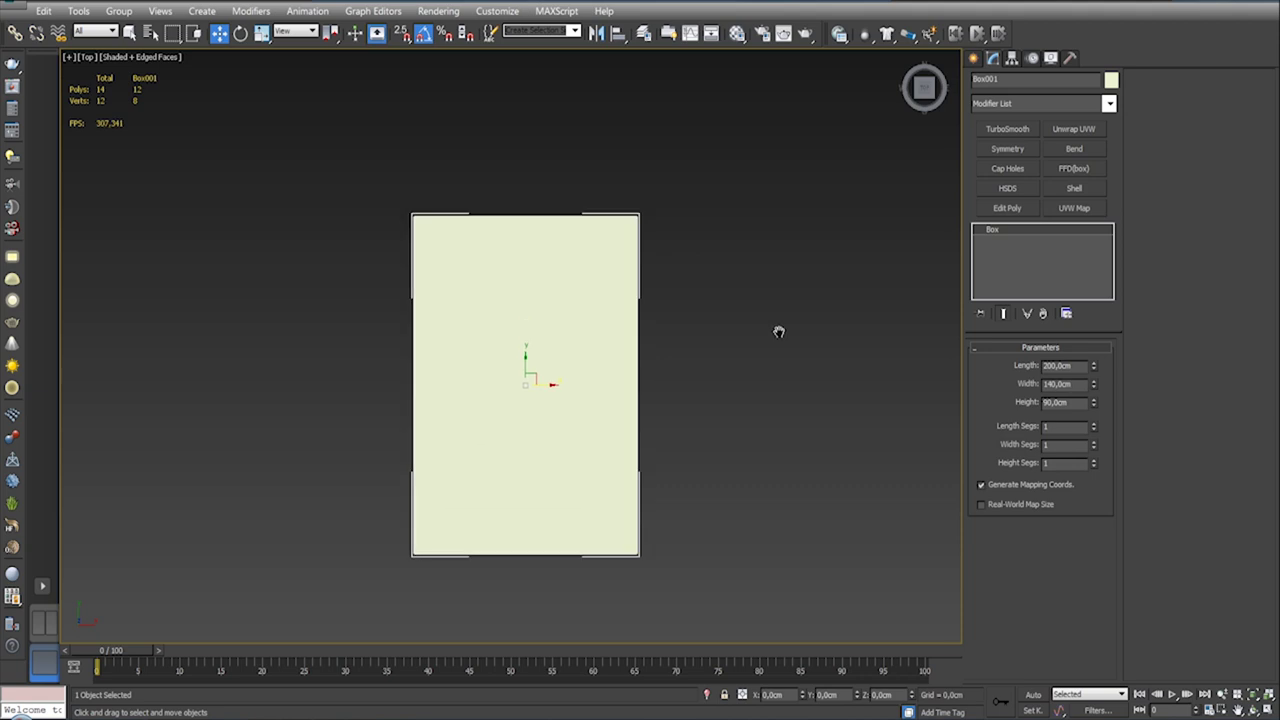
Step: Add an Edit Poly modifier to Box001 and select its left and right side edges
click(993, 207)
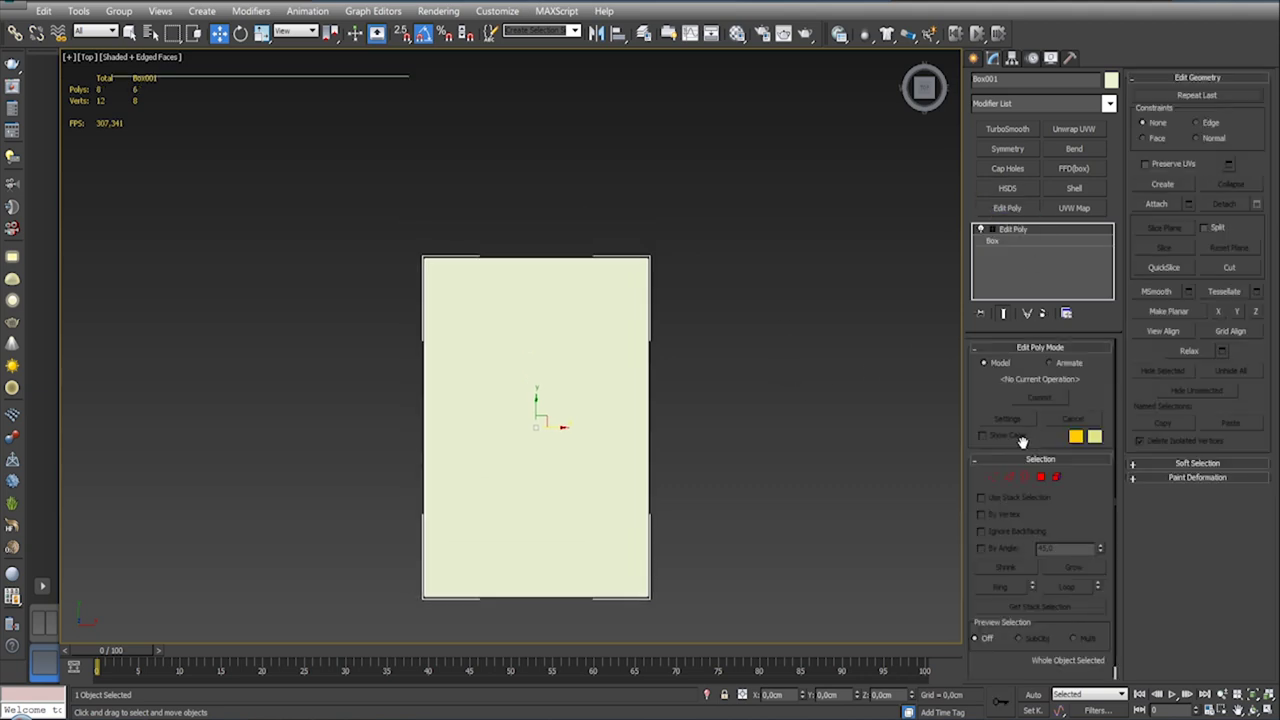
click(1010, 477)
drag(329, 408, 832, 450)
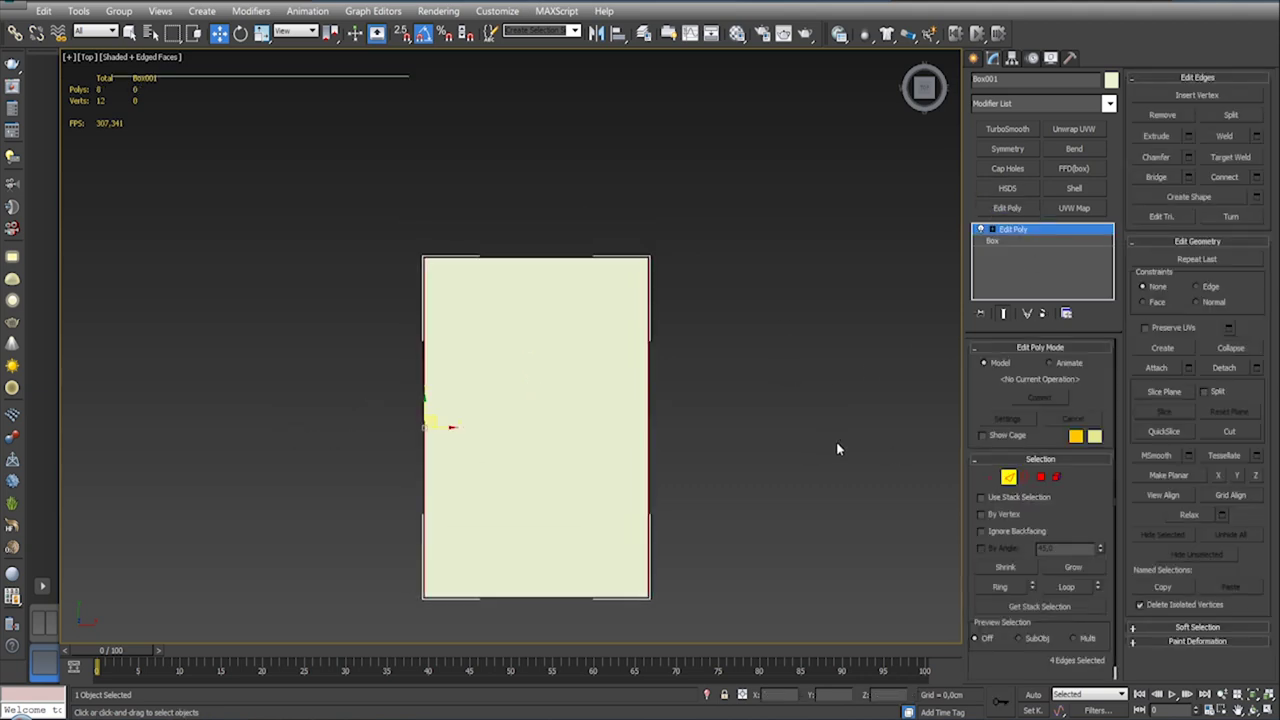
Step: Connect the side edges with 2 segments, pinched to about 88 toward the box ends
click(1224, 177)
middle_drag(866, 392, 822, 324)
drag(519, 354, 519, 350)
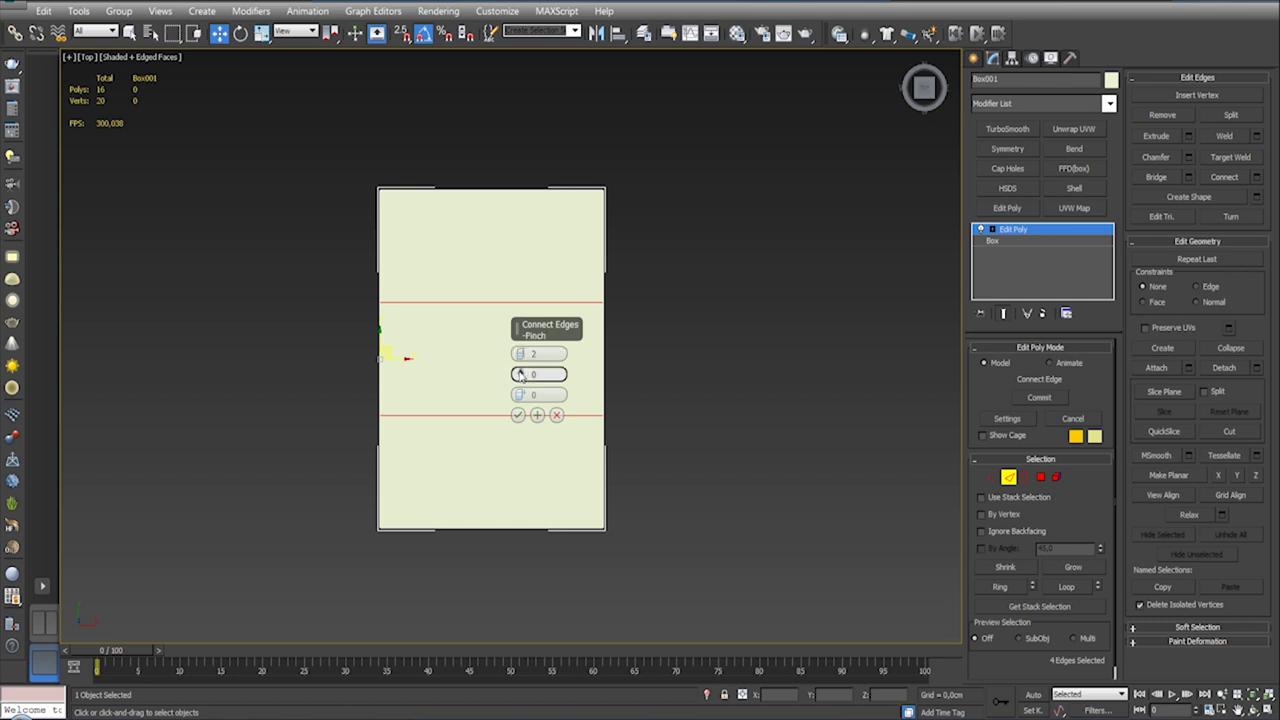
mouse_move(554, 326)
mouse_down()
mouse_move(852, 230)
mouse_move(824, 193)
mouse_up()
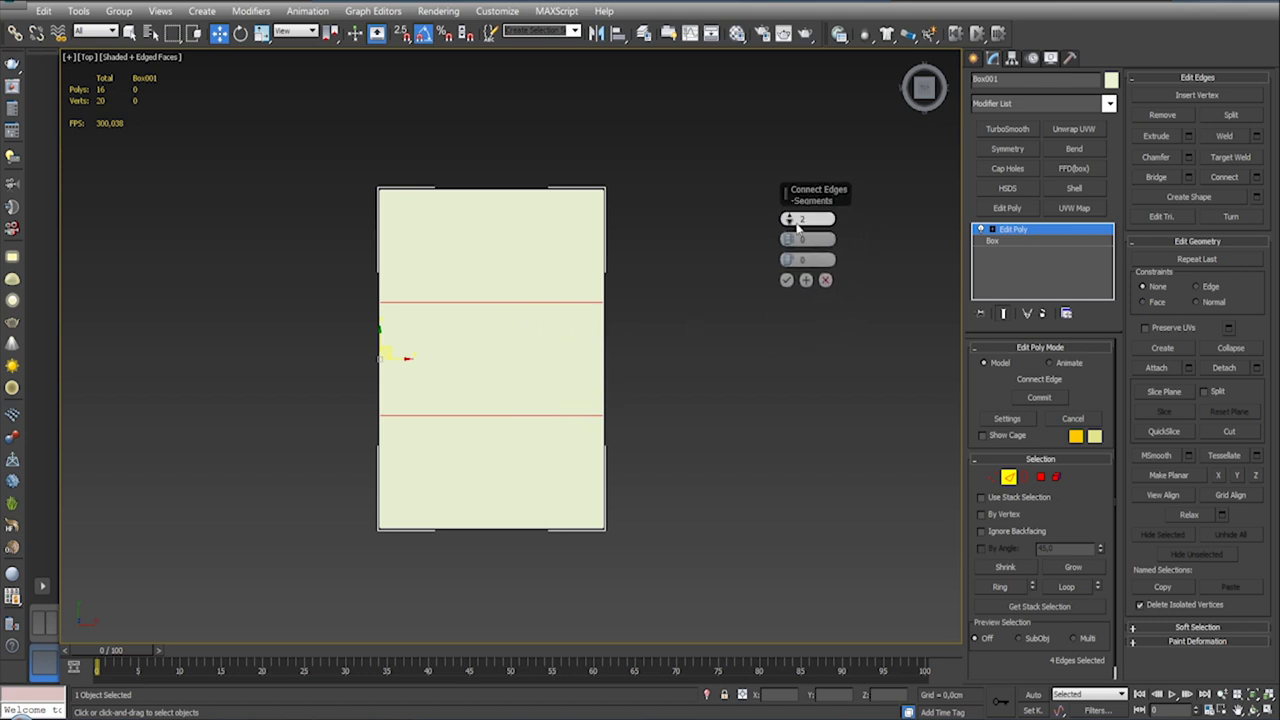
drag(787, 241, 1000, 701)
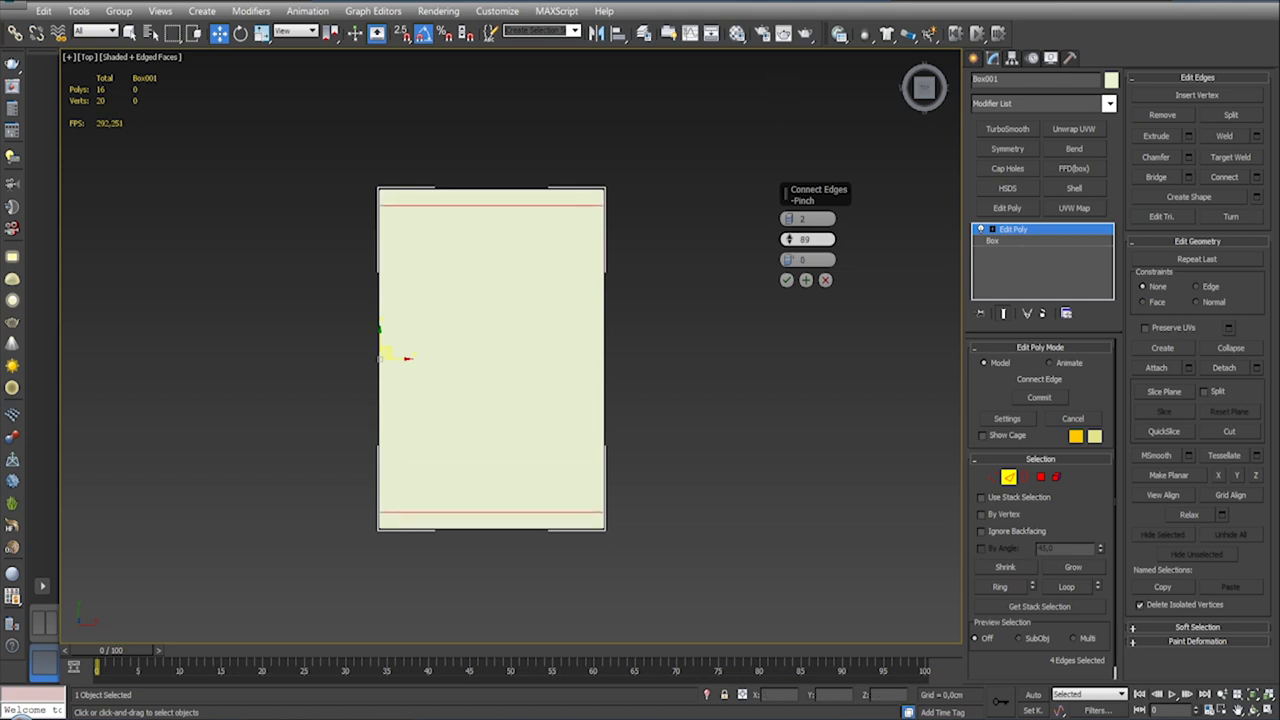
key(g)
drag(1000, 700, 1000, 701)
click(787, 281)
mouse_move(731, 306)
alt+middle_down()
mouse_move(635, 340)
mouse_move(656, 257)
alt+middle_up()
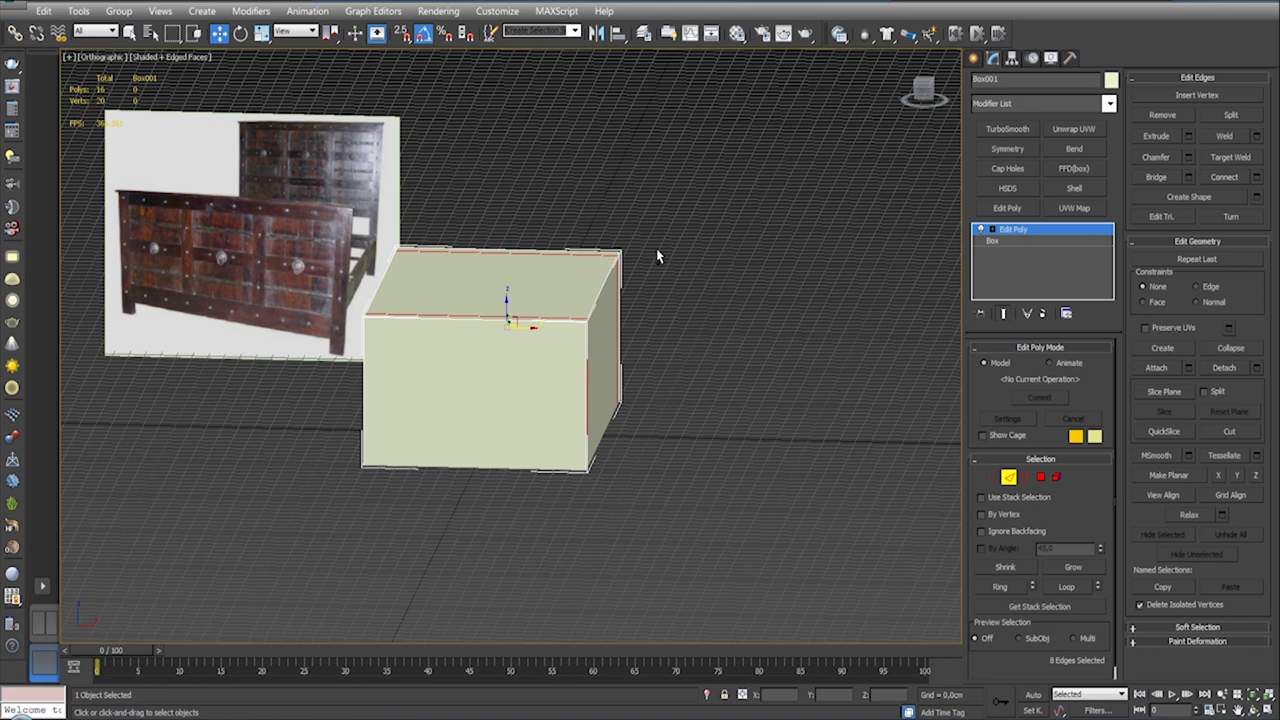
Step: Detach the four middle polygons of Box001 as Object001
mouse_move(656, 257)
alt+middle_down()
mouse_move(675, 375)
mouse_move(659, 372)
alt+middle_up()
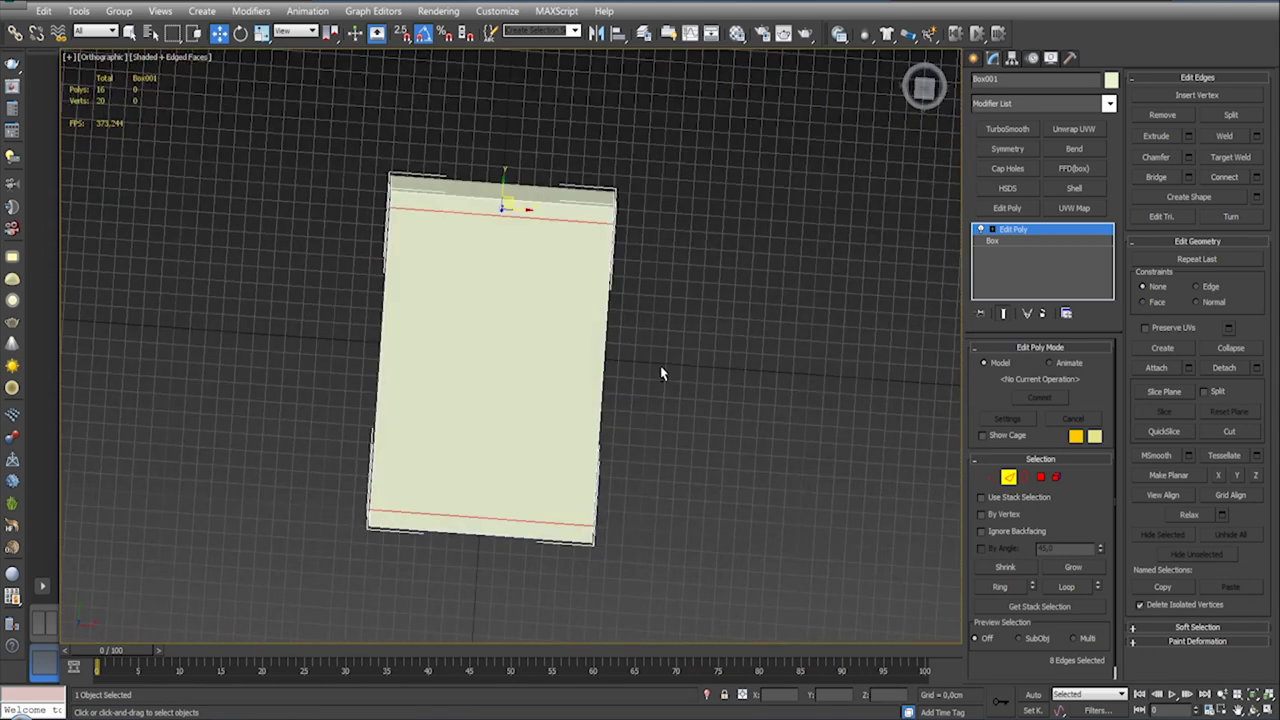
key(t)
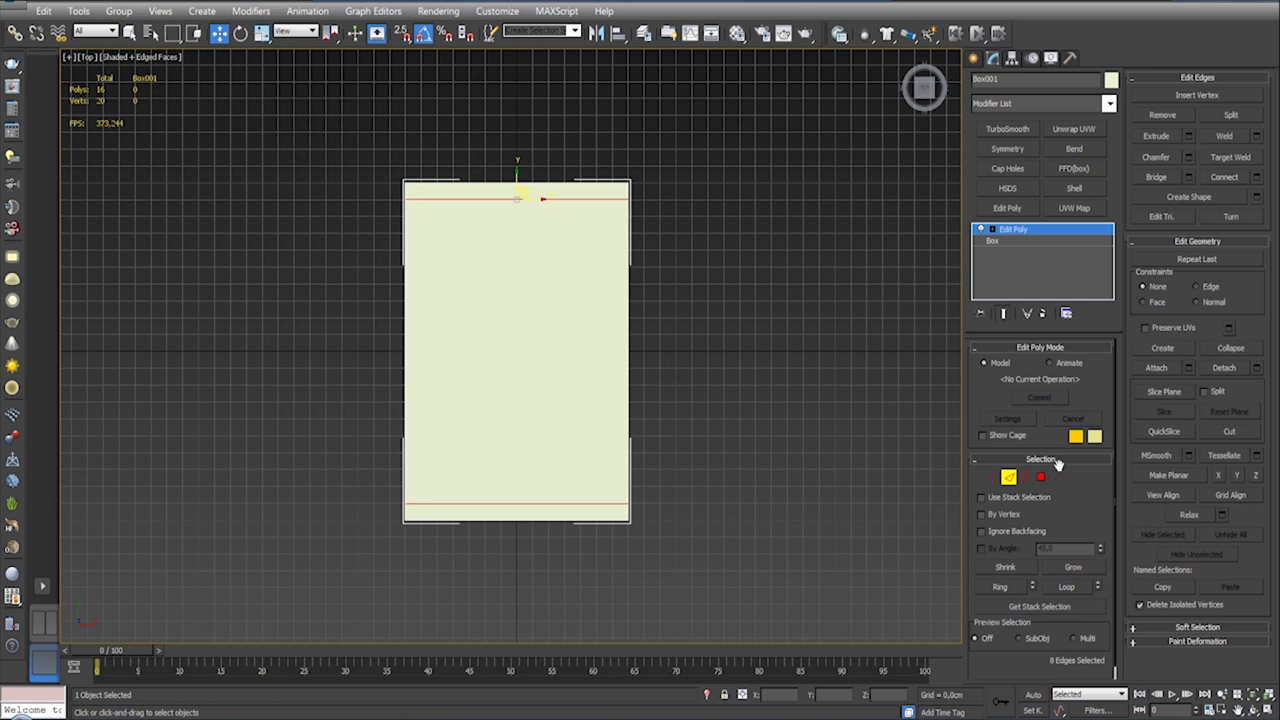
click(1040, 477)
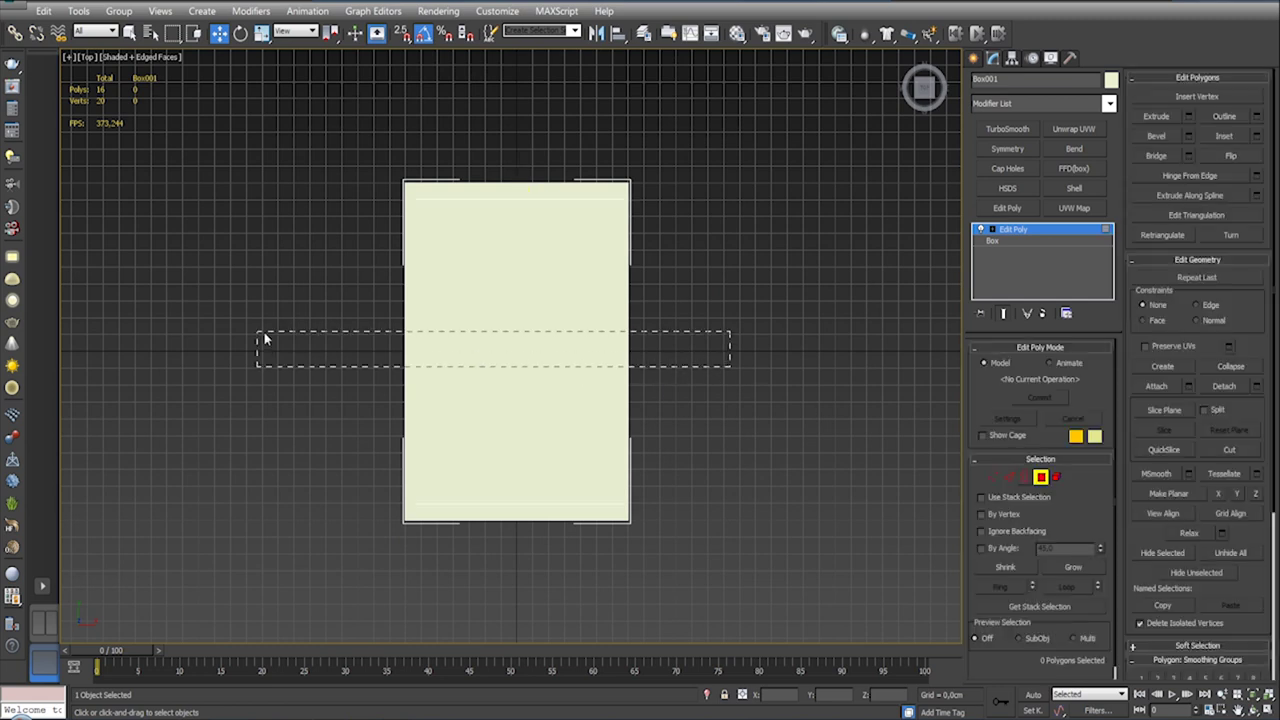
drag(650, 368, 262, 334)
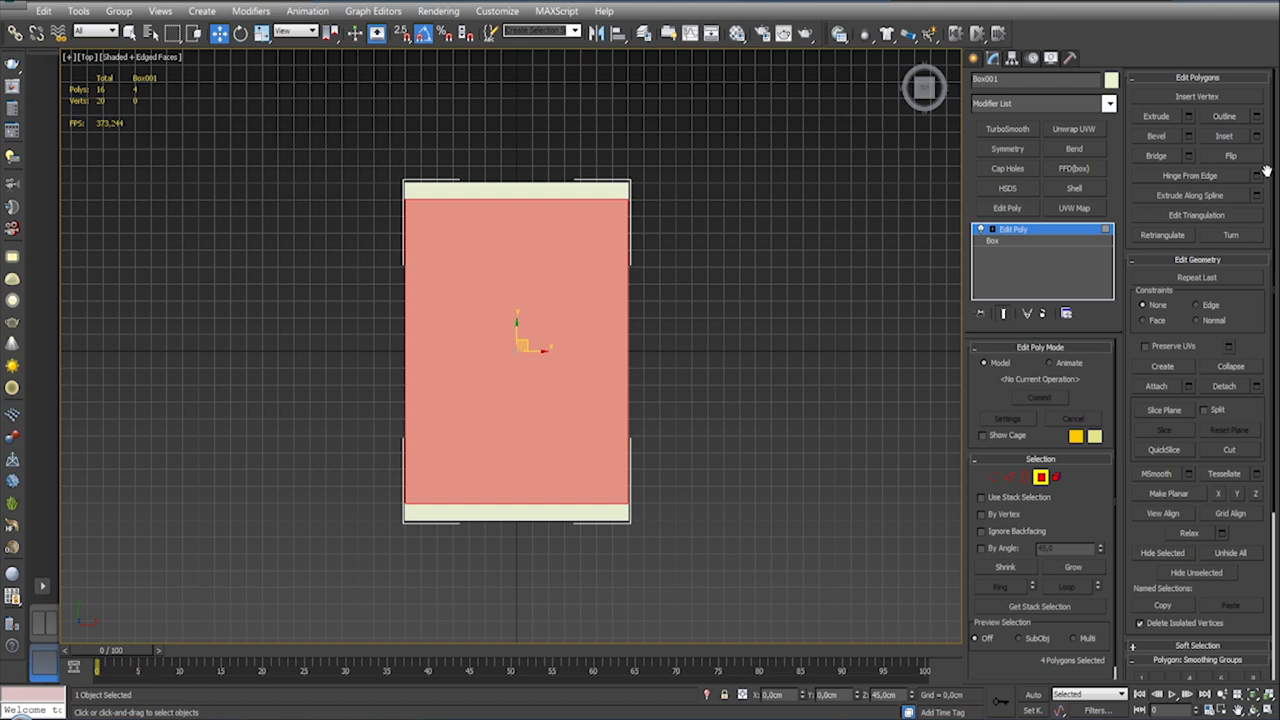
click(1257, 386)
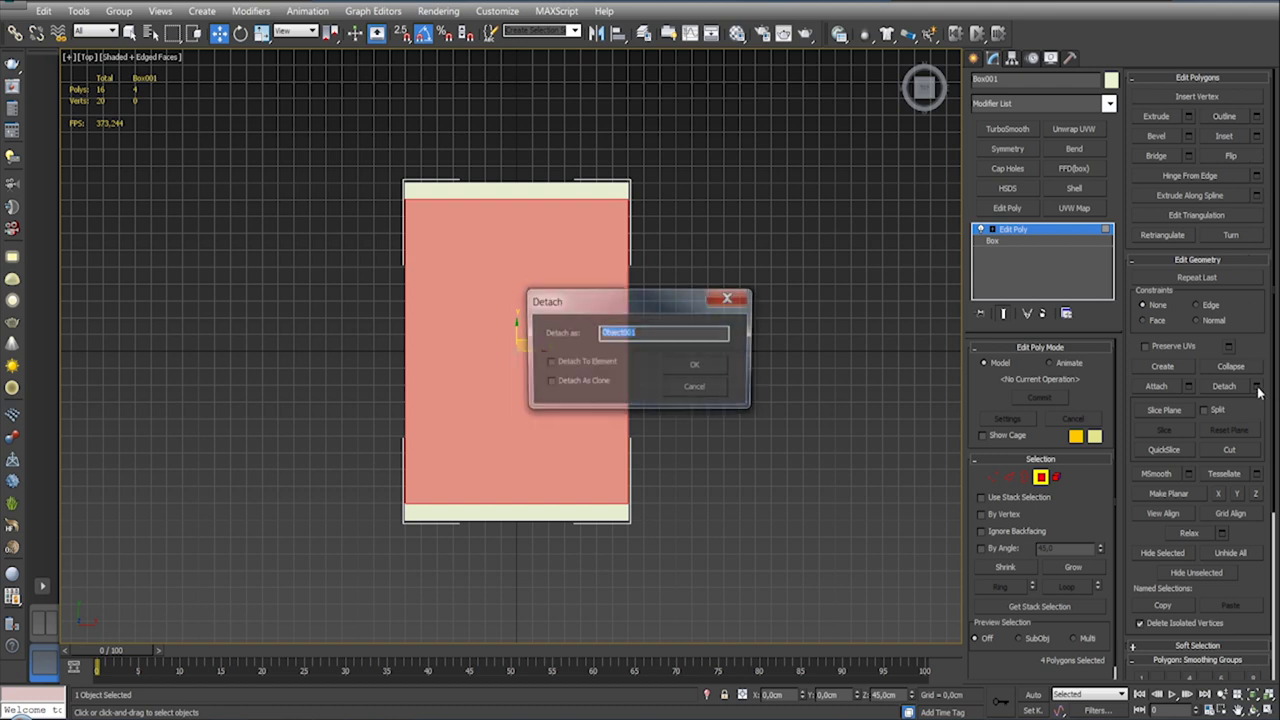
click(681, 364)
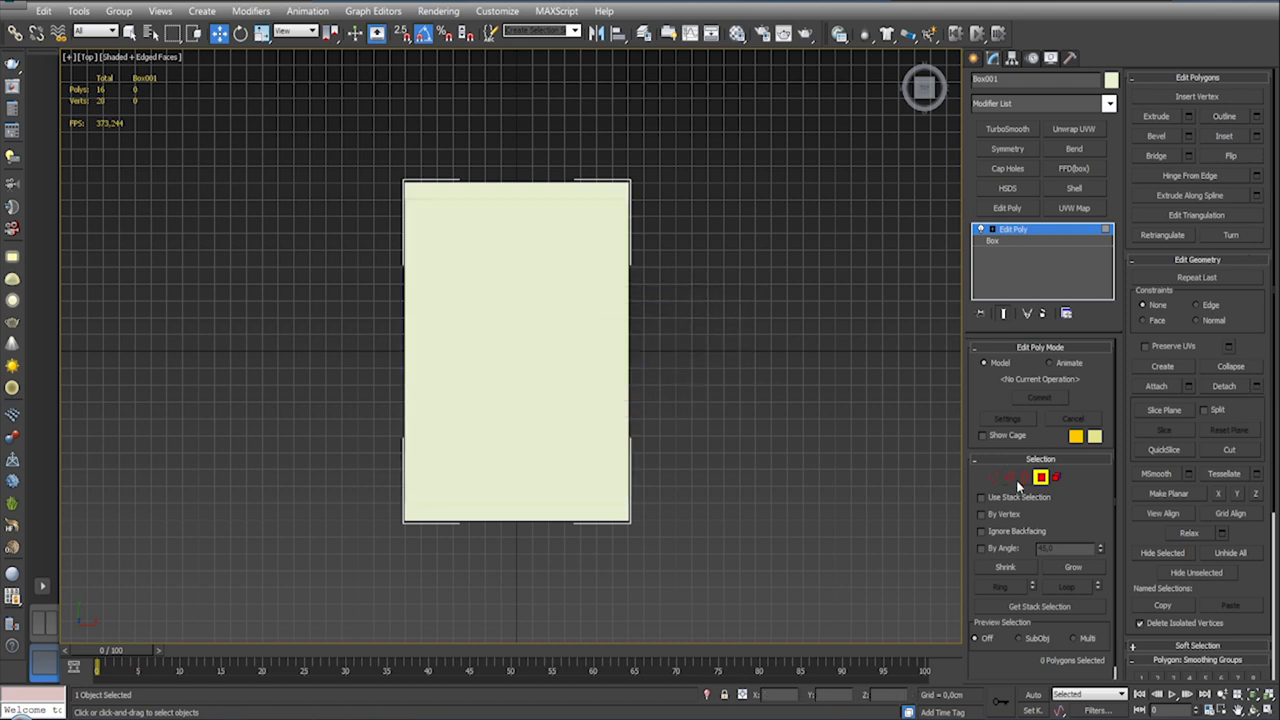
Step: Set Object001's object colour to yellow
click(1041, 477)
click(545, 326)
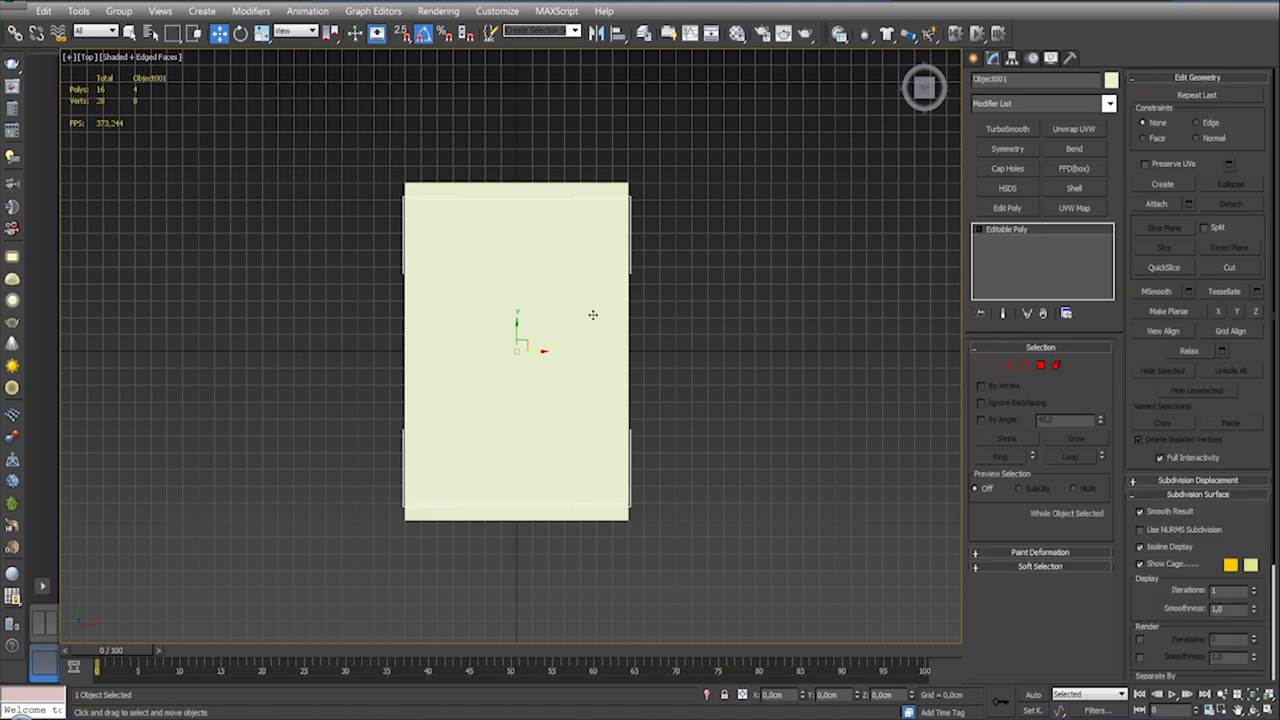
click(1110, 80)
click(541, 326)
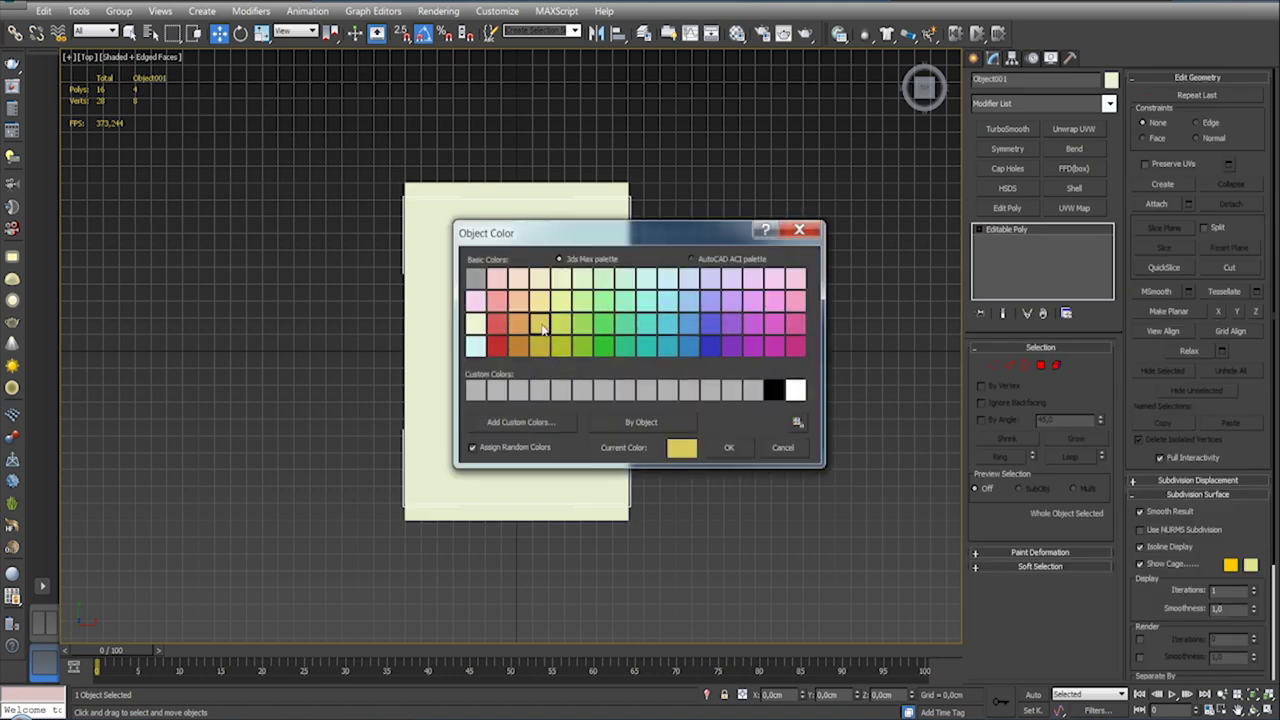
click(728, 450)
click(725, 411)
mouse_move(725, 411)
alt+middle_down()
mouse_move(714, 351)
mouse_move(668, 303)
mouse_move(657, 304)
mouse_move(669, 371)
mouse_move(606, 344)
mouse_move(757, 400)
mouse_move(668, 366)
alt+middle_up()
key(g)
Step: Detach the box's front face as a separate panel, Object003, and confirm it is separate
click(754, 400)
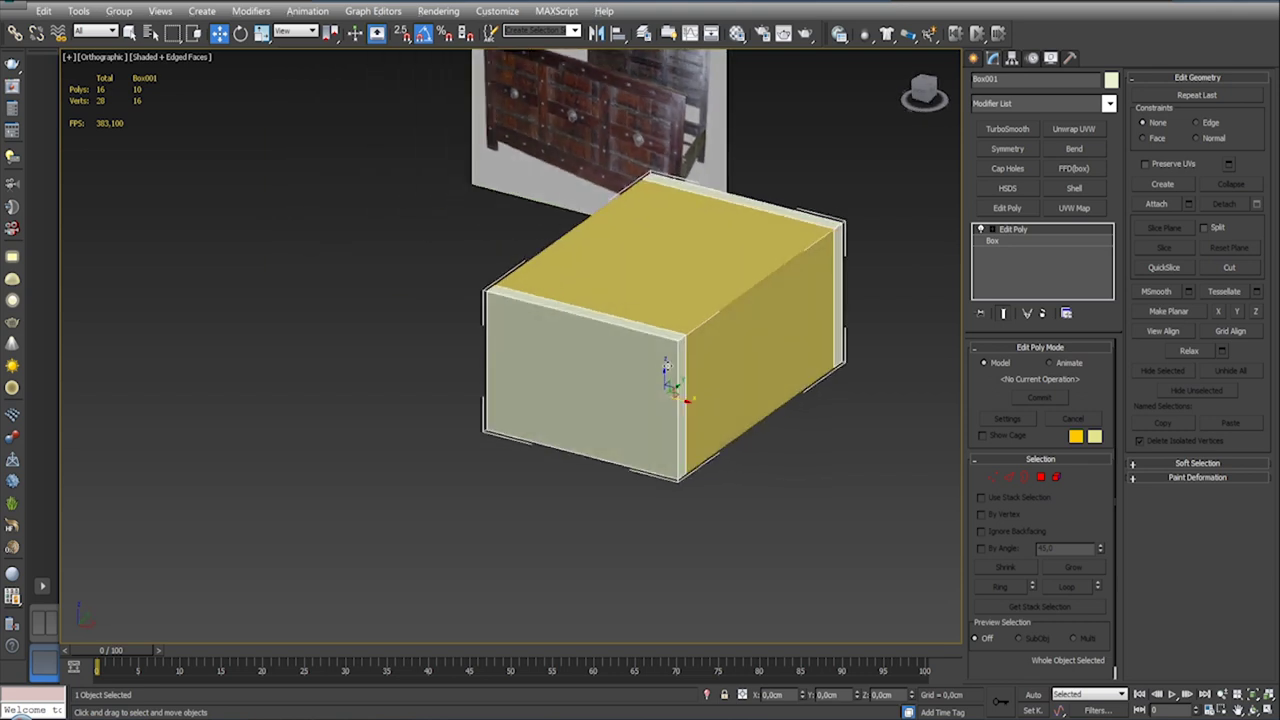
click(1056, 477)
click(615, 375)
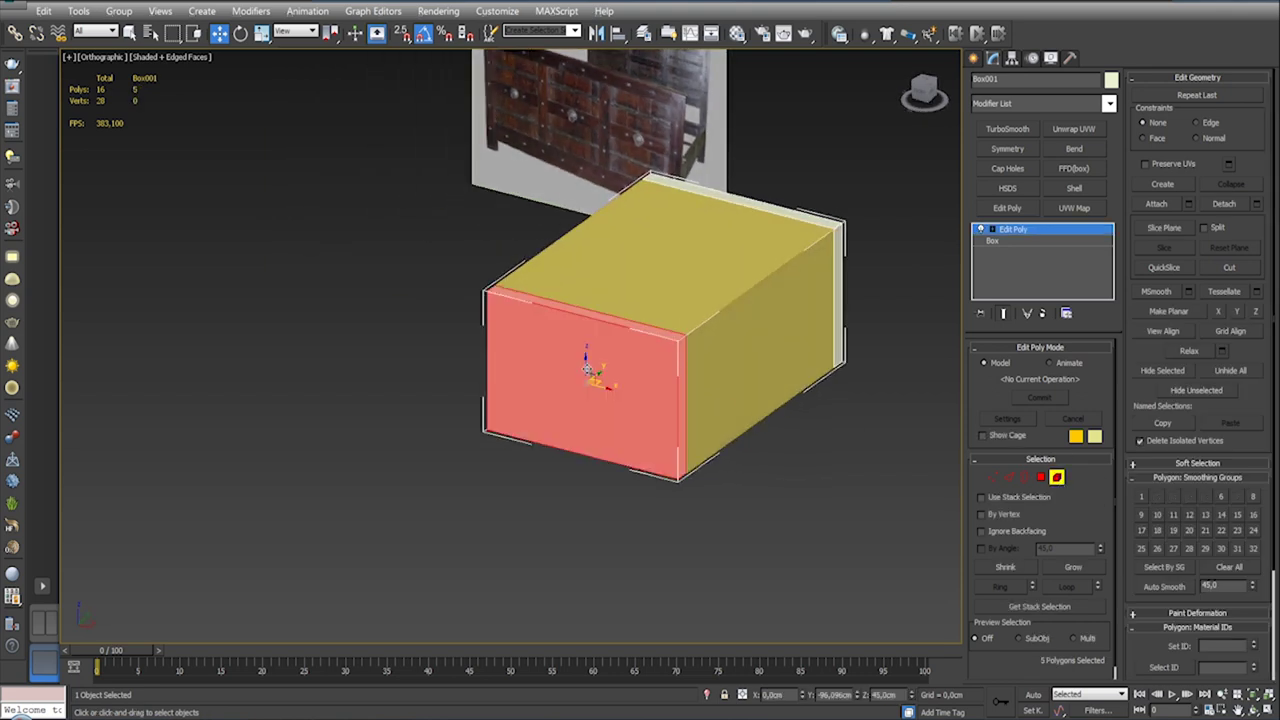
click(1225, 204)
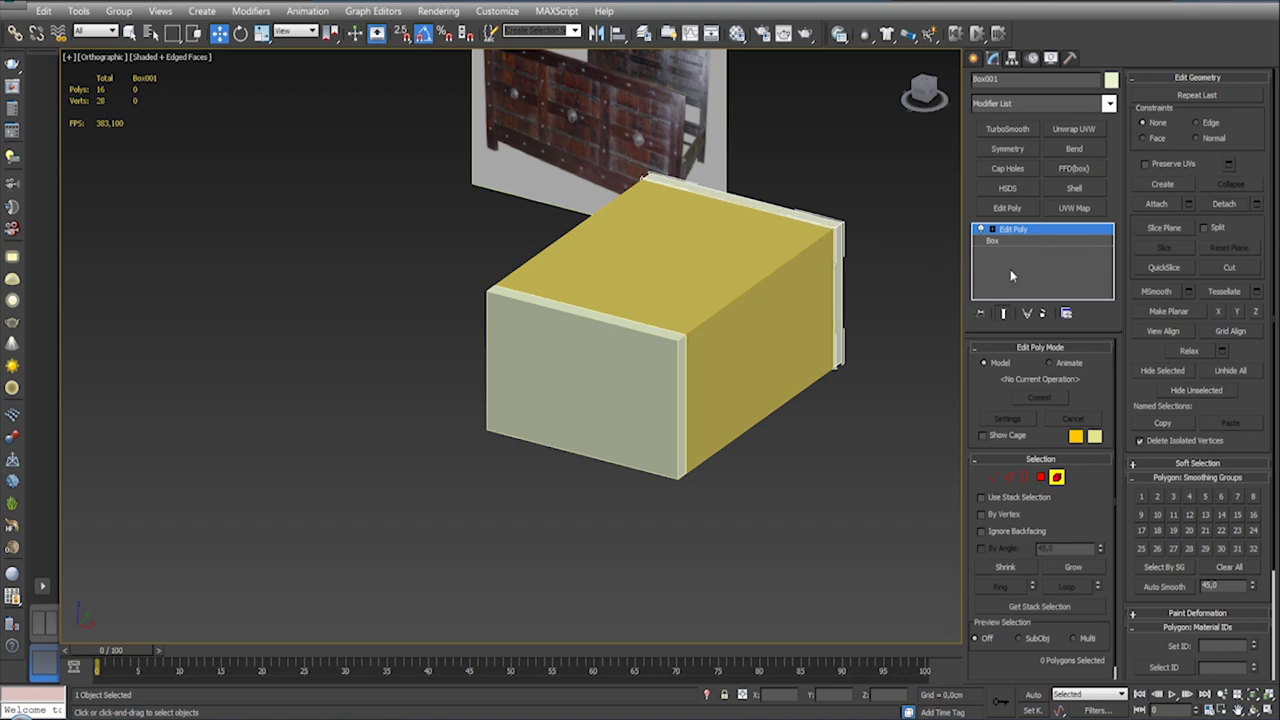
click(882, 311)
click(614, 386)
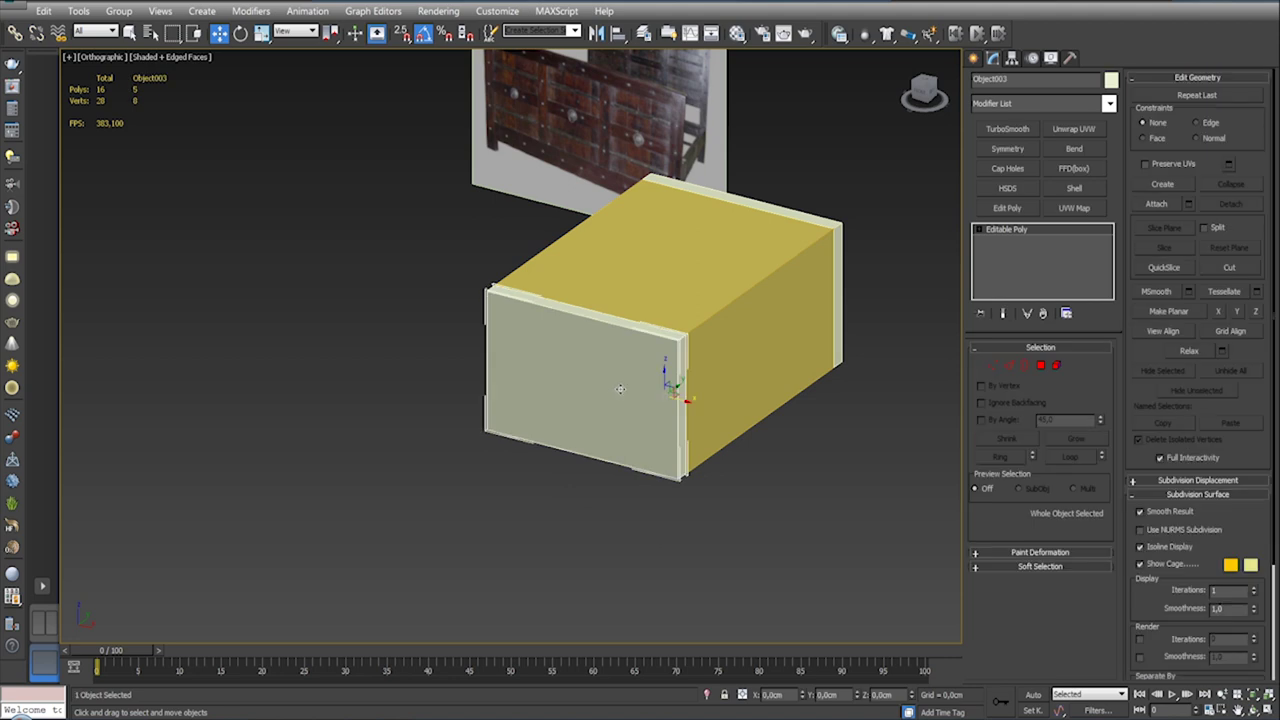
drag(666, 370, 674, 215)
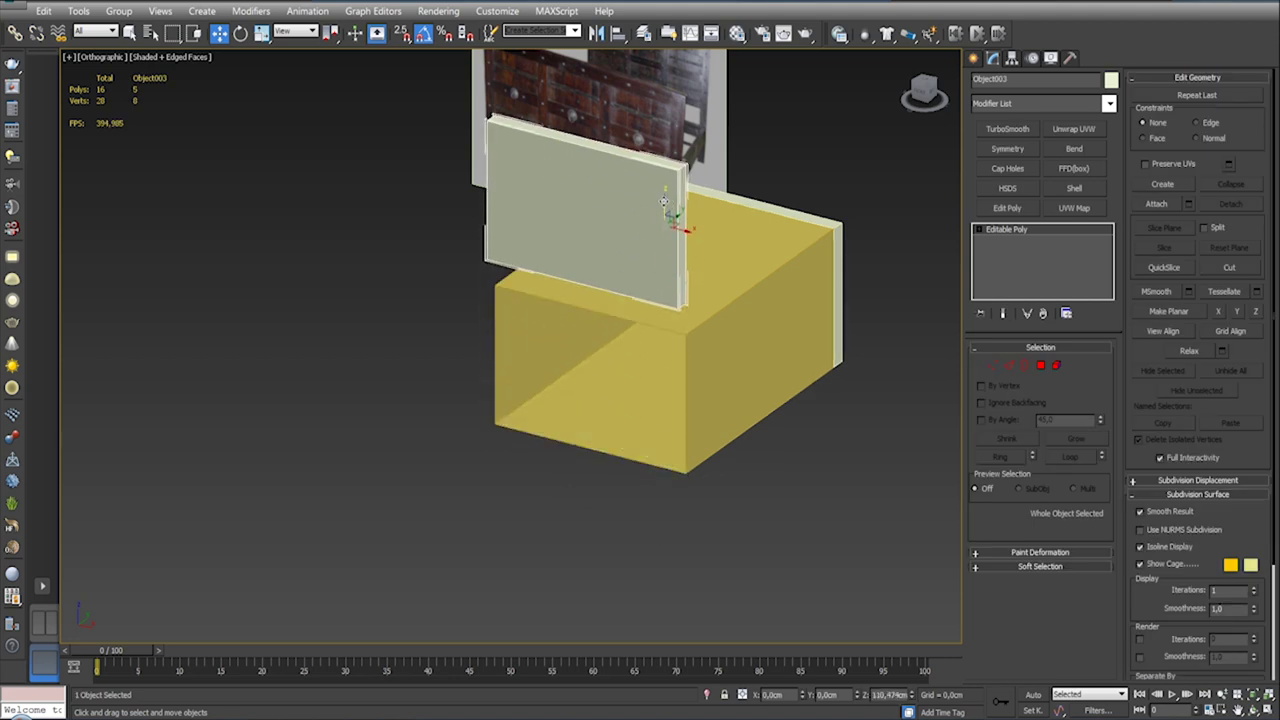
key(ctrl+z)
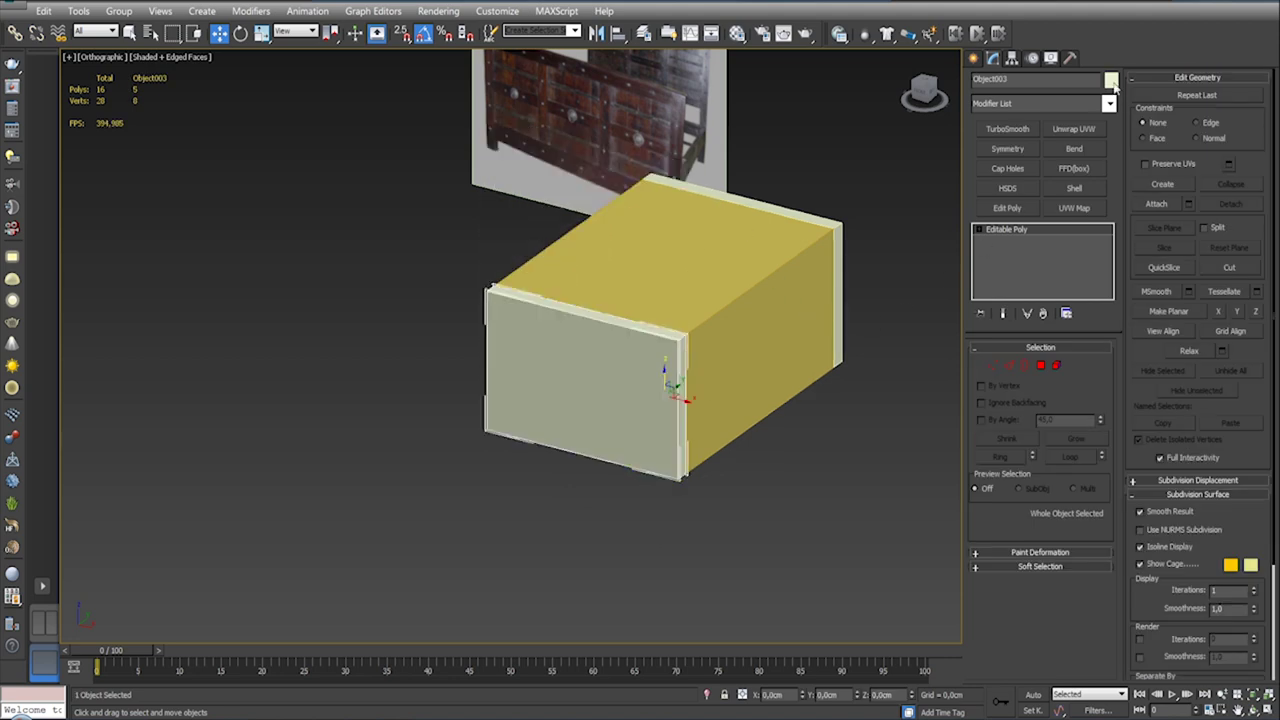
Step: Set the front panel's object colour to green
click(1111, 81)
click(601, 328)
click(729, 447)
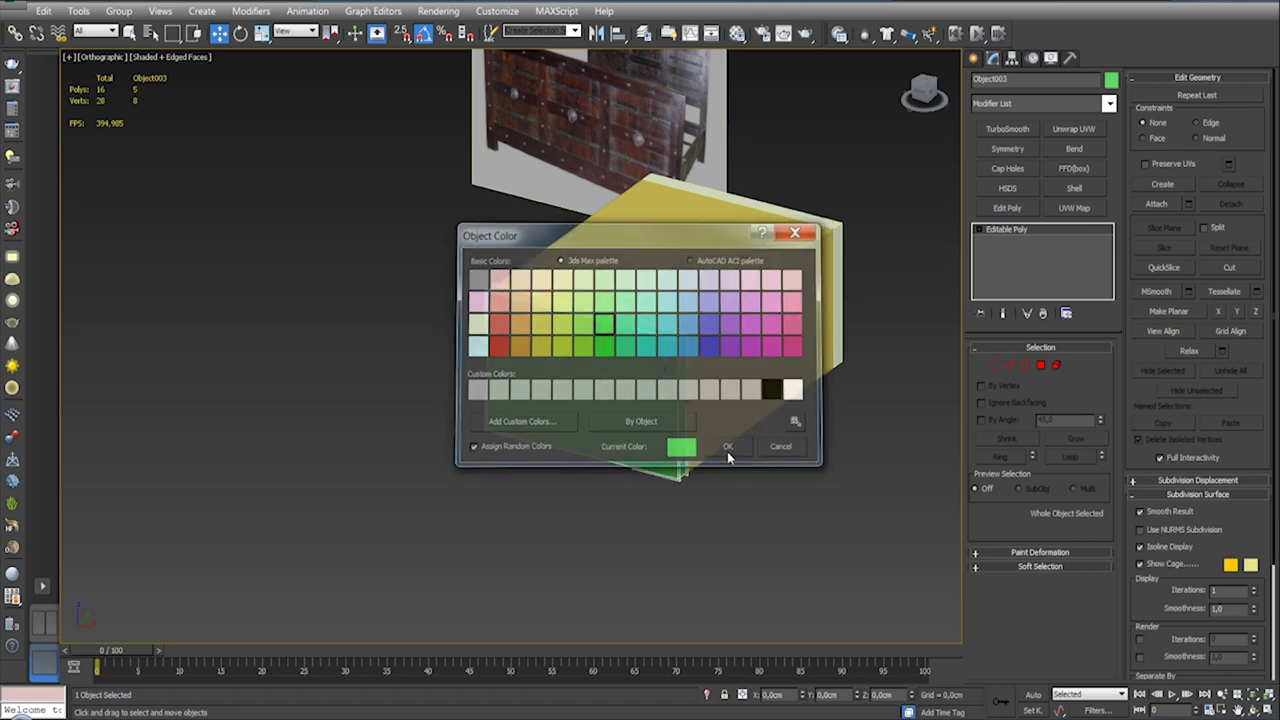
click(842, 419)
click(660, 369)
Step: Cap the green panel's open border, making it solid
mouse_move(674, 374)
alt+middle_down()
mouse_move(674, 330)
mouse_move(650, 586)
alt+middle_up()
mouse_move(707, 708)
alt+middle_down()
mouse_move(729, 614)
mouse_move(700, 480)
mouse_move(769, 434)
alt+middle_up()
click(1024, 366)
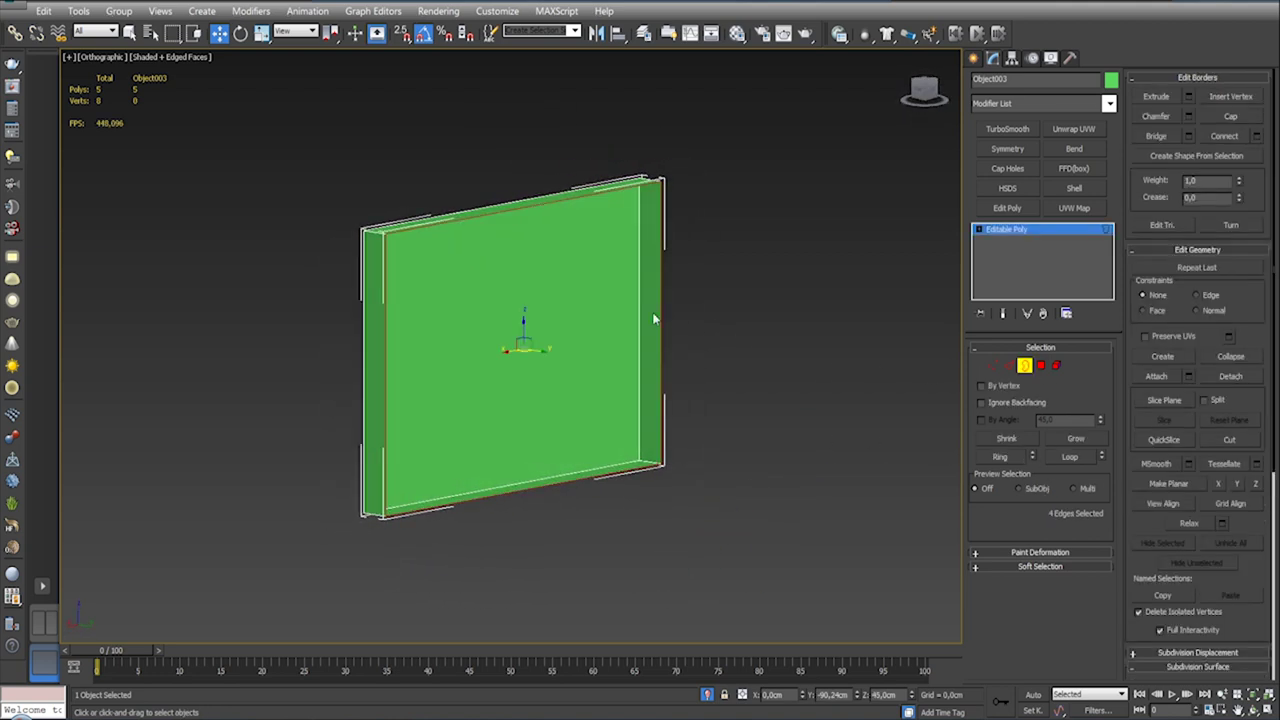
click(1230, 116)
mouse_move(929, 300)
alt+middle_down()
mouse_move(829, 349)
mouse_move(882, 363)
alt+middle_up()
mouse_move(753, 393)
alt+middle_down()
mouse_move(774, 449)
mouse_move(877, 383)
alt+middle_up()
click(807, 374)
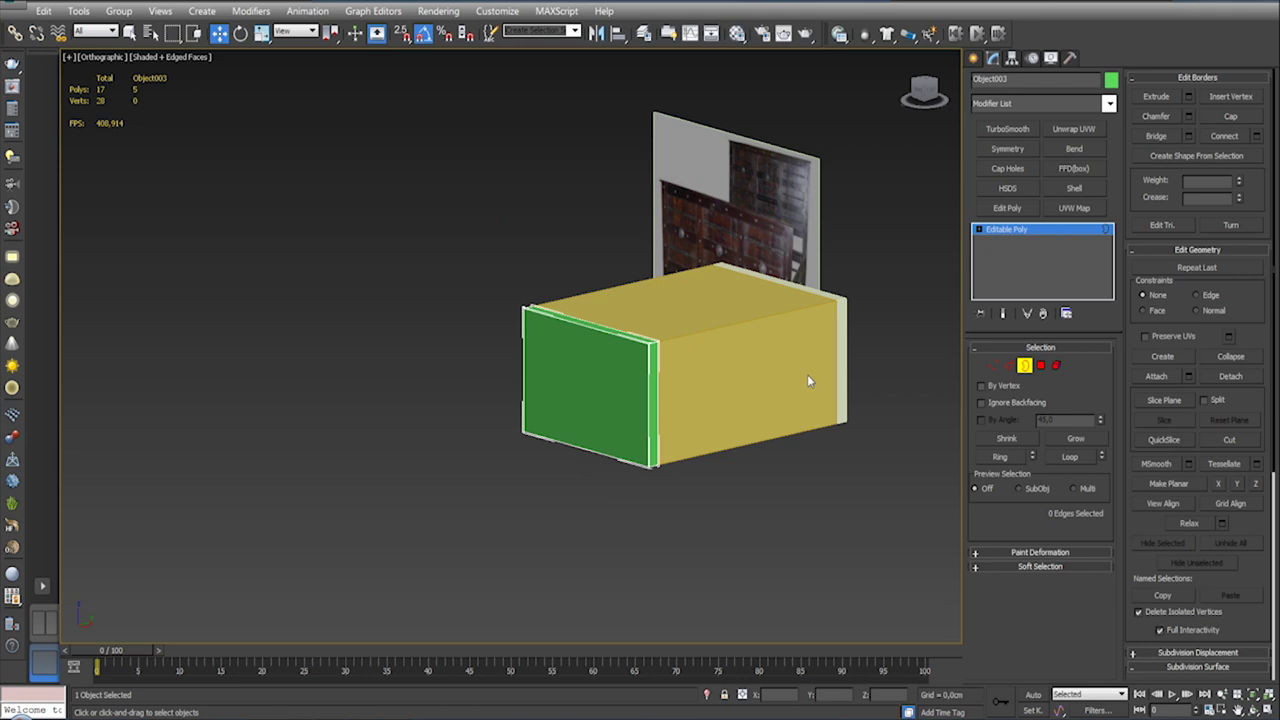
Step: Move the box's top face down near the bottom to open the box
click(1024, 365)
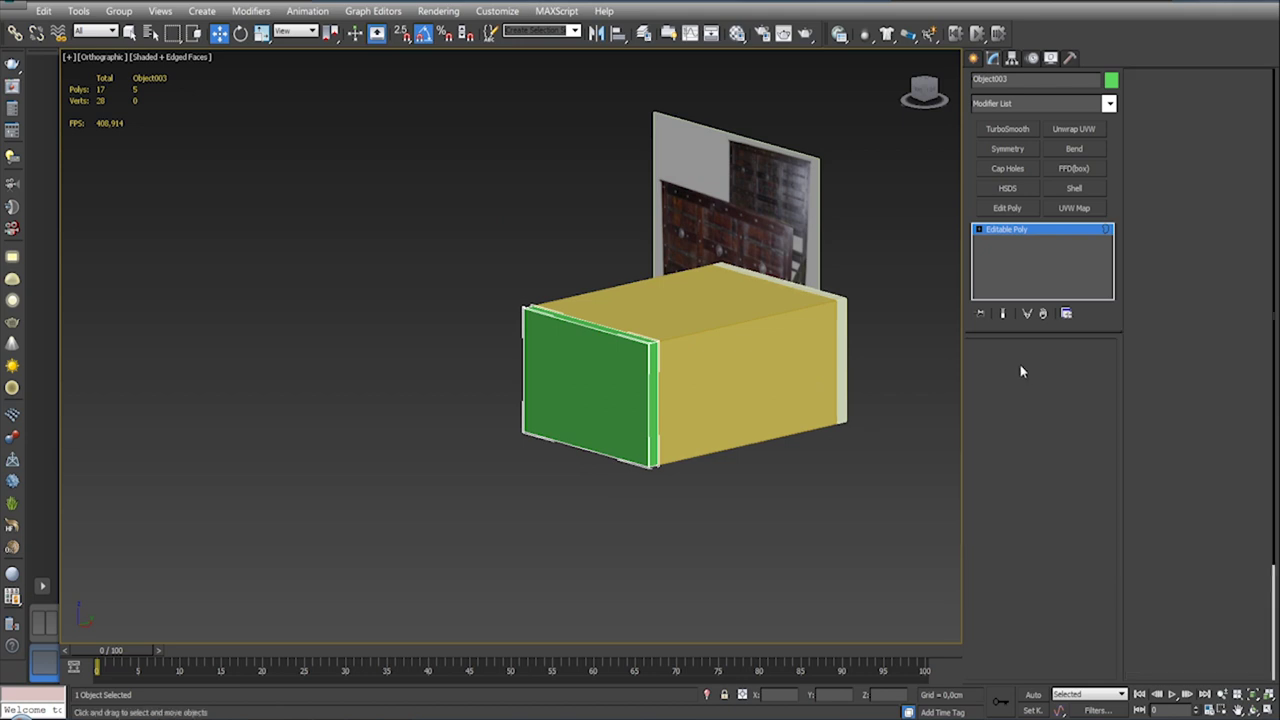
click(885, 360)
click(716, 358)
click(1040, 365)
click(738, 298)
drag(690, 285, 686, 378)
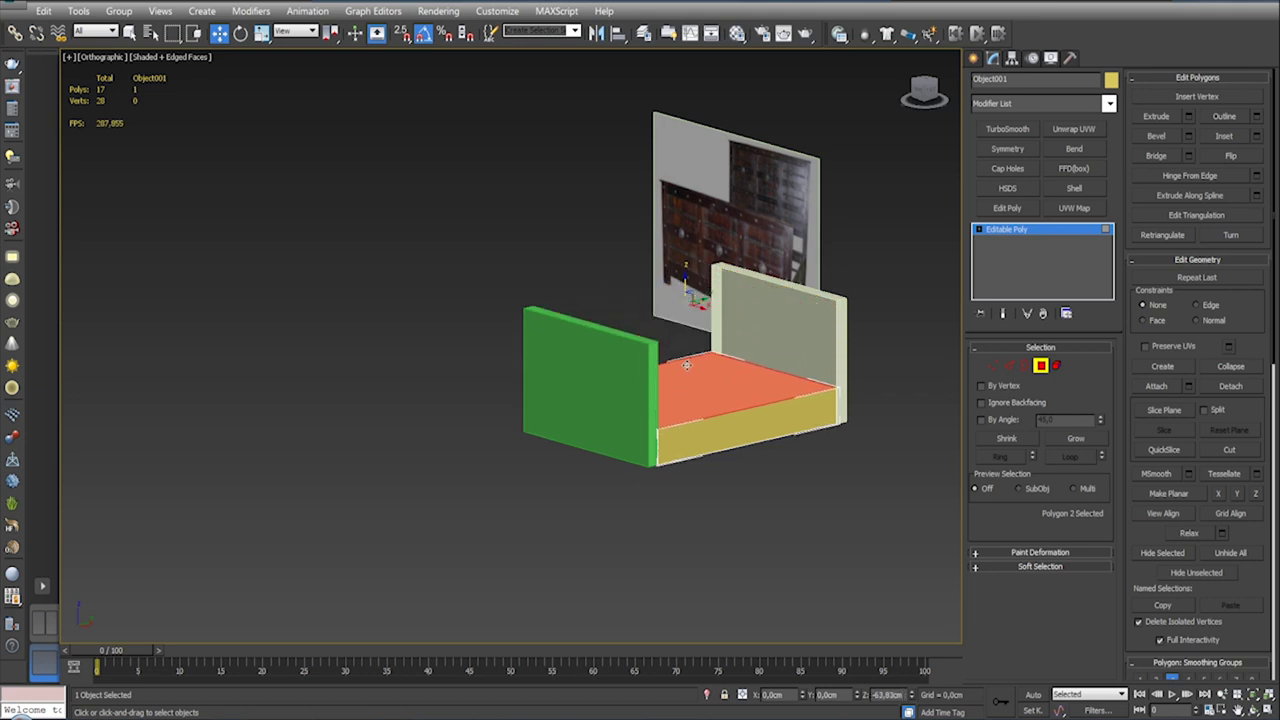
click(1040, 365)
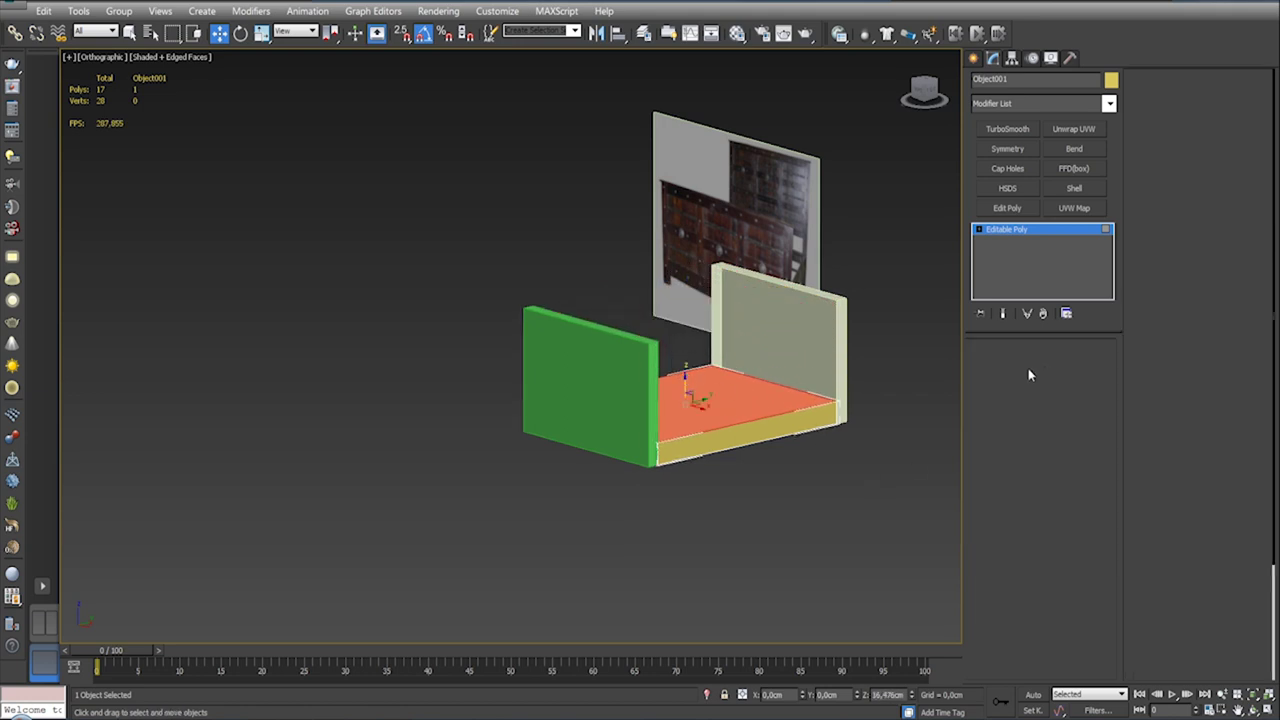
Step: Cap the open border of Box001's back wall
click(1021, 477)
click(836, 352)
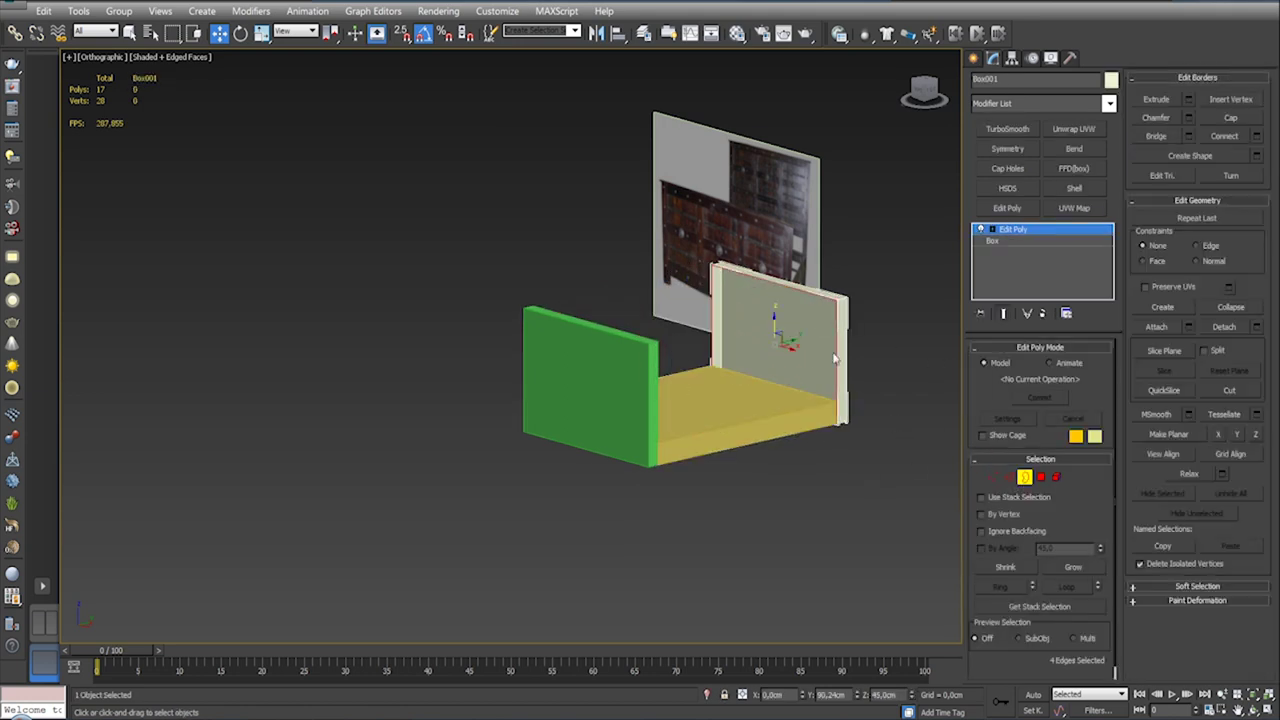
click(1231, 118)
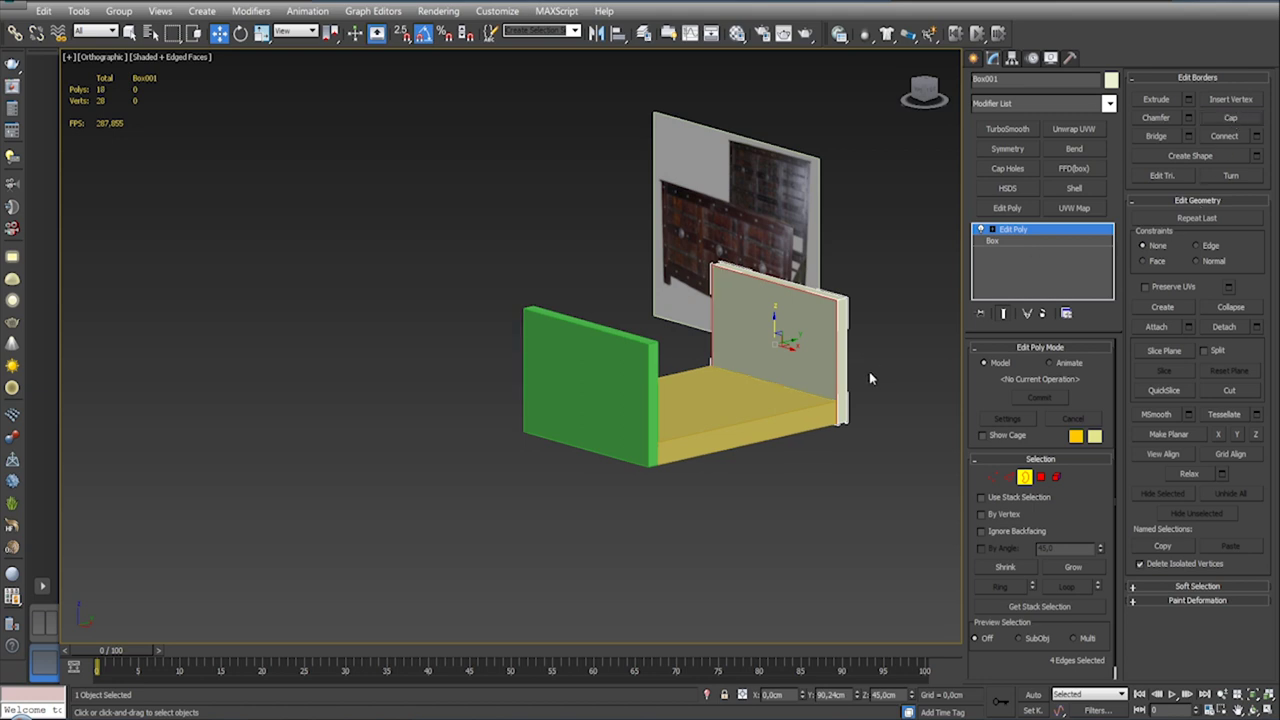
click(1025, 478)
Step: Select the green panel in the Front view and pick its top and bottom edges
click(688, 467)
click(611, 411)
alt+middle_drag(614, 386, 670, 390)
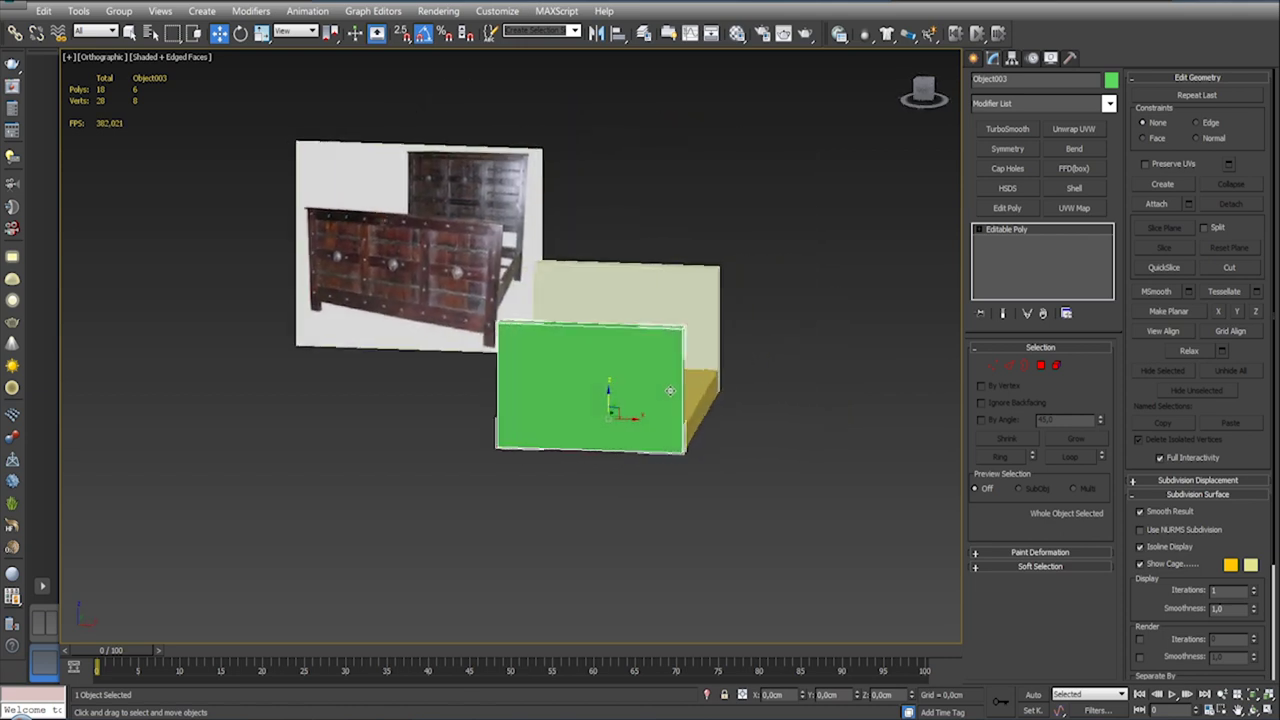
key(f)
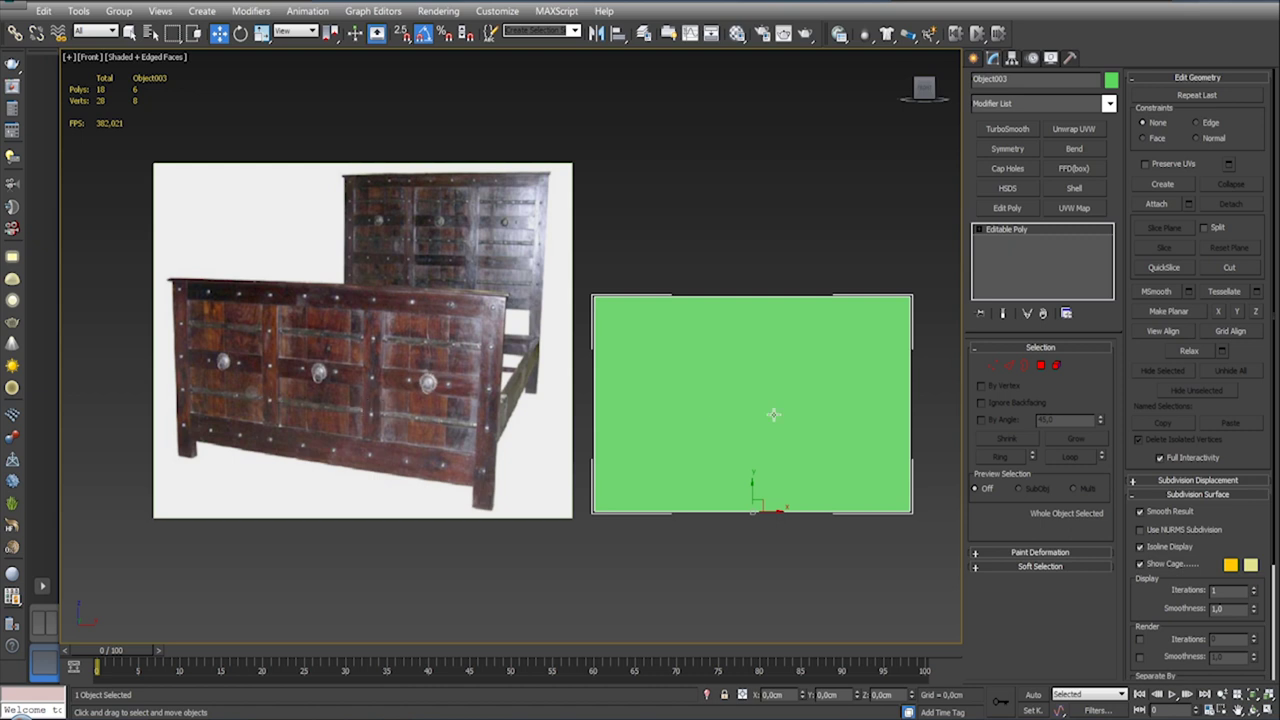
middle_drag(773, 414, 645, 416)
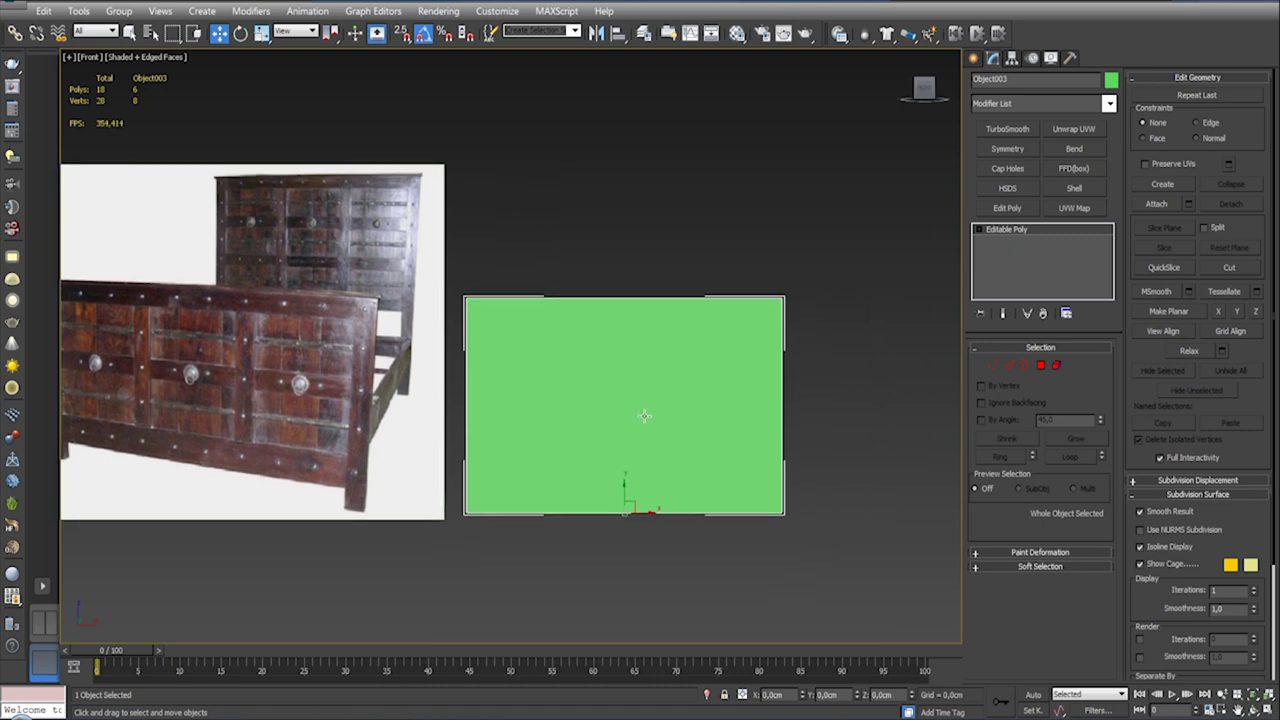
click(1008, 366)
drag(620, 243, 608, 605)
Step: Connect the top and bottom edges with 2 evenly spaced vertical edges, Pinch 0
click(1256, 178)
scroll(829, 439, down, 2)
scroll(848, 371, down, 2)
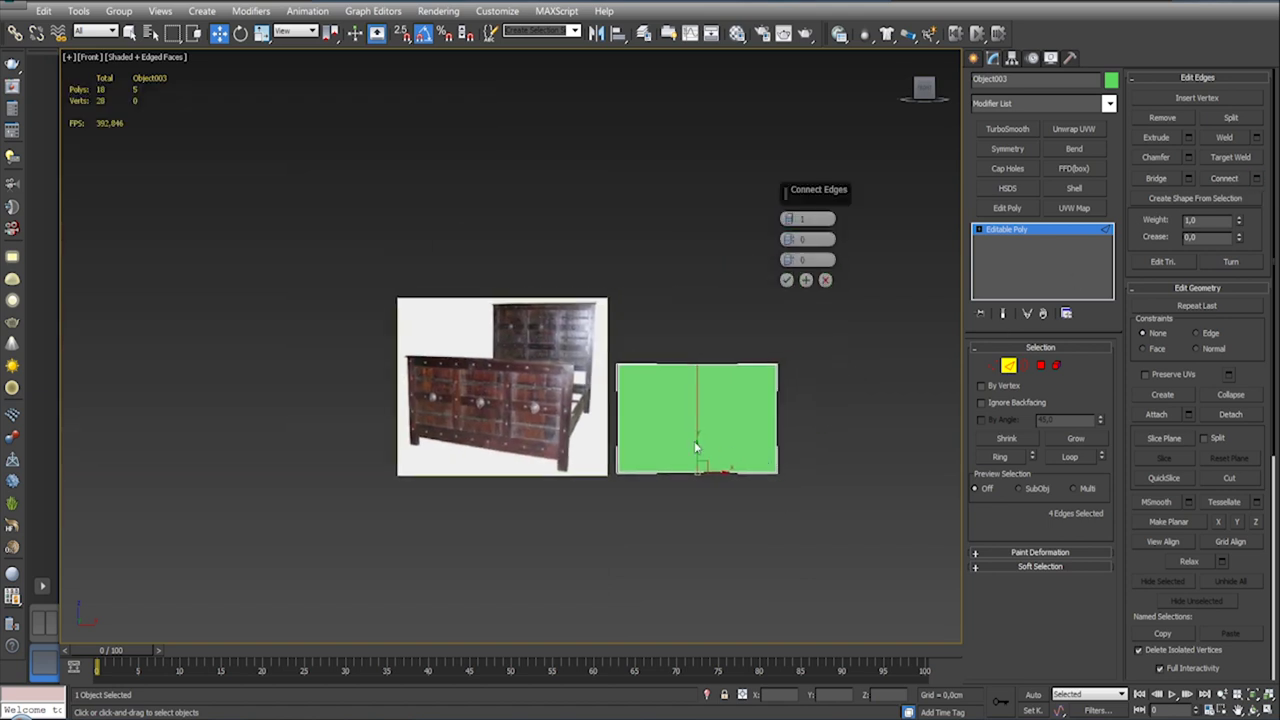
middle_drag(697, 447, 619, 422)
scroll(619, 422, up, 2)
click(790, 220)
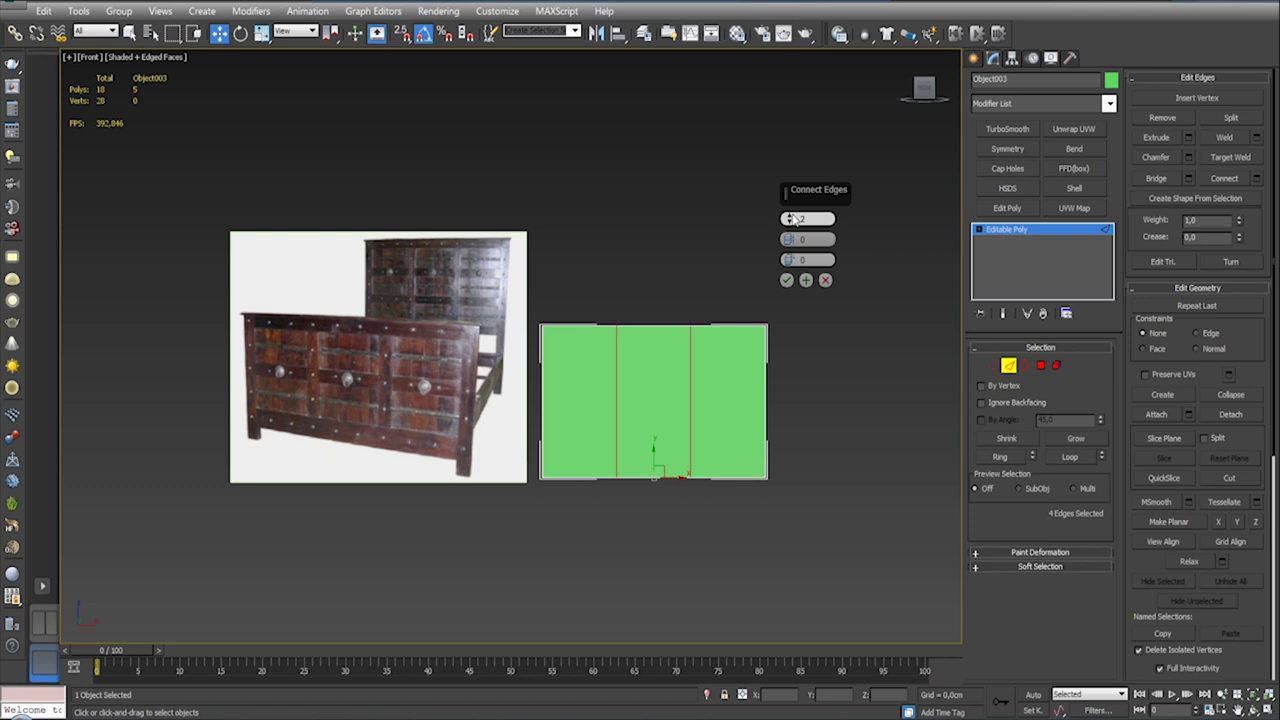
drag(790, 241, 782, 194)
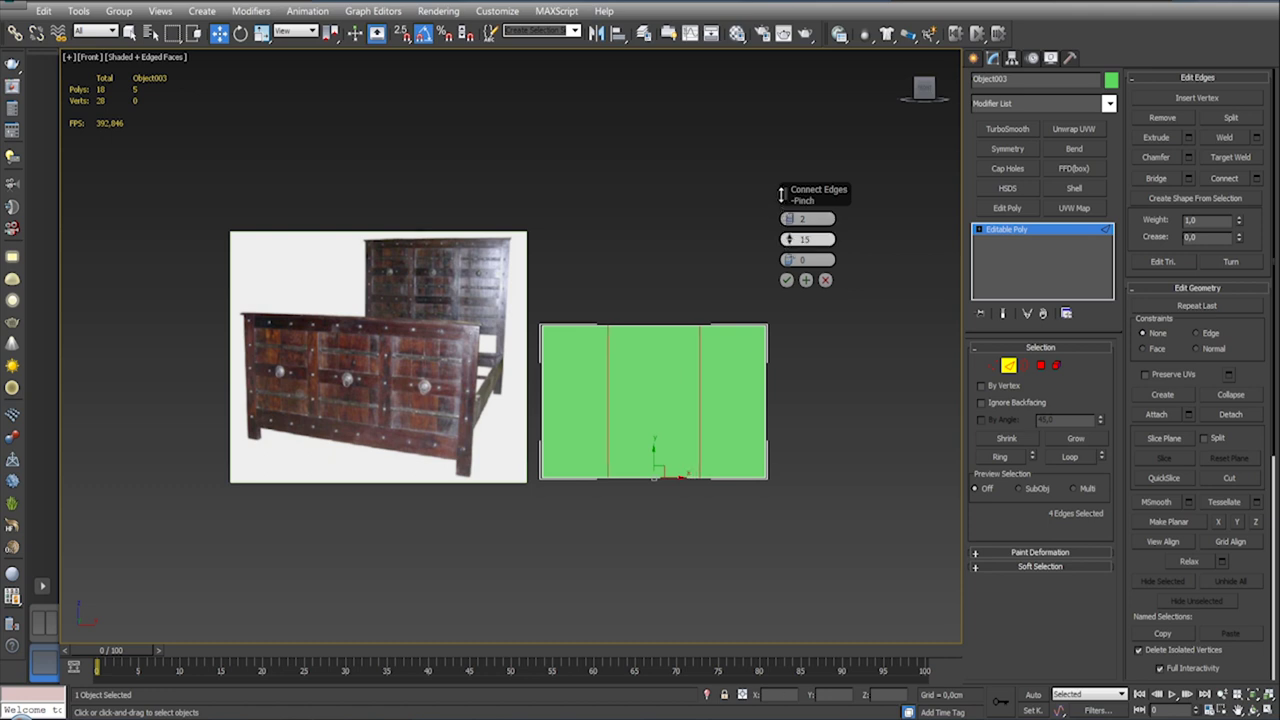
drag(782, 194, 776, 210)
right_click(788, 240)
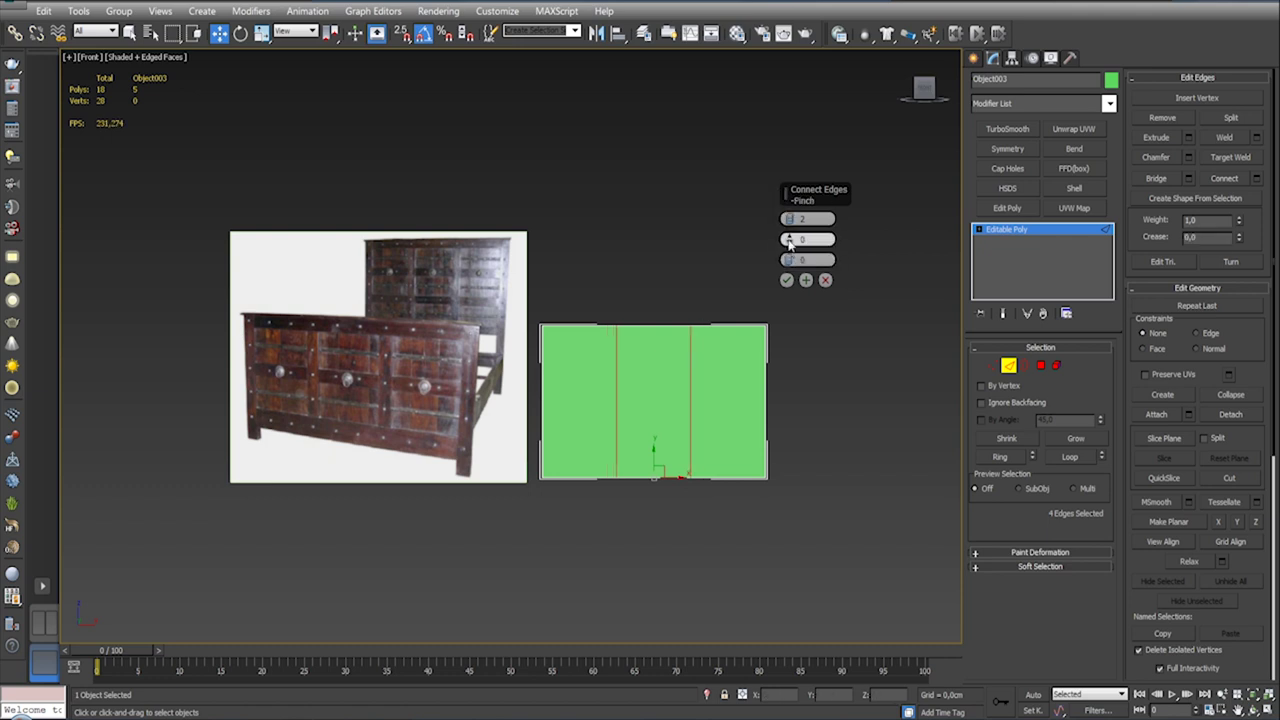
click(786, 280)
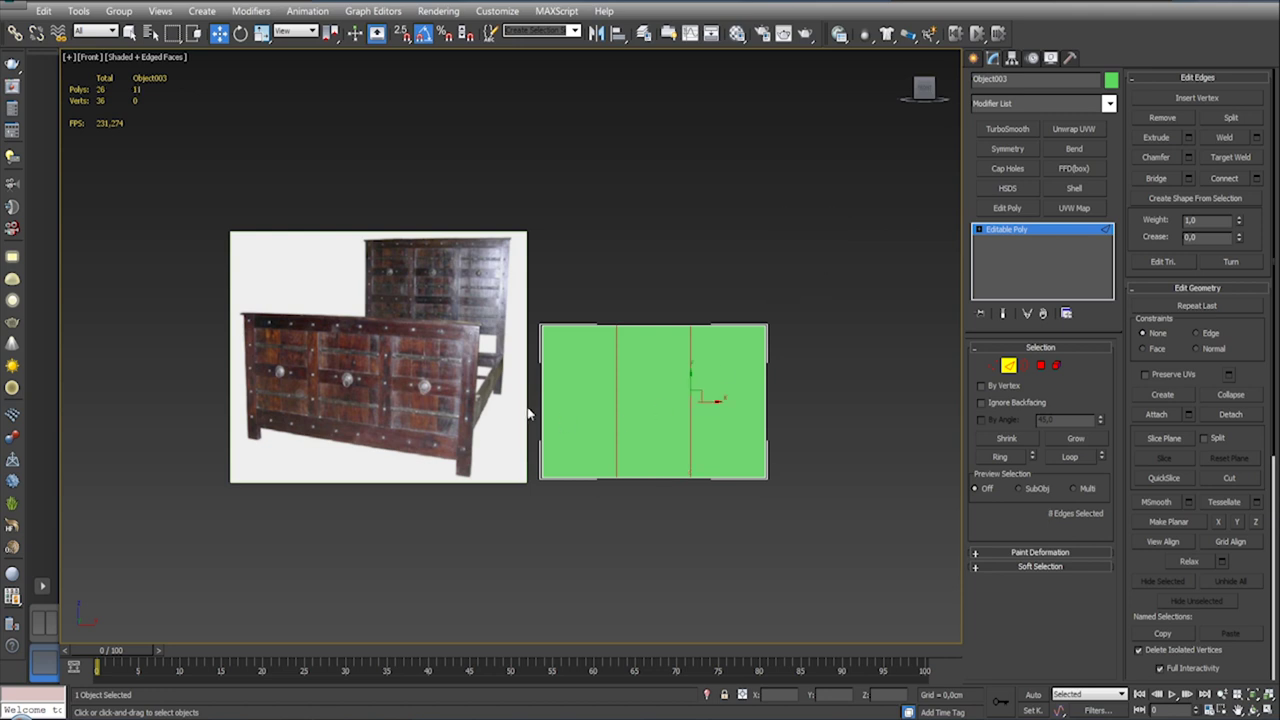
Step: Try a horizontal connect across the side edges, then cancel it
drag(531, 399, 885, 415)
click(1262, 184)
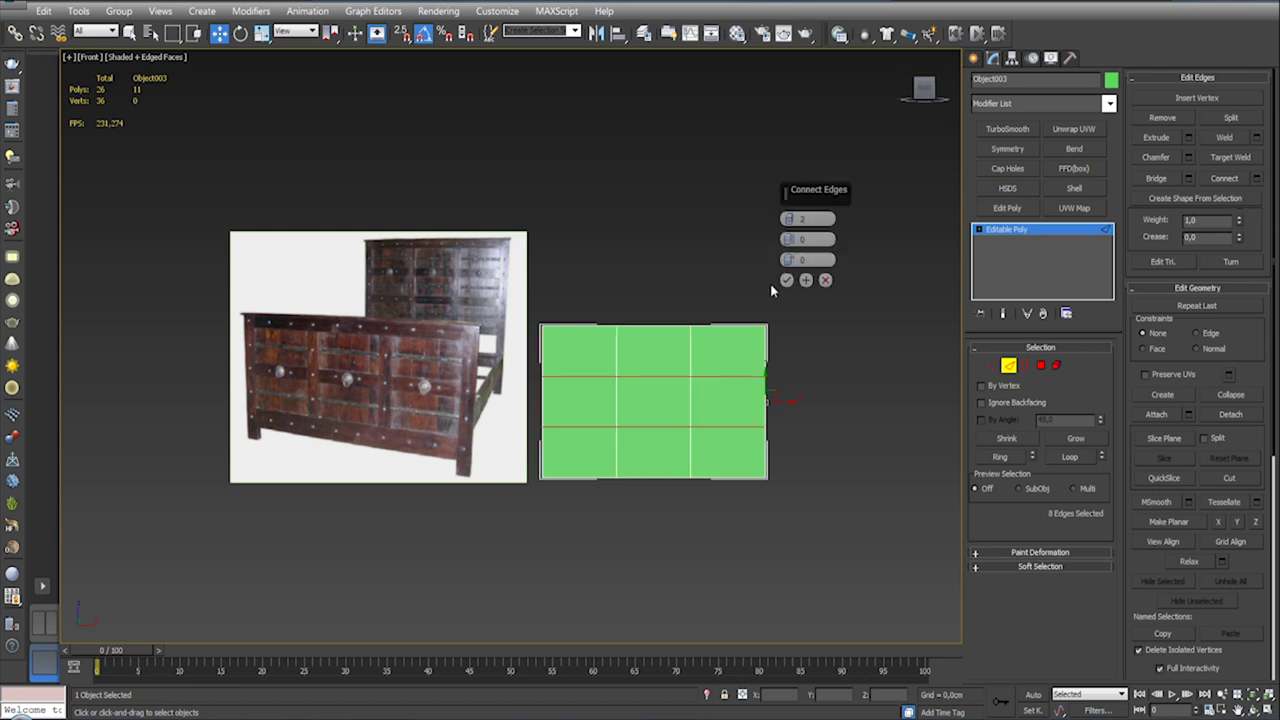
mouse_move(788, 260)
mouse_down()
mouse_move(788, 246)
mouse_move(789, 398)
mouse_move(789, 366)
mouse_up()
click(825, 280)
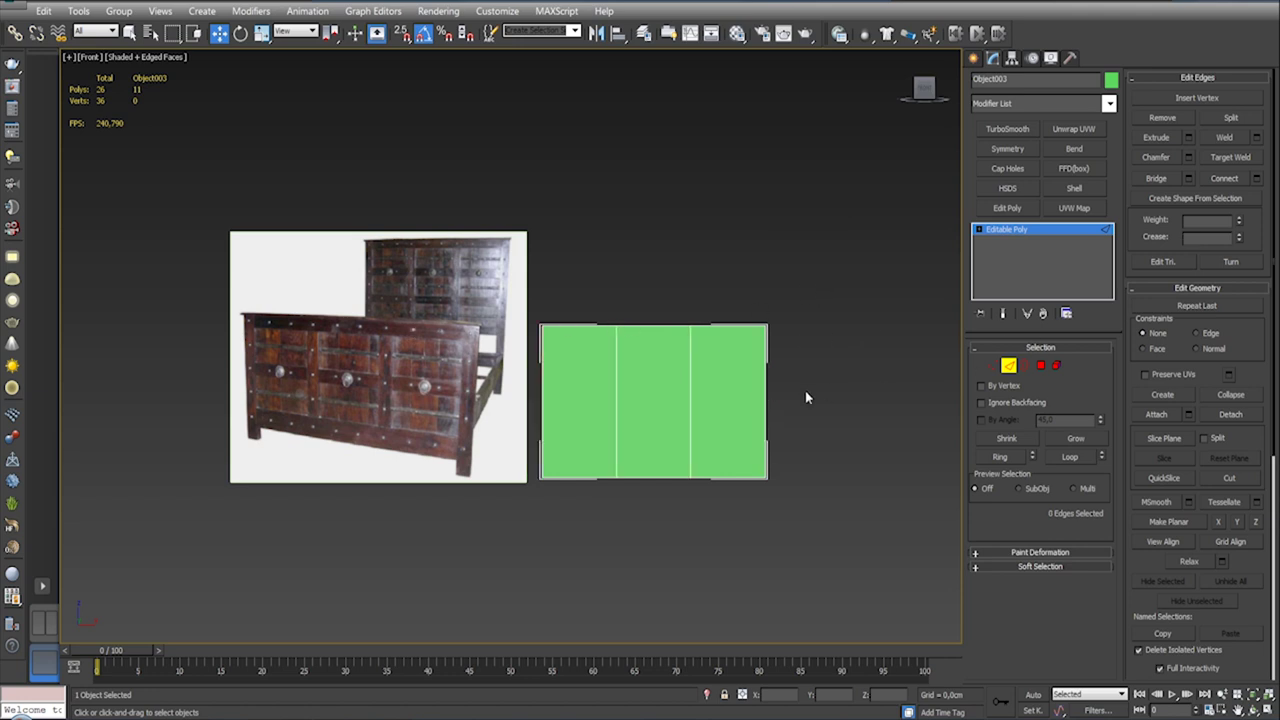
Step: Undo the vertical edges, move the reference image behind the green panel, and make the panel see-through
key(ctrl+z)
key(ctrl+z)
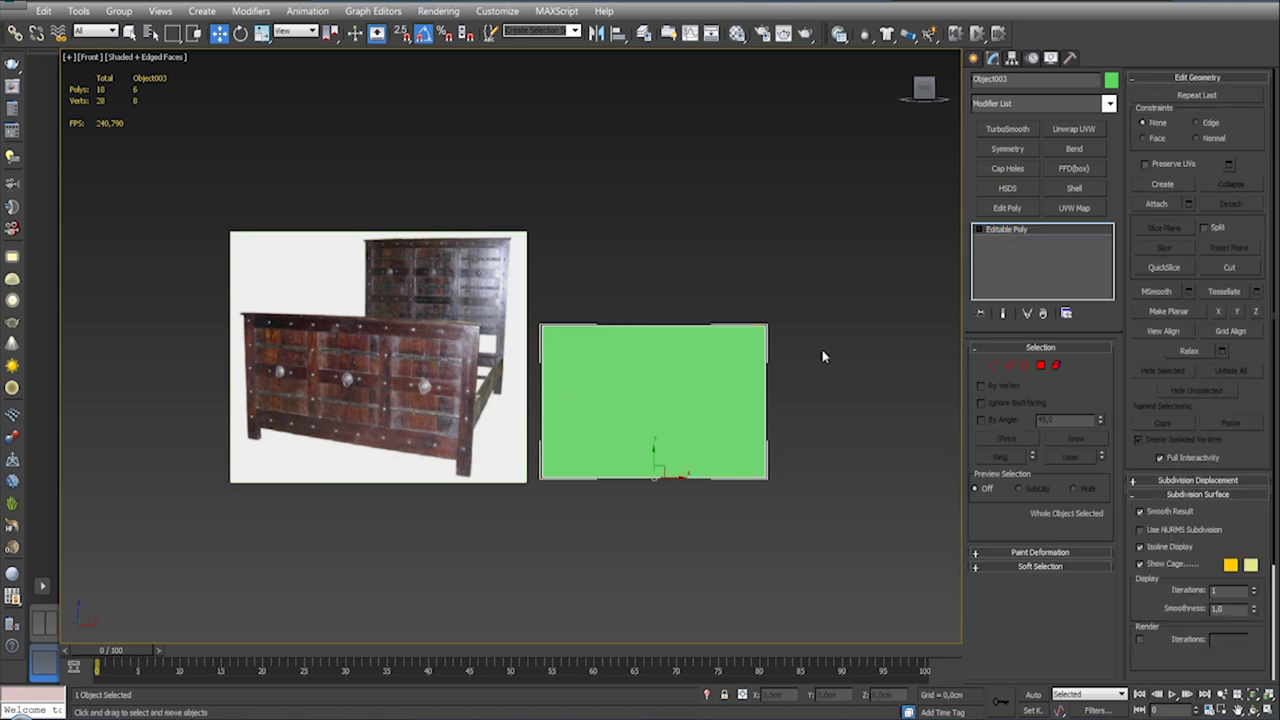
click(415, 350)
drag(403, 354, 697, 383)
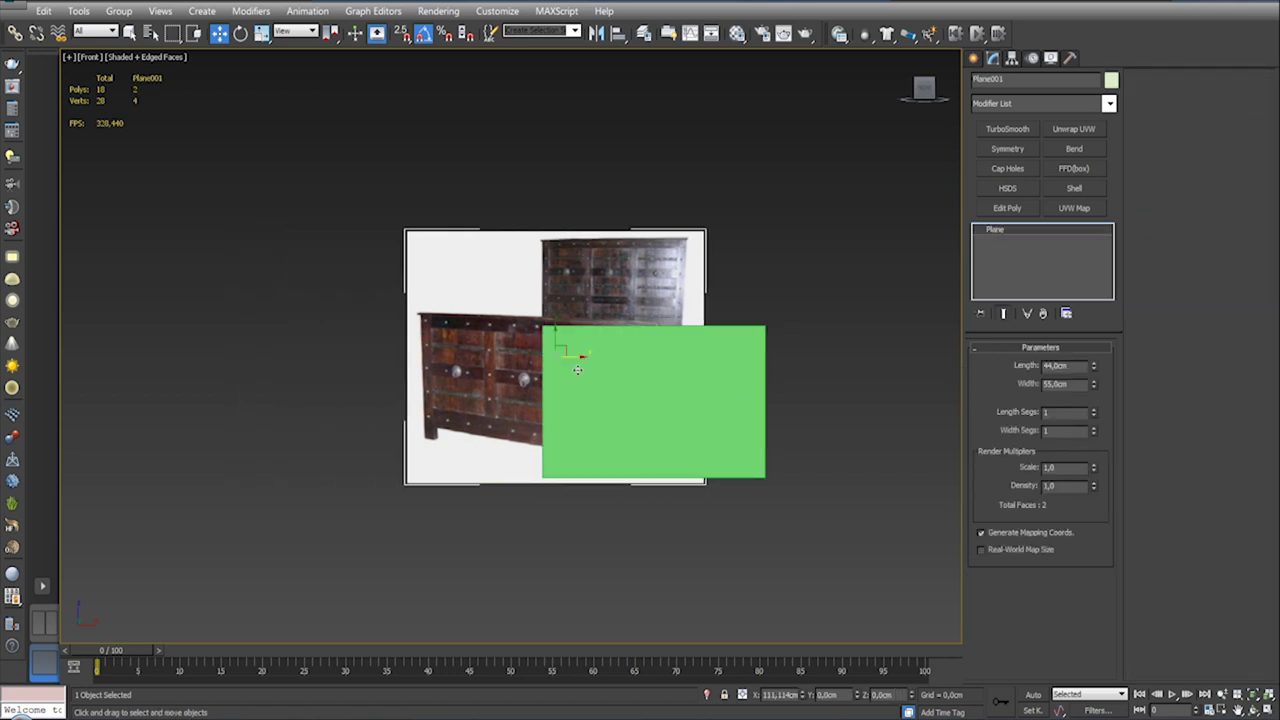
click(697, 383)
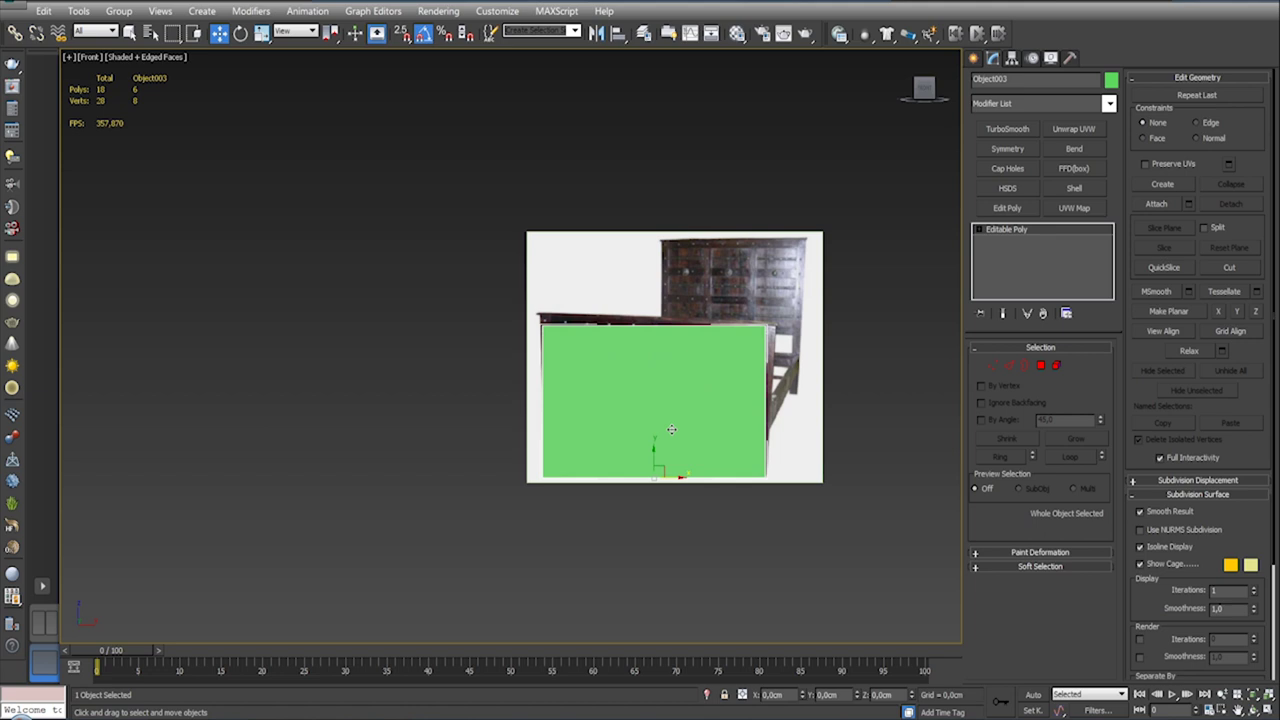
key(alt+x)
Step: Frame both planes in the Front view and nudge Plane001 slightly right to align
alt+middle_drag(671, 383, 705, 410)
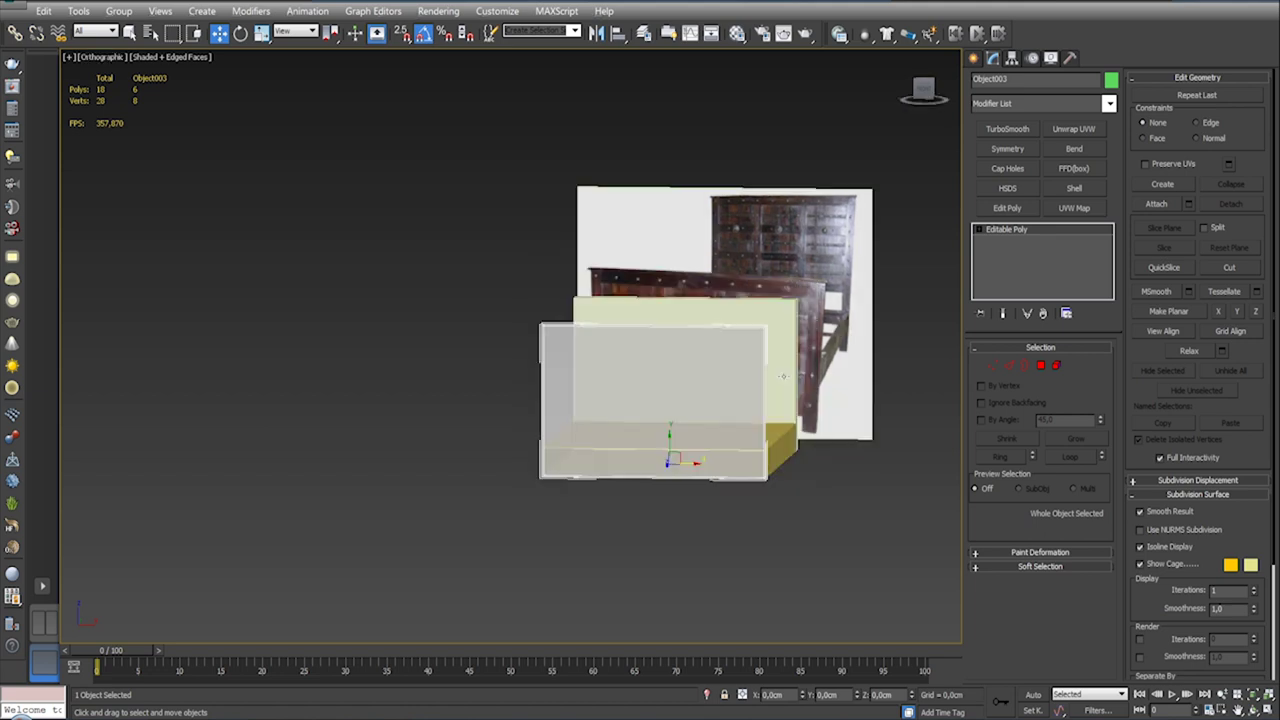
scroll(737, 414, down, 3)
scroll(737, 414, down, 3)
scroll(750, 350, down, 1)
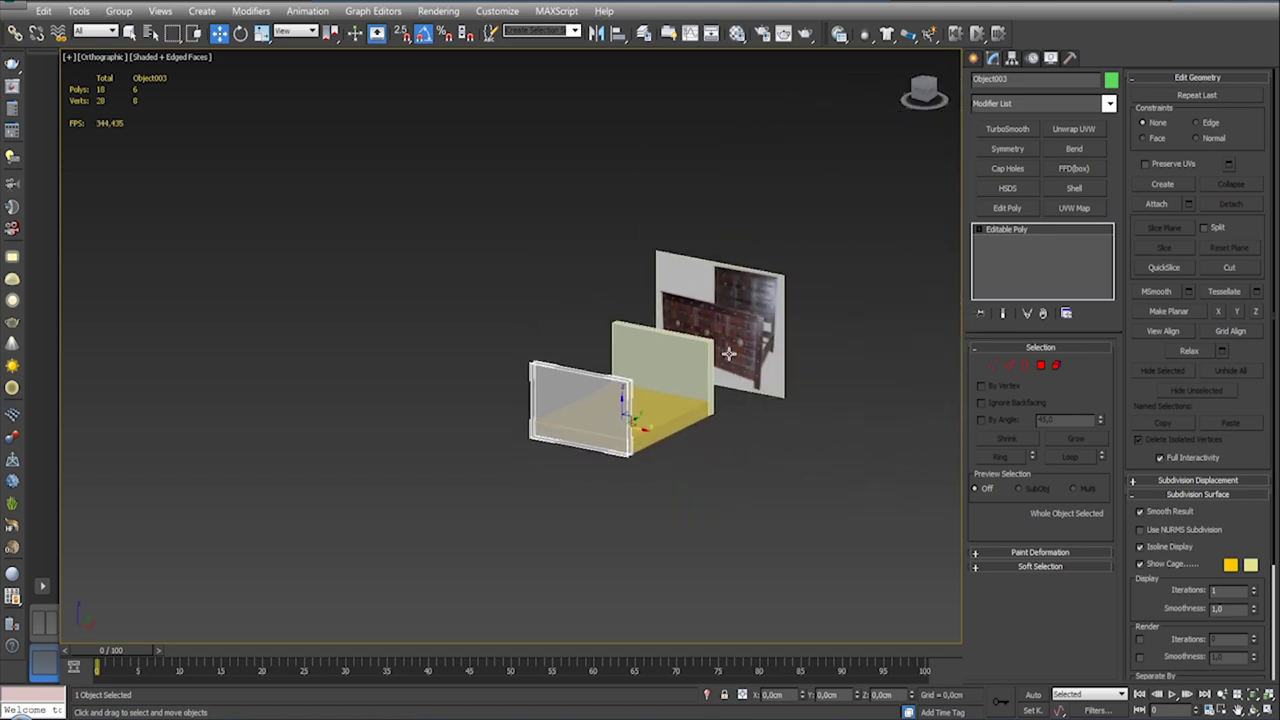
ctrl+click(761, 301)
key(z)
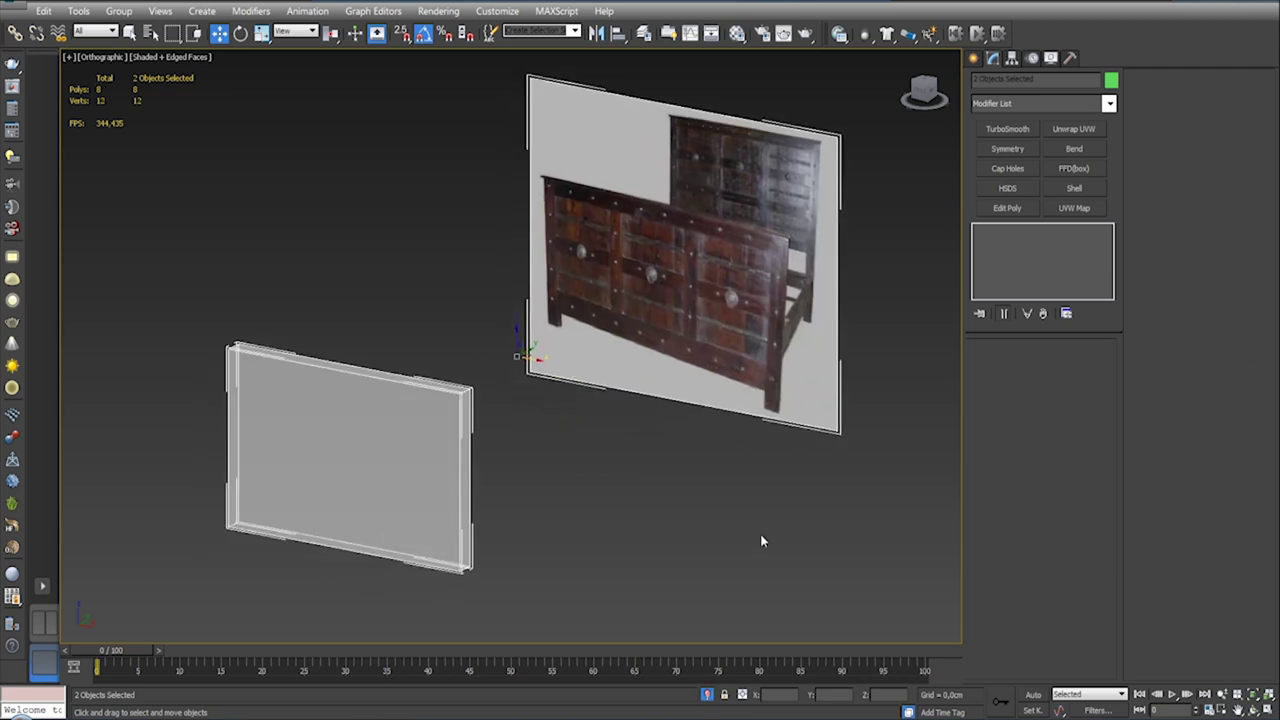
key(f)
key(z)
scroll(600, 410, down, 3)
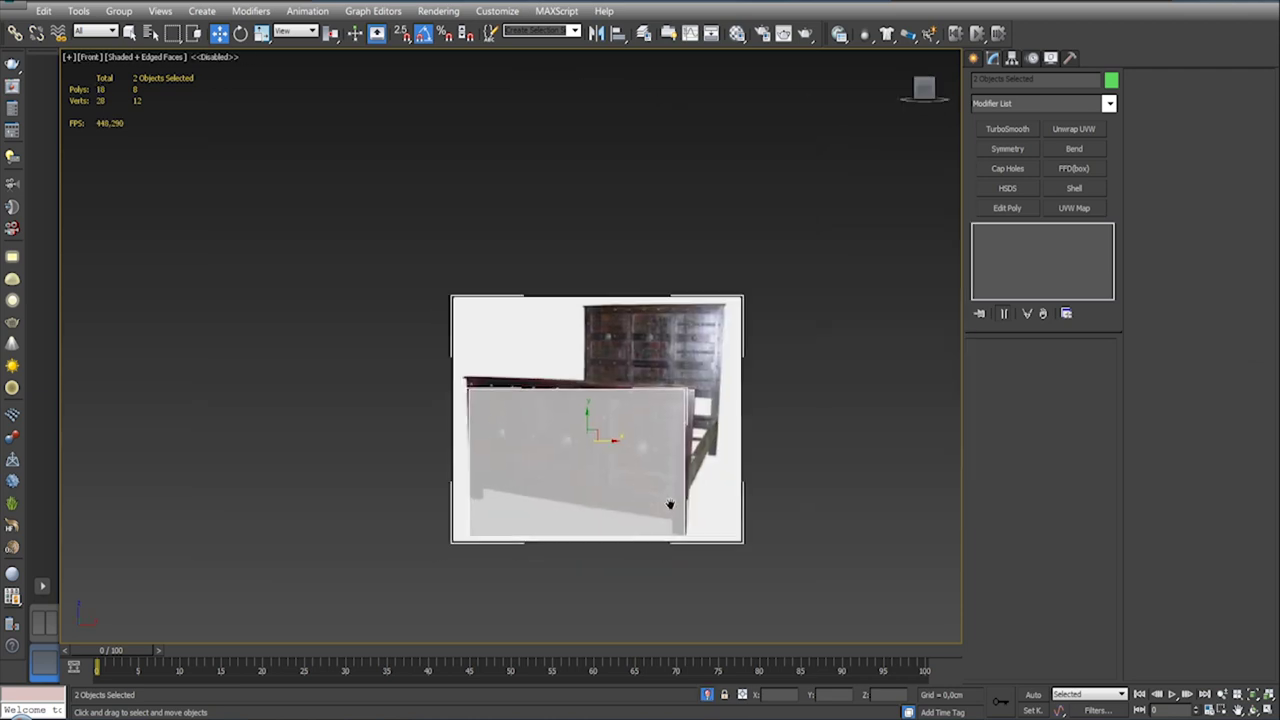
scroll(602, 425, up, 5)
scroll(629, 333, down, 2)
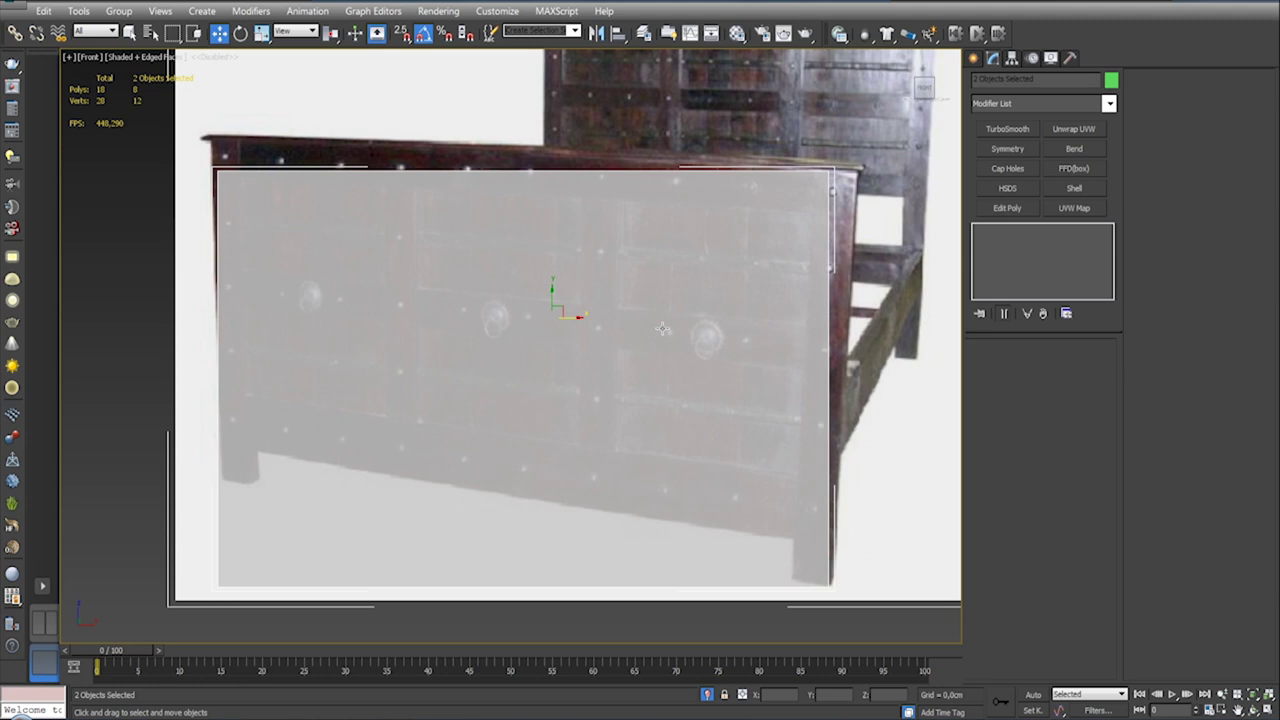
scroll(640, 300, down, 3)
click(665, 182)
mouse_move(645, 290)
mouse_down()
mouse_move(658, 304)
mouse_move(644, 304)
mouse_up()
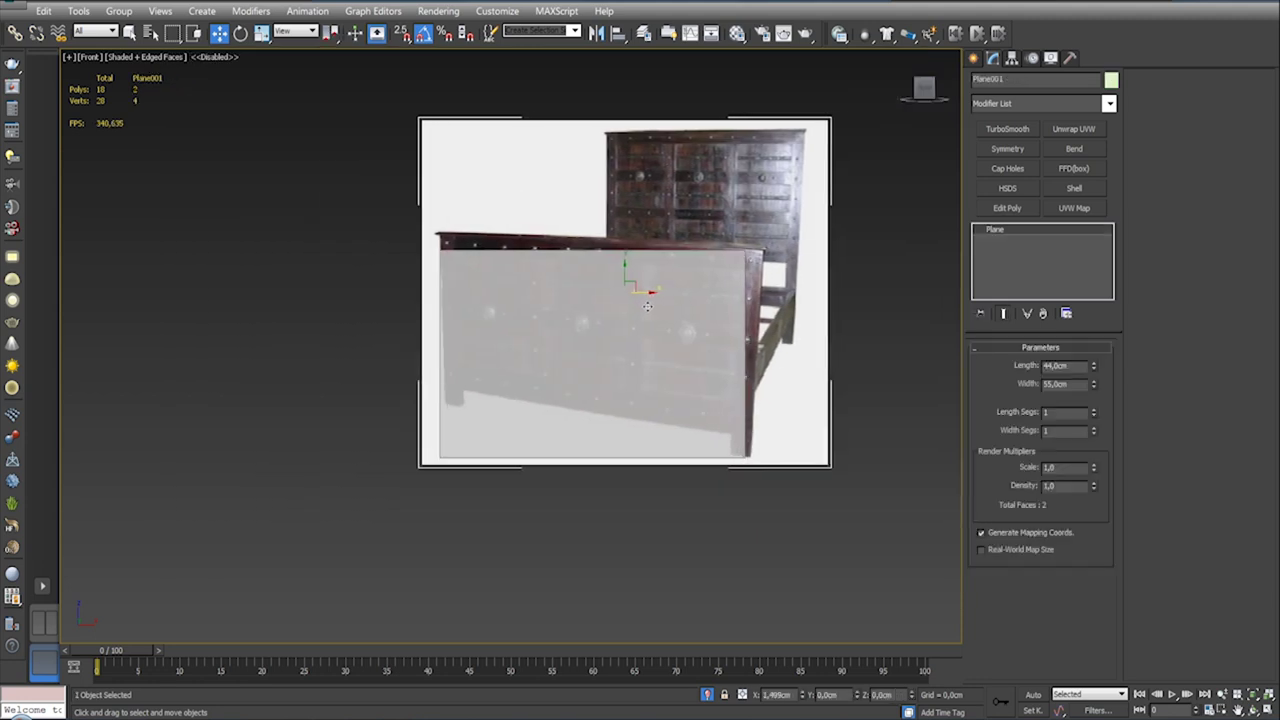
Step: Divide the footboard plane with two vertical edges using Connect Edges
click(605, 393)
click(605, 393)
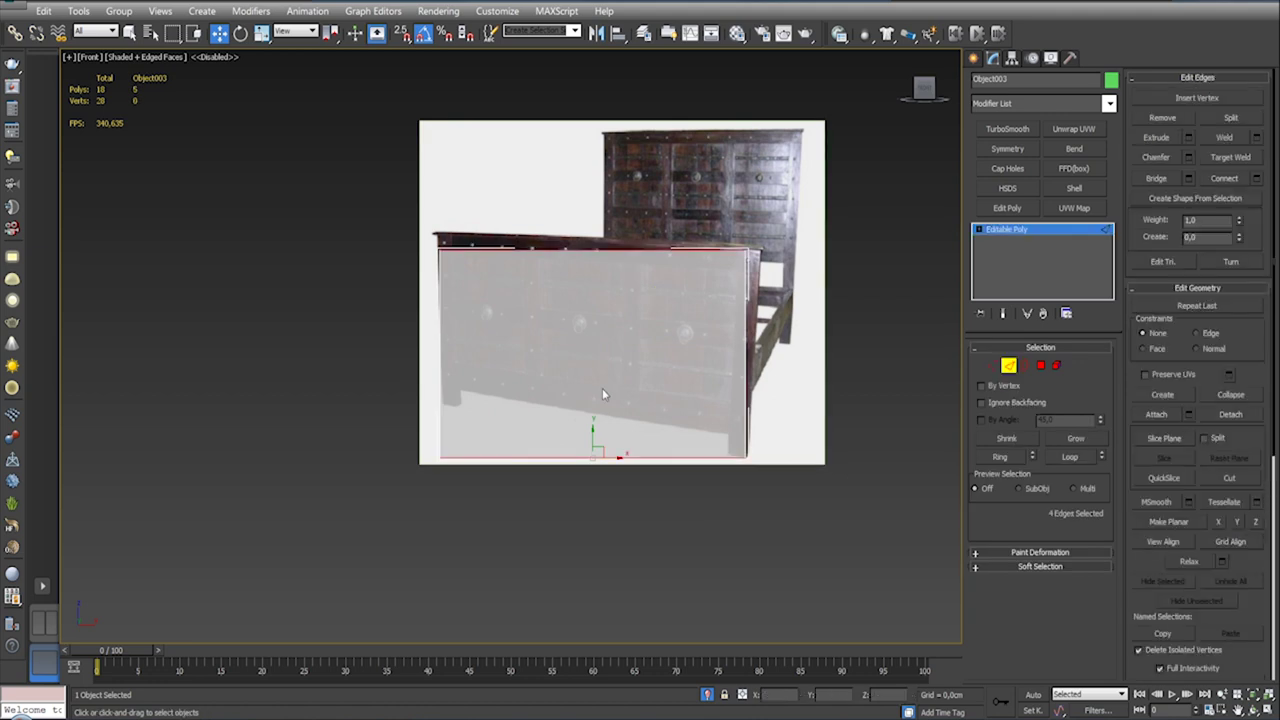
click(1257, 179)
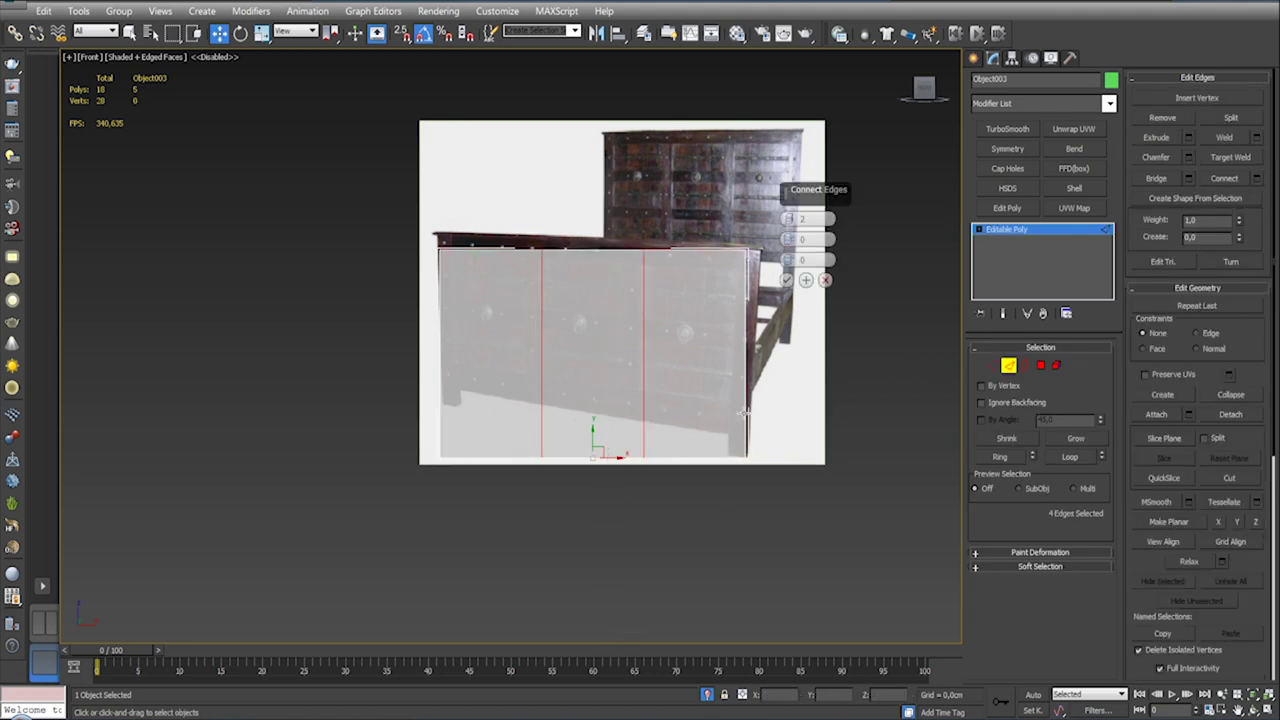
mouse_move(788, 240)
mouse_down()
mouse_move(784, 195)
mouse_move(786, 212)
mouse_up()
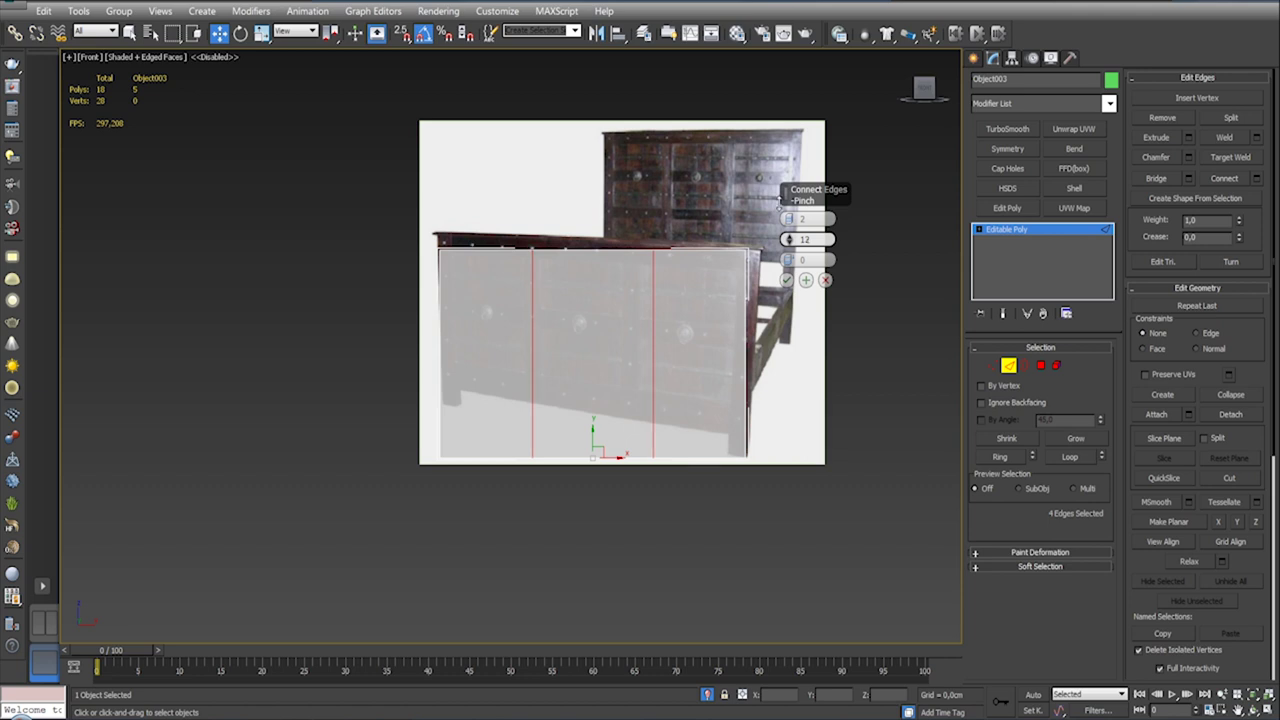
click(786, 280)
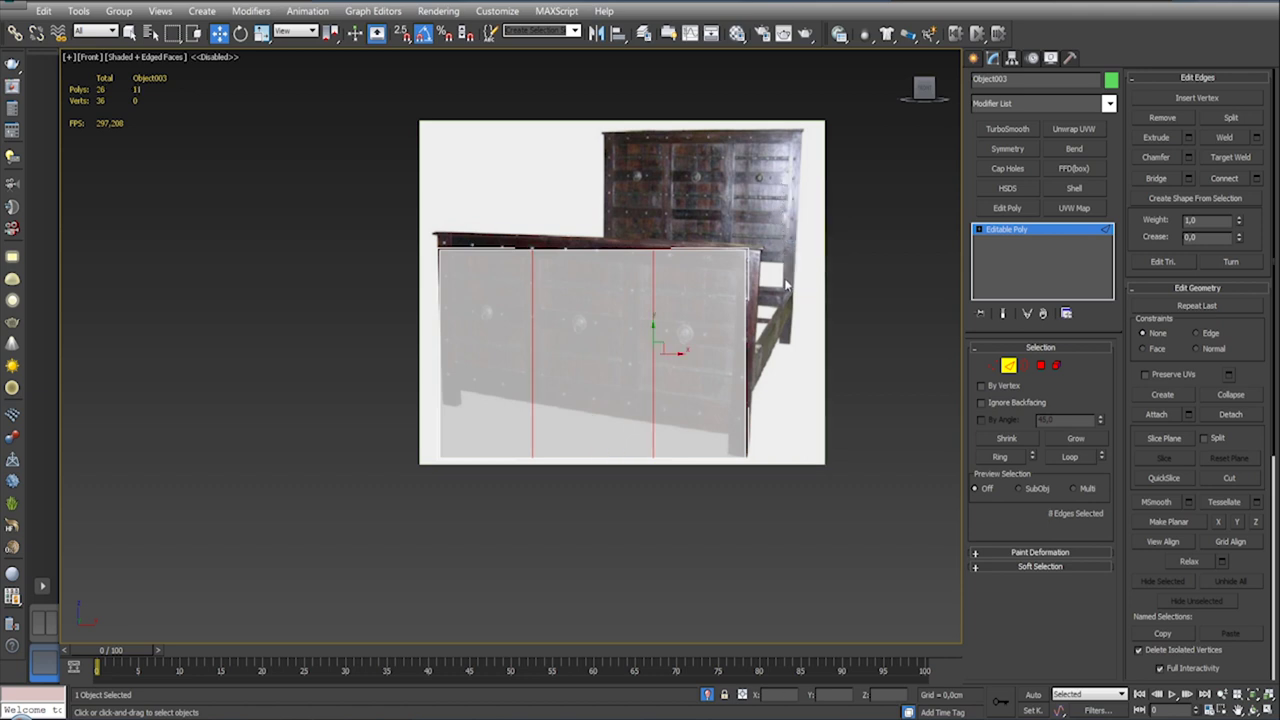
Step: Add two horizontal edges across the panel and raise the upper loop near its top
drag(326, 362, 891, 355)
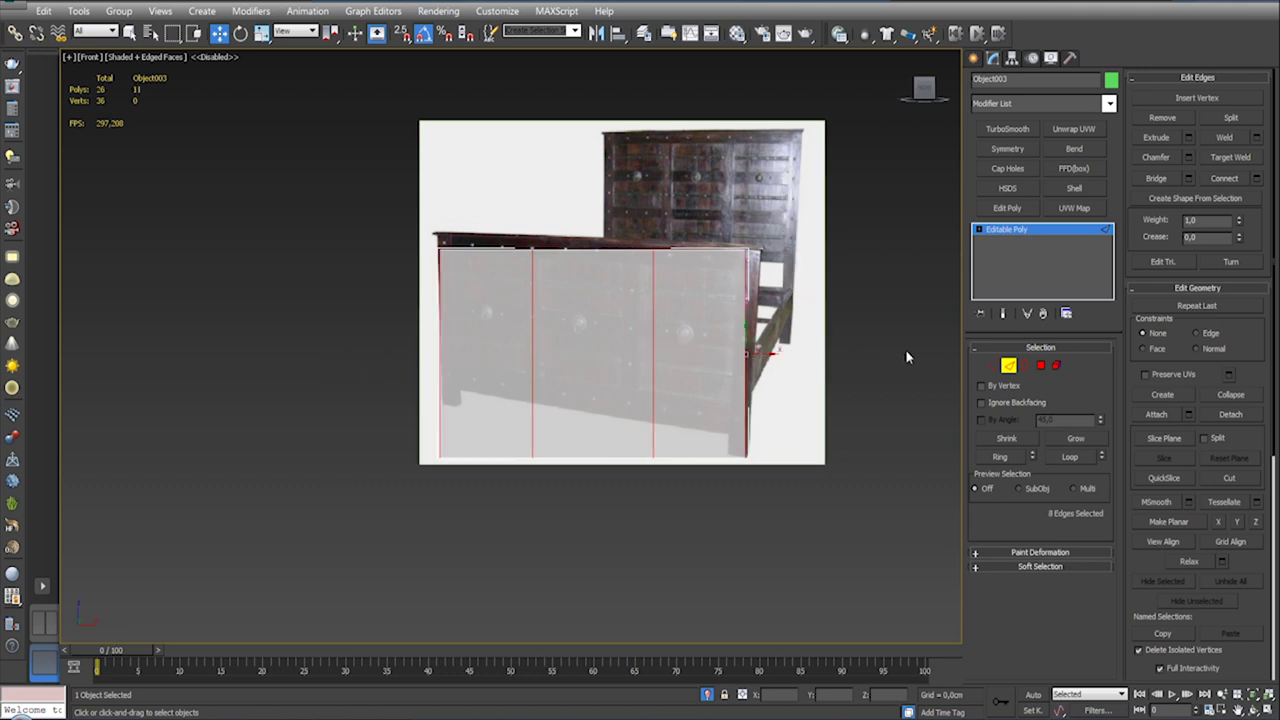
click(1256, 179)
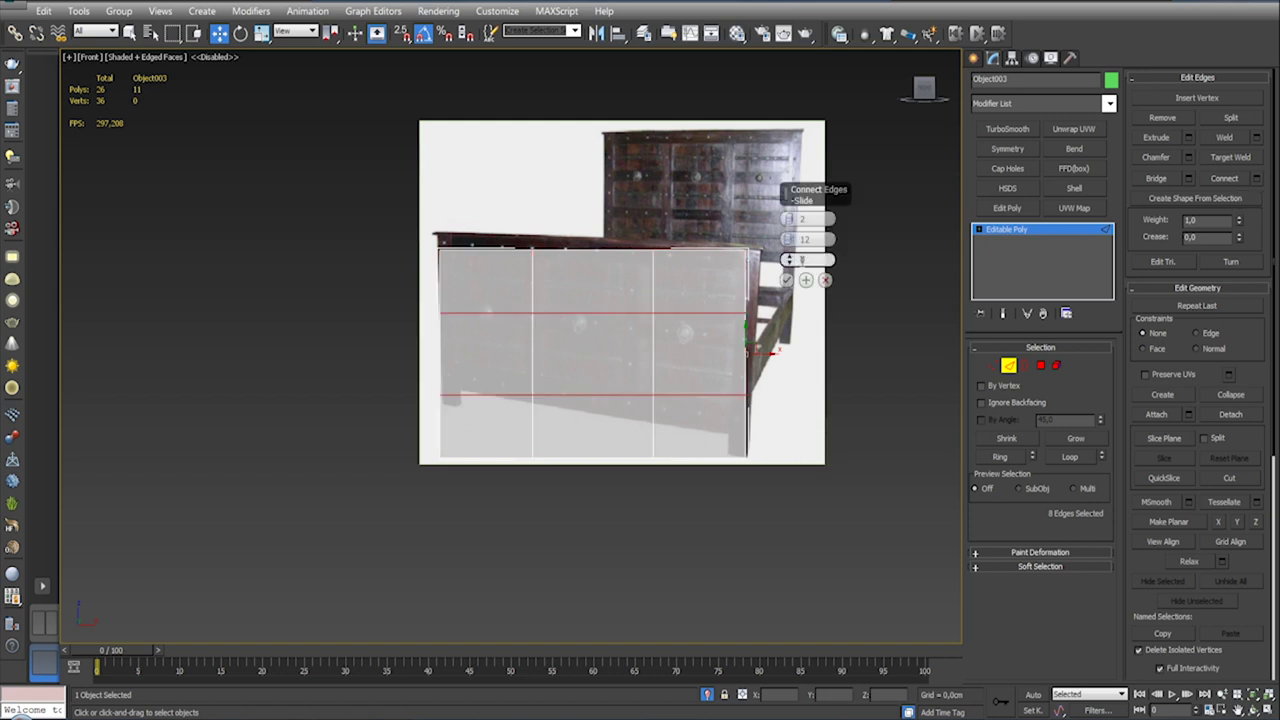
right_click(789, 239)
mouse_move(789, 260)
mouse_down()
mouse_move(792, 342)
mouse_move(792, 325)
mouse_up()
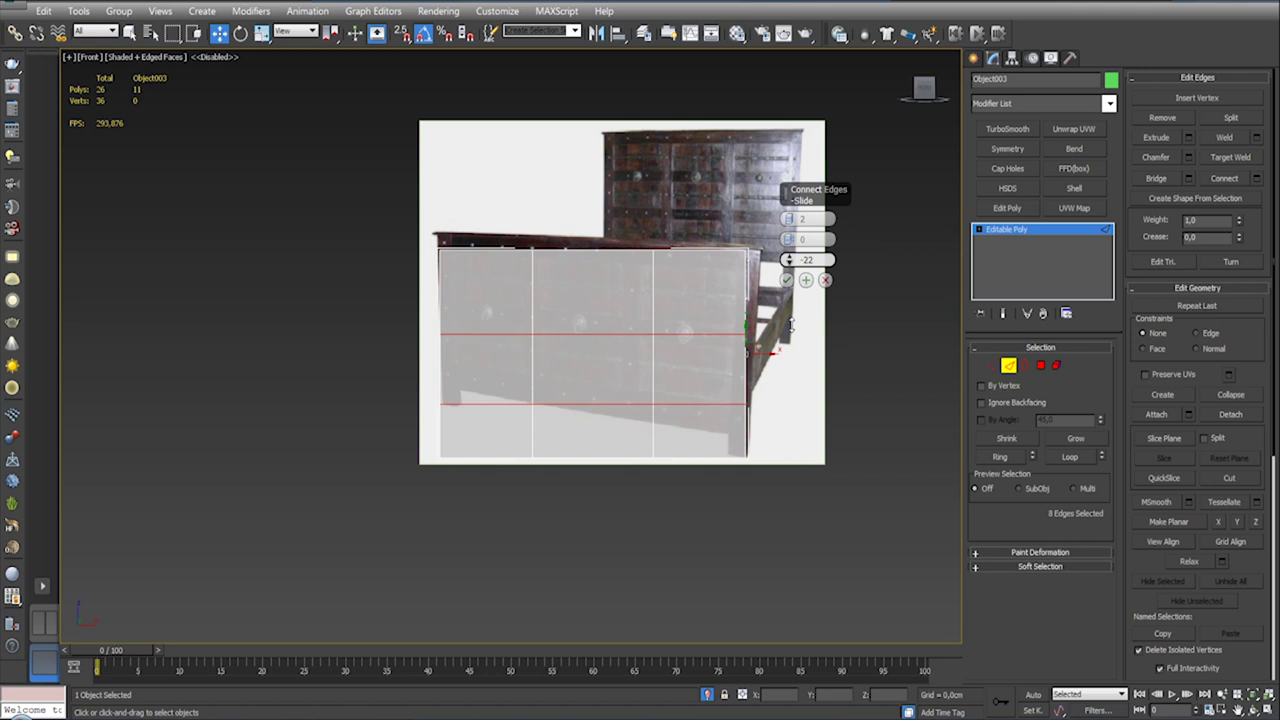
click(786, 280)
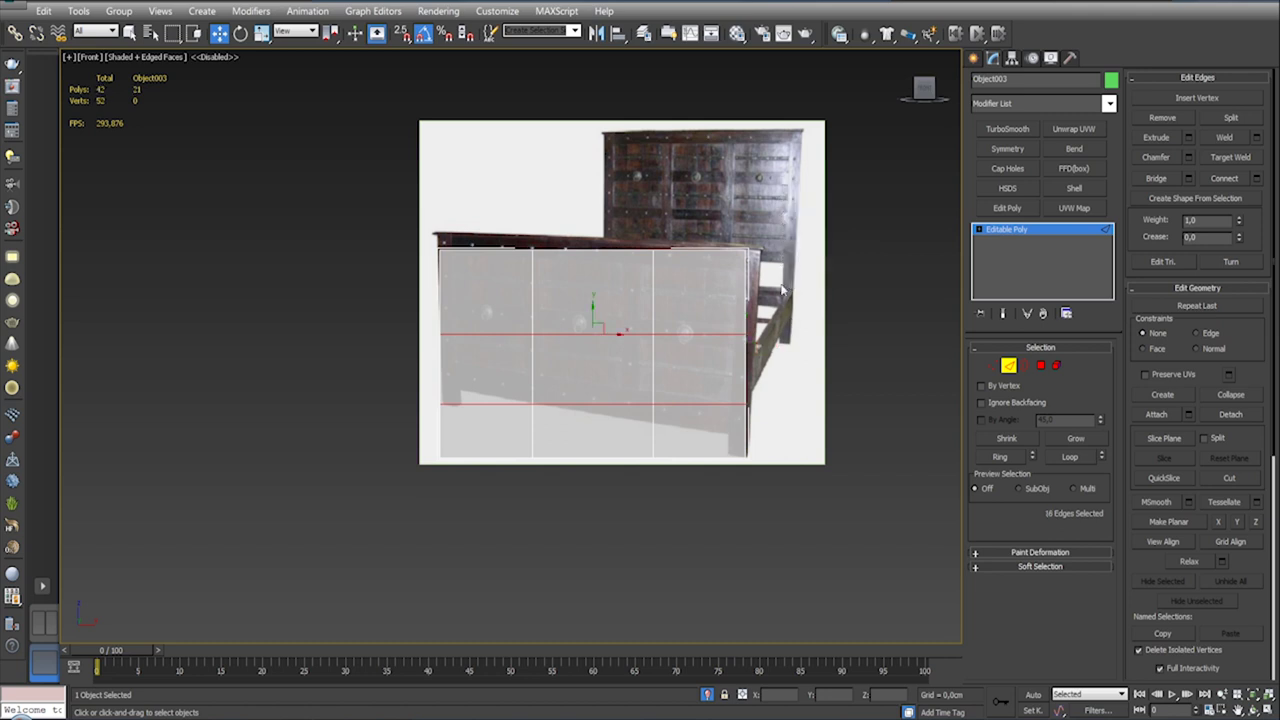
double_click(665, 333)
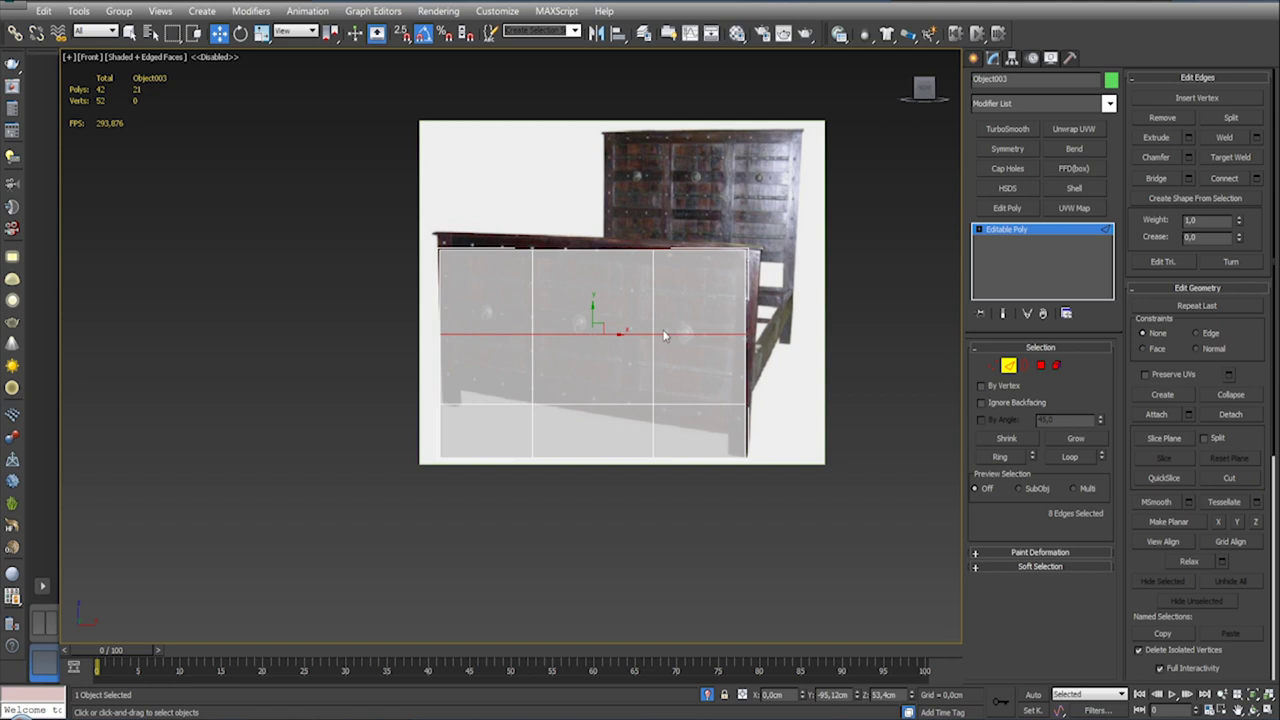
drag(594, 313, 594, 246)
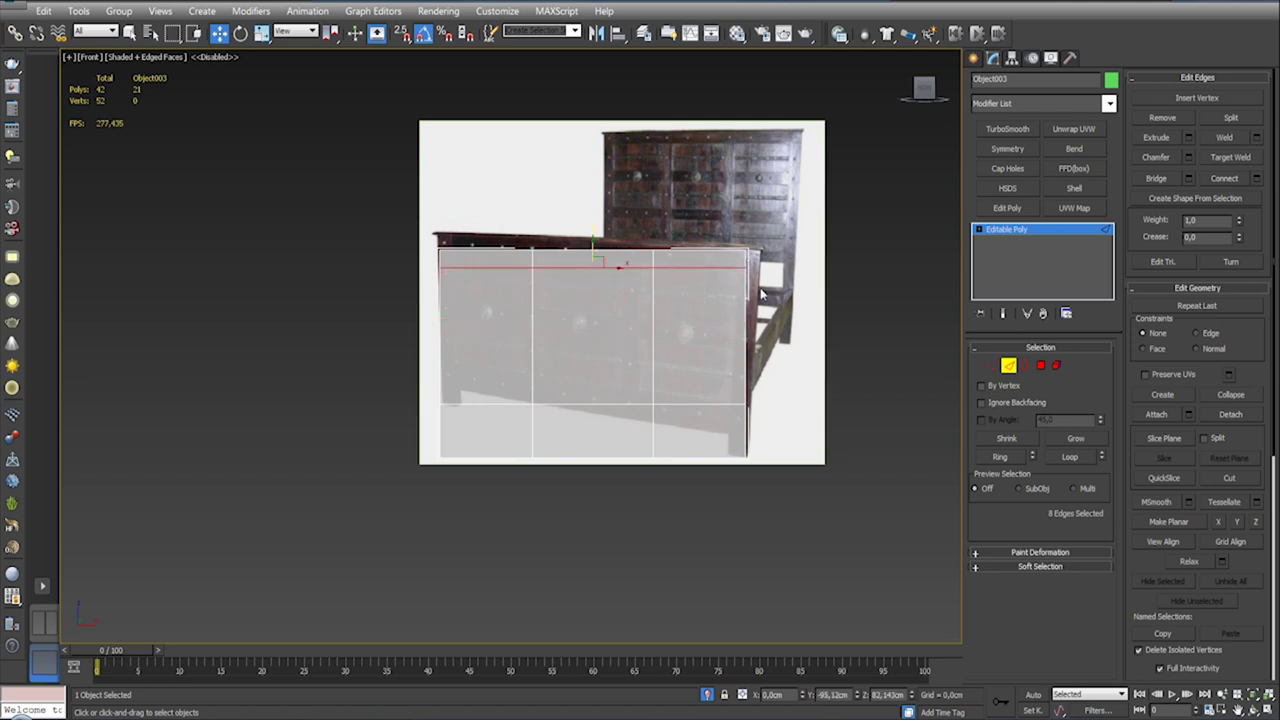
Step: Slide the Plane001 reference image left off the grey panel and lower Object003's top edge loop slightly
click(1009, 366)
click(710, 268)
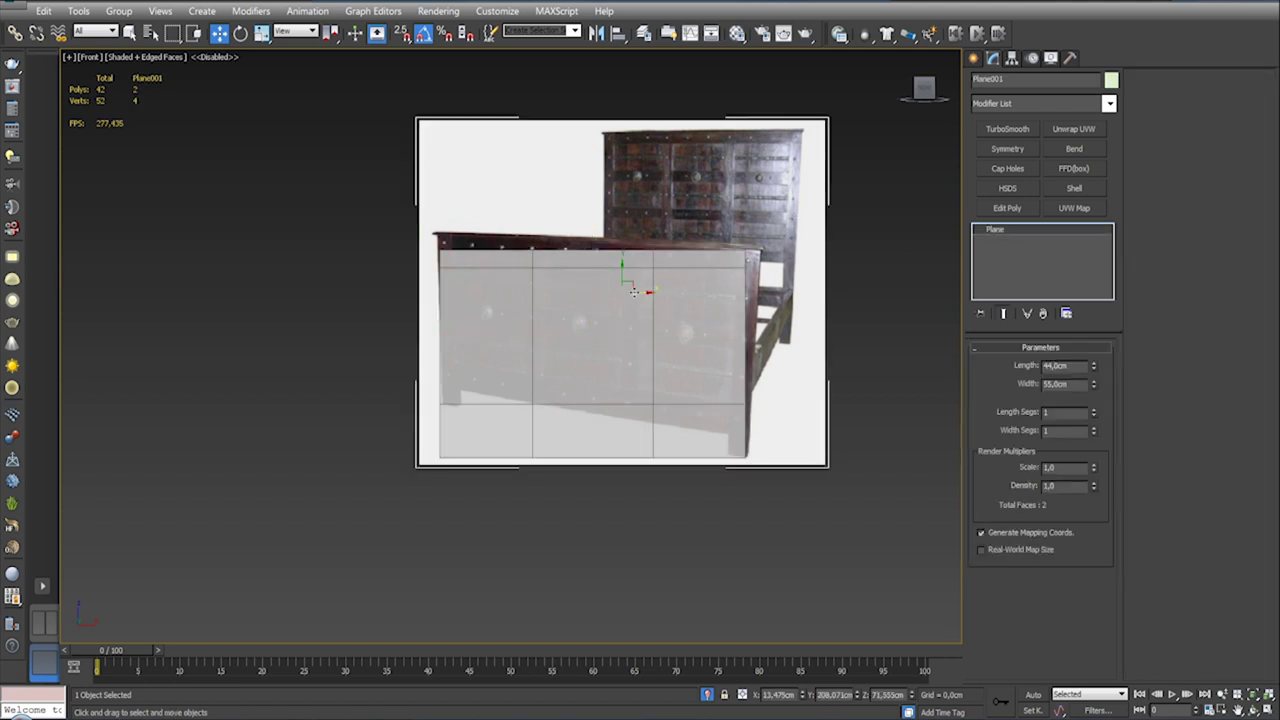
drag(633, 291, 318, 284)
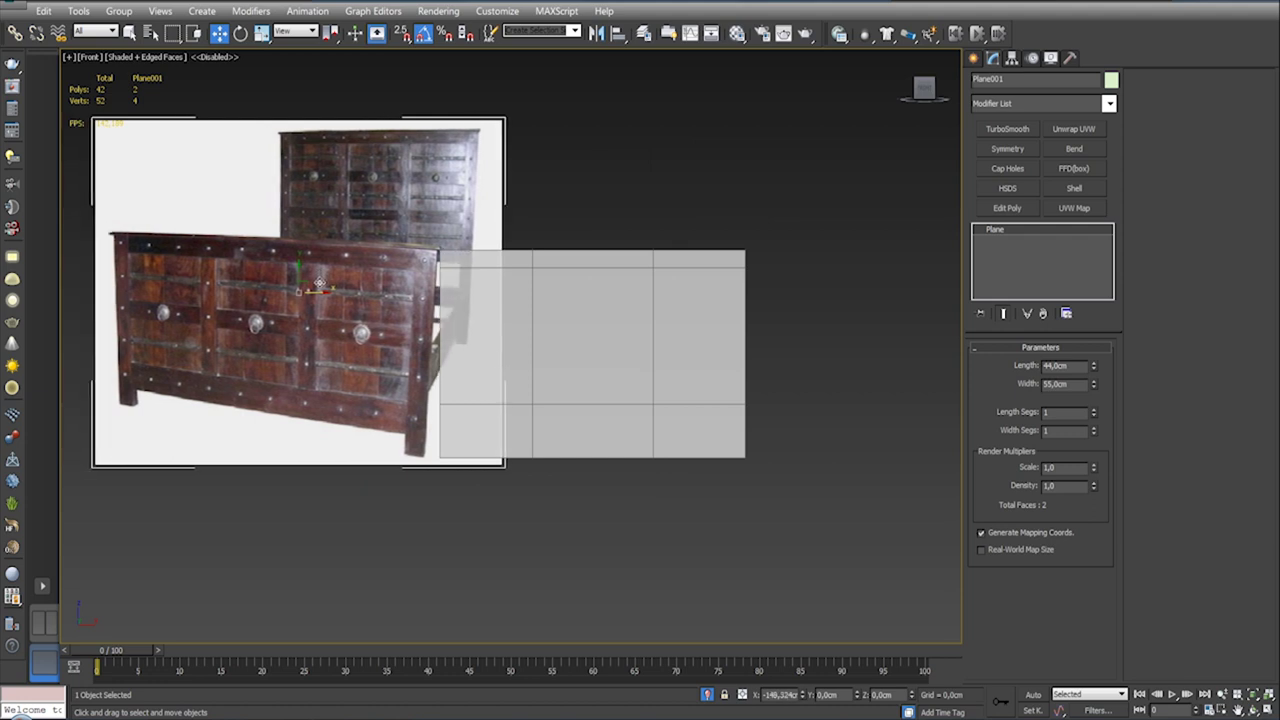
click(618, 312)
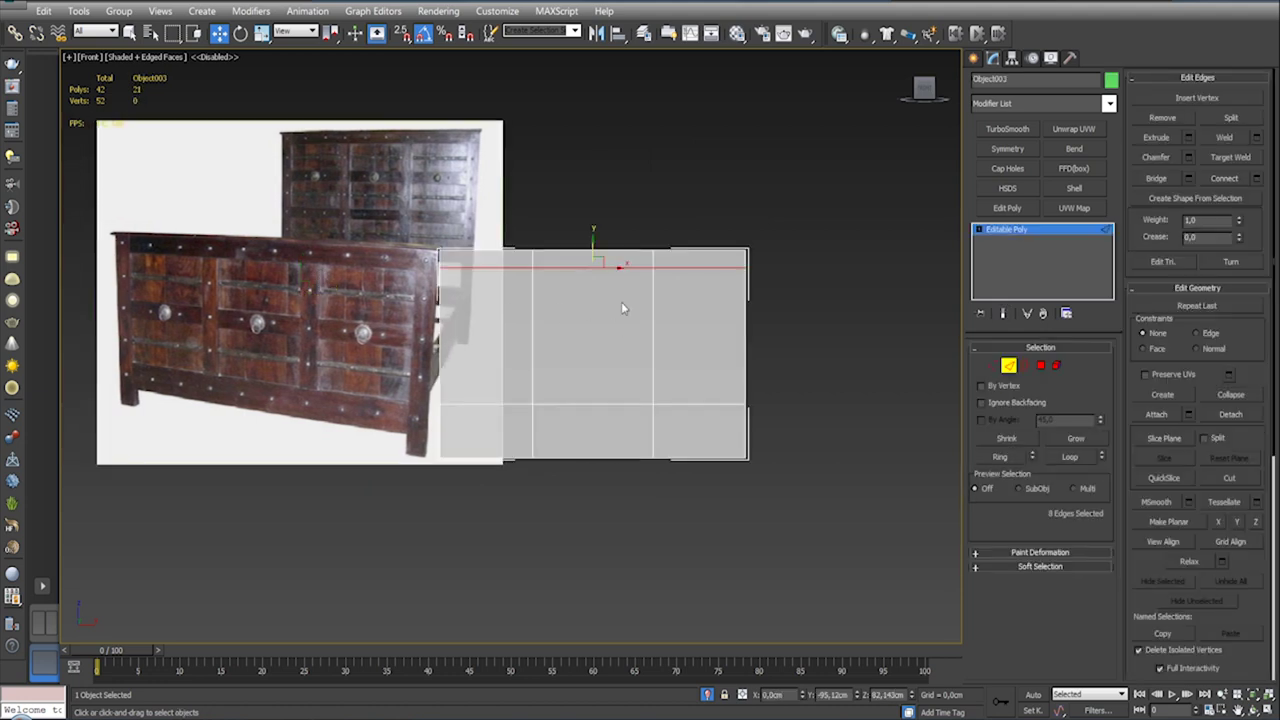
drag(593, 241, 593, 244)
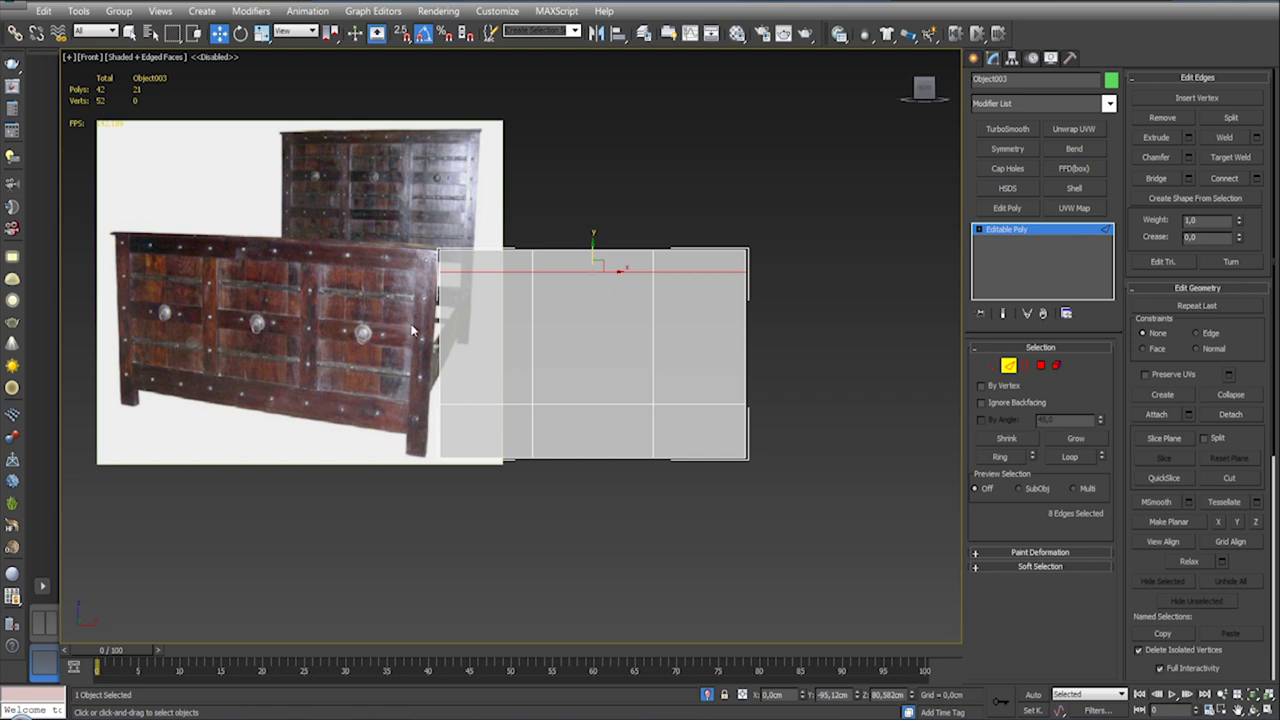
Step: Ring the bottom-row vertical edges and connect them with one edge slid down to -16
click(743, 435)
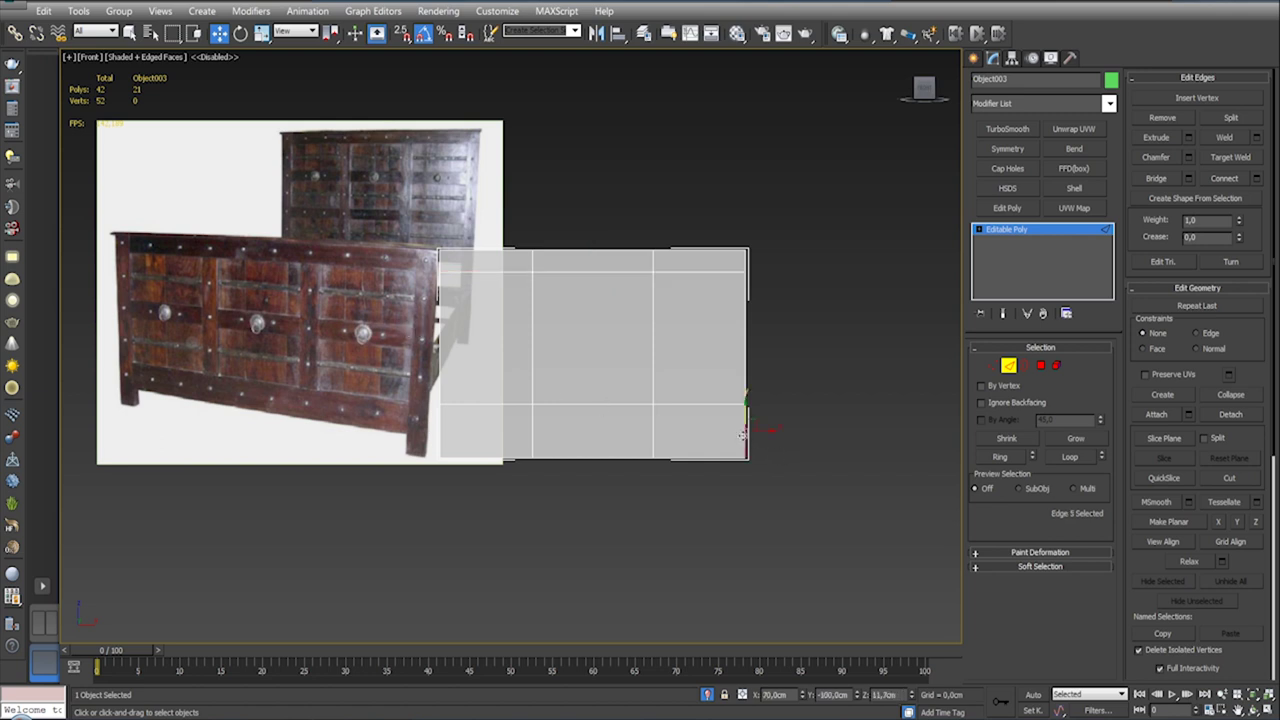
shift+click(652, 428)
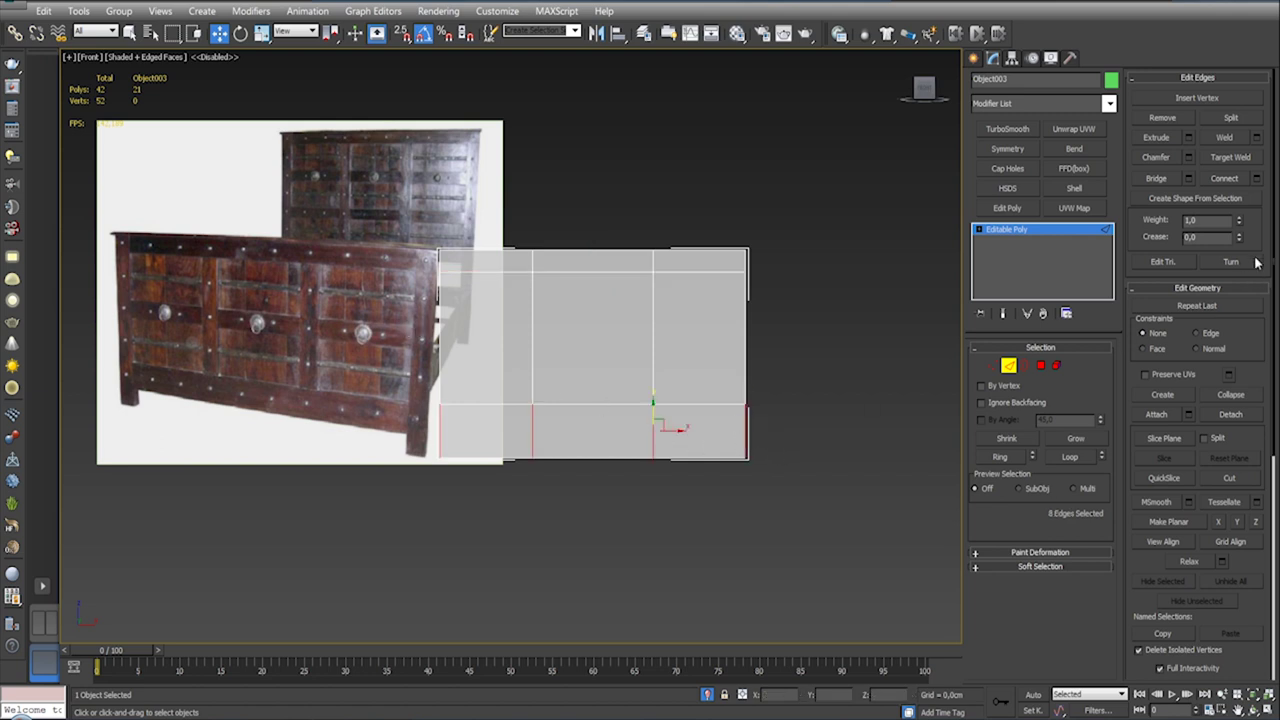
click(1257, 179)
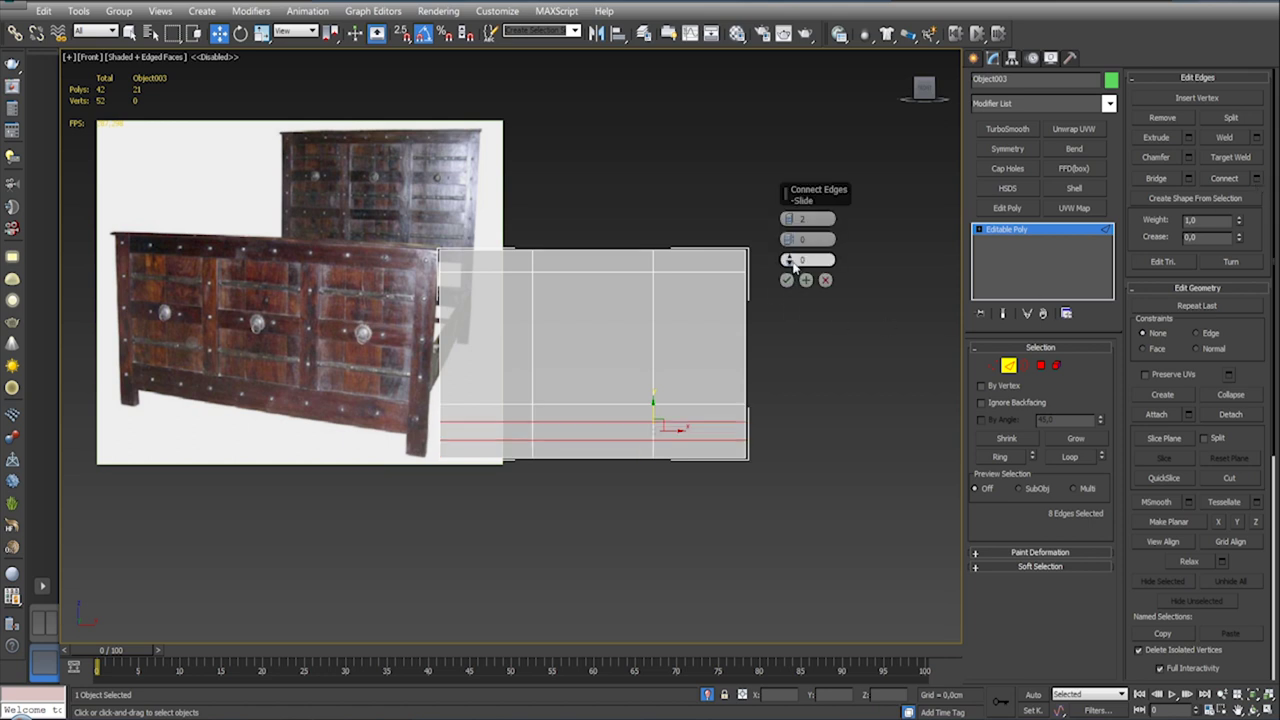
click(788, 221)
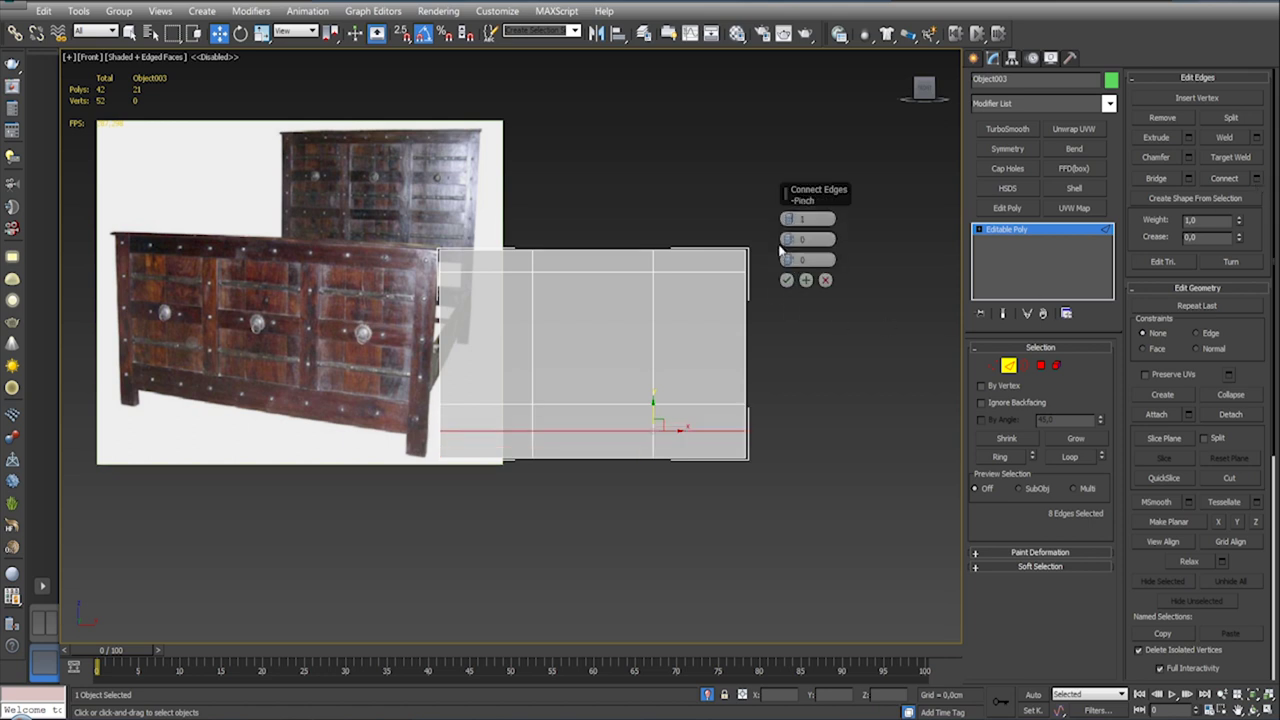
drag(788, 240, 781, 296)
right_click(788, 240)
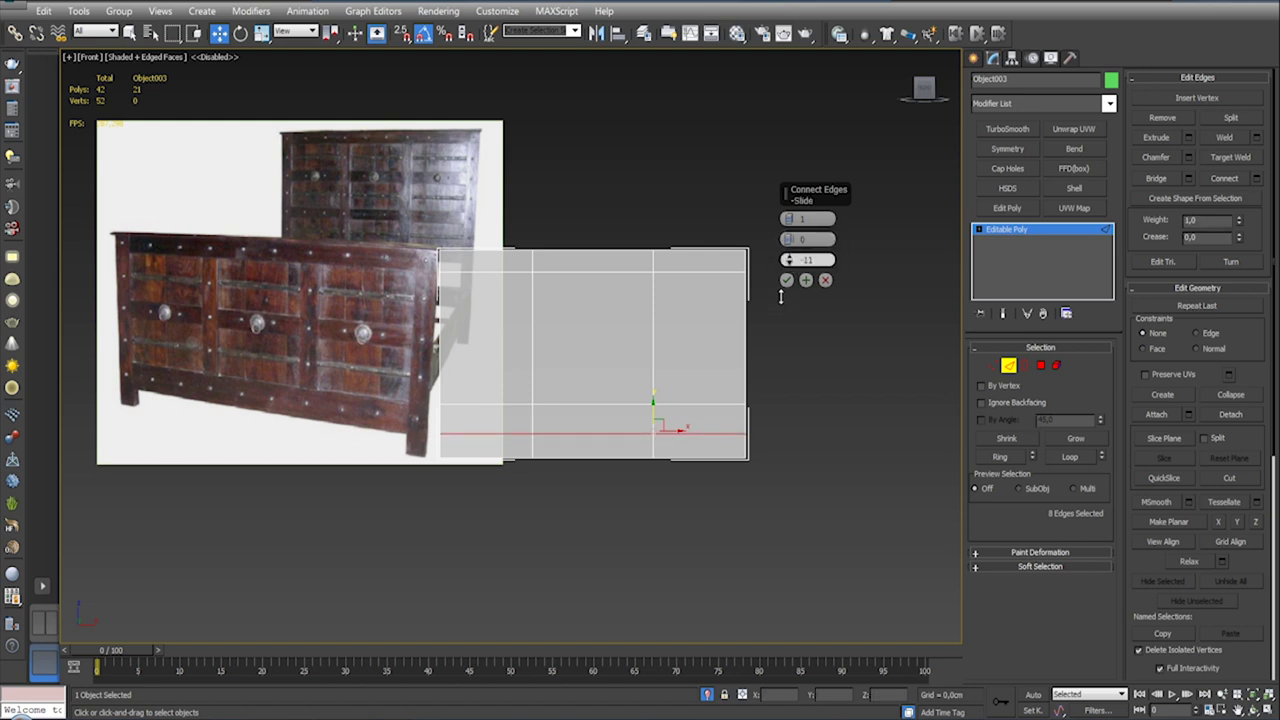
drag(781, 296, 781, 304)
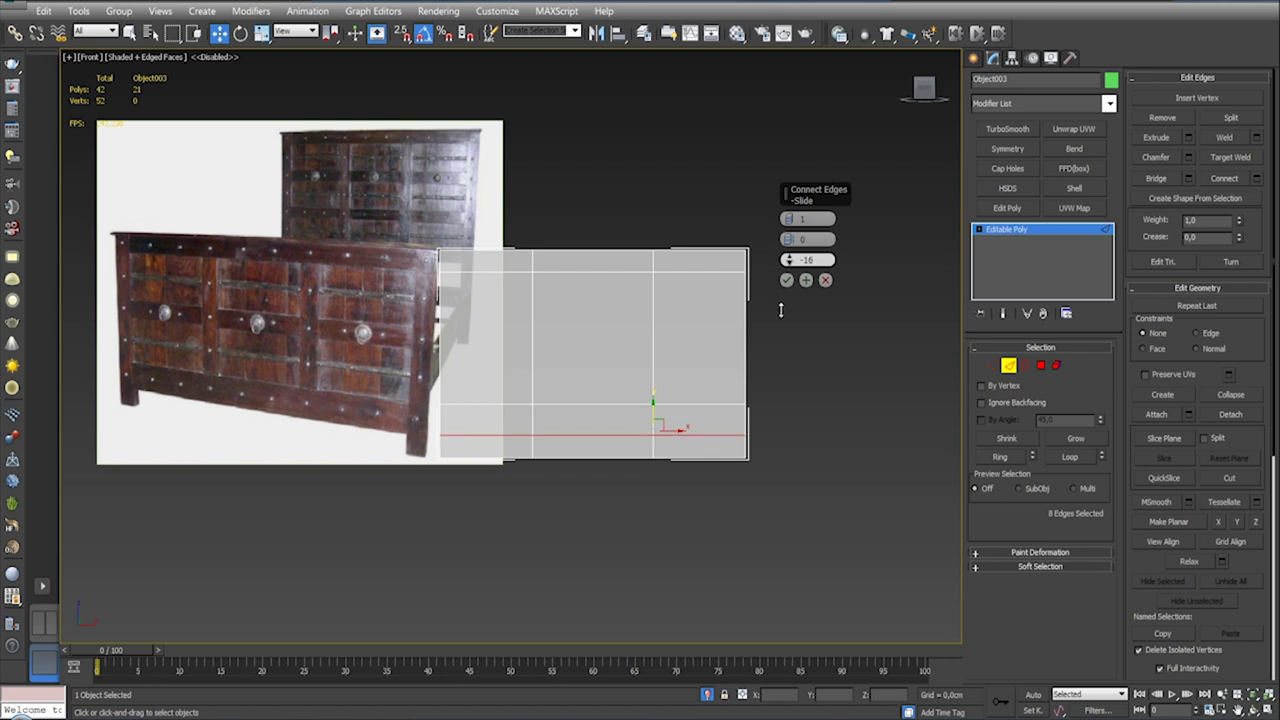
drag(781, 310, 782, 316)
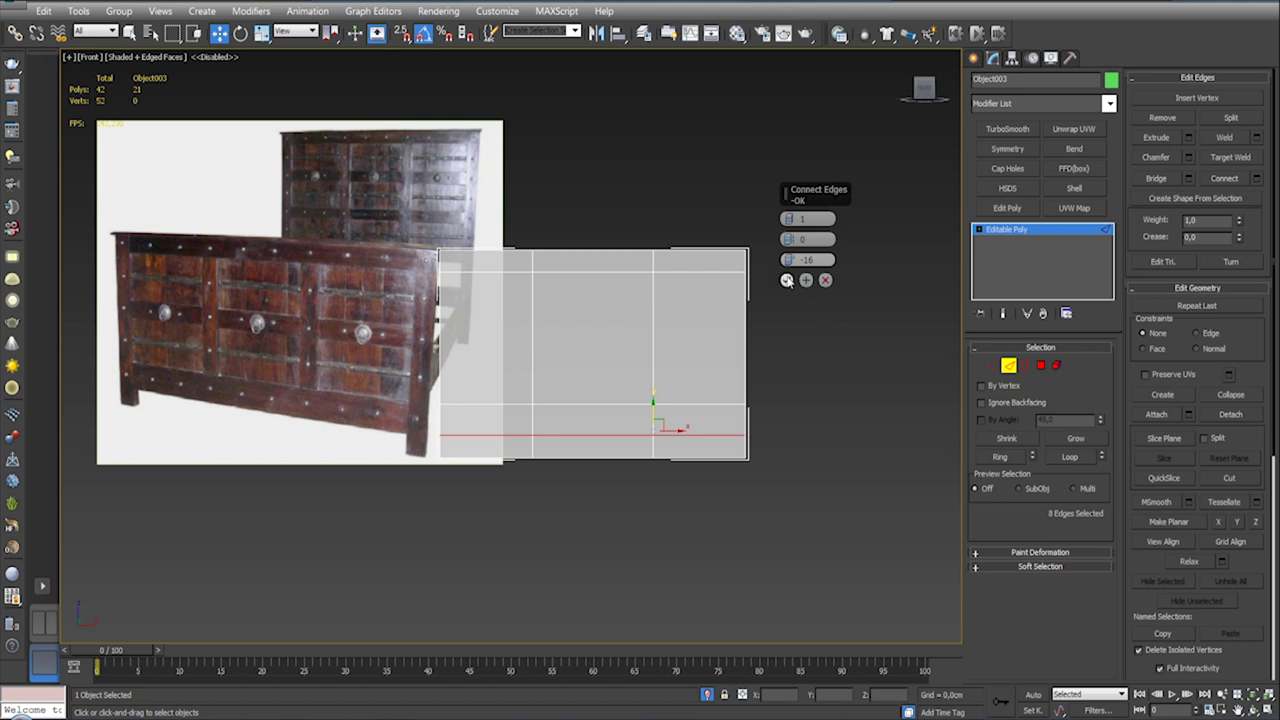
click(786, 280)
click(310, 298)
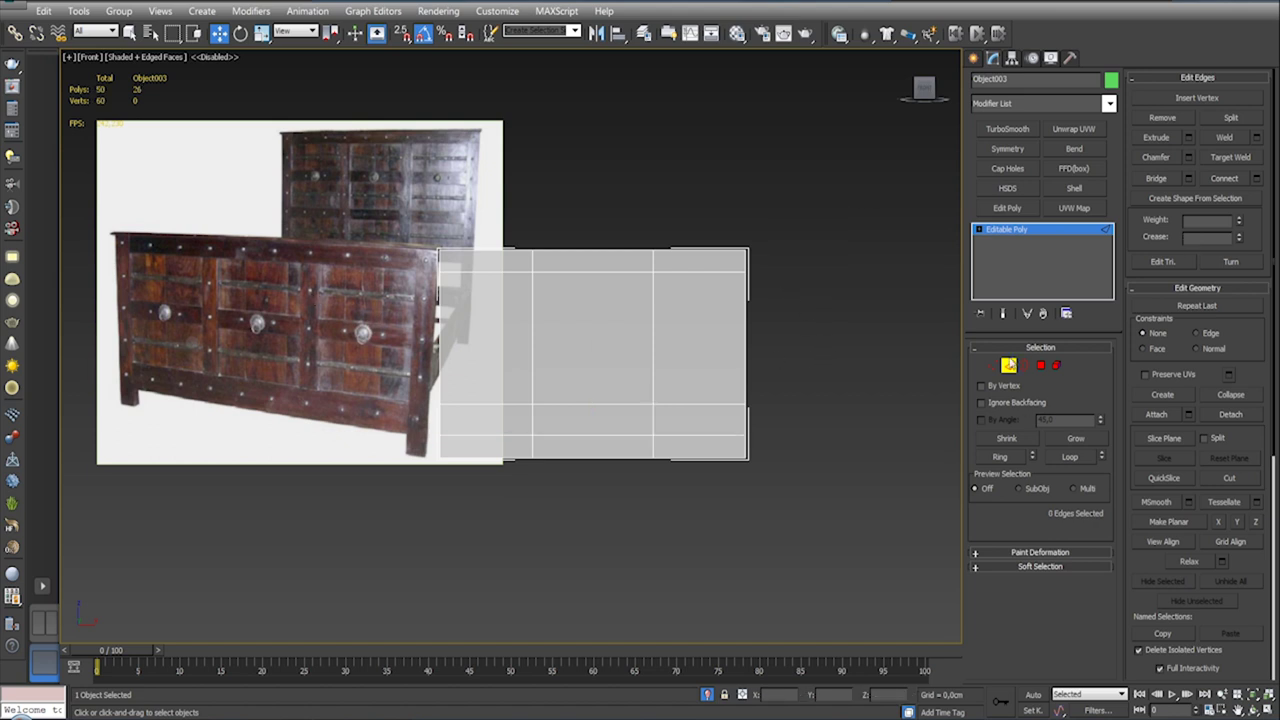
click(1009, 366)
Step: Move the Plane001 reference image further left, clear of the panel
click(340, 292)
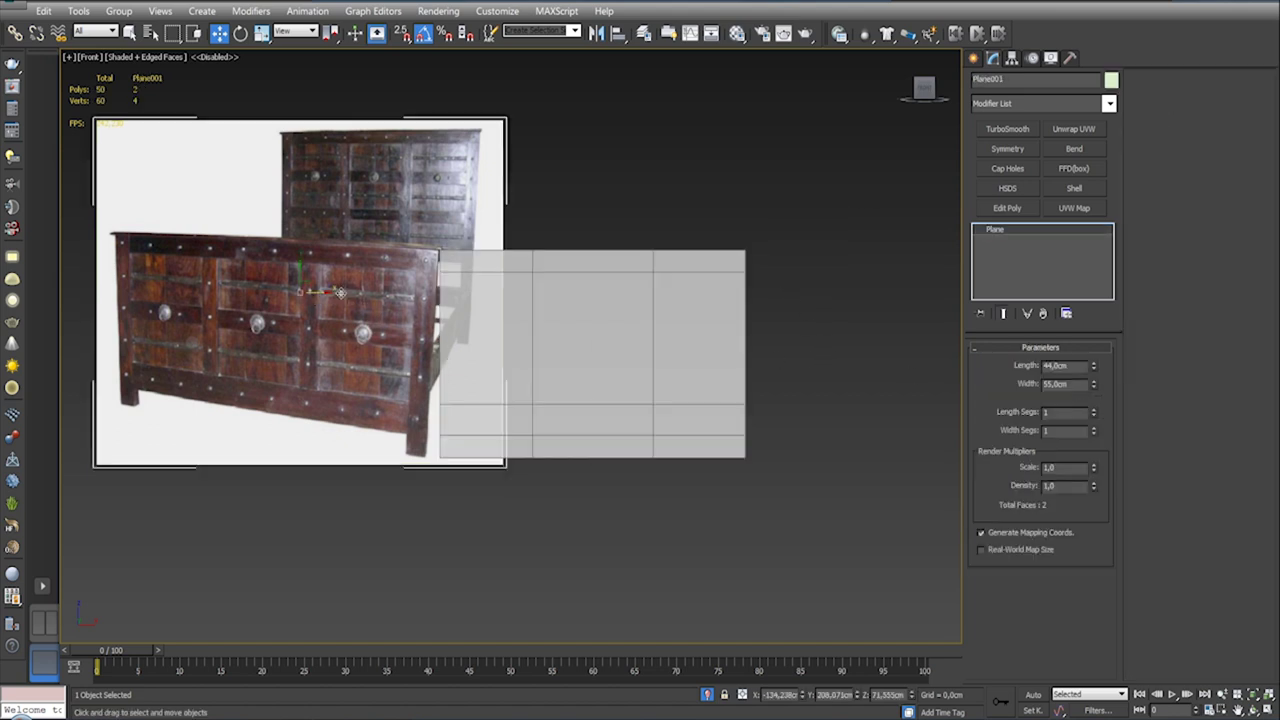
scroll(494, 306, down, 3)
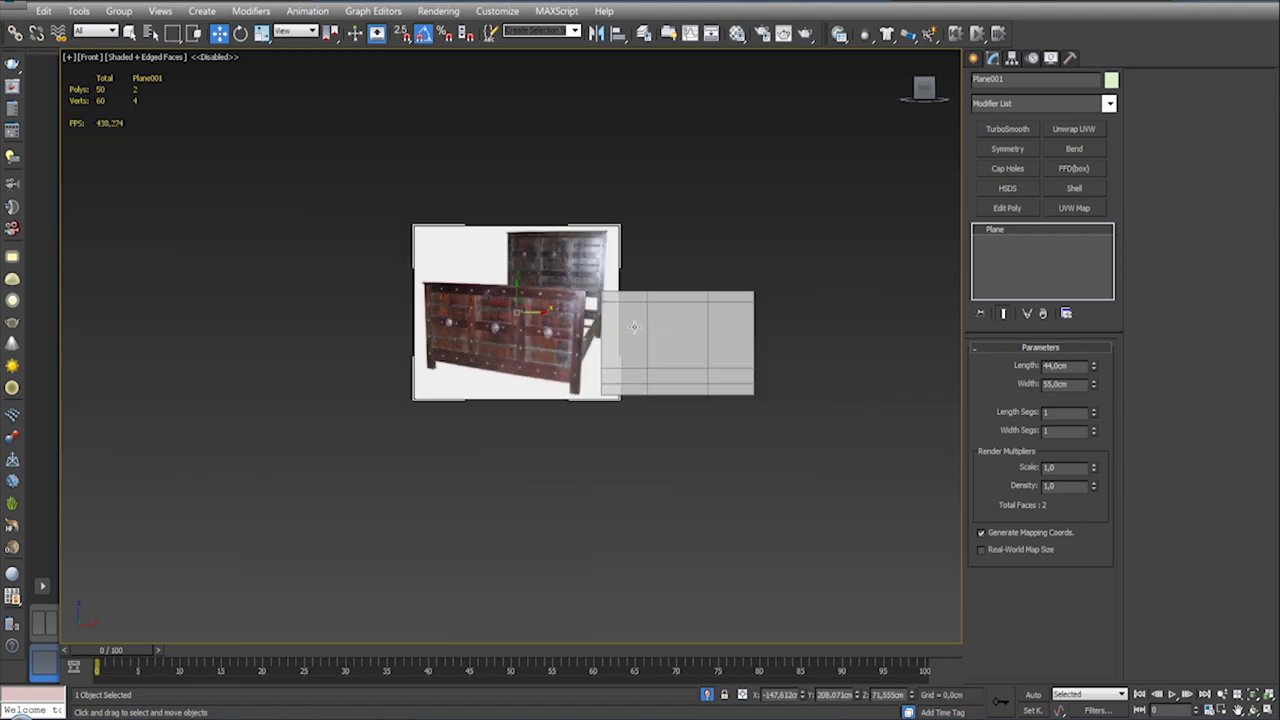
scroll(428, 305, down, 2)
scroll(495, 305, up, 2)
drag(490, 305, 460, 305)
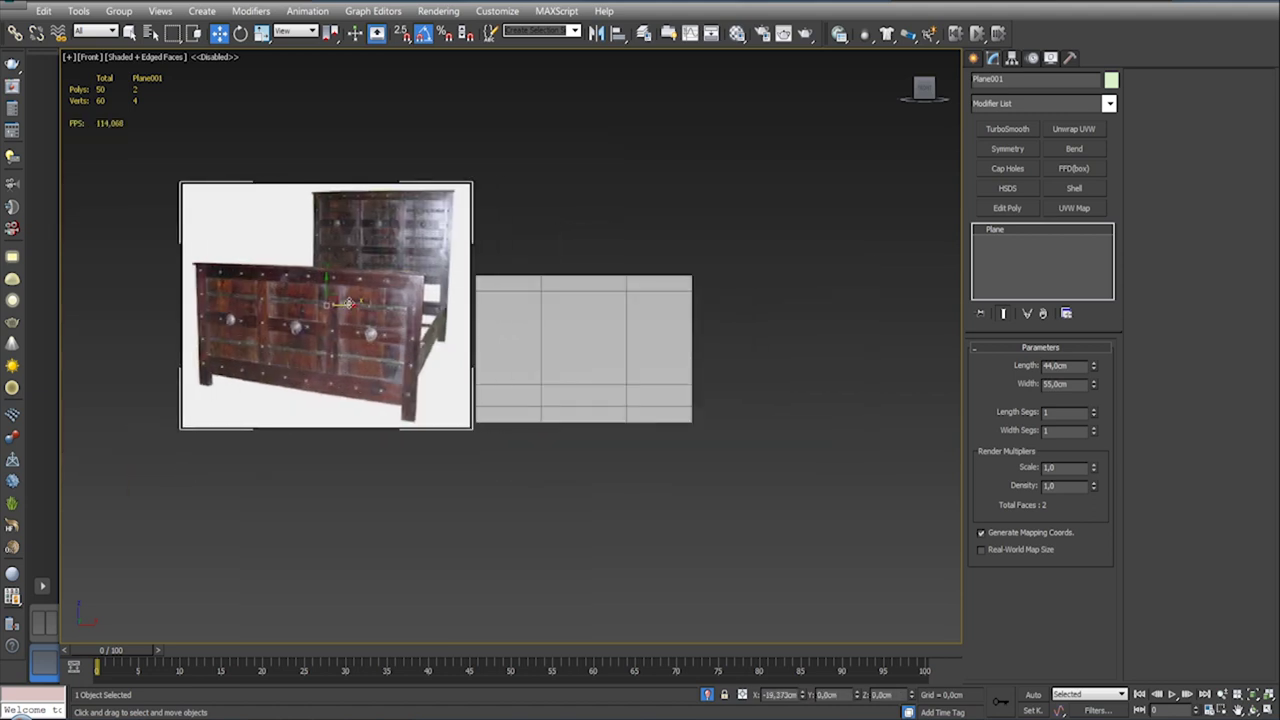
Step: Frame both planes and convert Plane001 to an Editable Poly
scroll(580, 371, up, 2)
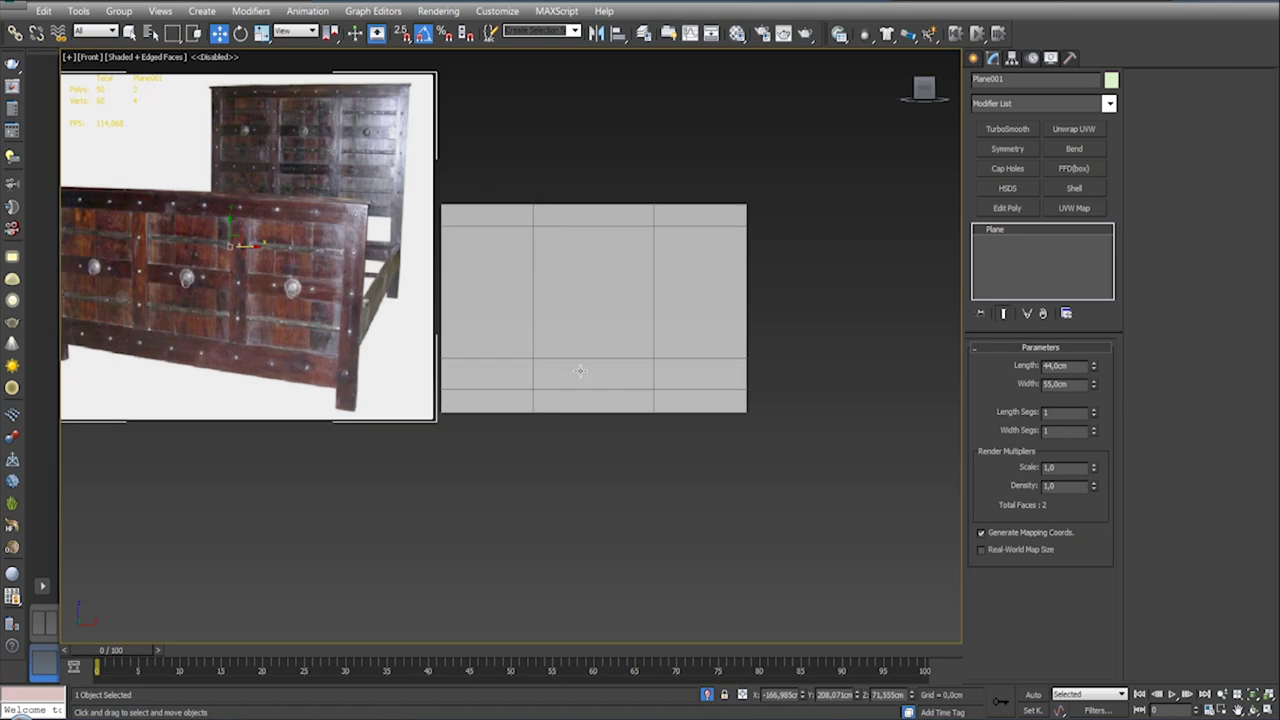
middle_drag(603, 434, 670, 443)
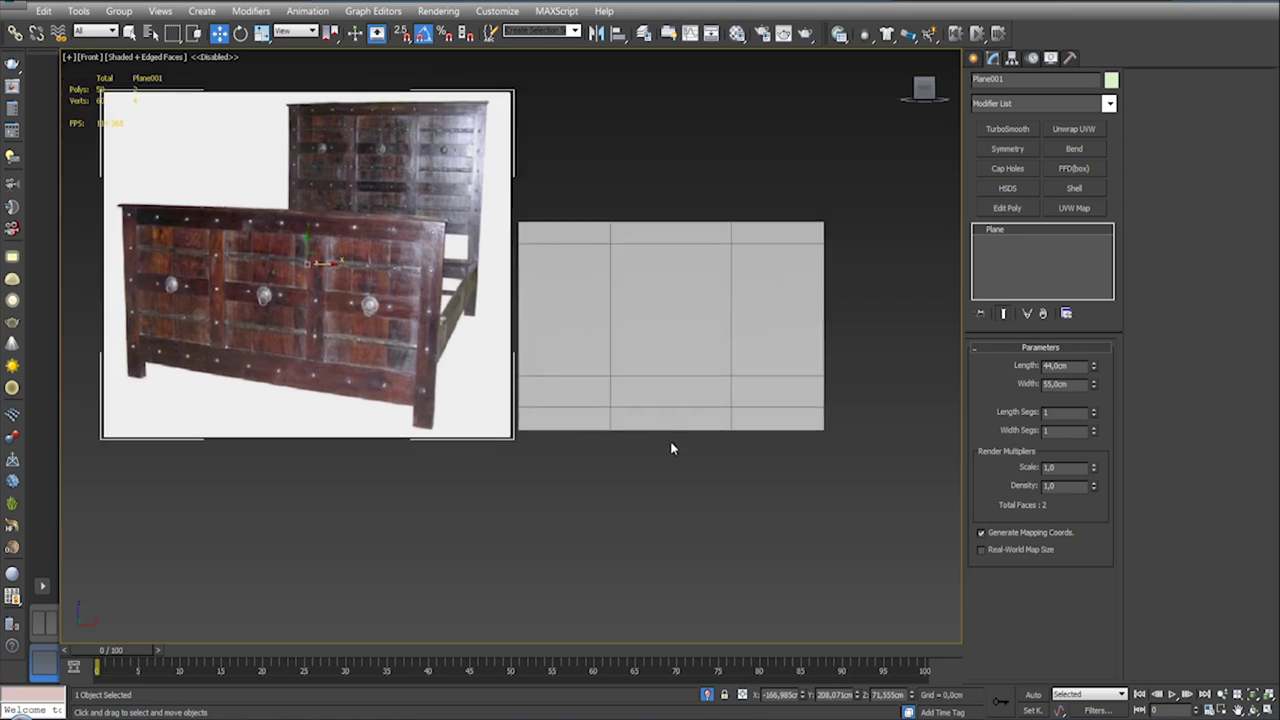
scroll(700, 491, down, 1)
scroll(700, 491, down, 2)
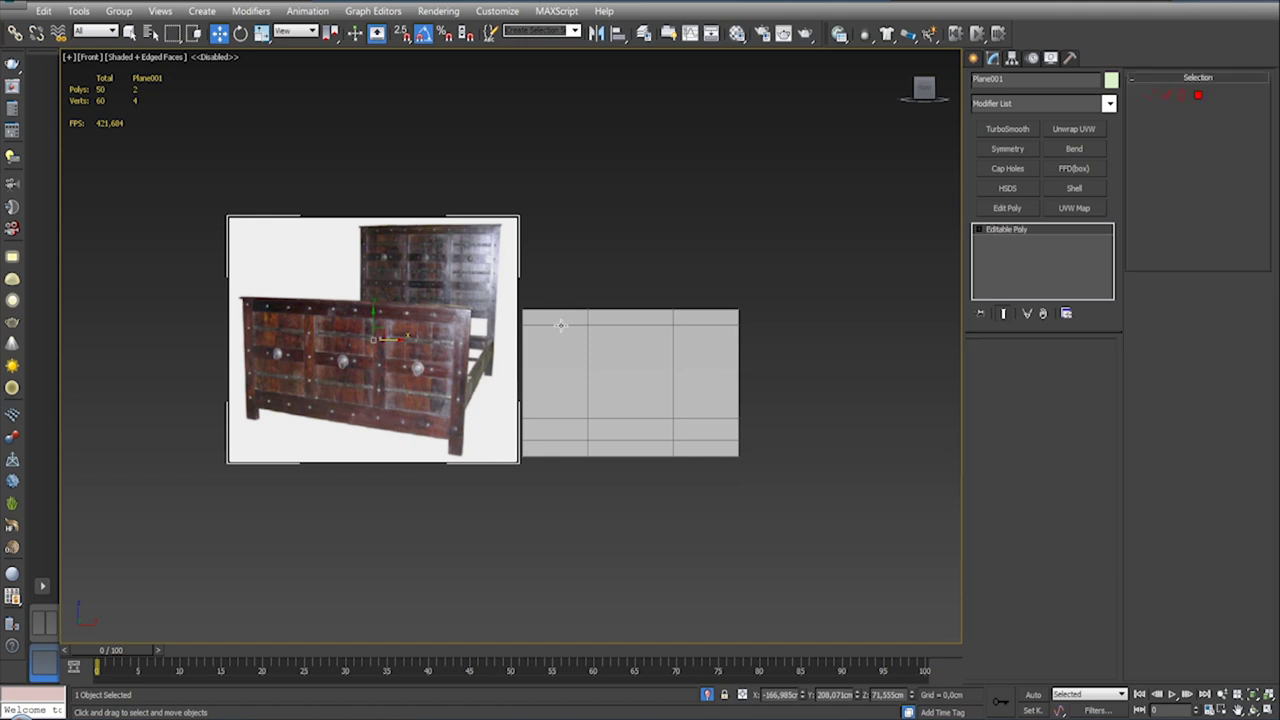
key(alt+c)
Step: Connect the side-column horizontal edges with new vertical edges slid to about -52
drag(558, 515, 558, 515)
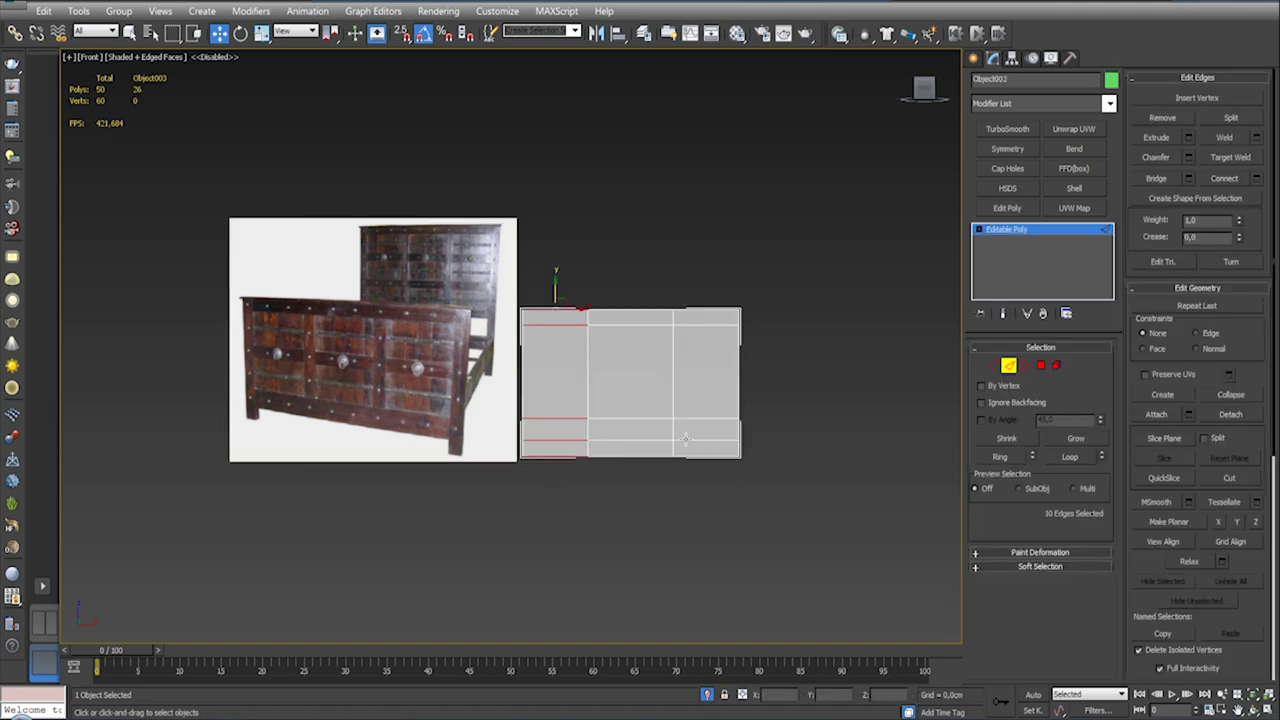
ctrl+drag(708, 256, 719, 546)
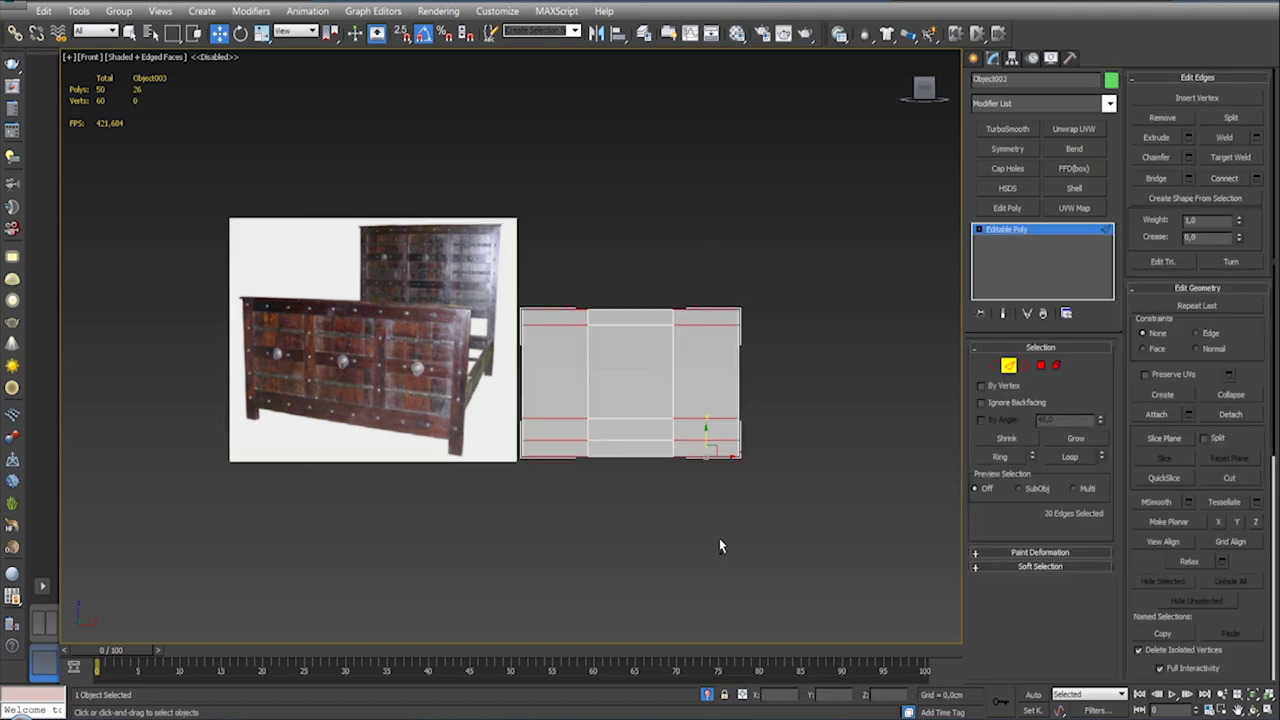
click(1257, 179)
drag(788, 262, 793, 375)
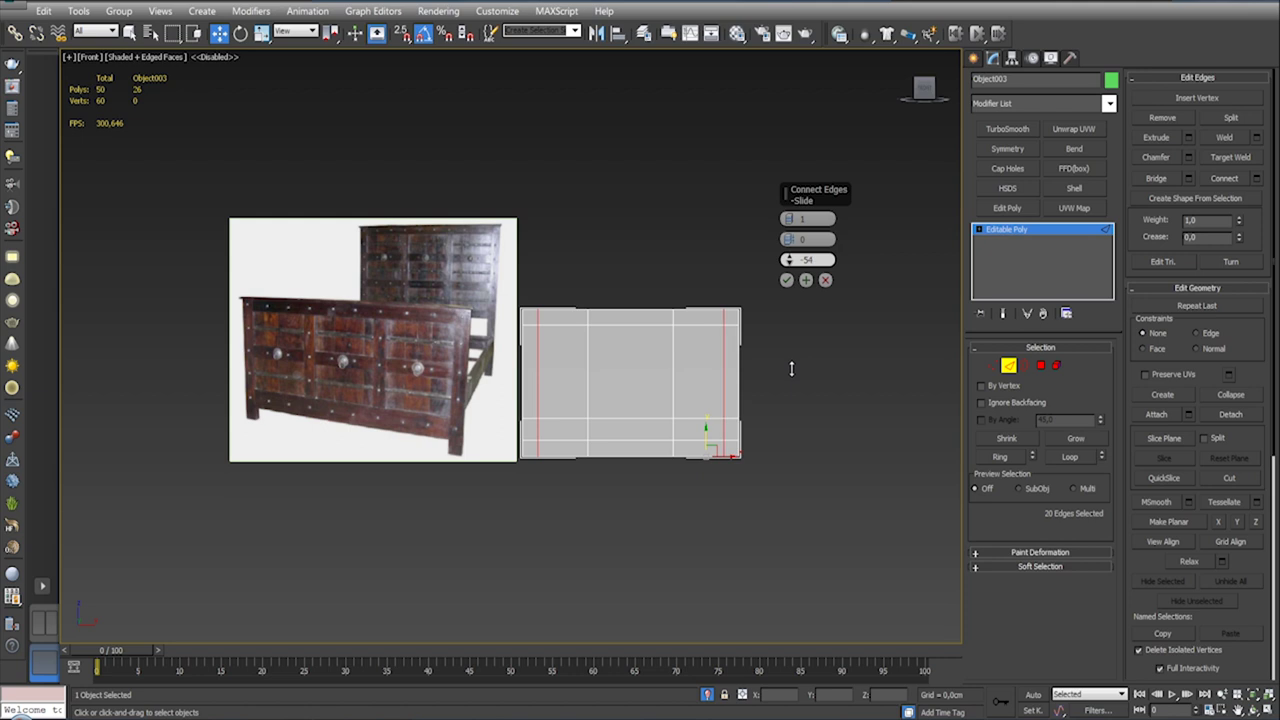
drag(793, 374, 792, 364)
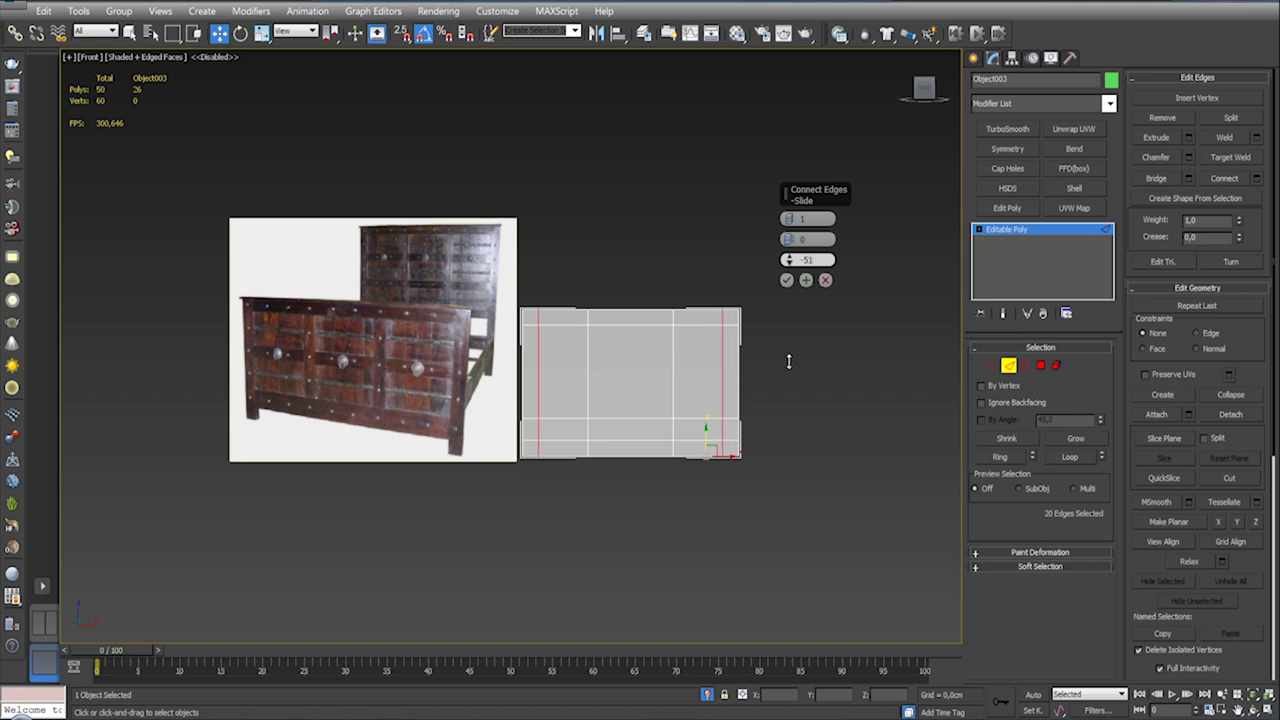
key(g)
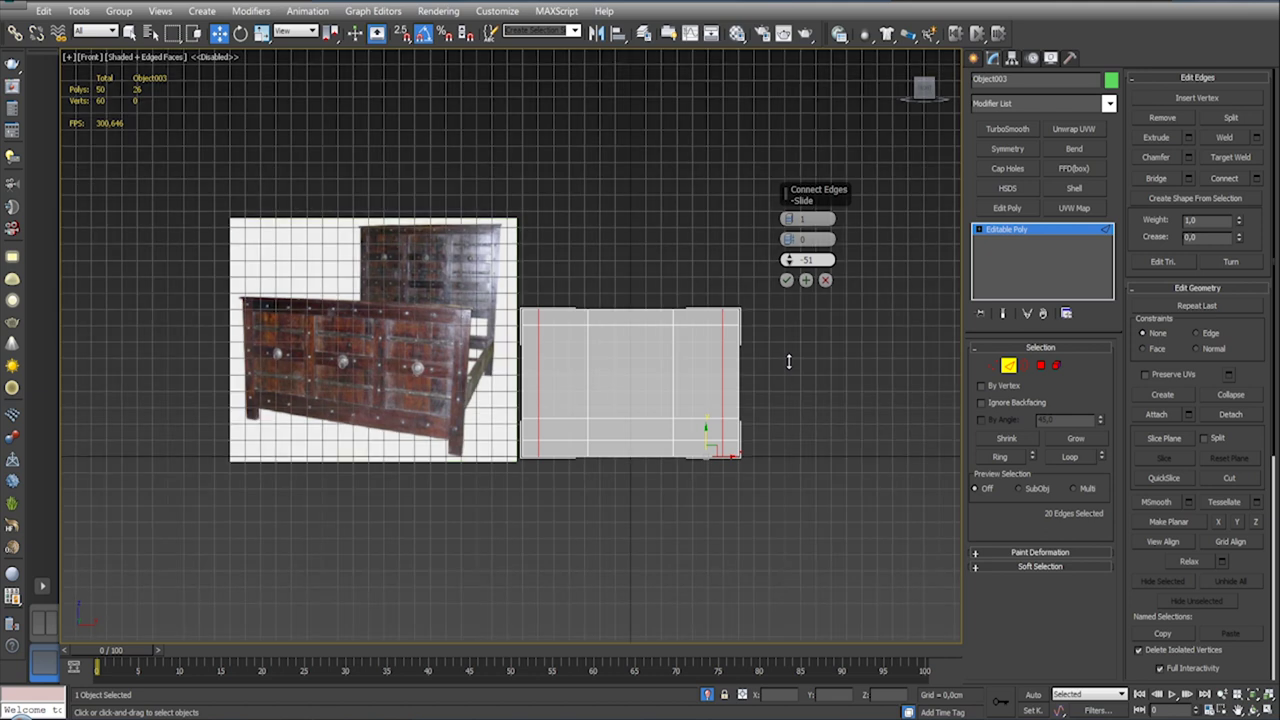
key(g)
drag(788, 362, 786, 372)
click(786, 280)
middle_drag(791, 352, 804, 308)
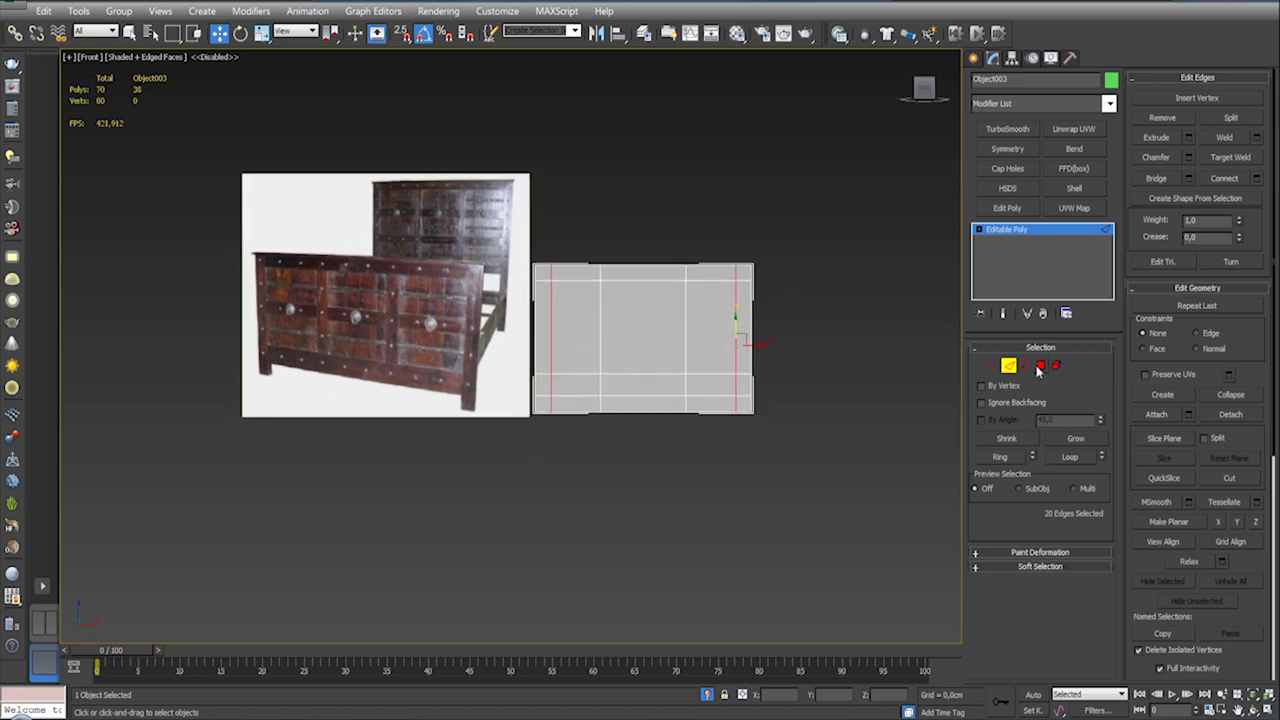
click(1038, 369)
Step: Select the bottom row of faces between the corner legs and delete them
scroll(619, 417, up, 2)
click(617, 415)
middle_drag(617, 415, 618, 431)
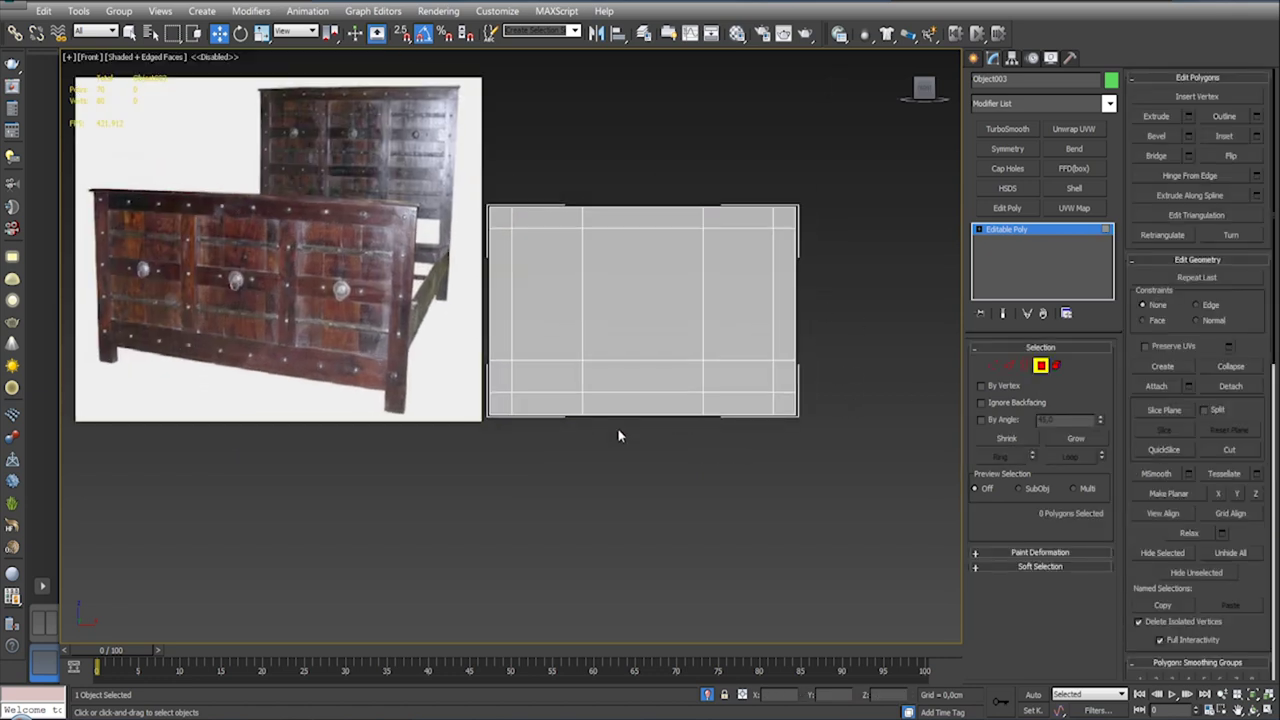
scroll(618, 434, down, 2)
drag(598, 429, 706, 437)
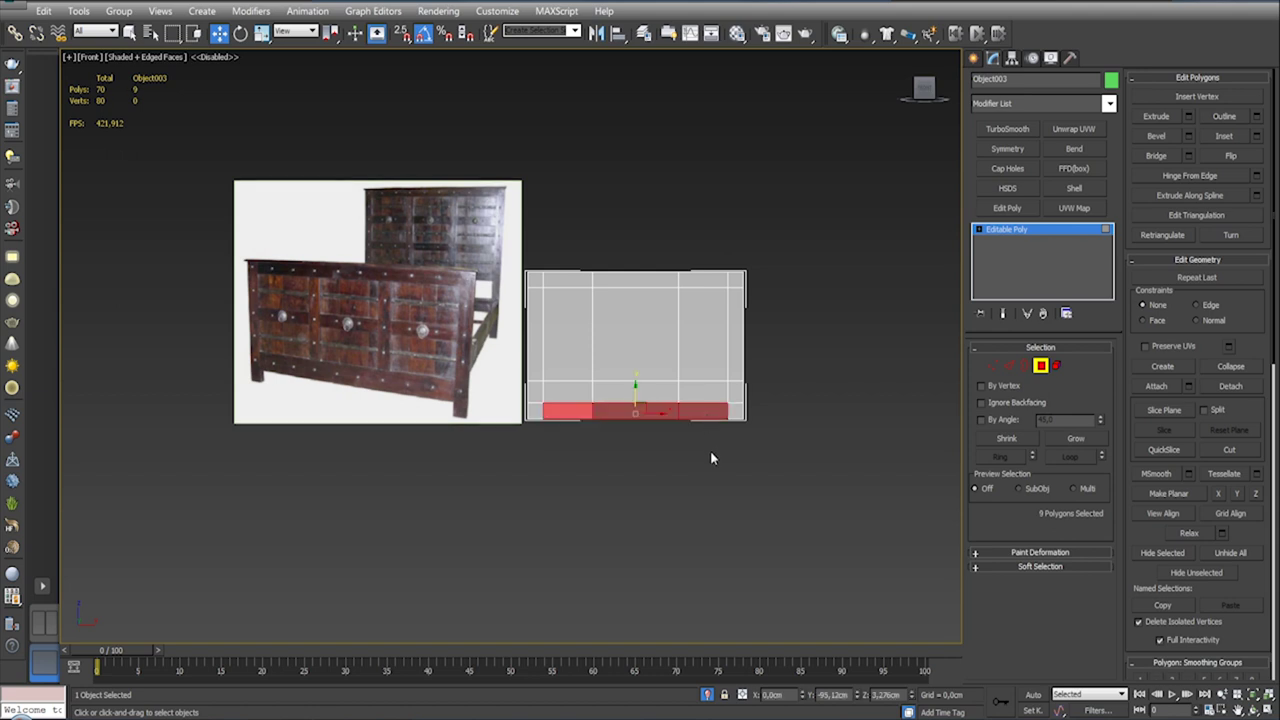
key(Delete)
Step: Select the whole footboard, orbit to inspect it edge-on, then pick one right-side face
click(1057, 365)
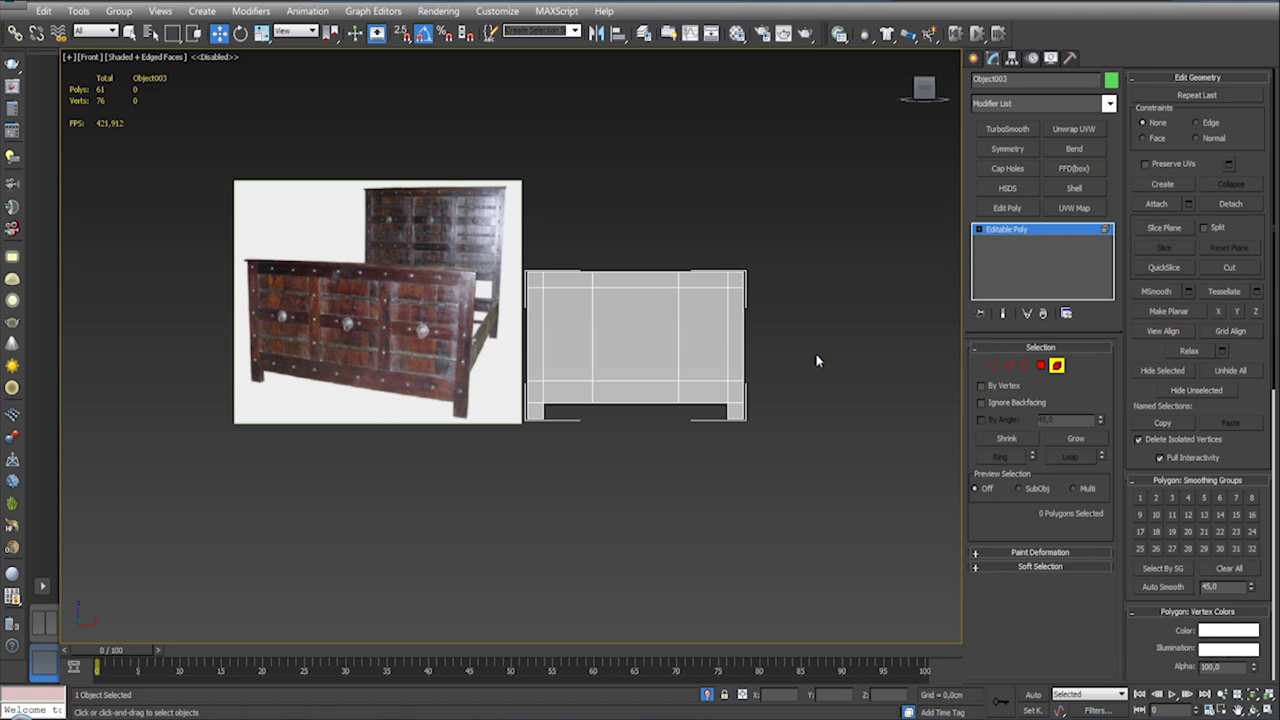
key(ctrl+a)
mouse_move(806, 357)
alt+middle_down()
mouse_move(755, 417)
mouse_move(899, 372)
alt+middle_up()
click(1057, 366)
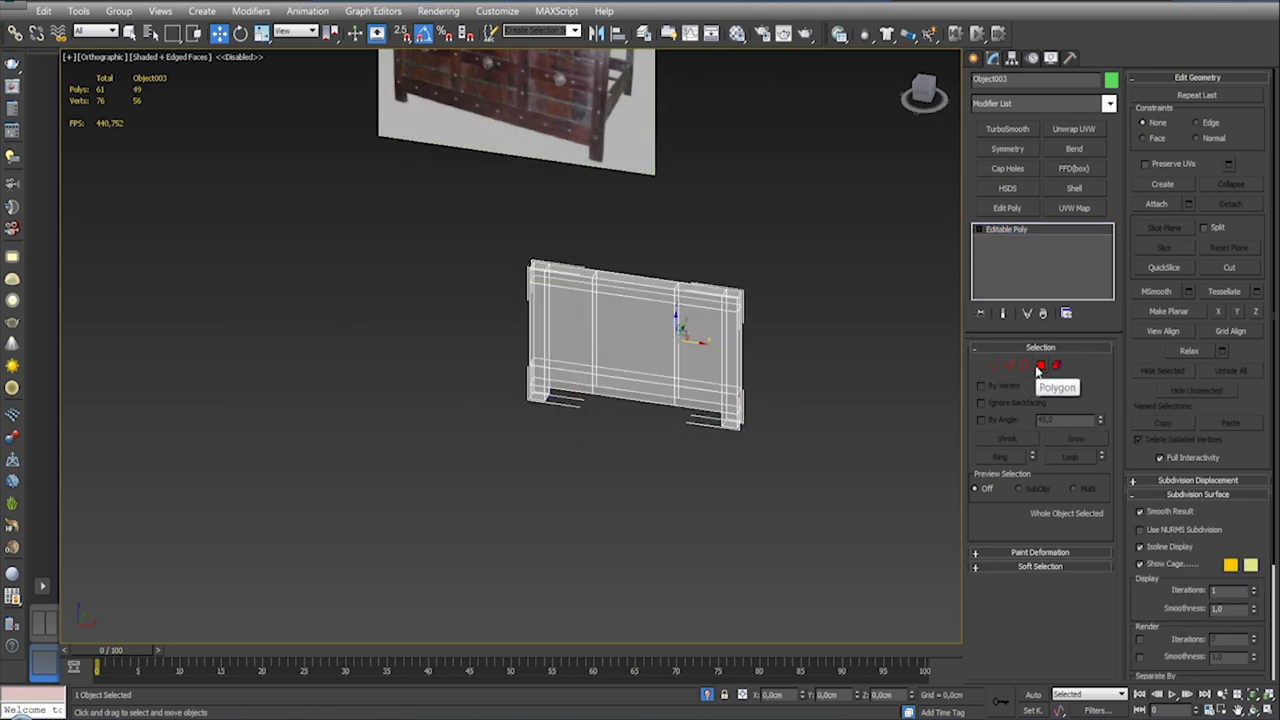
click(1040, 365)
drag(826, 281, 449, 463)
mouse_move(449, 463)
alt+middle_down()
mouse_move(602, 334)
mouse_move(709, 400)
alt+middle_up()
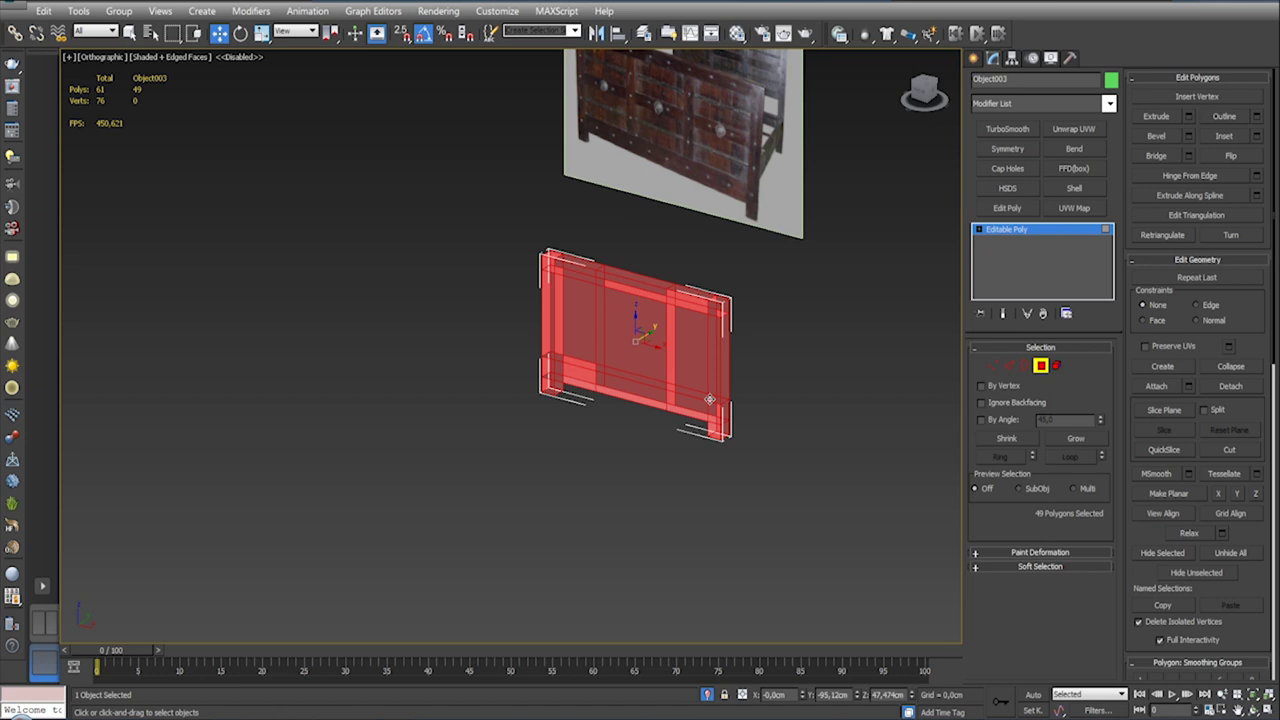
key(F2)
mouse_move(799, 412)
alt+middle_down()
mouse_move(696, 397)
mouse_move(786, 403)
alt+middle_up()
click(786, 403)
click(676, 352)
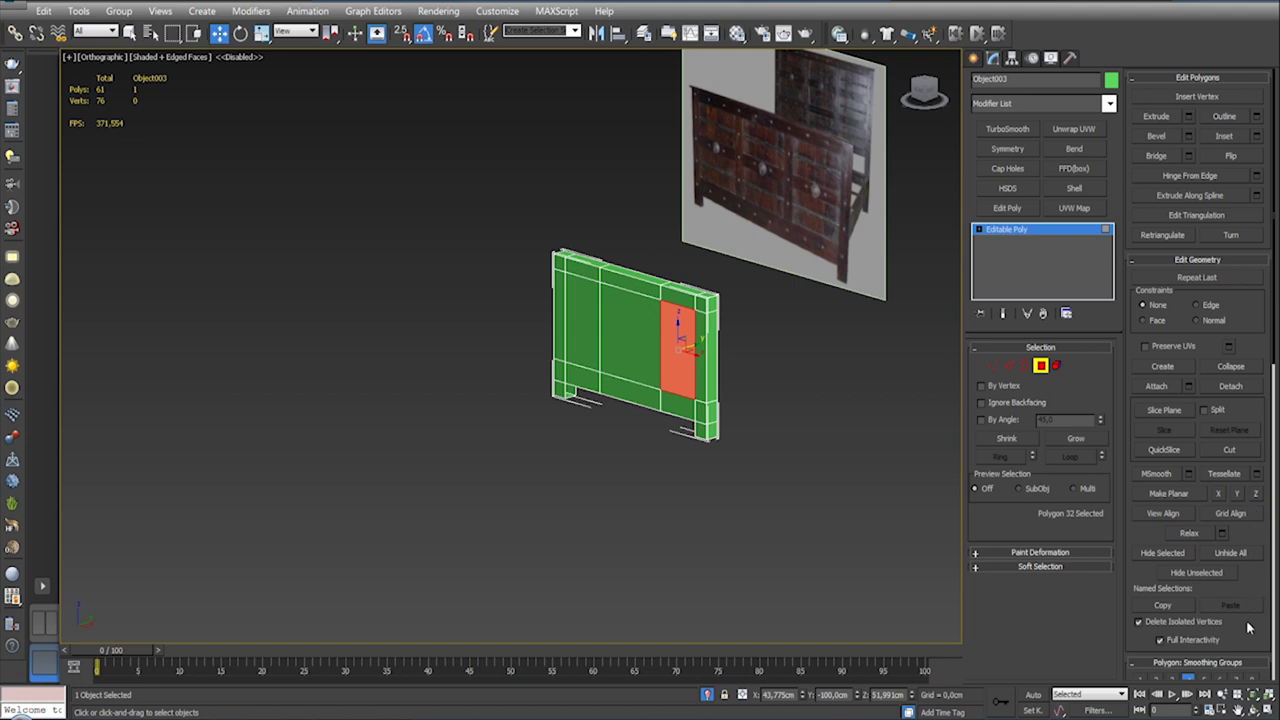
Step: Flip the normal of the selected right-side face, then clear the selection
scroll(1244, 582, down, 3)
scroll(1244, 582, down, 2)
scroll(1242, 555, down, 3)
scroll(1250, 570, down, 3)
scroll(1250, 570, down, 2)
scroll(1248, 560, up, 3)
scroll(1245, 545, up, 3)
scroll(1245, 545, up, 3)
click(1233, 126)
mouse_move(830, 400)
alt+middle_down()
mouse_move(750, 404)
mouse_move(787, 392)
mouse_move(646, 381)
mouse_move(798, 397)
alt+middle_up()
key(ctrl+a)
key(ctrl+z)
click(803, 397)
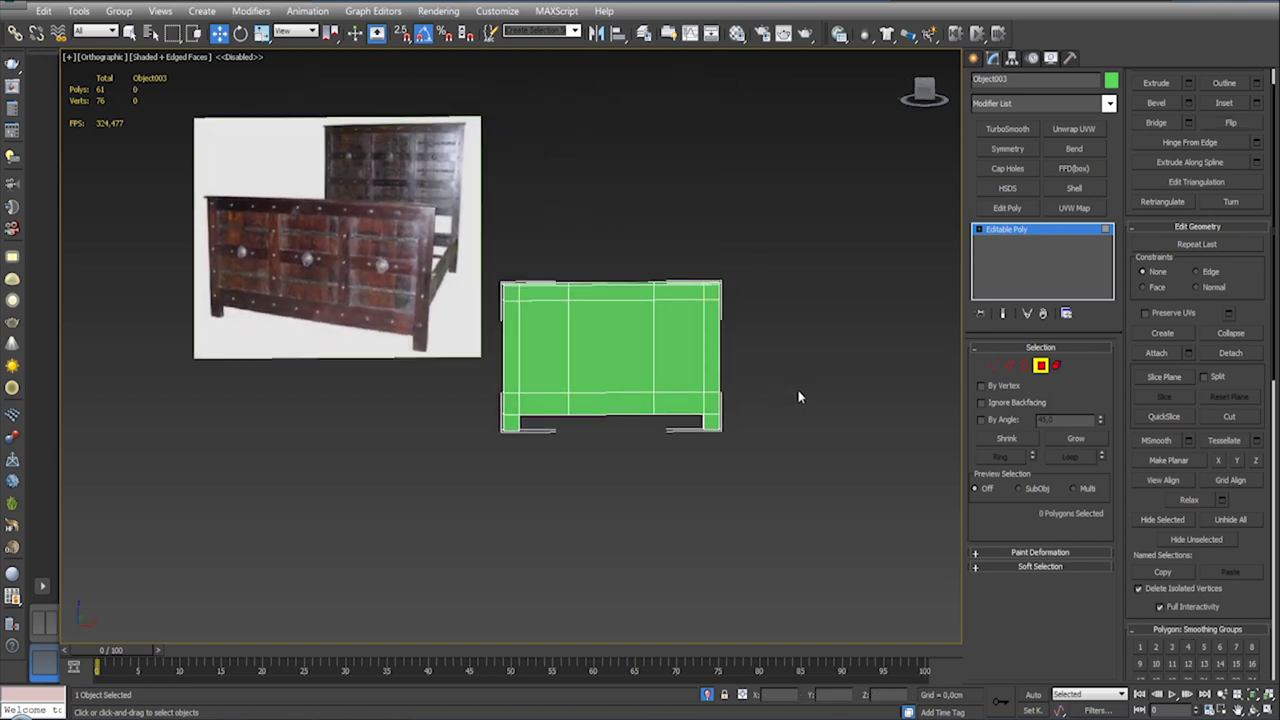
Step: Frame the footboard, orbit to the top rail and select its five top faces
key(z)
scroll(797, 398, down, 10)
scroll(688, 444, up, 2)
scroll(698, 384, up, 4)
scroll(654, 432, up, 1)
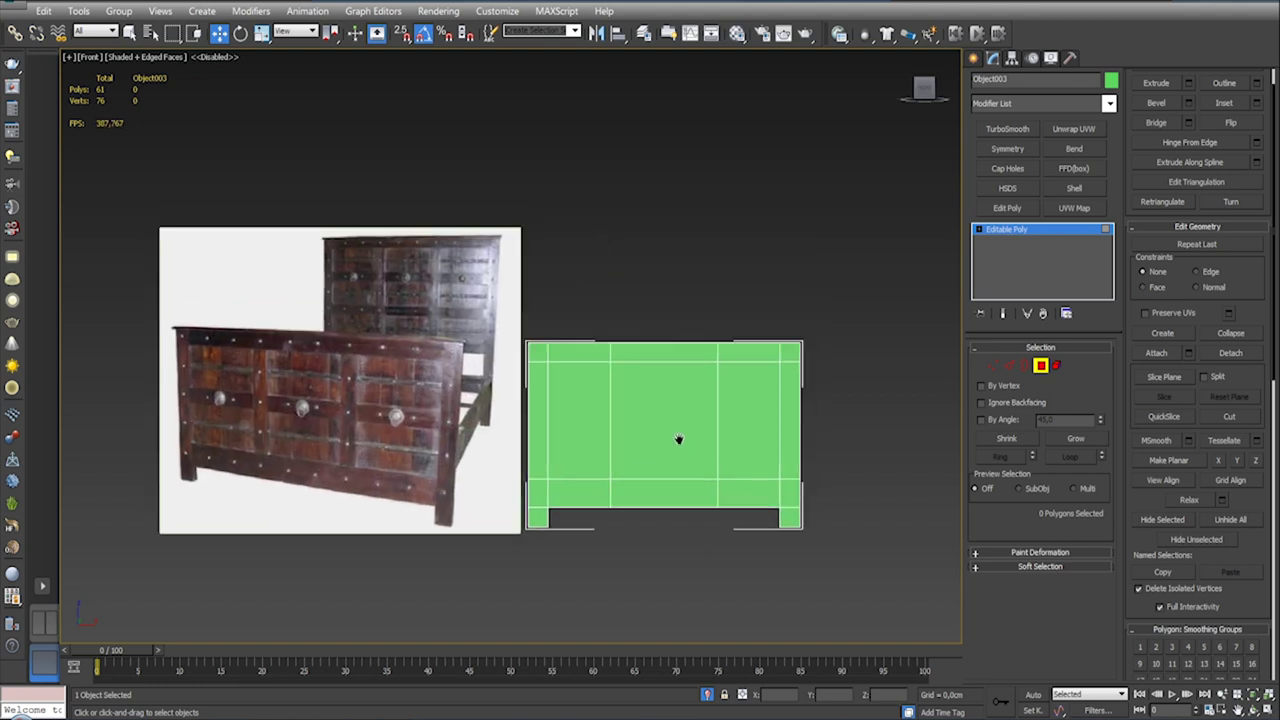
scroll(680, 437, up, 5)
middle_drag(609, 363, 533, 406)
scroll(533, 406, down, 2)
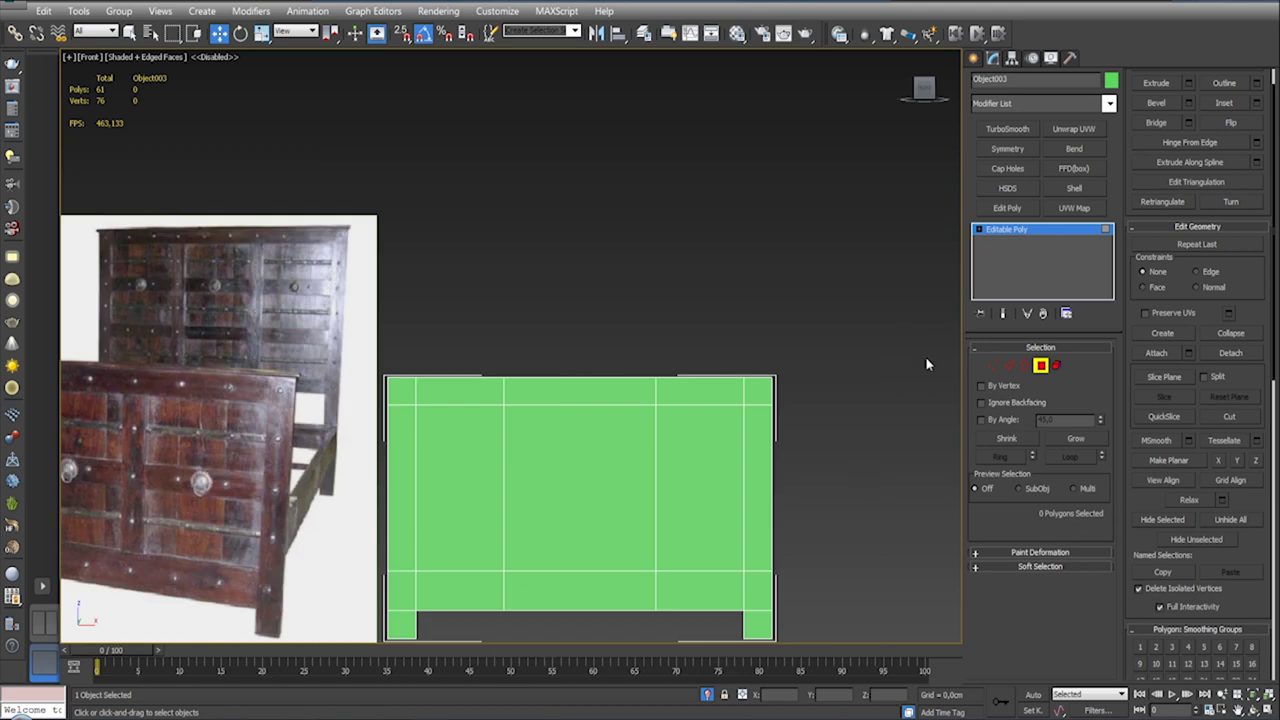
alt+middle_drag(694, 374, 694, 449)
click(694, 420)
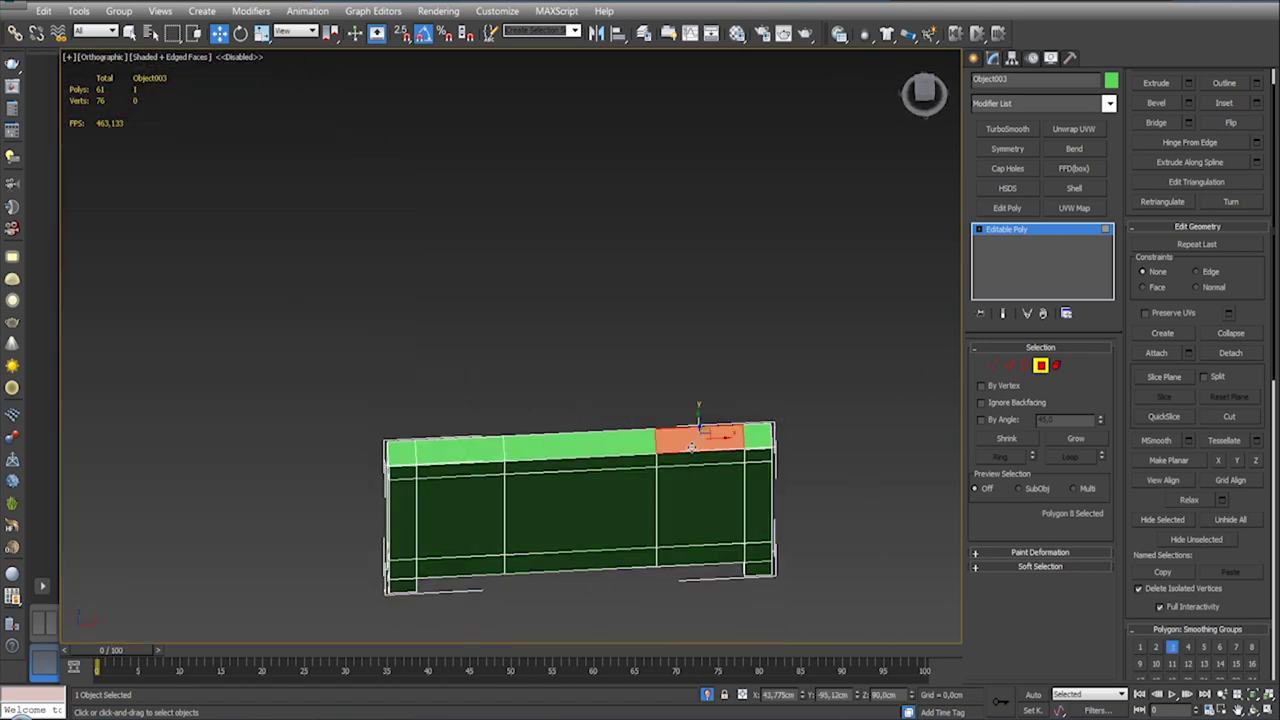
scroll(749, 408, up, 2)
ctrl+click(749, 408)
ctrl+click(512, 412)
ctrl+click(192, 433)
mouse_move(131, 420)
middle_down()
mouse_move(478, 425)
mouse_move(700, 378)
middle_up()
ctrl+click(442, 446)
Step: Switch to front view, then orbit to an angled view of the whole footboard
key(f)
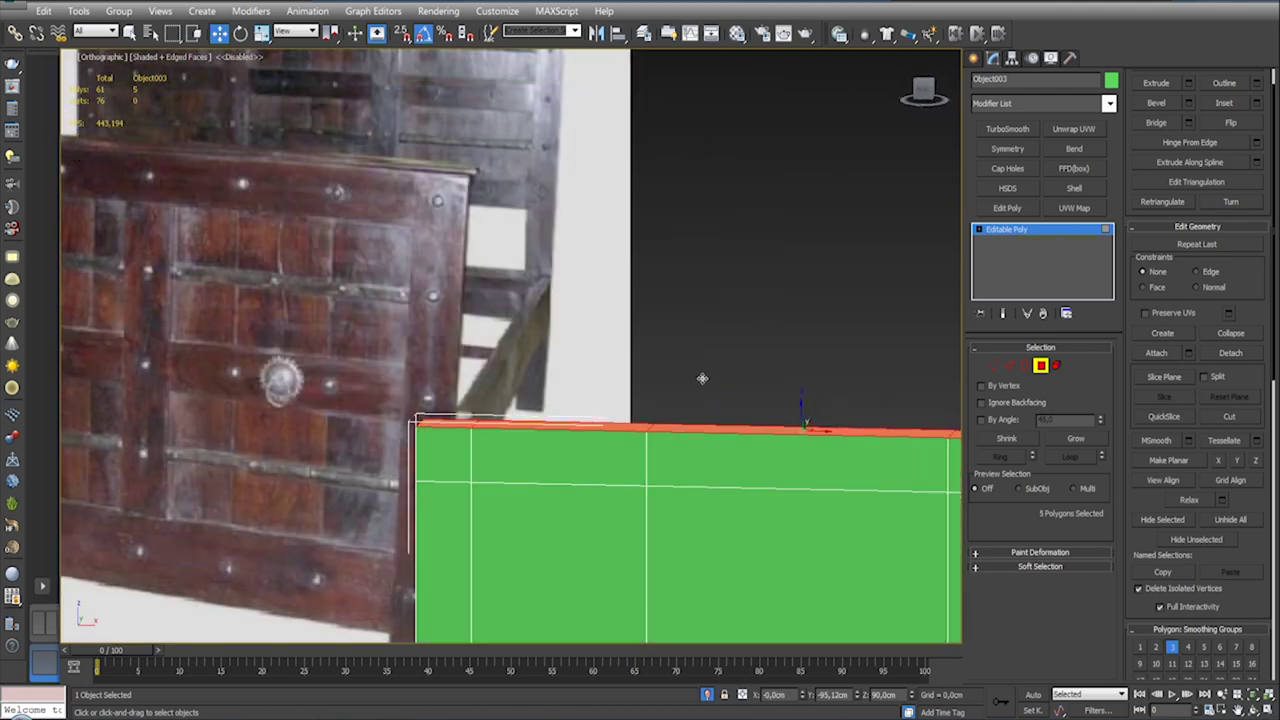
scroll(740, 420, down, 3)
alt+middle_drag(600, 420, 640, 400)
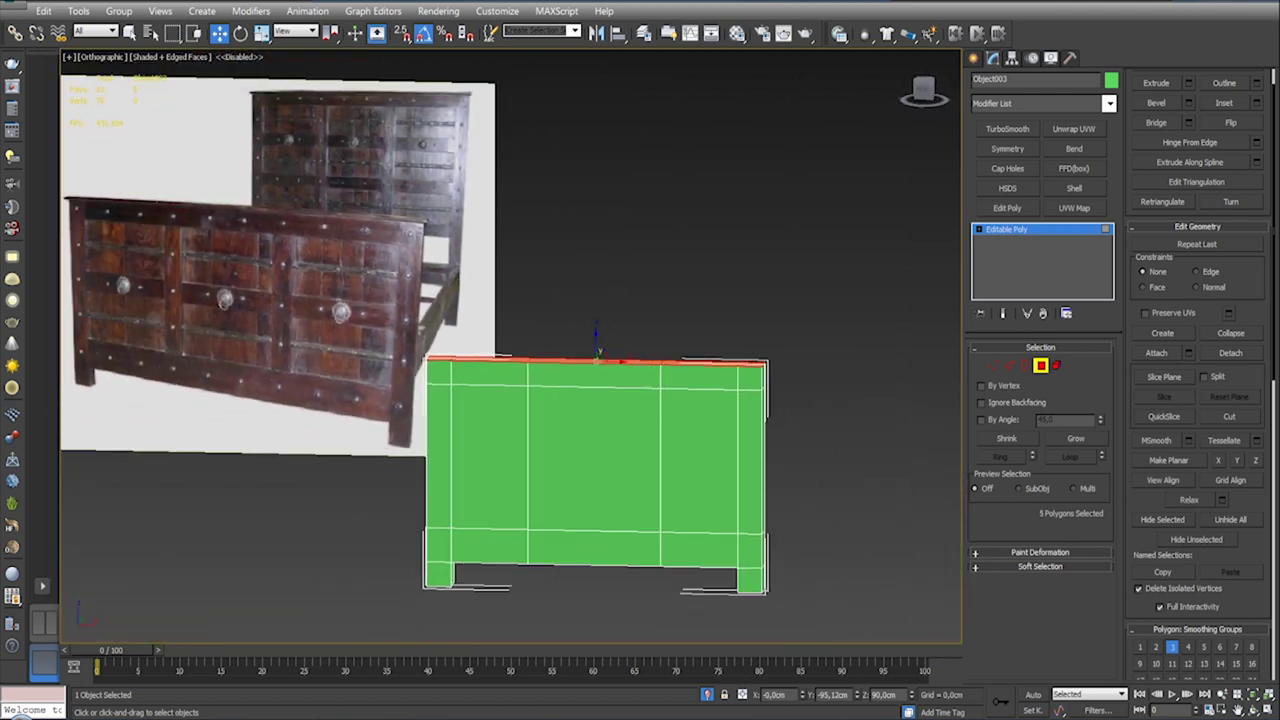
scroll(694, 400, up, 5)
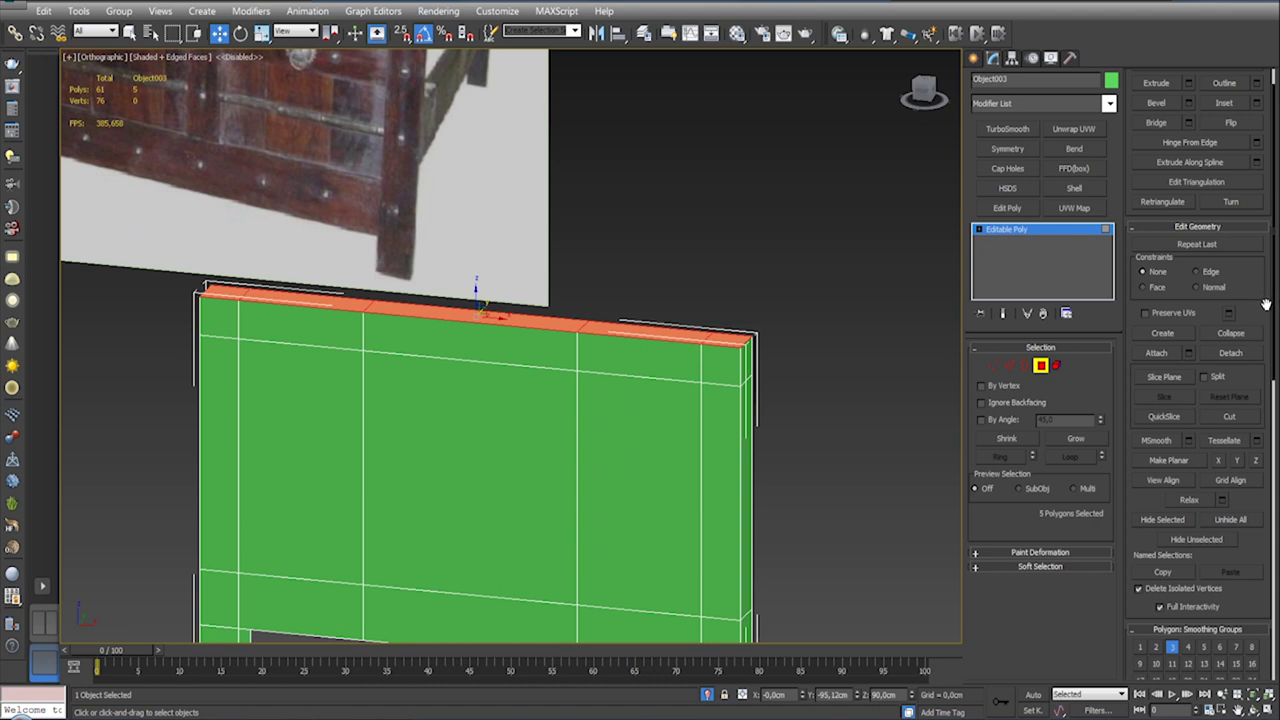
drag(1266, 304, 1269, 388)
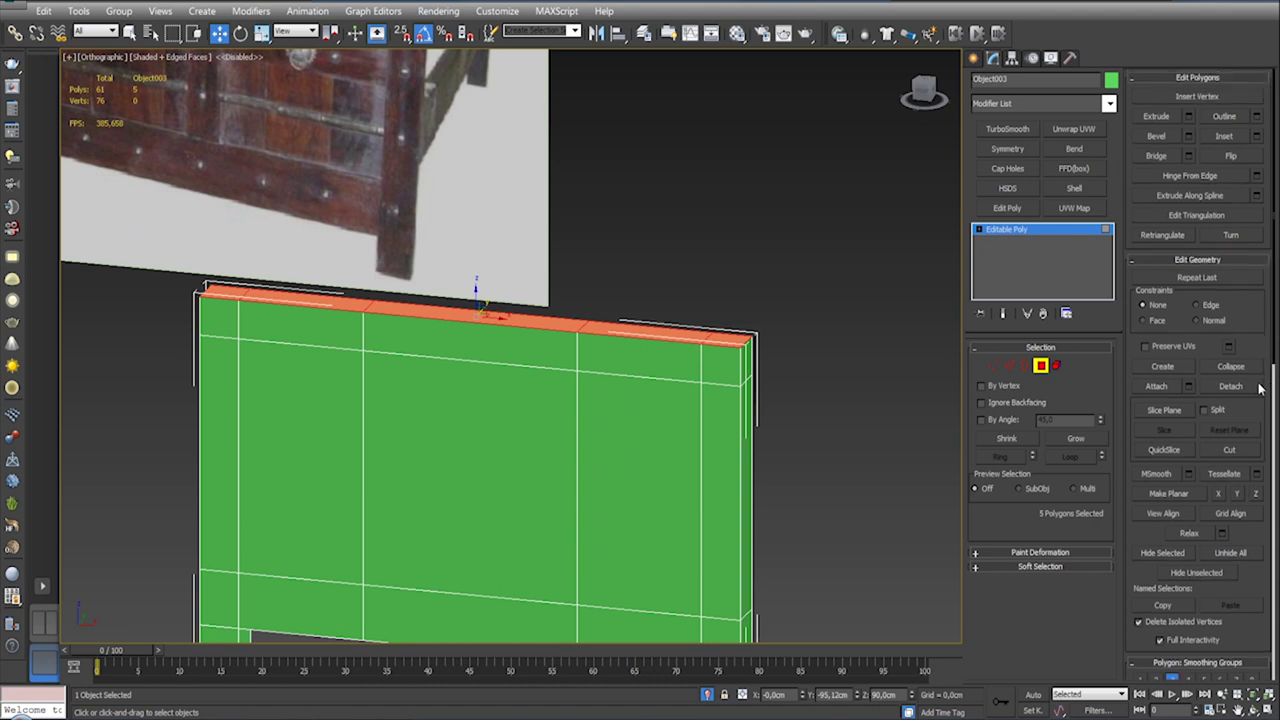
Step: Detach the five top-rail faces as Object004 and select the new object
click(1250, 386)
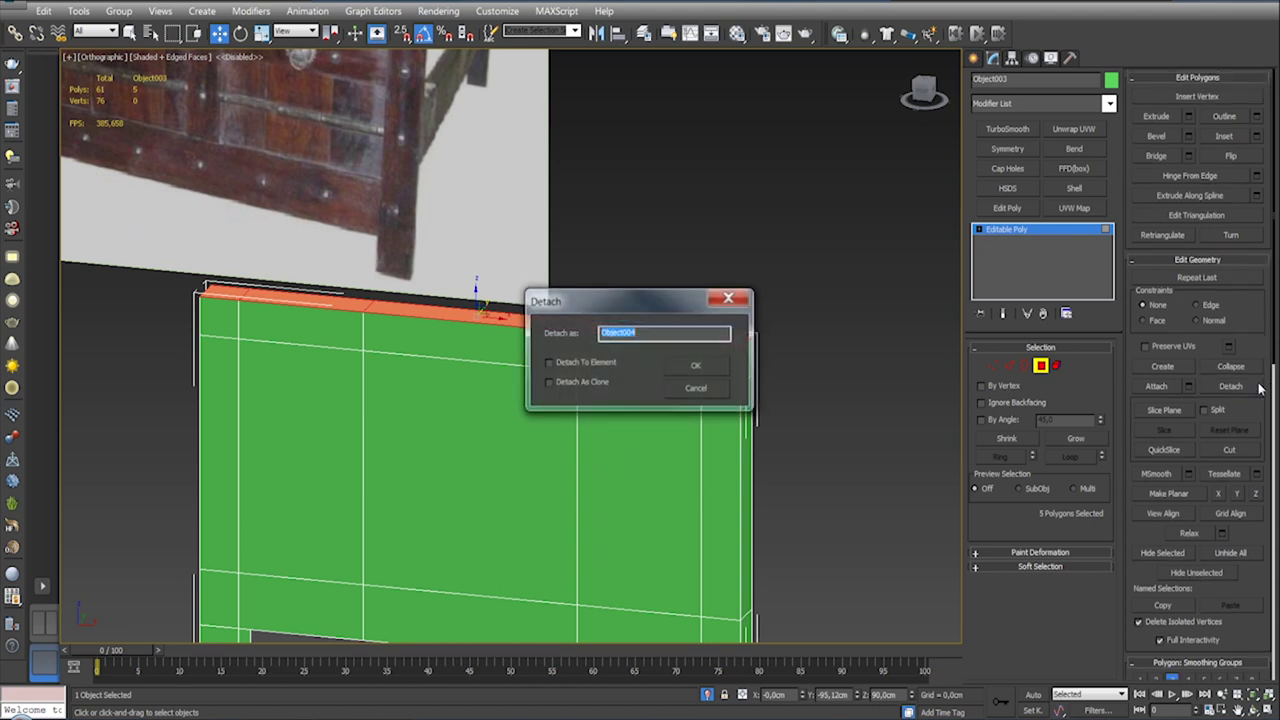
click(686, 367)
click(1041, 366)
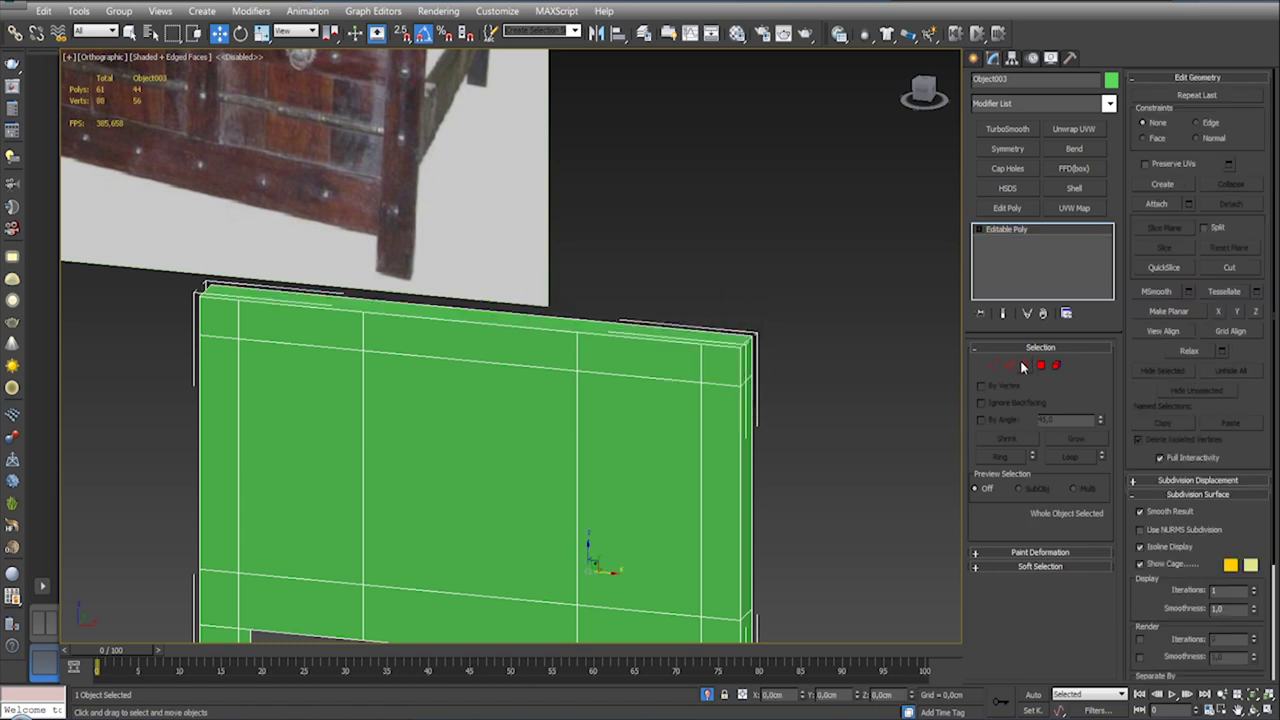
click(880, 353)
click(580, 329)
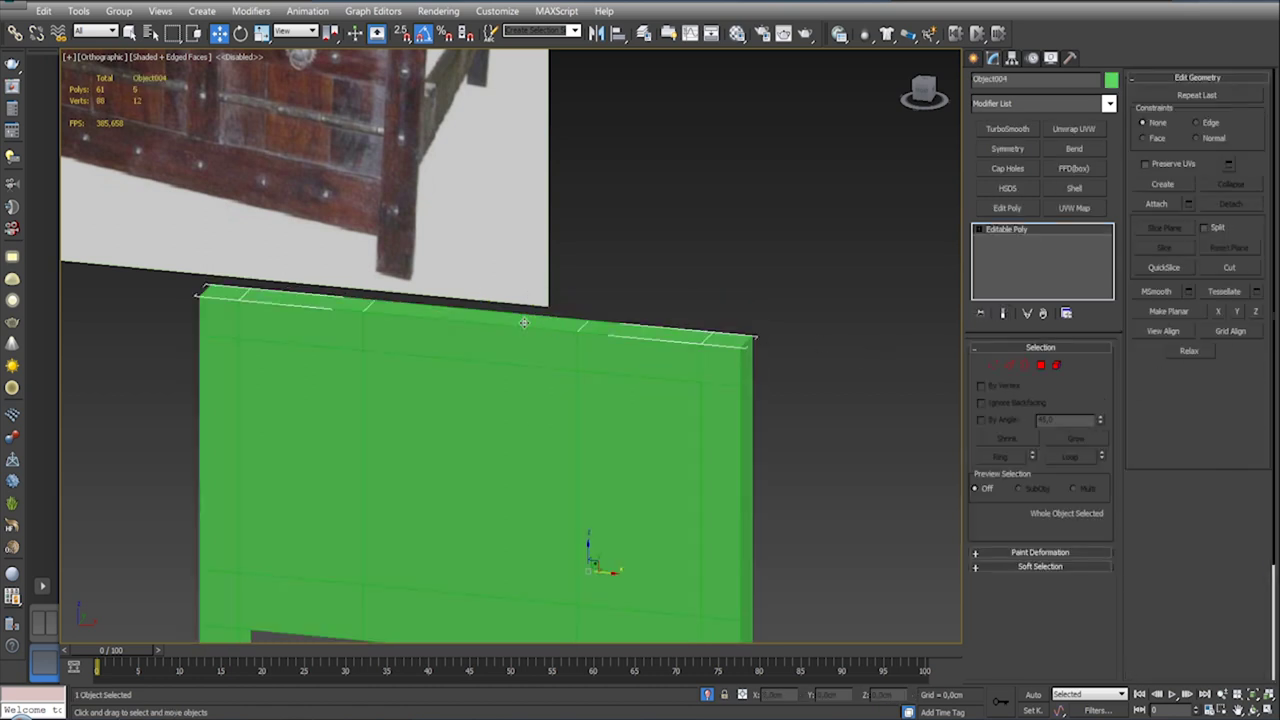
Step: Change Object004's object colour to teal
click(1111, 80)
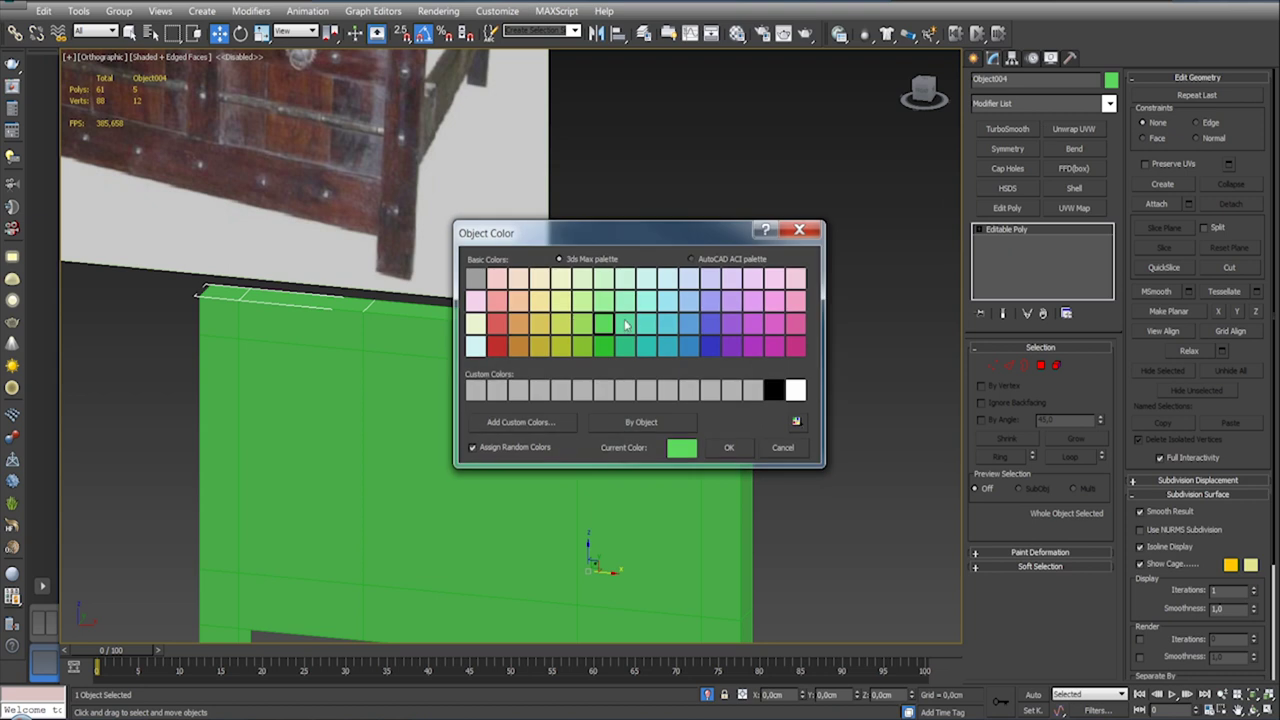
click(646, 326)
click(729, 447)
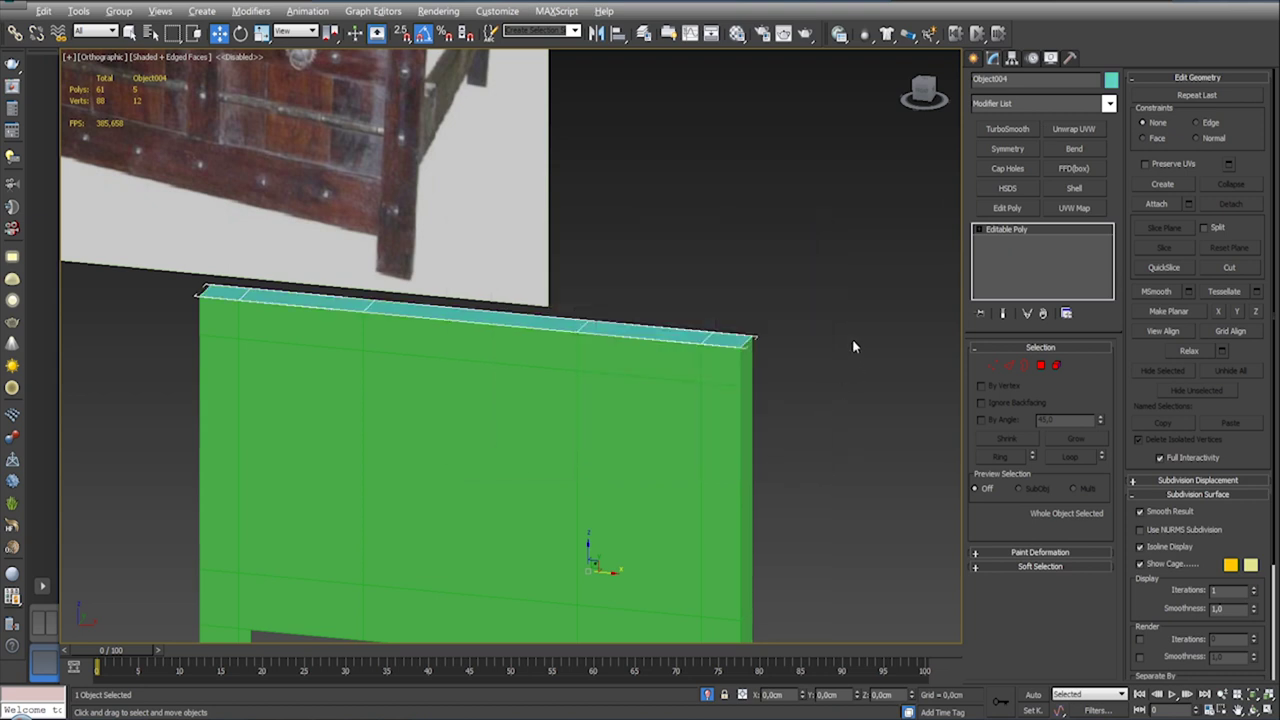
scroll(852, 338, down, 2)
click(1009, 365)
Step: Select three vertical edges on the top rail and remove them
alt+middle_drag(799, 359, 728, 395)
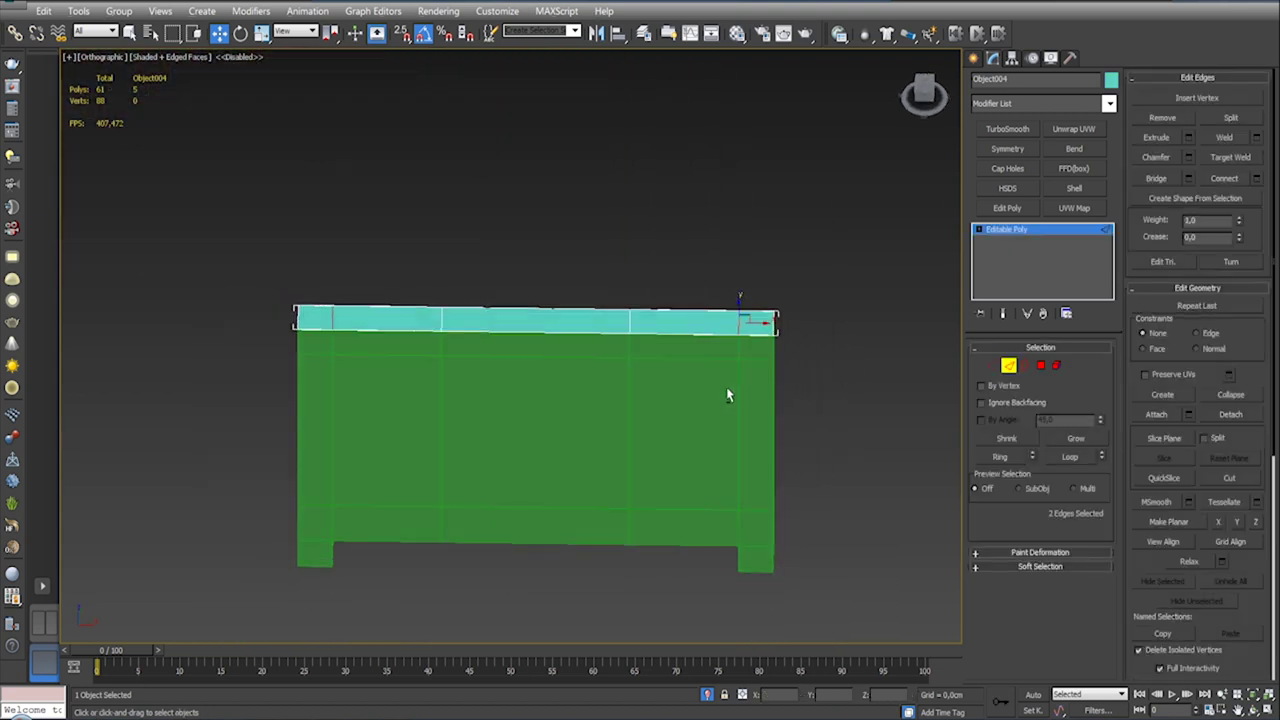
ctrl+click(628, 322)
ctrl+click(1155, 118)
click(990, 366)
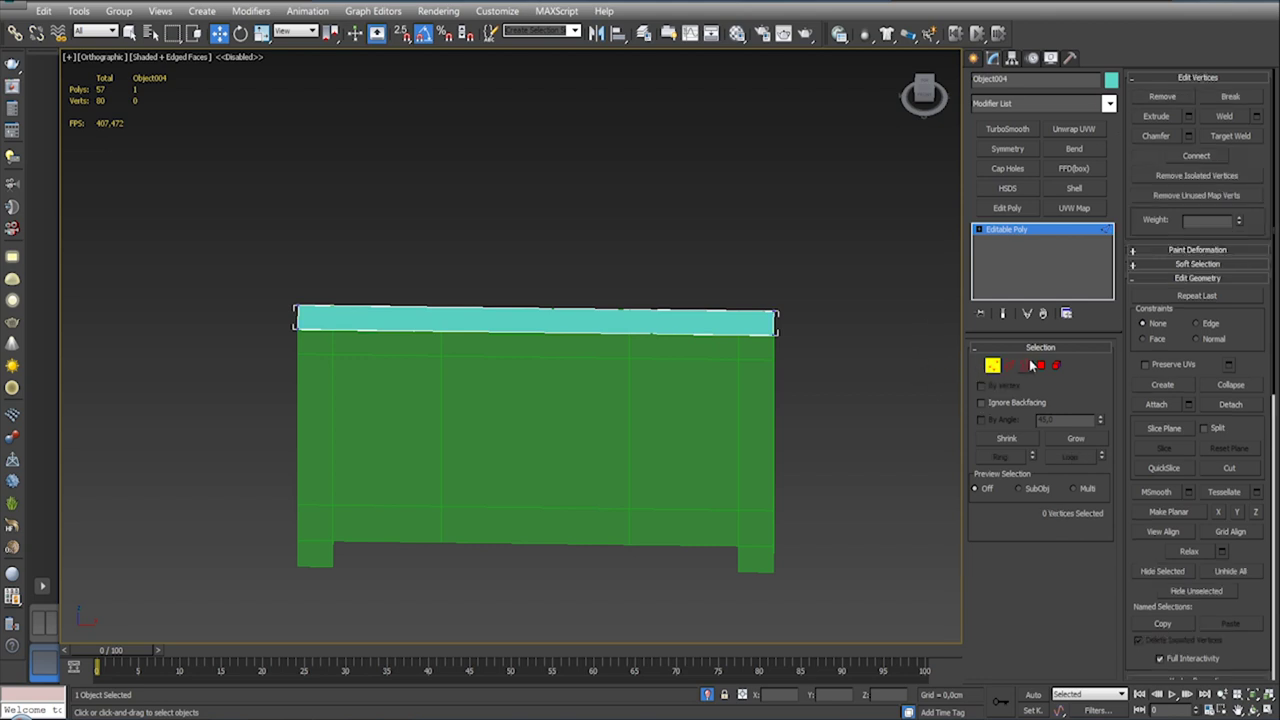
click(992, 366)
Step: Select the rail's top face at Polygon level and bring up the Extrude settings
mouse_move(921, 320)
alt+middle_down()
mouse_move(720, 315)
mouse_move(598, 288)
alt+middle_up()
scroll(598, 288, up, 5)
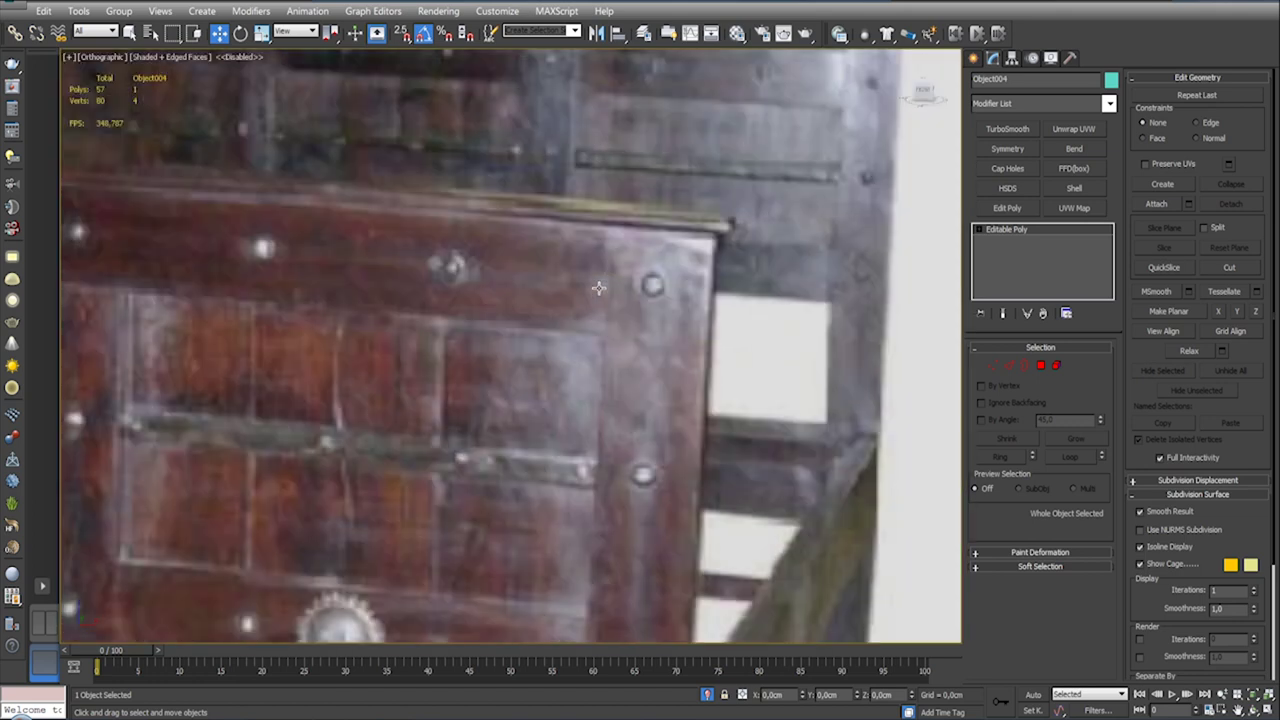
scroll(598, 288, down, 5)
scroll(634, 305, up, 8)
click(1056, 365)
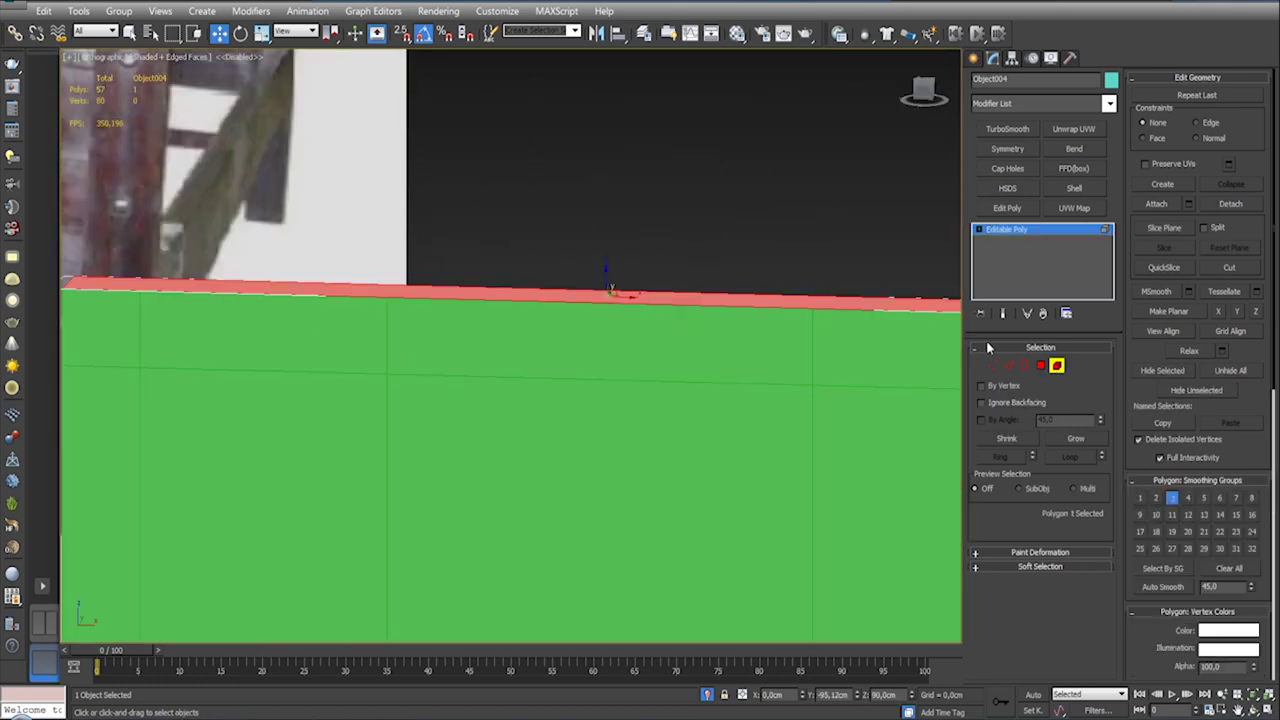
middle_drag(911, 325, 820, 305)
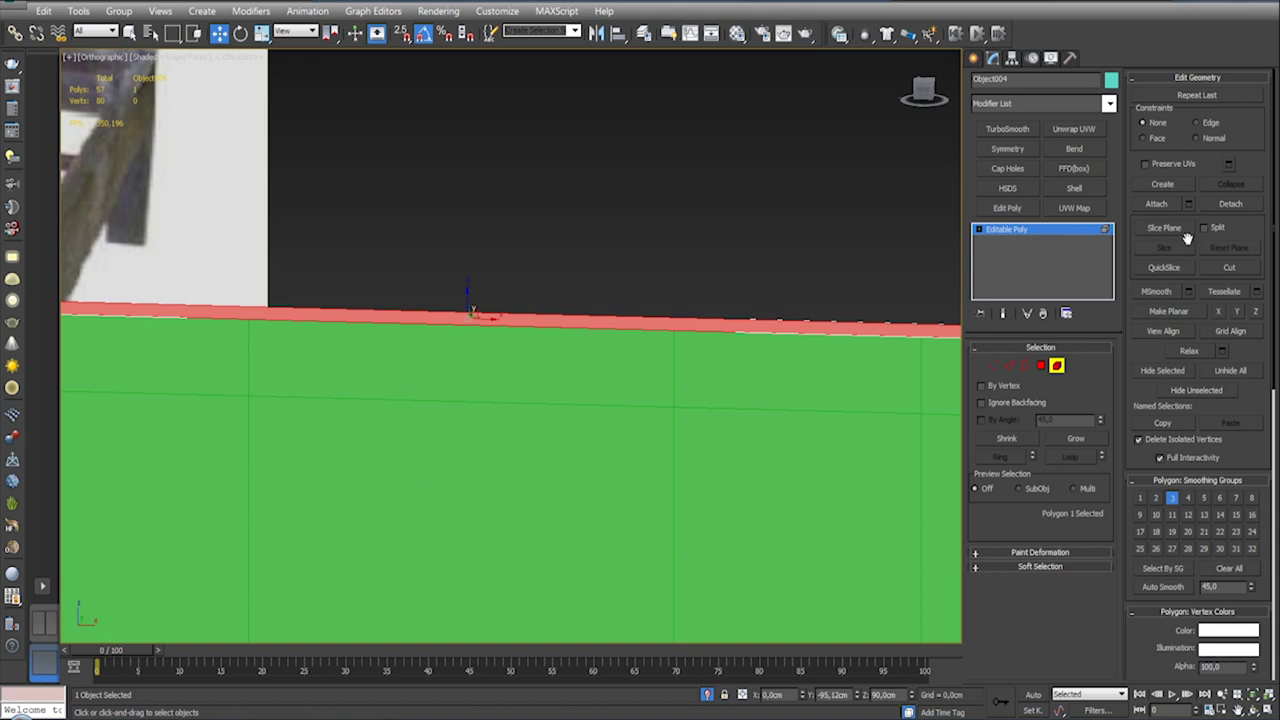
drag(1237, 349, 1242, 10)
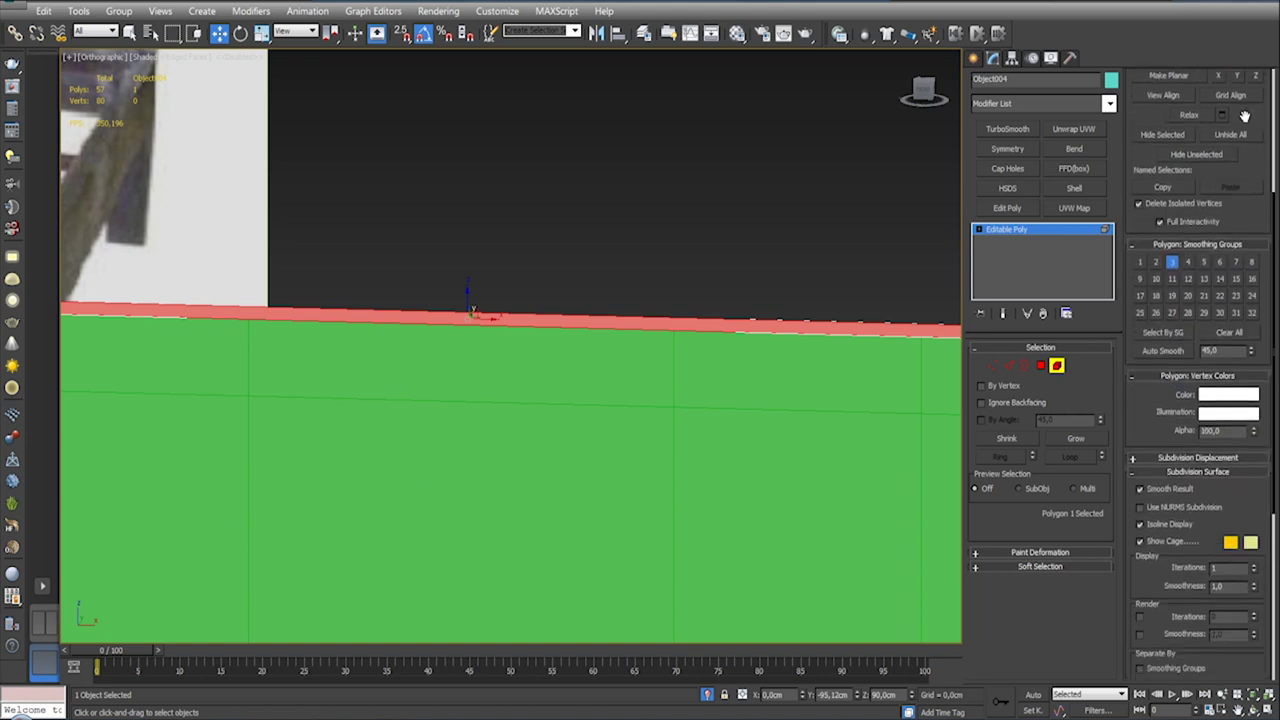
click(1040, 365)
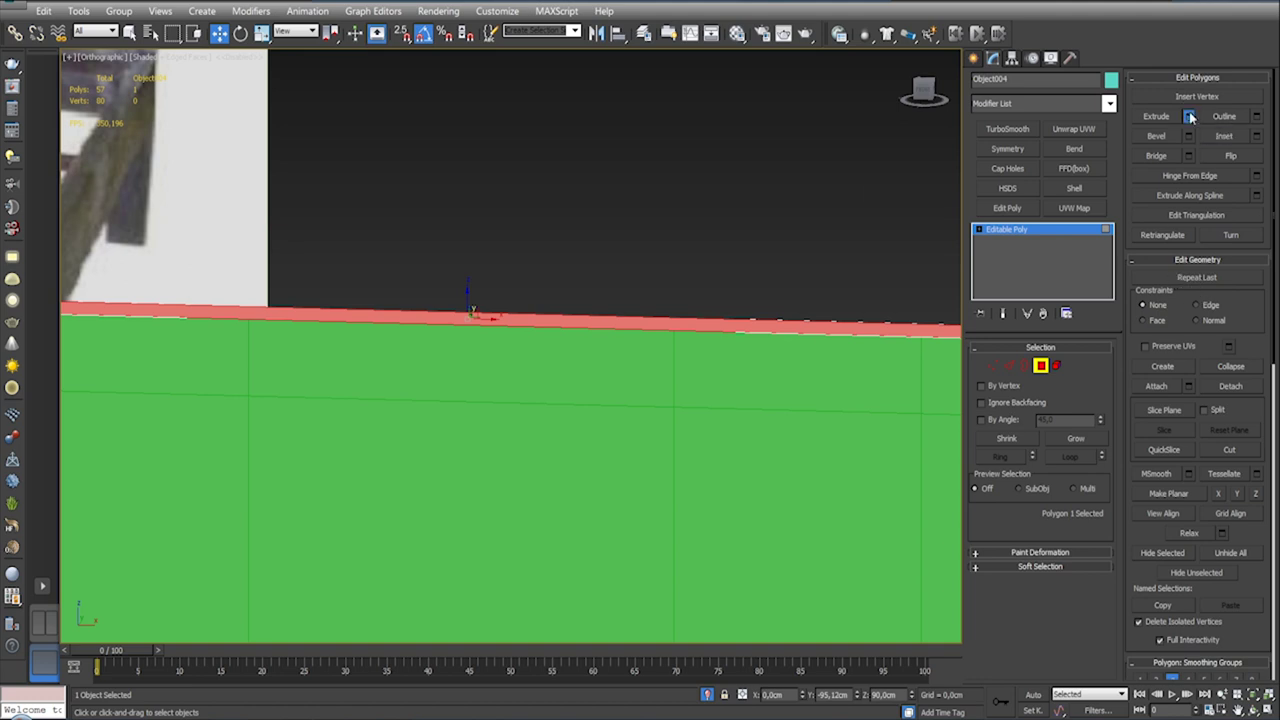
click(1188, 116)
Step: In Front view, extrude the top face by 1,0cm, then add a second top face
scroll(706, 280, down, 5)
key(f)
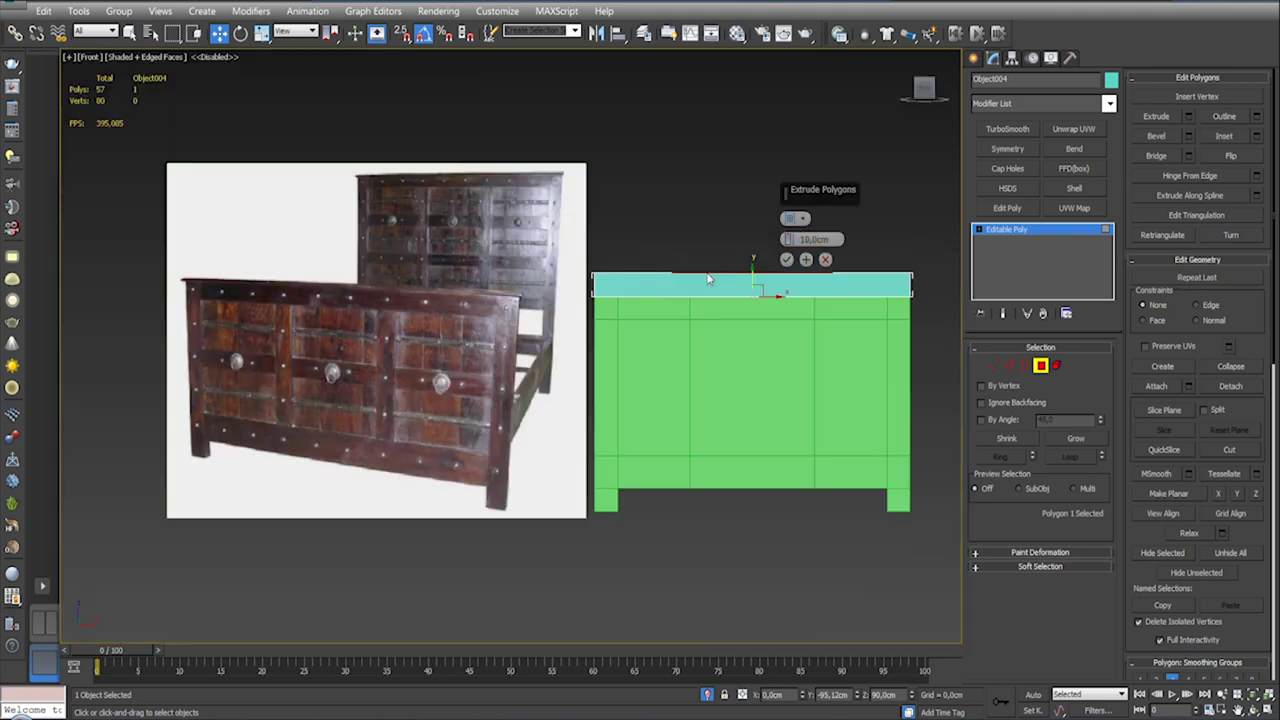
double_click(841, 239)
text(1)
key(Return)
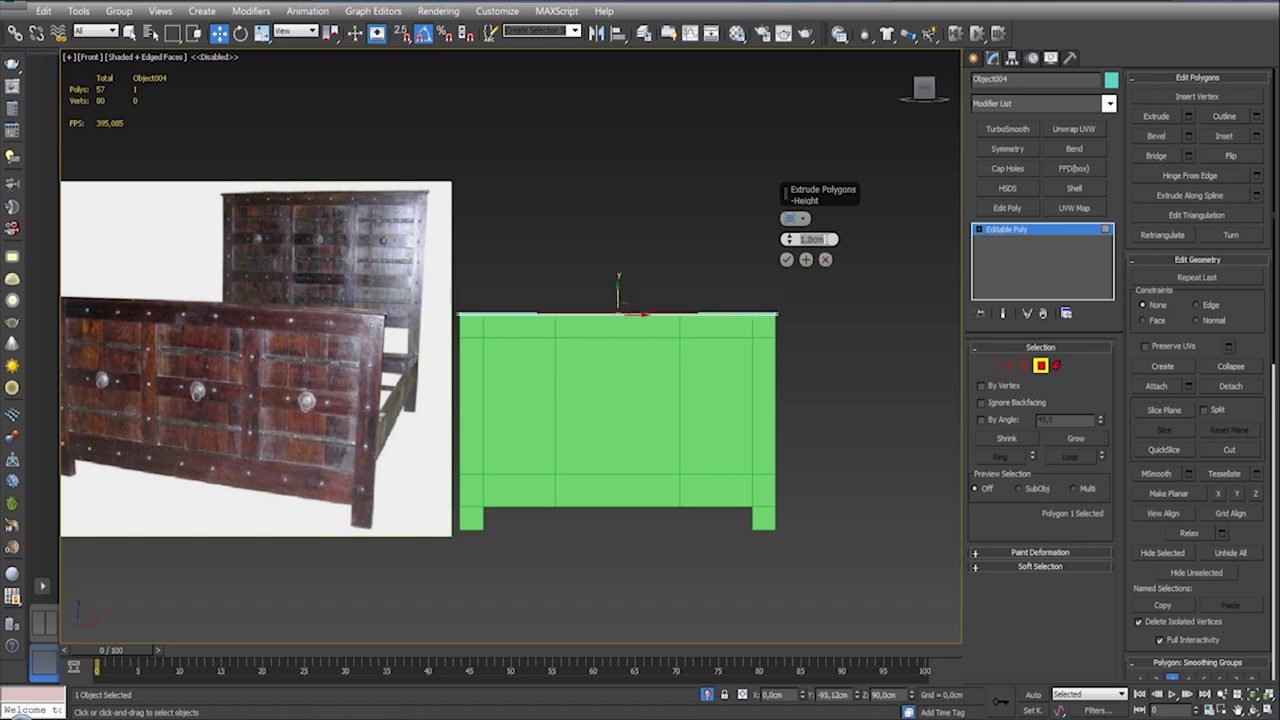
scroll(756, 319, up, 5)
scroll(648, 353, down, 1)
click(786, 260)
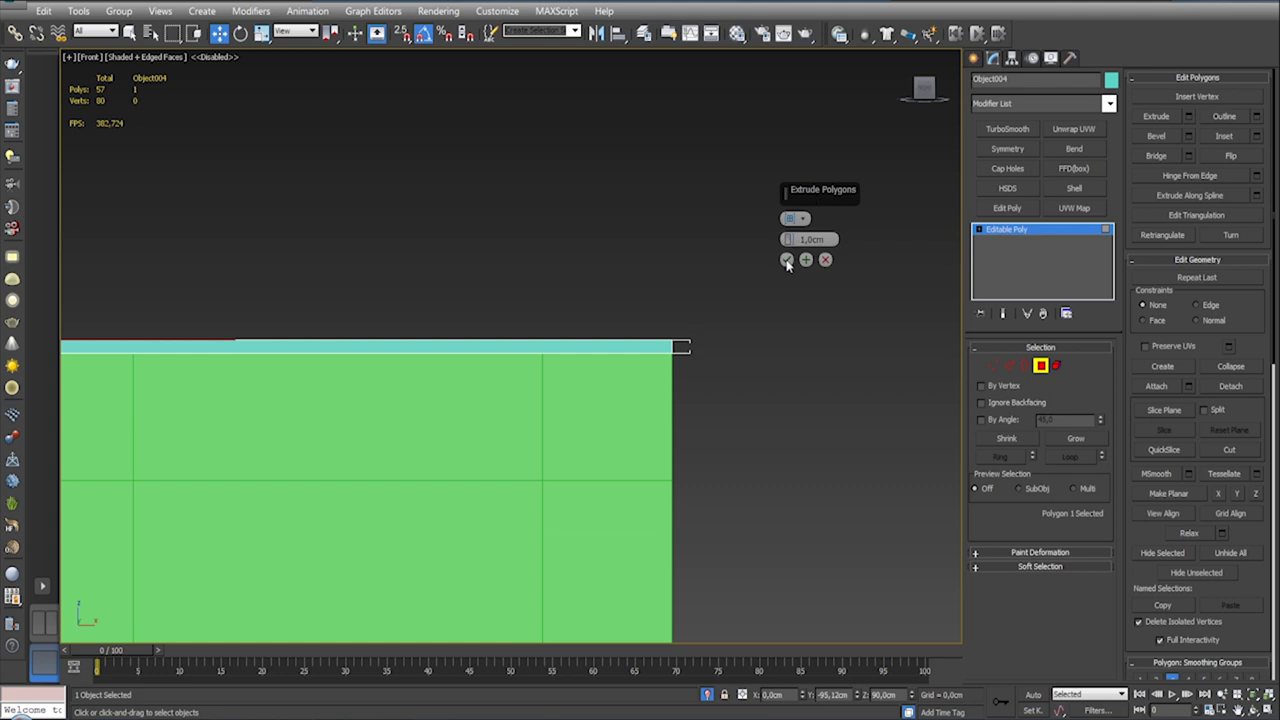
click(787, 261)
mouse_move(632, 364)
middle_down()
mouse_move(729, 323)
mouse_move(779, 399)
middle_up()
ctrl+click(716, 306)
Step: Add the remaining top faces and start an extrusion along Local Normal
scroll(779, 399, up, 3)
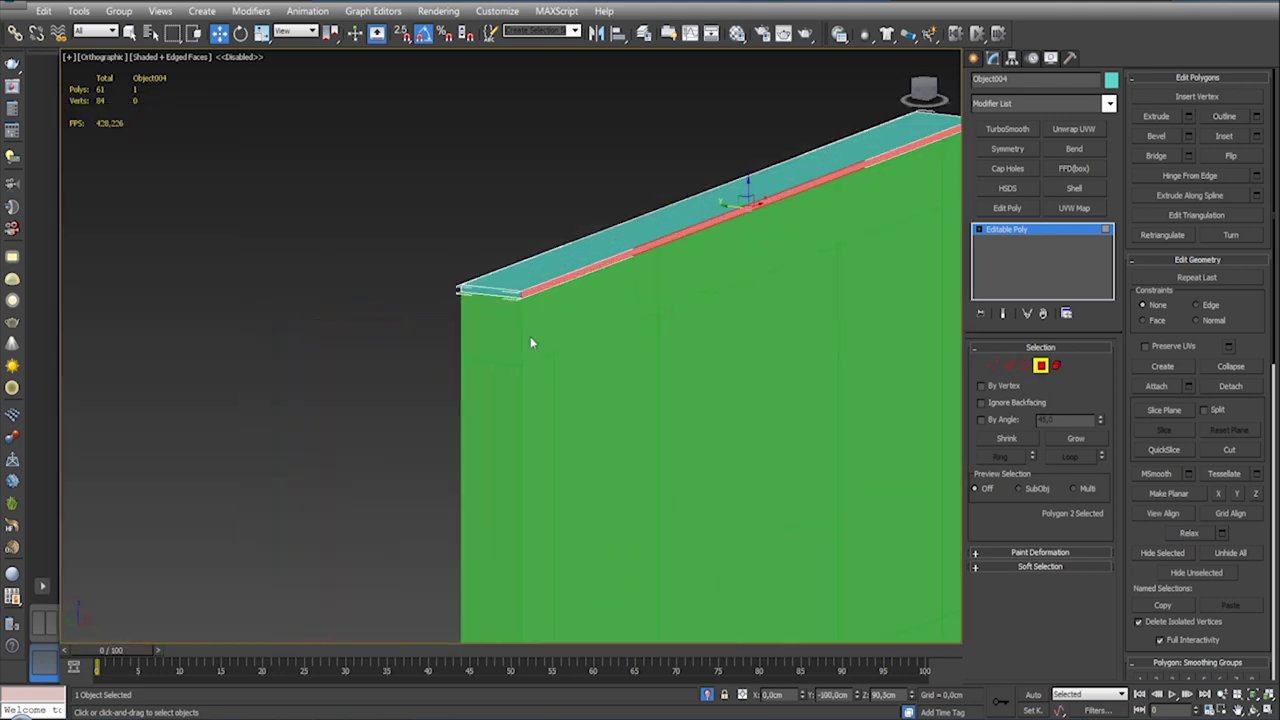
ctrl+click(493, 293)
mouse_move(571, 263)
alt+middle_down()
mouse_move(654, 283)
mouse_move(497, 295)
mouse_move(631, 300)
alt+middle_up()
scroll(640, 320, down, 5)
middle_drag(651, 343, 537, 350)
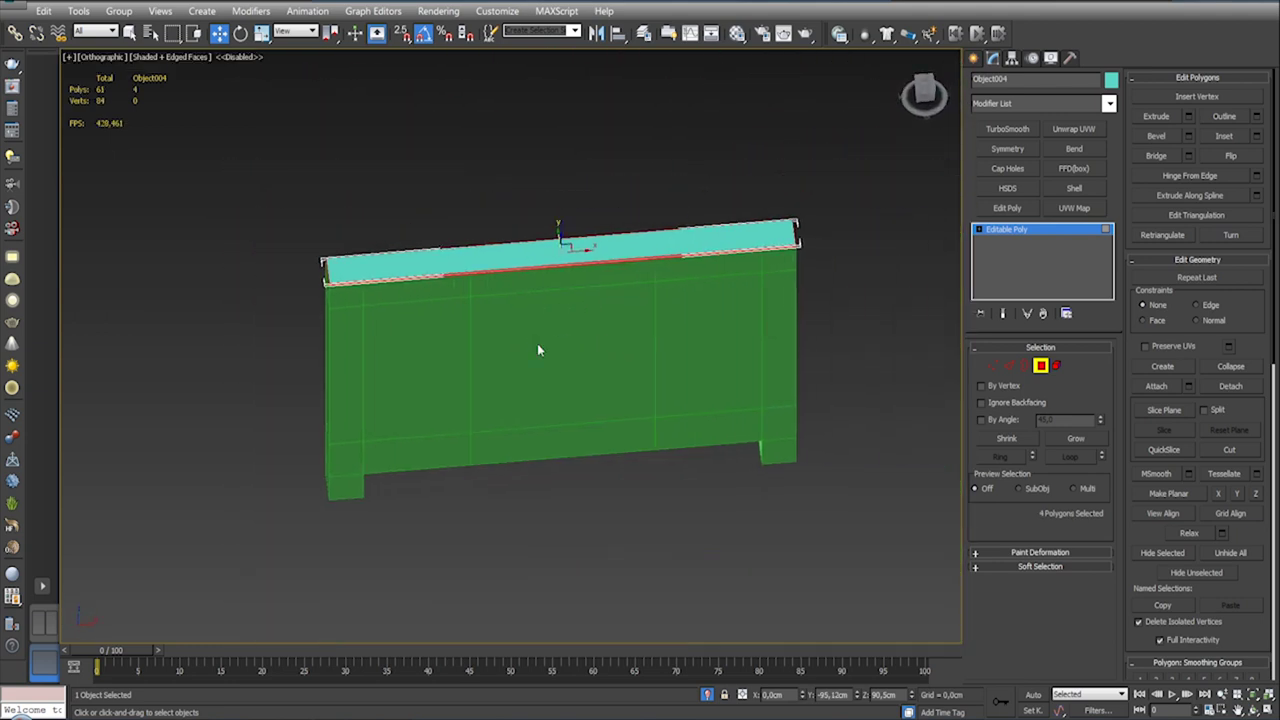
click(1188, 116)
drag(806, 200, 881, 158)
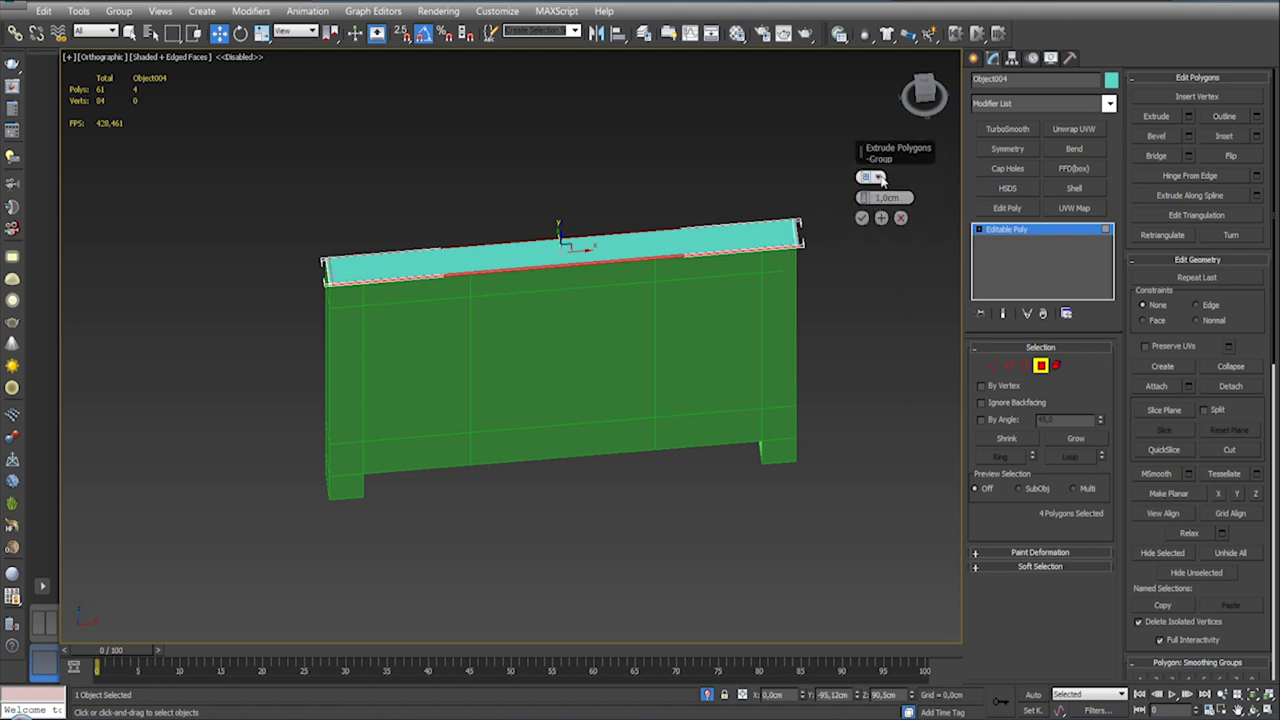
click(868, 176)
click(913, 204)
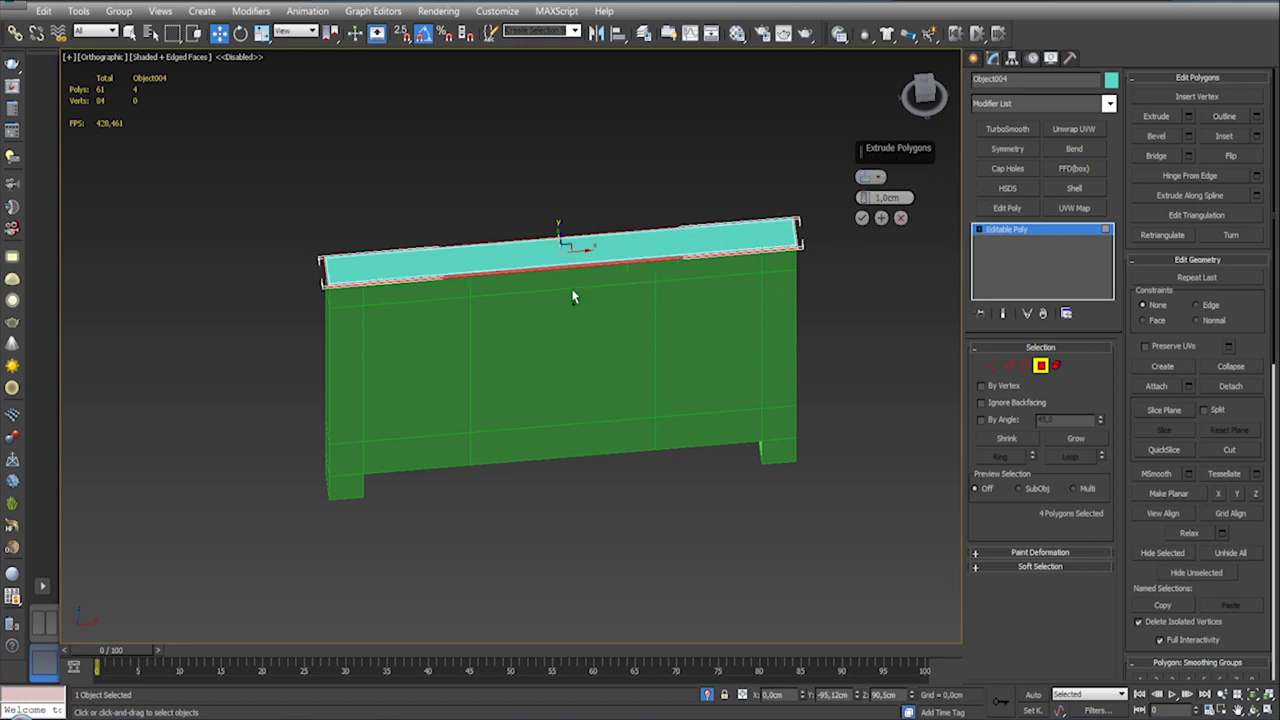
Step: Set the extrusion height to 3,5cm, compare with the reference photo, and commit it
scroll(574, 294, up, 3)
scroll(716, 252, down, 3)
mouse_move(716, 252)
alt+middle_down()
mouse_move(686, 219)
mouse_move(712, 144)
alt+middle_up()
scroll(712, 144, up, 3)
alt+middle_drag(712, 190, 722, 221)
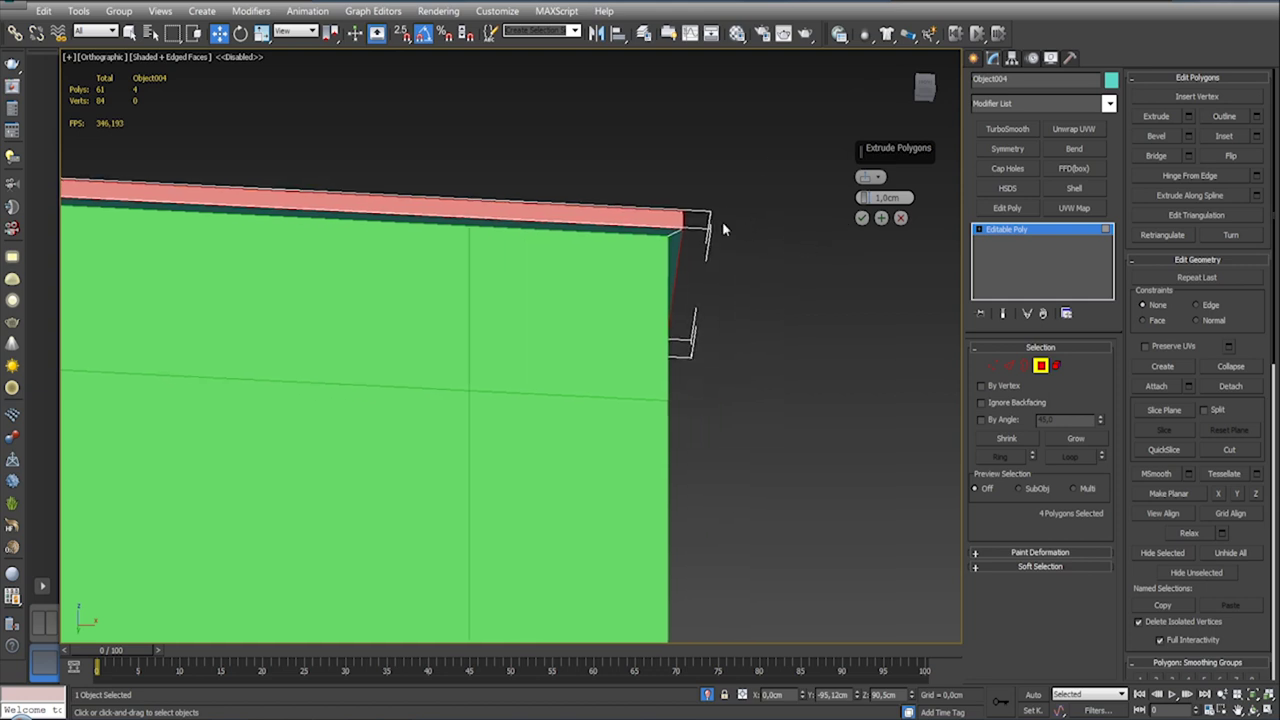
mouse_move(866, 198)
mouse_down()
mouse_move(865, 133)
mouse_move(868, 143)
mouse_up()
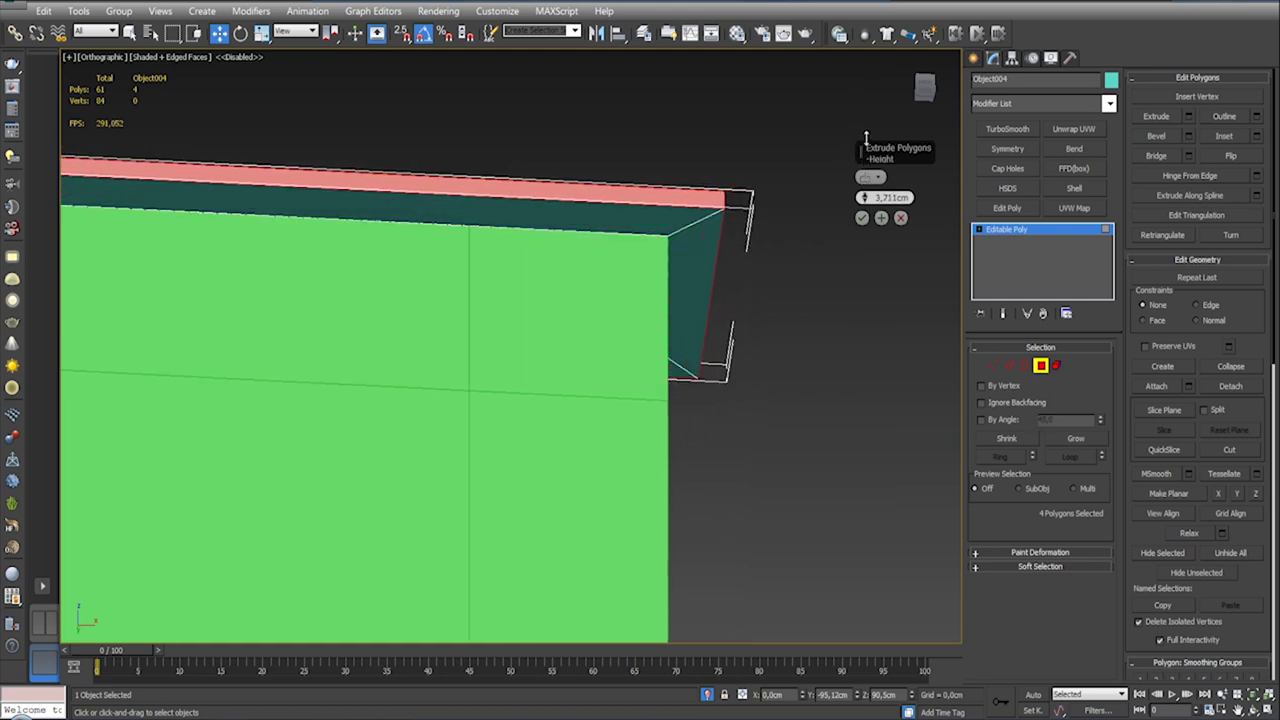
scroll(500, 350, down, 3)
alt+middle_drag(500, 350, 860, 150)
key(f)
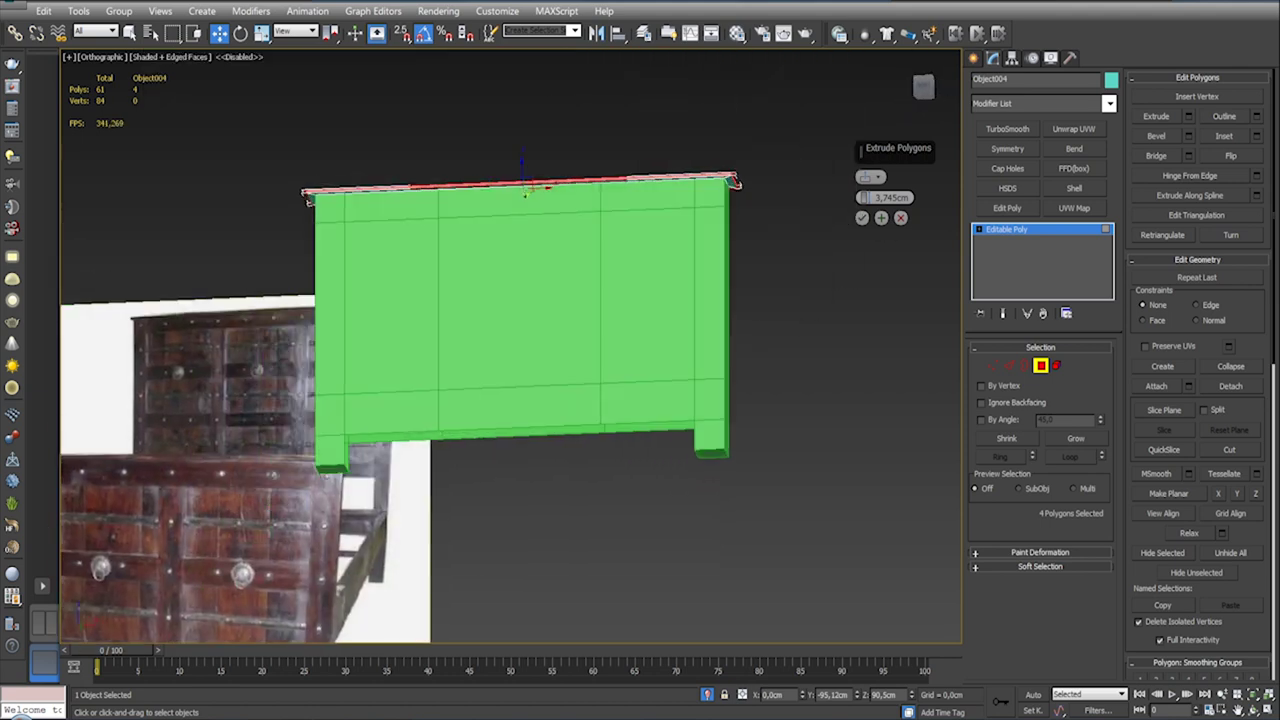
scroll(602, 281, up, 5)
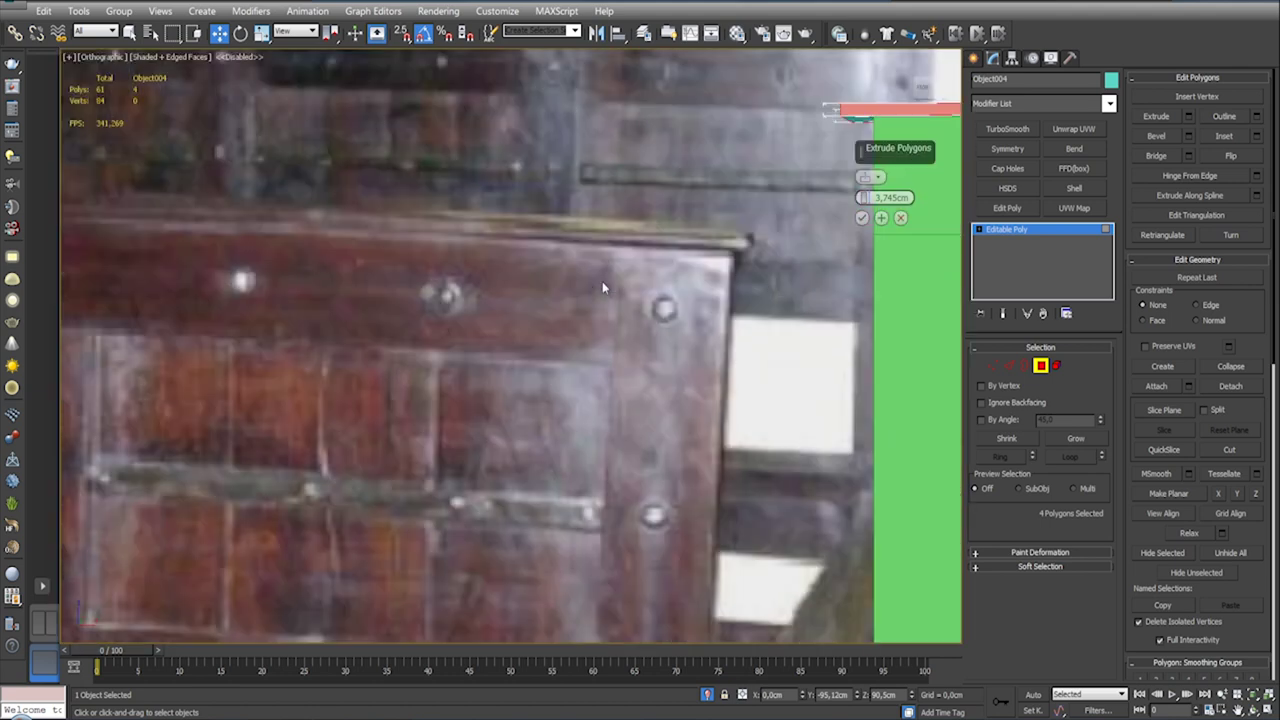
scroll(602, 281, down, 5)
mouse_move(602, 281)
middle_down()
mouse_move(745, 315)
mouse_move(737, 297)
mouse_move(750, 290)
middle_up()
double_click(898, 197)
text(3,)
key(Return)
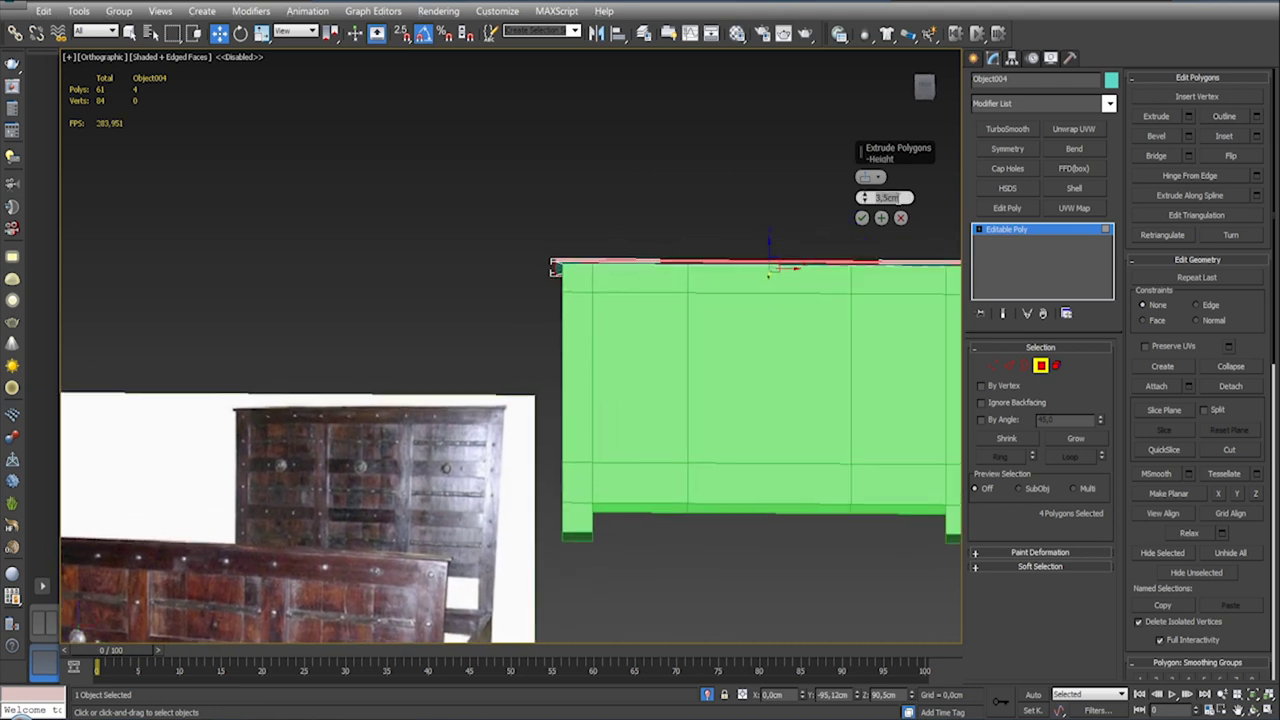
click(862, 217)
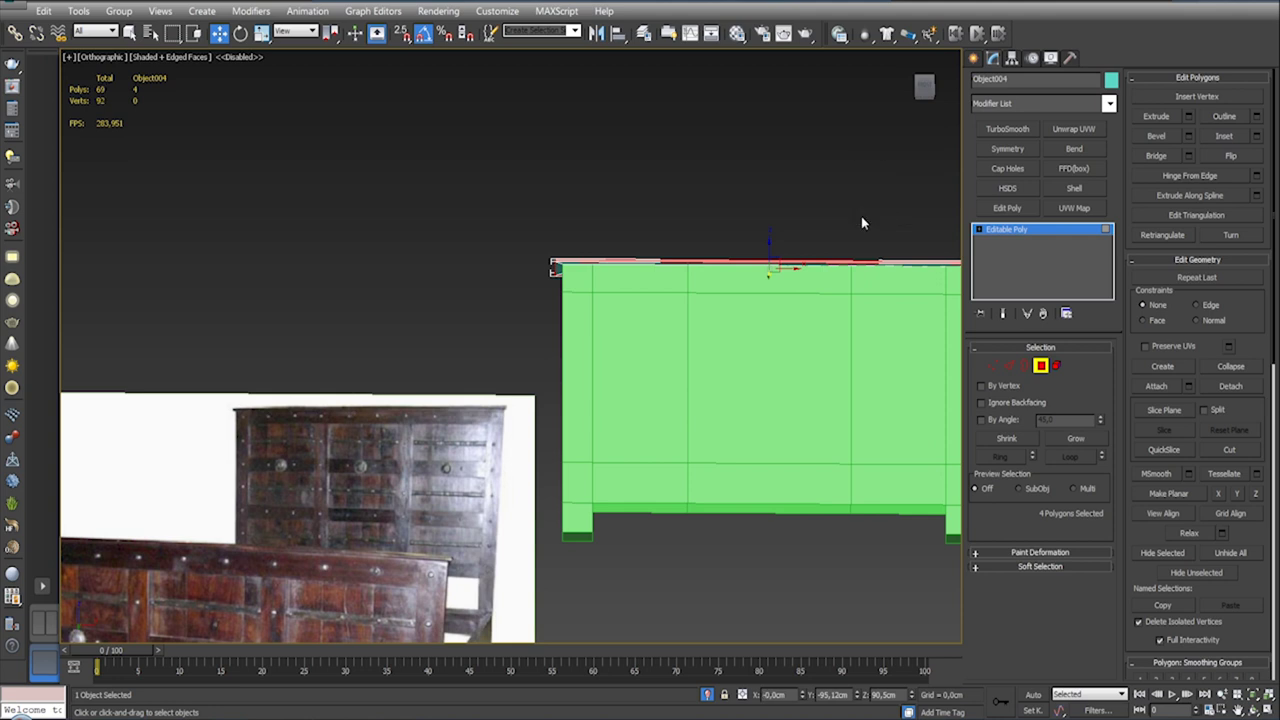
Step: Isolate the top slab so it displays on its own
alt+middle_drag(861, 216, 865, 196)
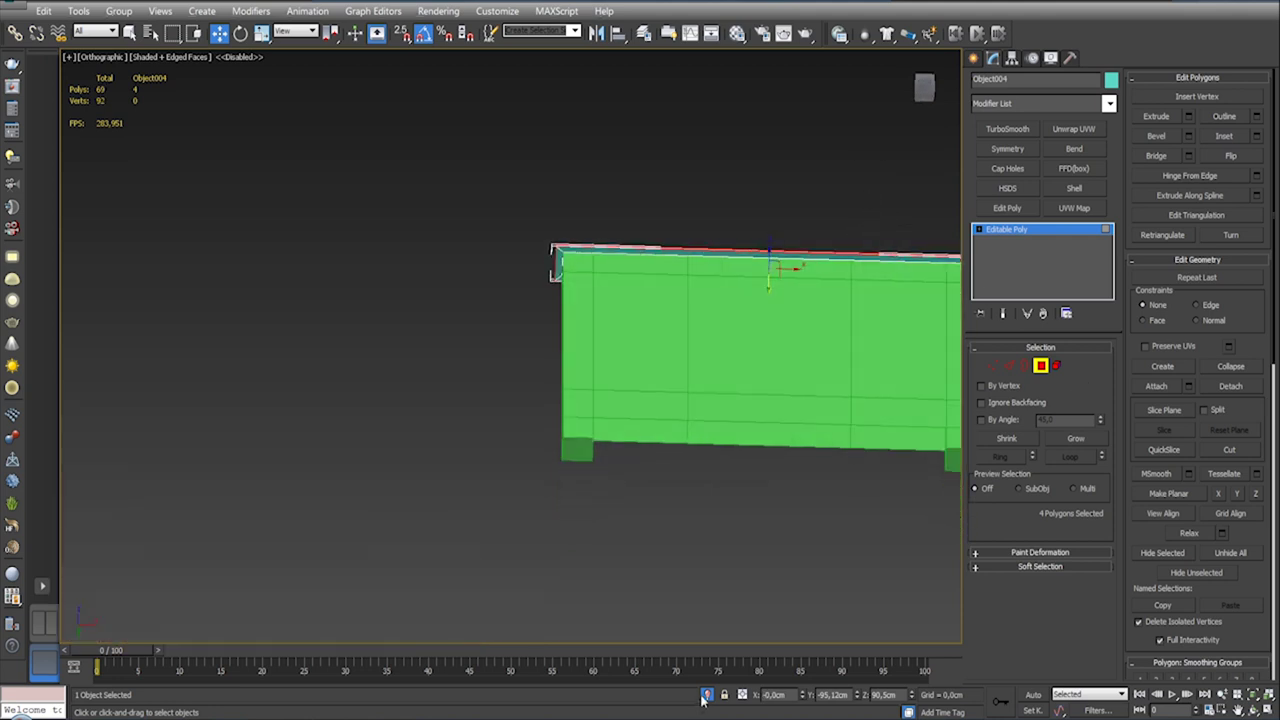
click(707, 694)
click(707, 694)
mouse_move(703, 314)
alt+middle_down()
mouse_move(720, 280)
mouse_move(723, 409)
mouse_move(686, 463)
mouse_move(654, 425)
mouse_move(629, 429)
alt+middle_up()
Step: At Edge level, select the long bevel edges and end edges along the slab
click(1040, 365)
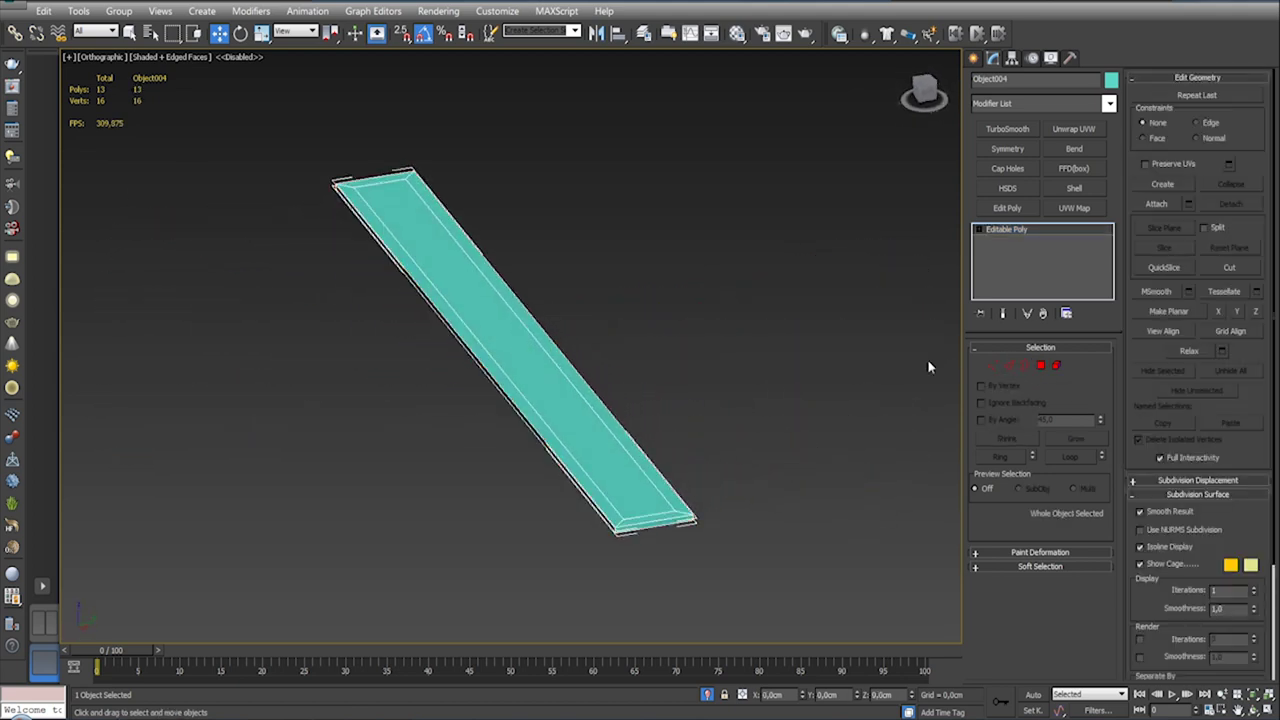
click(1009, 366)
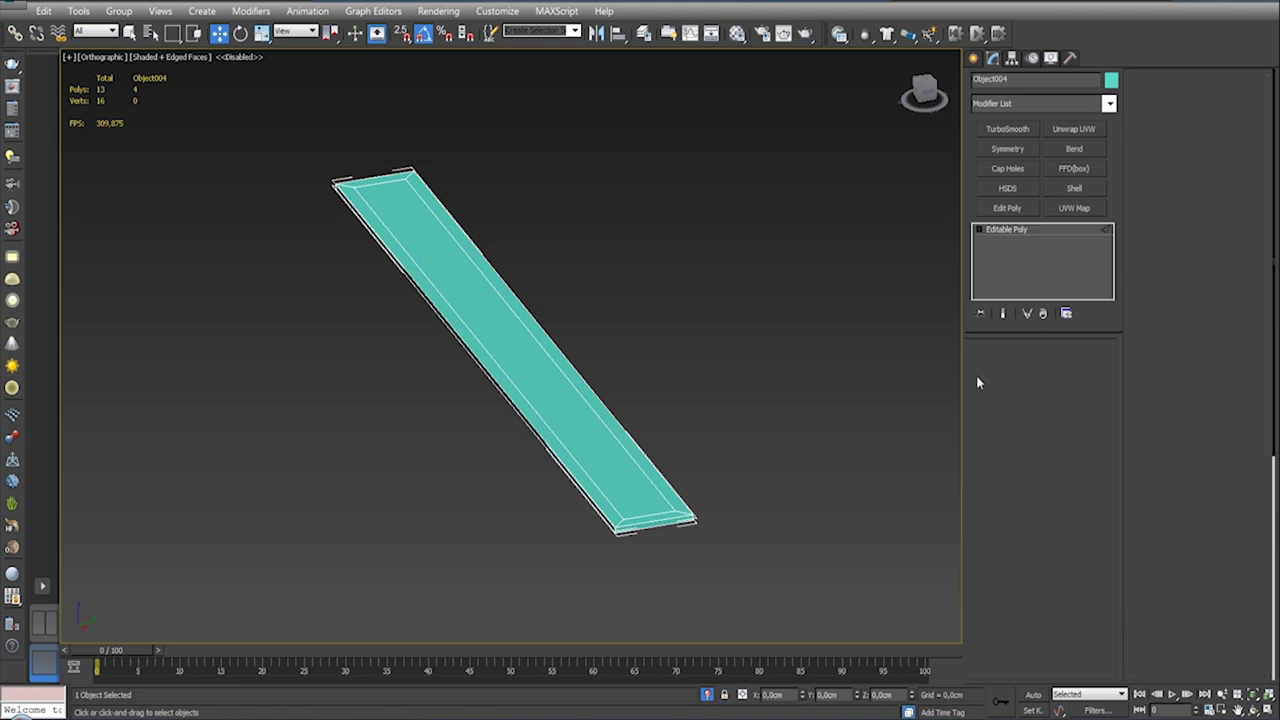
click(584, 476)
ctrl+click(637, 472)
scroll(645, 480, up, 5)
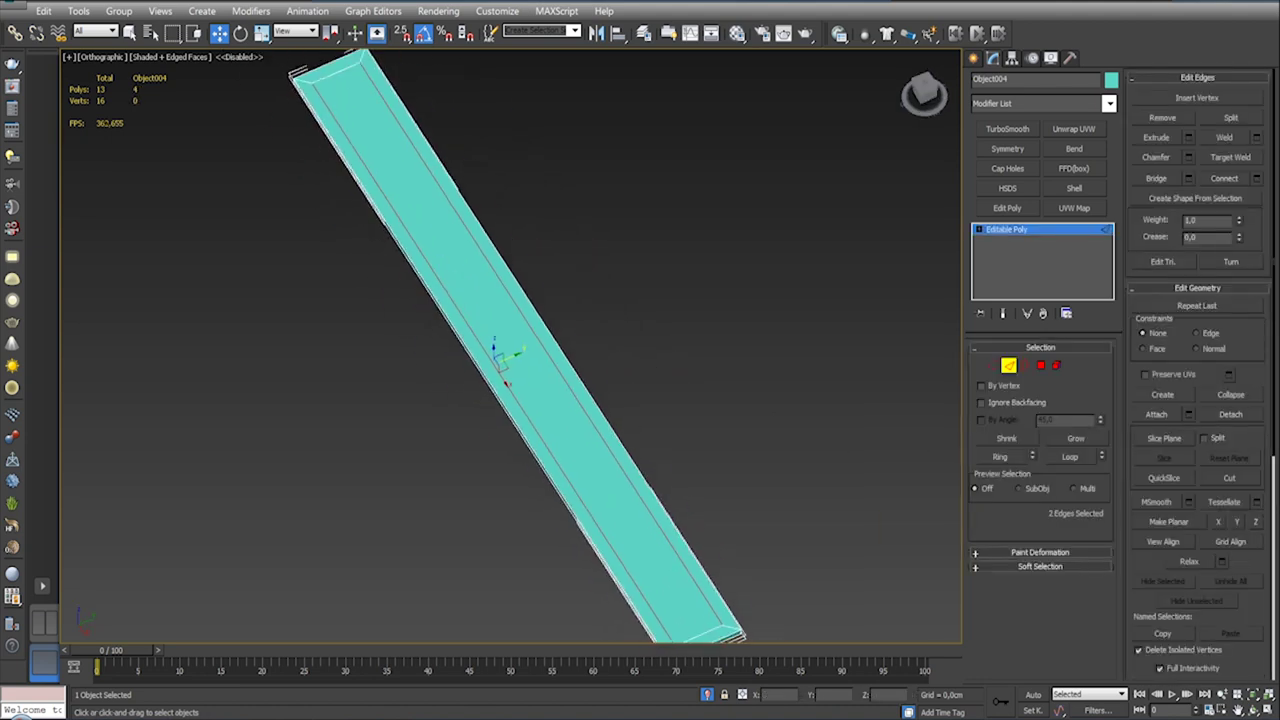
scroll(647, 457, up, 2)
scroll(647, 457, up, 3)
ctrl+click(647, 457)
ctrl+click(594, 494)
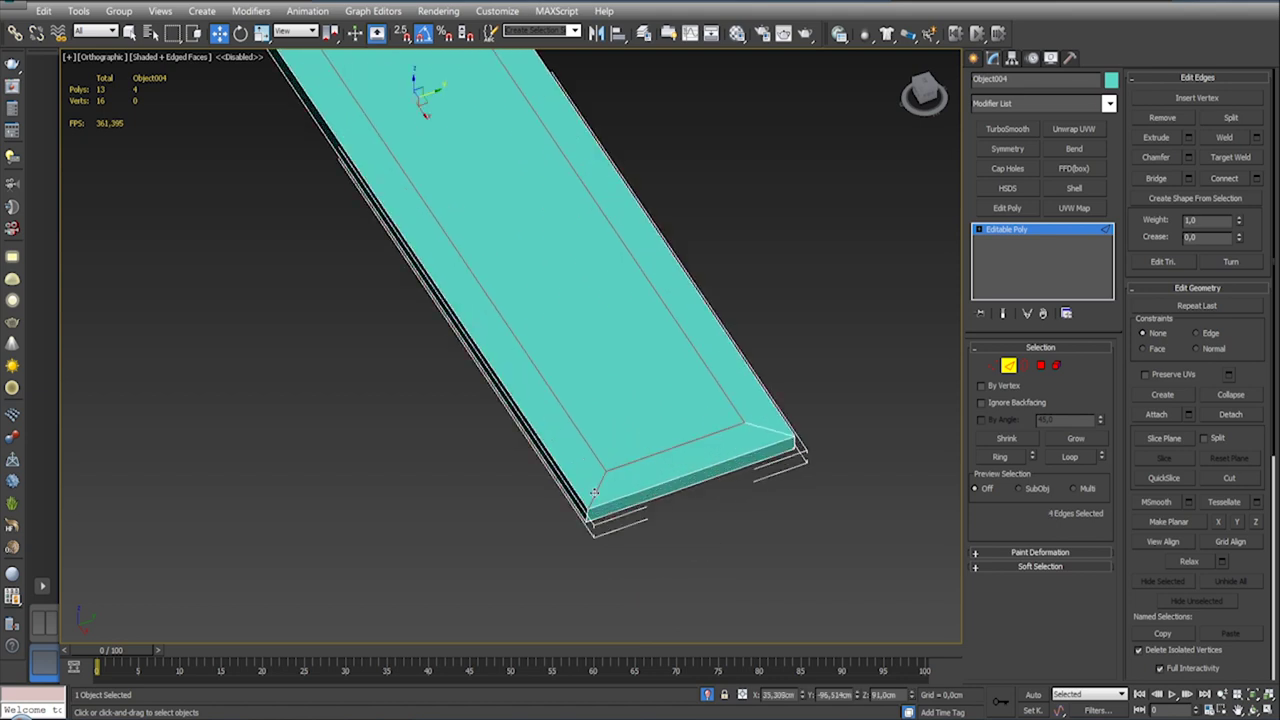
ctrl+click(758, 442)
mouse_move(758, 442)
alt+middle_down()
mouse_move(559, 373)
mouse_move(640, 340)
alt+middle_up()
ctrl+click(668, 323)
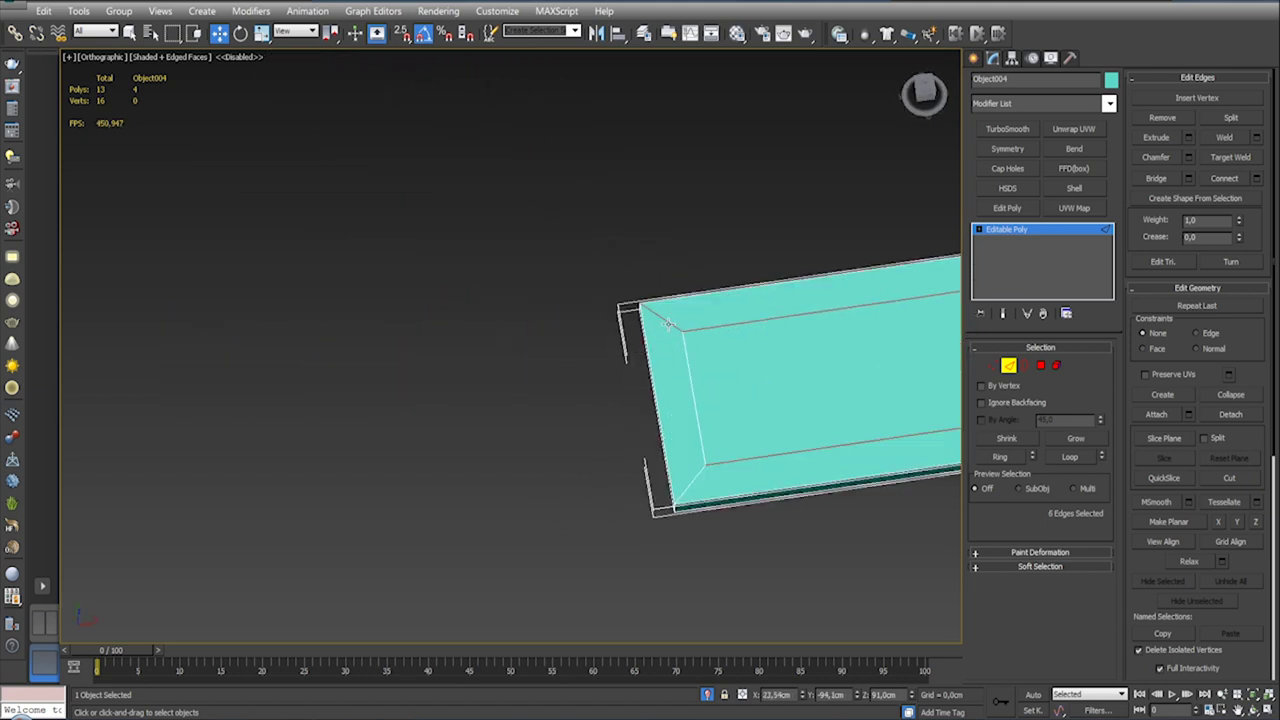
ctrl+click(689, 365)
Step: In Top view, box-select the remaining bevel edges at both slab ends
alt+middle_drag(688, 488, 673, 443)
key(t)
scroll(506, 443, up, 3)
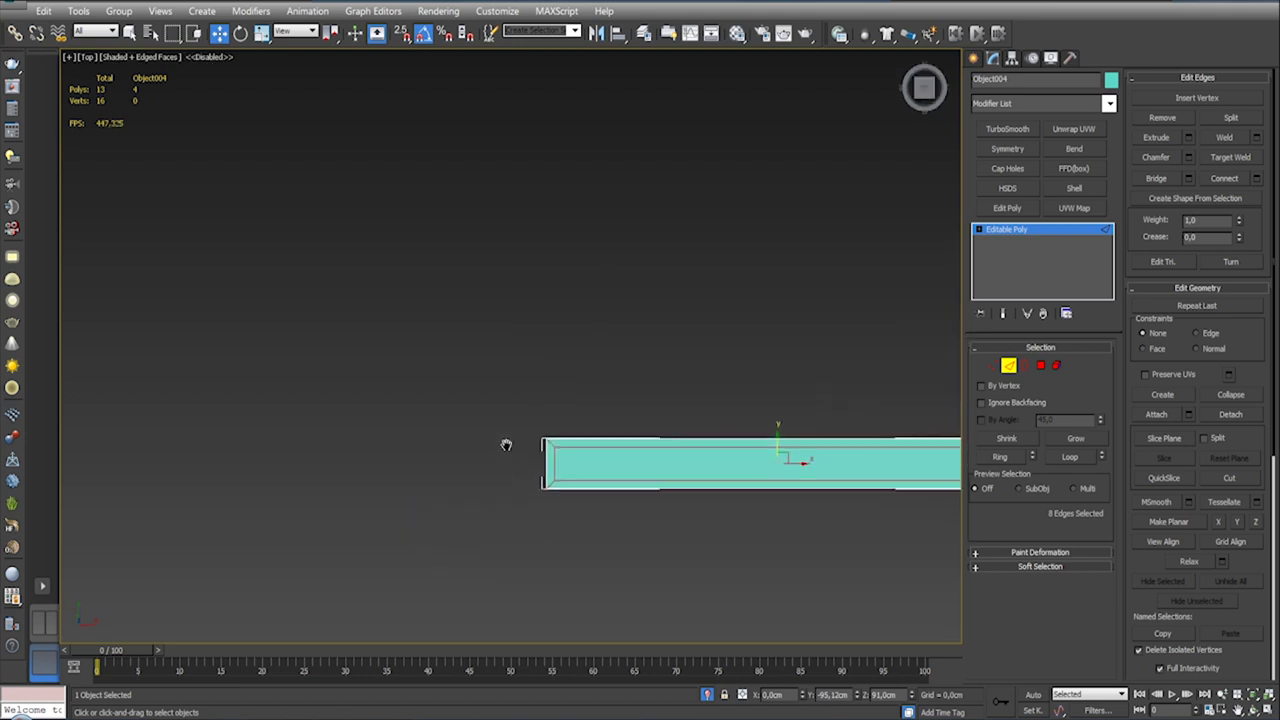
key(q)
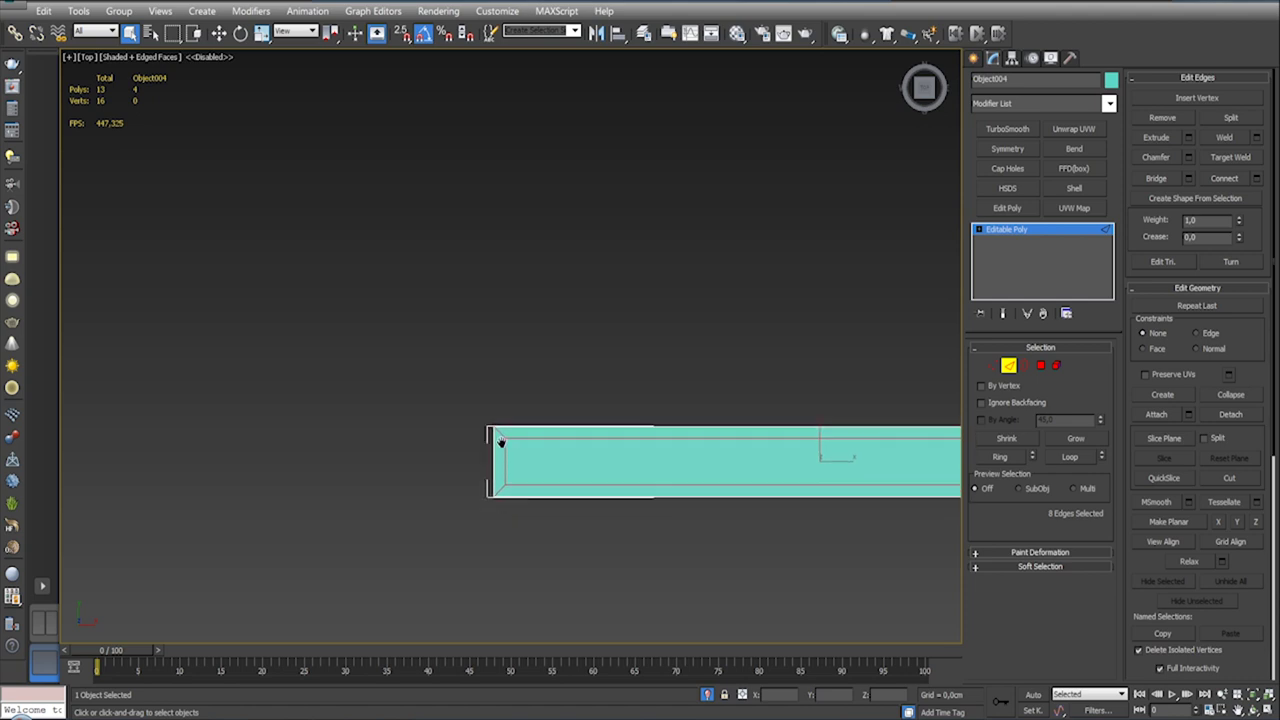
scroll(503, 440, up, 3)
drag(448, 407, 695, 600)
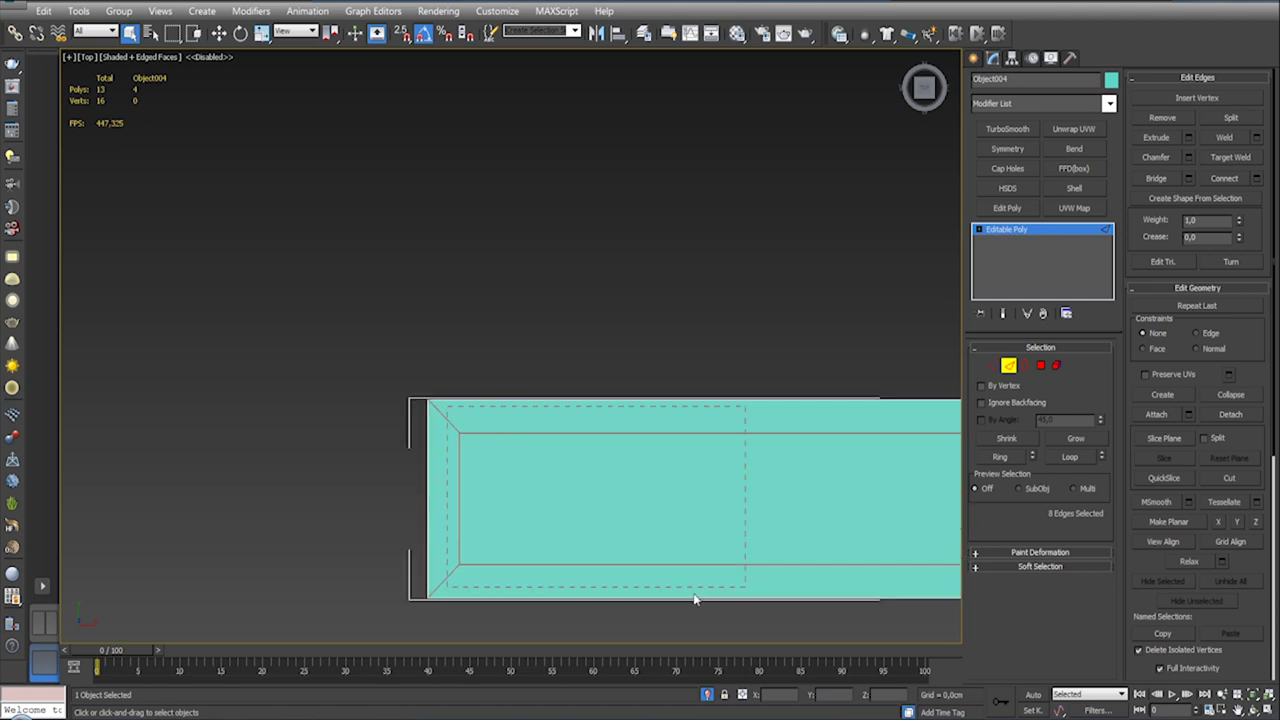
drag(873, 590, 873, 582)
middle_drag(866, 537, 506, 400)
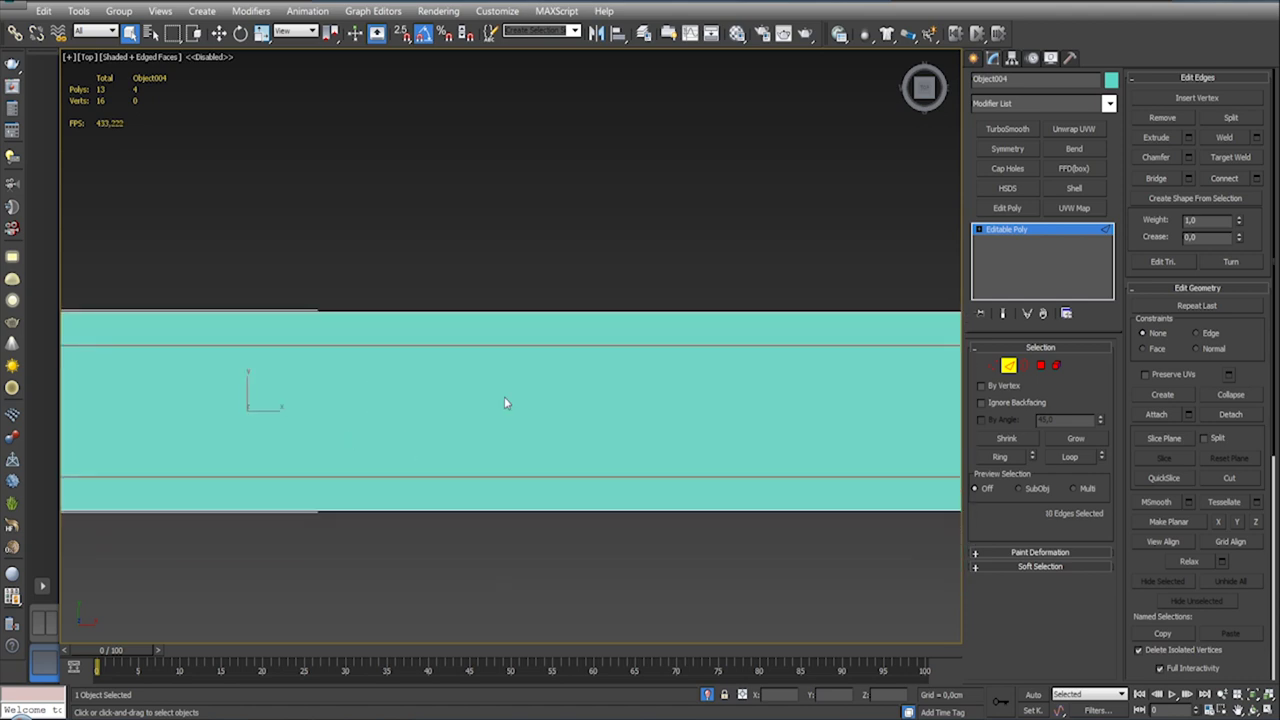
scroll(607, 441, down, 3)
middle_drag(607, 441, 497, 426)
scroll(492, 420, up, 1)
ctrl+drag(514, 405, 521, 500)
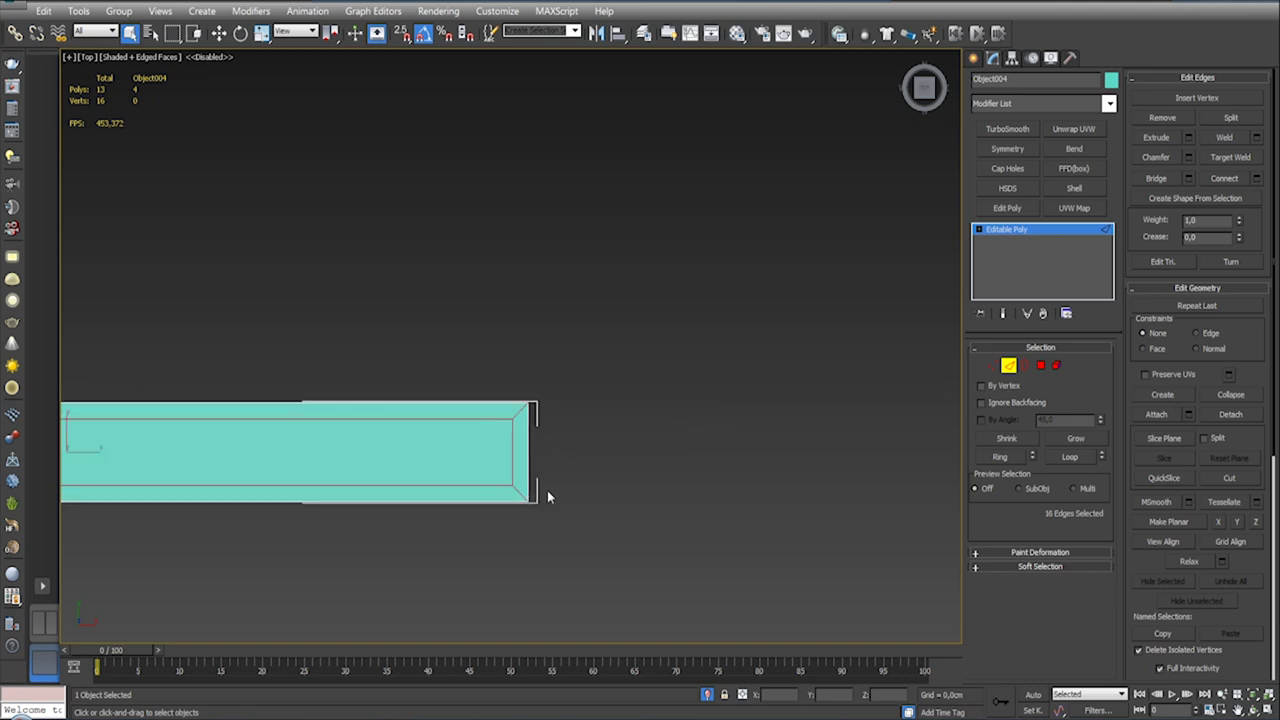
mouse_move(600, 492)
alt+middle_down()
mouse_move(594, 391)
mouse_move(617, 287)
mouse_move(603, 353)
alt+middle_up()
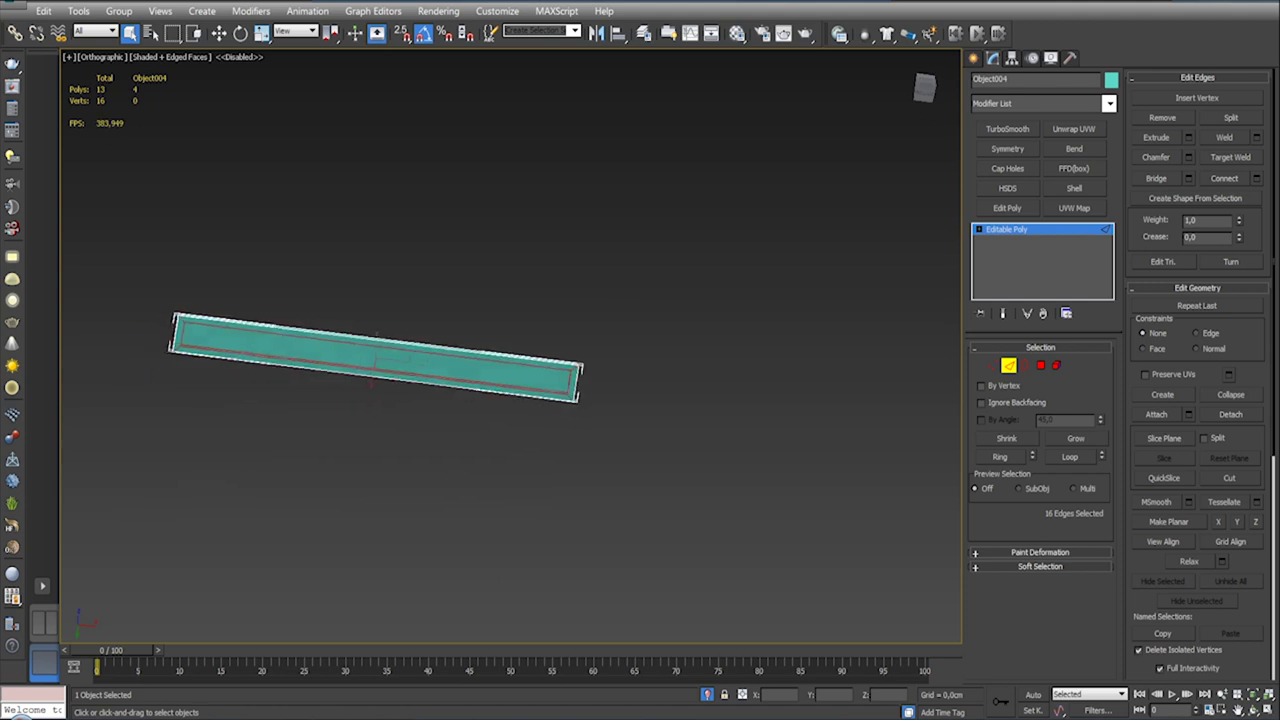
Step: Remove the selected bevel edges, leaving a plain six-face slab
click(1147, 117)
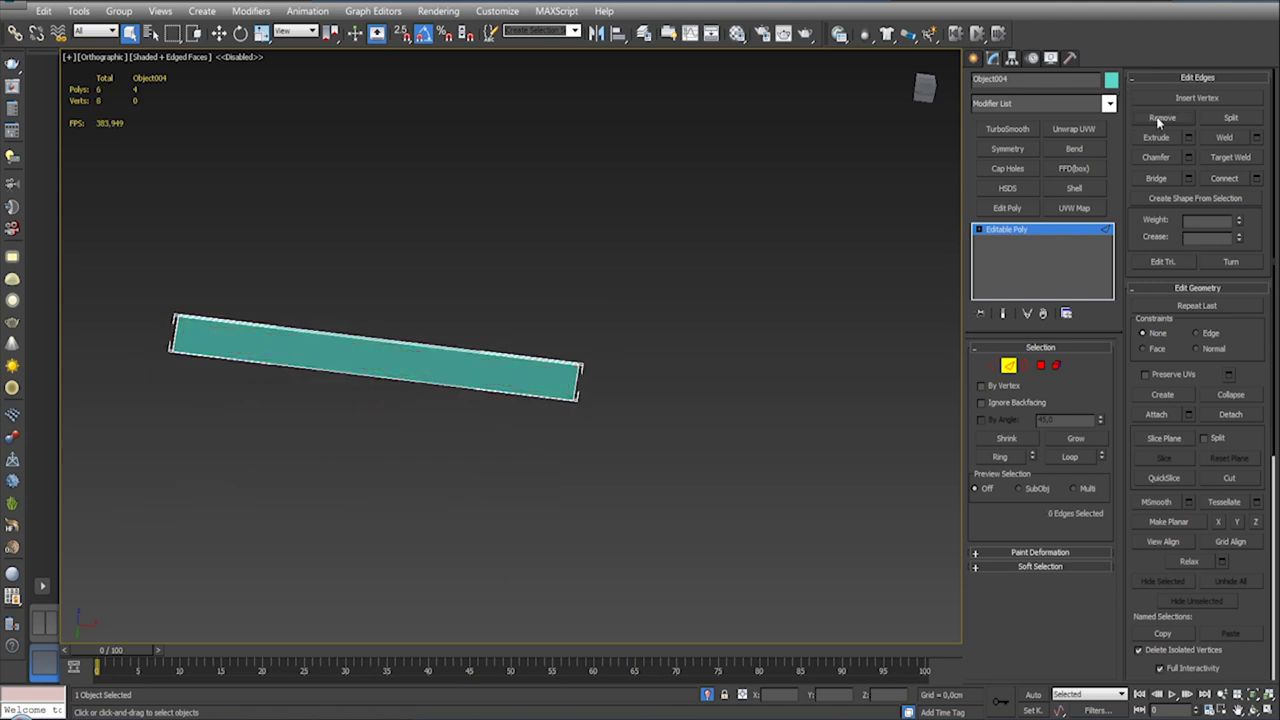
middle_drag(196, 345, 366, 347)
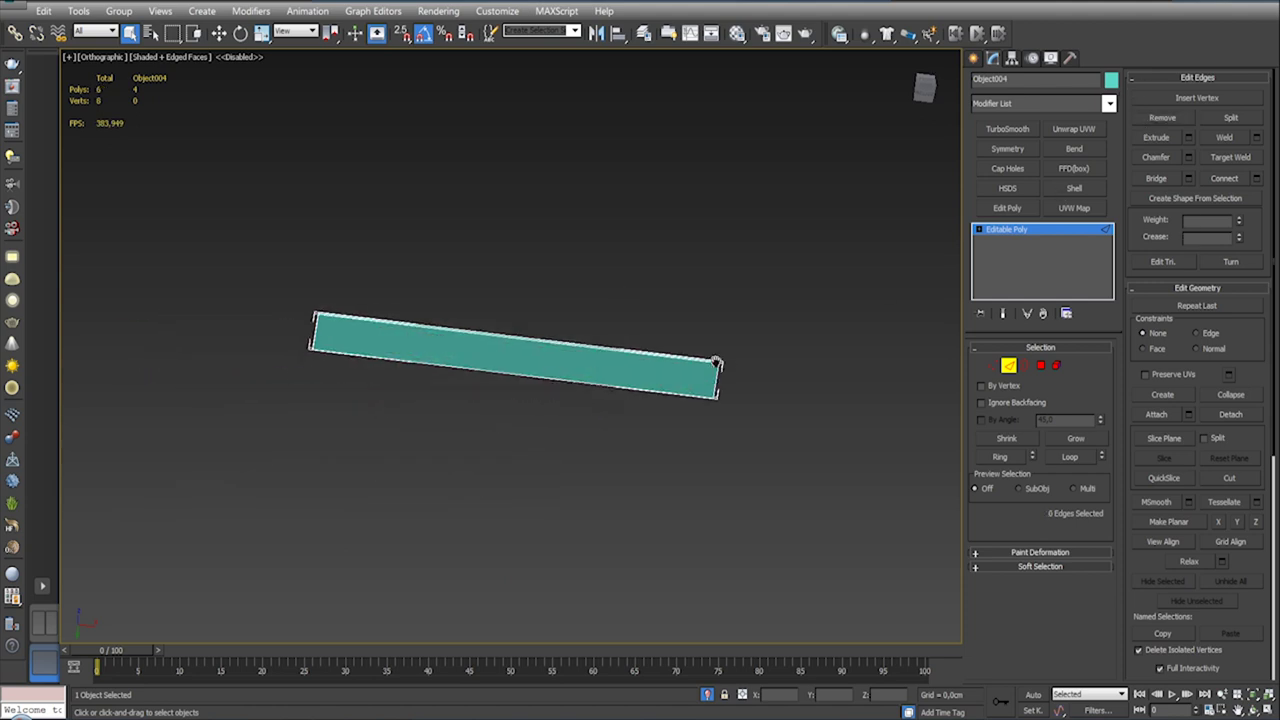
click(1040, 365)
click(702, 399)
mouse_move(700, 395)
alt+middle_down()
mouse_move(684, 409)
mouse_move(695, 476)
alt+middle_up()
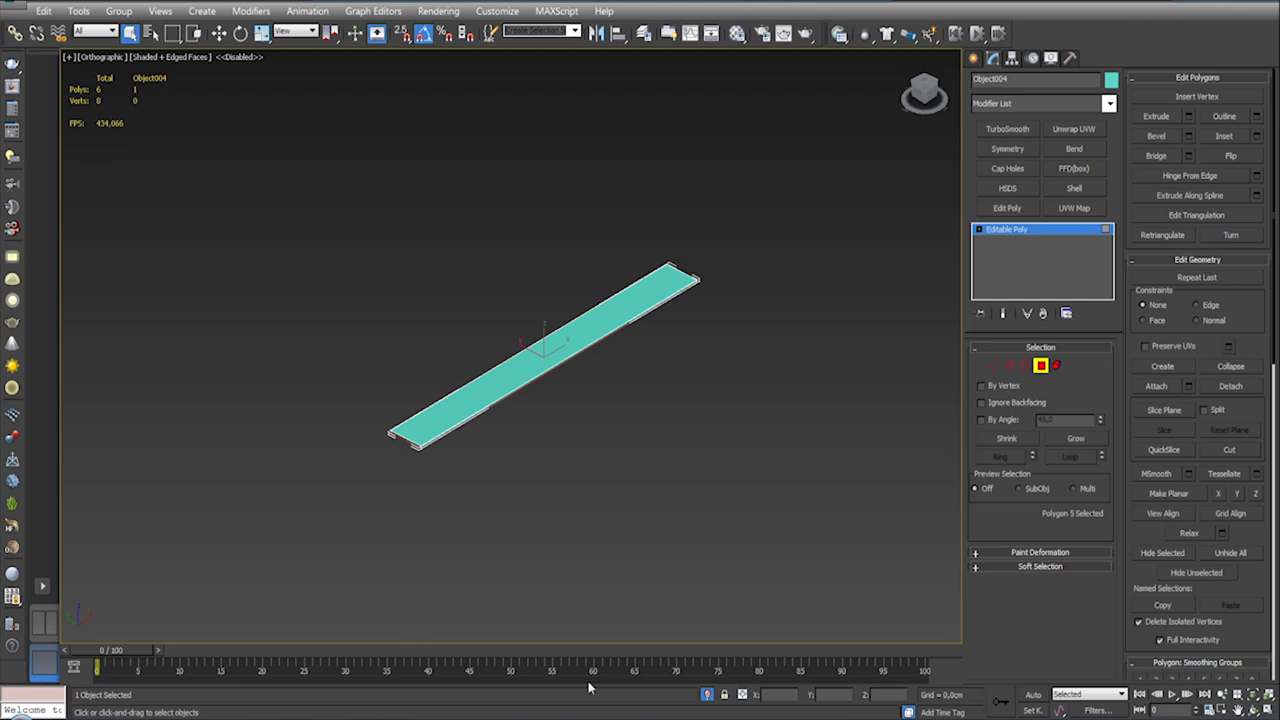
click(1209, 708)
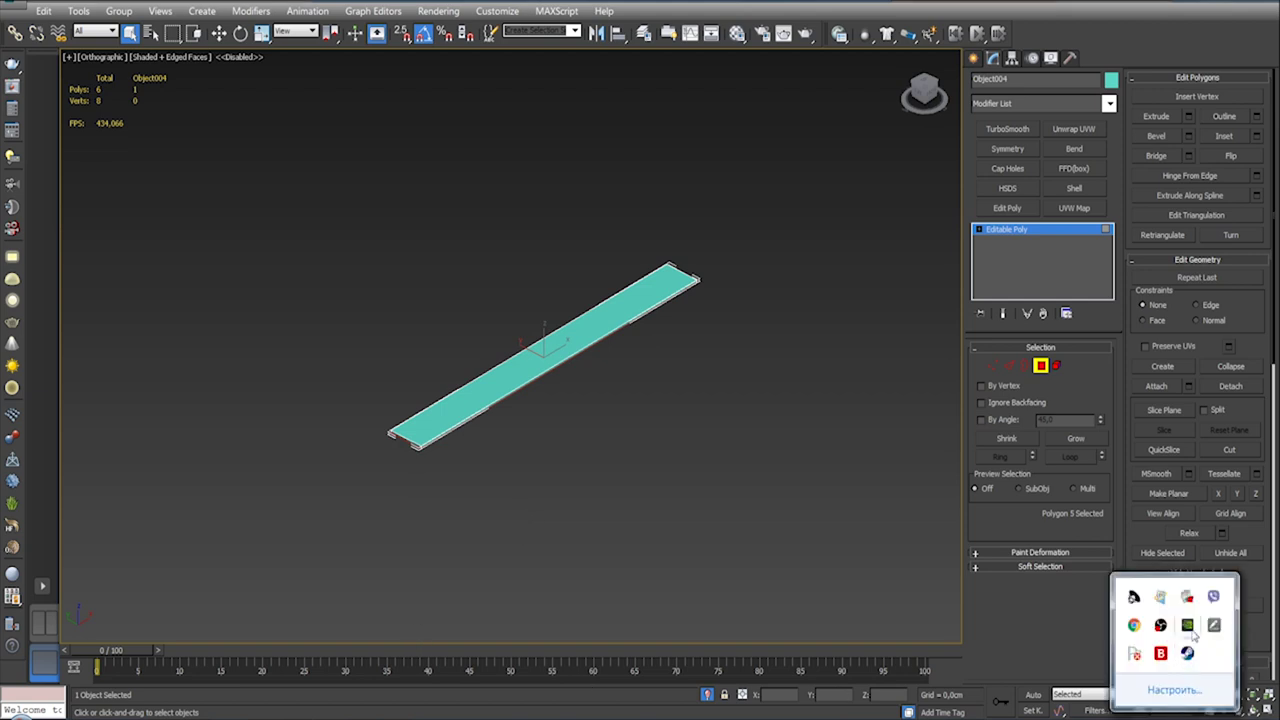
right_click(1213, 597)
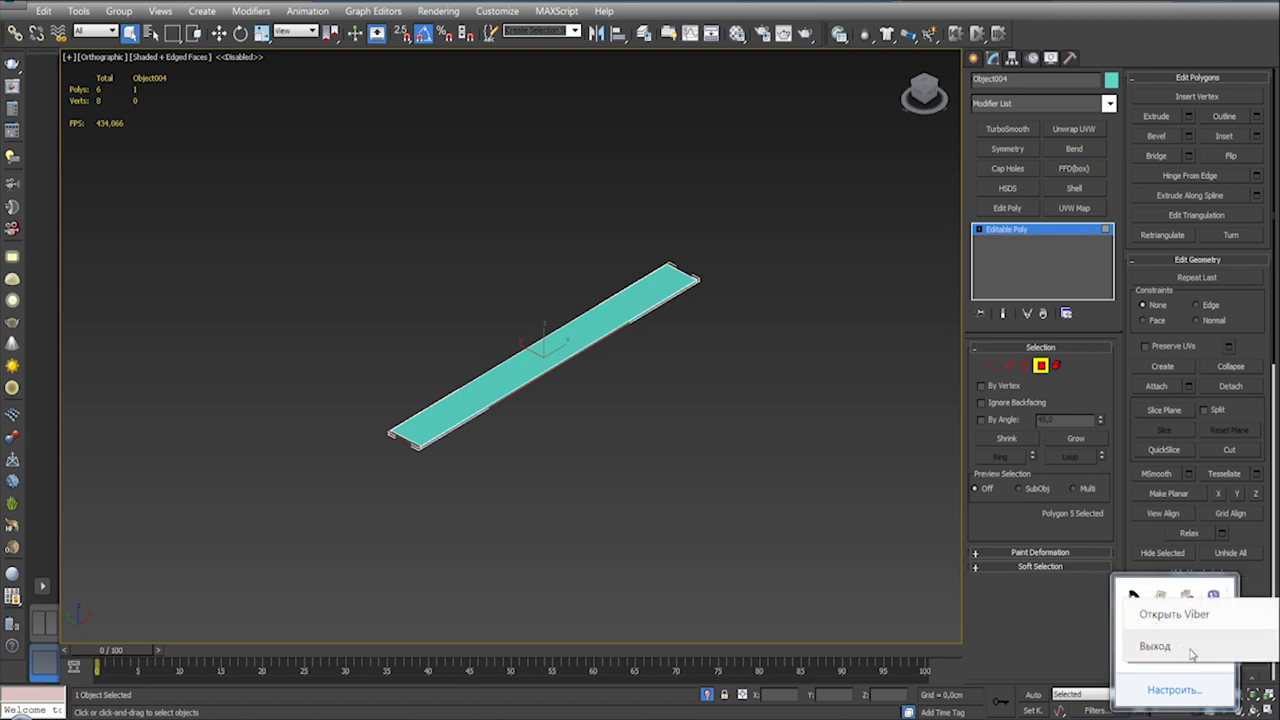
click(1150, 646)
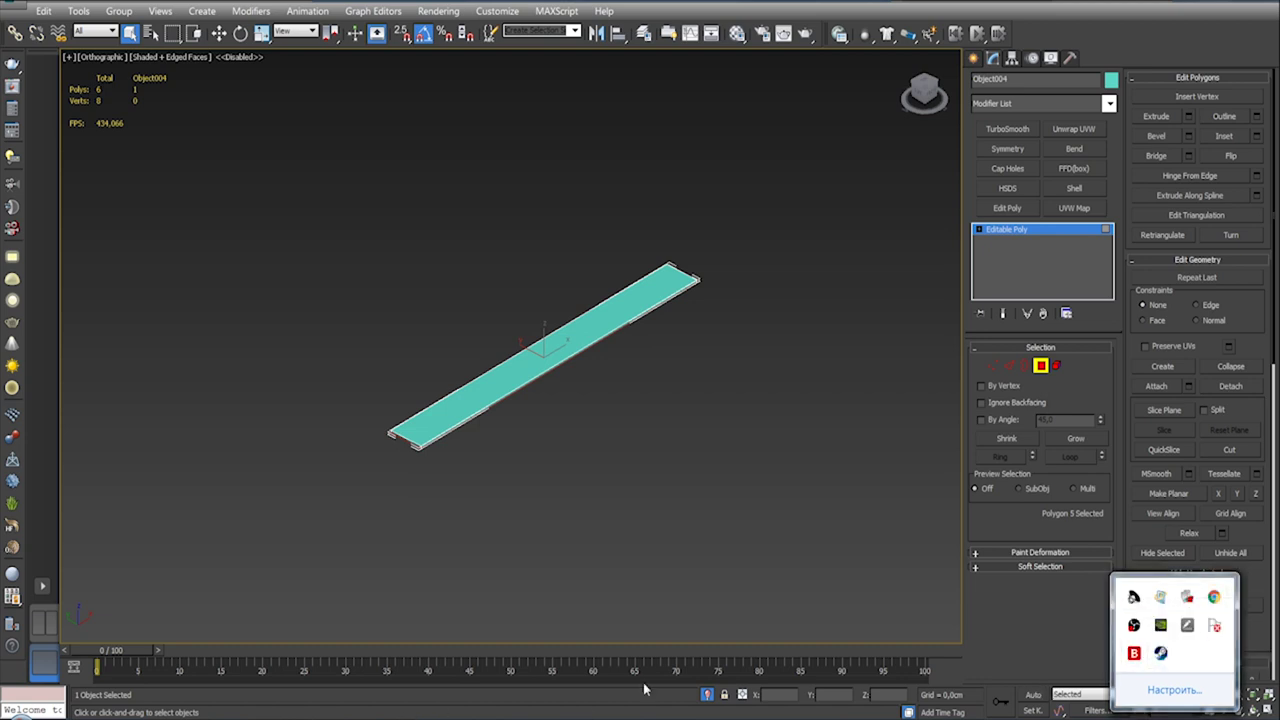
key(Escape)
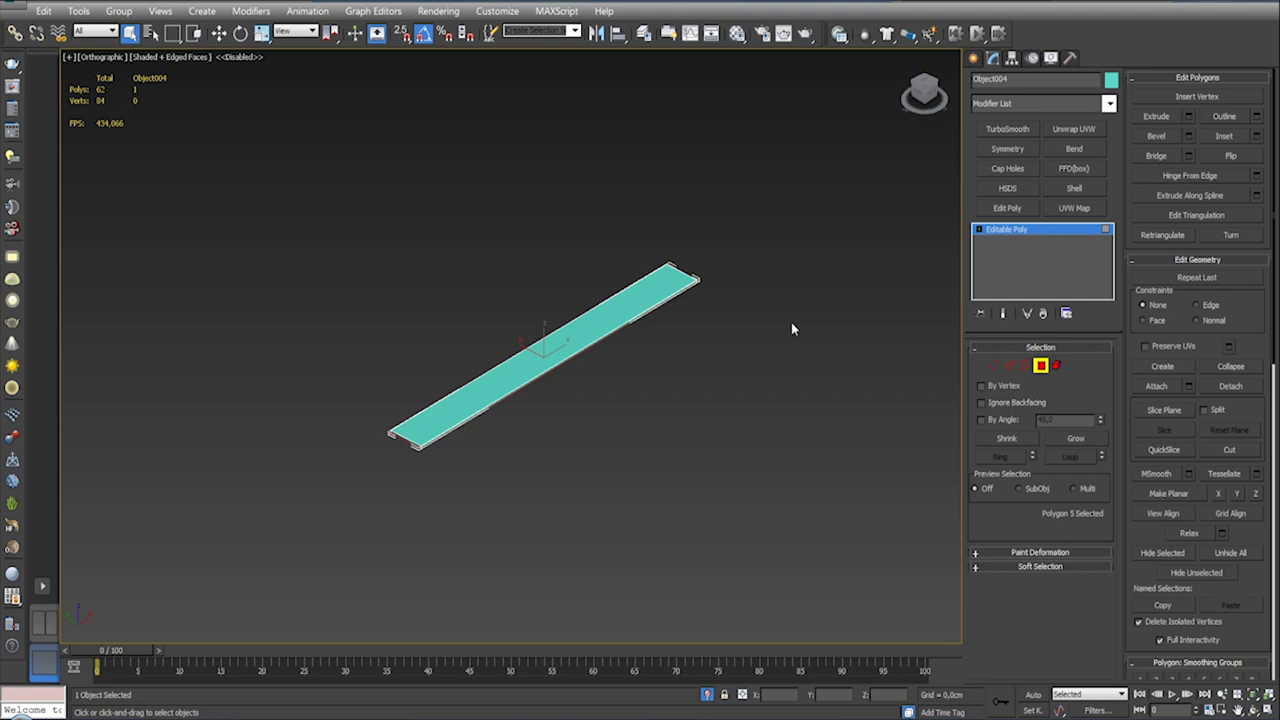
Step: Orbit and zoom to a straight front view of the green footboard beside the bed photo
mouse_move(583, 471)
alt+middle_down()
mouse_move(637, 316)
mouse_move(676, 575)
alt+middle_up()
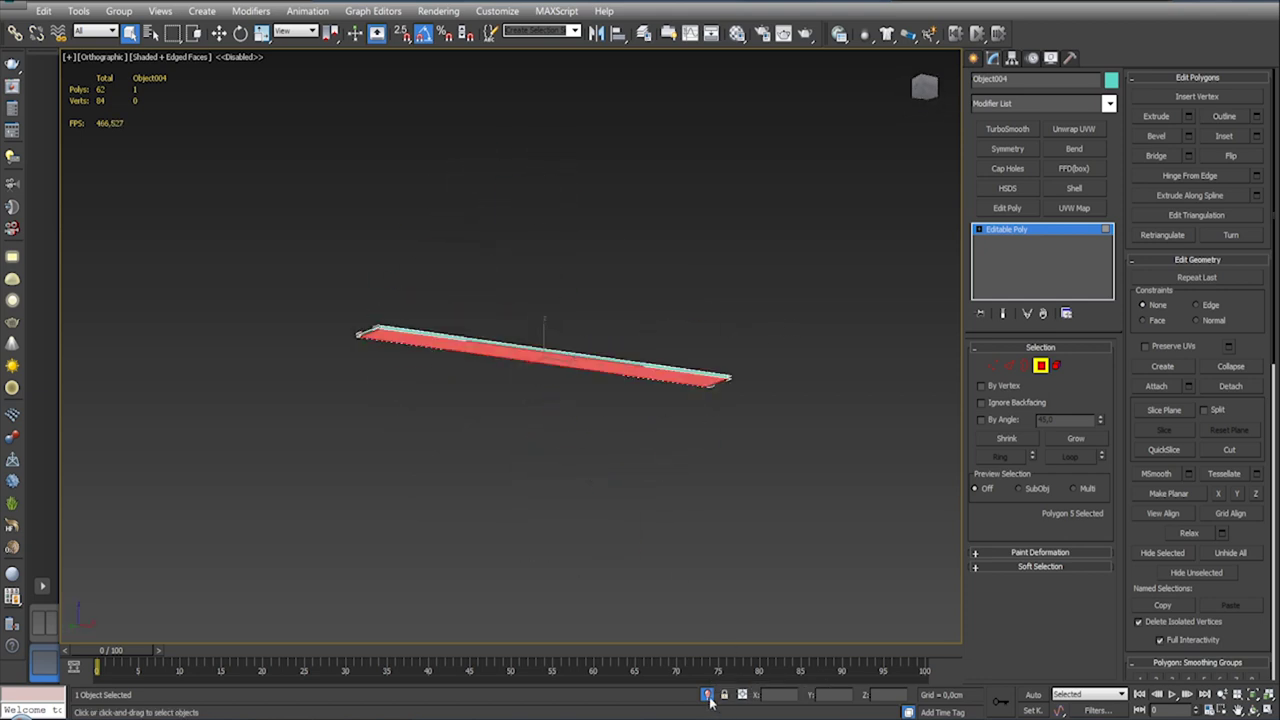
alt+middle_drag(560, 420, 460, 430)
mouse_move(560, 420)
alt+middle_down()
mouse_move(480, 380)
mouse_move(600, 430)
alt+middle_up()
alt+middle_drag(700, 400, 751, 343)
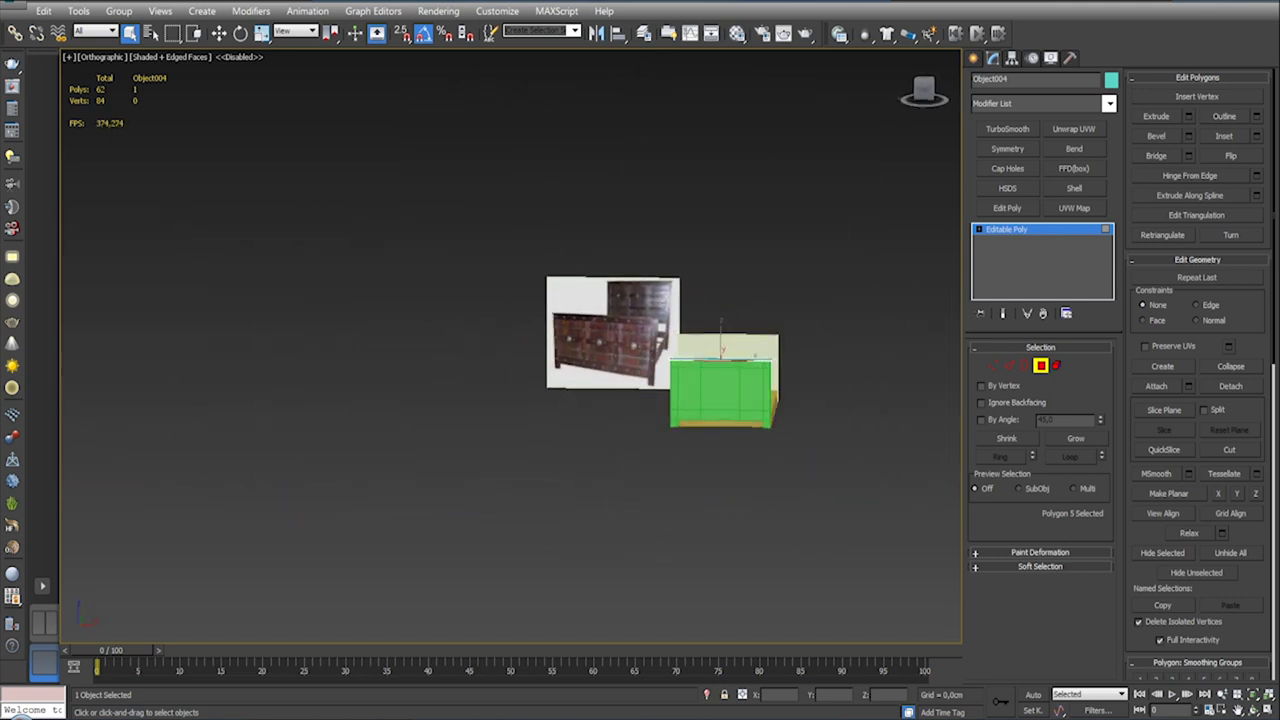
scroll(751, 343, up, 4)
scroll(751, 343, up, 3)
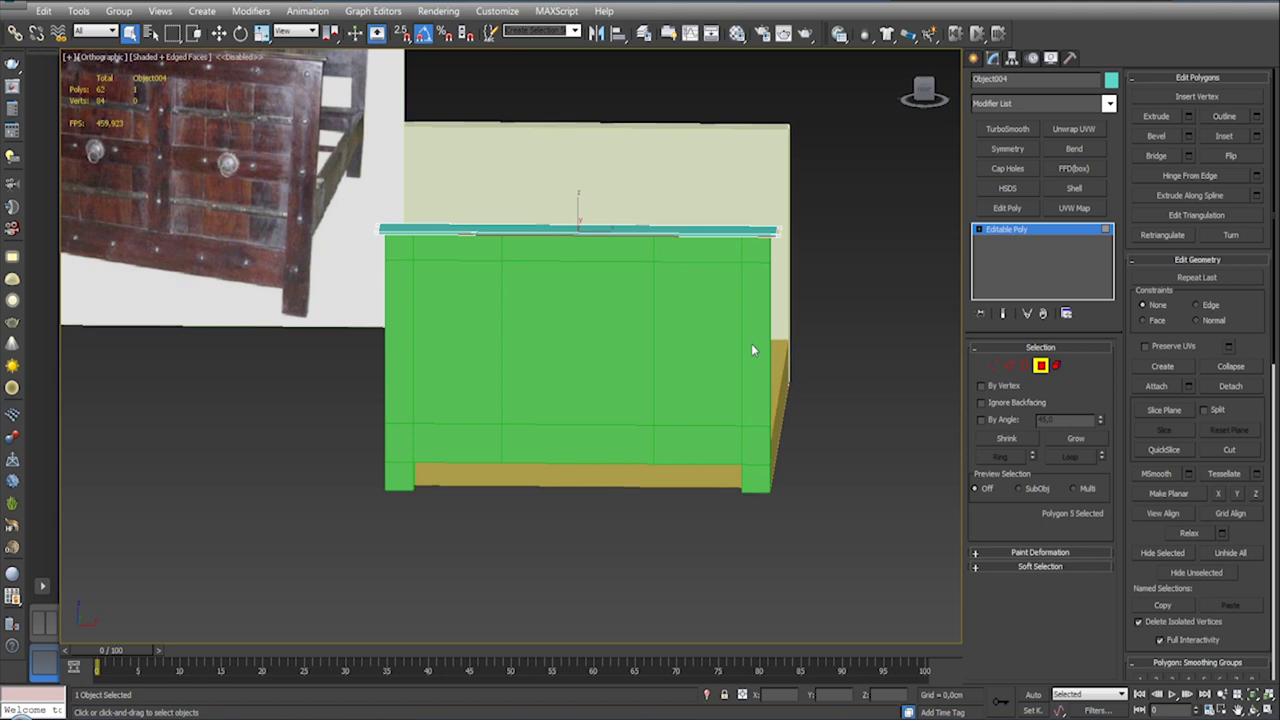
mouse_move(749, 335)
alt+middle_down()
mouse_move(670, 325)
mouse_move(636, 343)
mouse_move(652, 383)
alt+middle_up()
scroll(445, 294, up, 3)
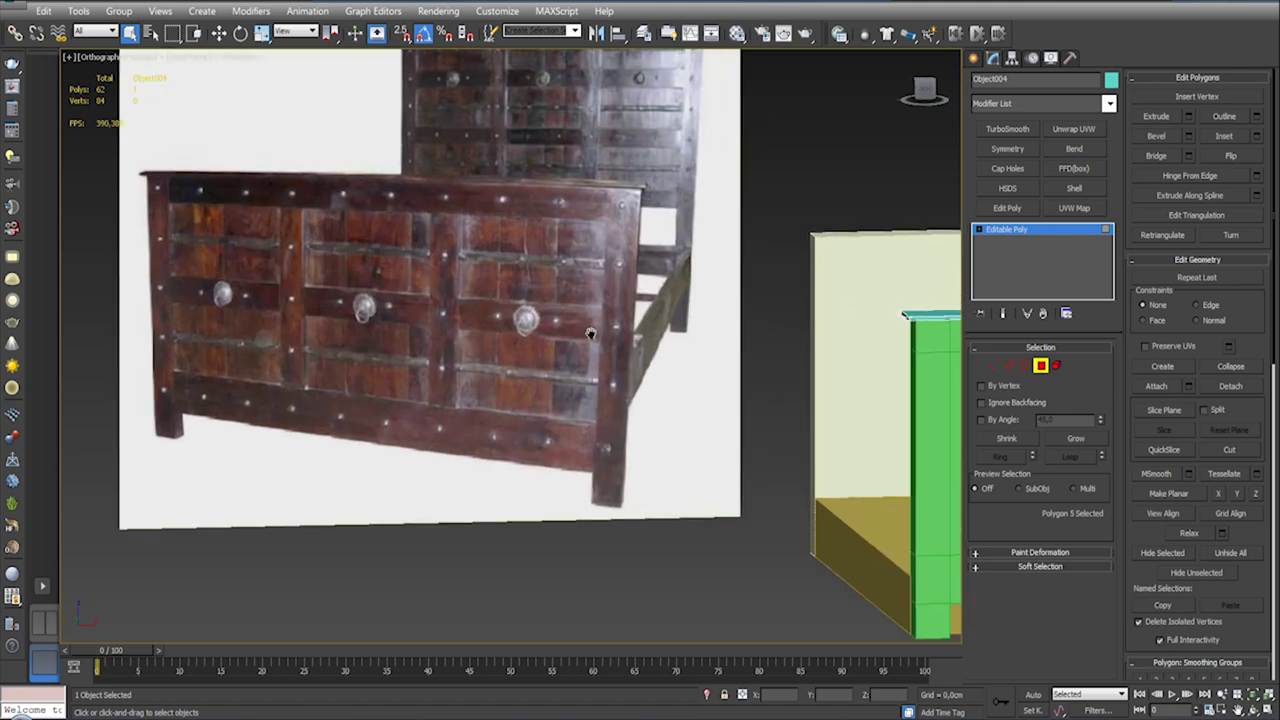
scroll(497, 378, up, 1)
scroll(499, 372, down, 4)
mouse_move(499, 372)
alt+middle_down()
mouse_move(748, 446)
mouse_move(717, 434)
mouse_move(717, 389)
alt+middle_up()
scroll(717, 375, up, 3)
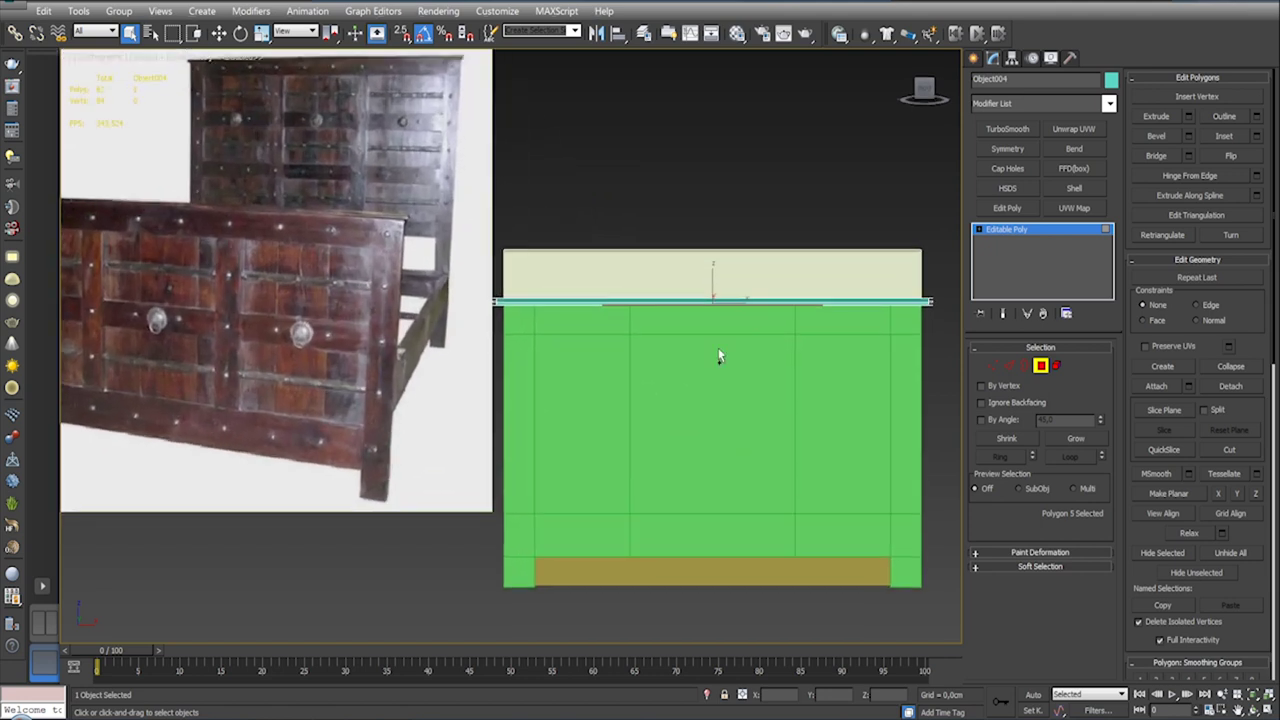
Step: On Object003 at Edge level, select the vertical edge loops dividing the panel
key(2)
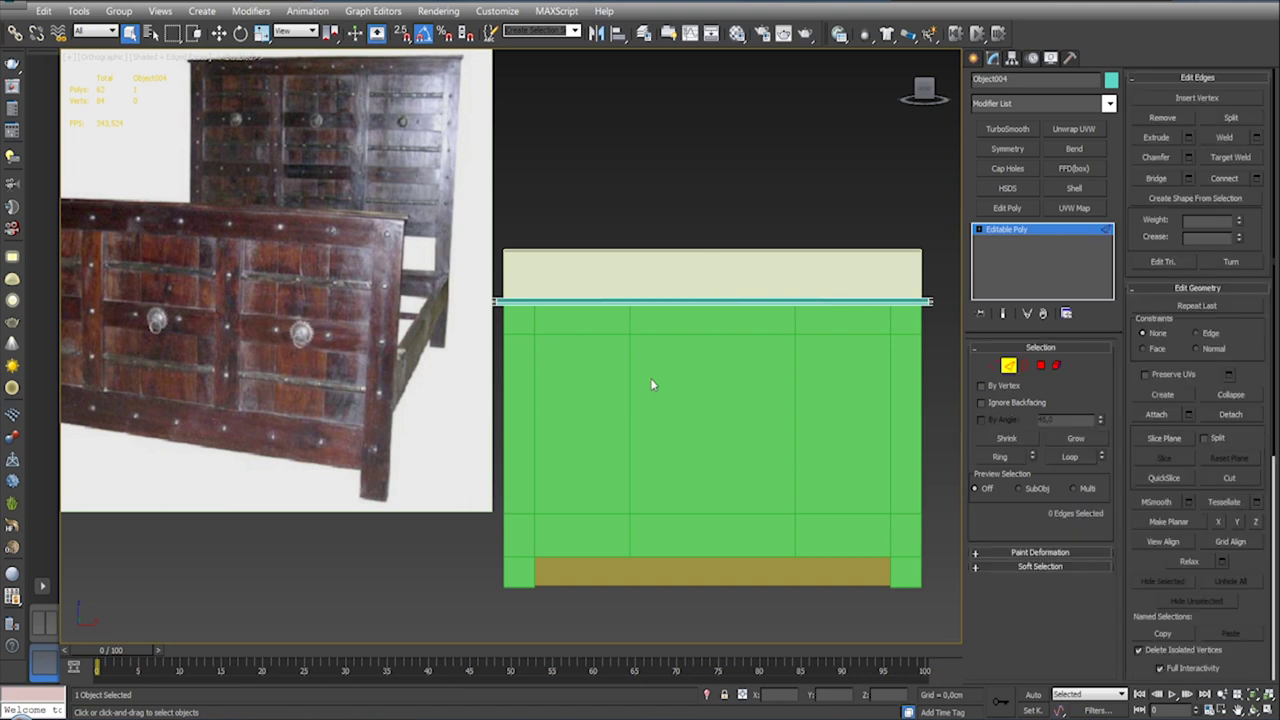
click(694, 394)
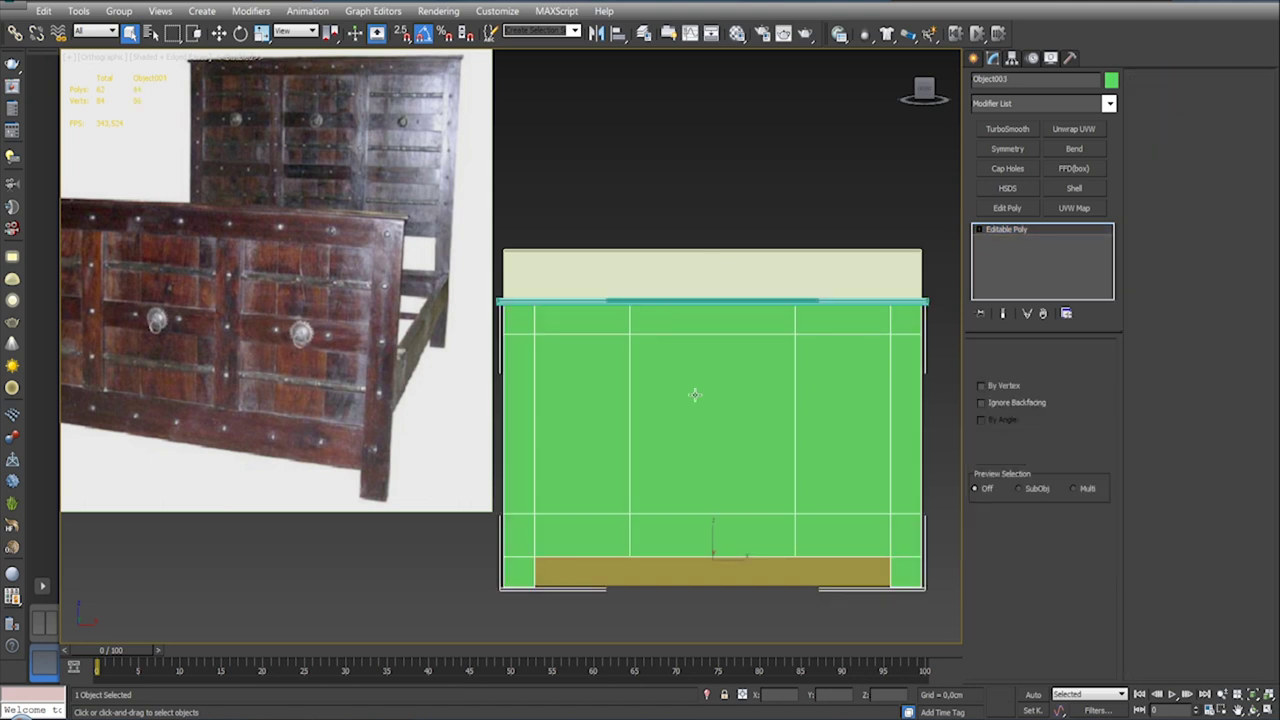
double_click(628, 403)
mouse_move(628, 403)
alt+middle_down()
mouse_move(742, 416)
mouse_move(607, 395)
alt+middle_up()
double_click(607, 395)
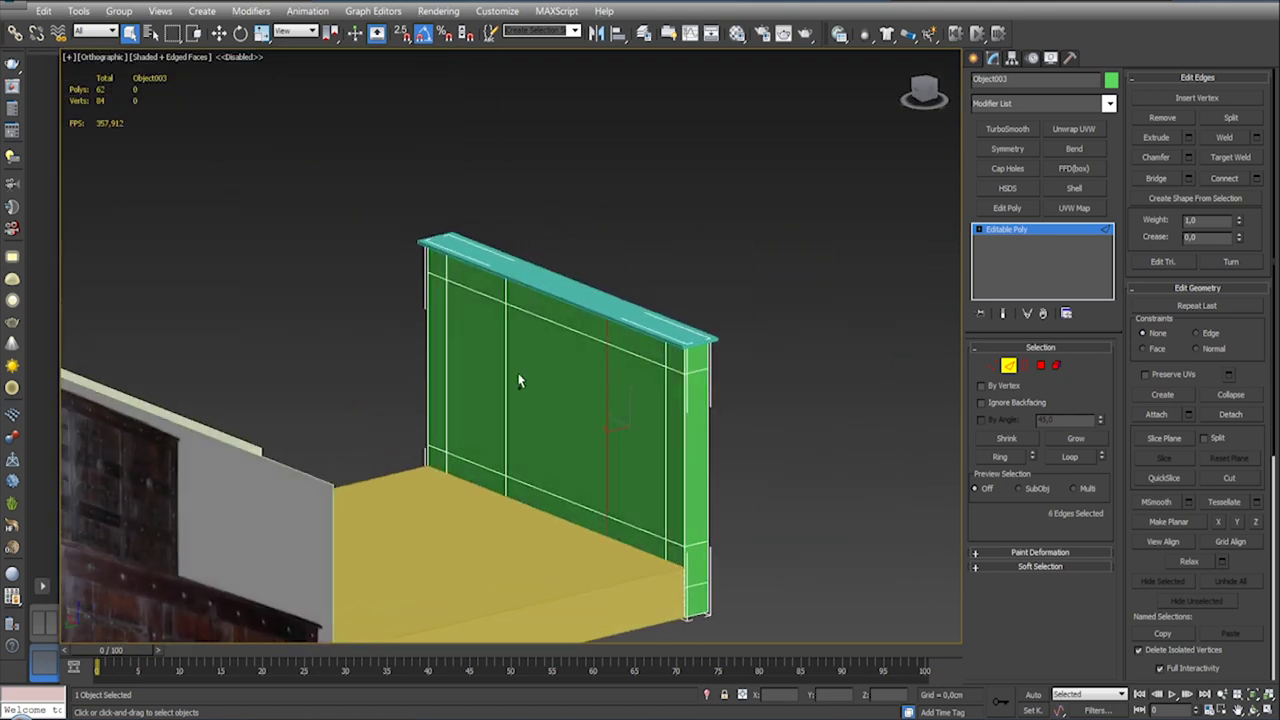
ctrl+double_click(506, 368)
alt+middle_drag(777, 415, 608, 411)
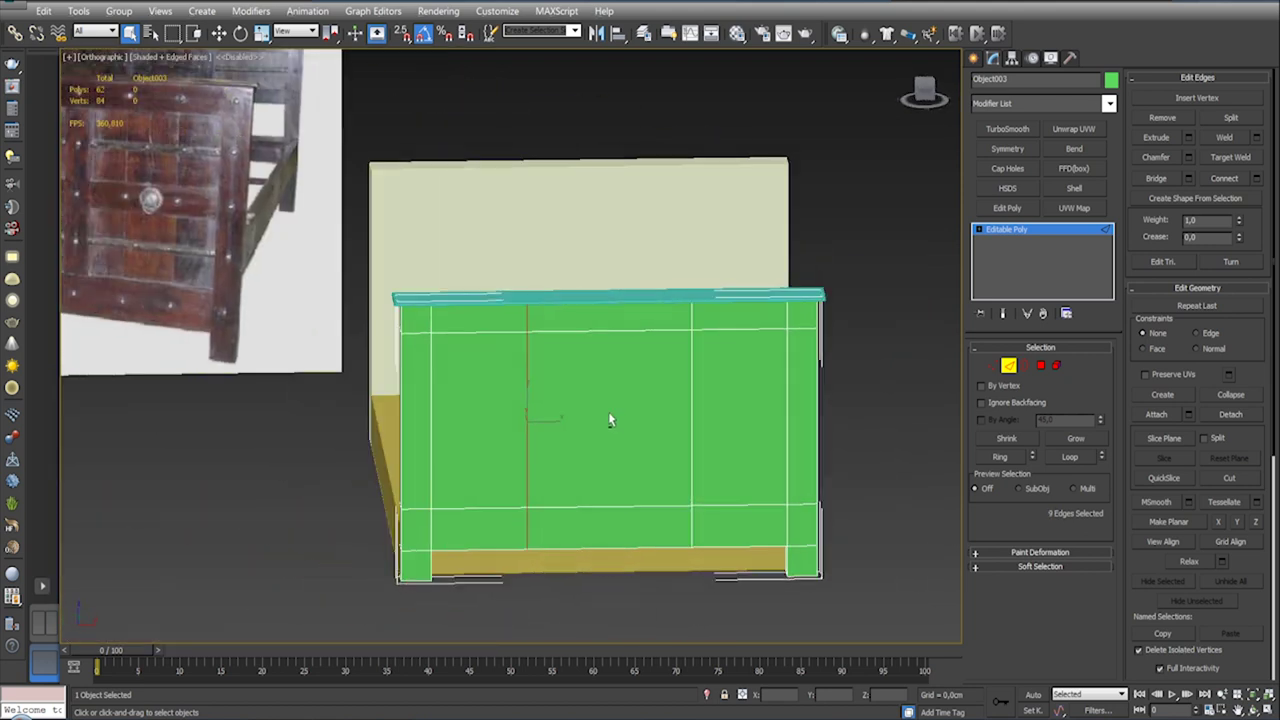
ctrl+click(692, 414)
ctrl+double_click(692, 414)
Step: Check the footboard's right side and switch to Polygon level
scroll(692, 414, down, 3)
mouse_move(692, 414)
alt+middle_down()
mouse_move(707, 445)
mouse_move(665, 467)
alt+middle_up()
scroll(579, 437, up, 3)
scroll(579, 437, down, 3)
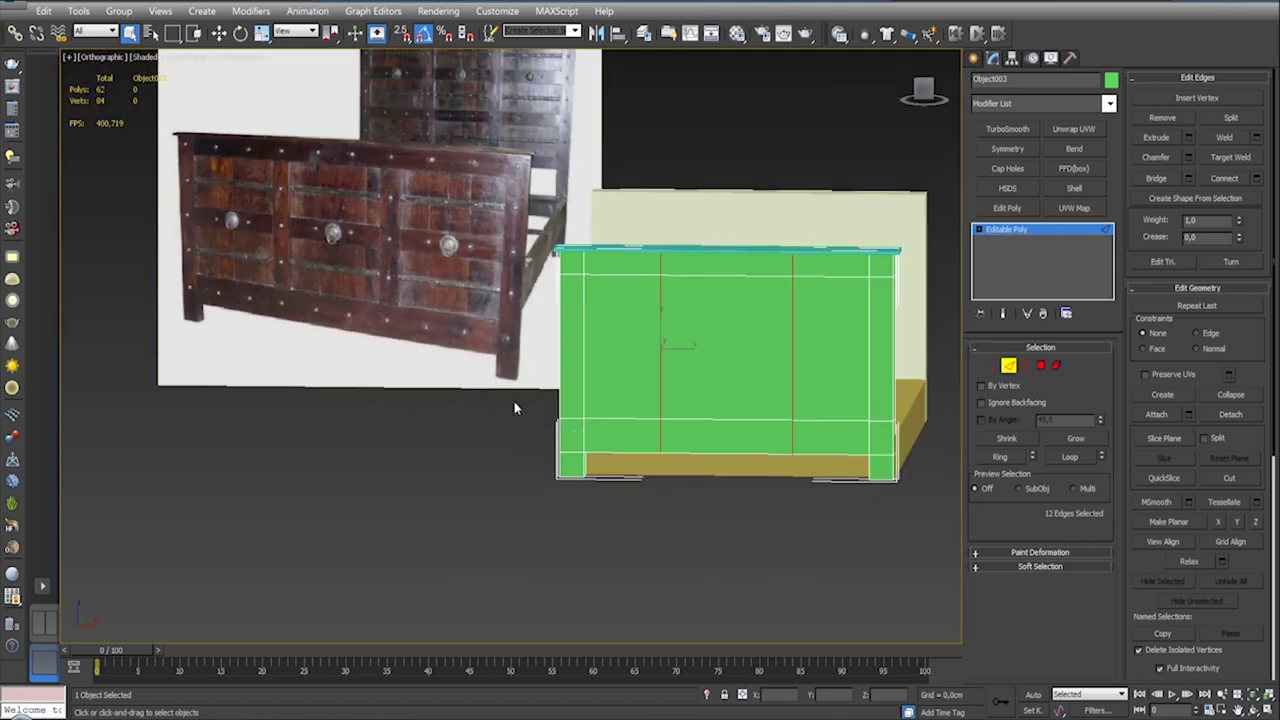
scroll(484, 325, up, 3)
scroll(484, 325, down, 1)
mouse_move(484, 330)
alt+middle_down()
mouse_move(677, 414)
mouse_move(577, 391)
alt+middle_up()
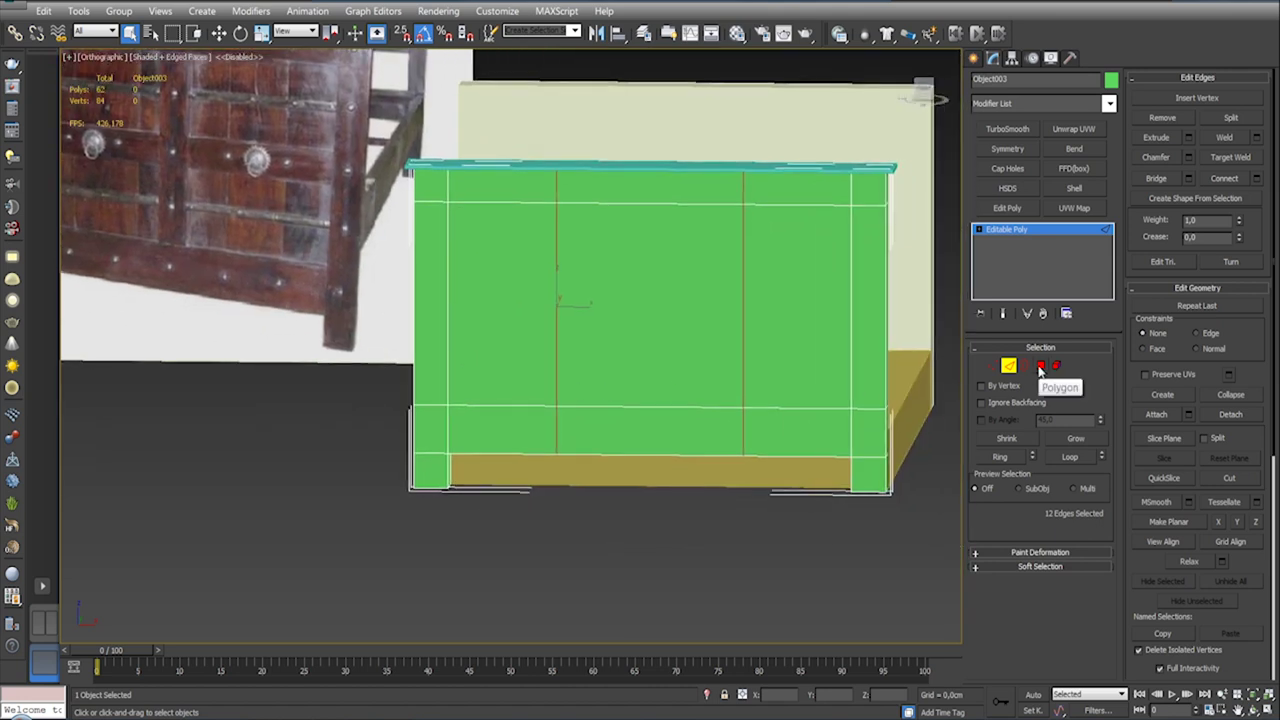
click(1040, 370)
scroll(700, 420, down, 3)
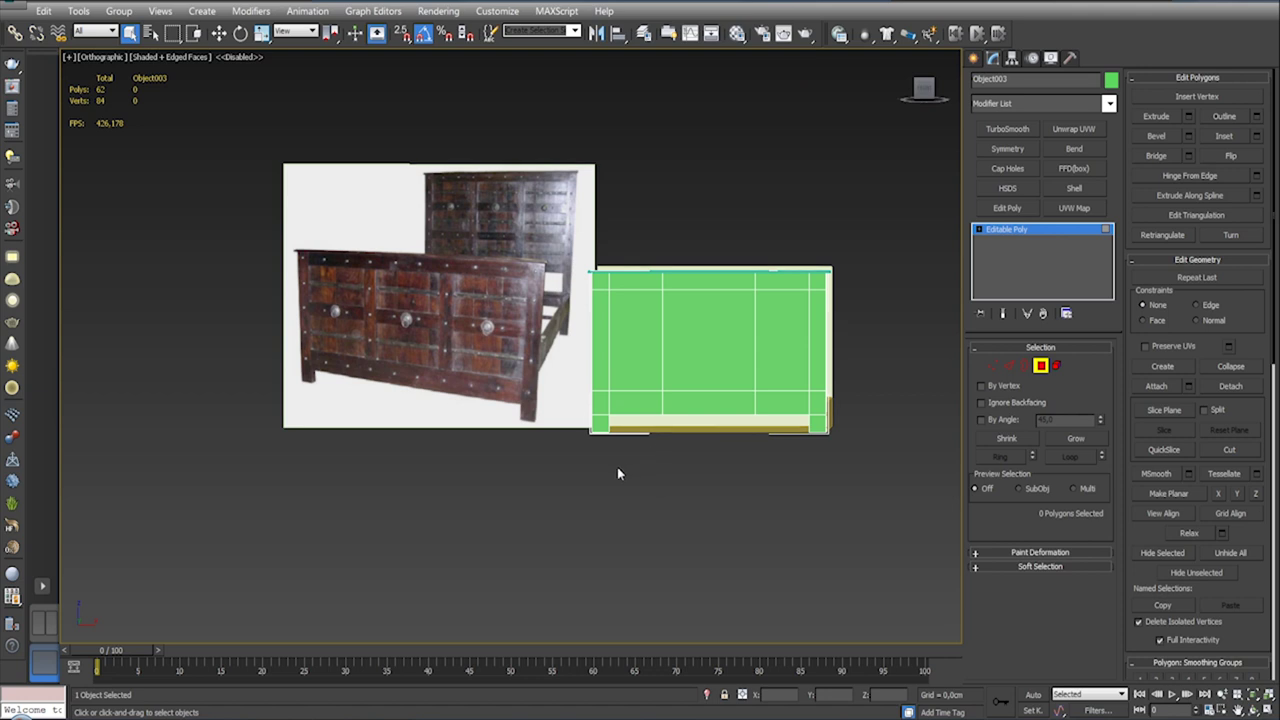
Step: Detach the bottom row of panel faces as Object005
drag(652, 440, 784, 405)
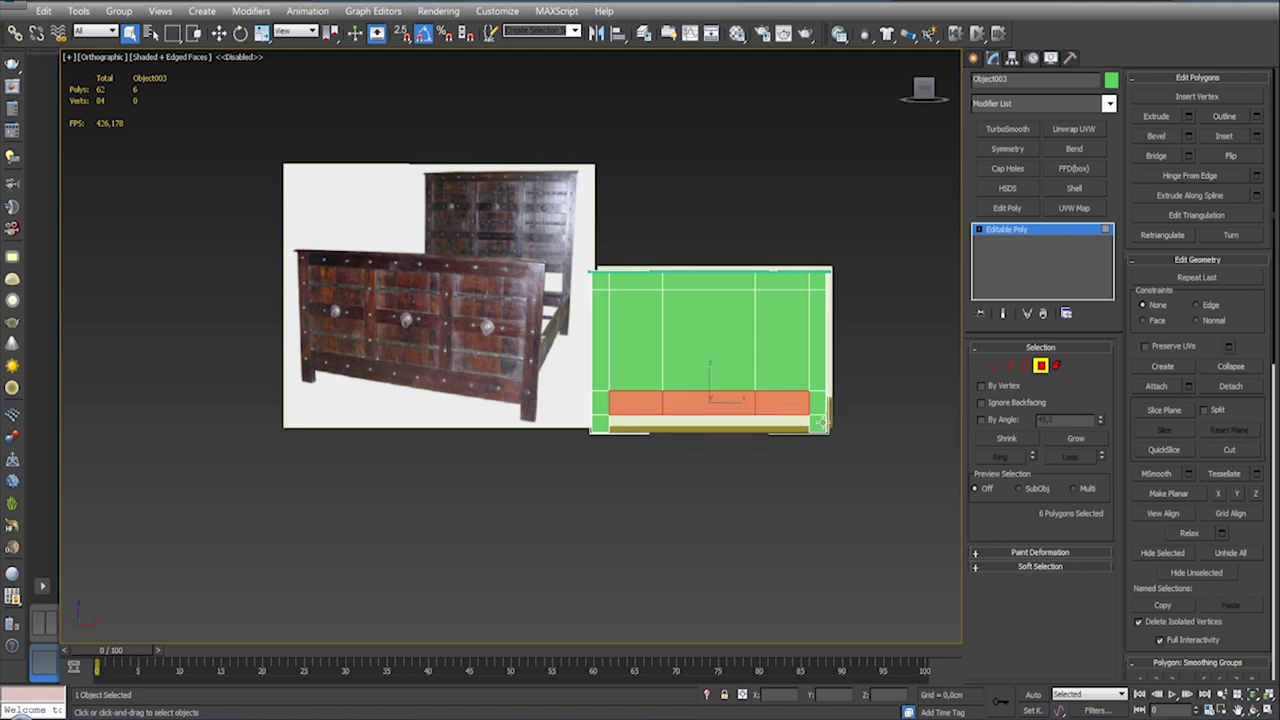
click(1242, 388)
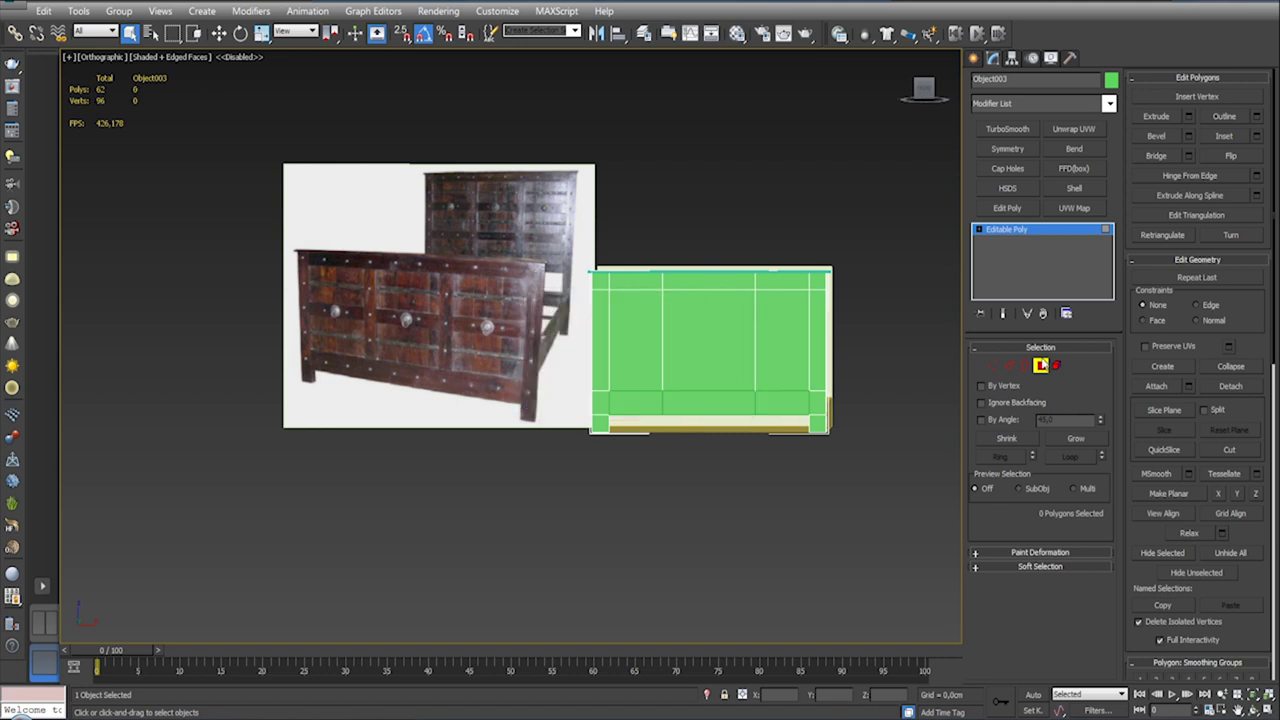
click(1040, 365)
Step: Colour the detached bottom strip Object005 blue
click(794, 397)
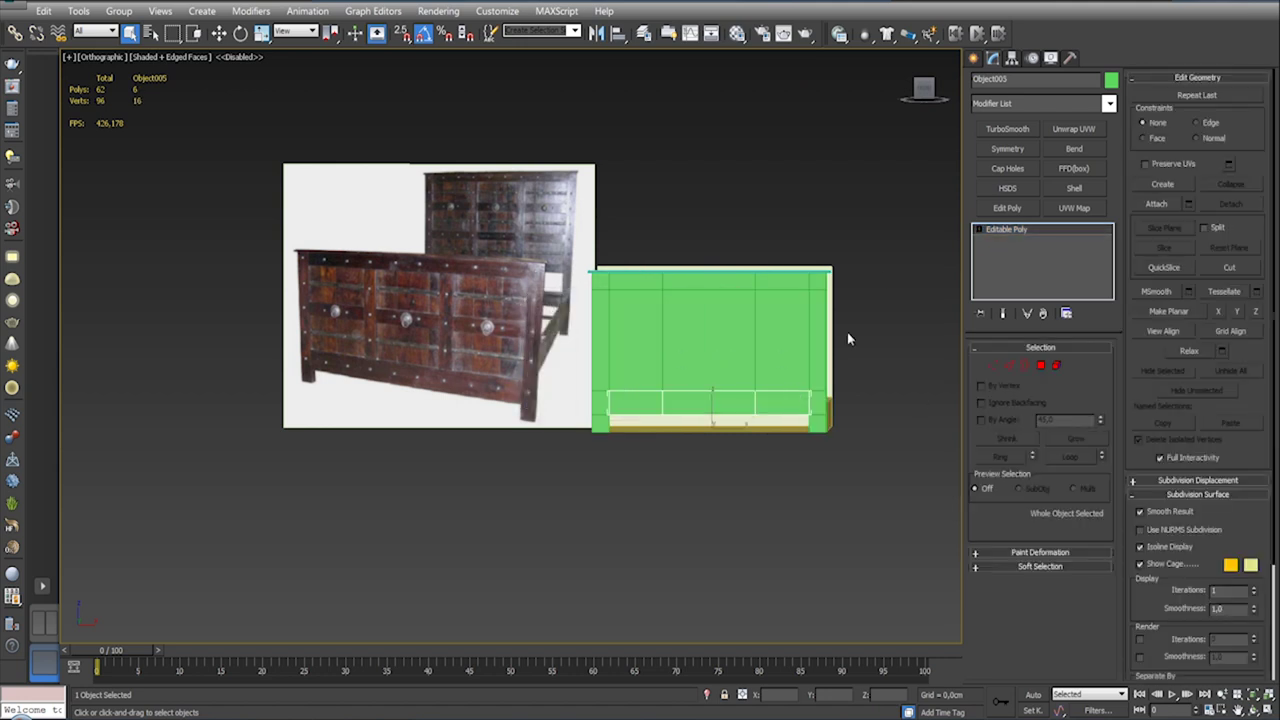
click(1112, 80)
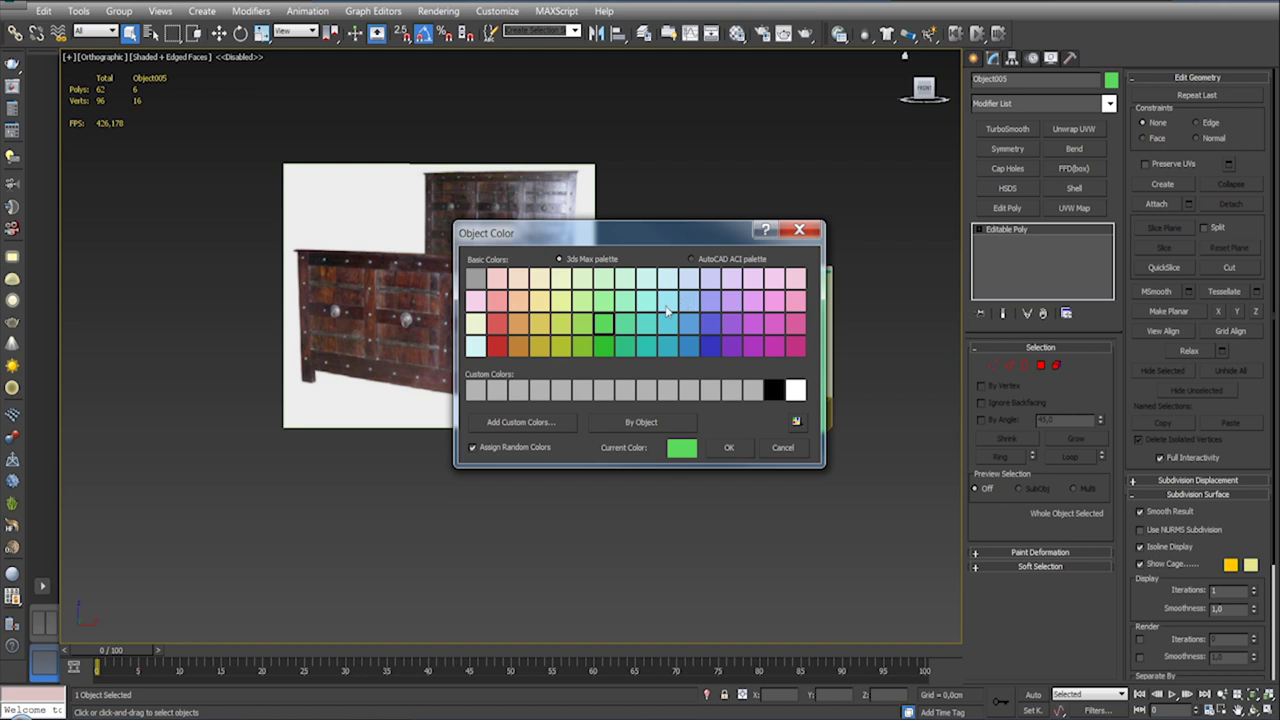
click(688, 344)
click(749, 444)
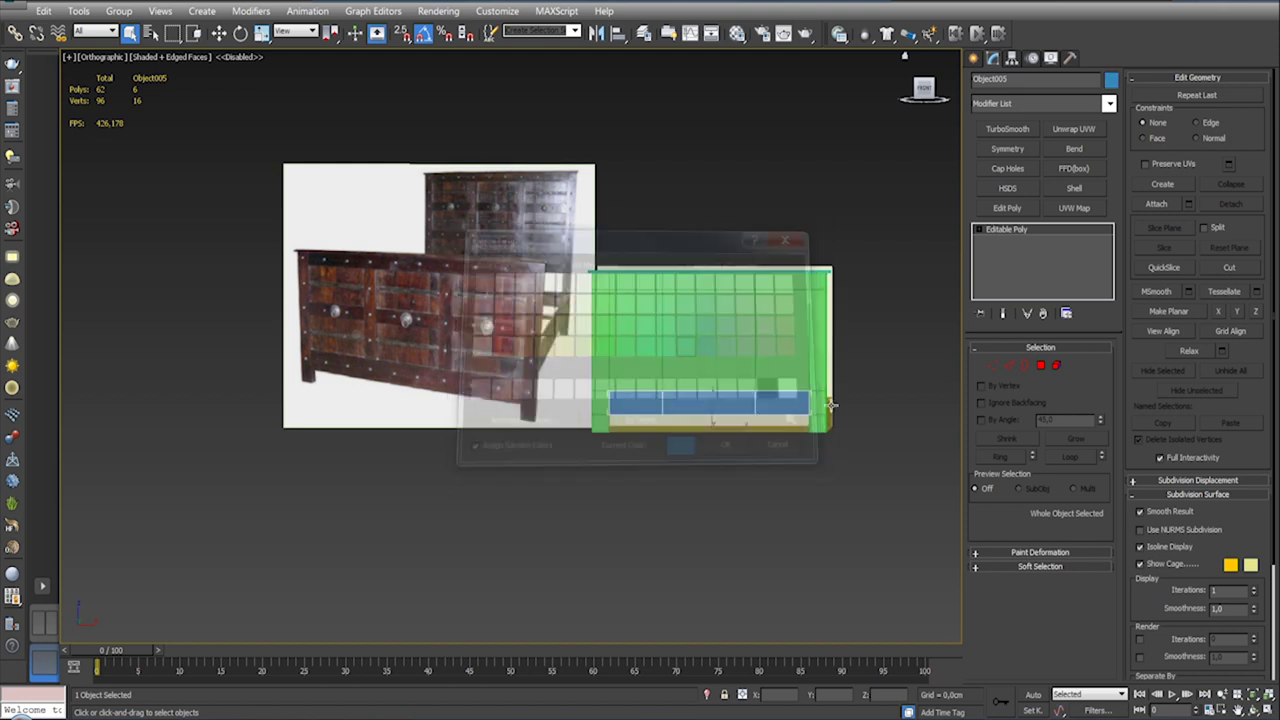
alt+middle_drag(849, 404, 893, 362)
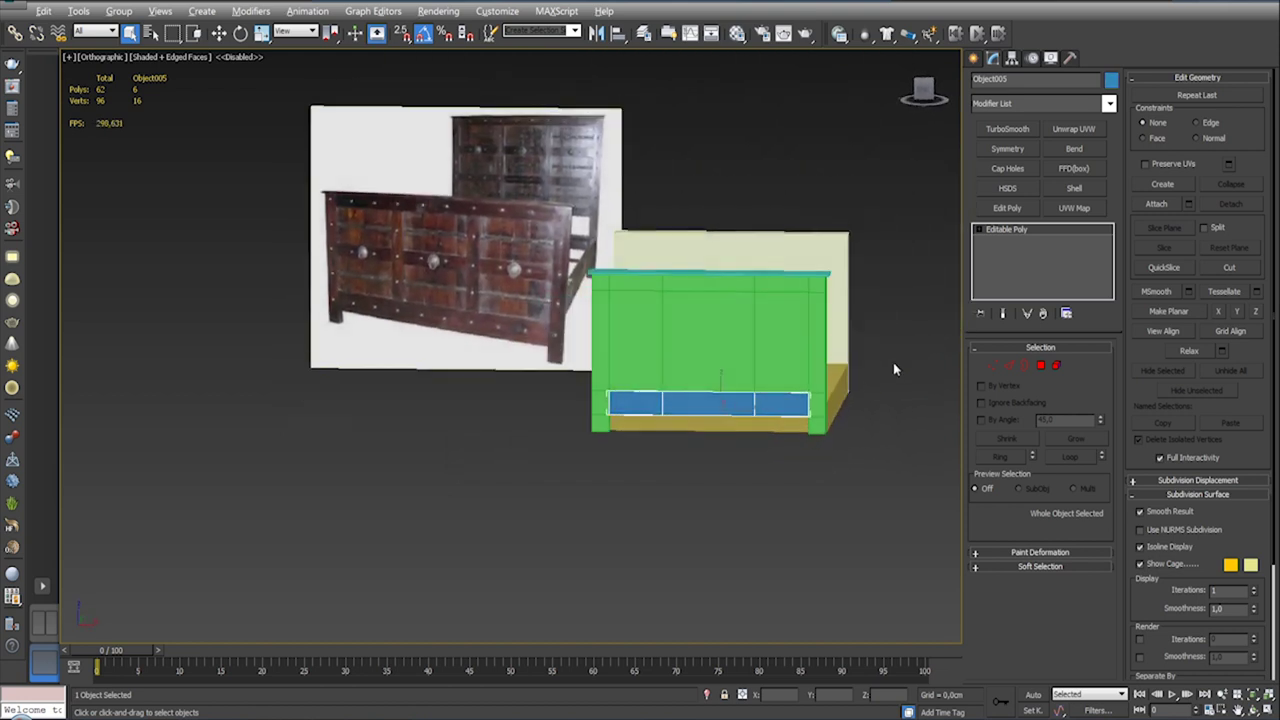
scroll(656, 315, up, 5)
scroll(700, 312, down, 2)
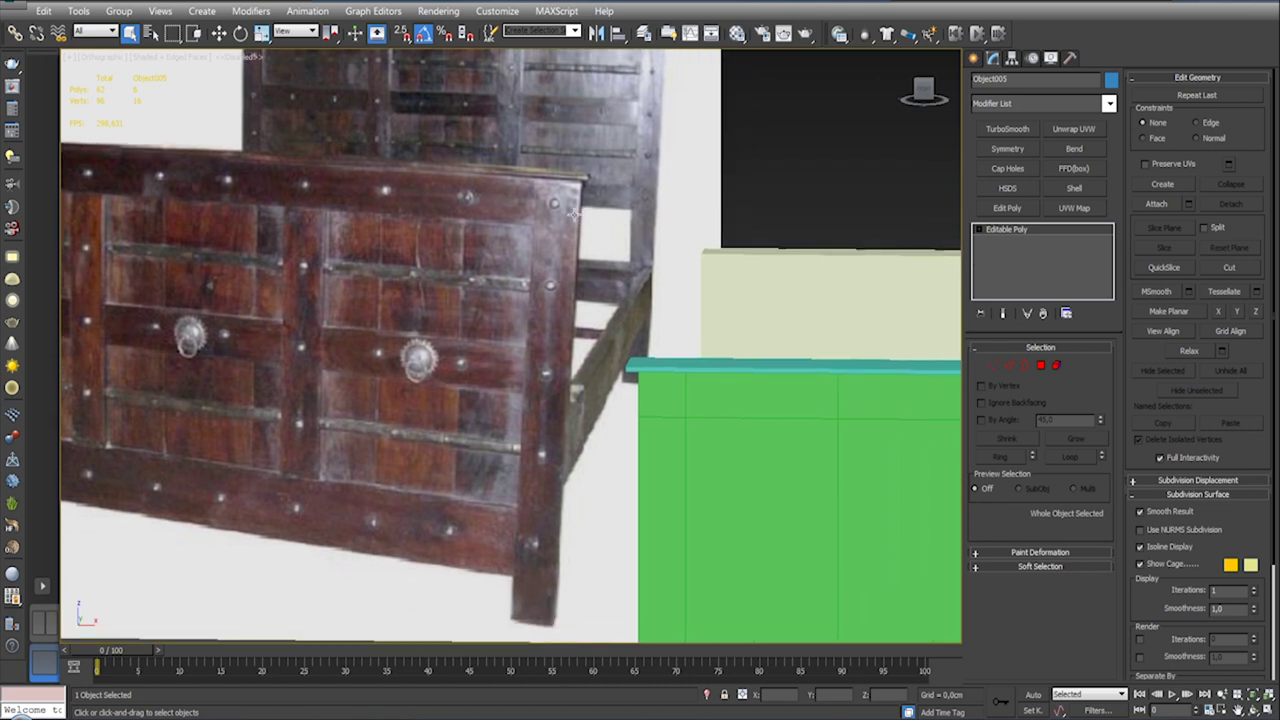
scroll(718, 311, down, 2)
scroll(680, 312, up, 2)
key(f)
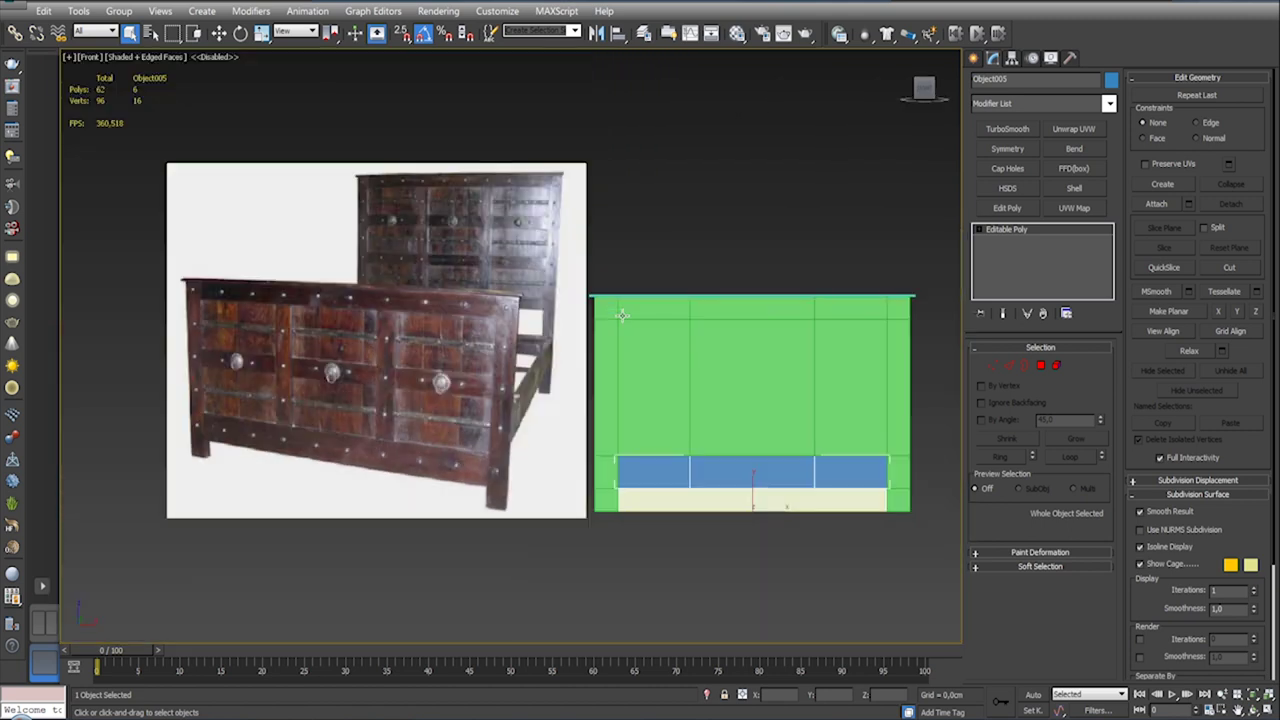
scroll(564, 302, up, 1)
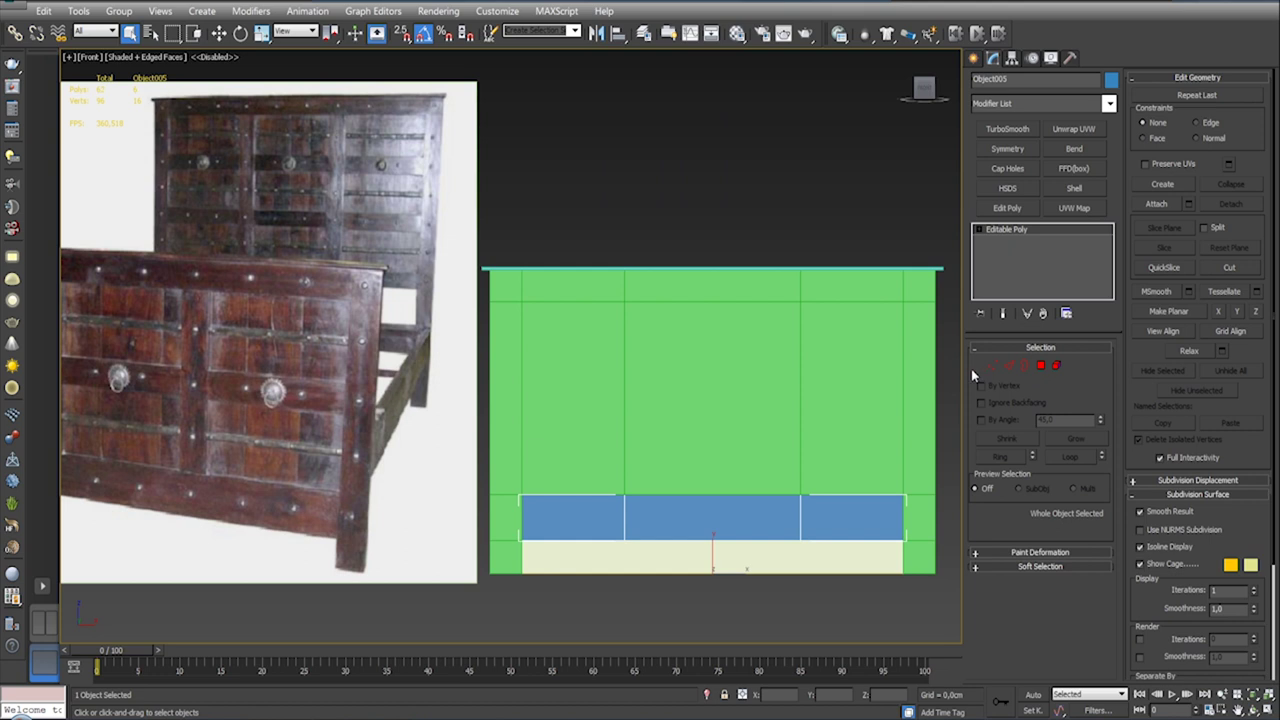
click(775, 348)
click(1040, 365)
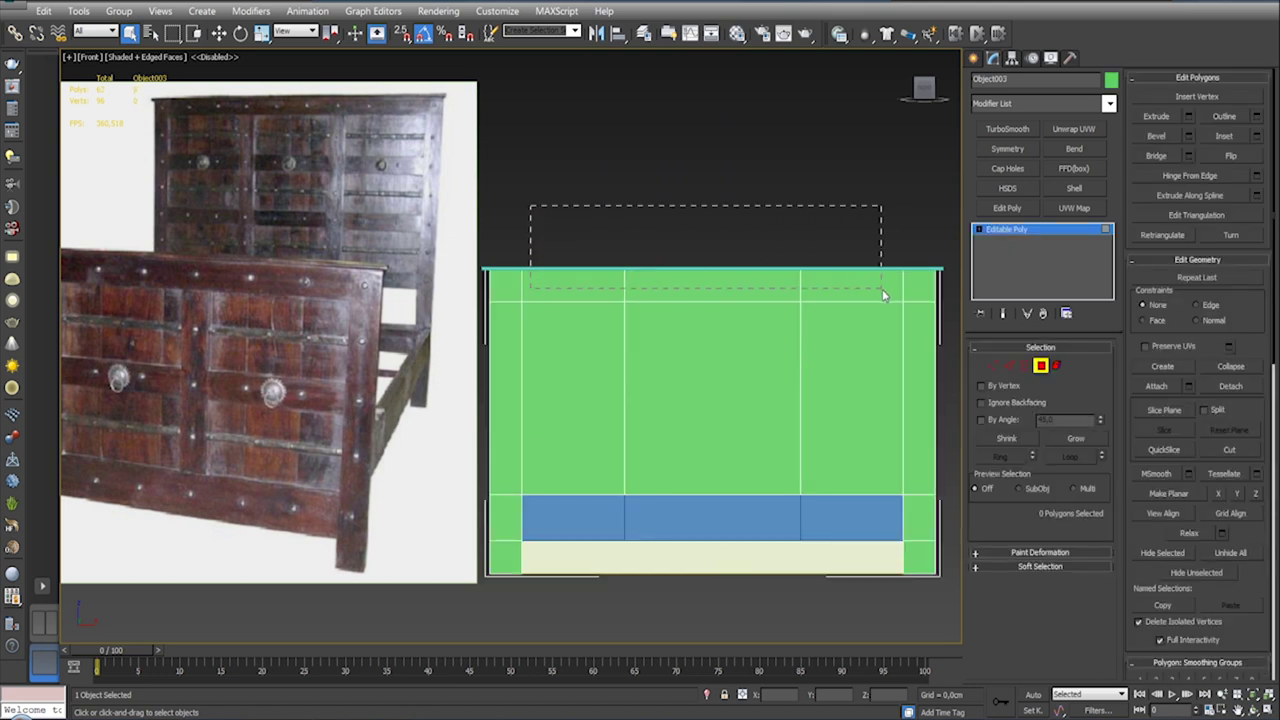
drag(892, 290, 882, 289)
click(1252, 387)
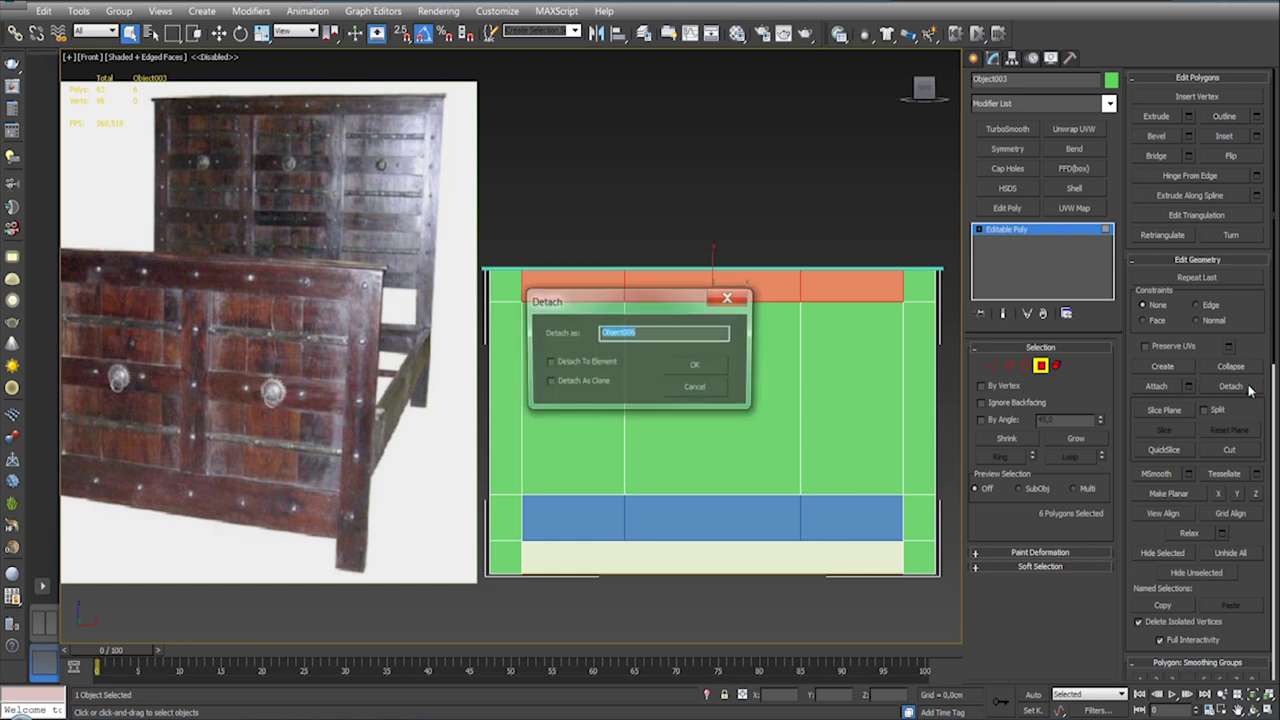
click(690, 373)
click(1040, 365)
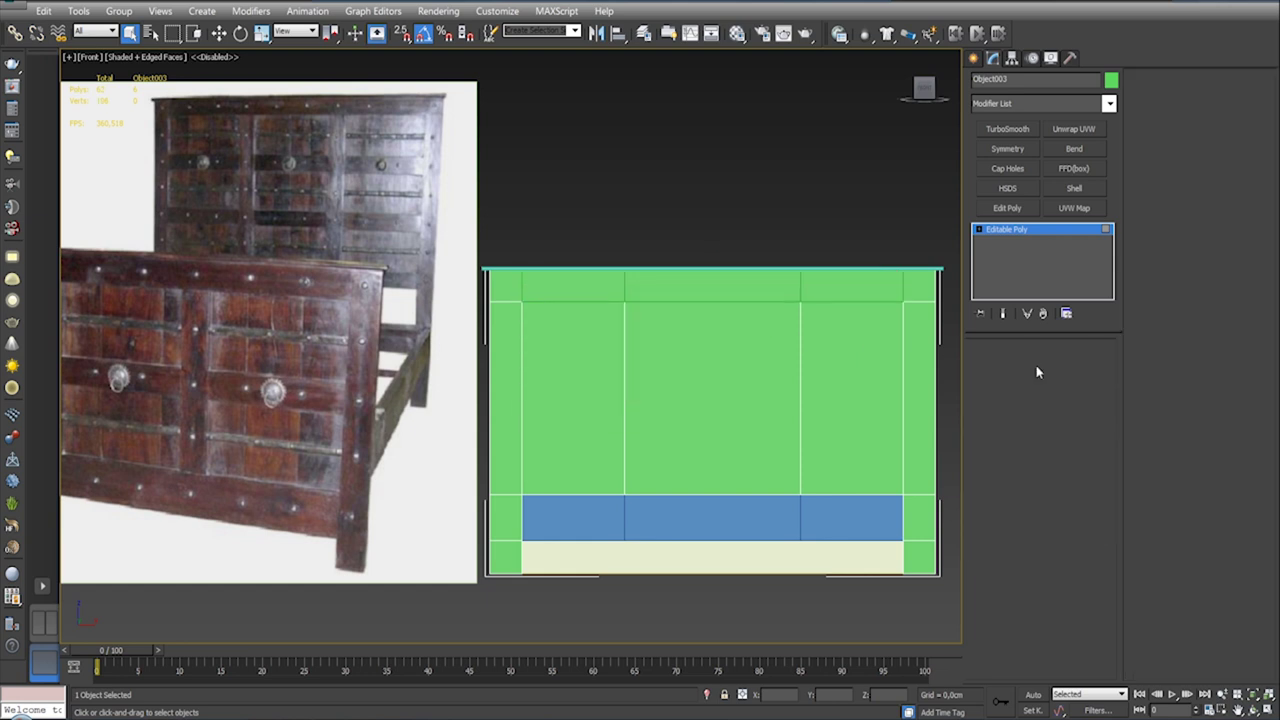
click(1111, 80)
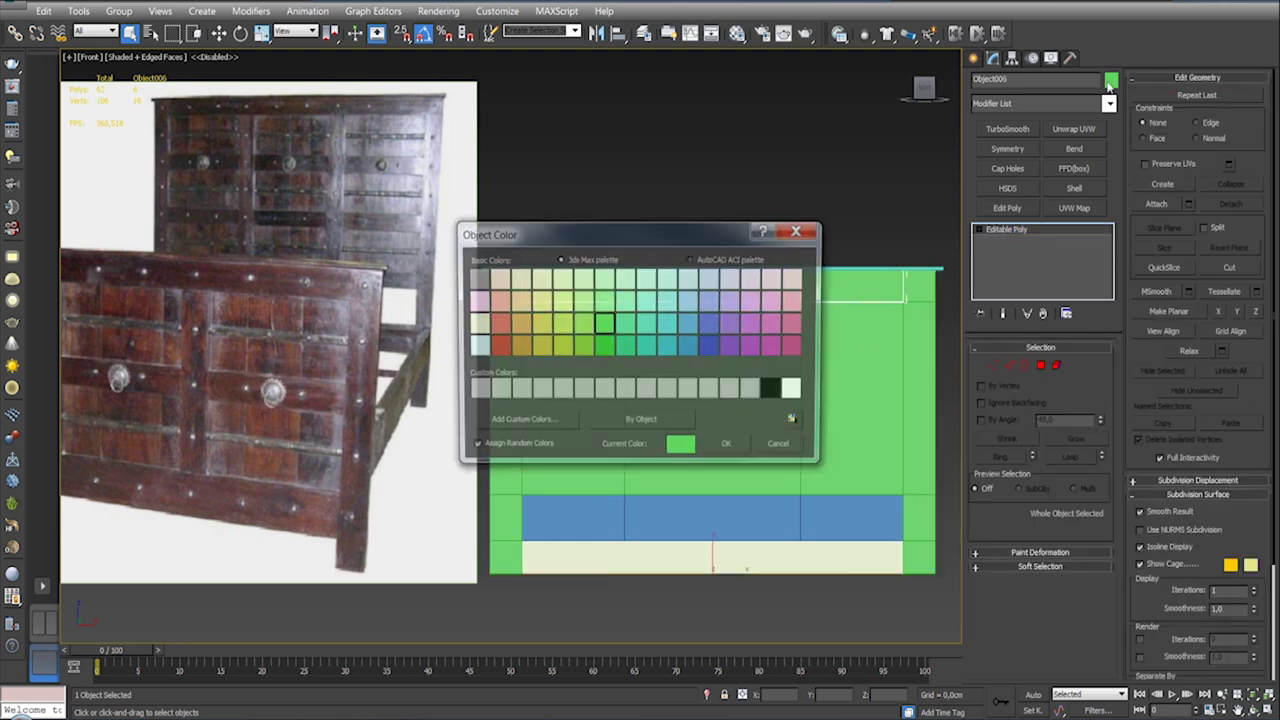
click(524, 330)
click(729, 447)
mouse_move(729, 447)
alt+middle_down()
mouse_move(730, 358)
mouse_move(684, 291)
alt+middle_up()
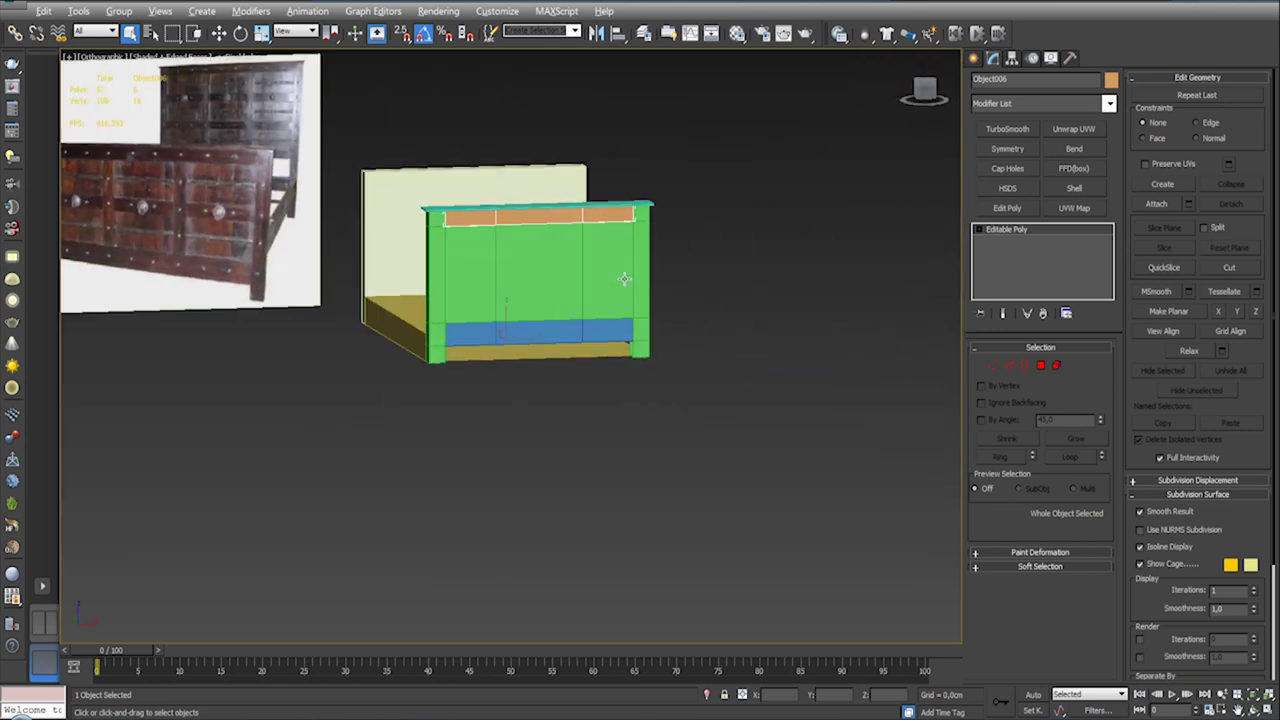
key(f)
scroll(683, 289, up, 3)
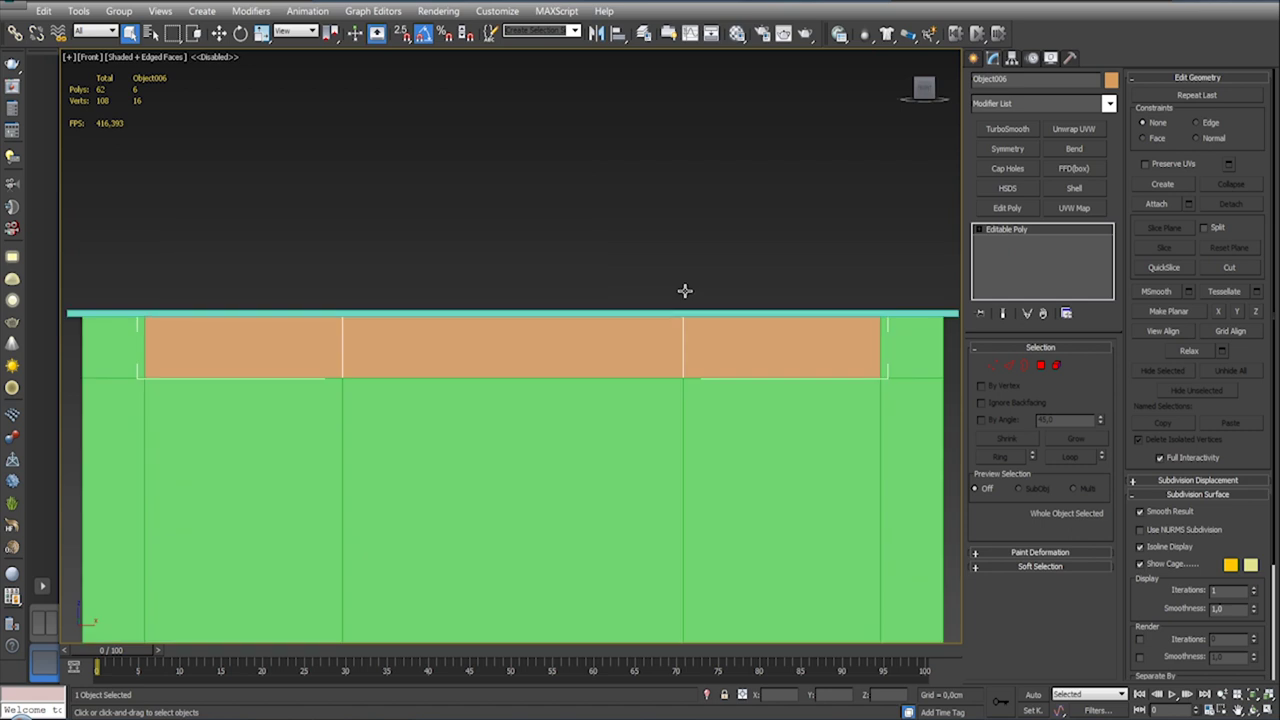
scroll(689, 289, down, 3)
scroll(717, 248, down, 2)
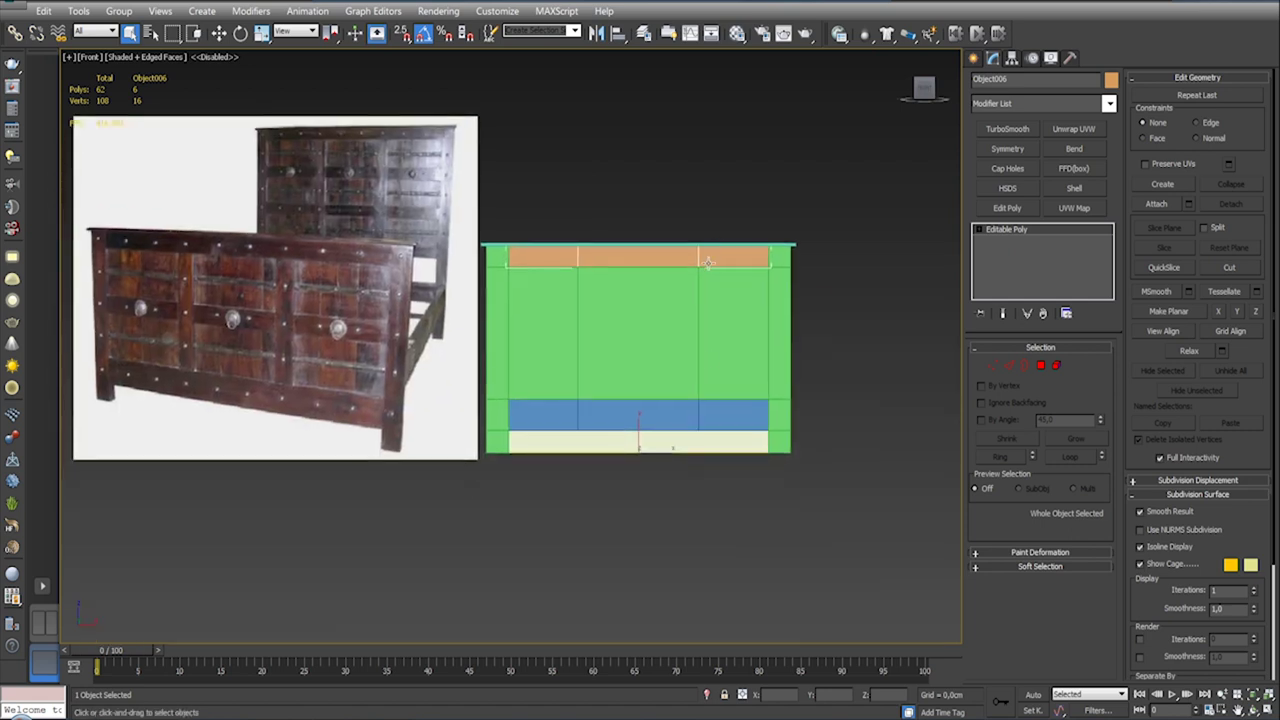
scroll(706, 372, up, 1)
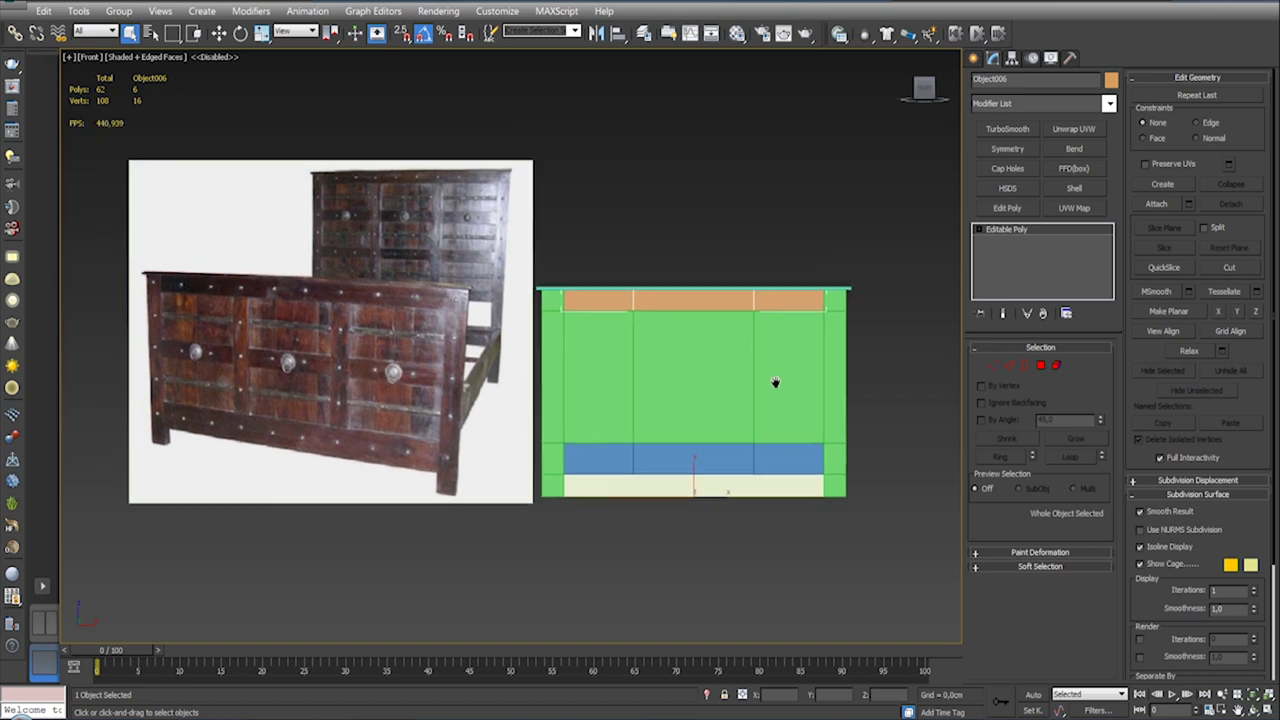
scroll(466, 349, up, 4)
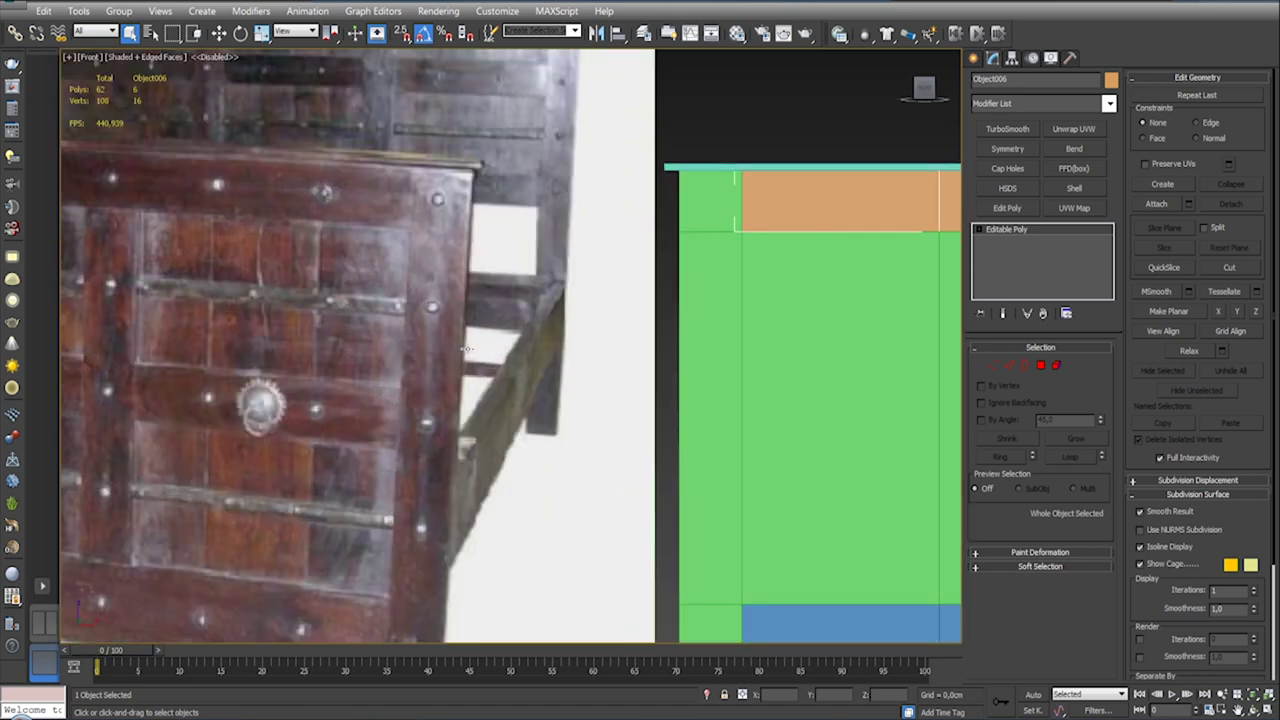
scroll(466, 349, down, 5)
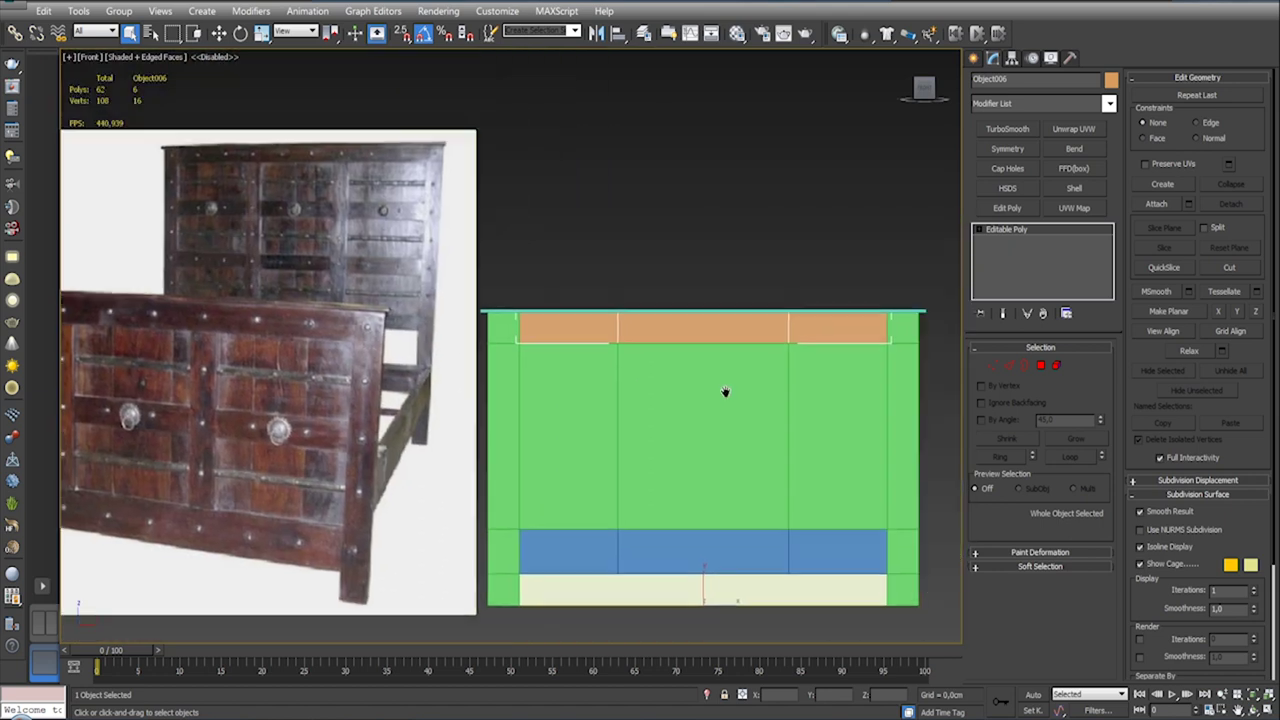
Step: Remove the four vertical edges dividing the orange top rail Object006
click(1008, 366)
click(1163, 119)
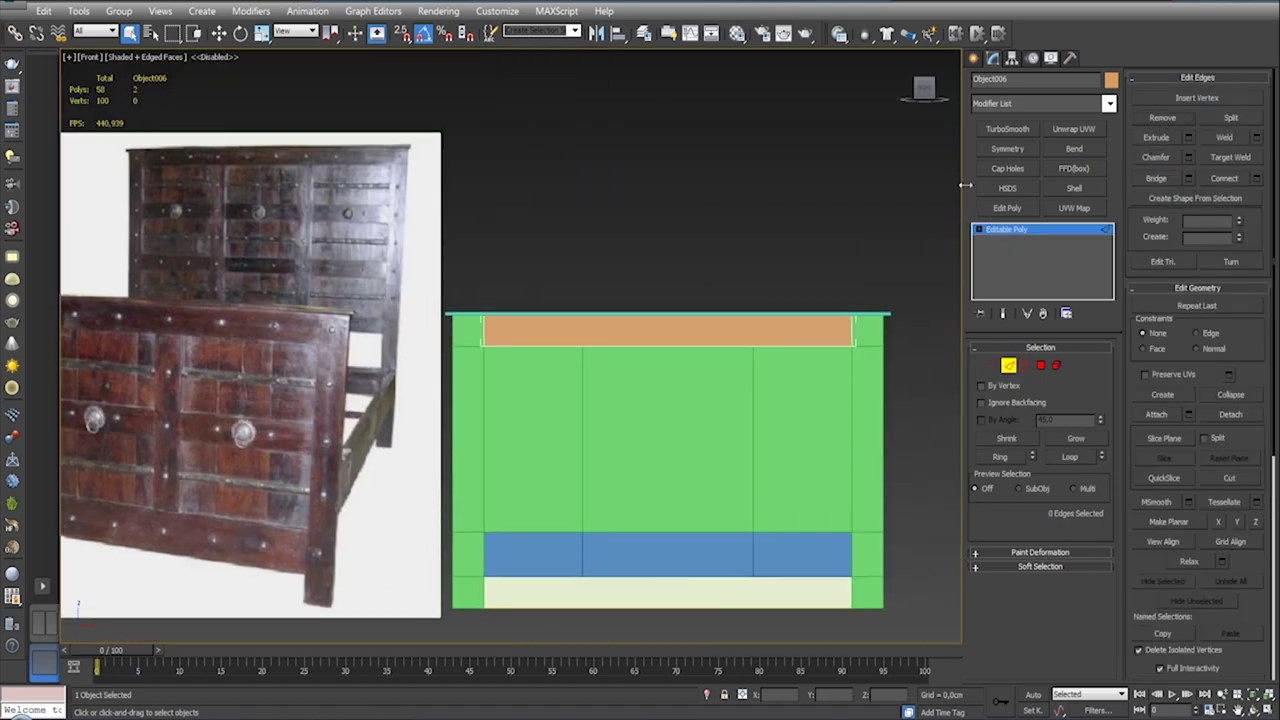
mouse_move(858, 356)
alt+middle_down()
mouse_move(802, 347)
mouse_move(643, 434)
alt+middle_up()
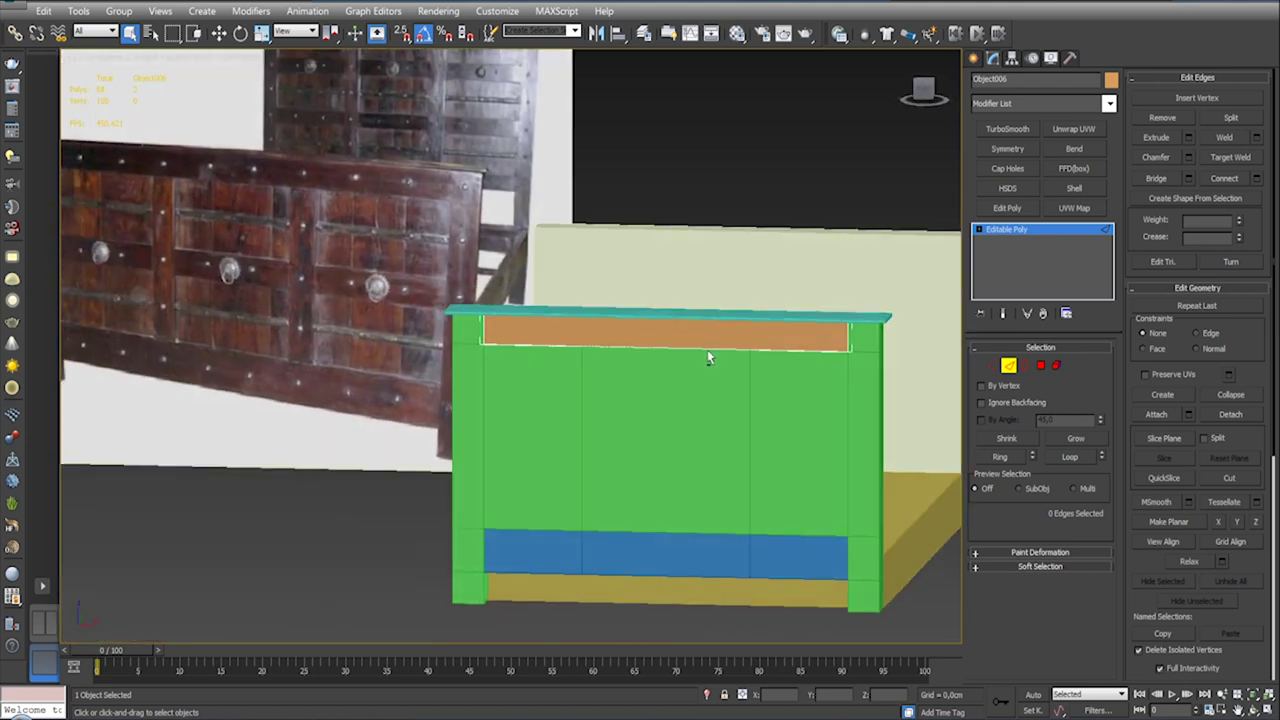
click(1010, 366)
Step: Remove the four vertical edges from the blue bottom rail Object005, then select Object003
click(857, 420)
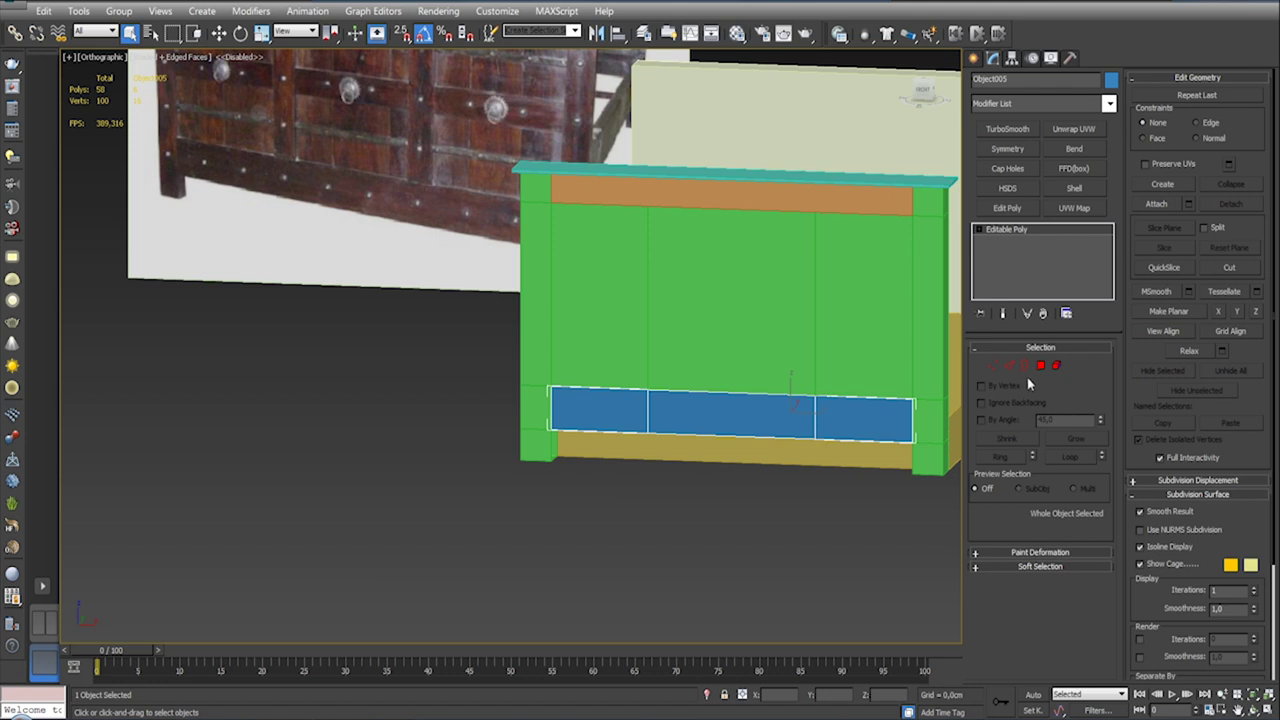
click(1008, 367)
click(1168, 118)
mouse_move(940, 380)
alt+middle_down()
mouse_move(774, 358)
mouse_move(758, 380)
mouse_move(682, 360)
alt+middle_up()
scroll(770, 365, down, 2)
scroll(682, 360, up, 2)
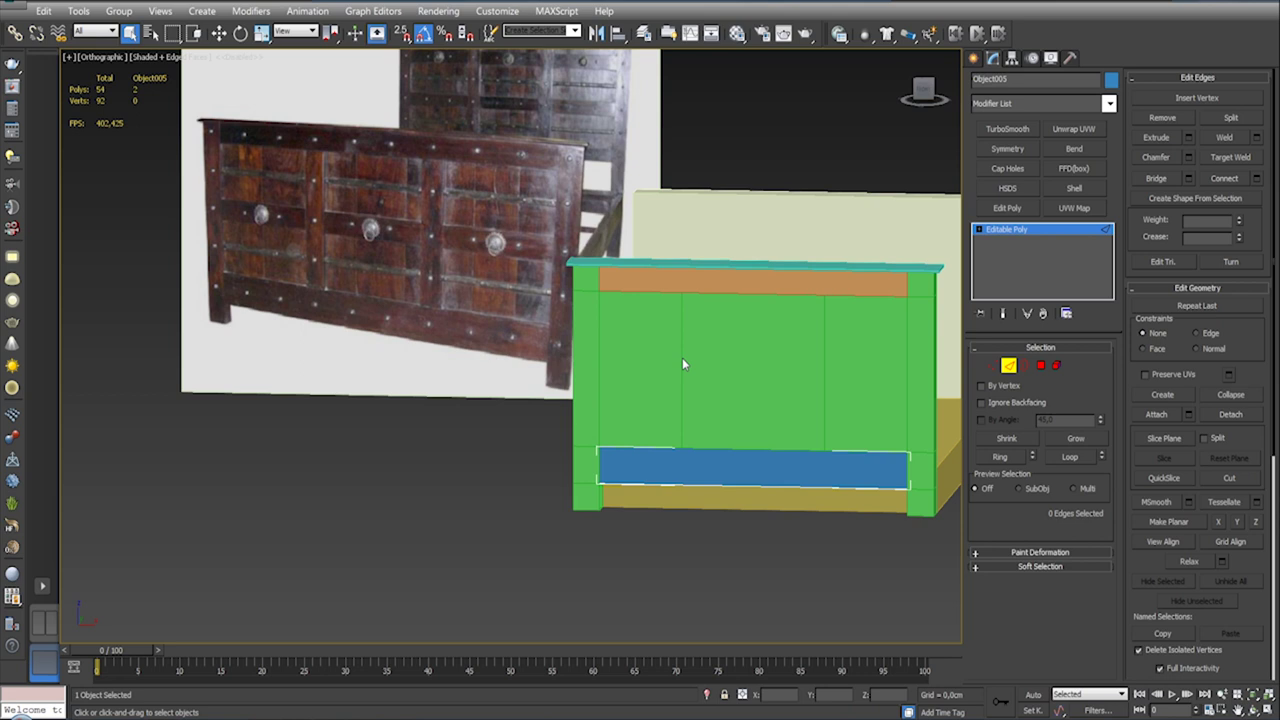
click(1009, 365)
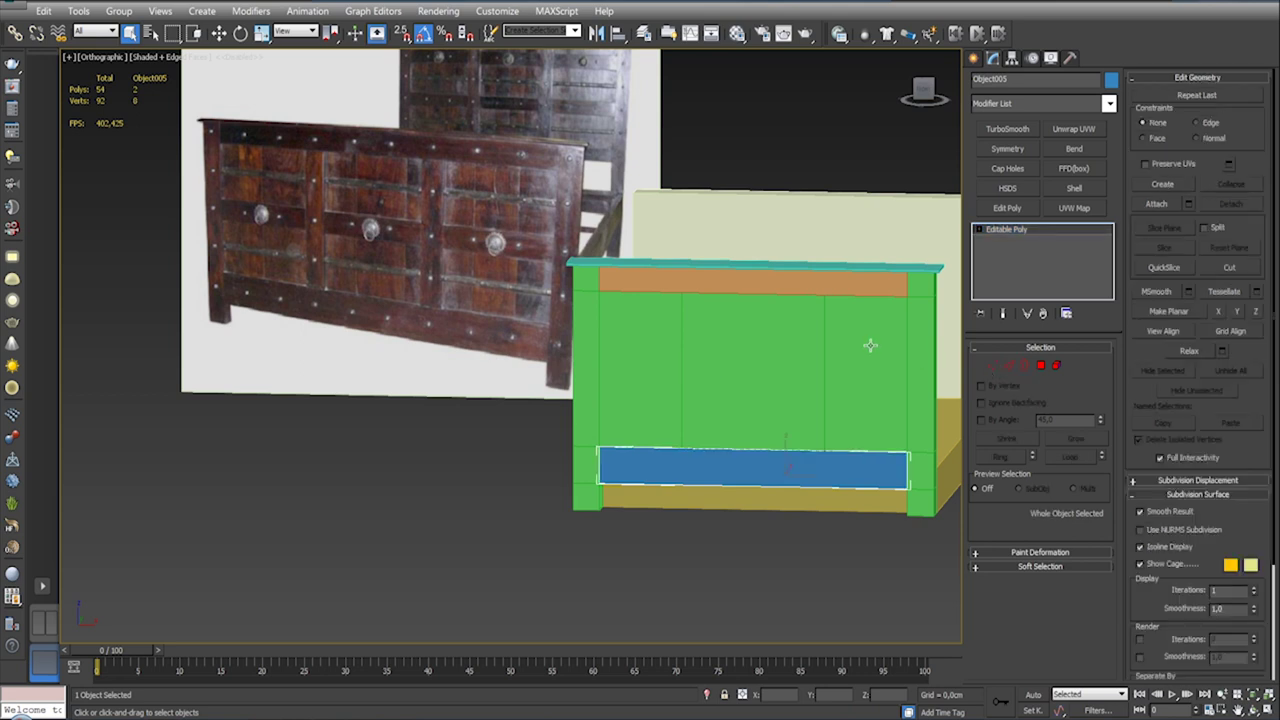
click(870, 345)
Step: Detach the six centre panel faces of the green frame as Object007
key(f)
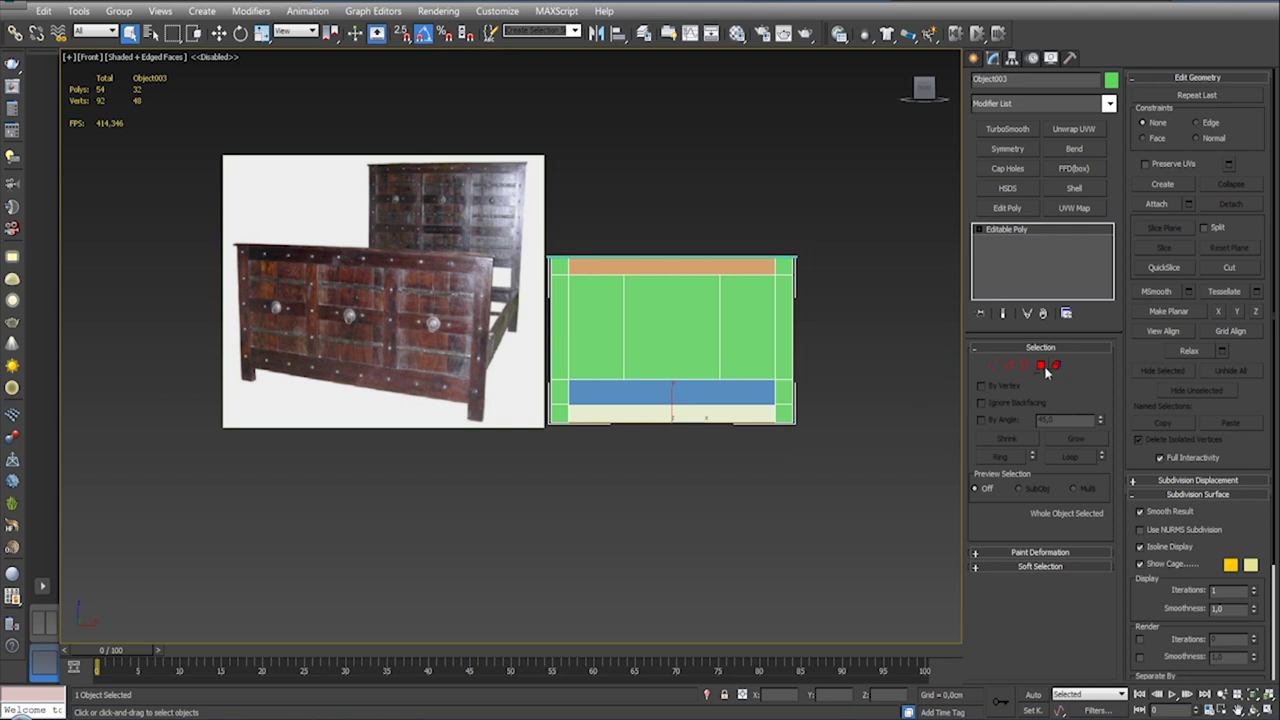
click(1041, 366)
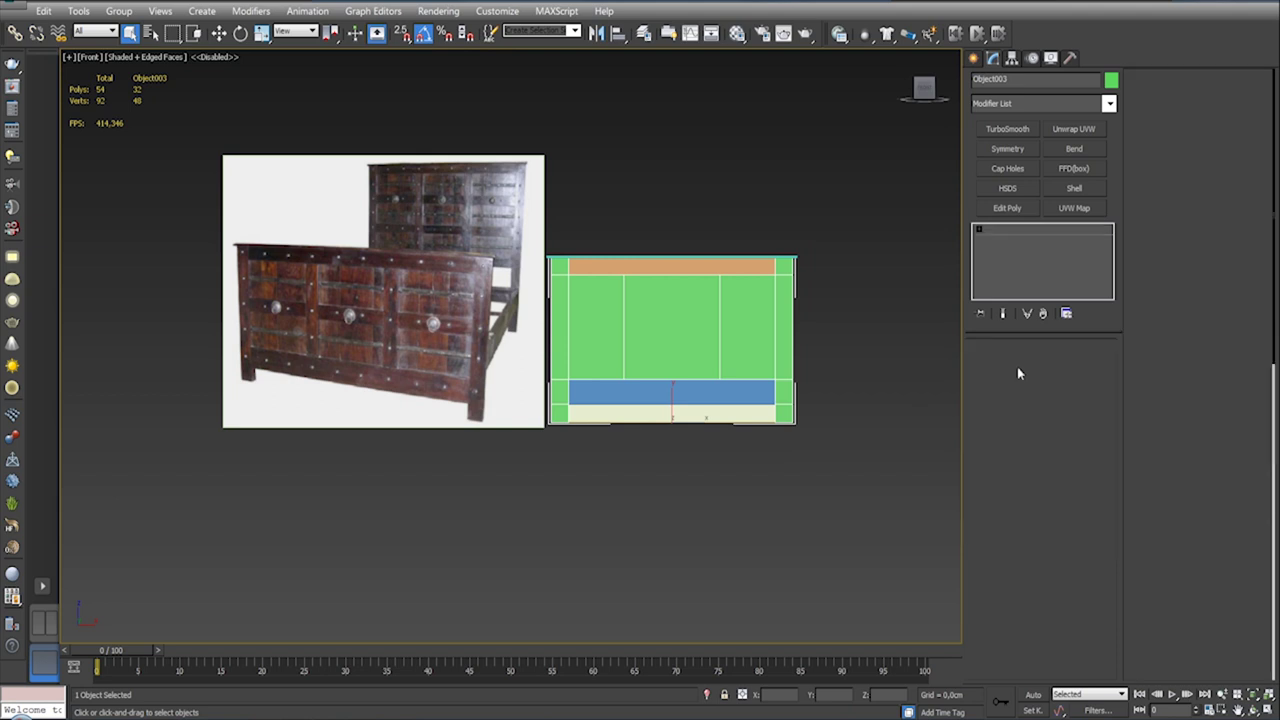
drag(587, 240, 621, 325)
drag(731, 335, 744, 336)
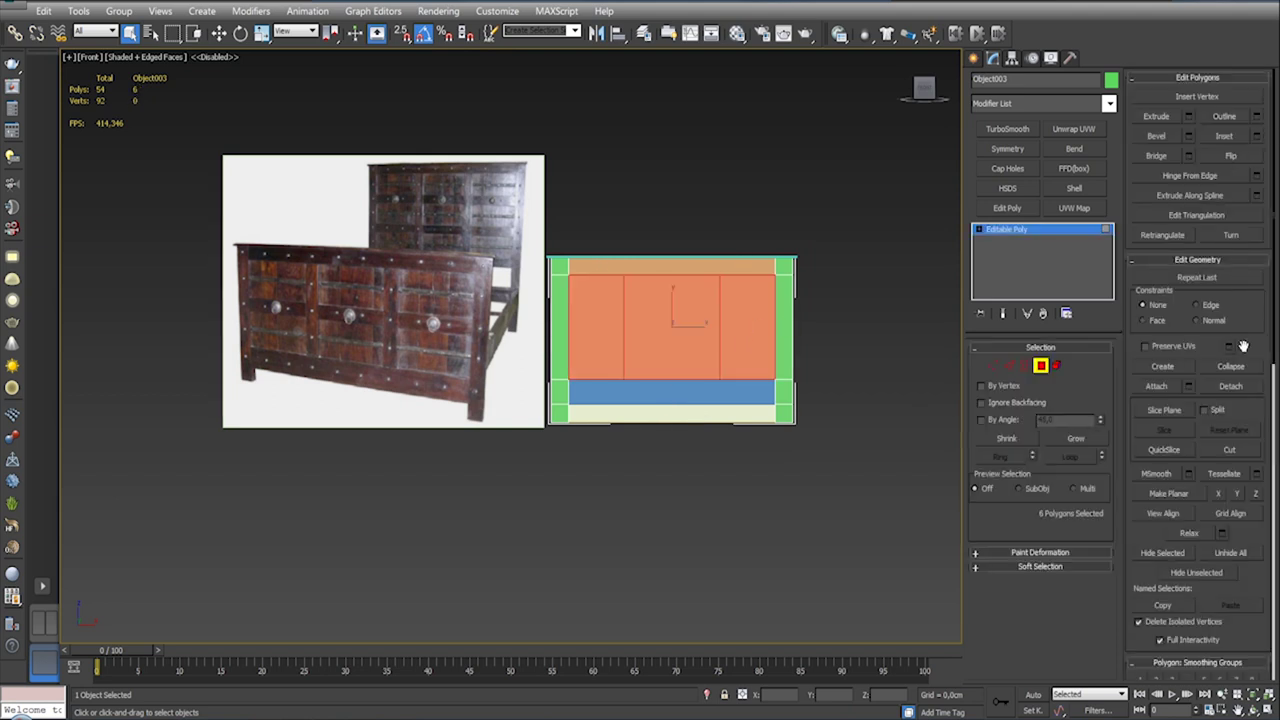
click(1240, 387)
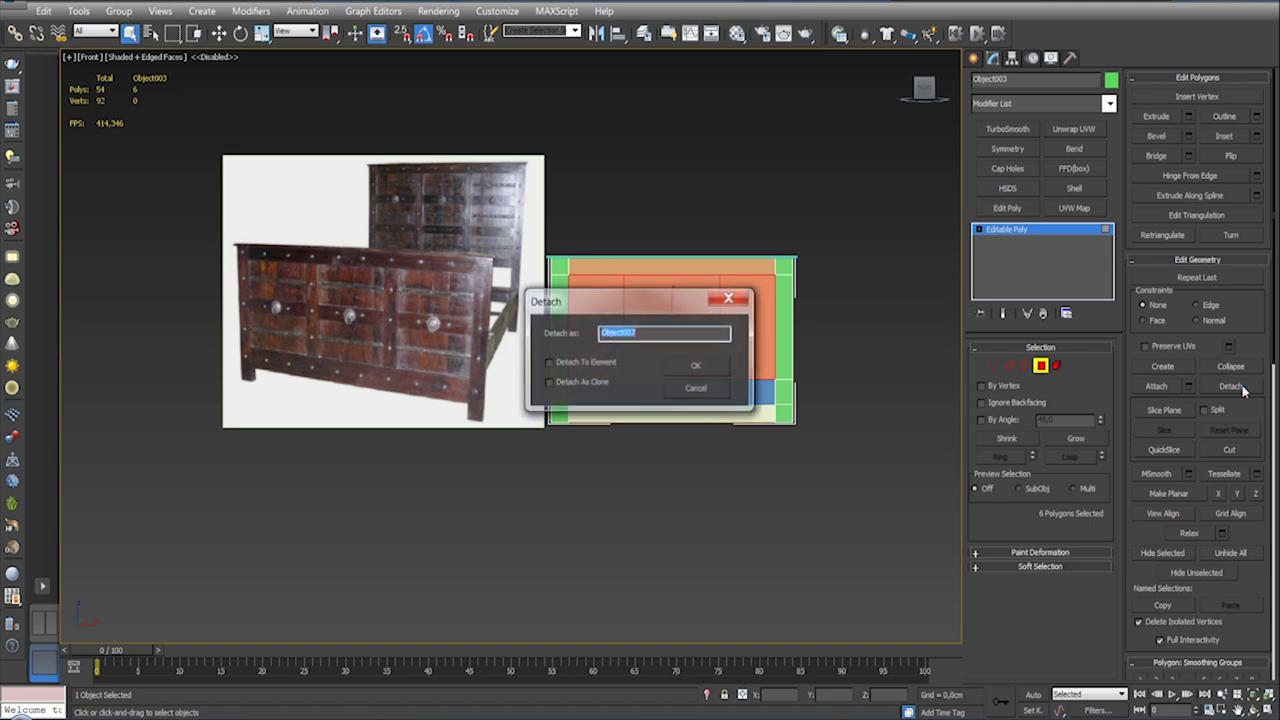
click(696, 370)
click(1041, 366)
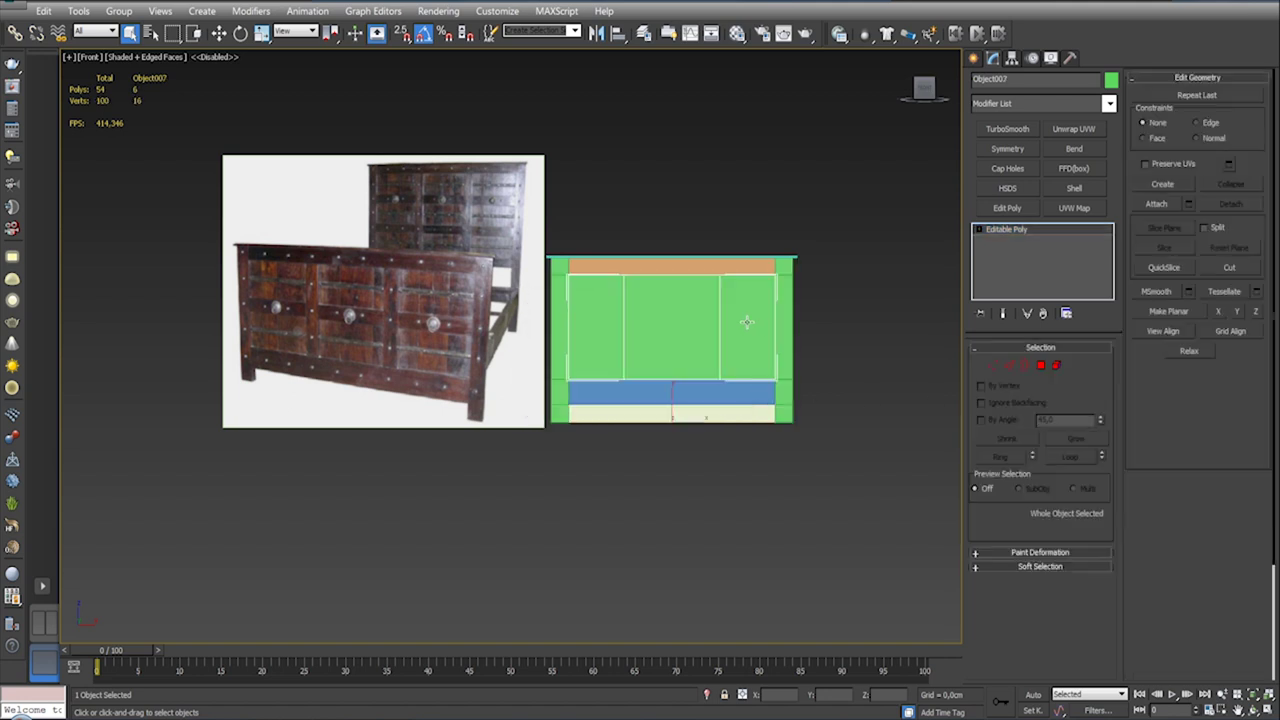
Step: Colour the new centre panel Object007 red
click(1111, 80)
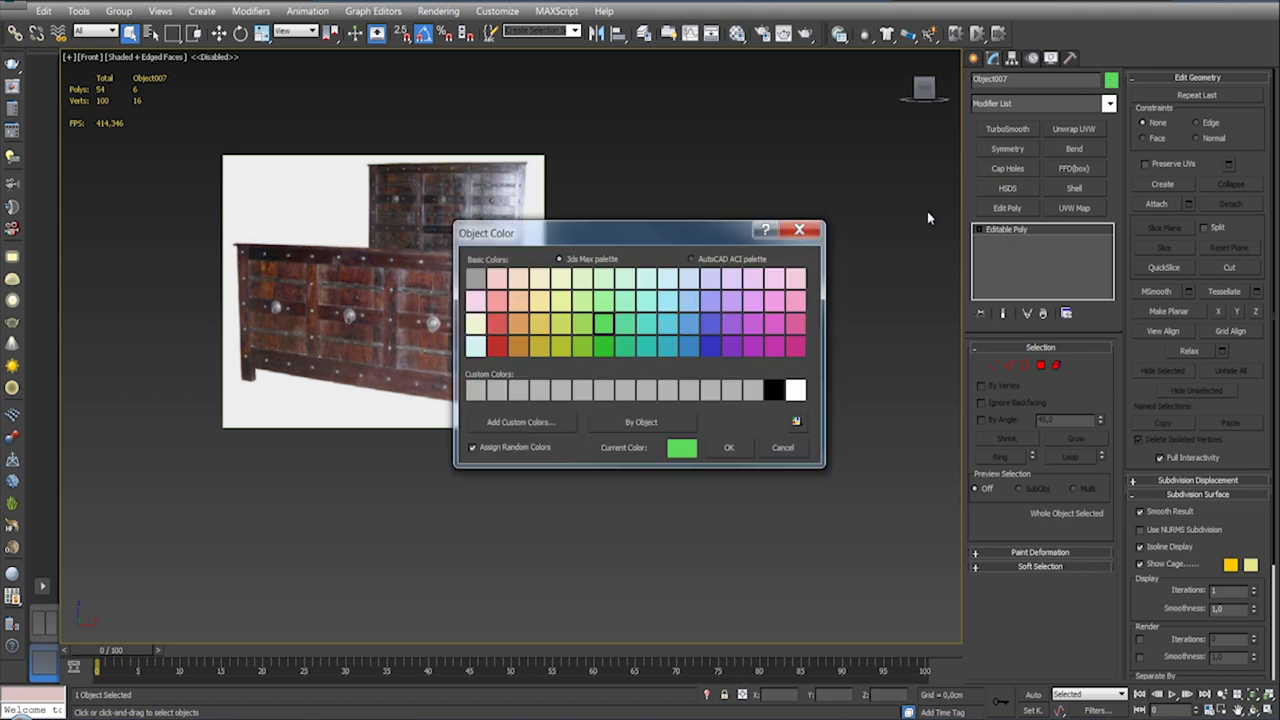
click(493, 322)
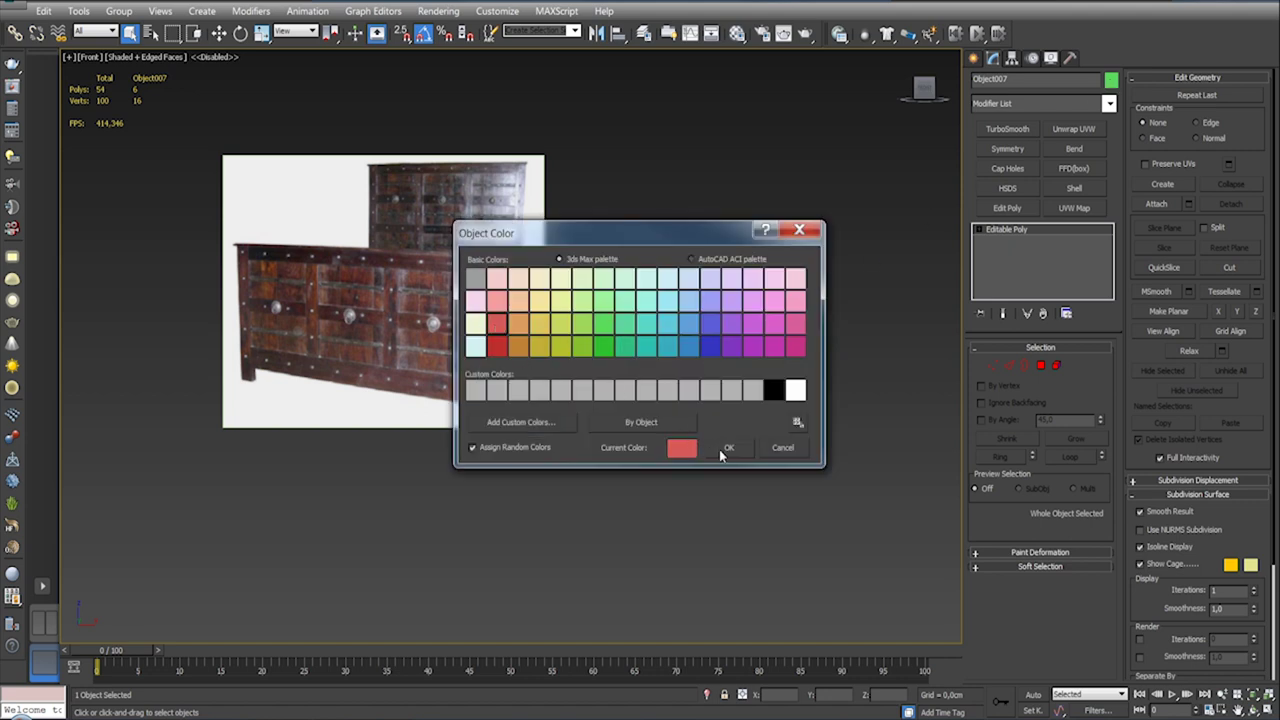
click(726, 449)
scroll(893, 336, down, 4)
alt+middle_drag(893, 336, 804, 330)
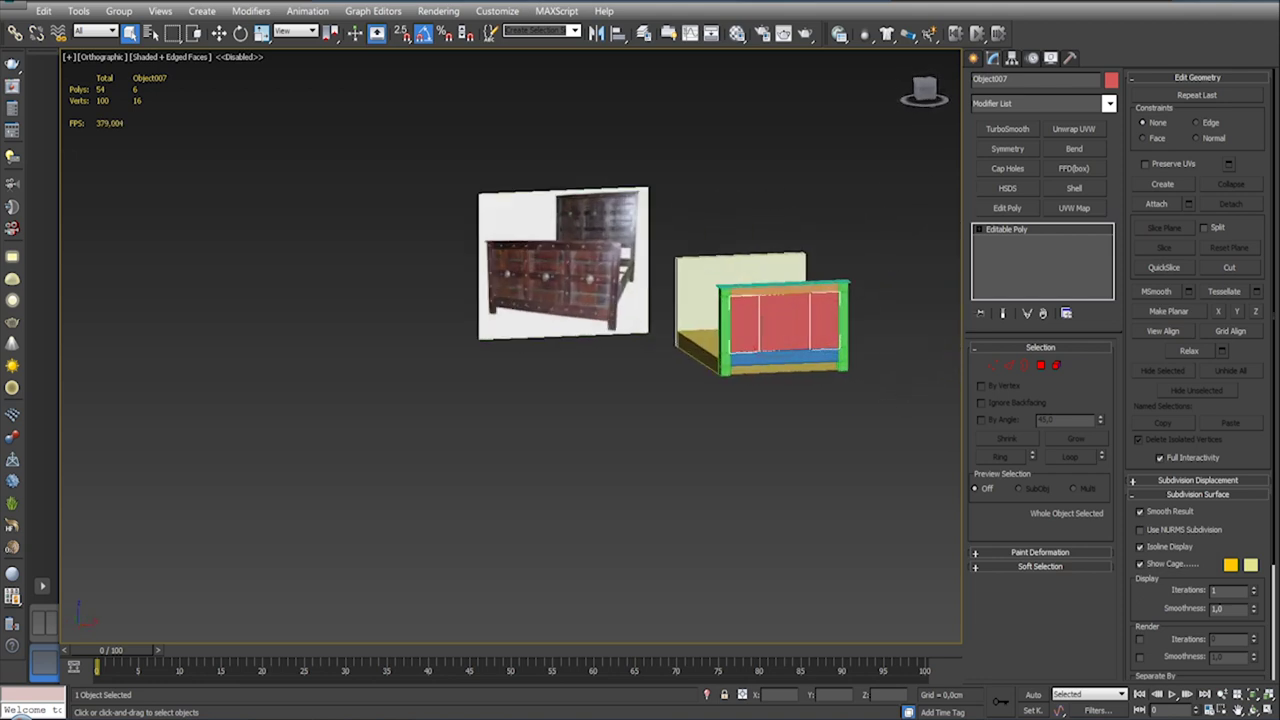
scroll(804, 330, up, 3)
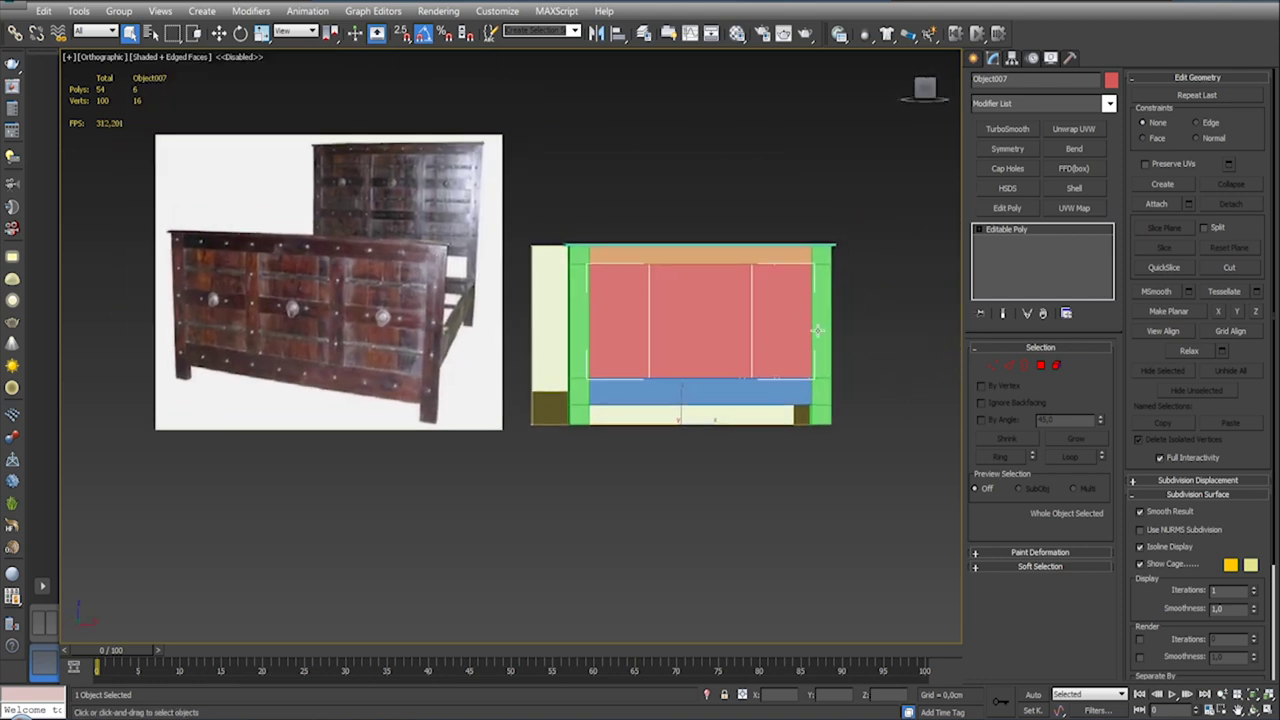
Step: Remove the red panel's old vertical edges and connect two evenly spaced vertical splits with slide 0
key(f)
scroll(817, 330, up, 5)
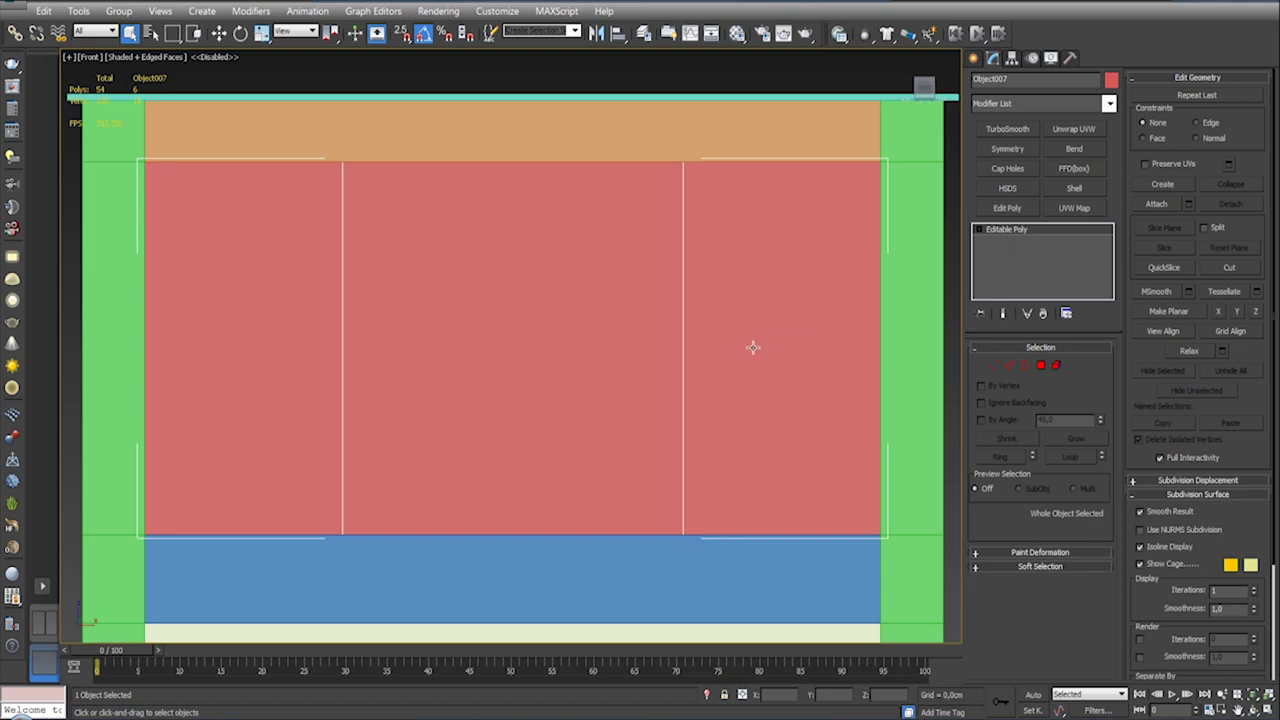
scroll(751, 346, down, 8)
scroll(598, 367, up, 1)
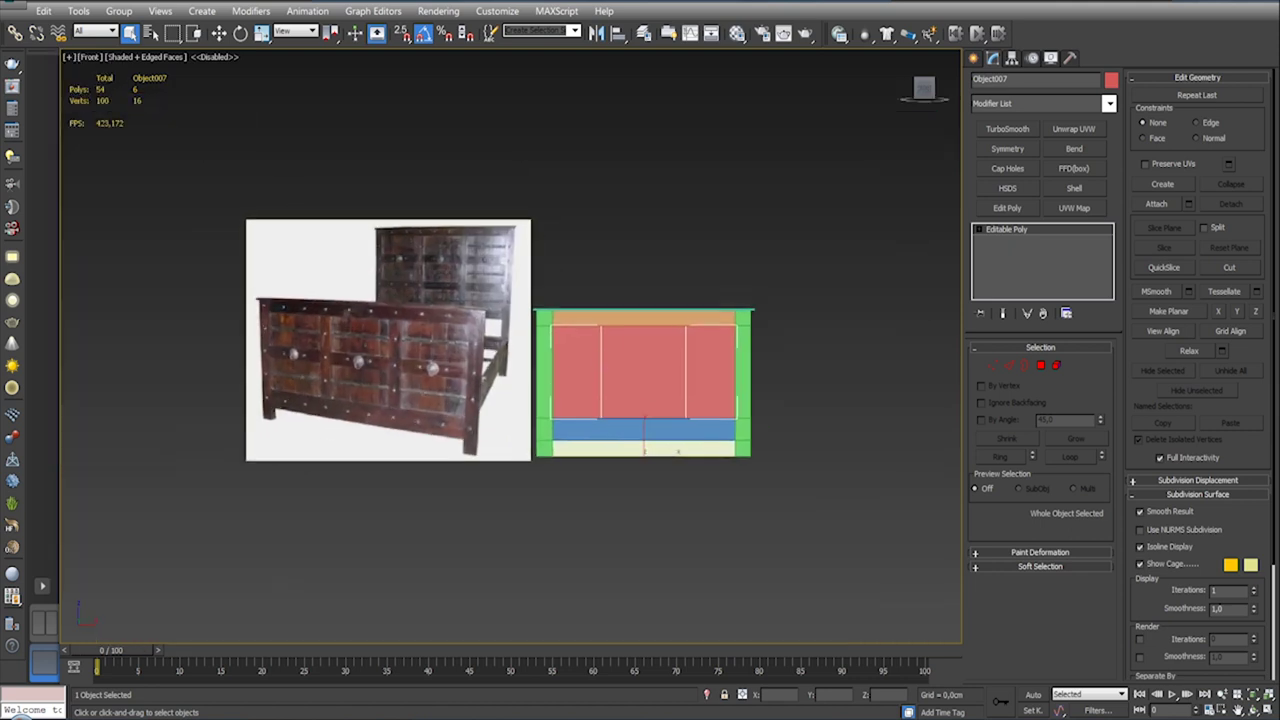
scroll(598, 367, up, 3)
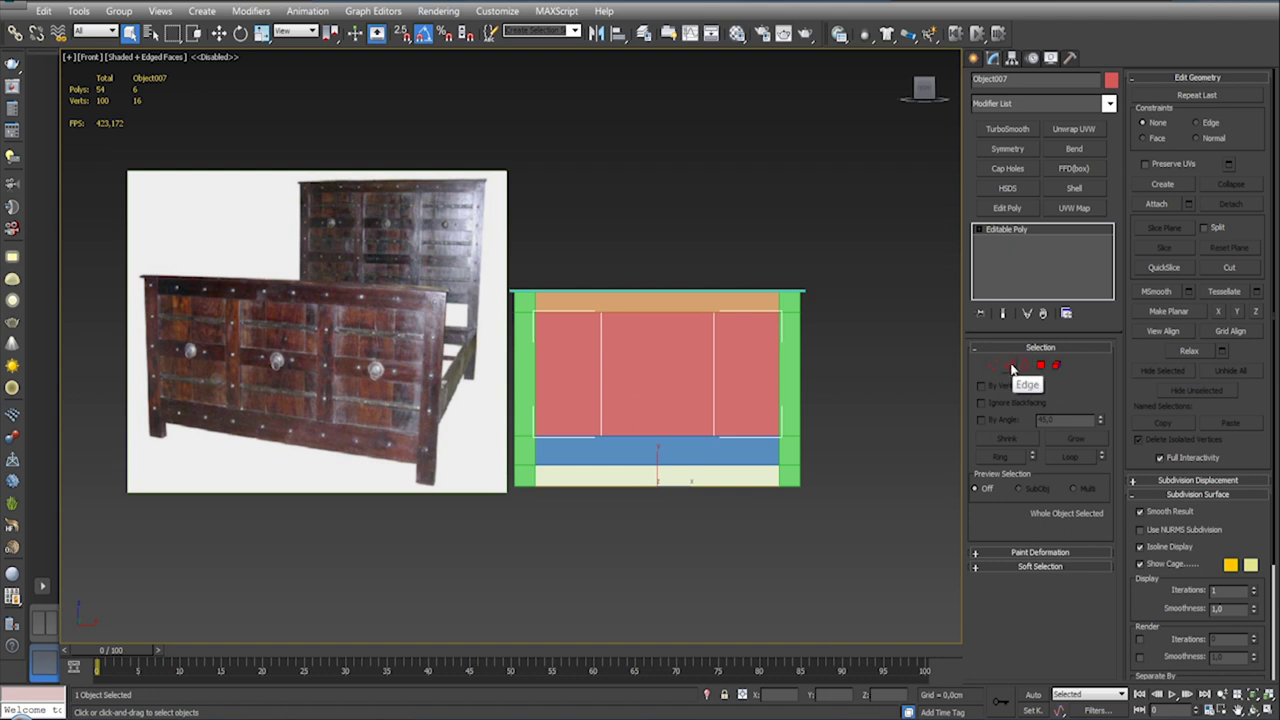
click(1008, 365)
click(1162, 117)
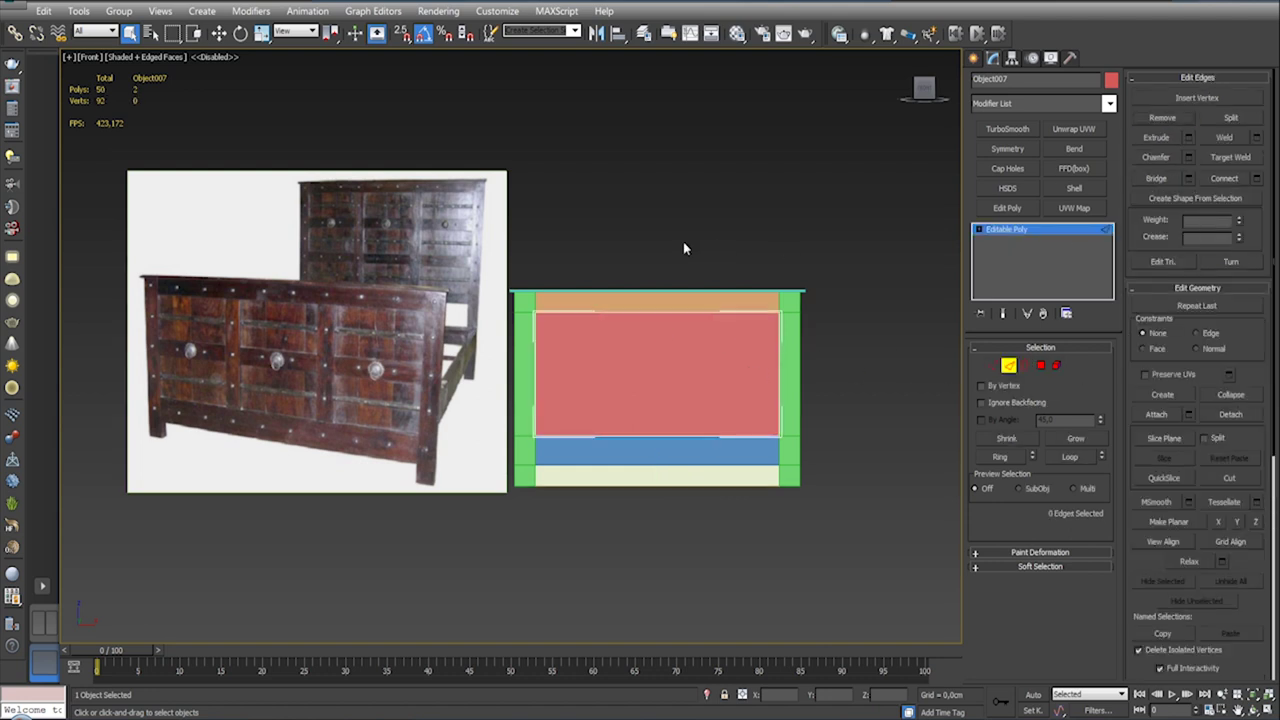
click(1257, 179)
right_click(866, 222)
click(865, 176)
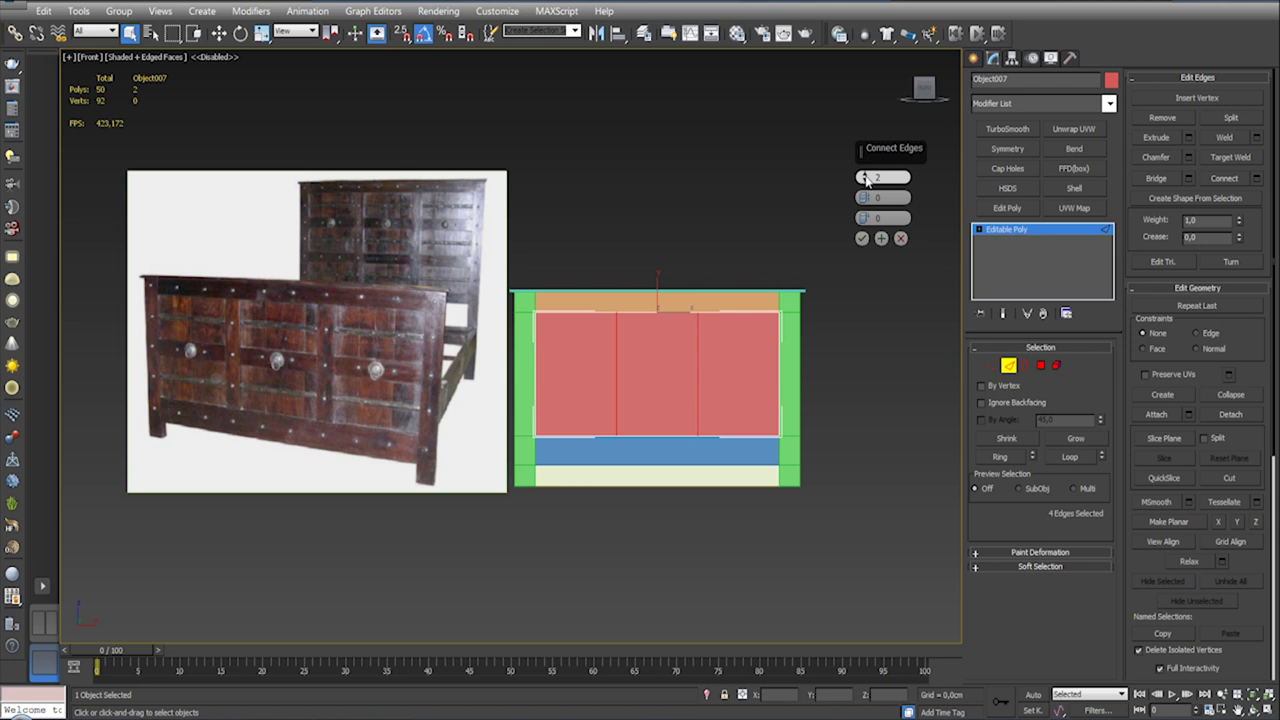
click(862, 238)
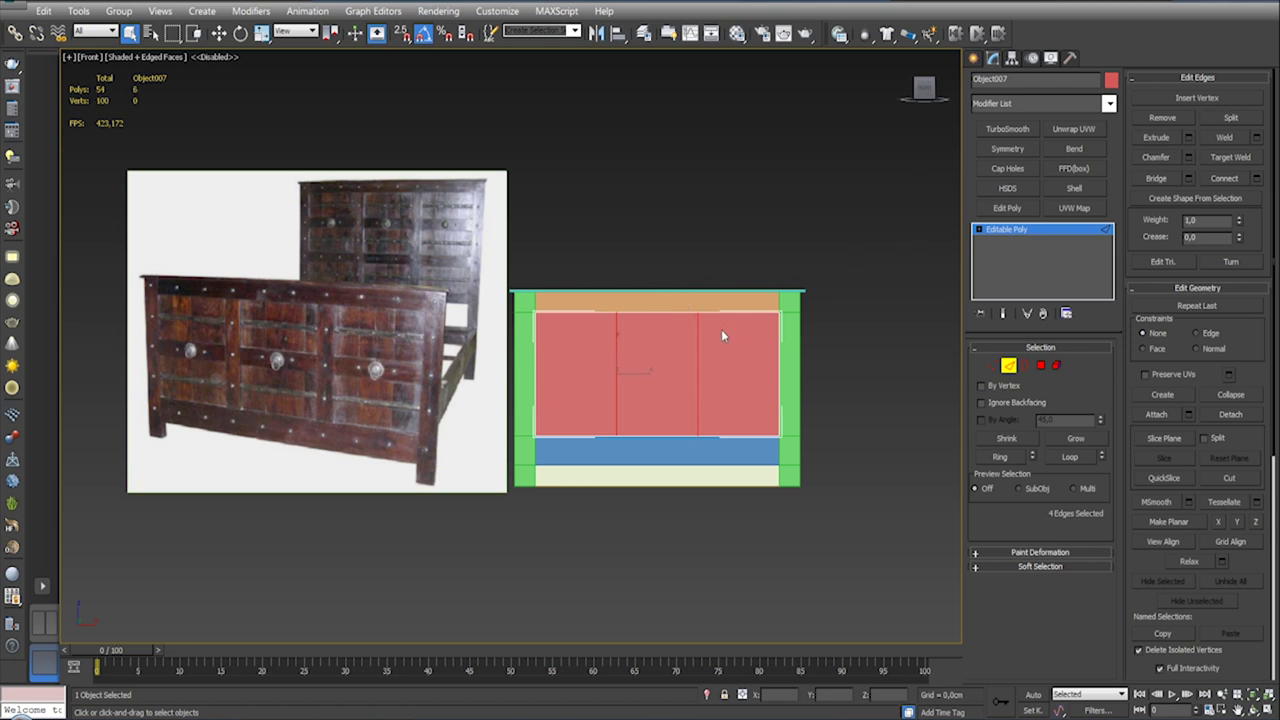
Step: Connect one horizontal edge across the verticals, then select the vertical grid edges
mouse_move(800, 372)
mouse_down()
mouse_move(880, 376)
mouse_move(490, 380)
mouse_up()
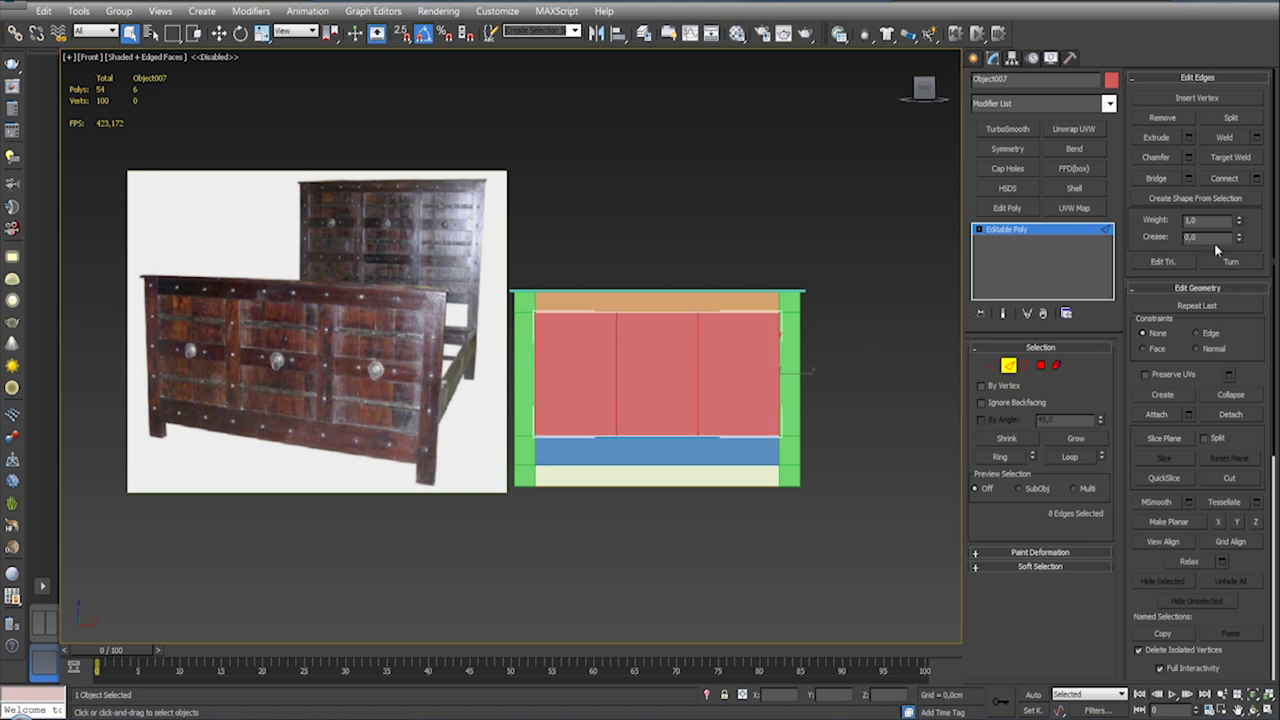
click(1257, 179)
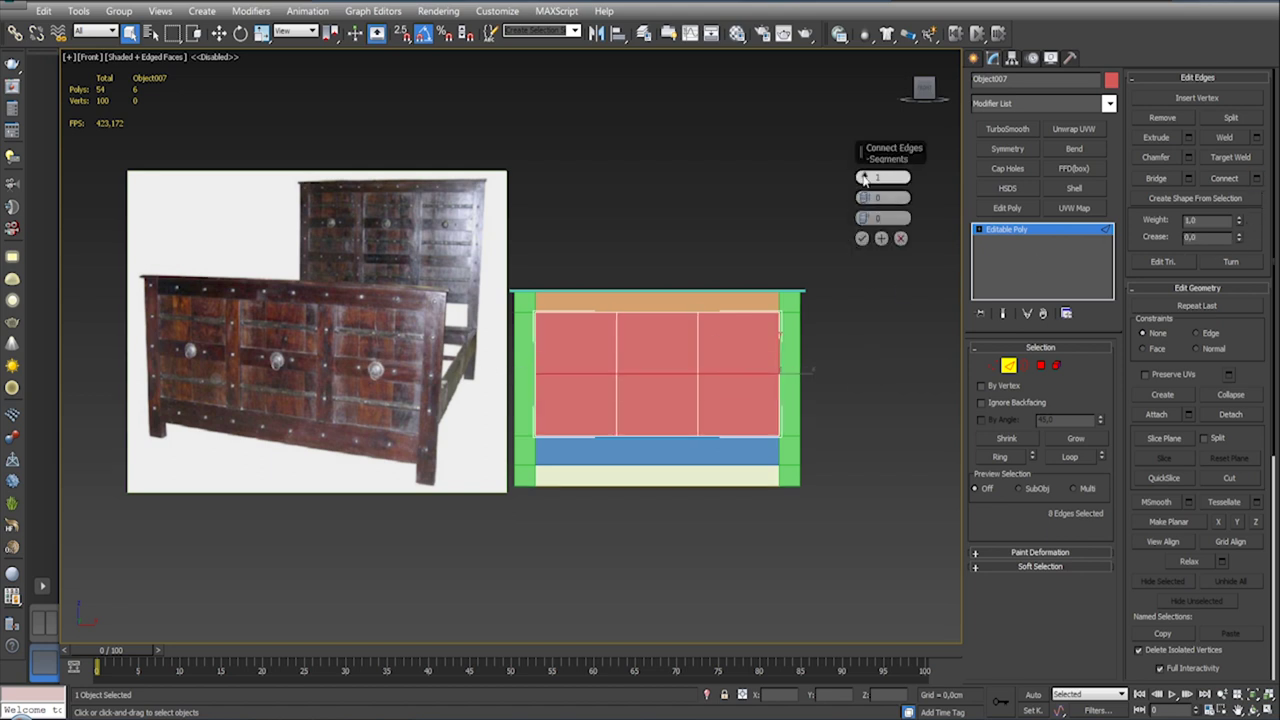
click(862, 240)
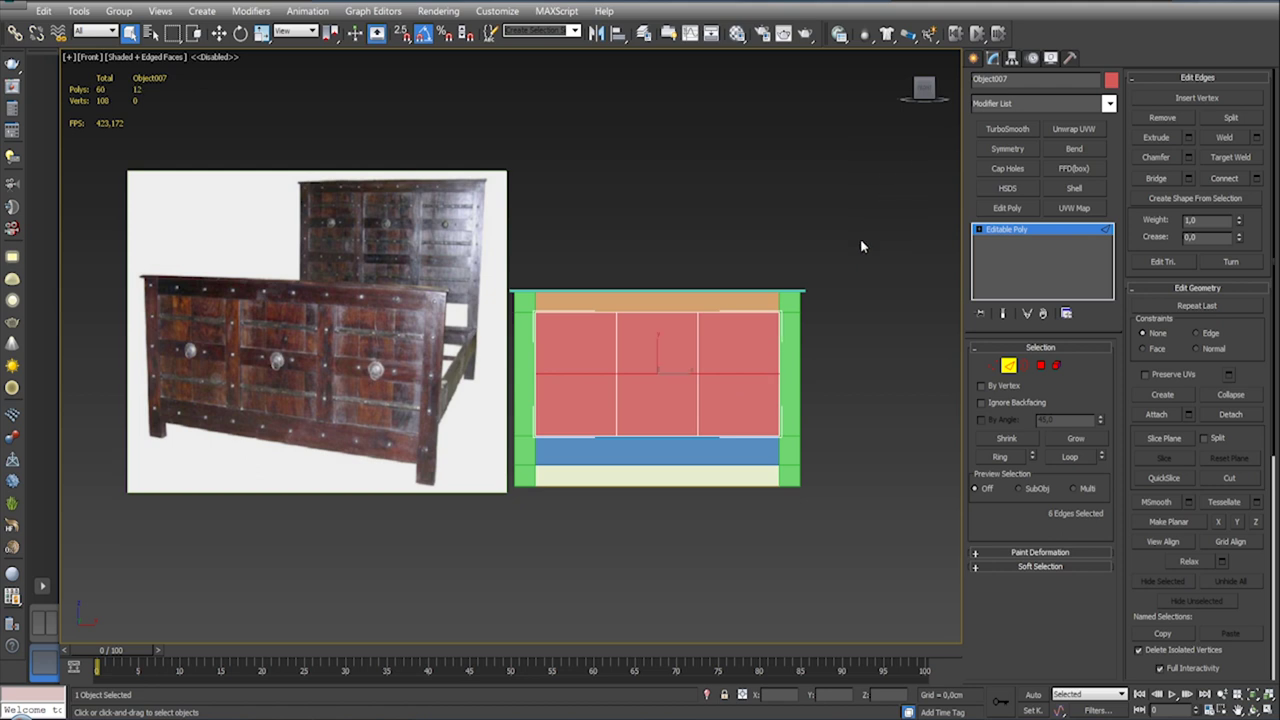
ctrl+click(616, 344)
ctrl+click(698, 338)
mouse_move(700, 338)
alt+middle_down()
mouse_move(678, 354)
mouse_move(849, 405)
mouse_move(676, 333)
alt+middle_up()
ctrl+click(622, 381)
Step: Chamfer the selected grid edges by 5,0 cm
scroll(676, 333, up, 2)
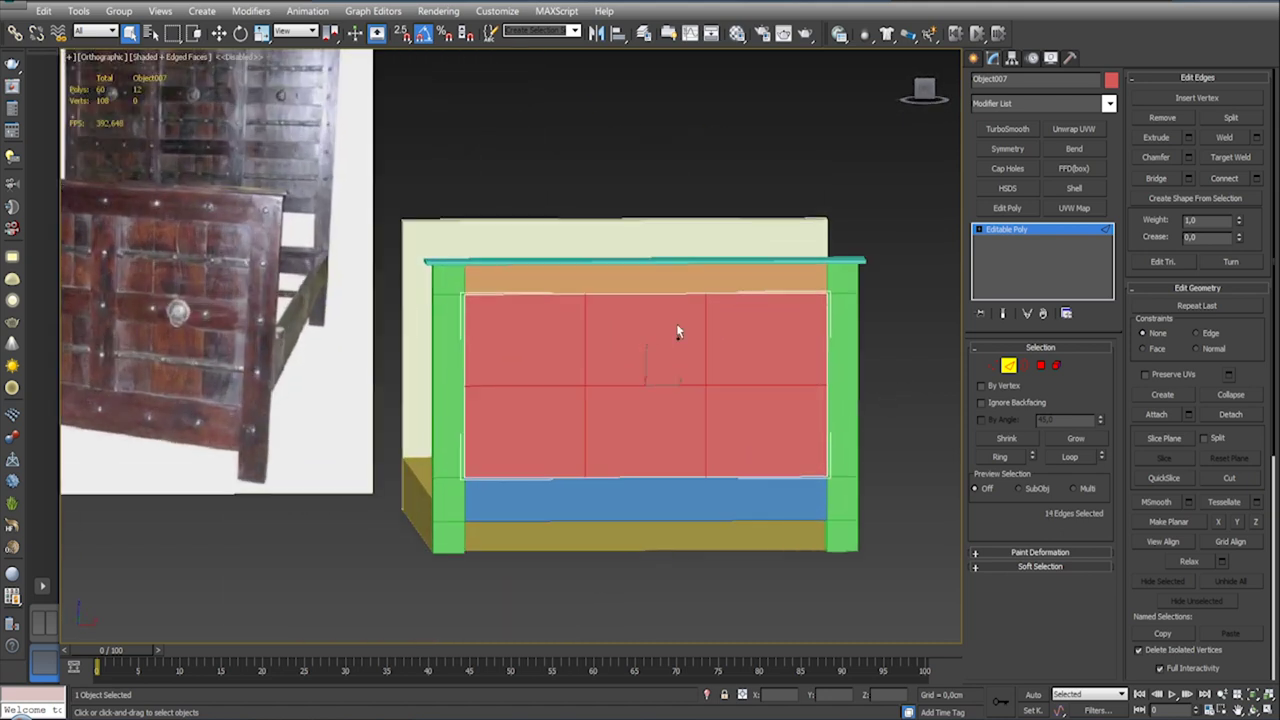
click(1188, 157)
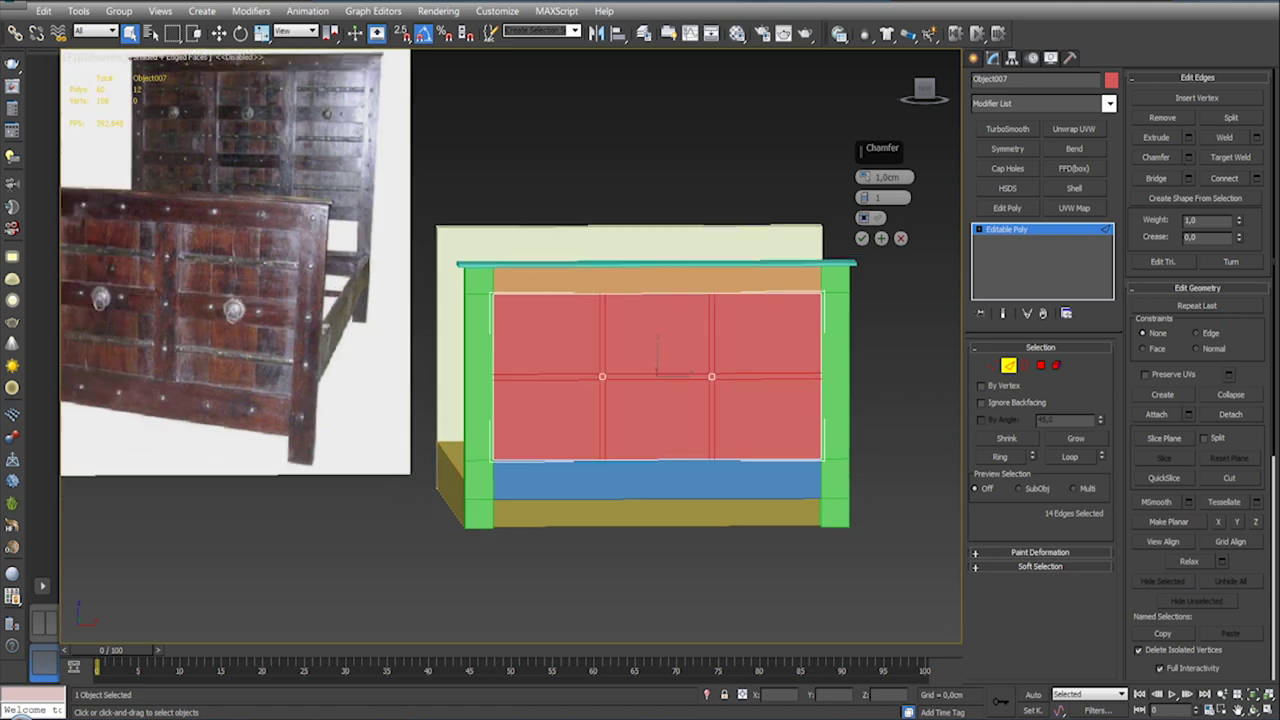
scroll(771, 314, down, 3)
scroll(745, 311, up, 5)
alt+middle_drag(751, 292, 737, 320)
scroll(680, 343, down, 2)
key(u)
scroll(418, 305, up, 1)
scroll(418, 305, down, 4)
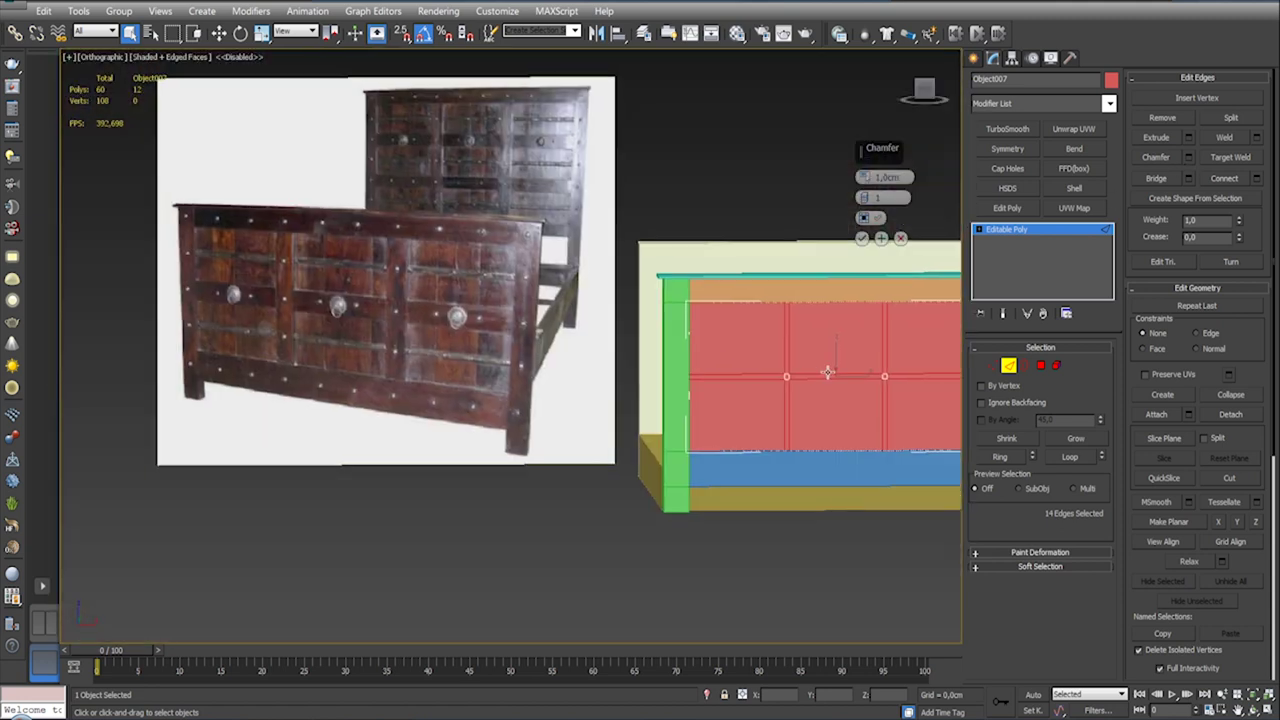
scroll(600, 325, up, 2)
scroll(664, 332, up, 1)
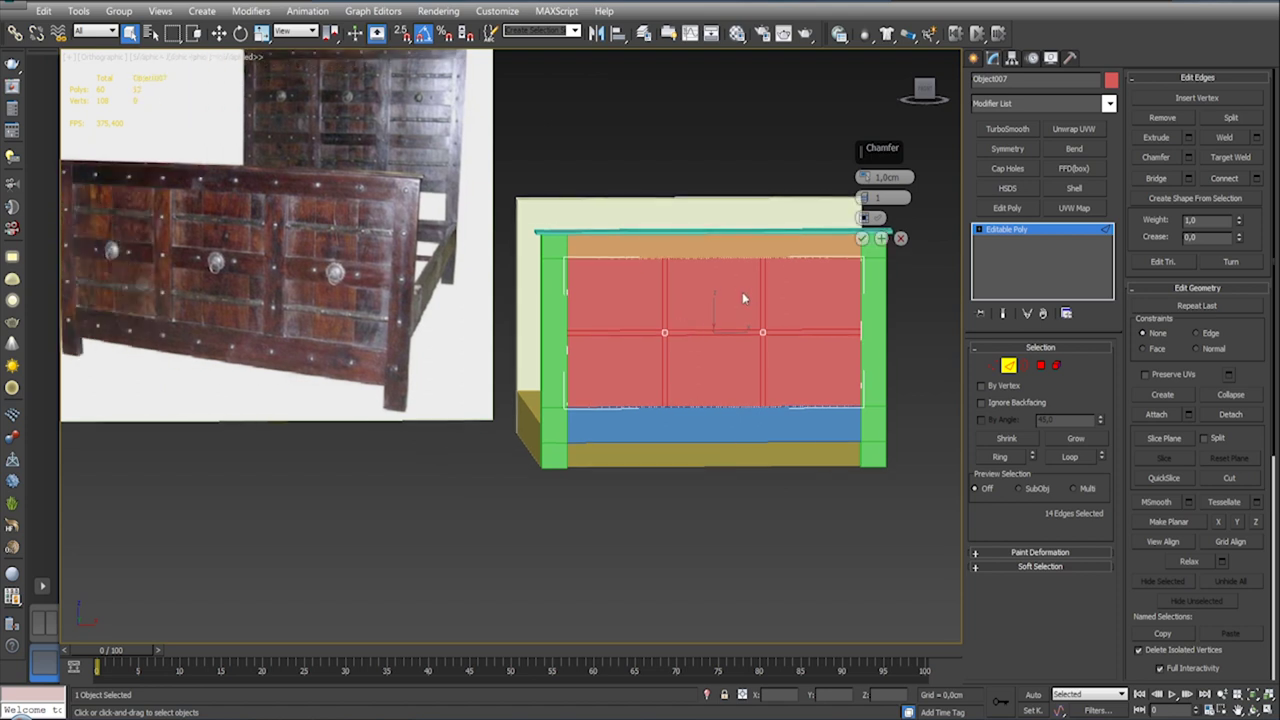
scroll(742, 295, down, 2)
scroll(712, 338, up, 2)
drag(858, 177, 857, 160)
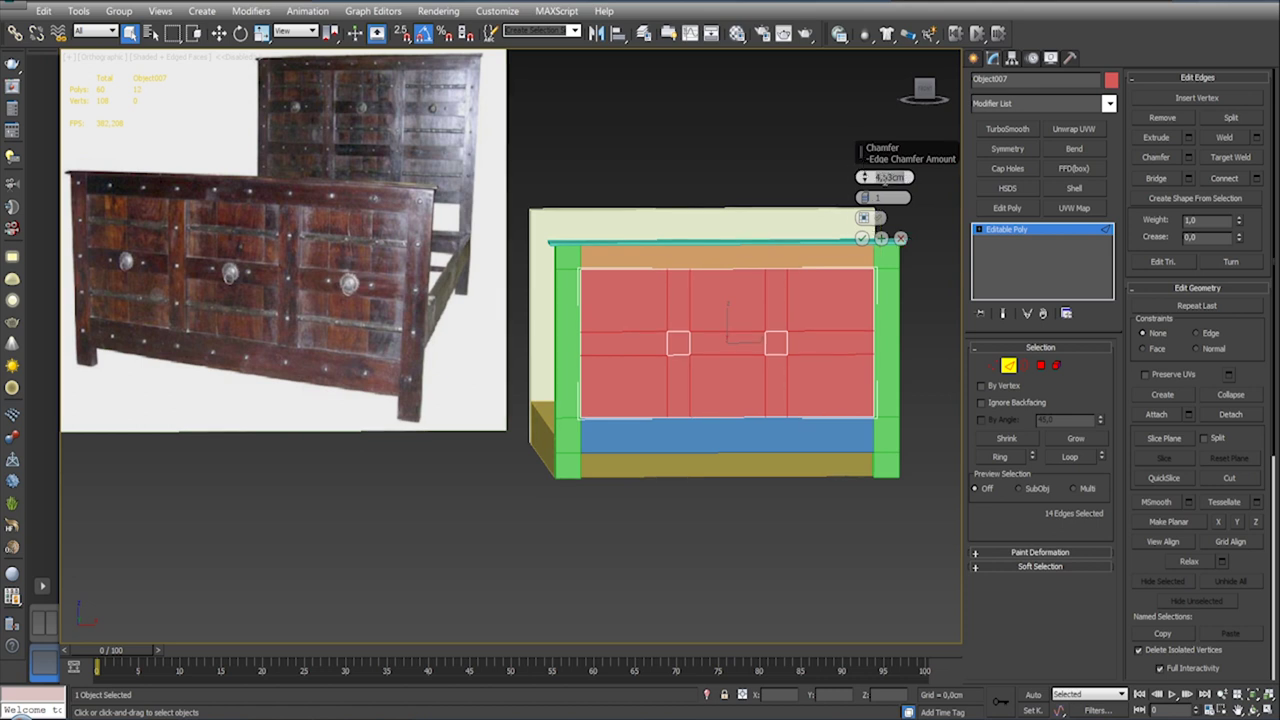
text(5)
key(Return)
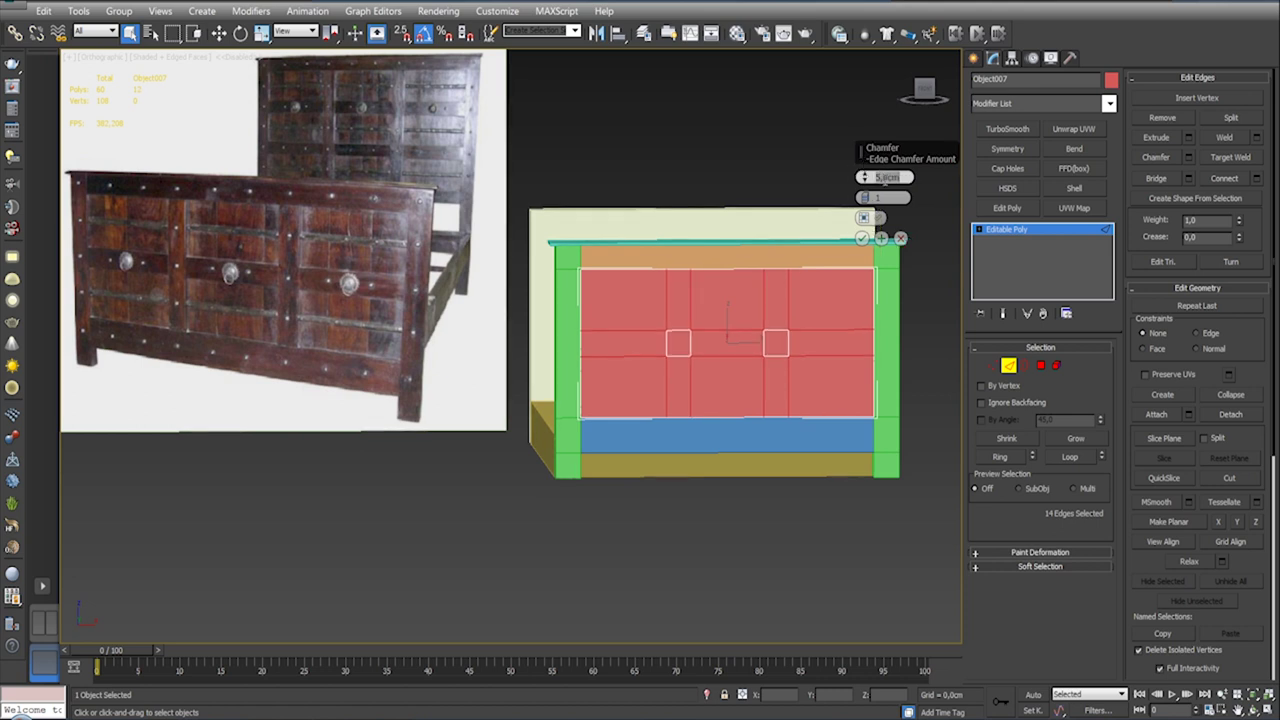
click(860, 239)
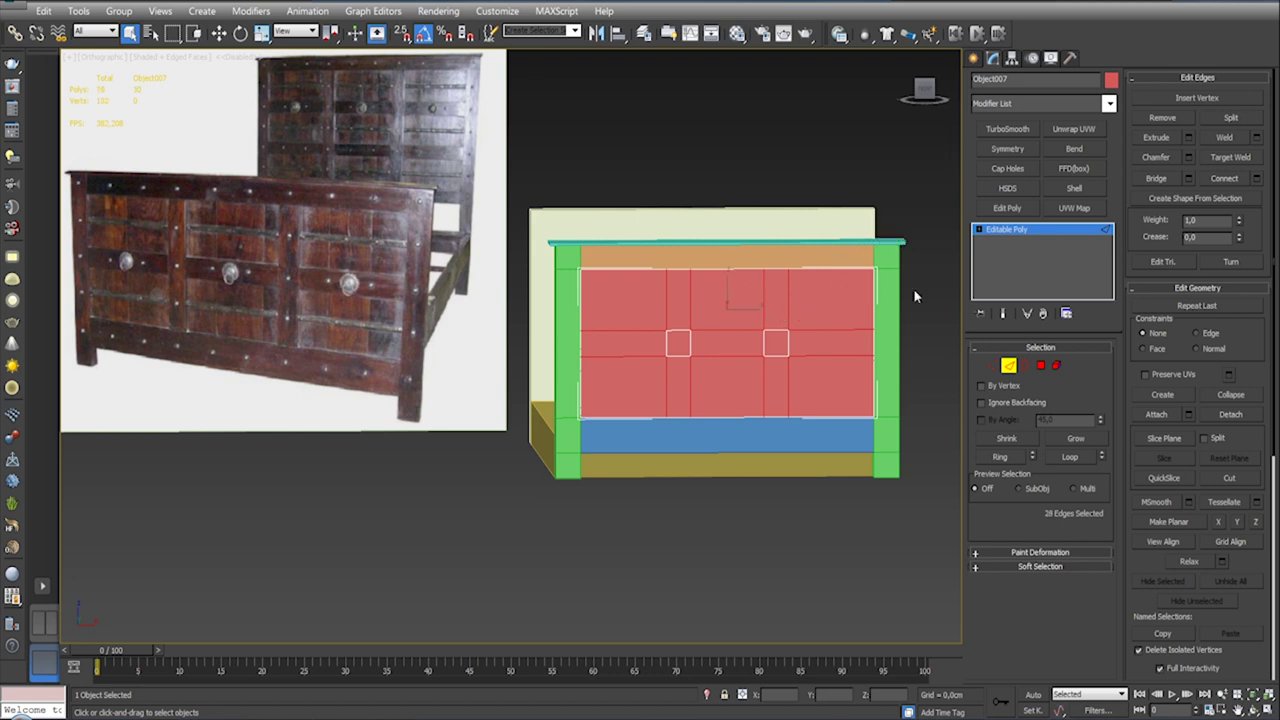
Step: In Polygon mode, select the six panel faces between the chamfered strips
click(1040, 365)
click(826, 305)
ctrl+click(838, 388)
ctrl+click(738, 380)
ctrl+click(720, 292)
ctrl+click(610, 302)
ctrl+click(637, 377)
Step: From the Front view, select the footboard's panel faces for extrusion
key(f)
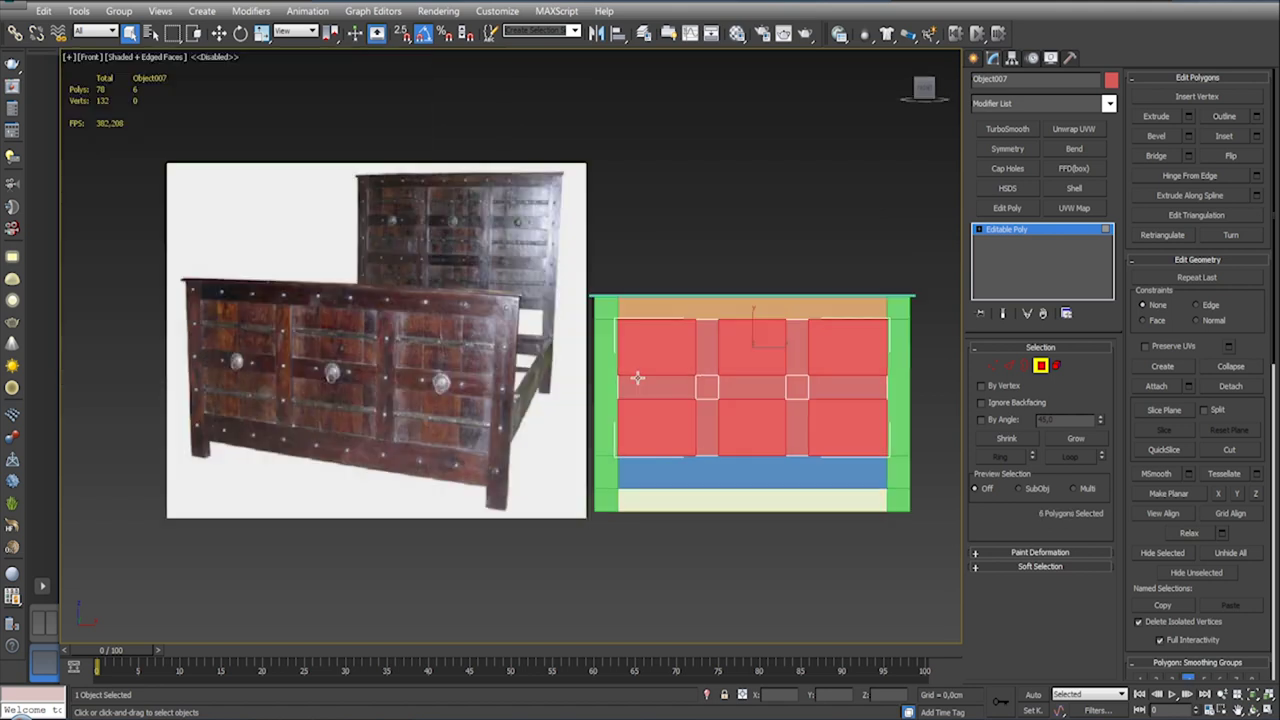
key(z)
scroll(651, 314, down, 5)
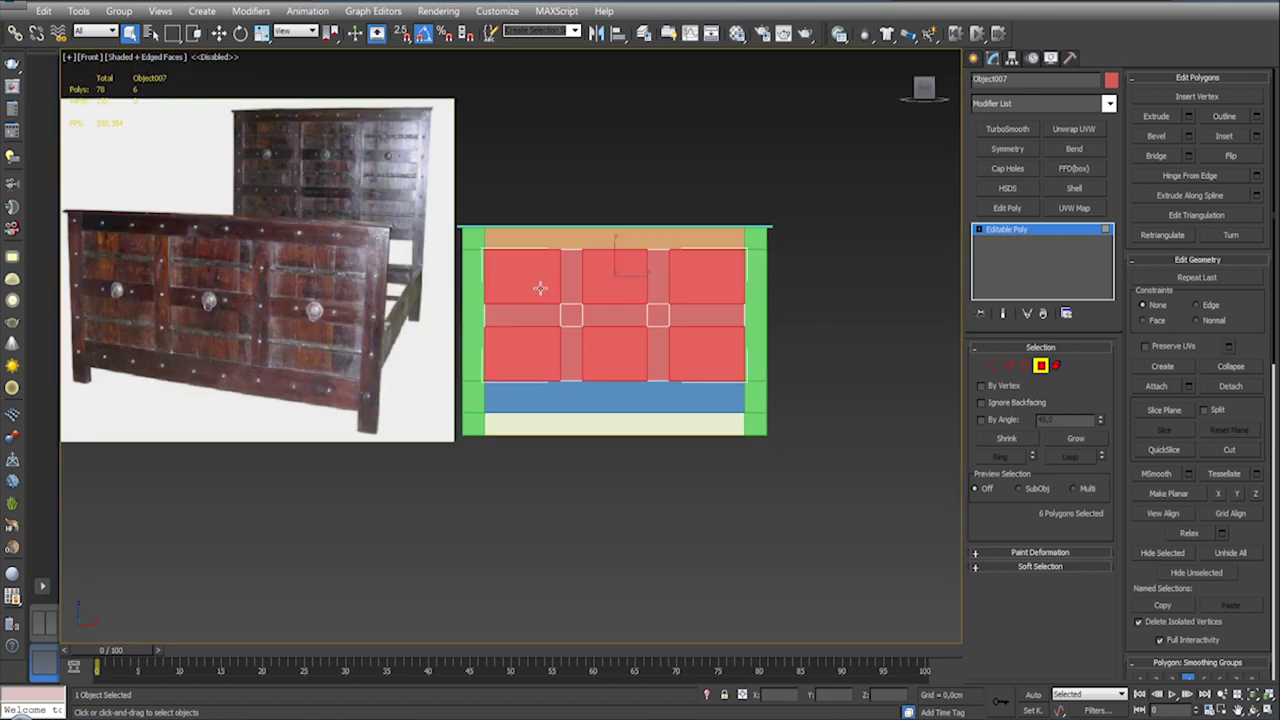
click(530, 287)
ctrl+click(545, 368)
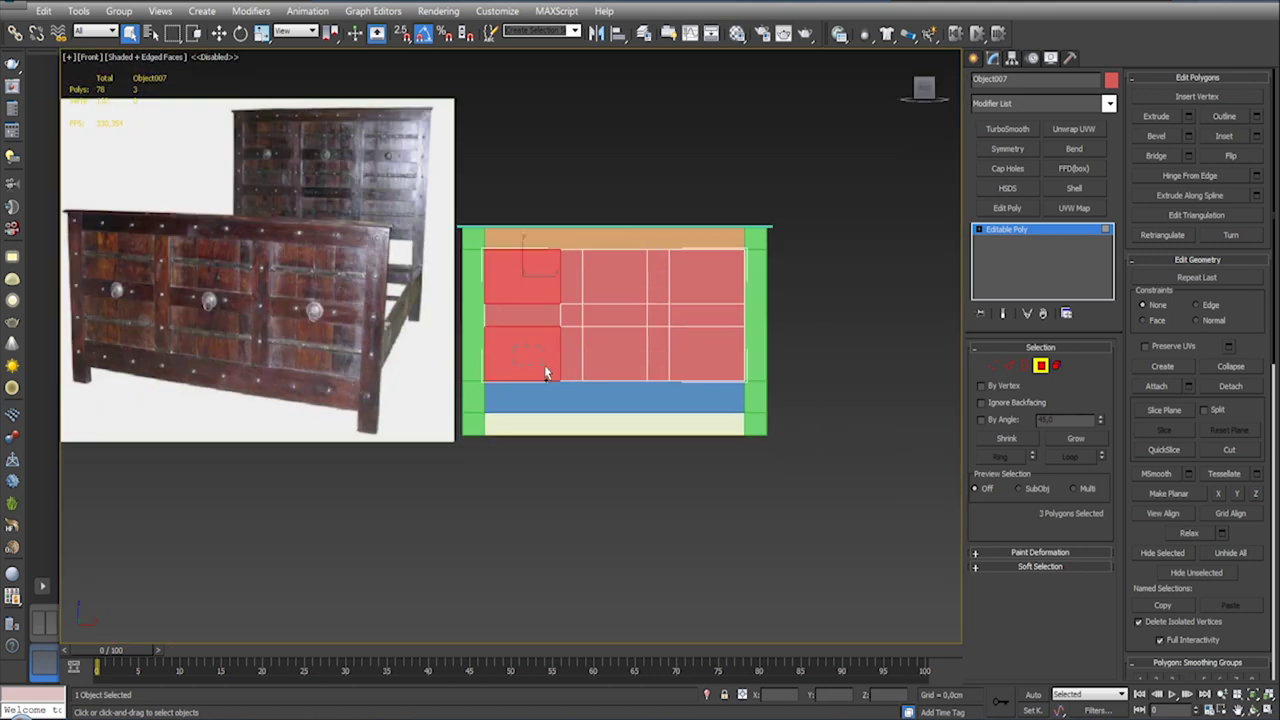
ctrl+click(624, 290)
ctrl+click(696, 276)
ctrl+click(704, 356)
mouse_move(704, 356)
alt+middle_down()
mouse_move(671, 343)
mouse_move(854, 351)
mouse_move(663, 354)
alt+middle_up()
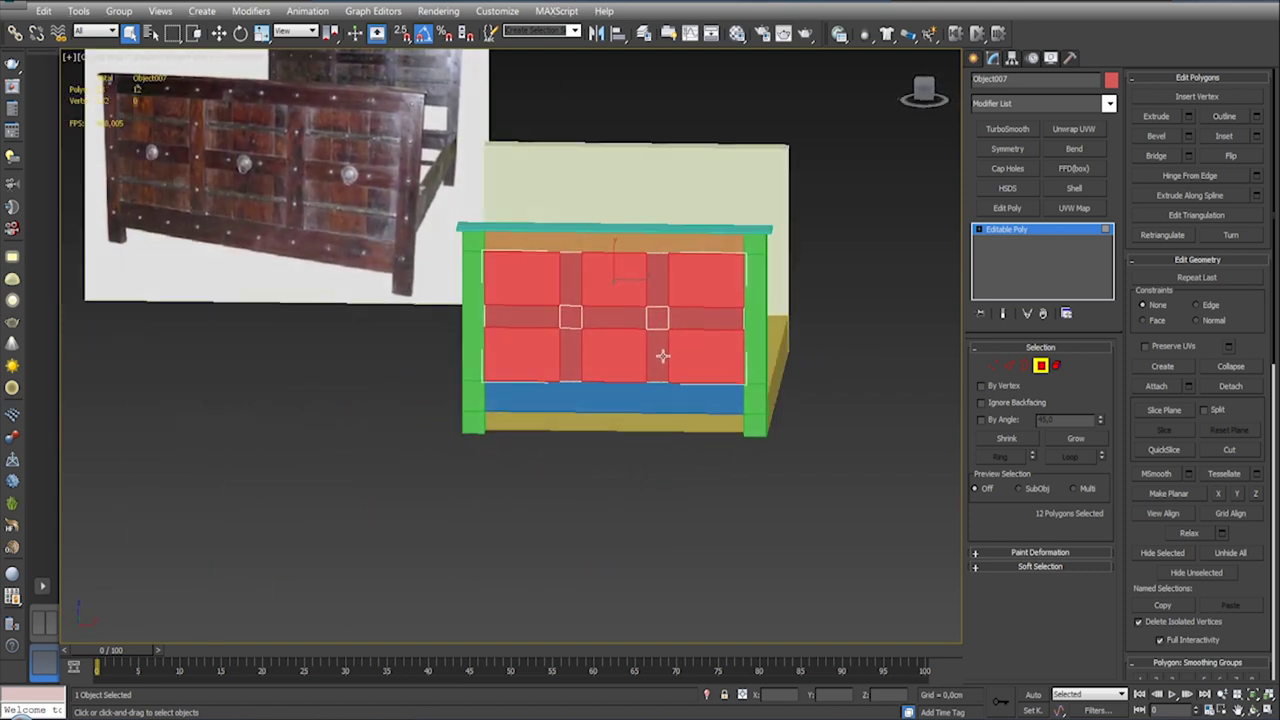
Step: Extrude the selected panel faces with a Height of -1,0 cm
click(1188, 117)
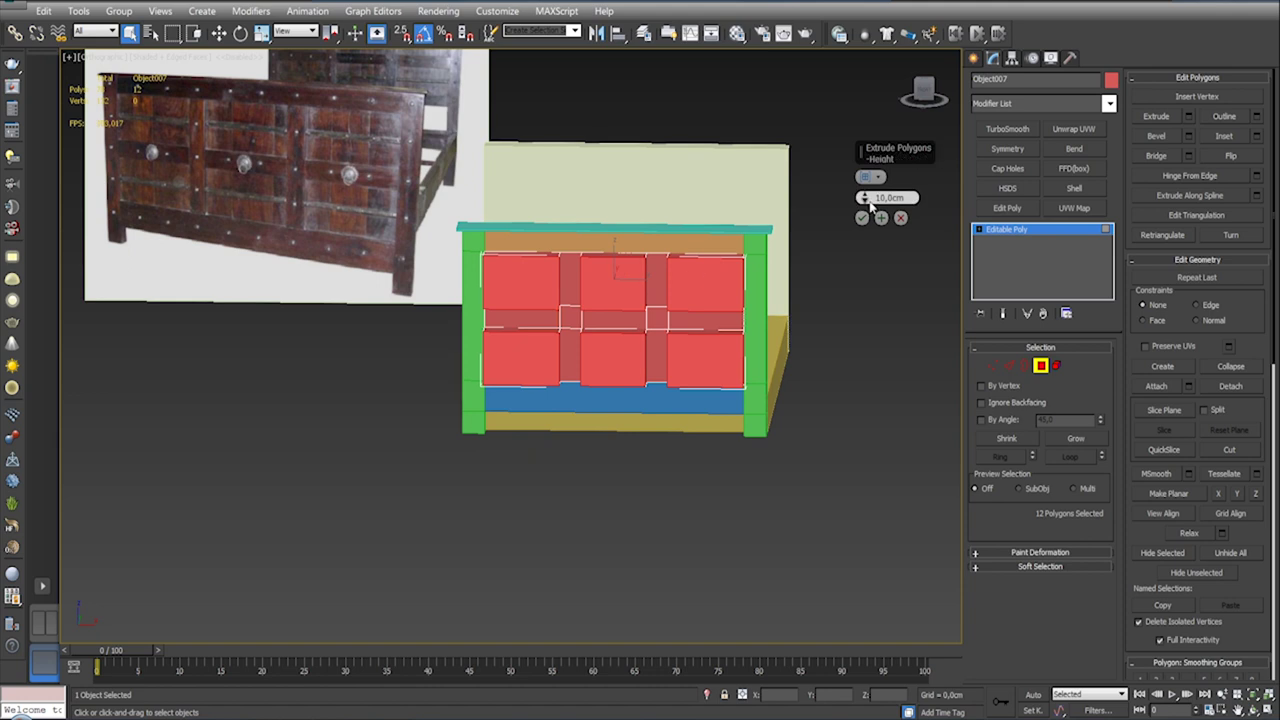
alt+middle_drag(708, 278, 670, 300)
scroll(670, 300, up, 3)
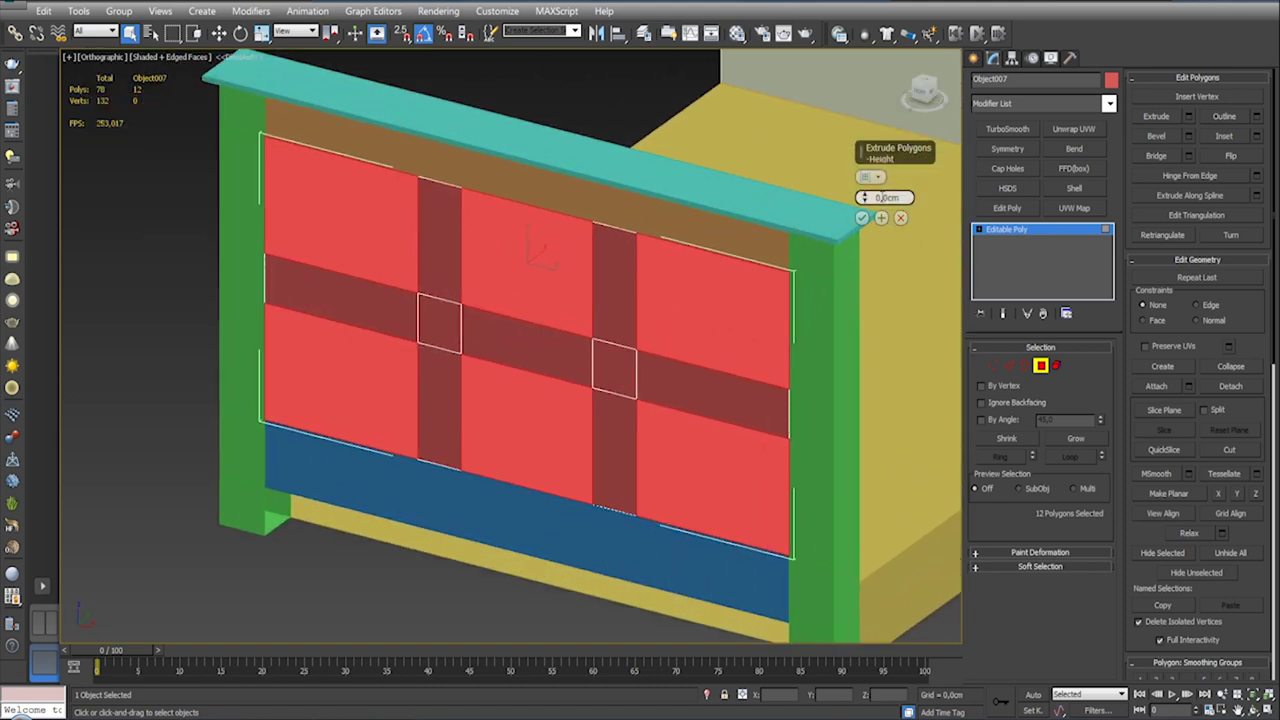
drag(862, 197, 862, 215)
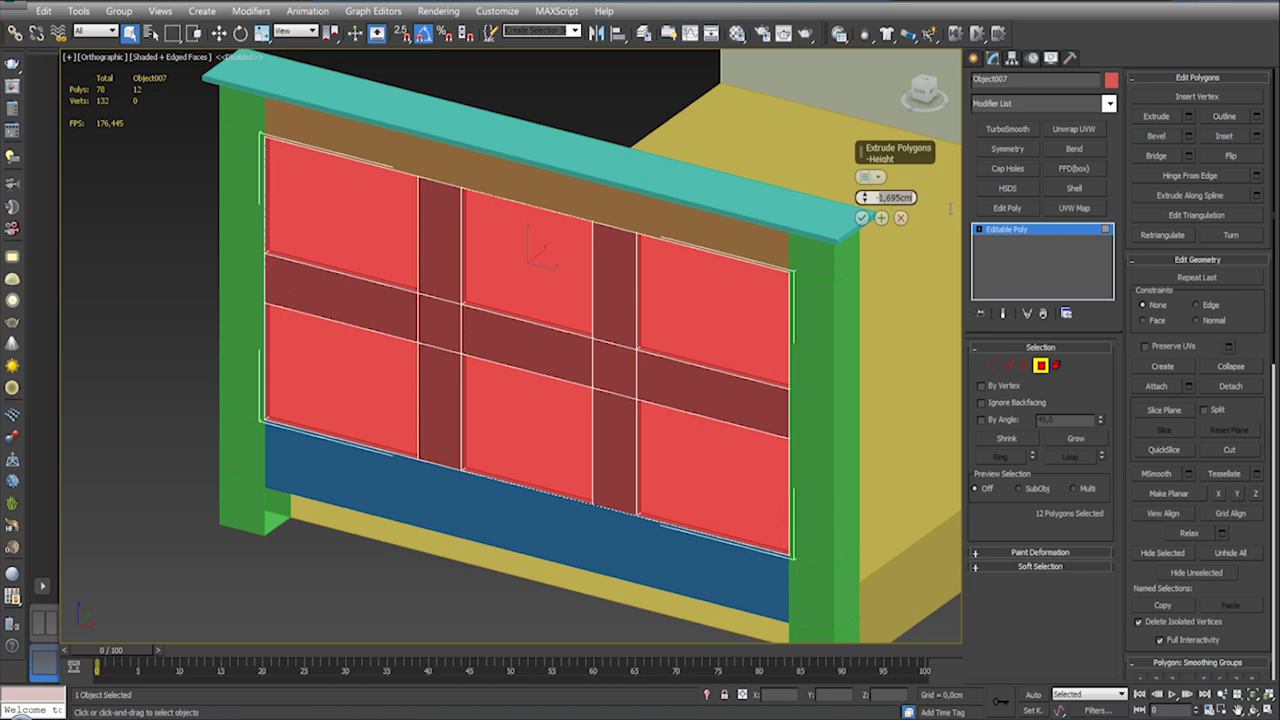
text(-1)
key(Return)
mouse_move(755, 237)
alt+middle_down()
mouse_move(620, 240)
mouse_move(760, 240)
alt+middle_up()
scroll(620, 240, up, 3)
alt+middle_drag(730, 290, 750, 294)
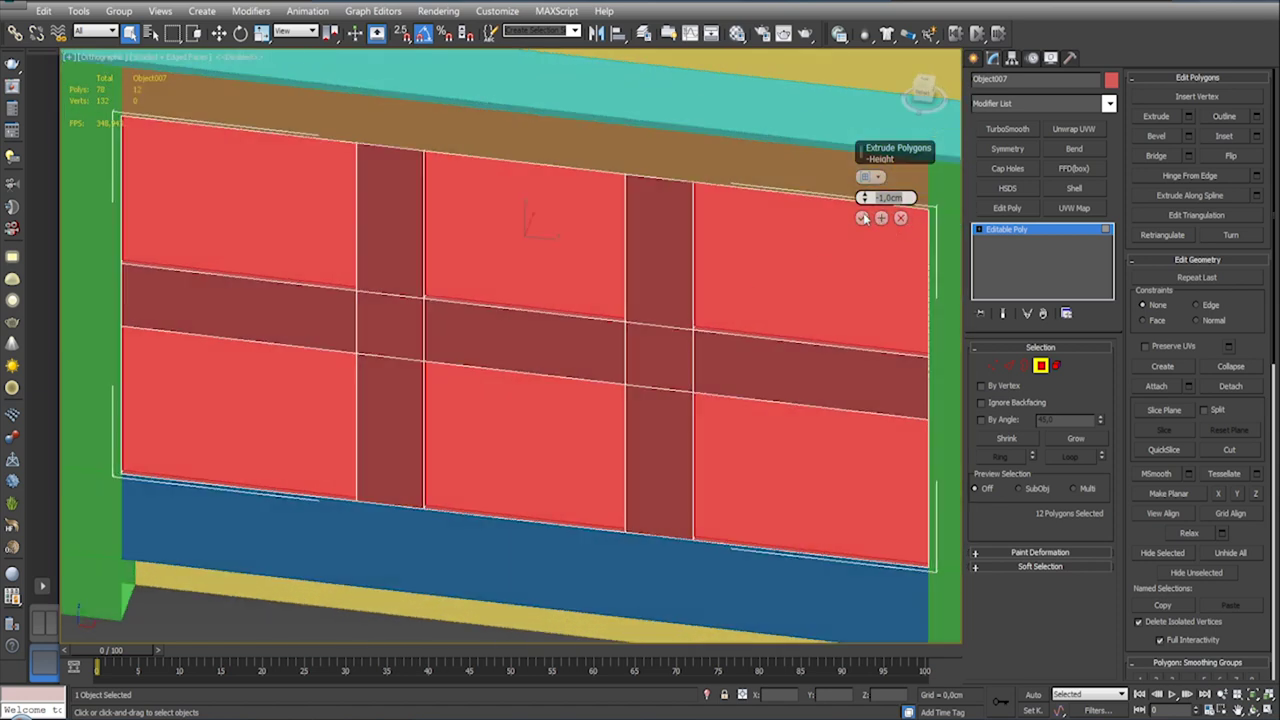
click(862, 218)
Step: Return to the Front view and centre the bed photo and model
scroll(729, 269, down, 5)
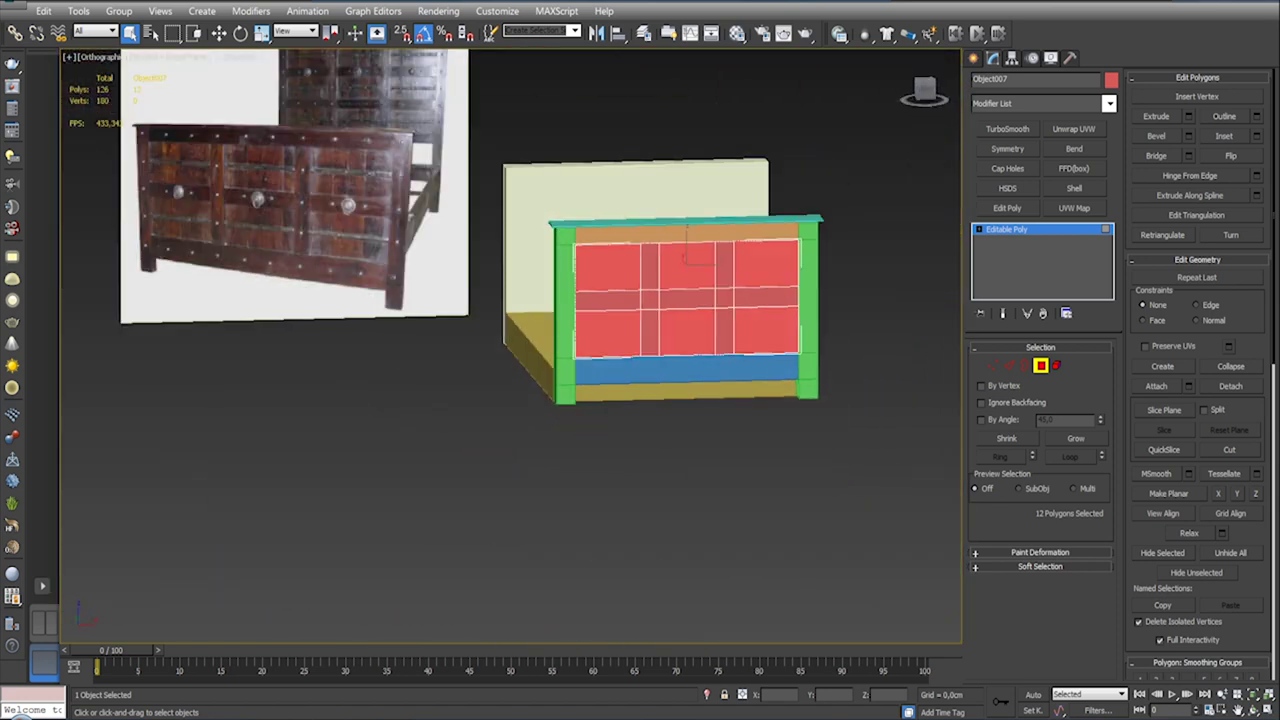
alt+middle_drag(690, 255, 711, 240)
scroll(711, 240, down, 3)
key(f)
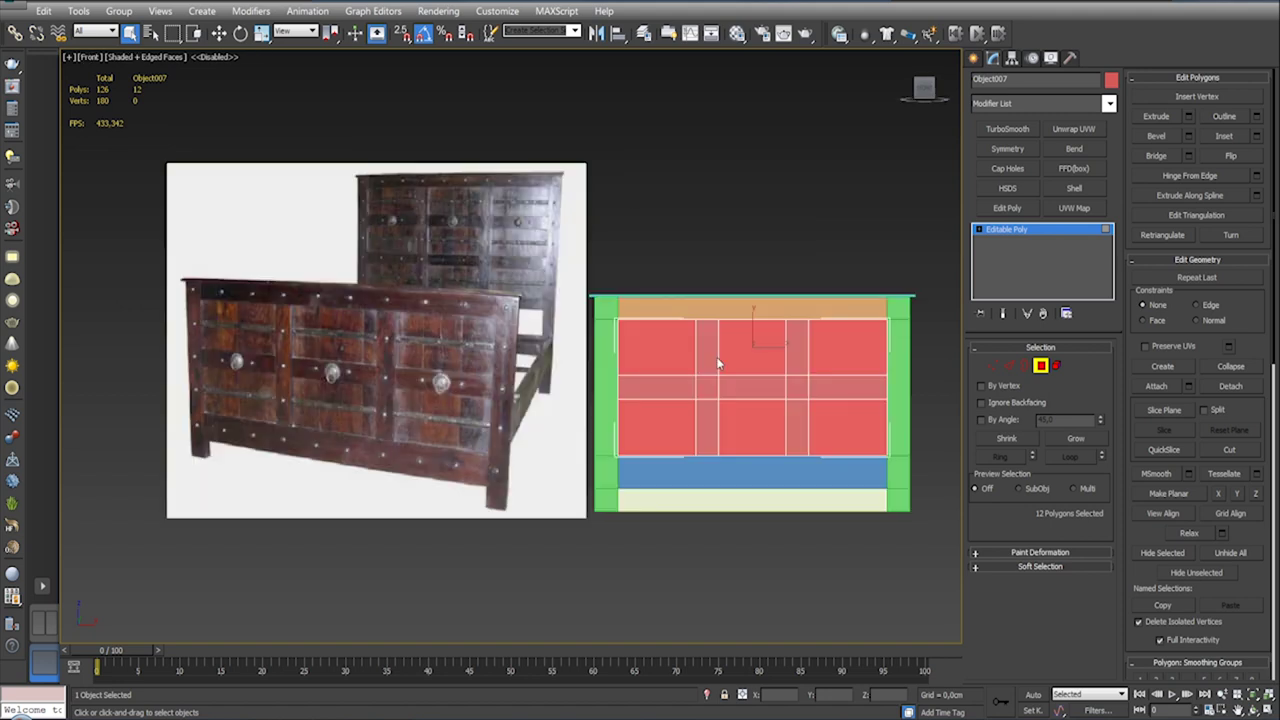
scroll(691, 472, down, 5)
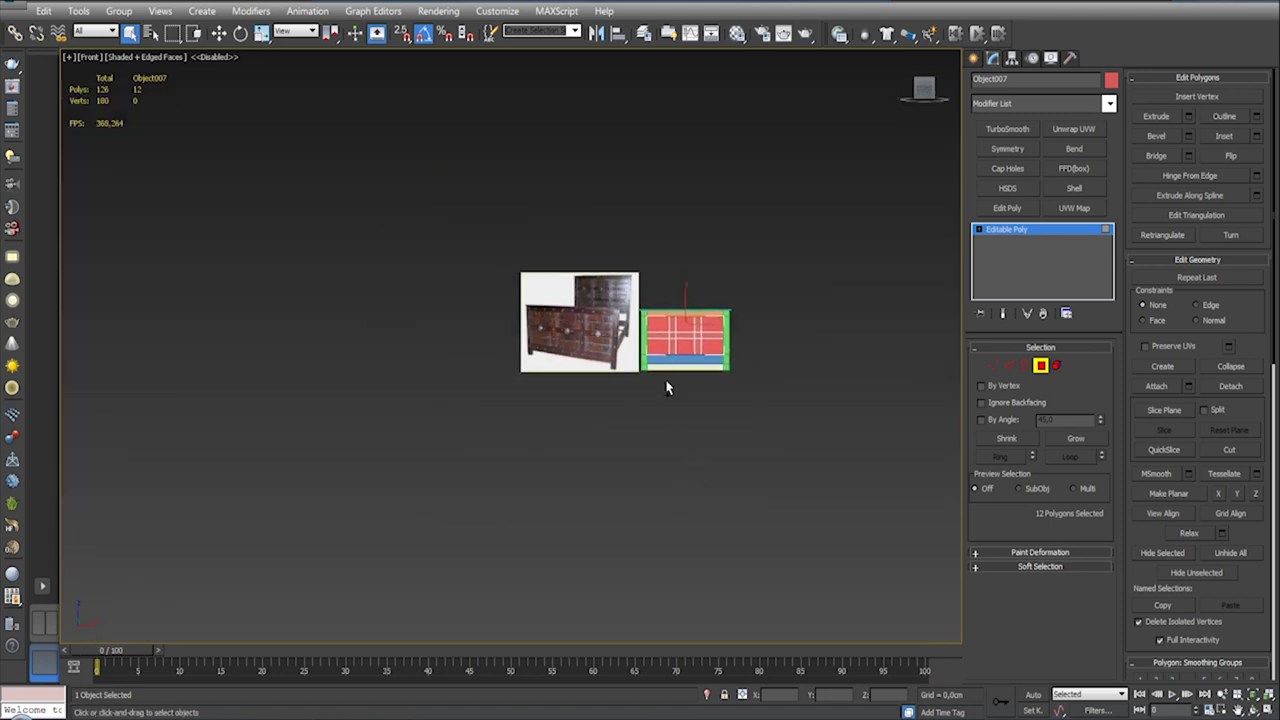
scroll(667, 388, up, 6)
middle_drag(651, 271, 617, 386)
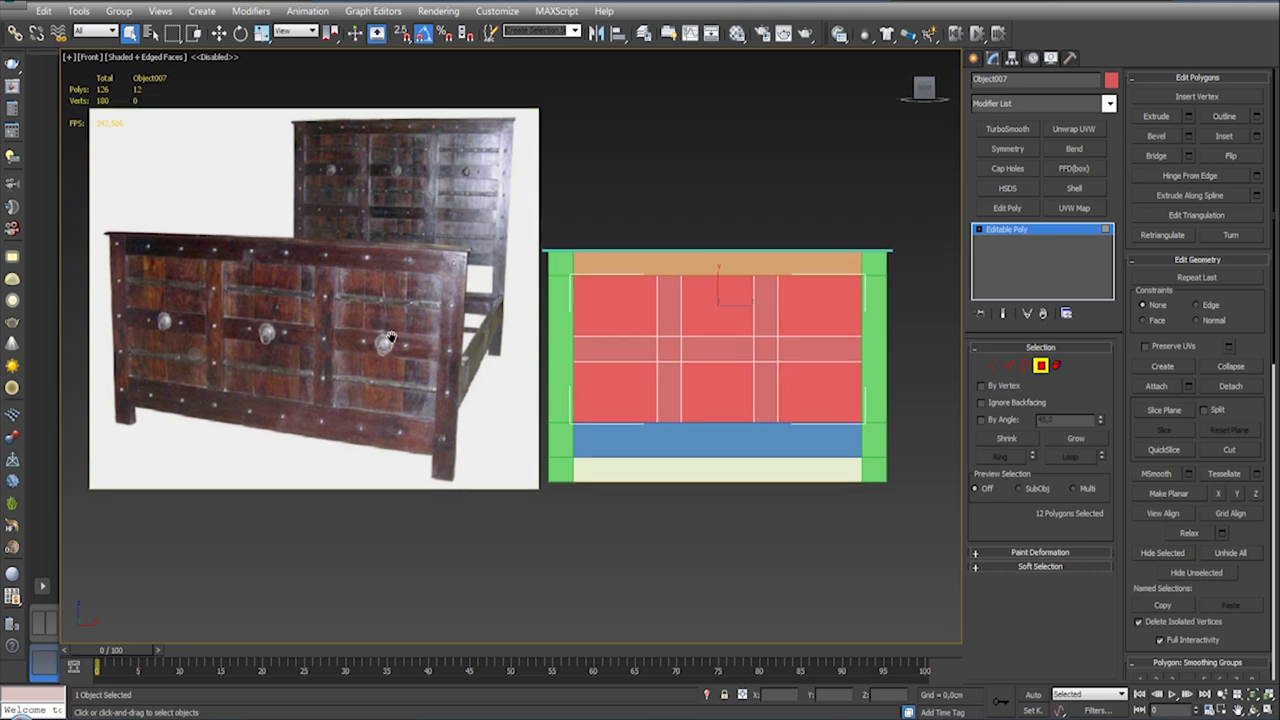
Step: Compare with the reference photo, then select the six recessed panel faces
scroll(406, 337, up, 4)
scroll(406, 337, down, 2)
middle_drag(333, 338, 423, 318)
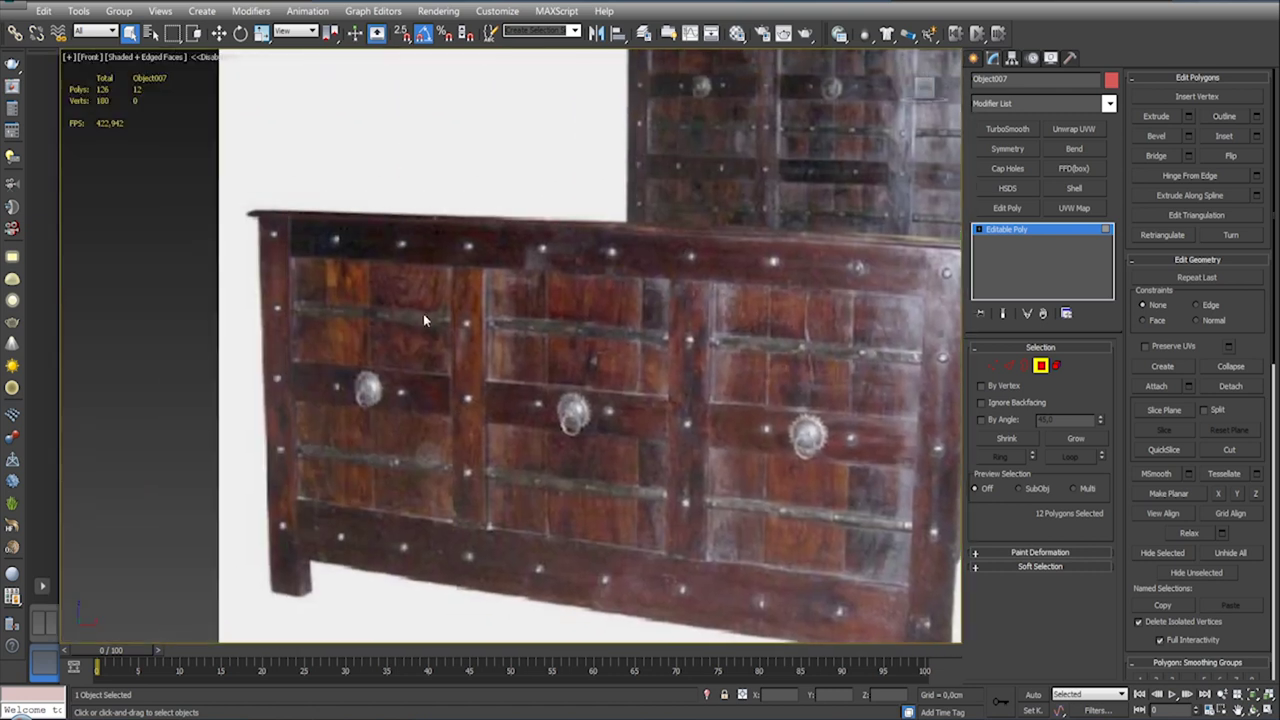
middle_drag(614, 483, 391, 377)
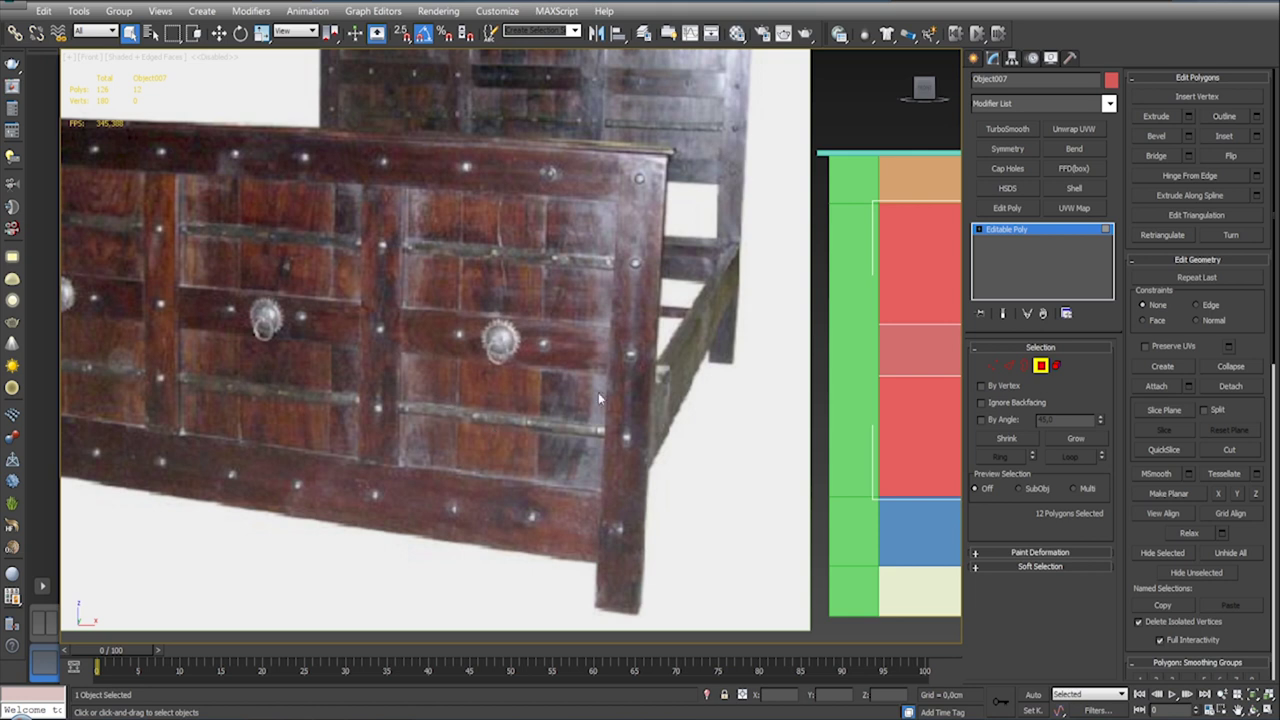
scroll(598, 397, down, 3)
middle_drag(598, 397, 370, 397)
scroll(808, 322, up, 2)
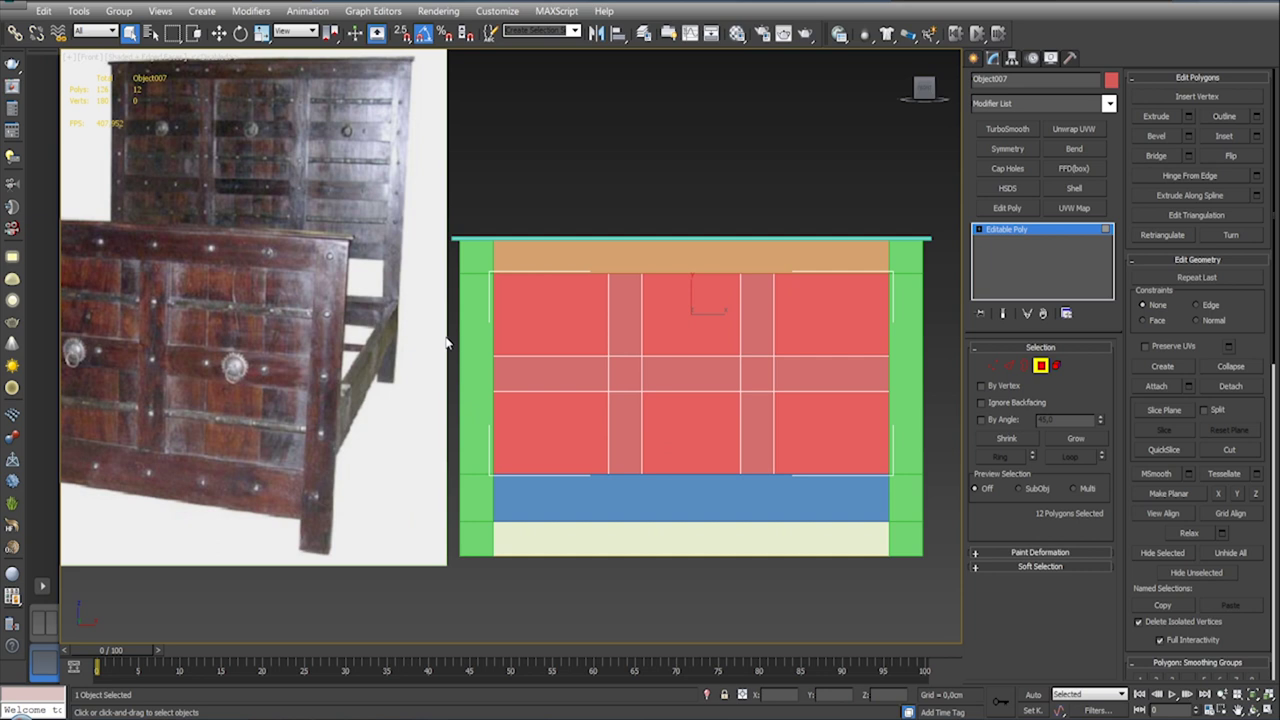
click(551, 320)
ctrl+click(698, 434)
ctrl+click(695, 318)
ctrl+click(838, 327)
ctrl+click(823, 436)
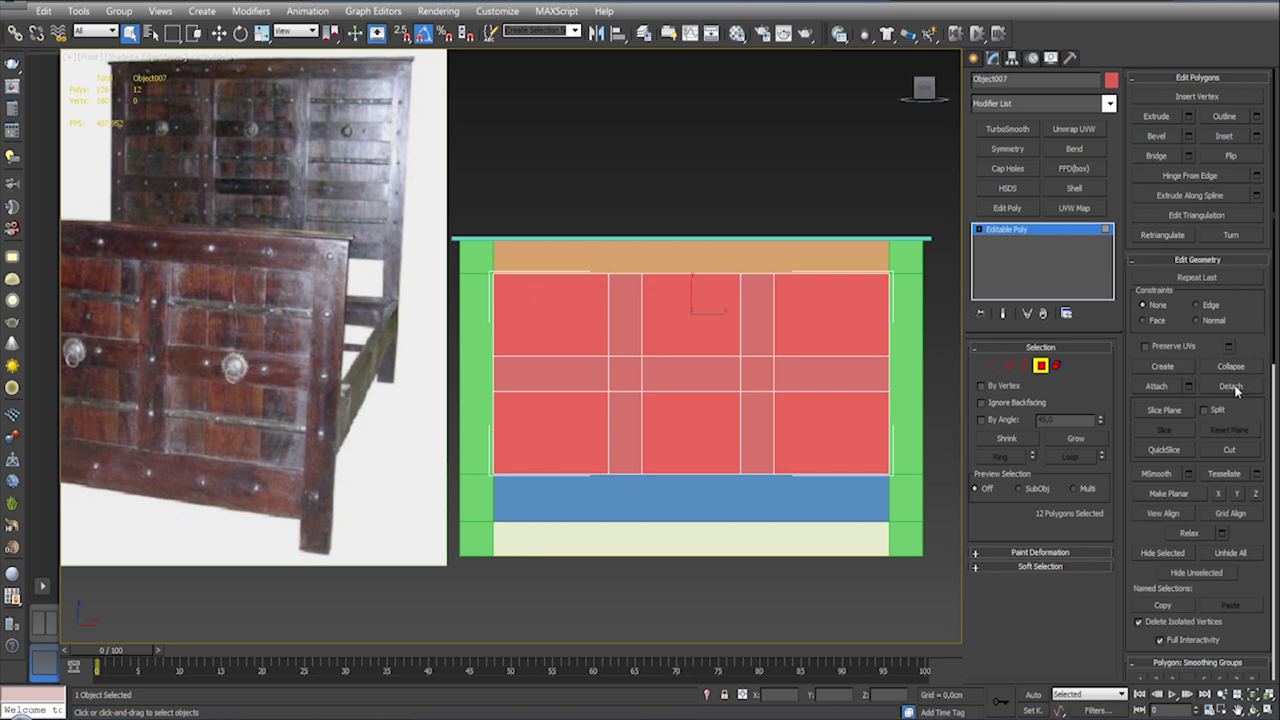
Step: Detach the panel faces as Object008 and select the new object
click(1234, 388)
click(703, 418)
click(1041, 366)
click(831, 319)
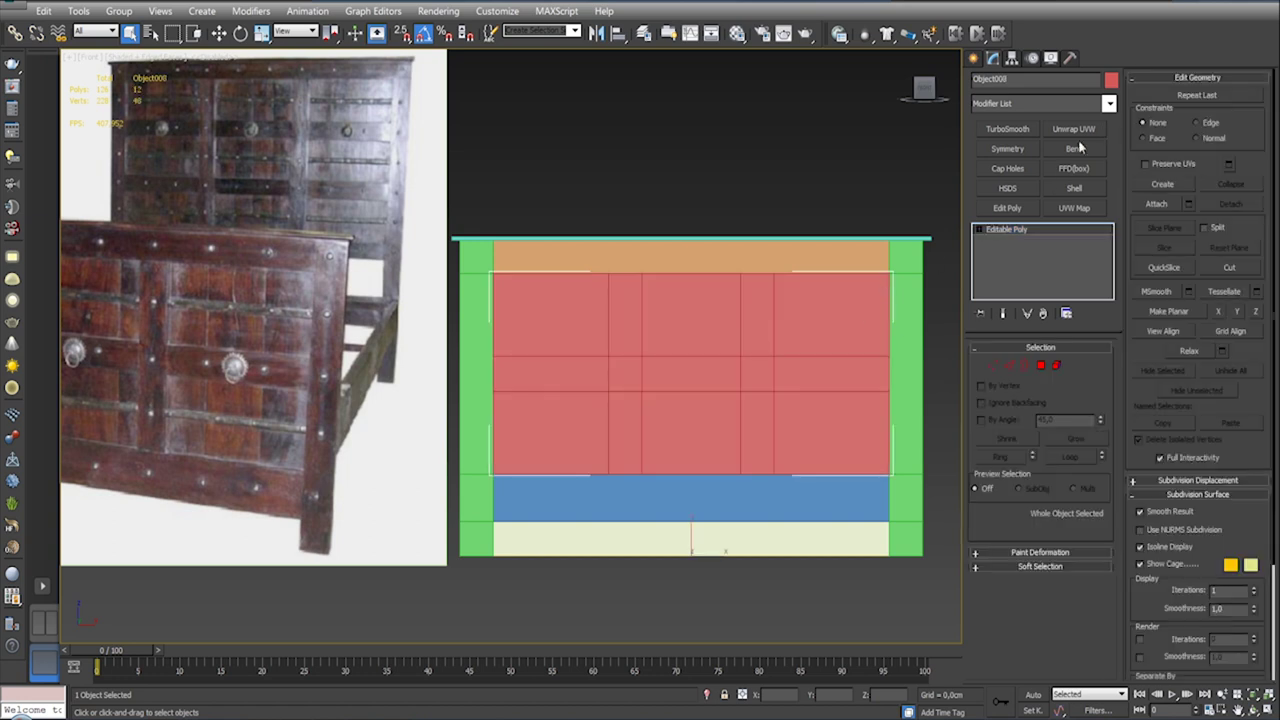
Step: Set Object008's object colour to pale yellow
click(1111, 80)
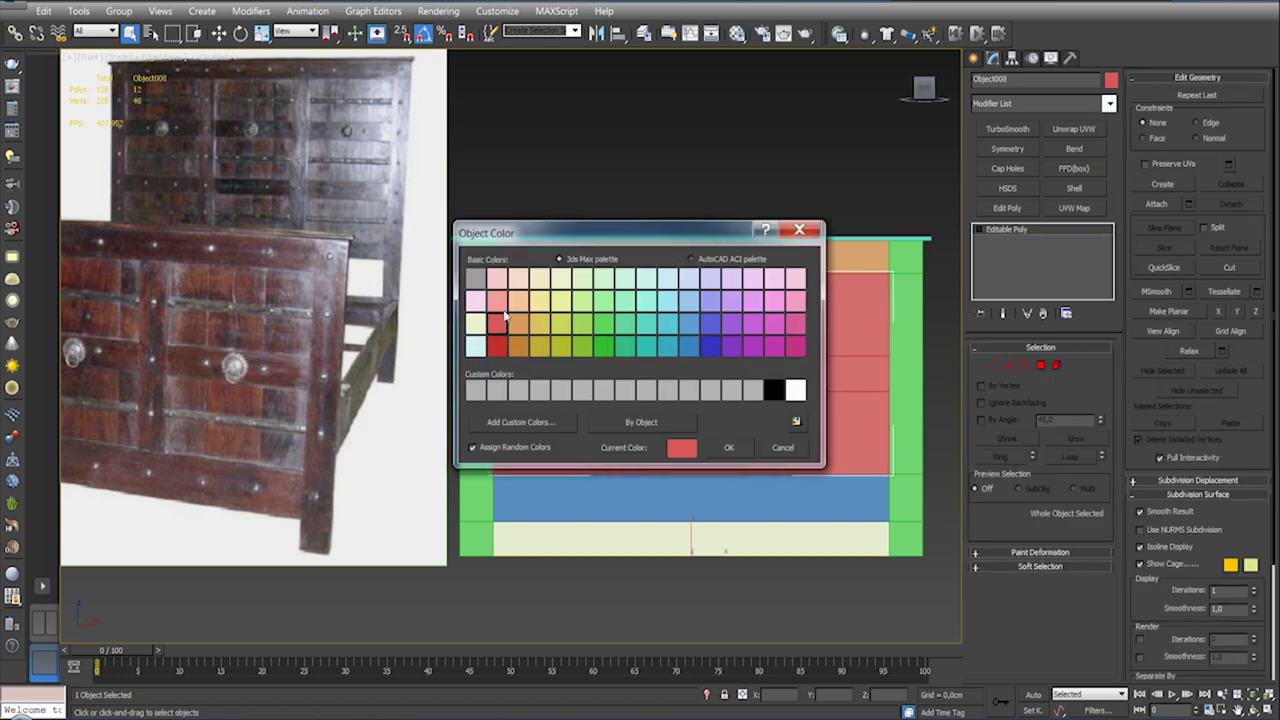
click(476, 301)
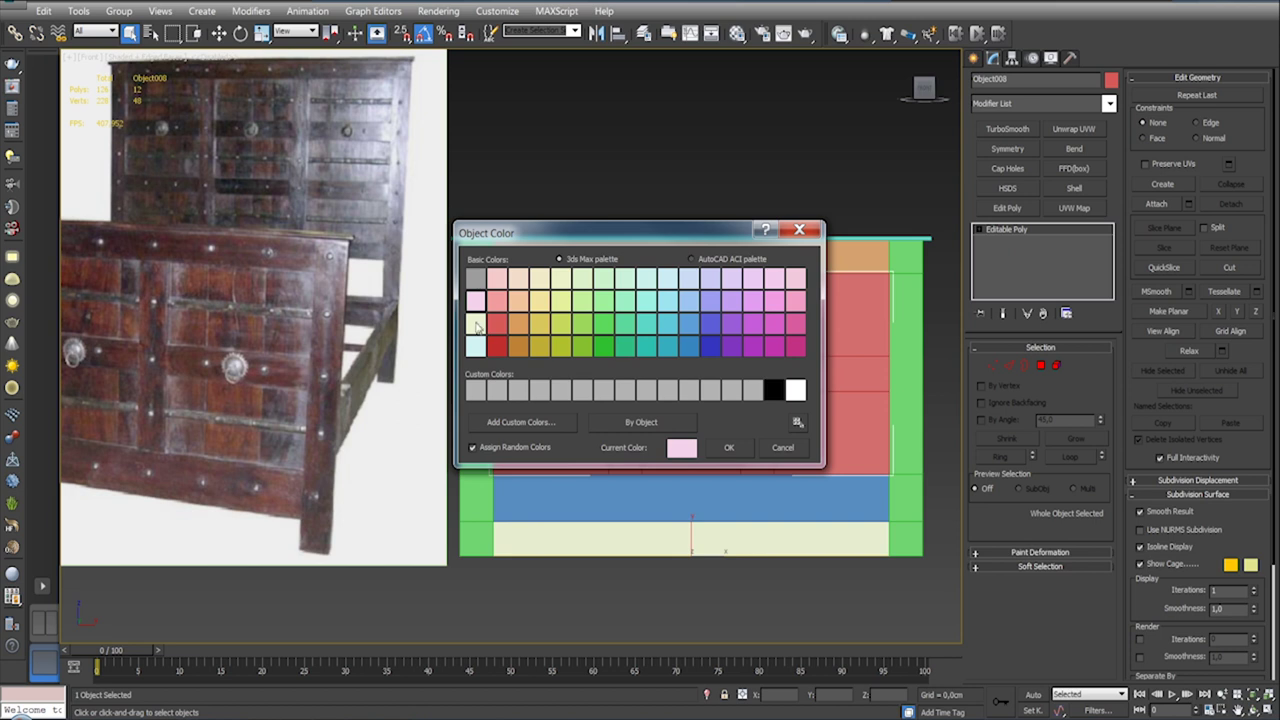
click(475, 323)
click(729, 447)
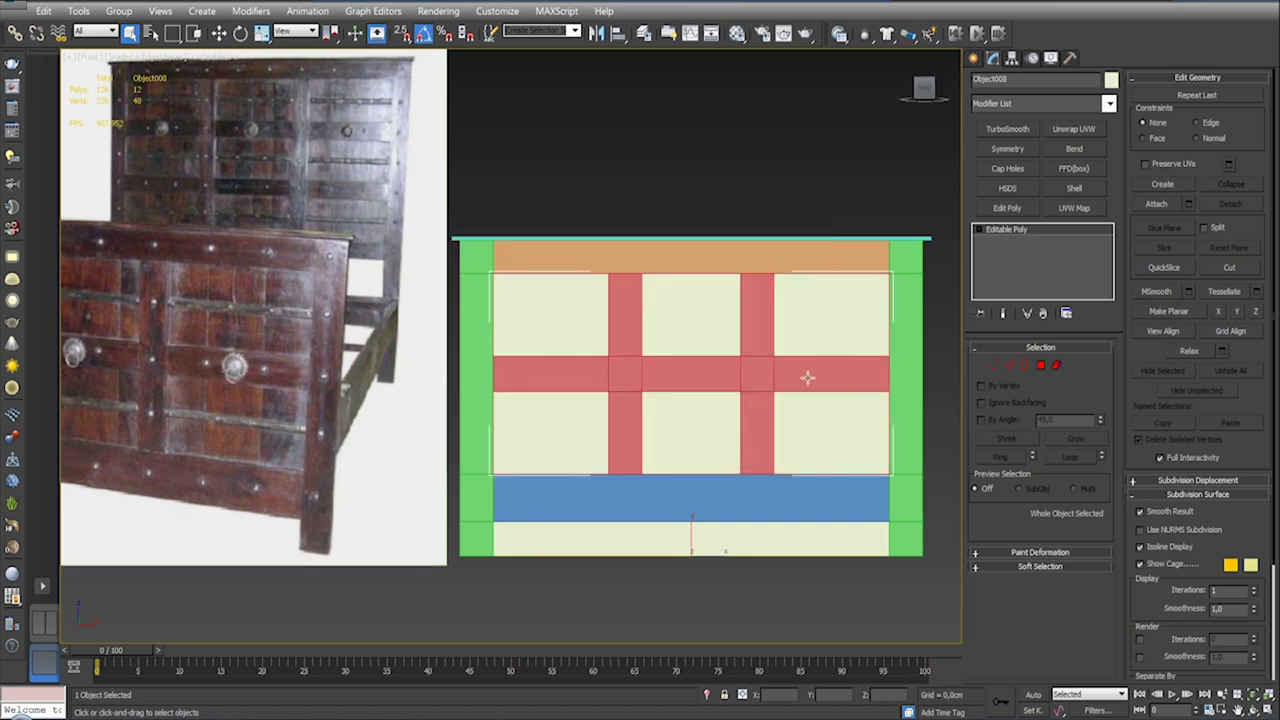
Step: Select two horizontal edge loops and connect two vertical plank divisions per panel
click(1008, 366)
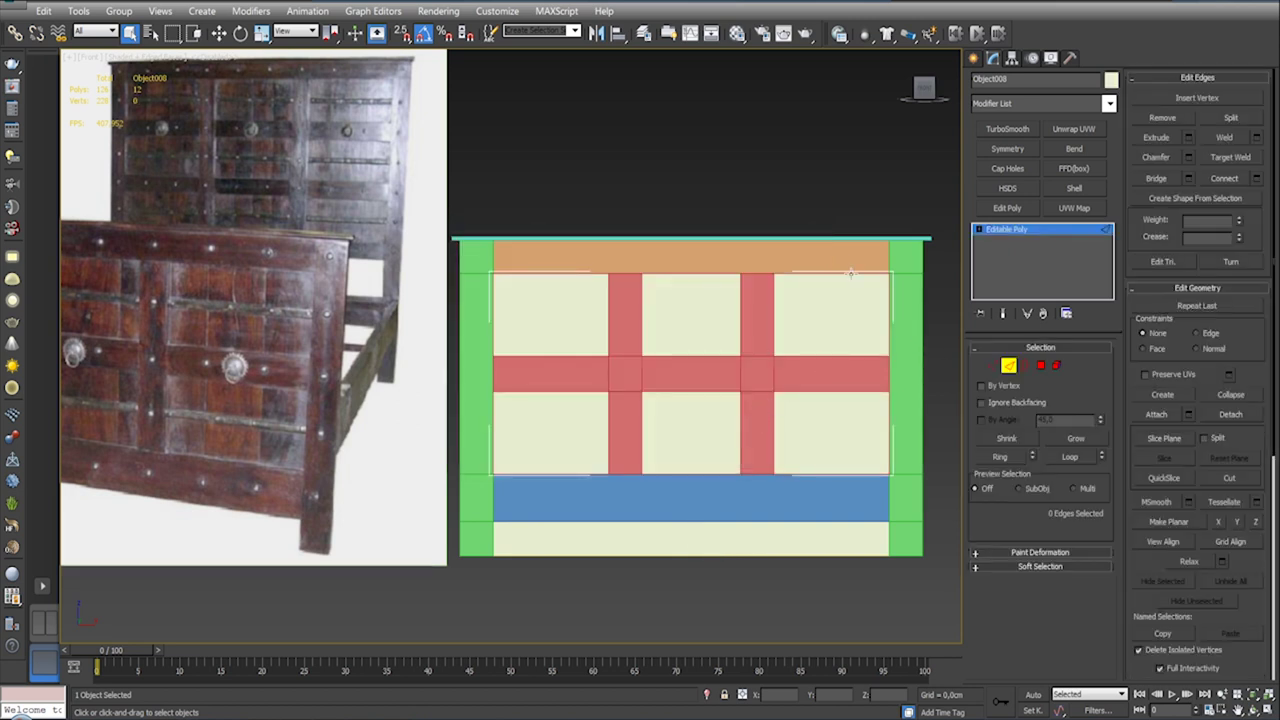
double_click(836, 506)
ctrl+double_click(695, 540)
click(1258, 180)
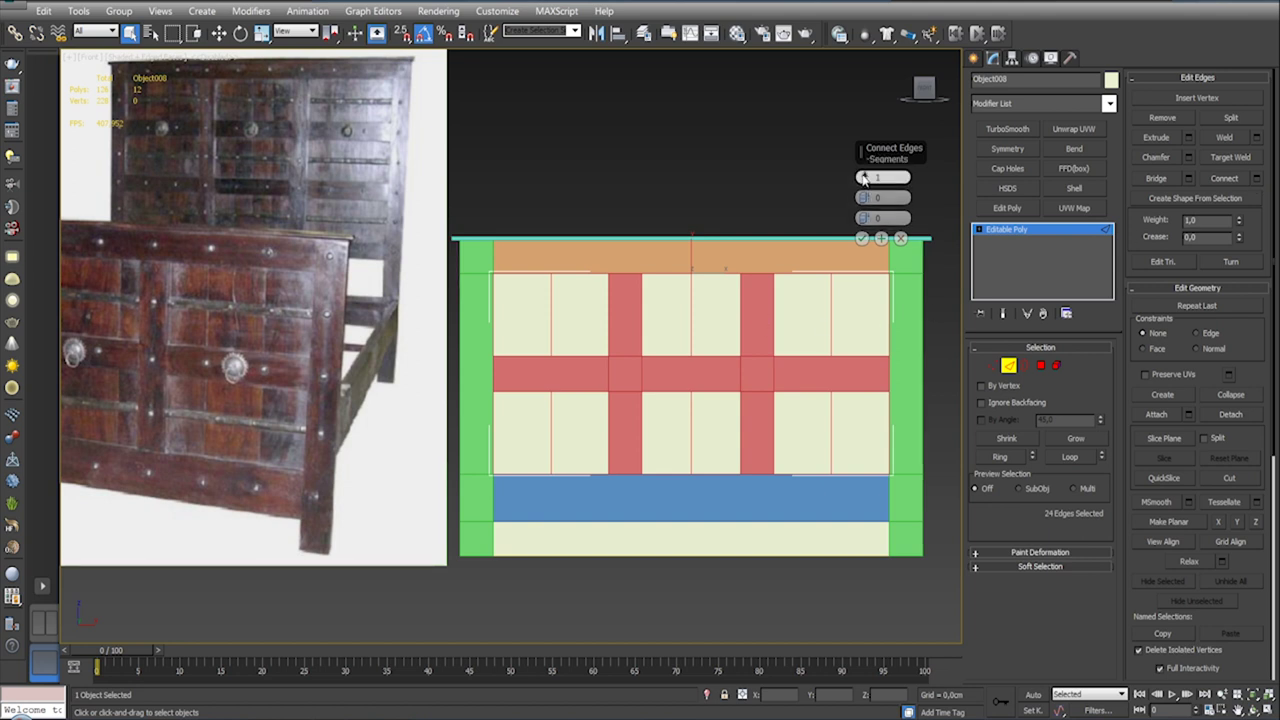
drag(864, 178, 868, 170)
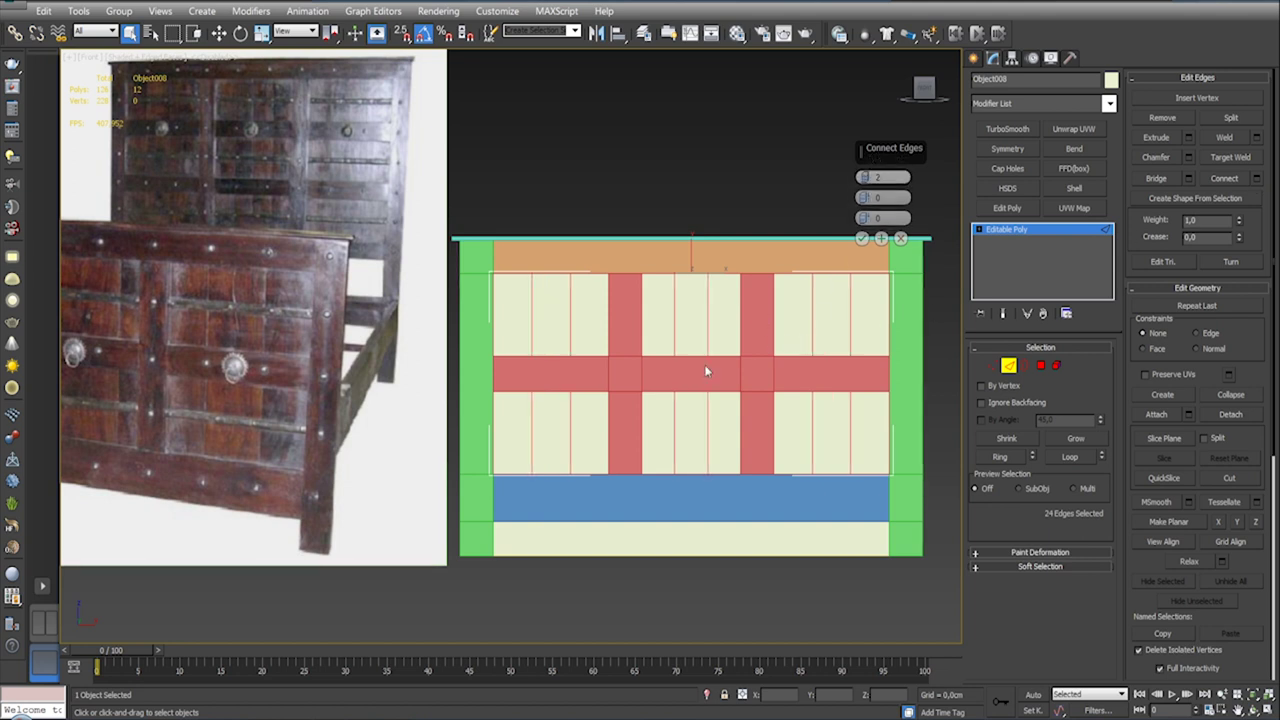
click(862, 238)
scroll(865, 245, down, 5)
alt+middle_drag(865, 245, 745, 265)
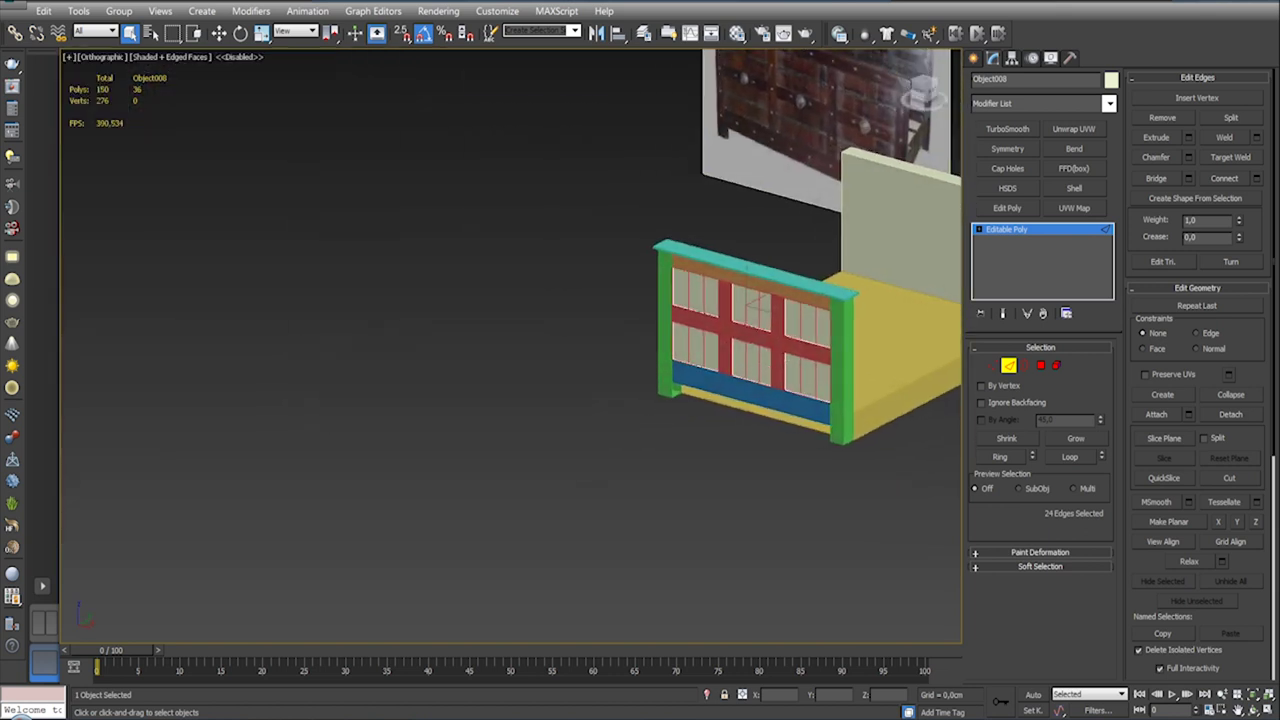
scroll(700, 330, up, 5)
scroll(700, 330, down, 3)
scroll(700, 330, up, 2)
alt+middle_drag(700, 330, 777, 291)
scroll(740, 310, up, 3)
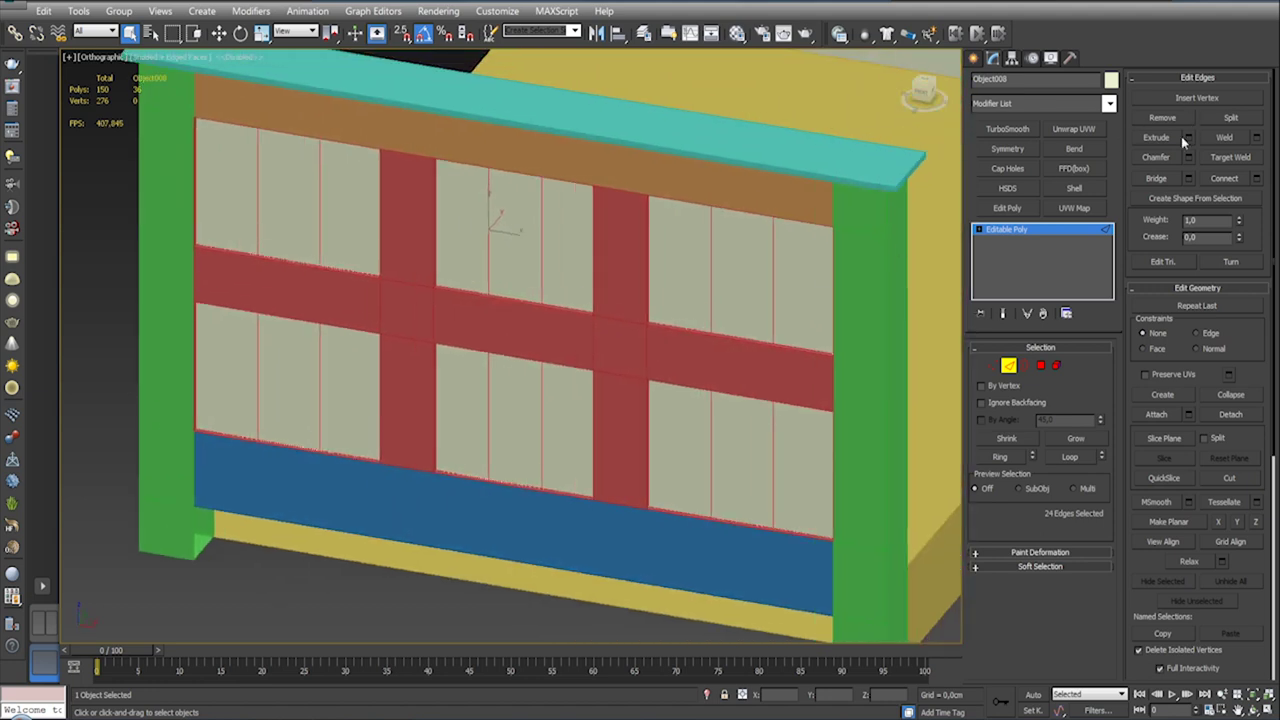
Step: Extrude the plank edges with Height -0,5 cm and Width 0,12 cm
click(1187, 138)
middle_drag(880, 297, 812, 341)
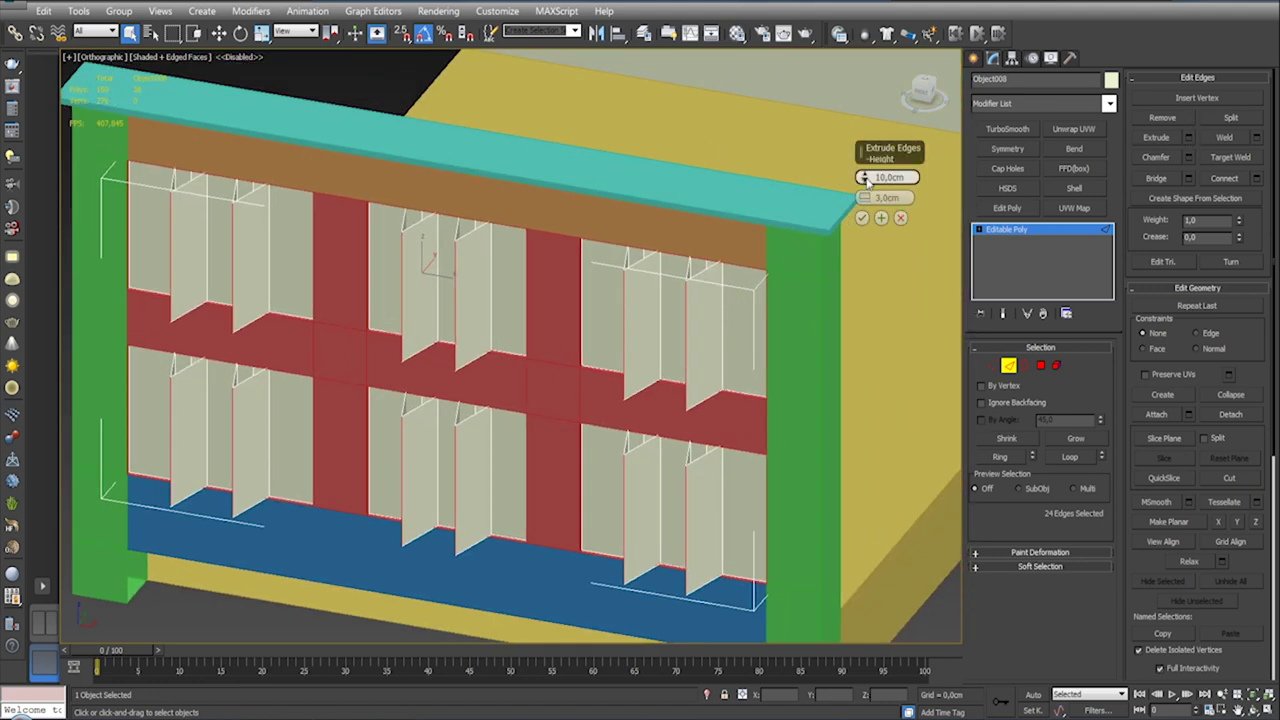
right_click(864, 197)
drag(864, 178, 892, 177)
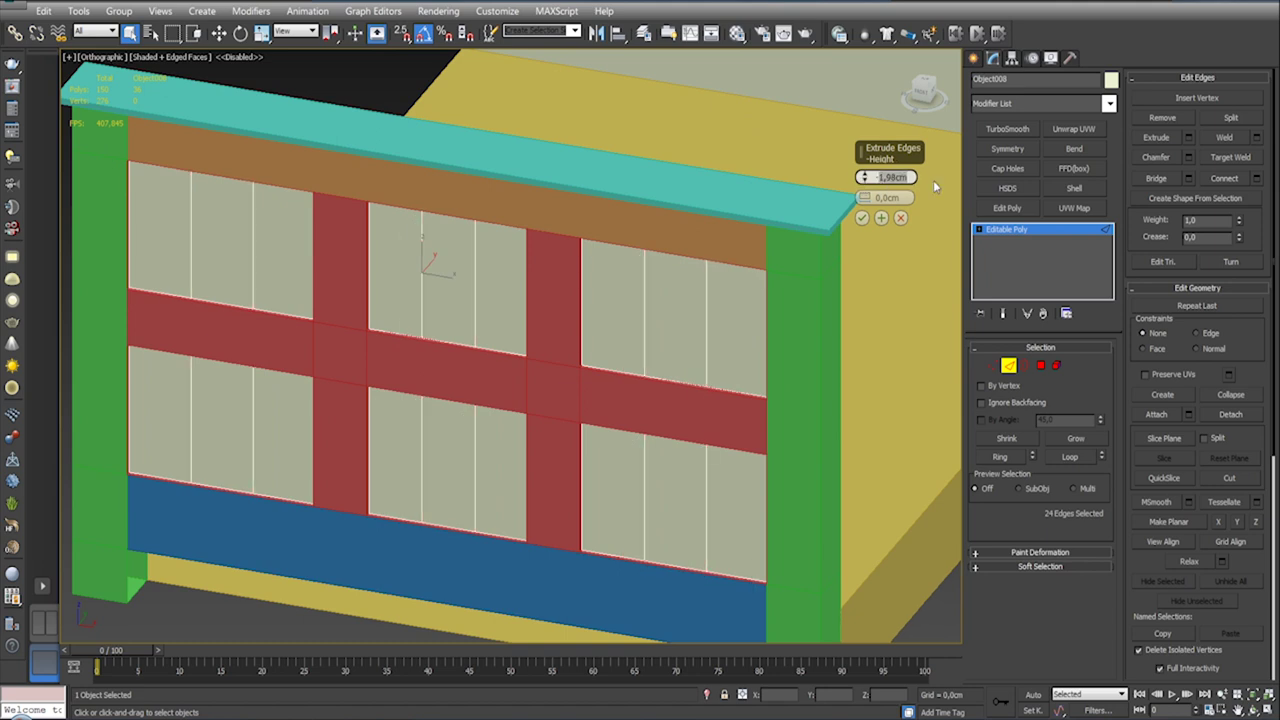
text(-0,5)
key(Return)
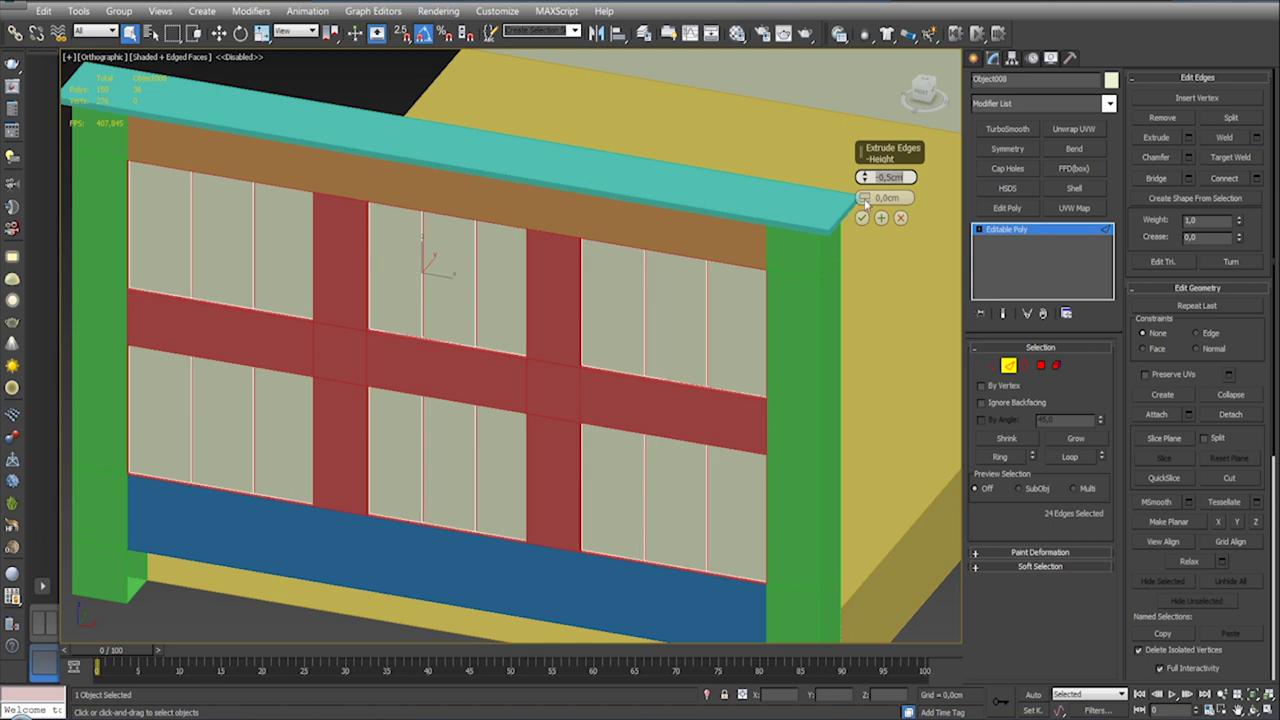
click(864, 198)
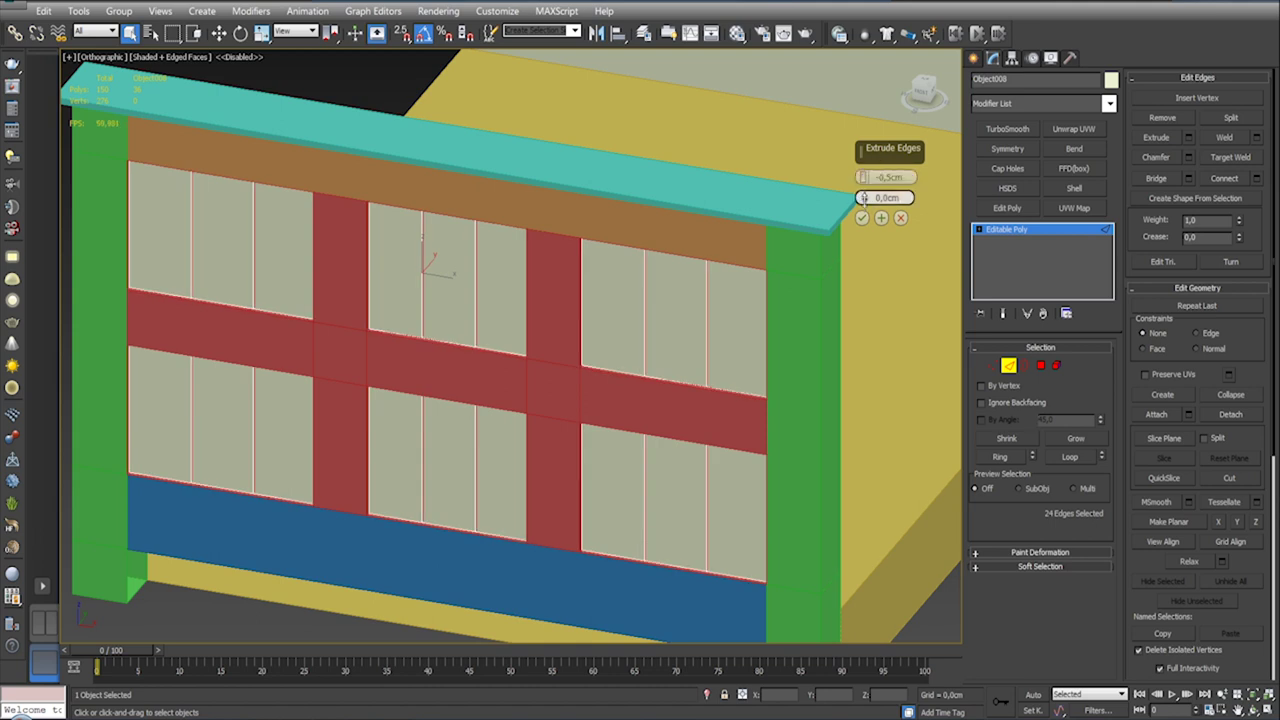
drag(864, 198, 864, 180)
scroll(733, 335, up, 5)
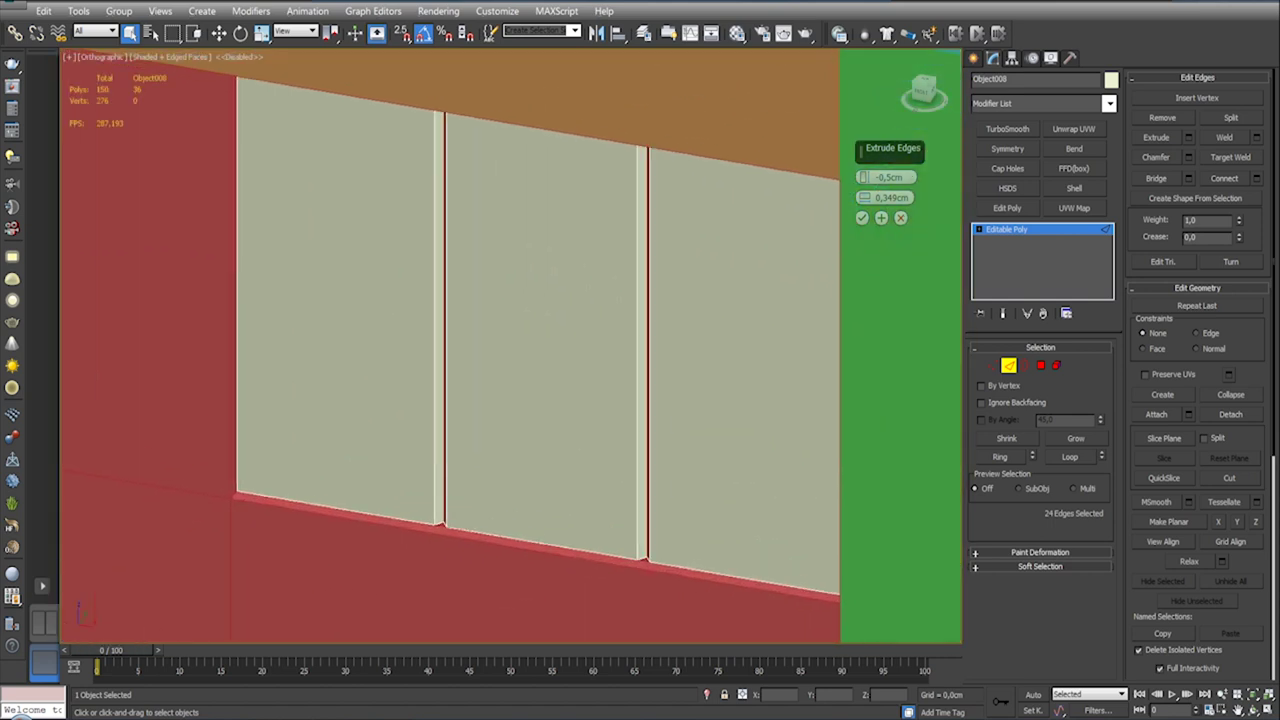
middle_drag(717, 252, 737, 217)
drag(864, 198, 864, 205)
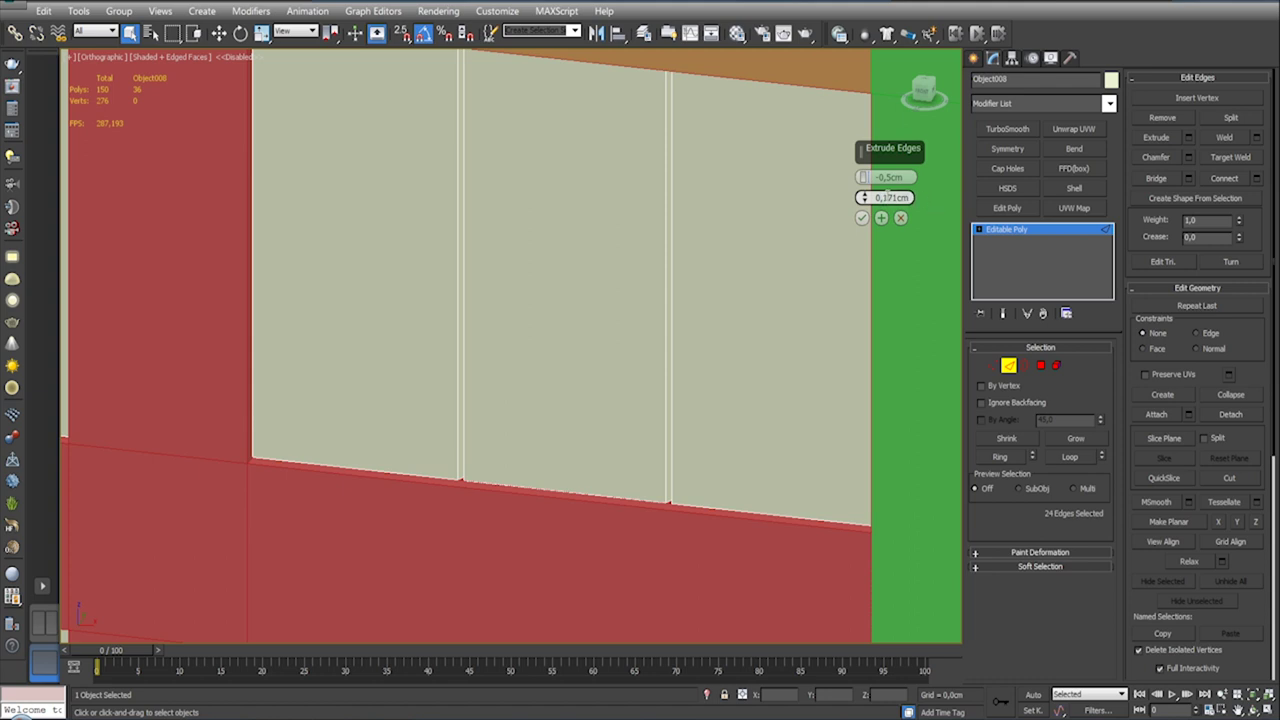
text(0,12)
key(Return)
Step: Apply the groove extrusion and orbit out to view the whole footboard
click(861, 218)
scroll(808, 191, down, 5)
mouse_move(808, 191)
alt+middle_down()
mouse_move(700, 178)
mouse_move(714, 266)
mouse_move(735, 285)
mouse_move(626, 243)
mouse_move(641, 253)
alt+middle_up()
scroll(700, 178, down, 3)
scroll(714, 266, down, 3)
scroll(641, 253, down, 3)
Step: Deselect the footboard, then select the green corner-leg post Object003 and isolate it
click(1008, 365)
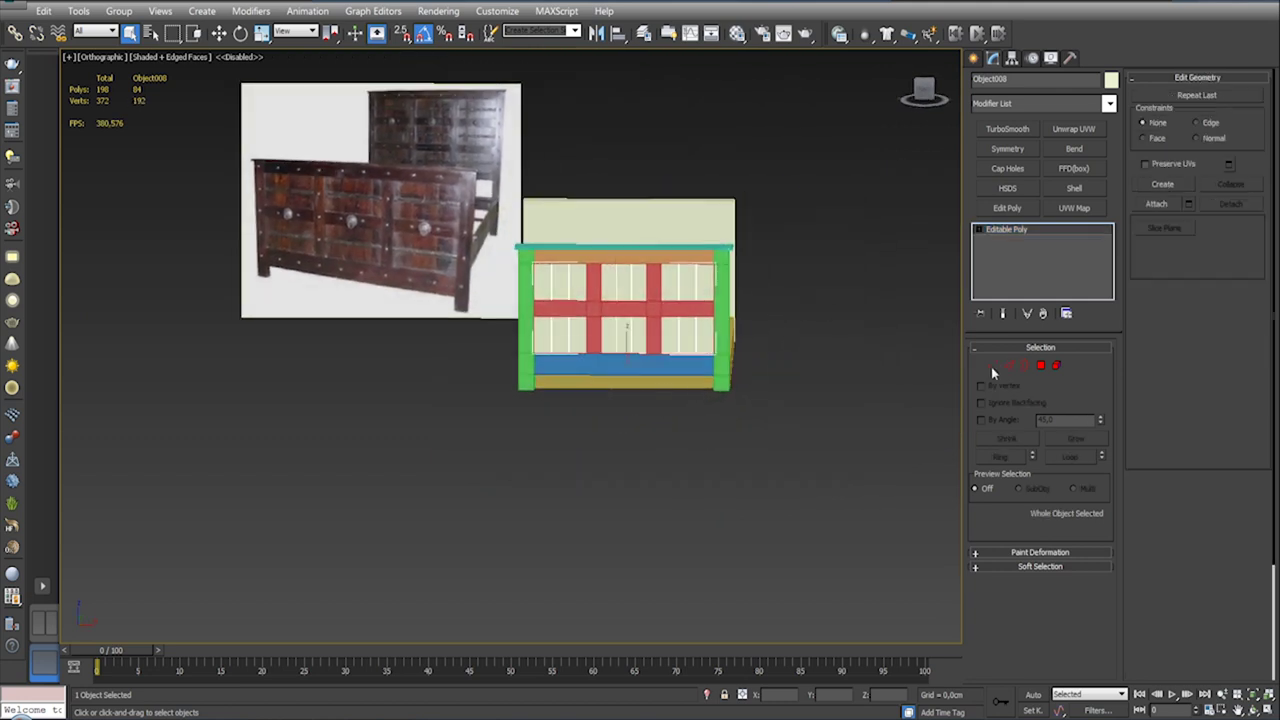
click(640, 500)
scroll(652, 336, up, 5)
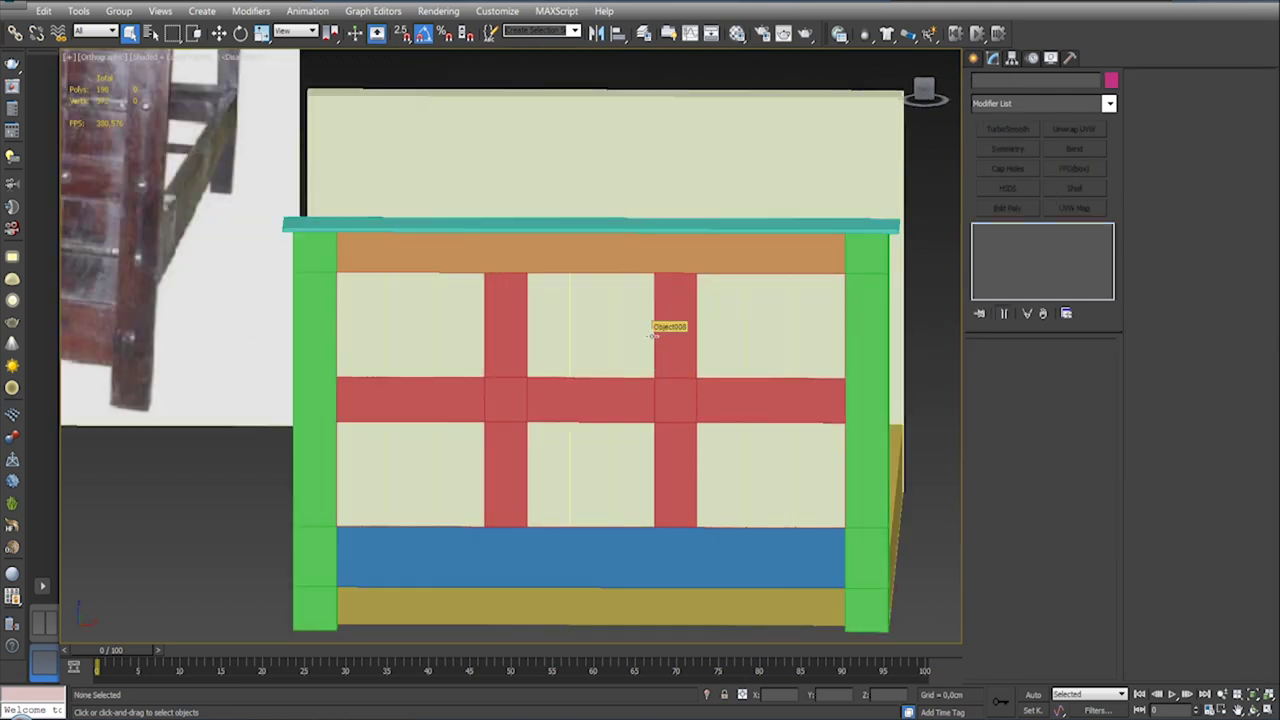
scroll(651, 340, down, 3)
mouse_move(651, 340)
alt+middle_down()
mouse_move(829, 393)
mouse_move(585, 250)
mouse_move(652, 352)
mouse_move(632, 406)
alt+middle_up()
scroll(585, 250, down, 2)
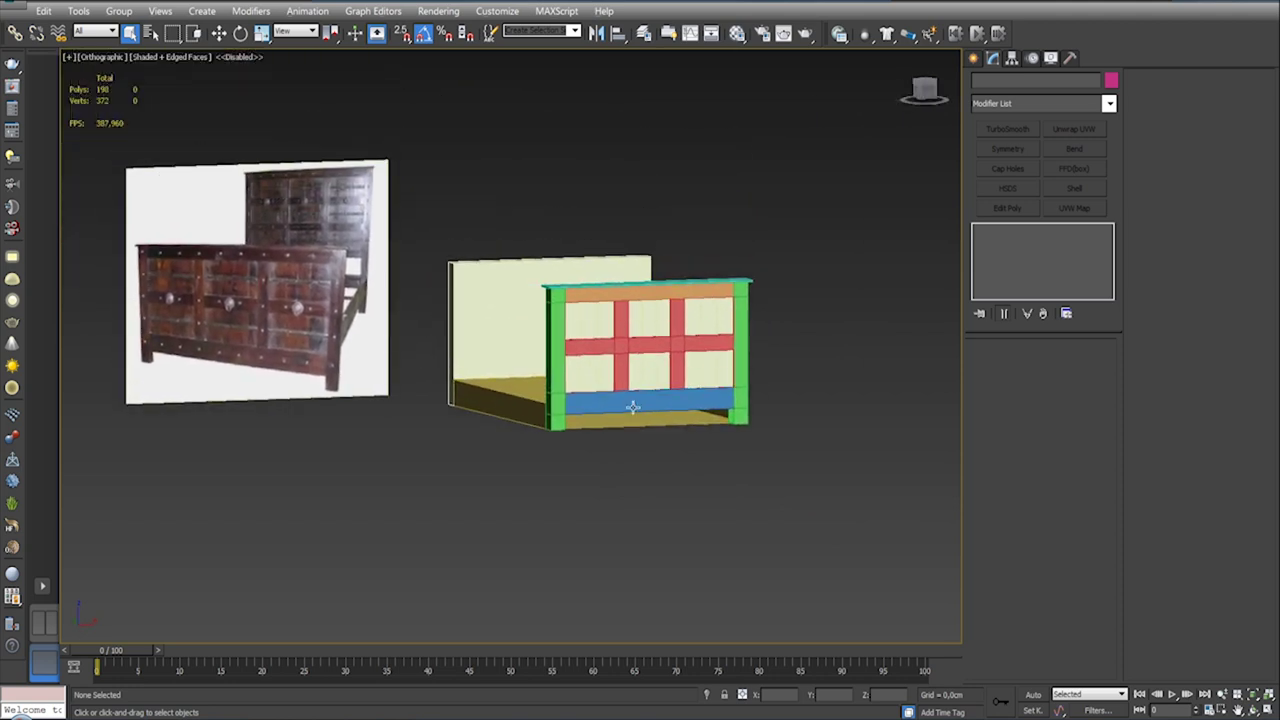
alt+middle_drag(752, 432, 737, 423)
scroll(730, 400, up, 5)
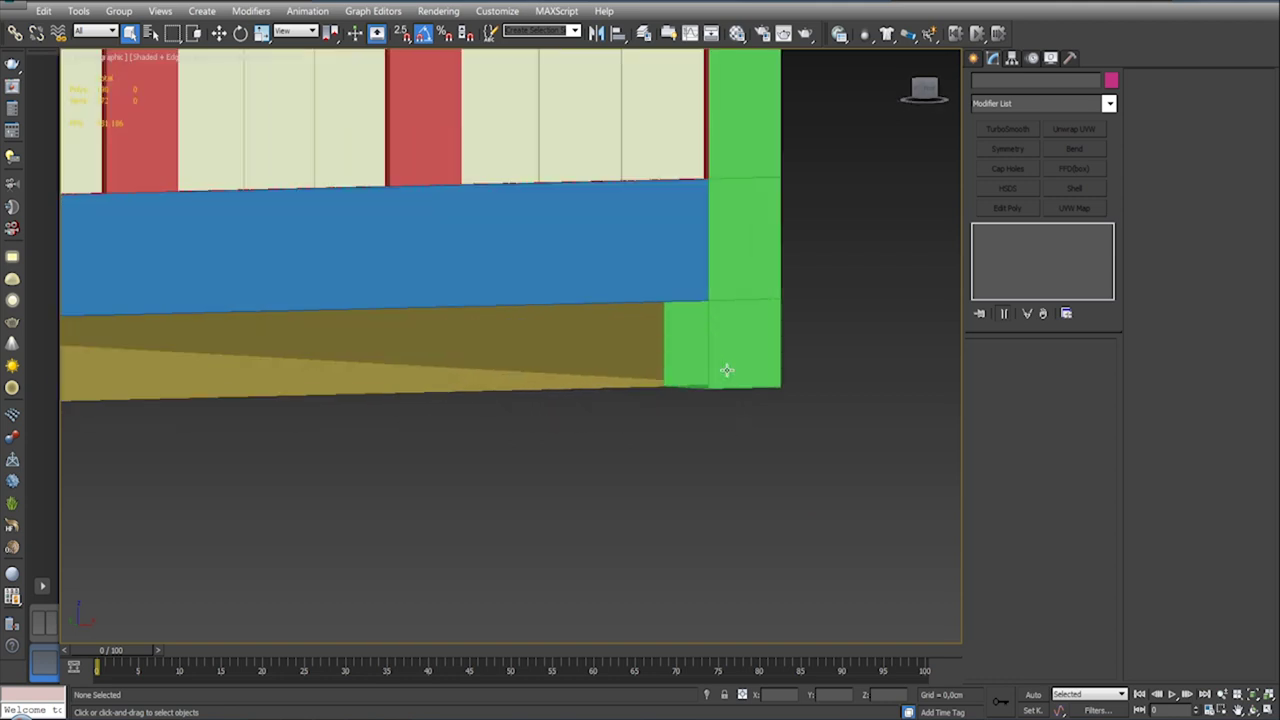
click(728, 348)
click(707, 694)
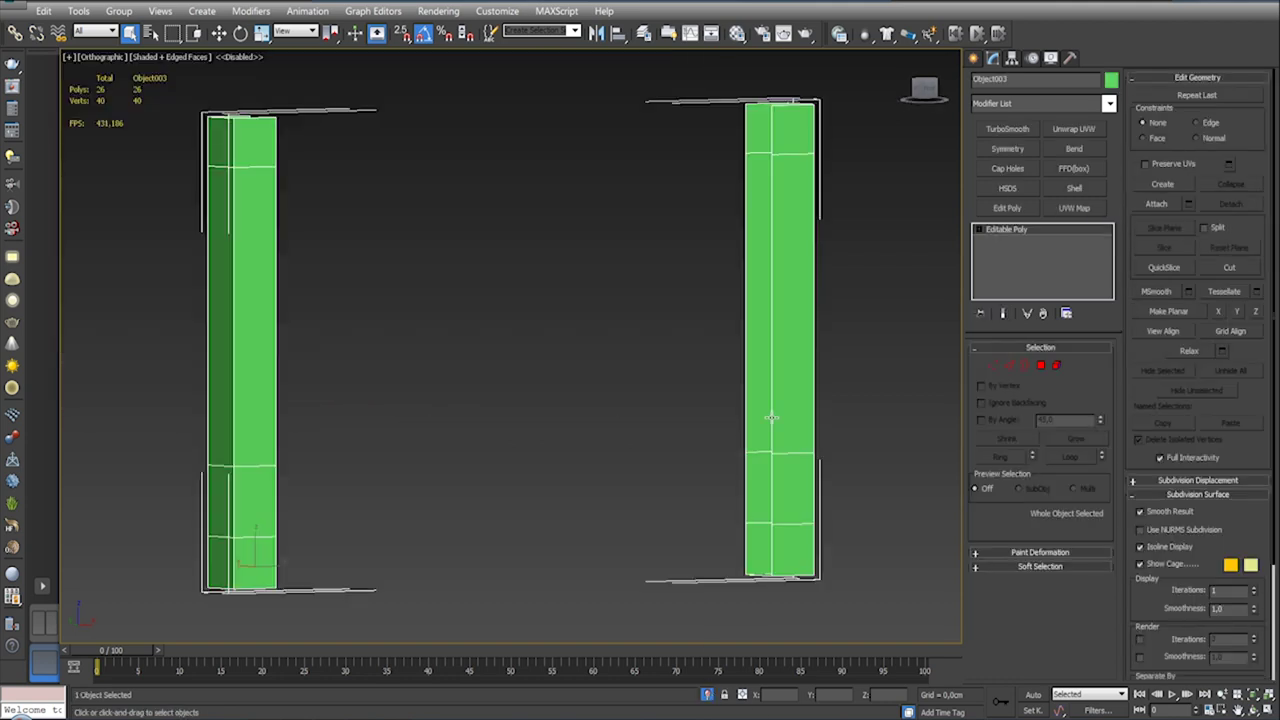
Step: Remove the extra horizontal edge loops from the posts and cap their open borders
click(1008, 366)
click(819, 436)
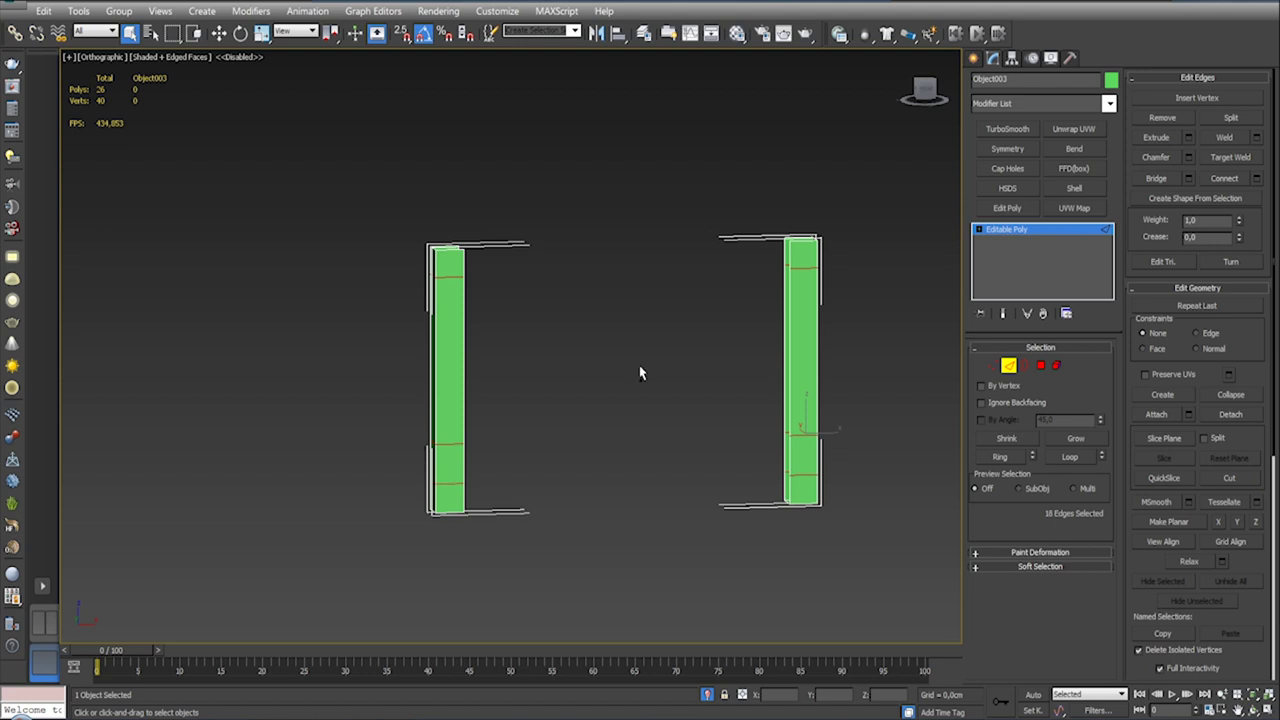
click(1156, 108)
click(1025, 365)
drag(914, 358, 329, 423)
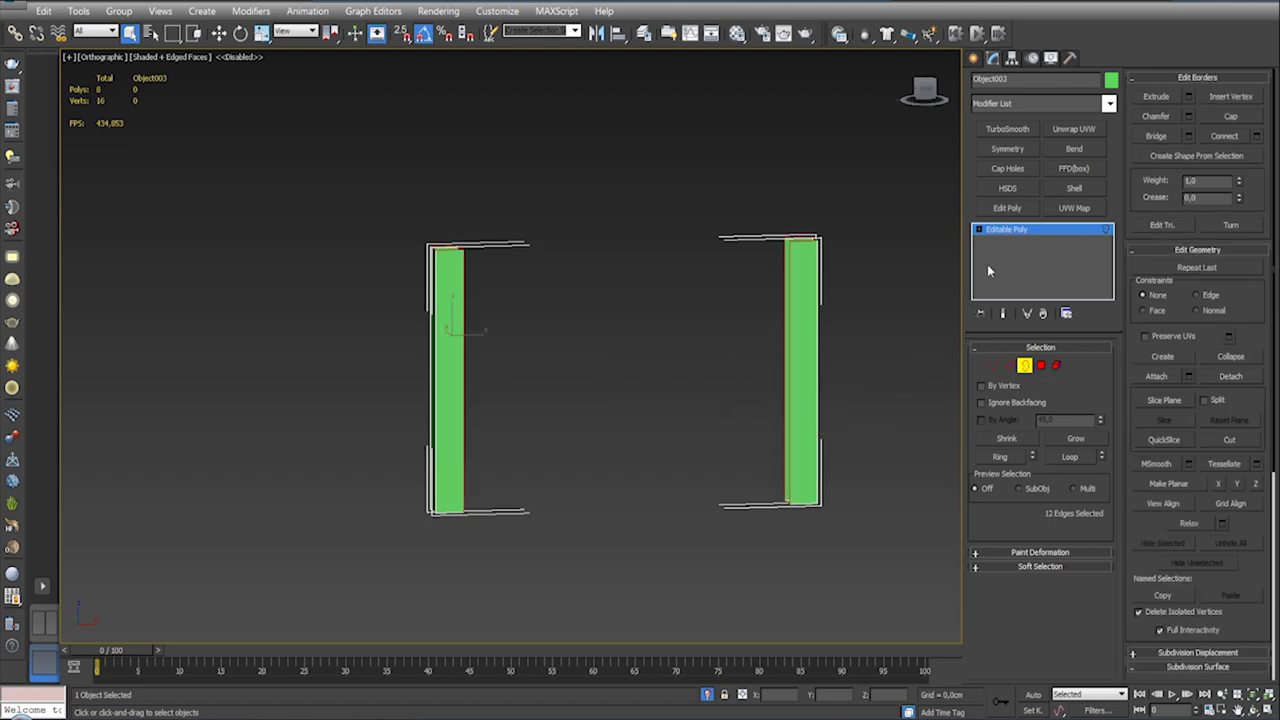
click(1222, 136)
Step: Connect the right post's top corner vertices to split its top face diagonally
alt+middle_drag(843, 306, 972, 378)
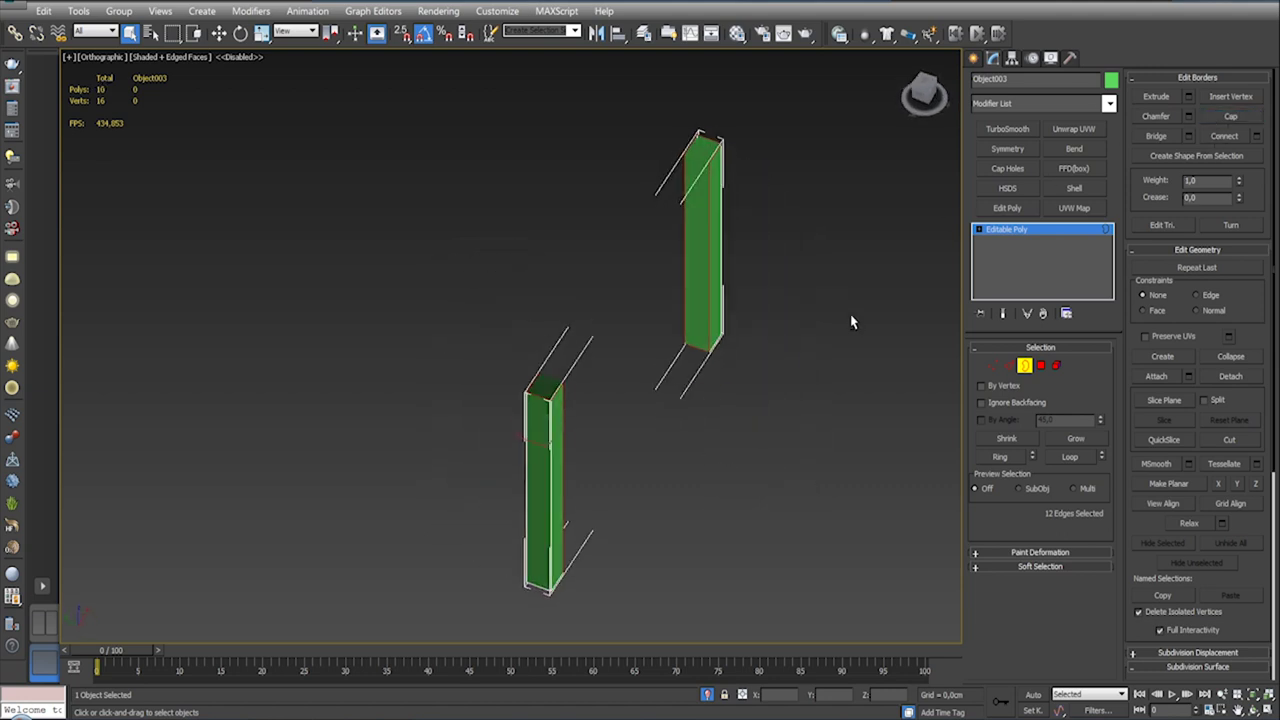
click(993, 366)
scroll(653, 342, up, 5)
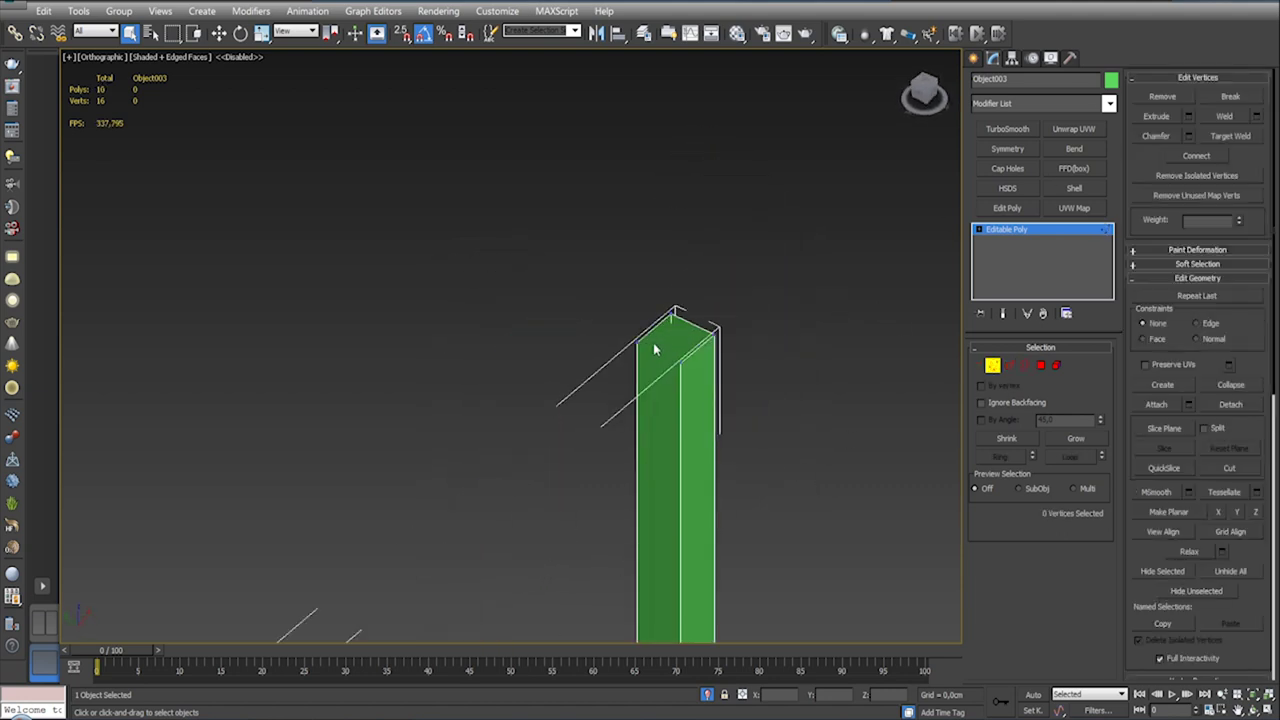
ctrl+click(678, 364)
click(705, 697)
click(705, 697)
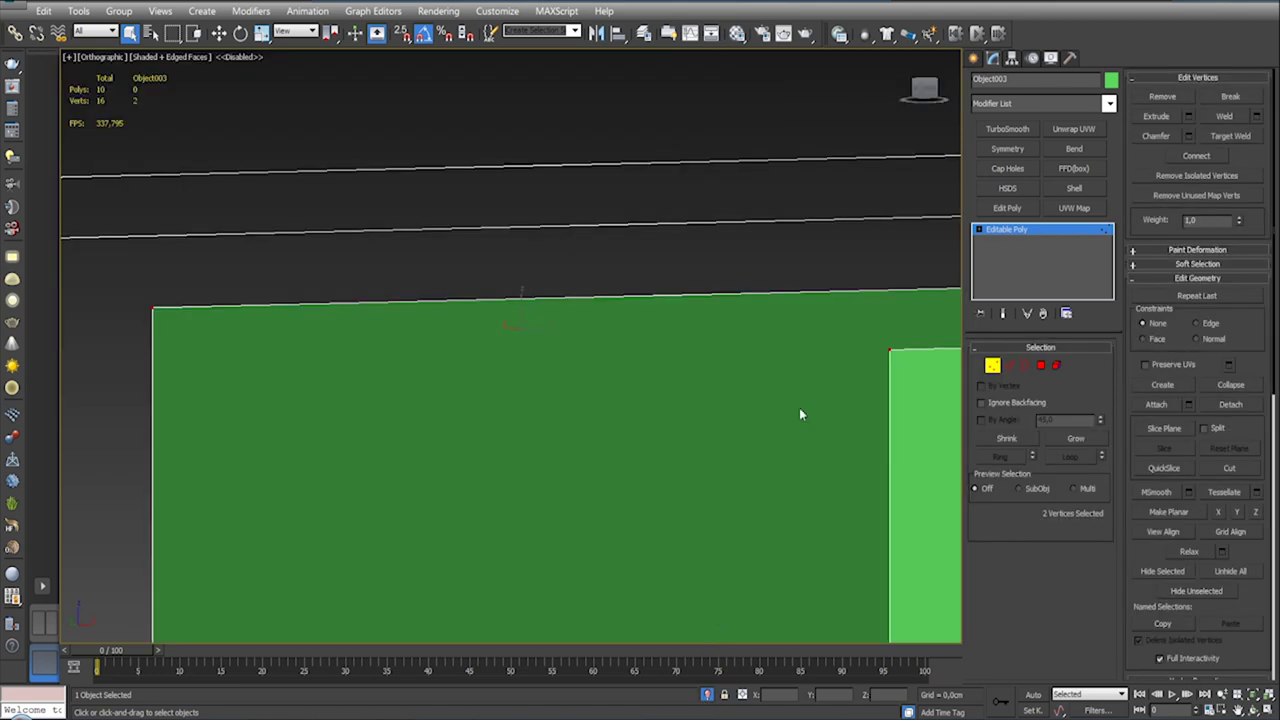
scroll(857, 323, down, 5)
alt+middle_drag(857, 323, 1004, 296)
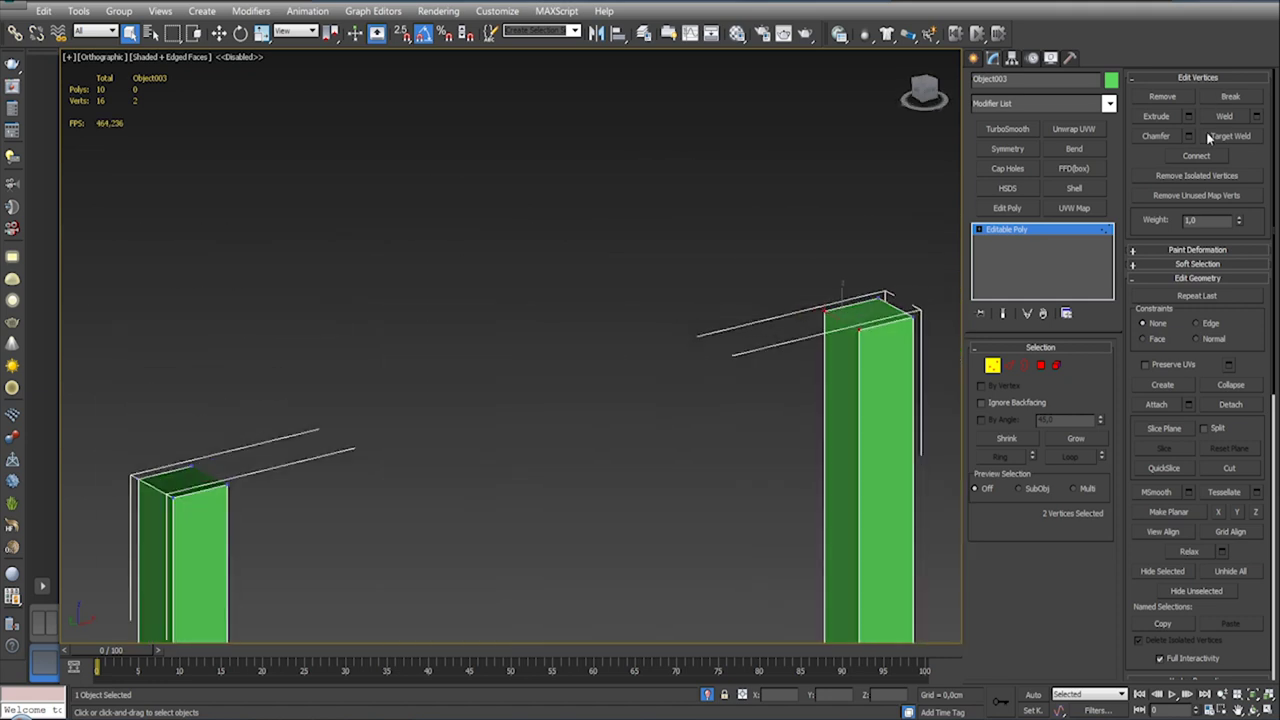
click(1196, 156)
Step: Join the other post's two opposite top corner vertices with a new edge
alt+middle_drag(842, 323, 737, 614)
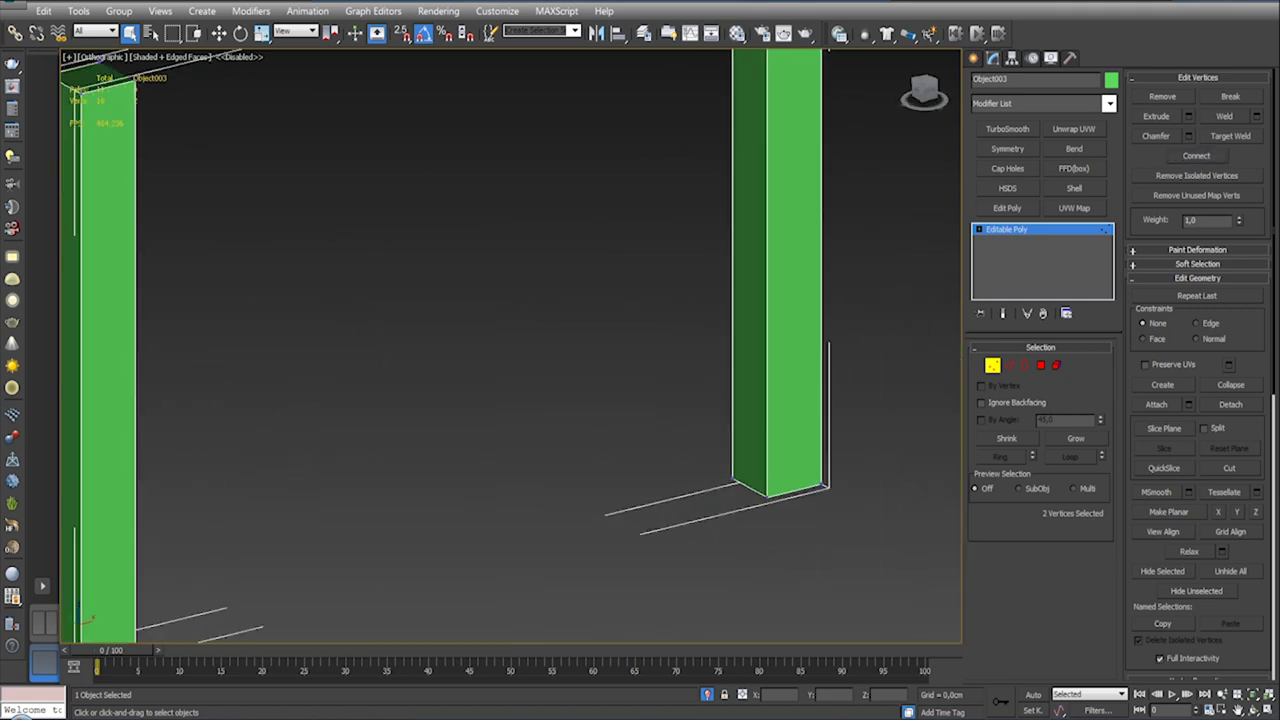
scroll(574, 477, down, 5)
scroll(689, 506, up, 8)
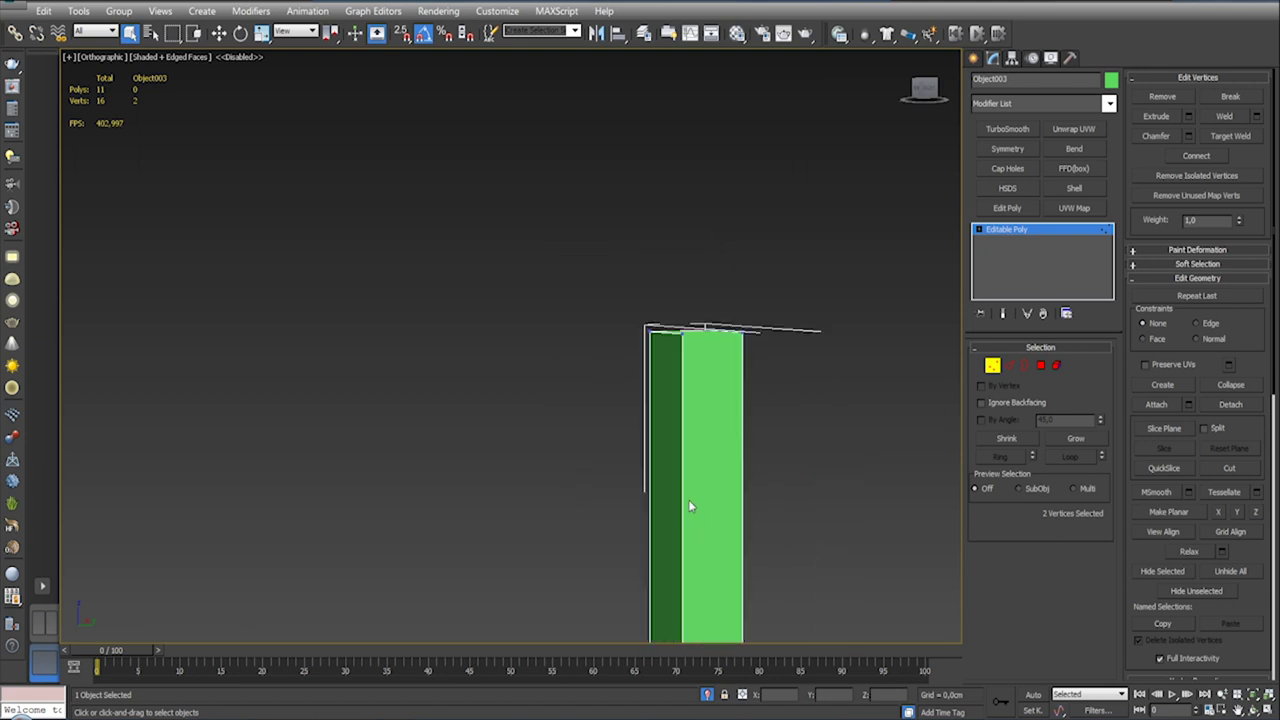
click(683, 336)
ctrl+click(745, 342)
click(1197, 157)
Step: Delete the top faces of both corner-leg posts, leaving 10 polygons
mouse_move(800, 400)
alt+middle_down()
mouse_move(736, 349)
mouse_move(760, 330)
alt+middle_up()
click(1040, 365)
click(937, 283)
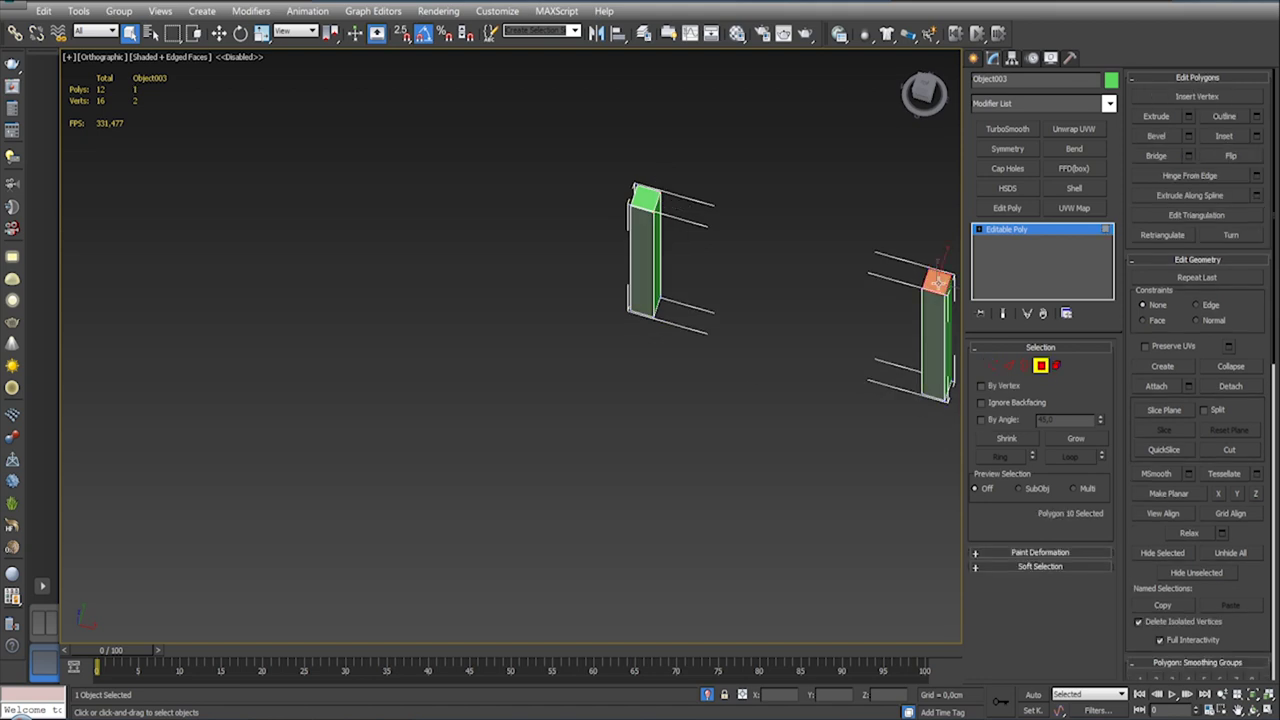
click(707, 694)
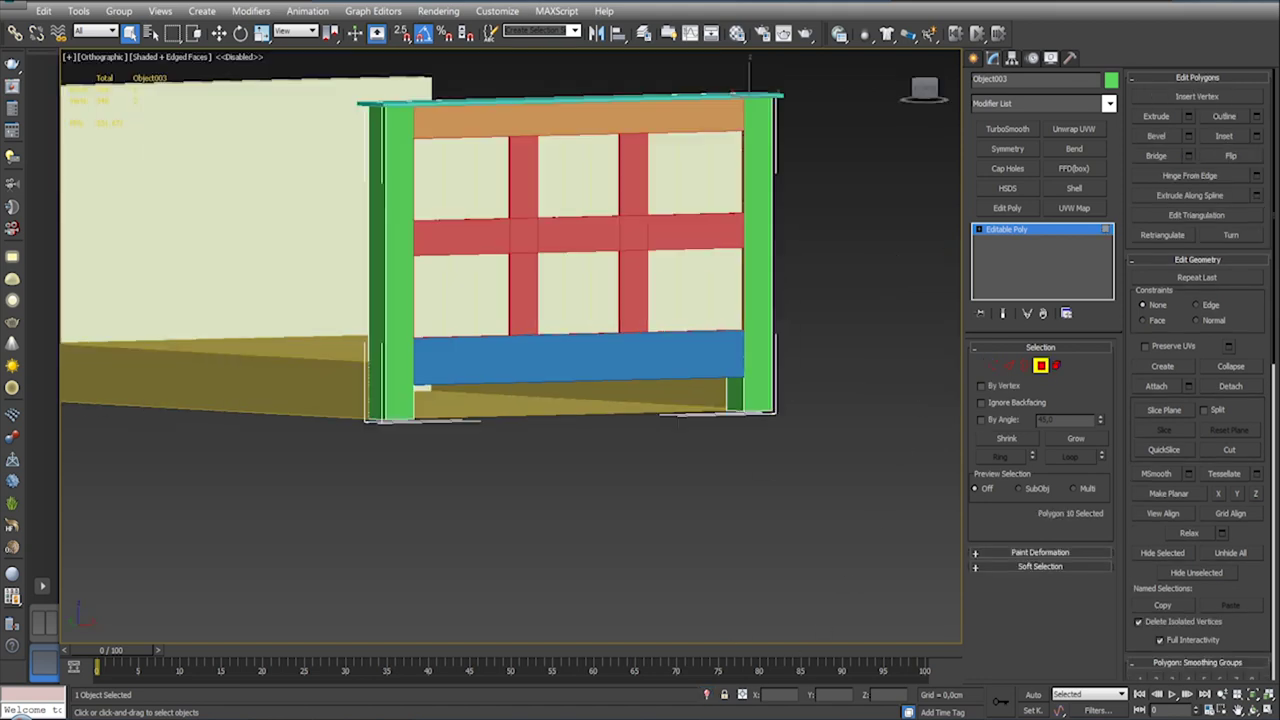
click(708, 693)
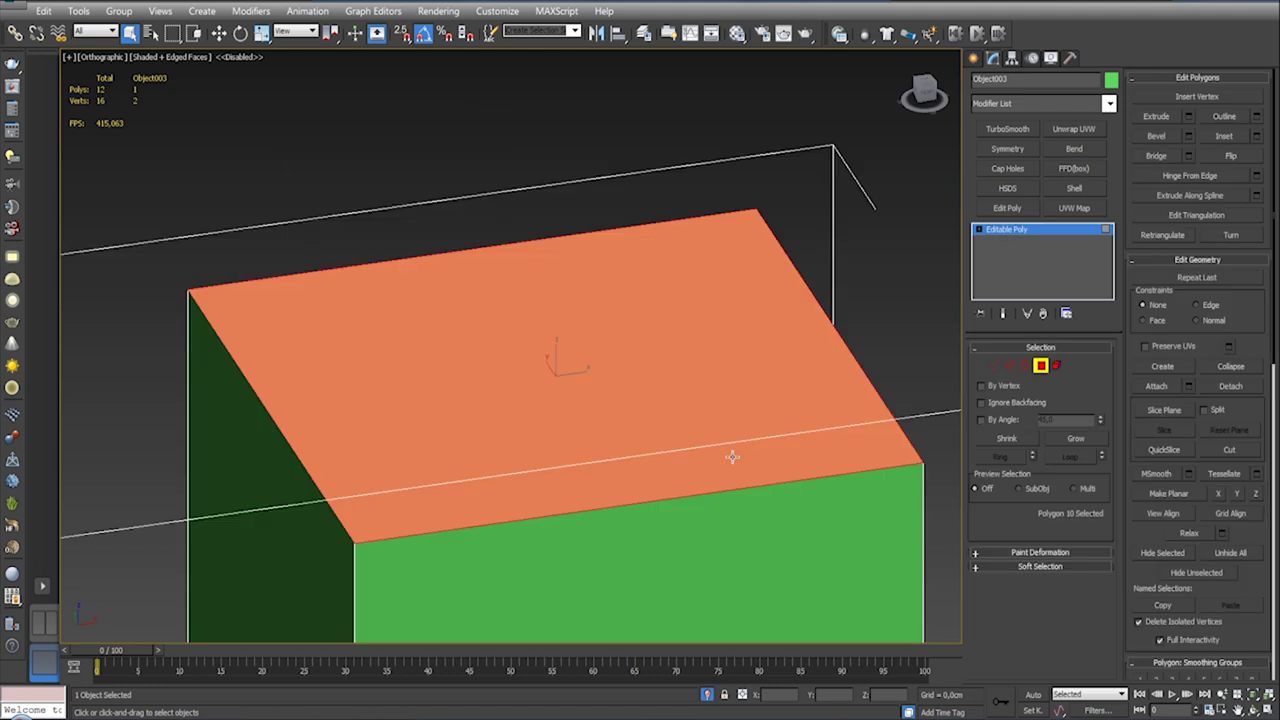
ctrl+click(620, 458)
key(Delete)
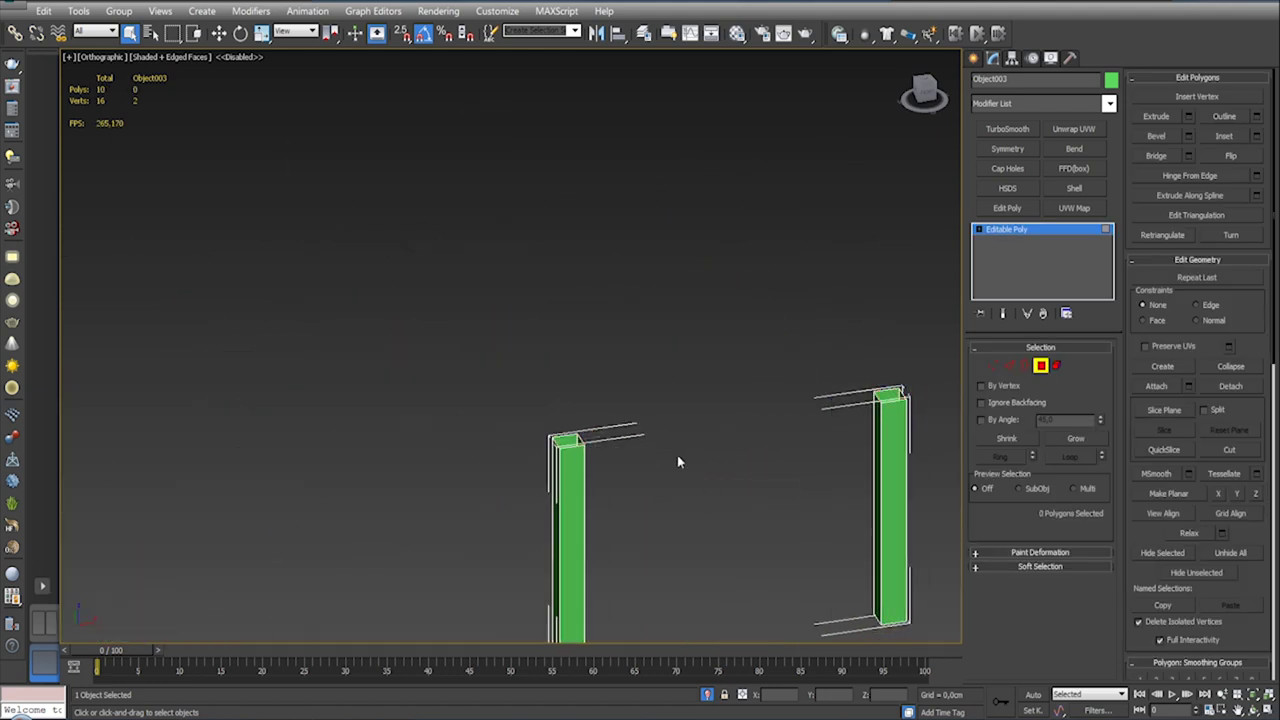
key(alt+q)
alt+middle_drag(735, 469, 671, 306)
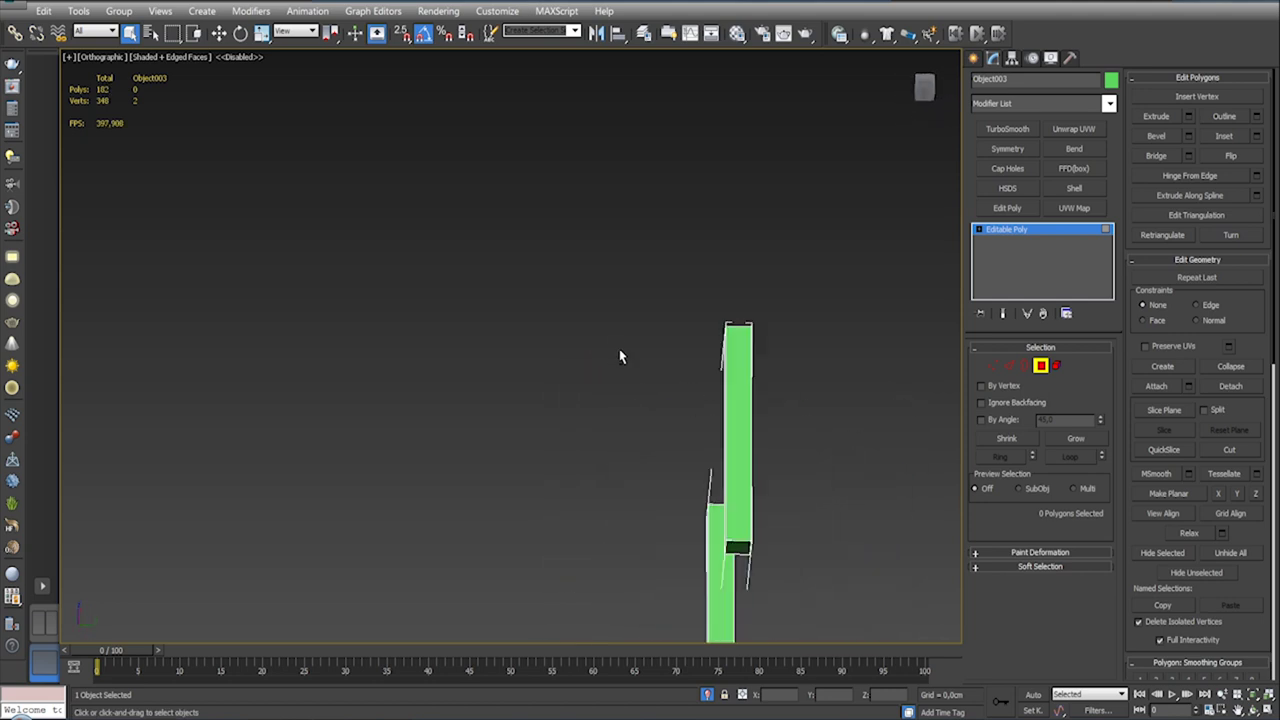
Step: Exit isolation to show the full 182-polygon footboard and leave face editing
click(708, 694)
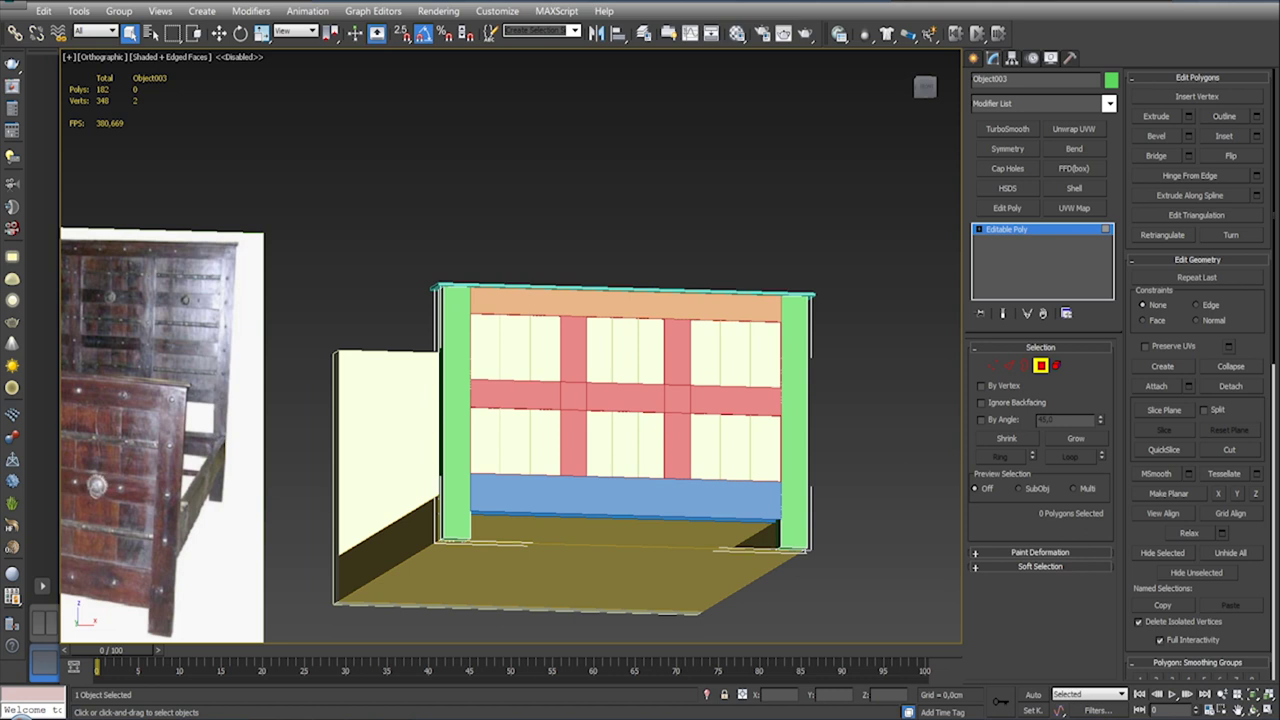
alt+middle_drag(707, 388, 629, 363)
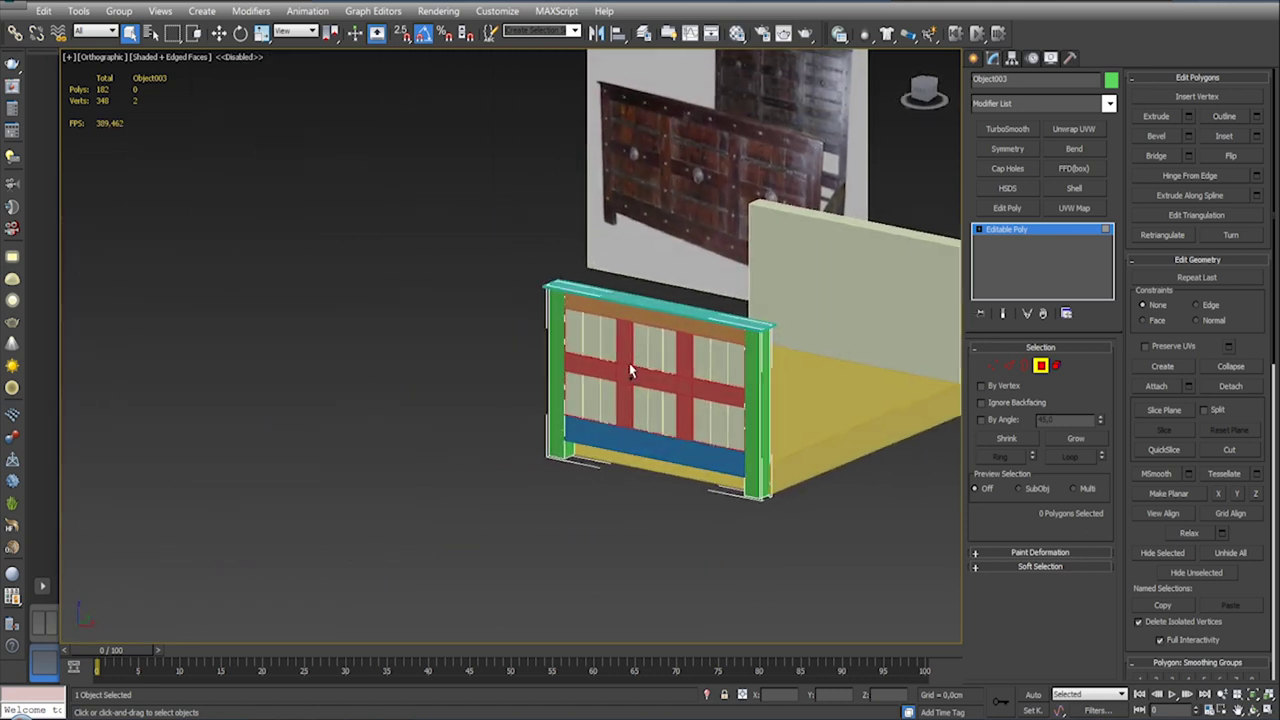
scroll(629, 363, up, 3)
mouse_move(600, 407)
alt+middle_down()
mouse_move(670, 413)
mouse_move(640, 410)
alt+middle_up()
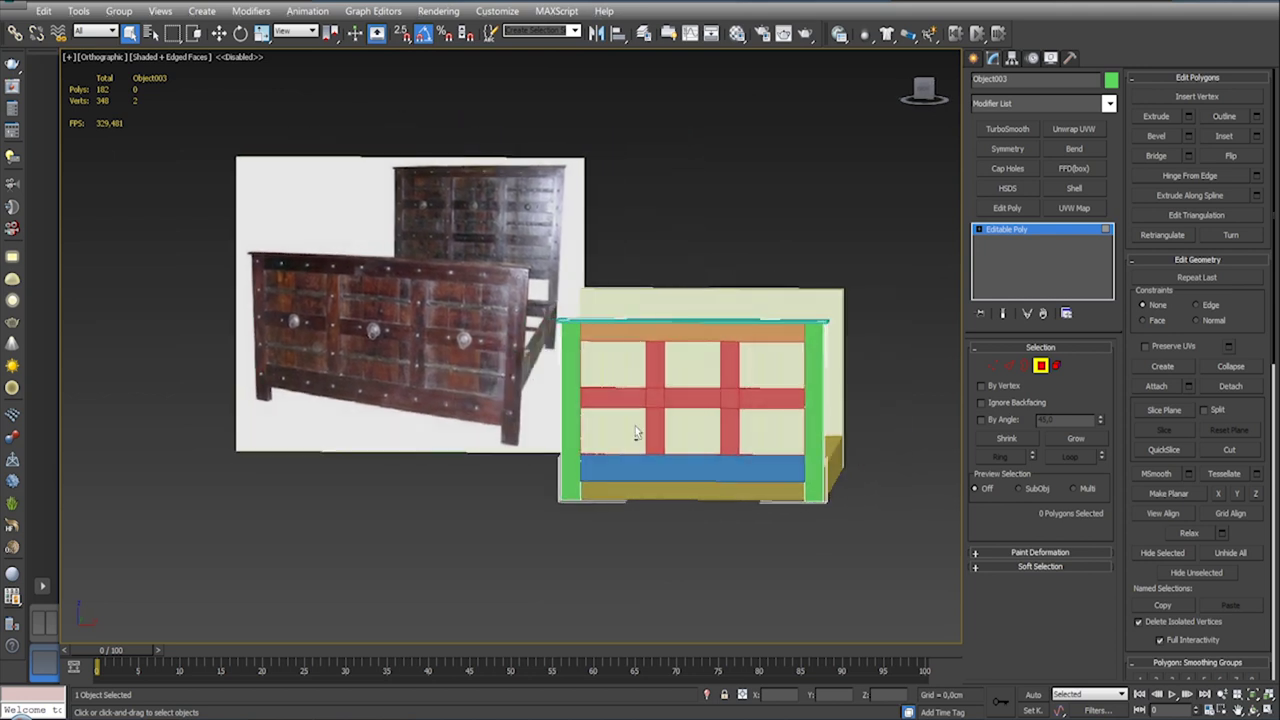
click(1040, 366)
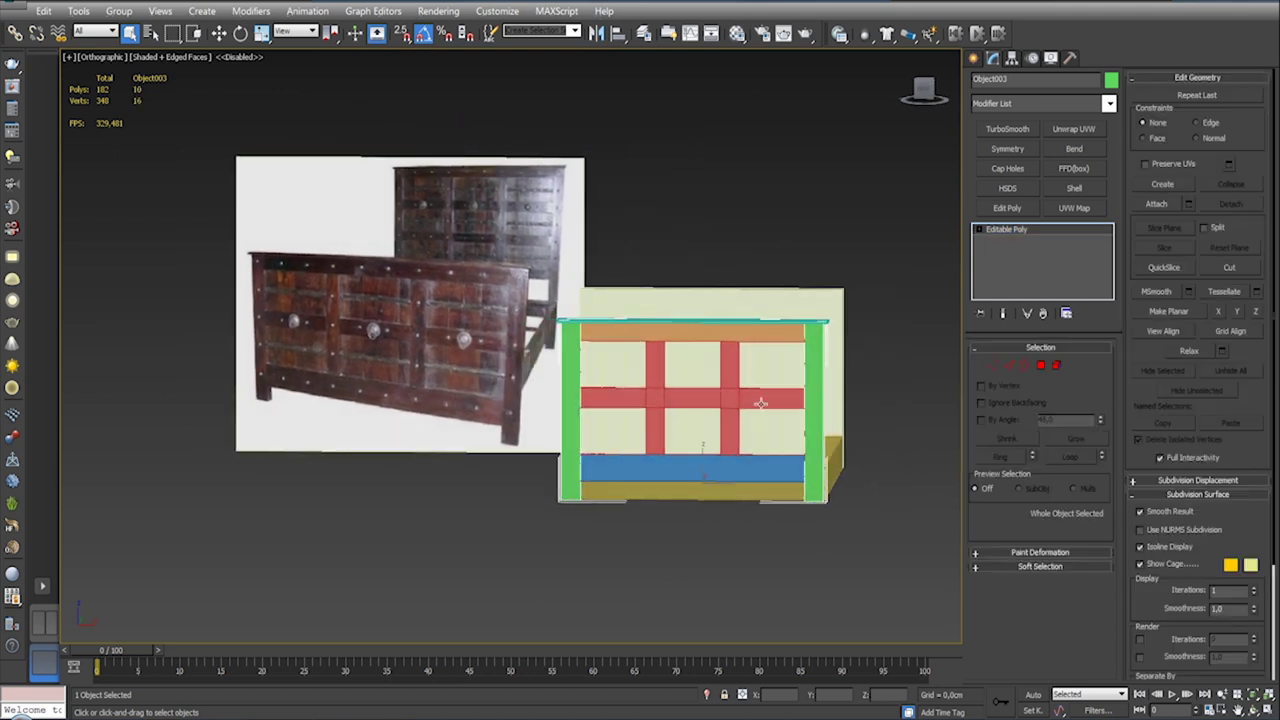
Step: Isolate the red crossbar piece Object007 to inspect it, then restore the scene
click(818, 482)
click(706, 694)
mouse_move(720, 530)
alt+middle_down()
mouse_move(614, 572)
mouse_move(557, 531)
mouse_move(520, 531)
mouse_move(545, 552)
mouse_move(655, 516)
mouse_move(710, 515)
alt+middle_up()
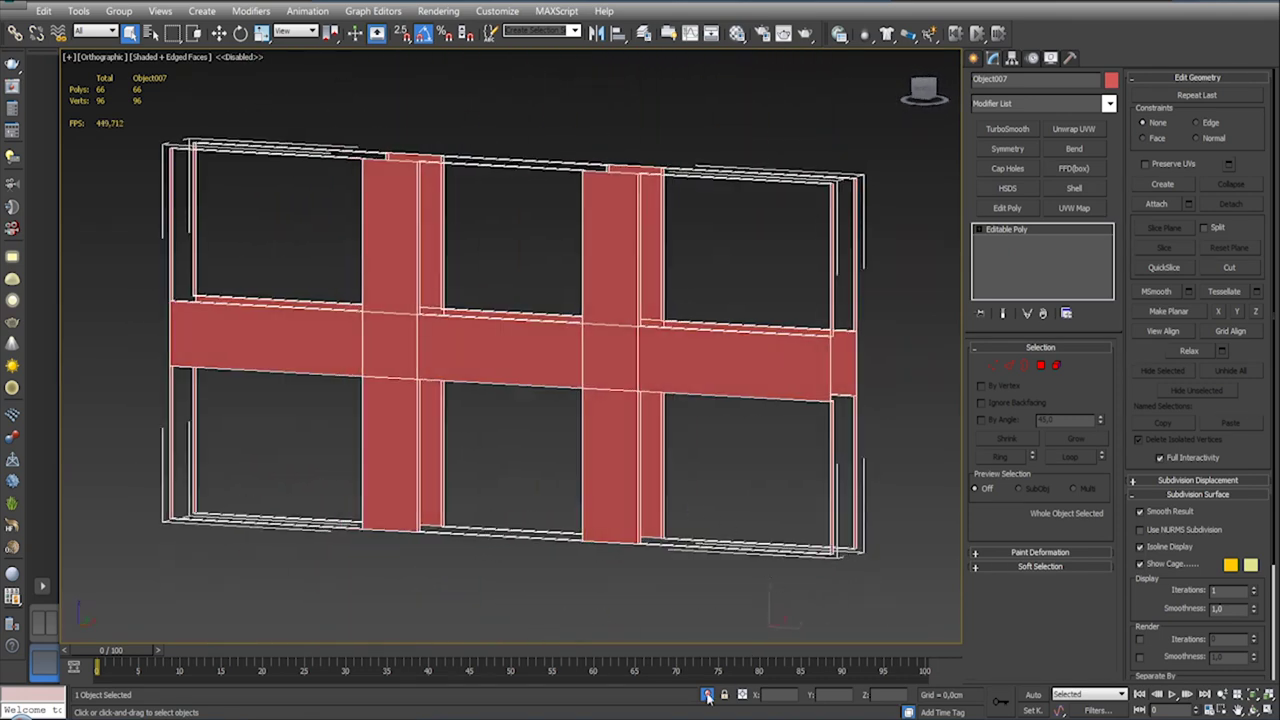
click(707, 695)
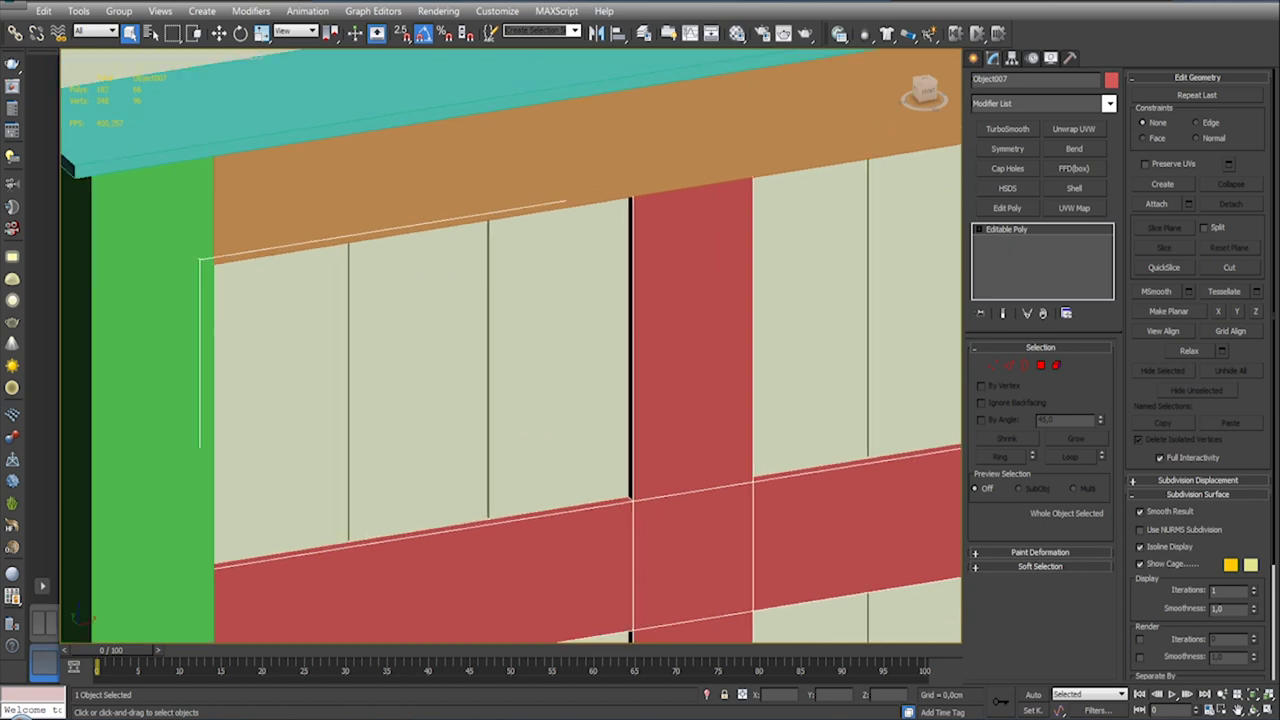
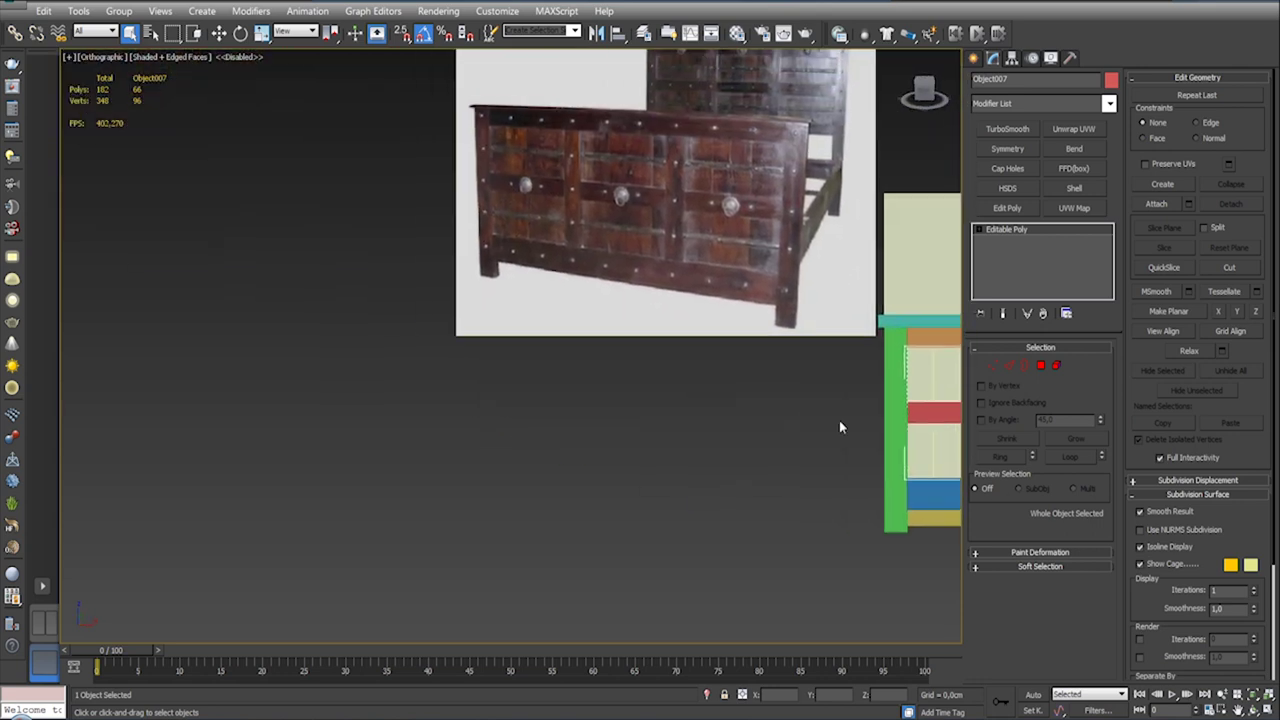
Step: Zoom and orbit between the reference photo and the footboard to compare them
scroll(535, 344, up, 5)
scroll(517, 303, down, 5)
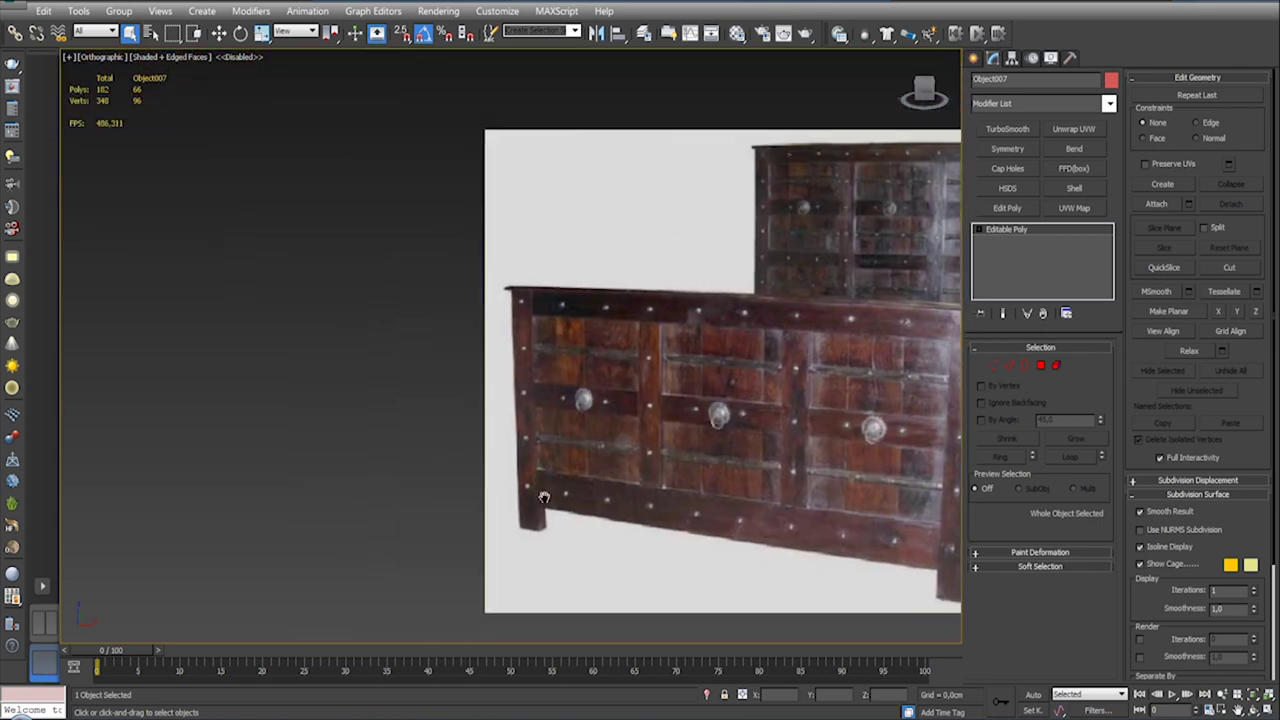
scroll(542, 323, up, 4)
scroll(542, 323, down, 5)
middle_drag(551, 340, 337, 249)
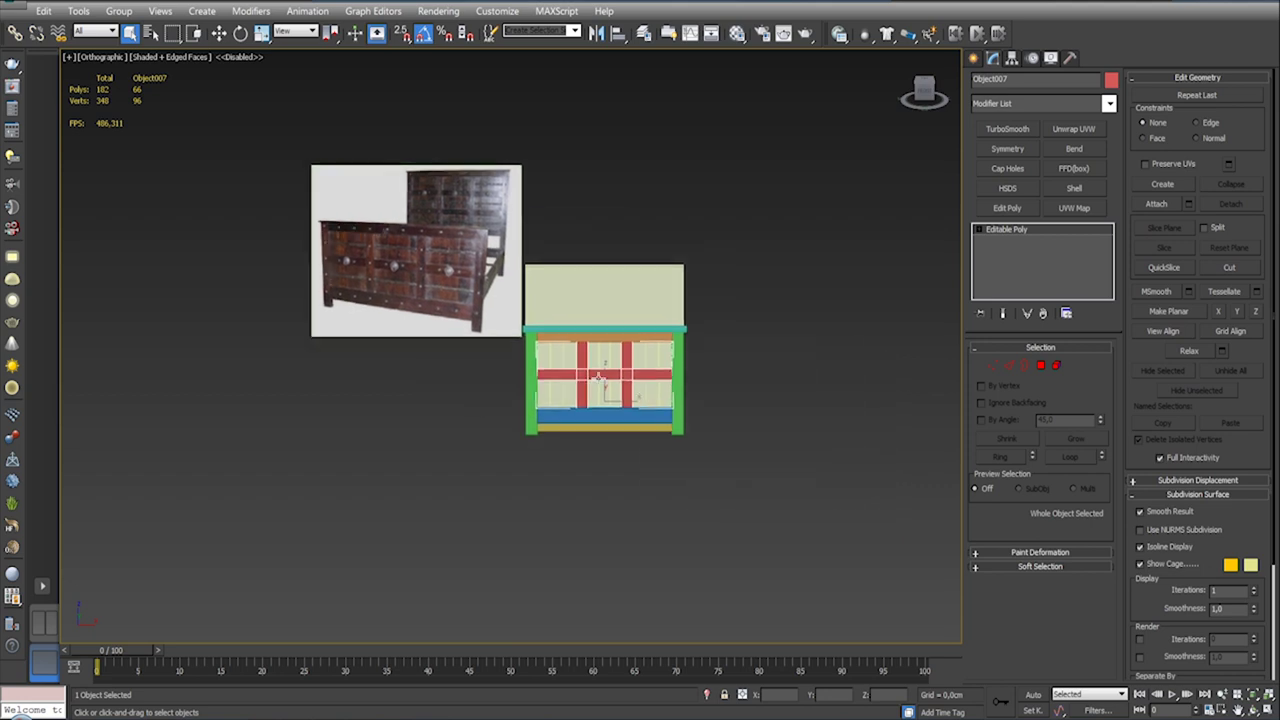
scroll(600, 380, up, 5)
Step: Select the green side post and enter Polygon sub-object mode
mouse_move(608, 408)
alt+middle_down()
mouse_move(502, 449)
mouse_move(480, 380)
alt+middle_up()
scroll(480, 380, up, 5)
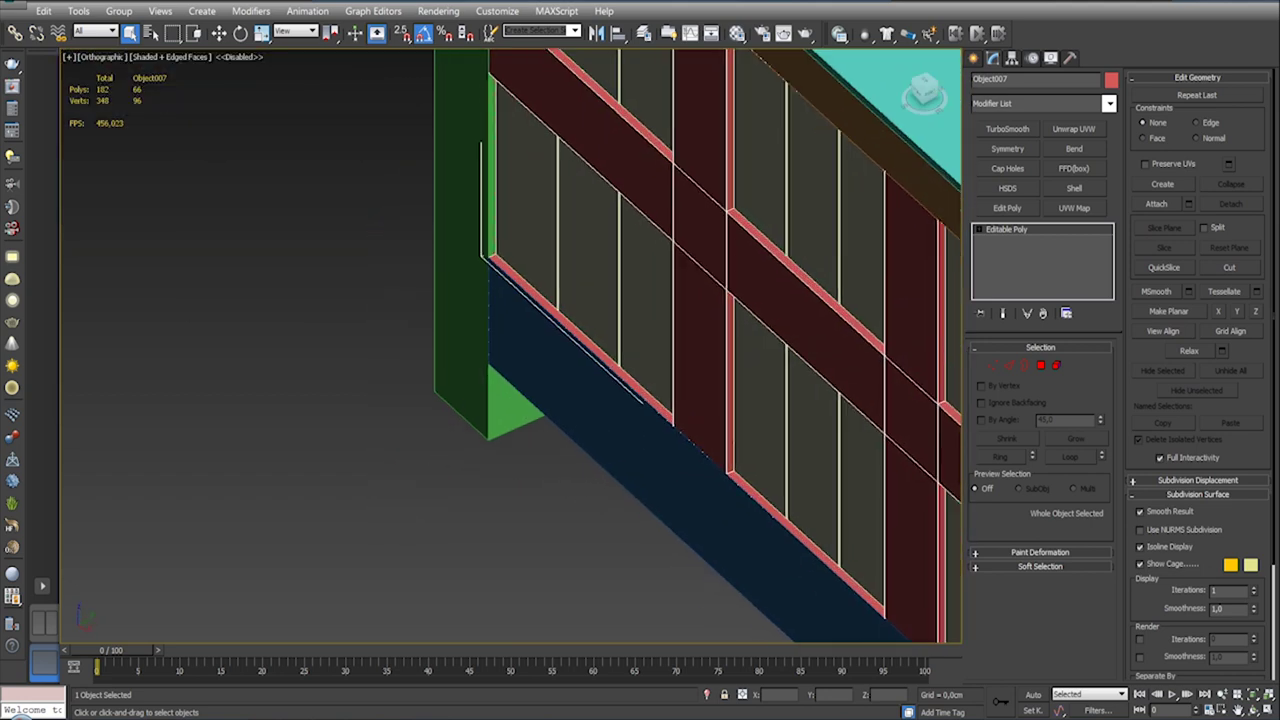
scroll(657, 471, down, 5)
click(657, 471)
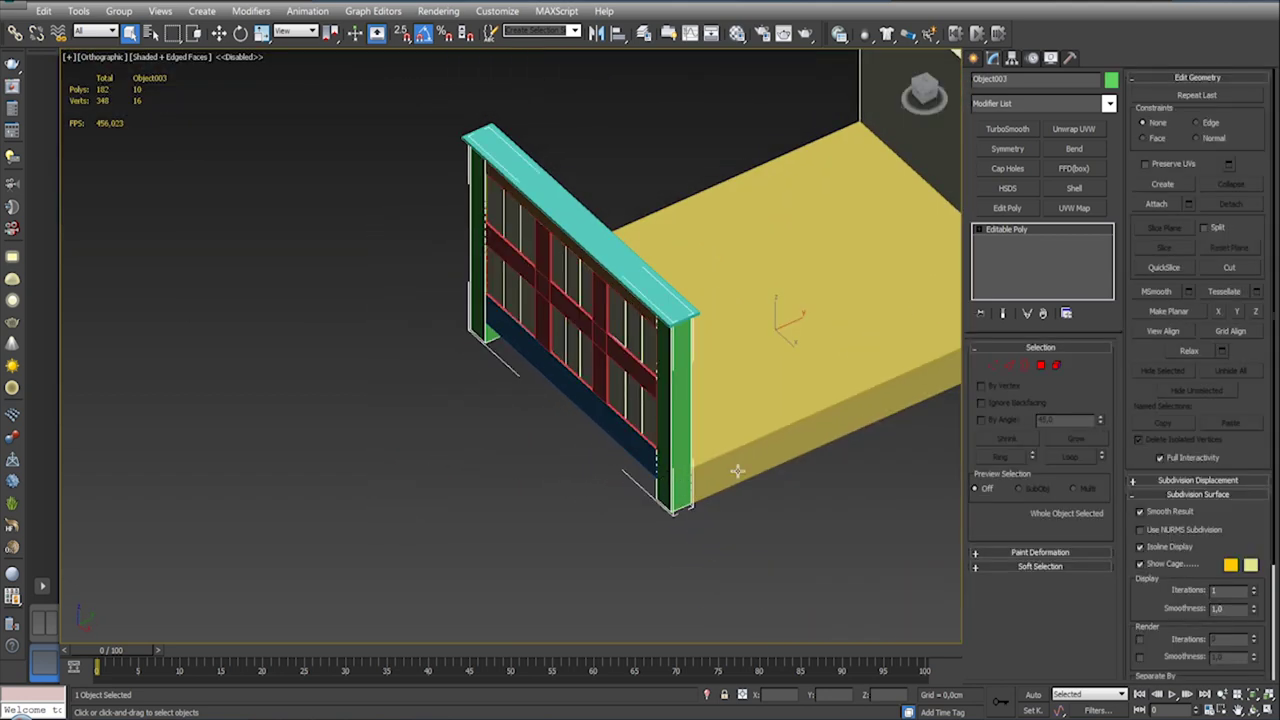
click(1042, 365)
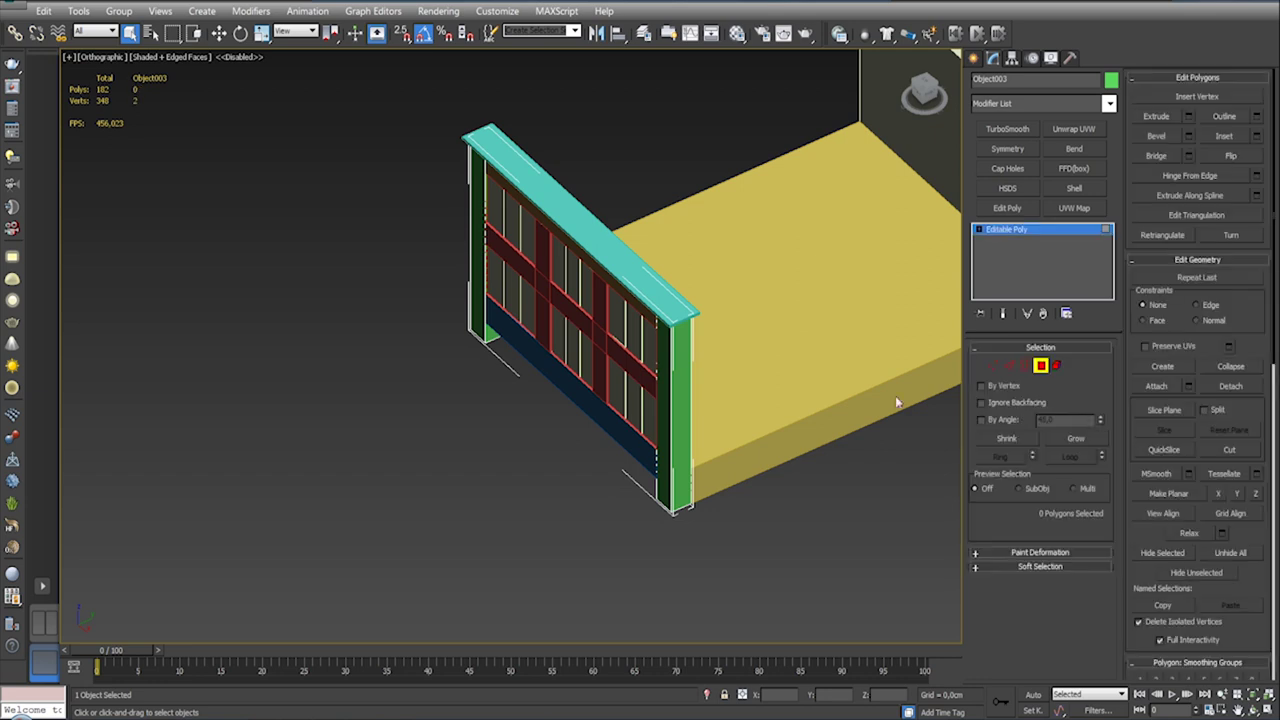
Step: Select four side polygons of the green post, including the left and right faces
click(666, 441)
ctrl+click(472, 293)
mouse_move(472, 293)
alt+middle_down()
mouse_move(701, 317)
mouse_move(718, 332)
alt+middle_up()
ctrl+click(730, 306)
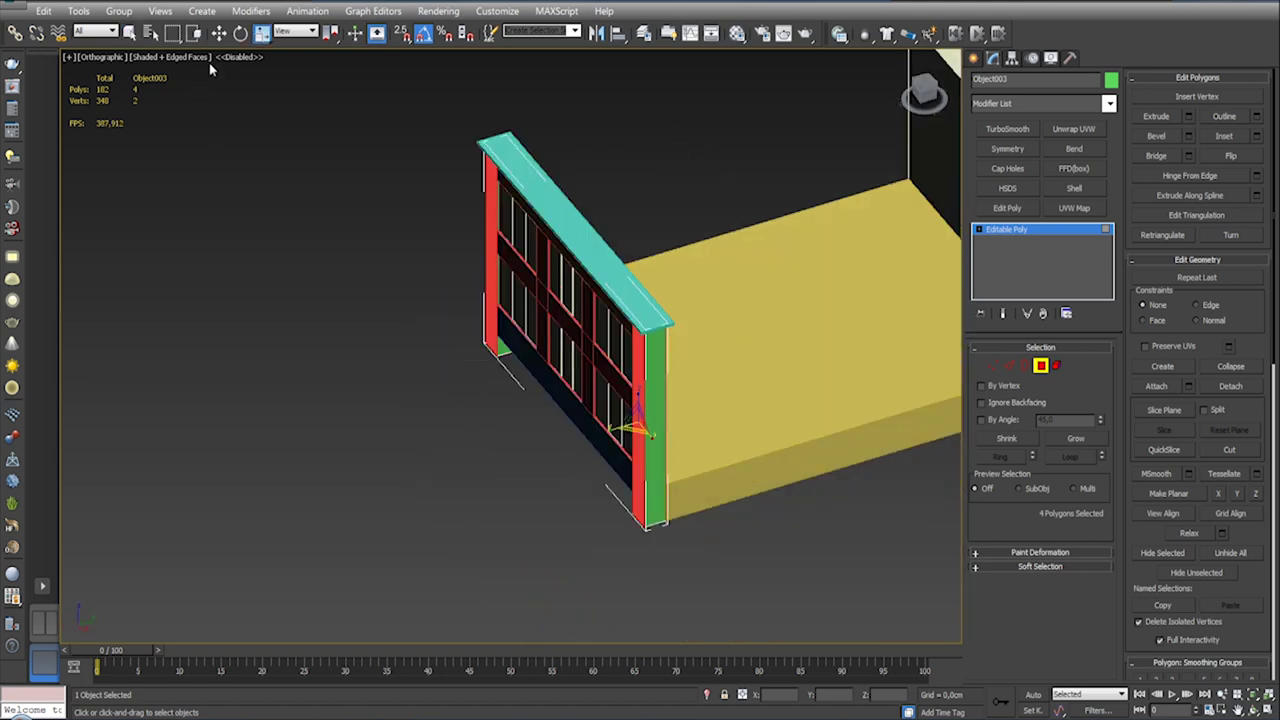
Step: Use Selection Center pivot, scale the faces to 114% along Y, and exit Polygon mode
drag(330, 33, 337, 93)
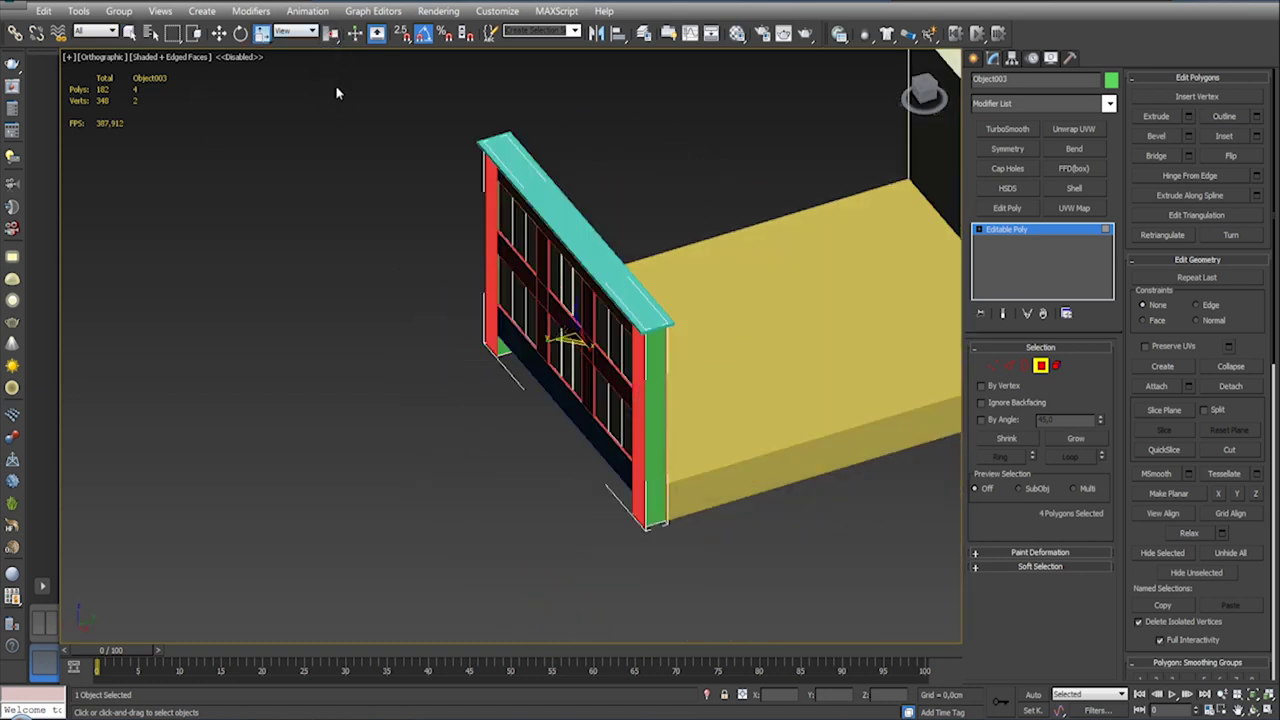
scroll(561, 381, up, 4)
scroll(600, 310, up, 1)
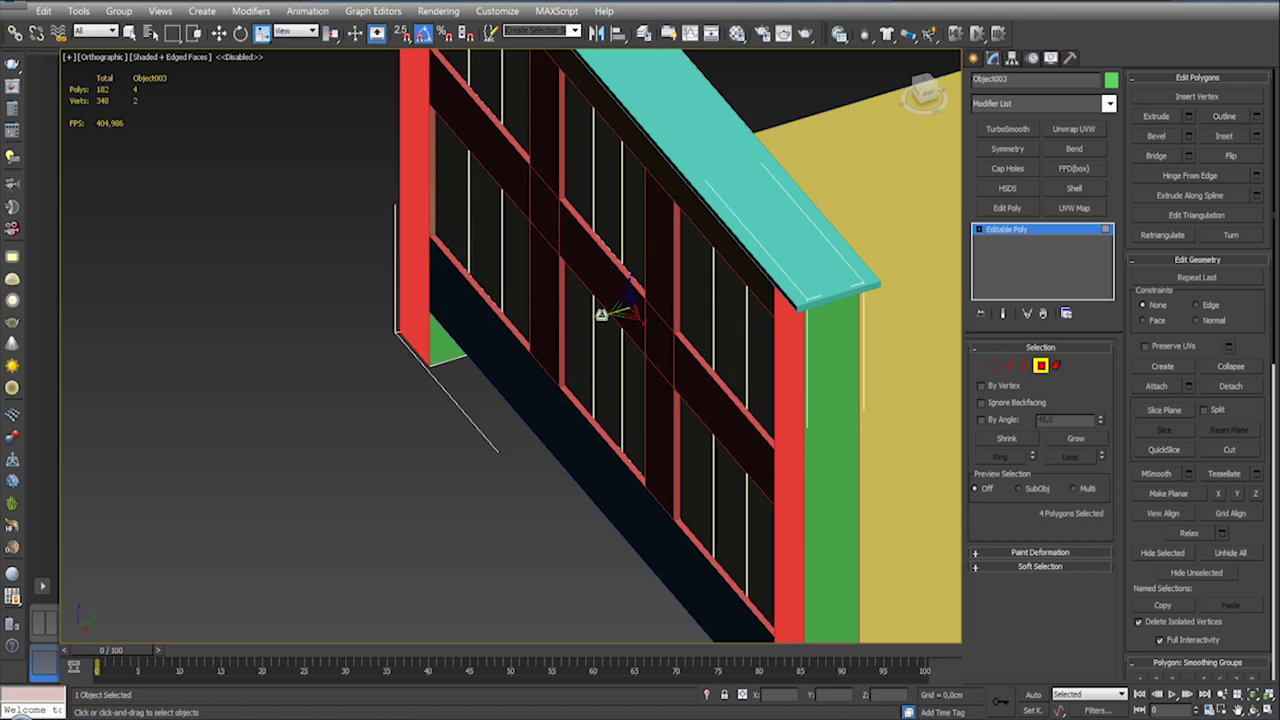
drag(601, 314, 595, 317)
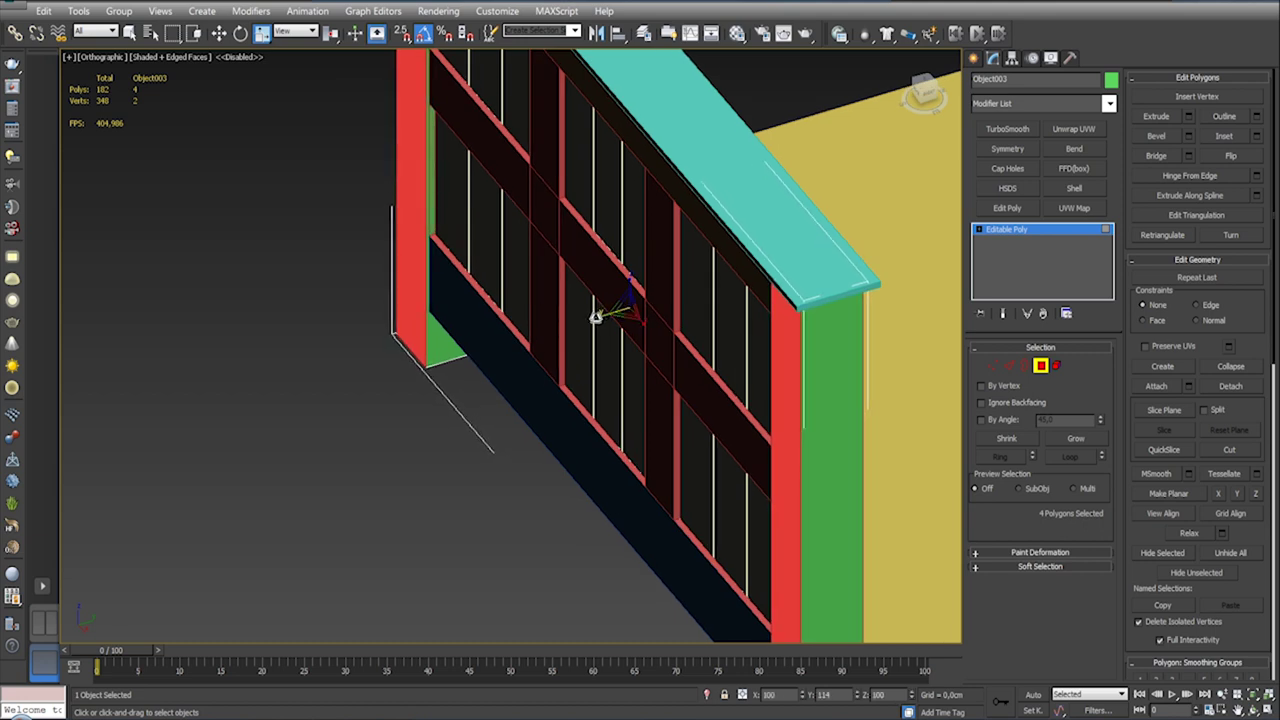
click(1038, 370)
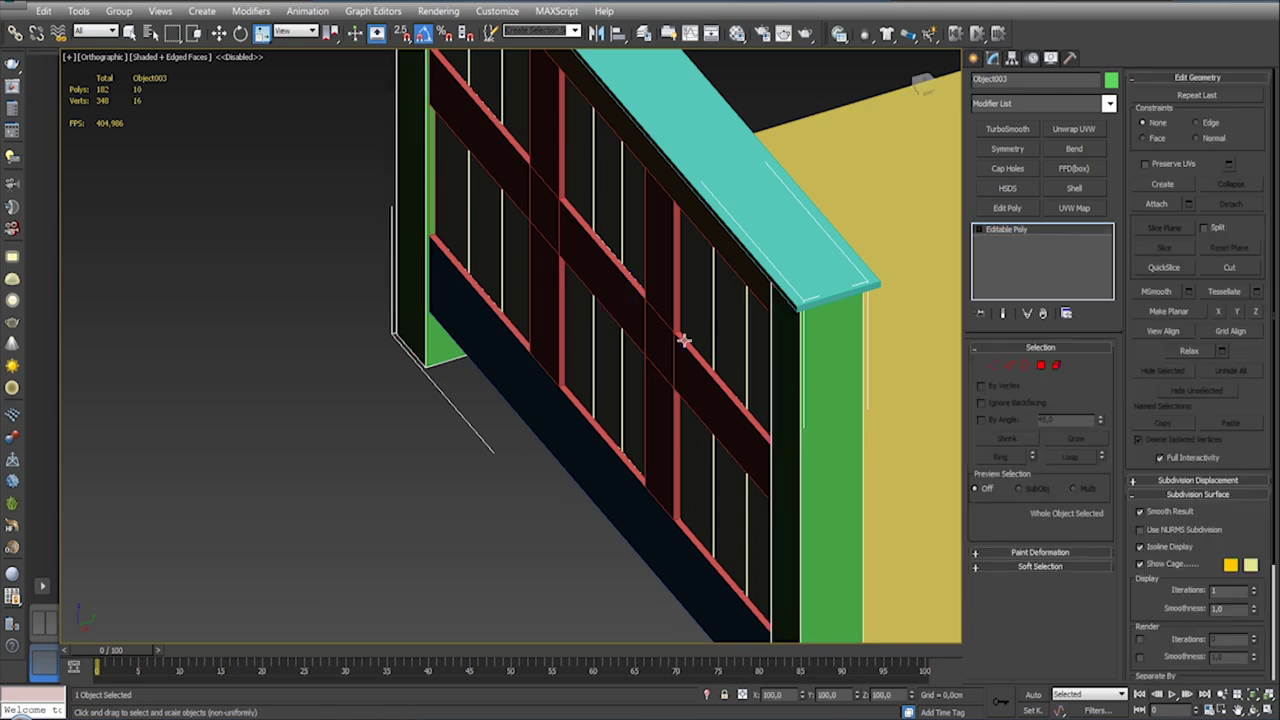
scroll(451, 286, up, 5)
click(545, 289)
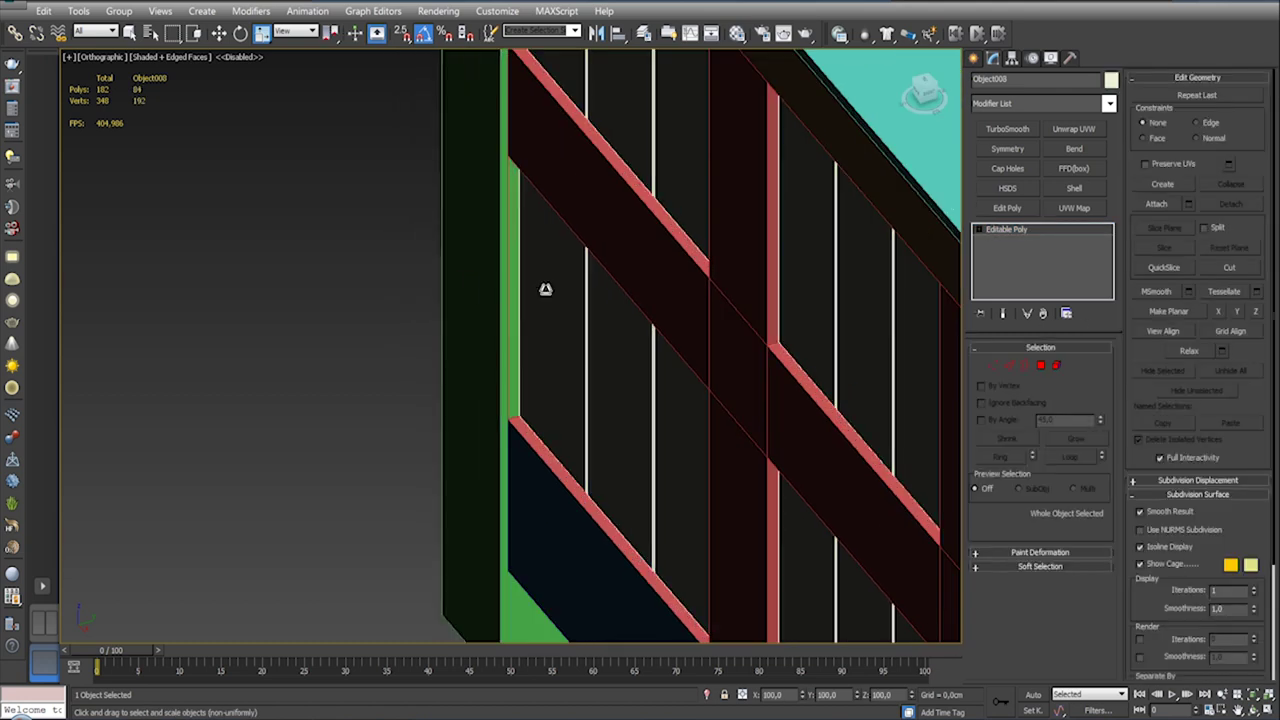
click(708, 695)
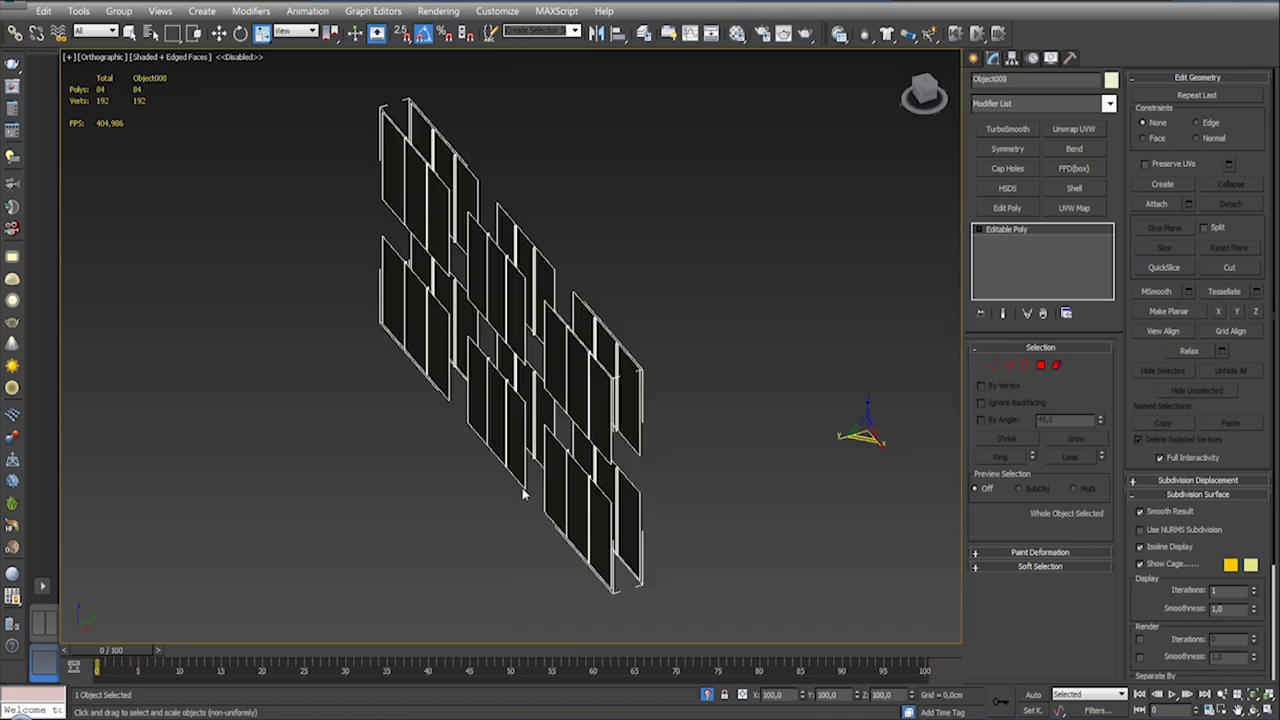
middle_drag(523, 493, 614, 463)
scroll(614, 463, up, 3)
scroll(617, 374, down, 4)
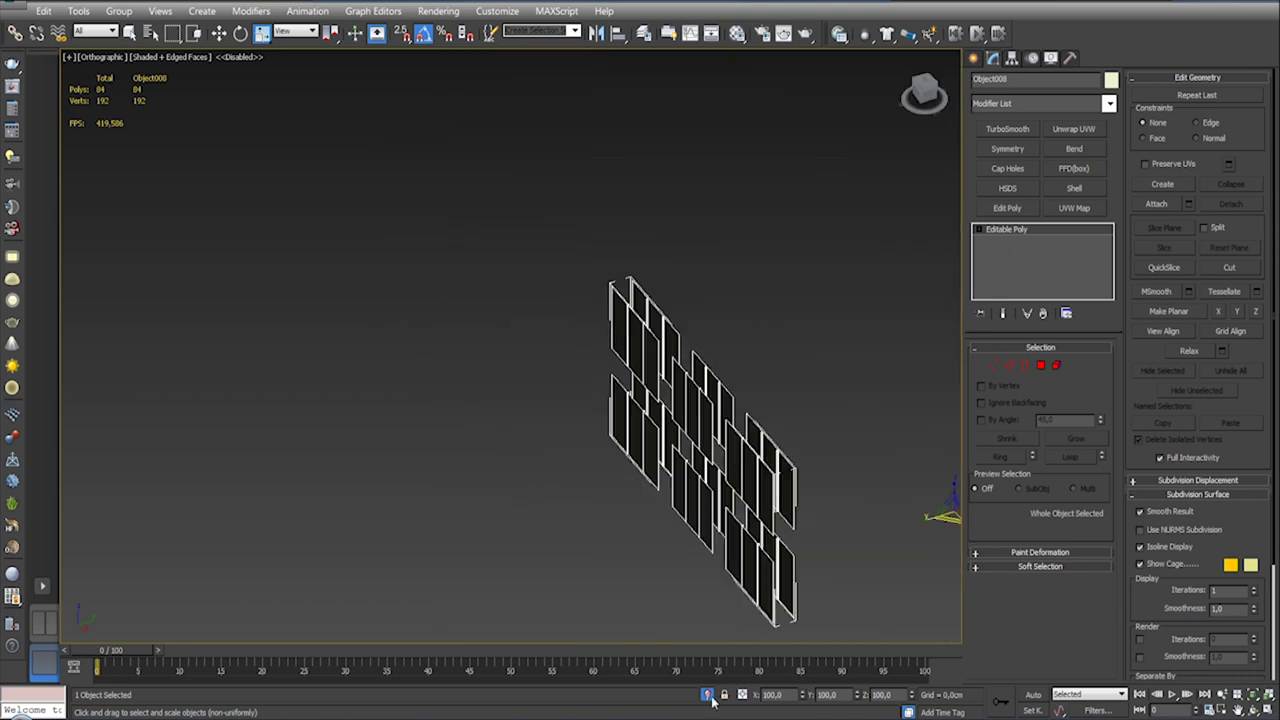
click(708, 695)
click(400, 321)
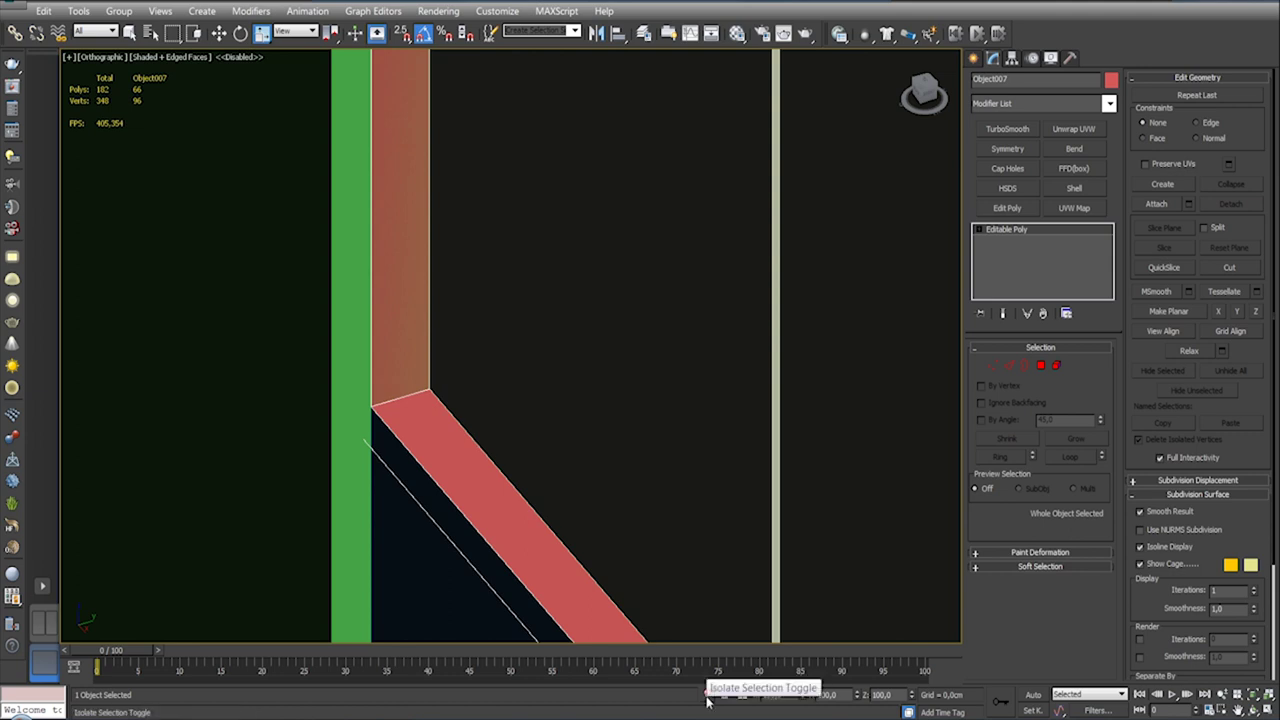
click(707, 695)
mouse_move(600, 454)
alt+middle_down()
mouse_move(449, 409)
mouse_move(463, 423)
alt+middle_up()
key(z)
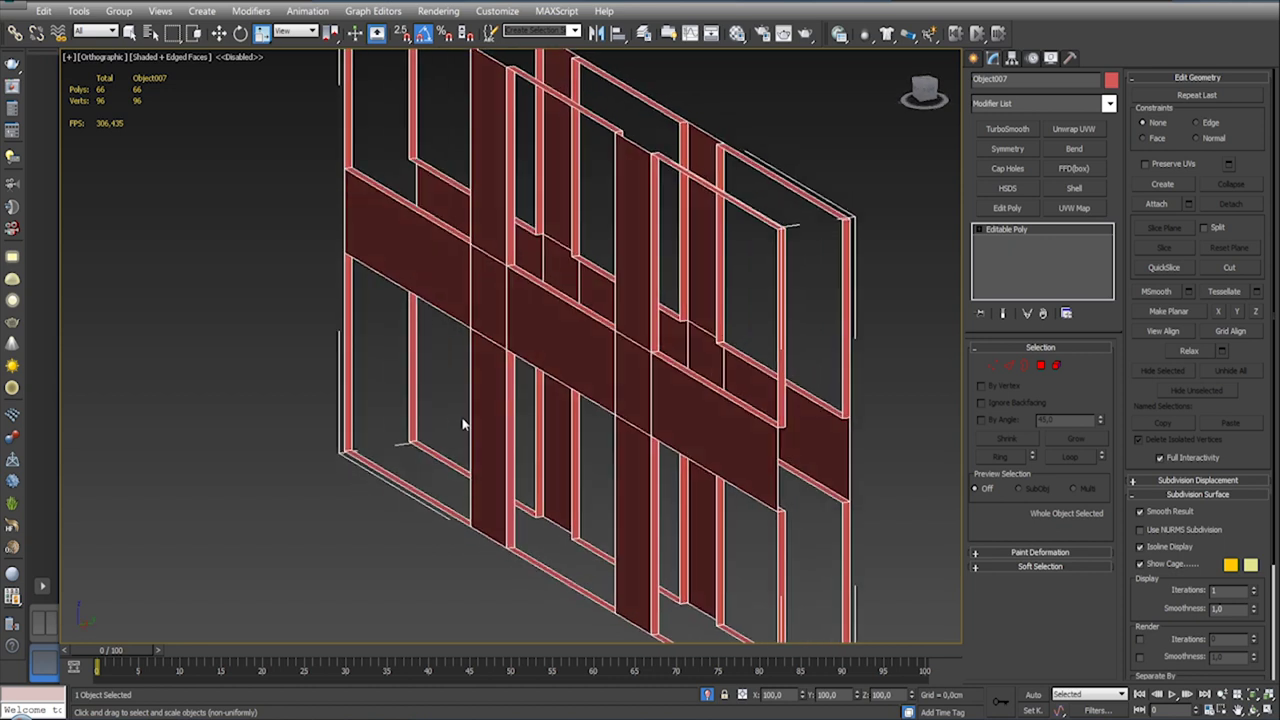
click(707, 695)
scroll(490, 475, down, 3)
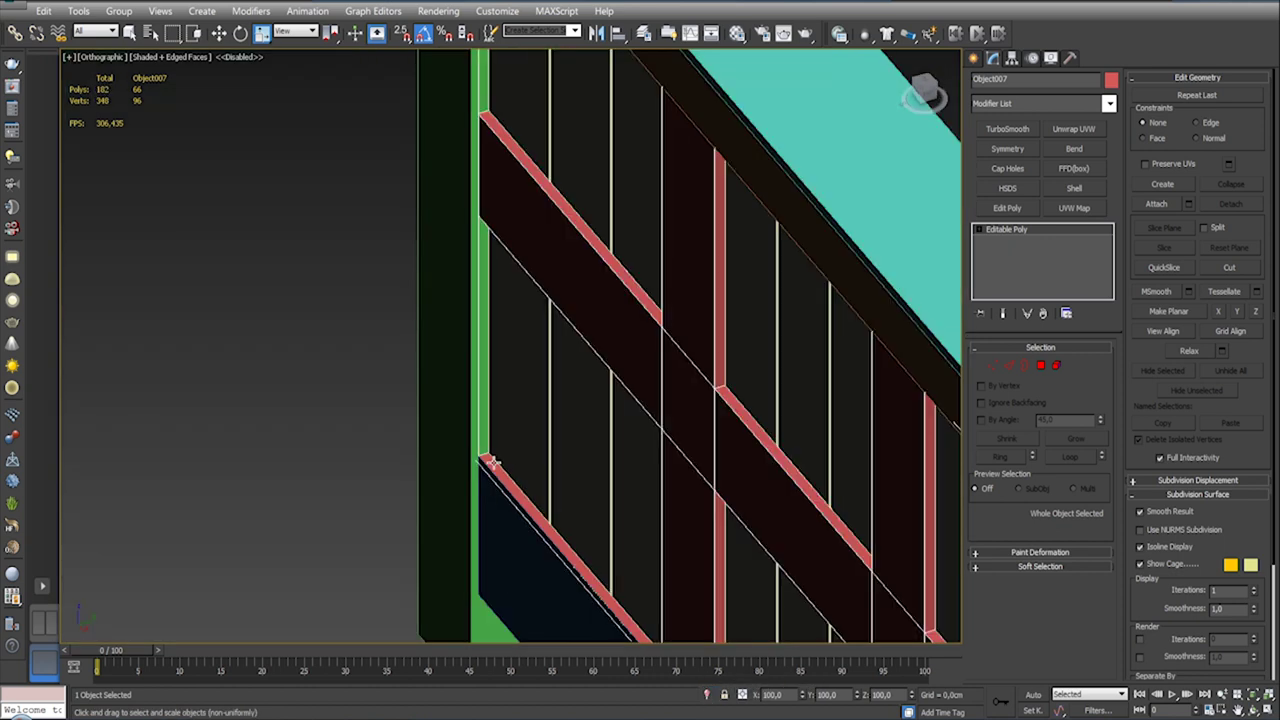
scroll(505, 470, down, 3)
mouse_move(507, 470)
alt+middle_down()
mouse_move(509, 449)
mouse_move(456, 363)
alt+middle_up()
scroll(508, 452, up, 3)
scroll(507, 460, up, 3)
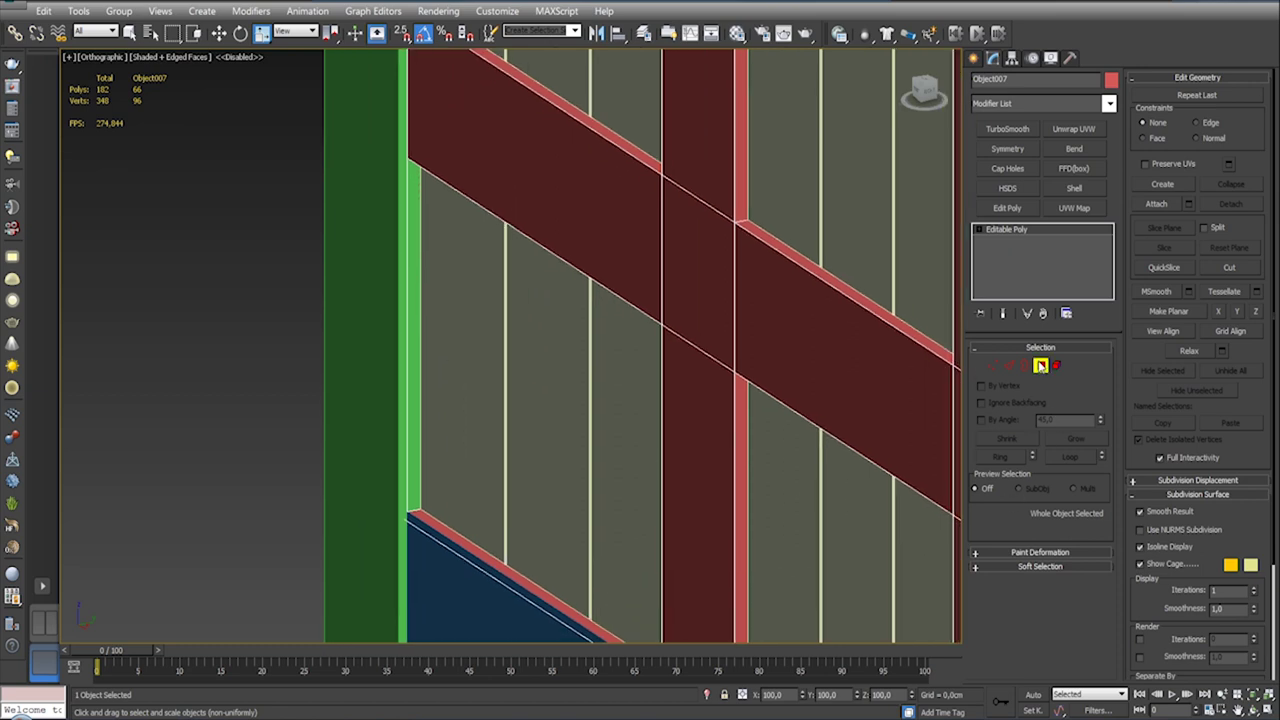
Step: Select four hidden faces of the red Object007 frame in Polygon mode and delete them
click(1040, 365)
middle_drag(514, 474, 445, 453)
drag(342, 404, 500, 422)
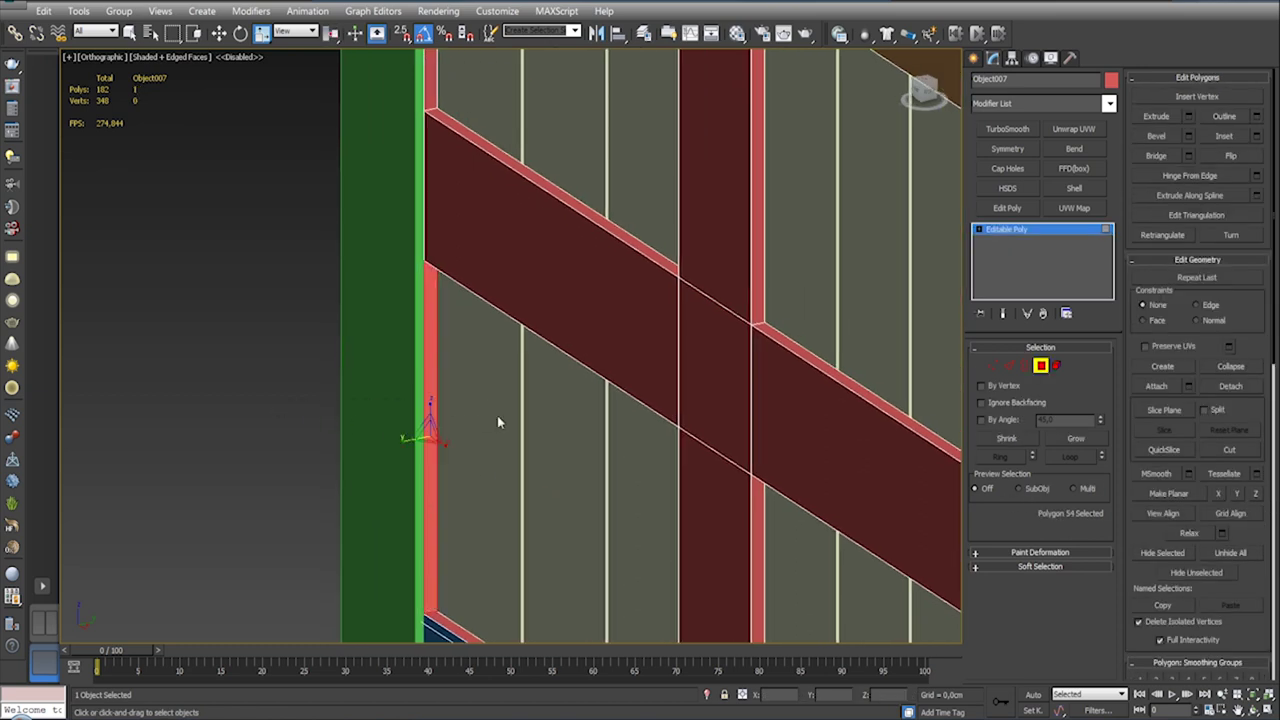
middle_drag(500, 422, 491, 586)
ctrl+drag(331, 222, 514, 243)
scroll(514, 243, down, 5)
mouse_move(514, 243)
alt+middle_down()
mouse_move(675, 329)
mouse_move(689, 286)
alt+middle_up()
scroll(675, 329, up, 5)
ctrl+click(689, 290)
scroll(724, 396, up, 1)
ctrl+drag(707, 491, 671, 528)
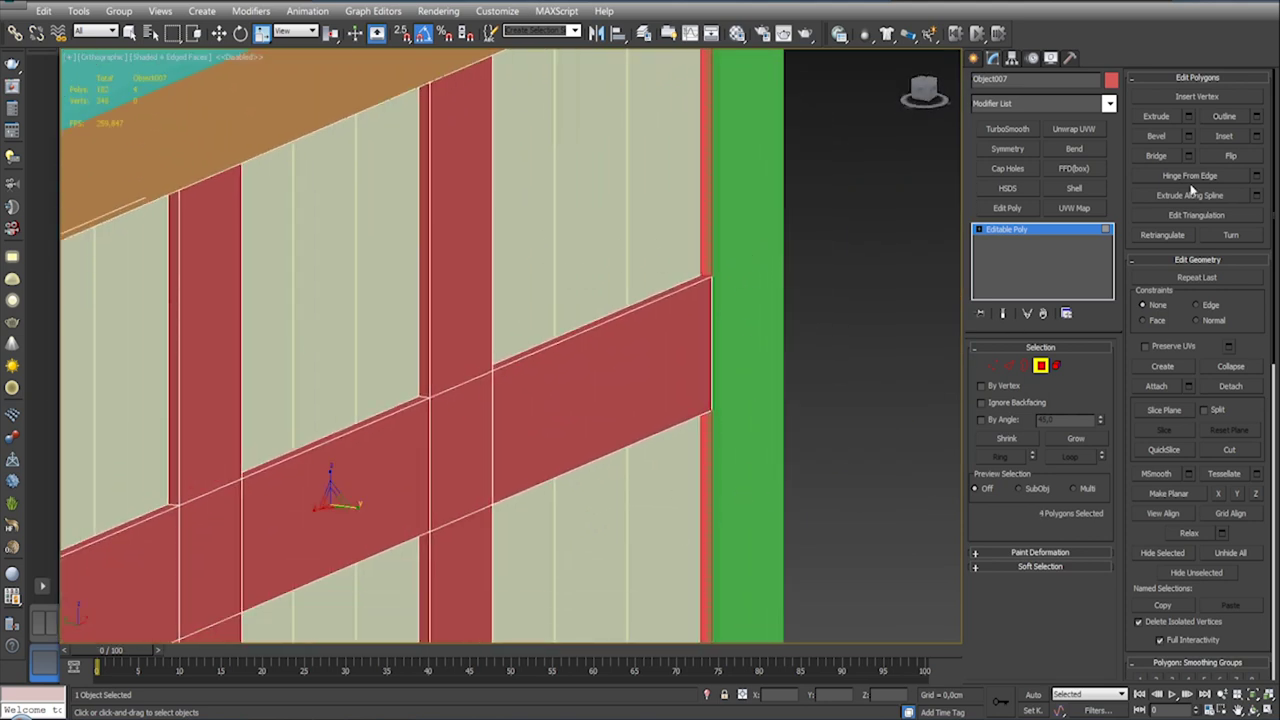
key(ctrl+d)
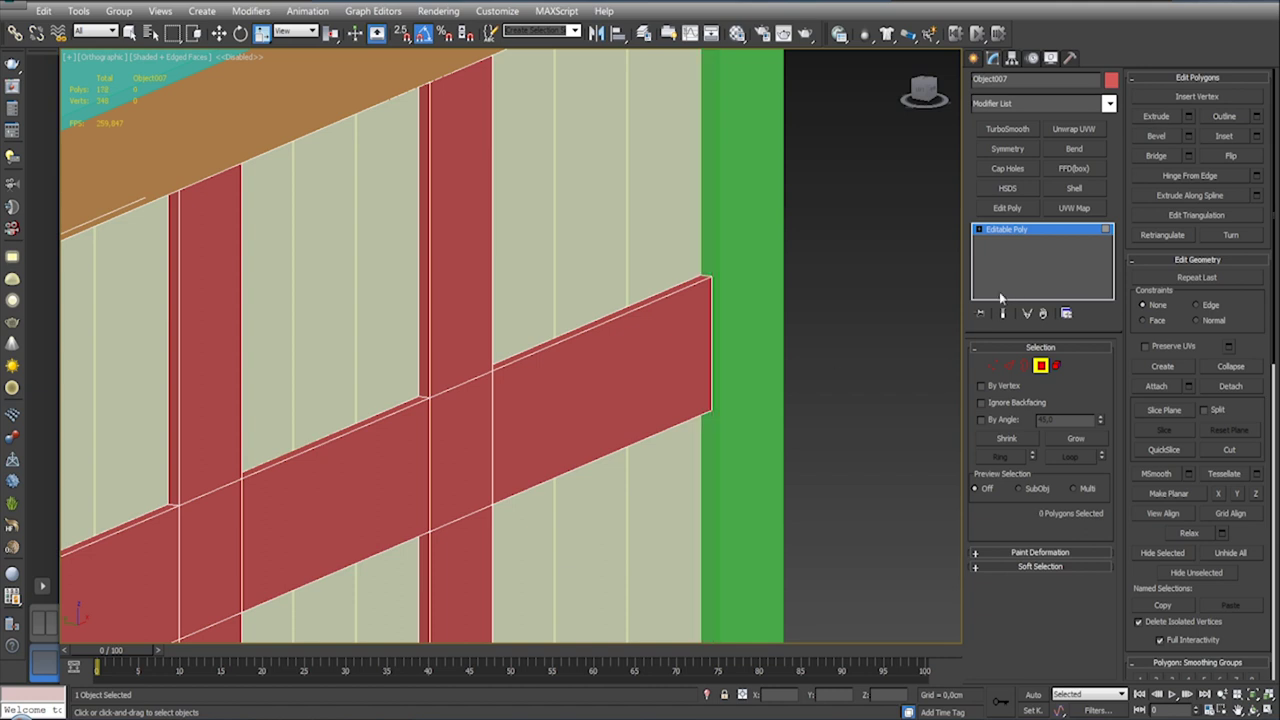
Step: Select the frame's edge faces and three top strips for the second deletion
key(z)
alt+middle_drag(480, 360, 640, 340)
scroll(577, 358, up, 5)
middle_drag(628, 473, 598, 403)
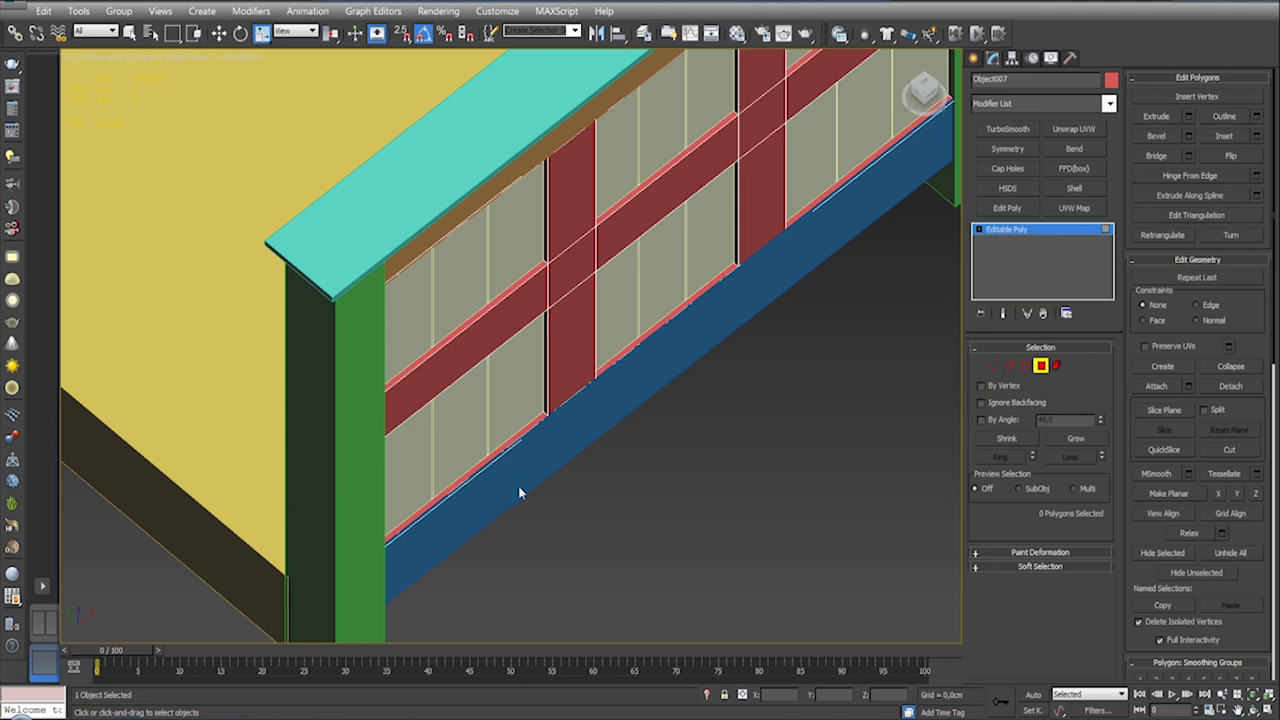
click(473, 434)
middle_drag(636, 332, 689, 487)
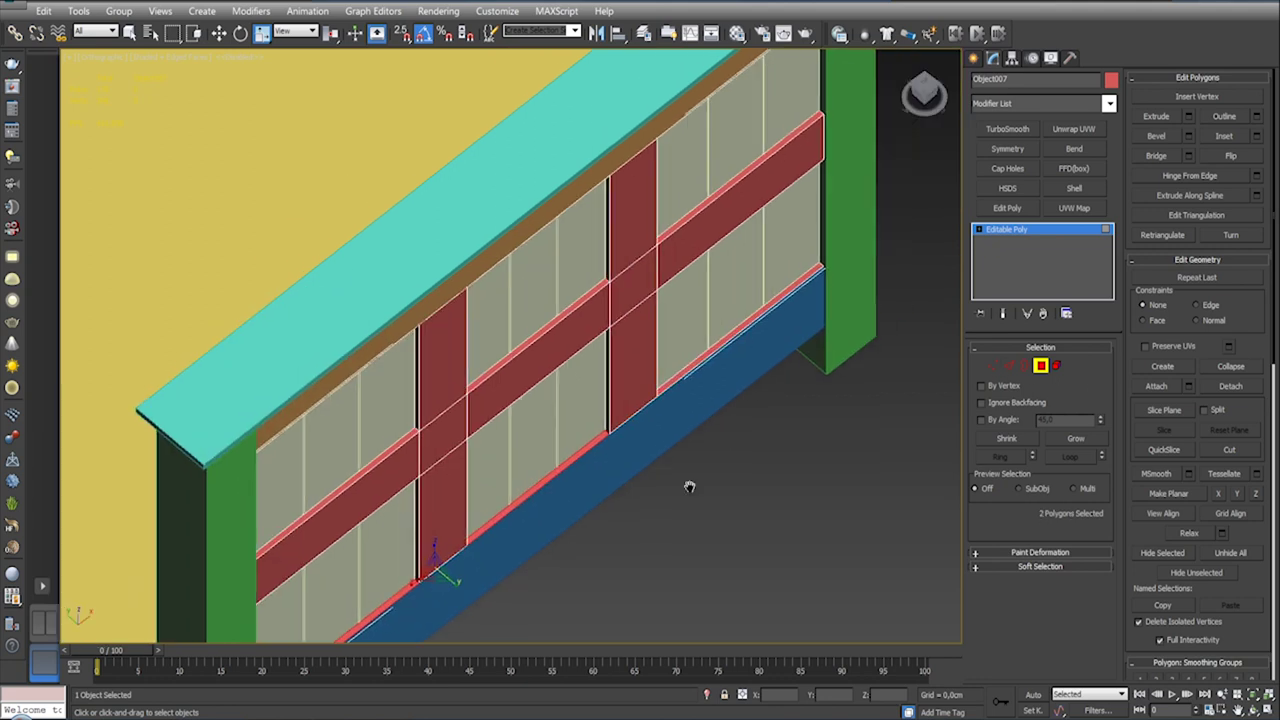
ctrl+click(677, 371)
mouse_move(677, 371)
alt+middle_down()
mouse_move(714, 373)
mouse_move(665, 248)
alt+middle_up()
ctrl+click(768, 240)
ctrl+click(540, 238)
ctrl+click(277, 235)
Step: Add the left, bottom and hidden panel faces, then delete all fourteen selected faces
mouse_move(277, 235)
alt+middle_down()
mouse_move(321, 313)
mouse_move(263, 254)
alt+middle_up()
ctrl+click(263, 195)
ctrl+click(263, 420)
ctrl+click(300, 489)
ctrl+click(455, 585)
ctrl+click(569, 630)
mouse_move(569, 634)
alt+middle_down()
mouse_move(651, 205)
mouse_move(620, 321)
alt+middle_up()
ctrl+click(543, 318)
ctrl+click(463, 405)
mouse_move(463, 405)
alt+middle_down()
mouse_move(463, 433)
mouse_move(351, 477)
alt+middle_up()
ctrl+click(325, 443)
key(Delete)
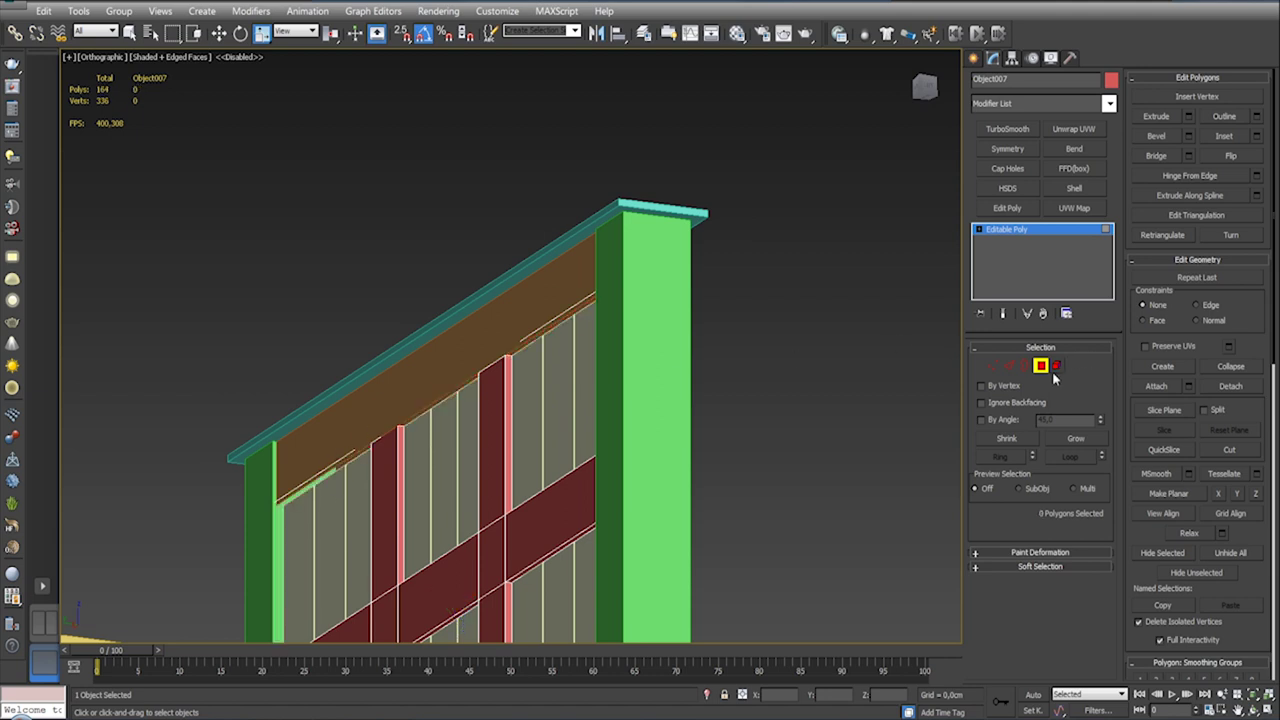
Step: Isolate the orange Object006 piece and bridge its two bottom edges with a new face
click(1040, 365)
click(541, 290)
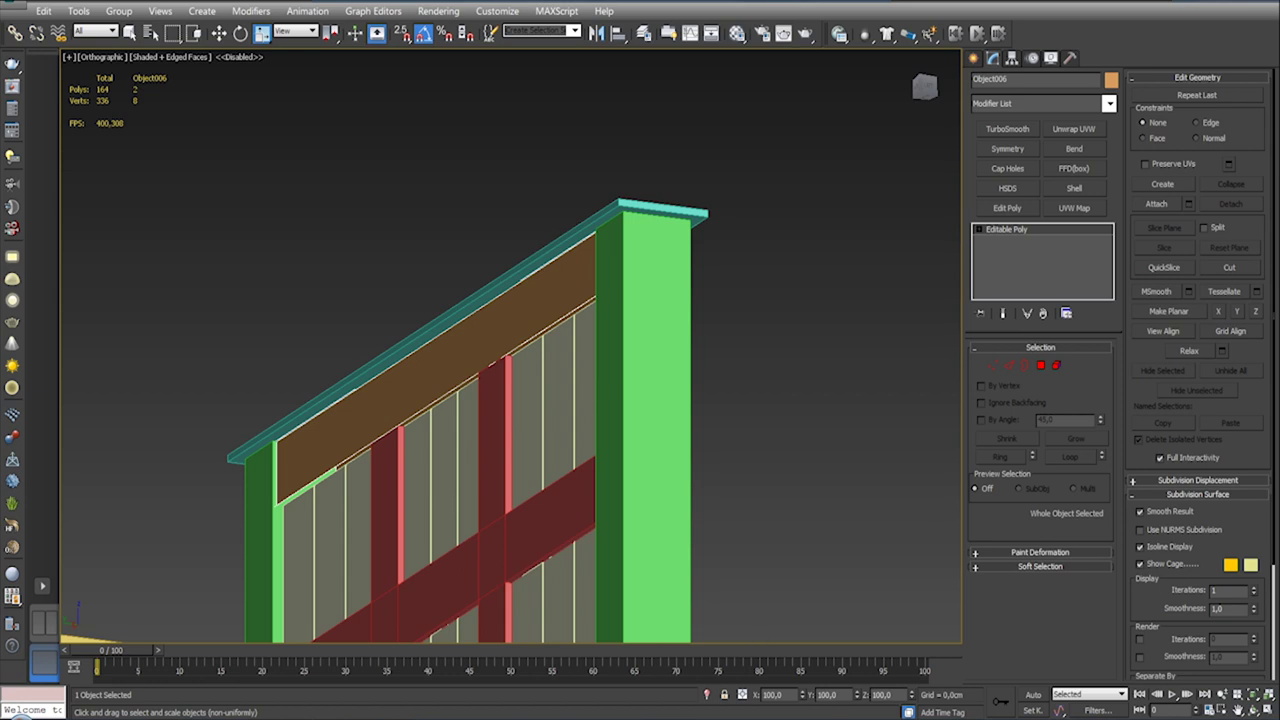
click(706, 694)
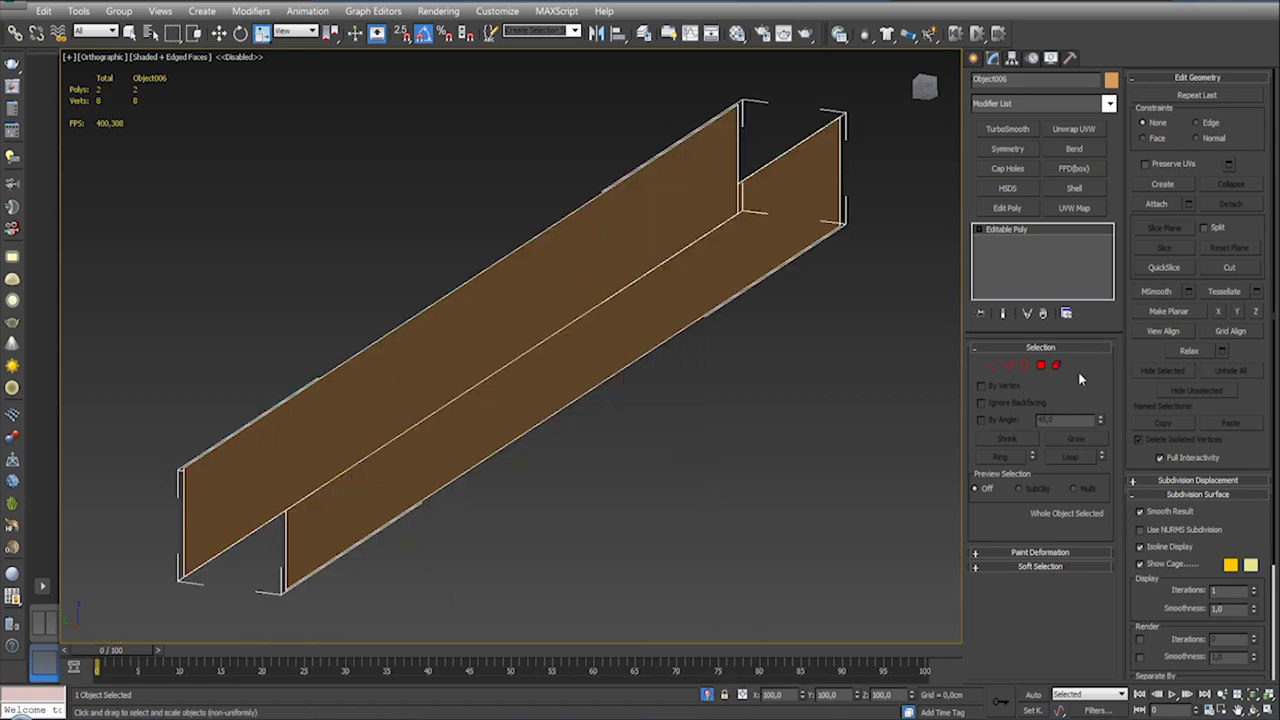
click(1008, 366)
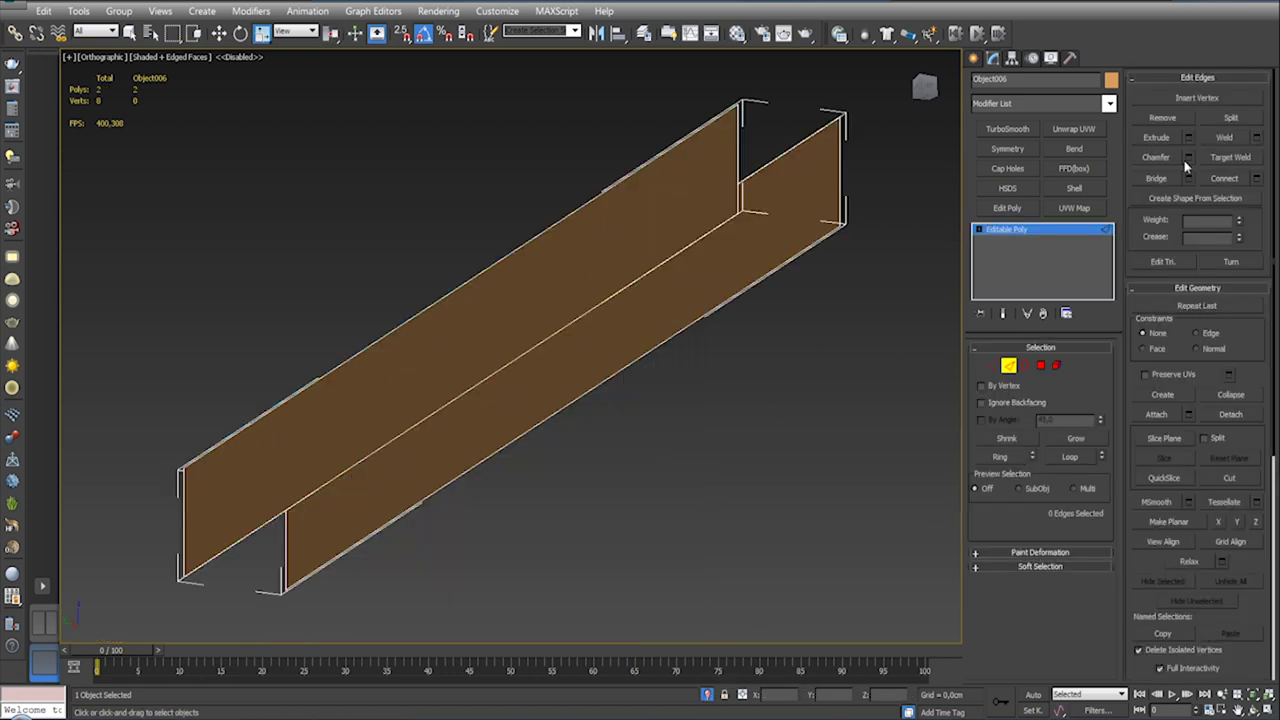
click(1189, 179)
click(559, 340)
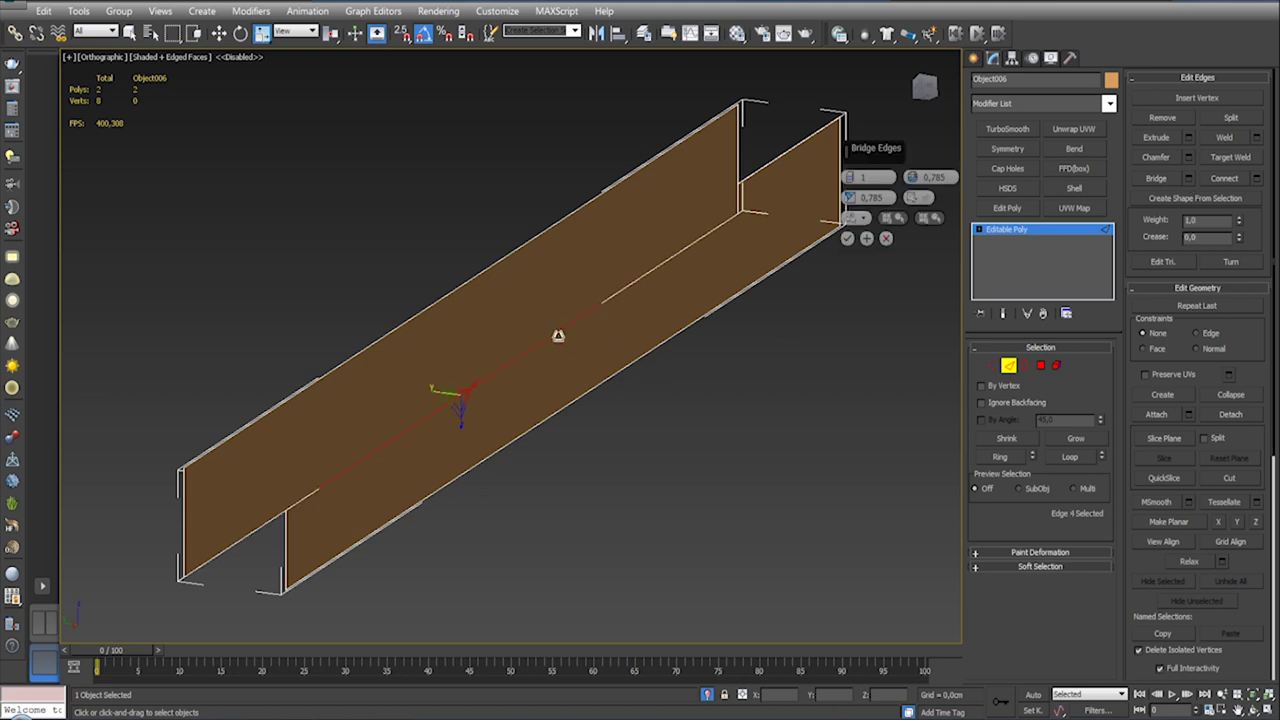
click(597, 386)
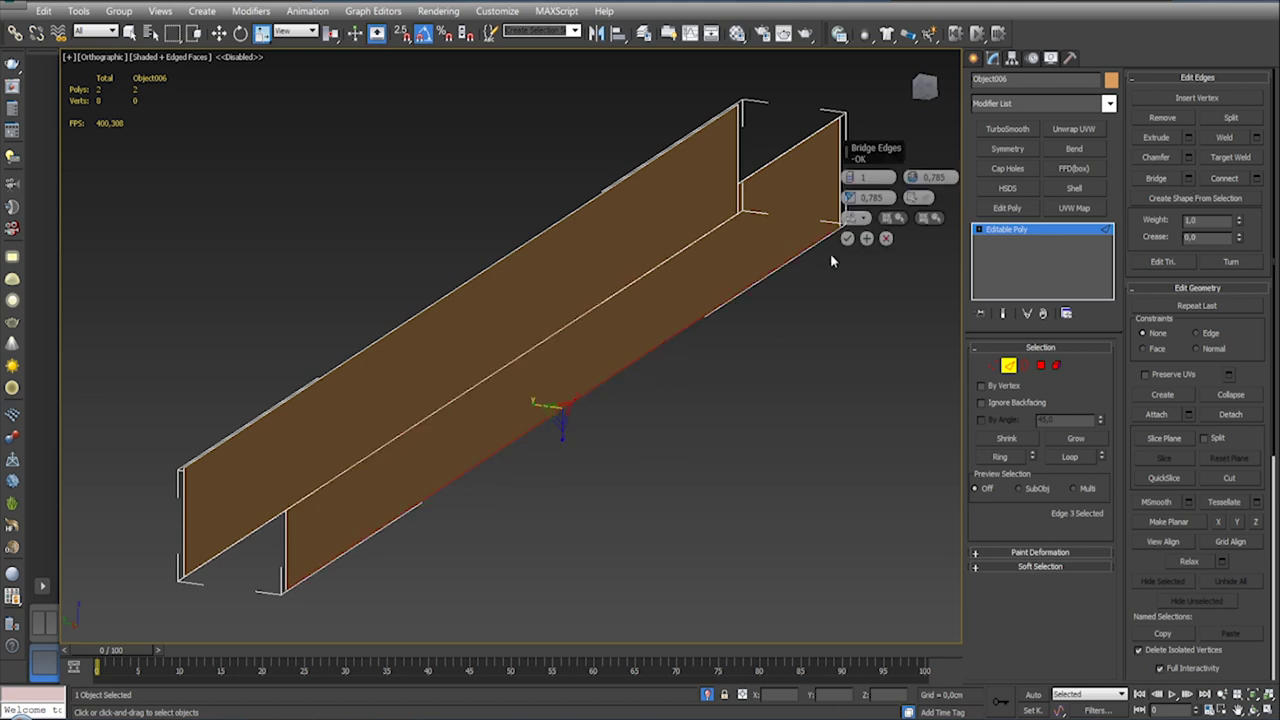
click(885, 238)
drag(520, 398, 471, 377)
click(1156, 178)
Step: Turn off Isolate Selection and zoom in on the dark strip below the headboard
scroll(512, 346, down, 5)
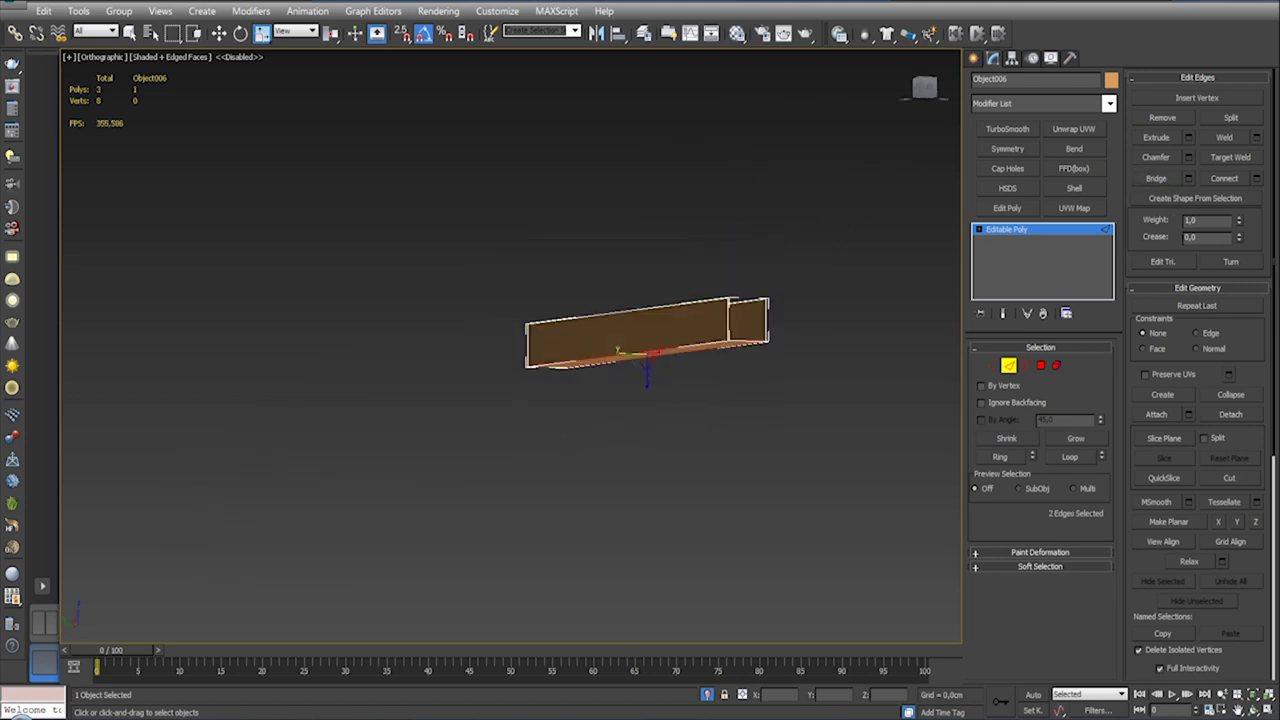
alt+middle_drag(640, 340, 600, 330)
click(714, 700)
alt+middle_drag(726, 502, 750, 438)
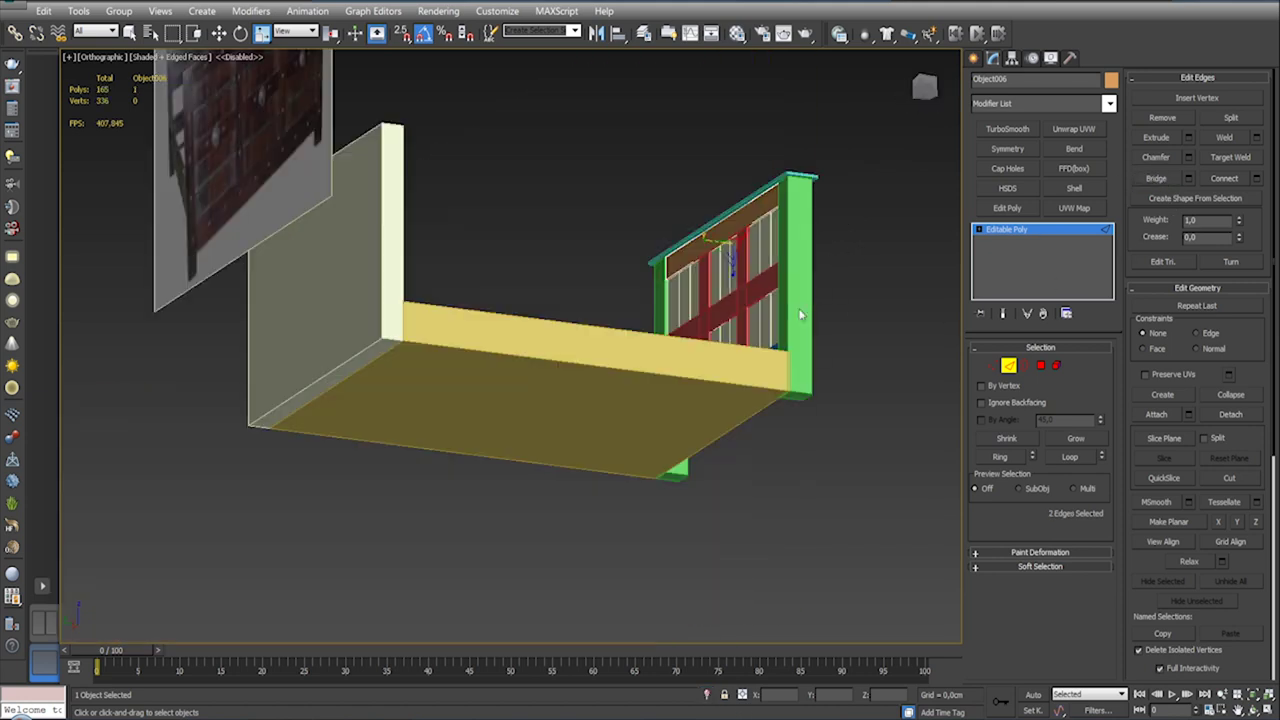
scroll(750, 438, up, 5)
scroll(750, 438, up, 2)
Step: Isolate the dark-blue Object005 strip and bridge its two top edges into one face
click(1010, 366)
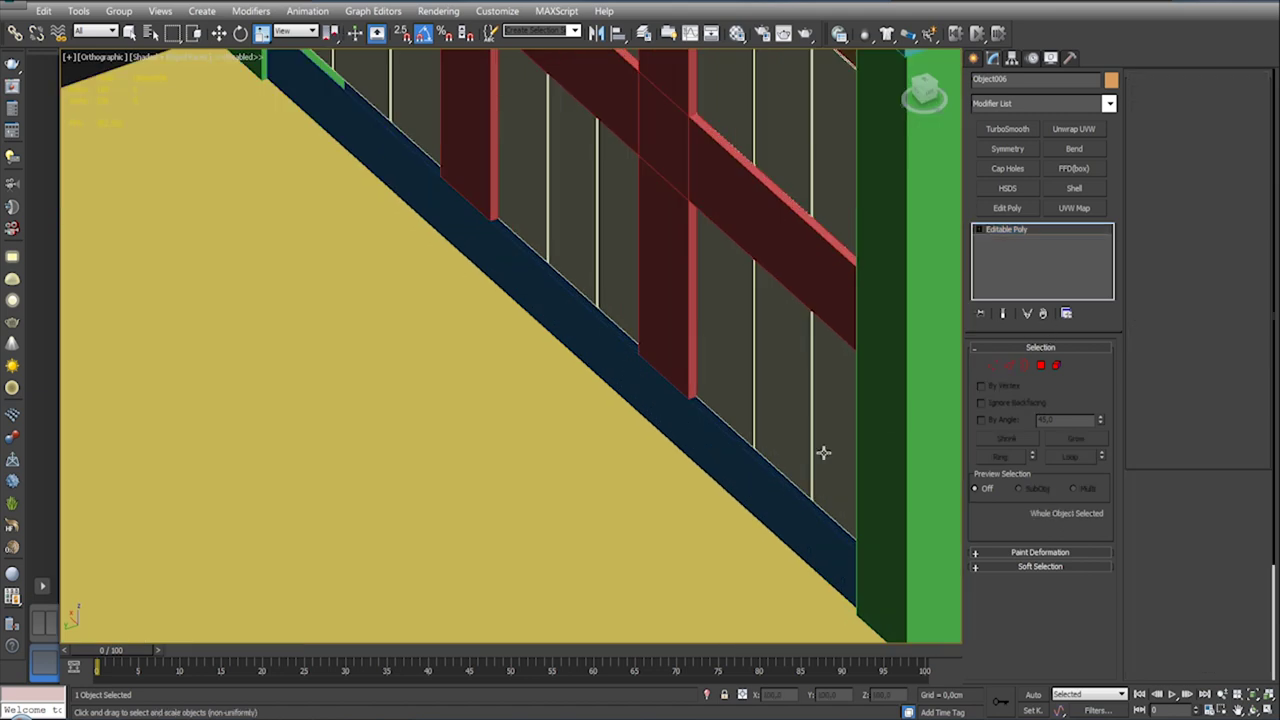
click(743, 500)
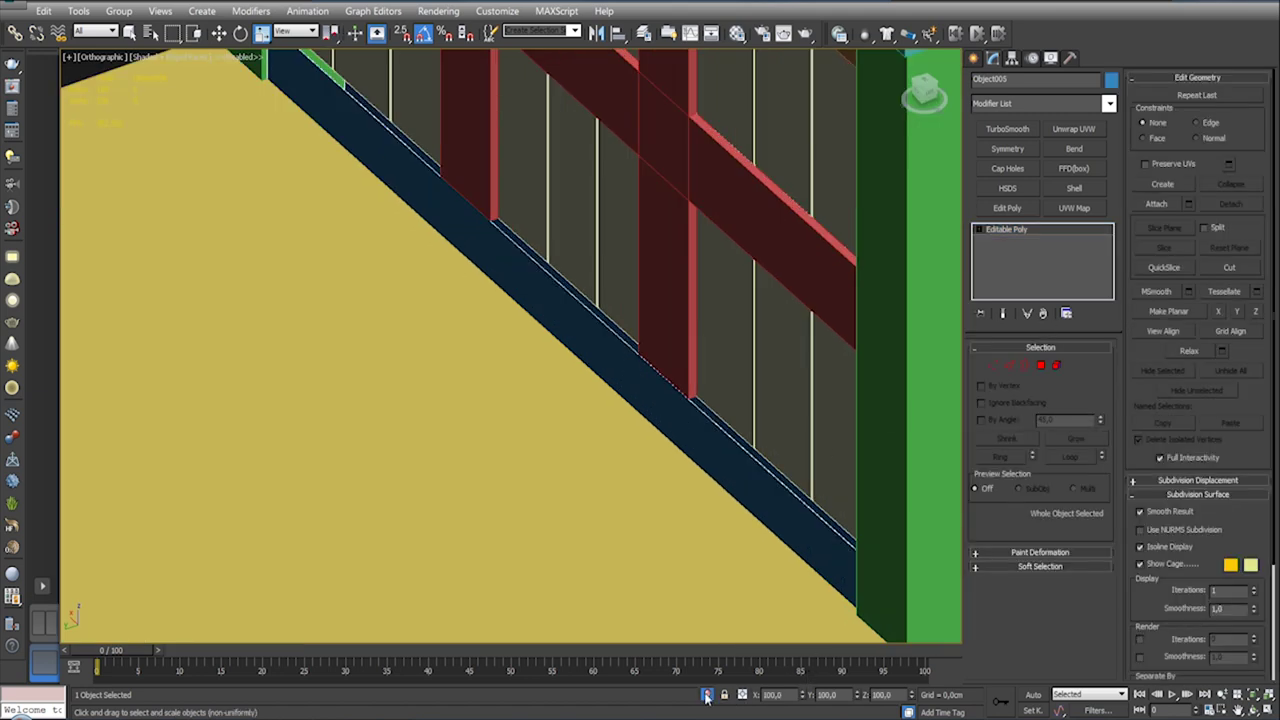
click(707, 694)
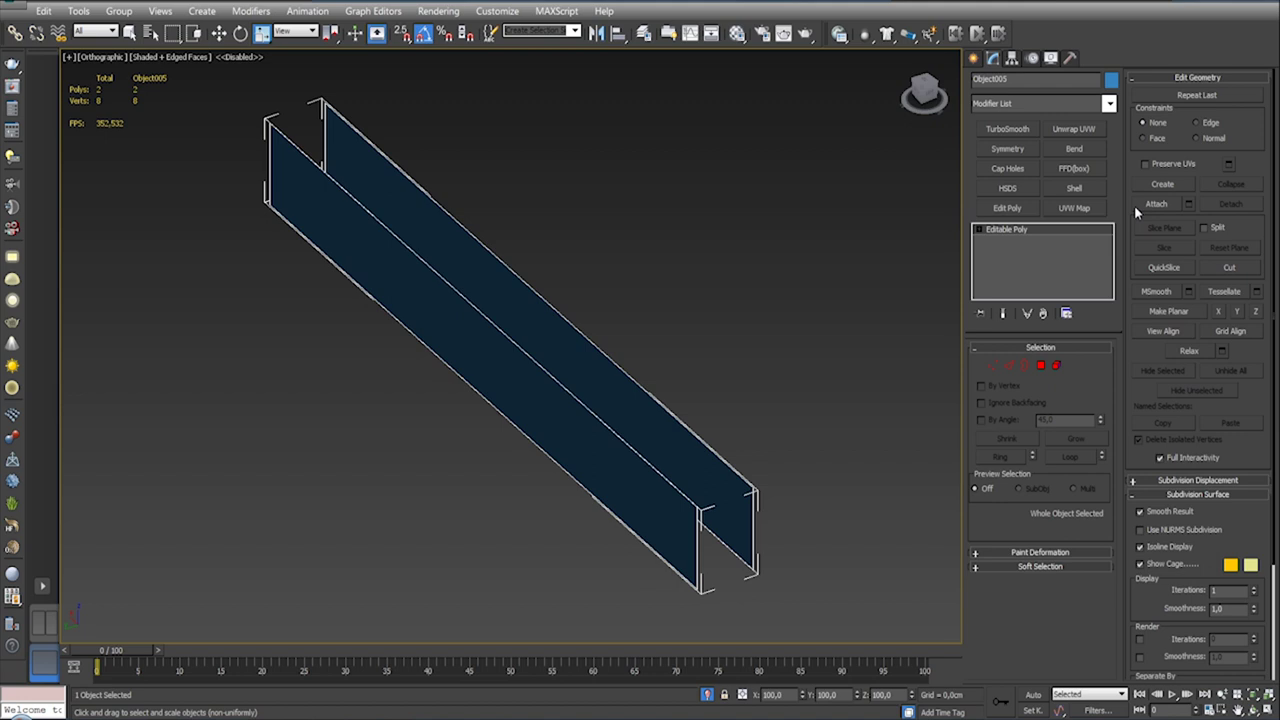
click(1009, 366)
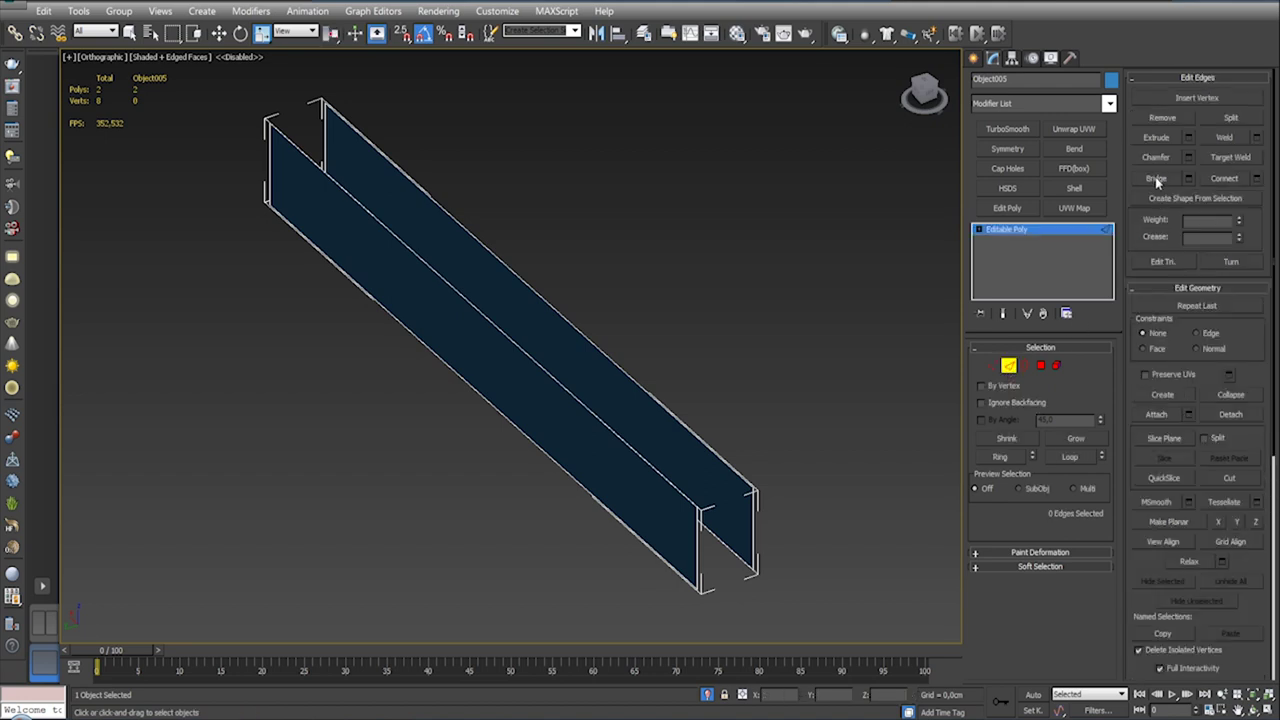
alt+middle_drag(786, 409, 704, 349)
drag(598, 399, 598, 400)
click(1152, 181)
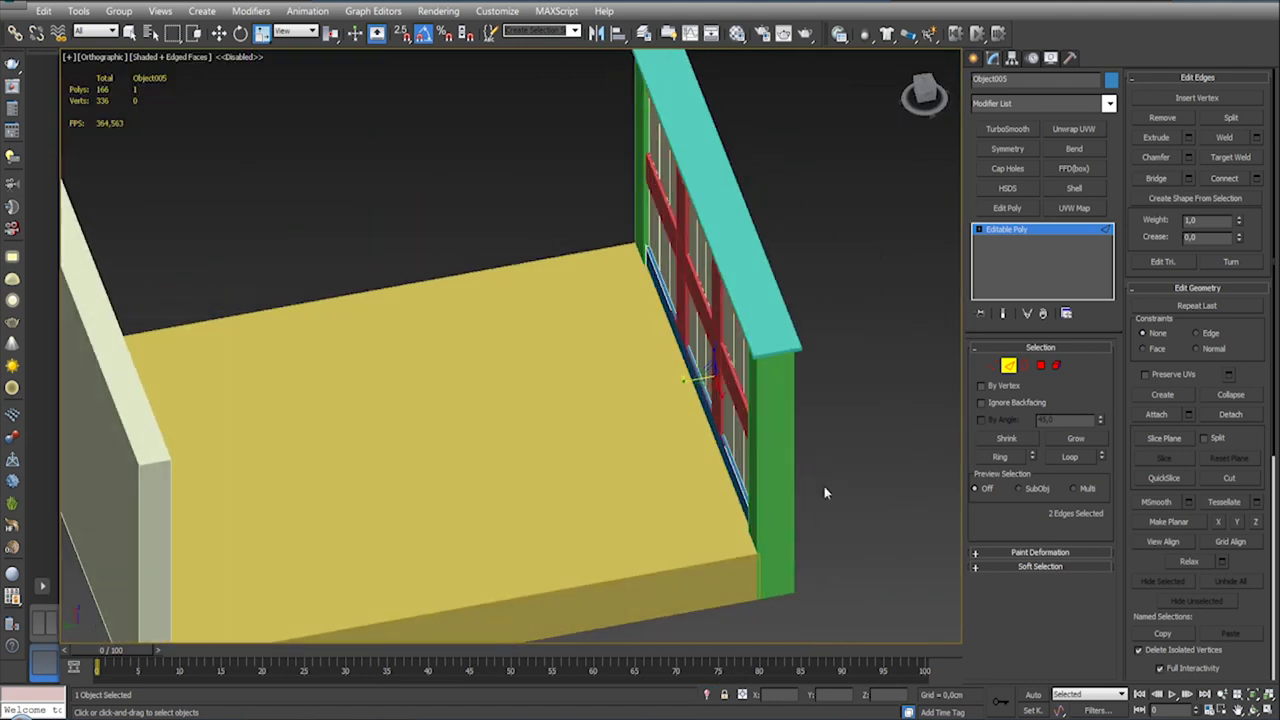
Step: Orbit around the strip to inspect the new face and adjust the edge selection
mouse_move(824, 492)
alt+middle_down()
mouse_move(778, 340)
mouse_move(686, 400)
alt+middle_up()
scroll(661, 280, up, 5)
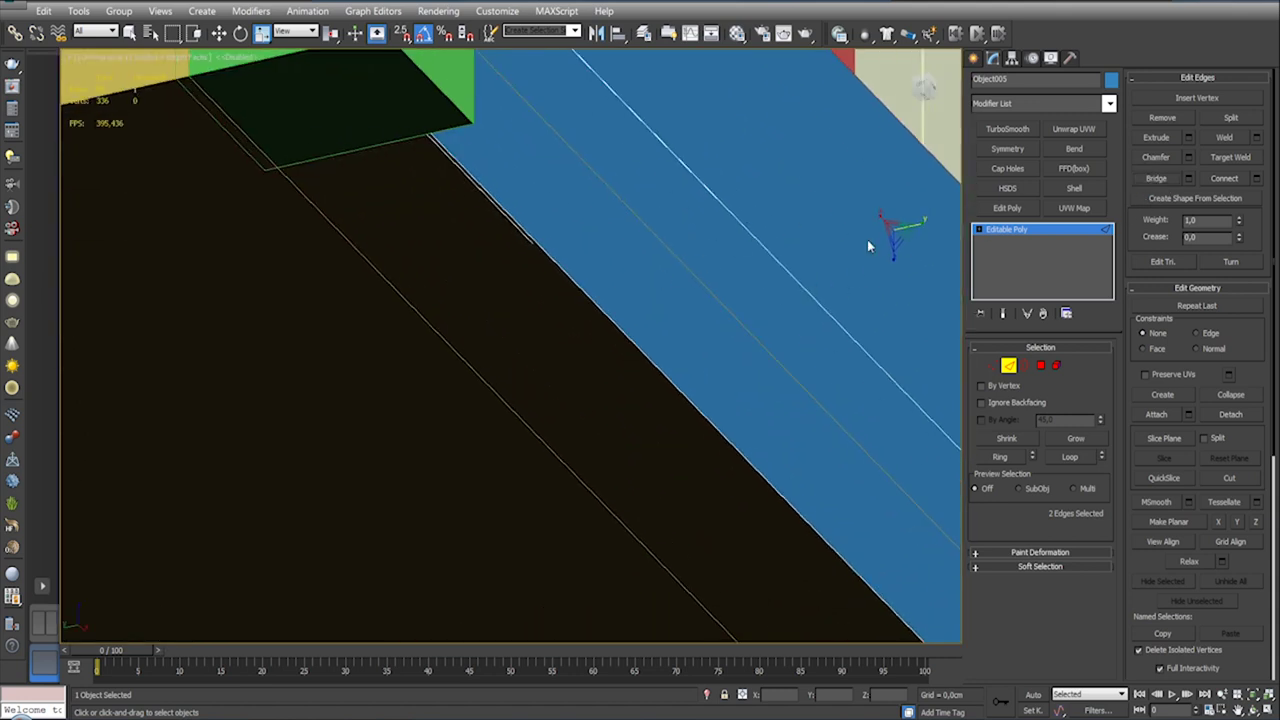
click(826, 318)
mouse_move(894, 277)
alt+middle_down()
mouse_move(700, 400)
mouse_move(760, 380)
mouse_move(700, 400)
mouse_move(730, 390)
alt+middle_up()
scroll(730, 390, down, 2)
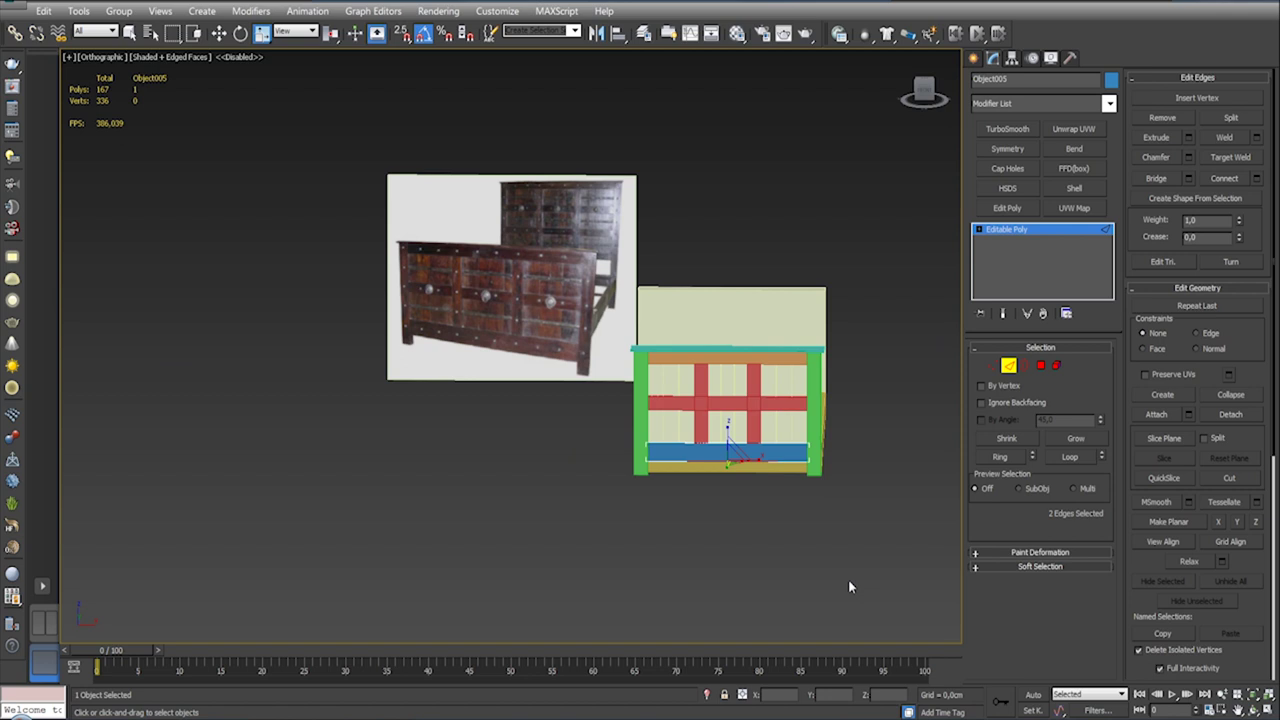
Step: Frame the headboard in Front view and compare it with the reference photo
key(f)
key(z)
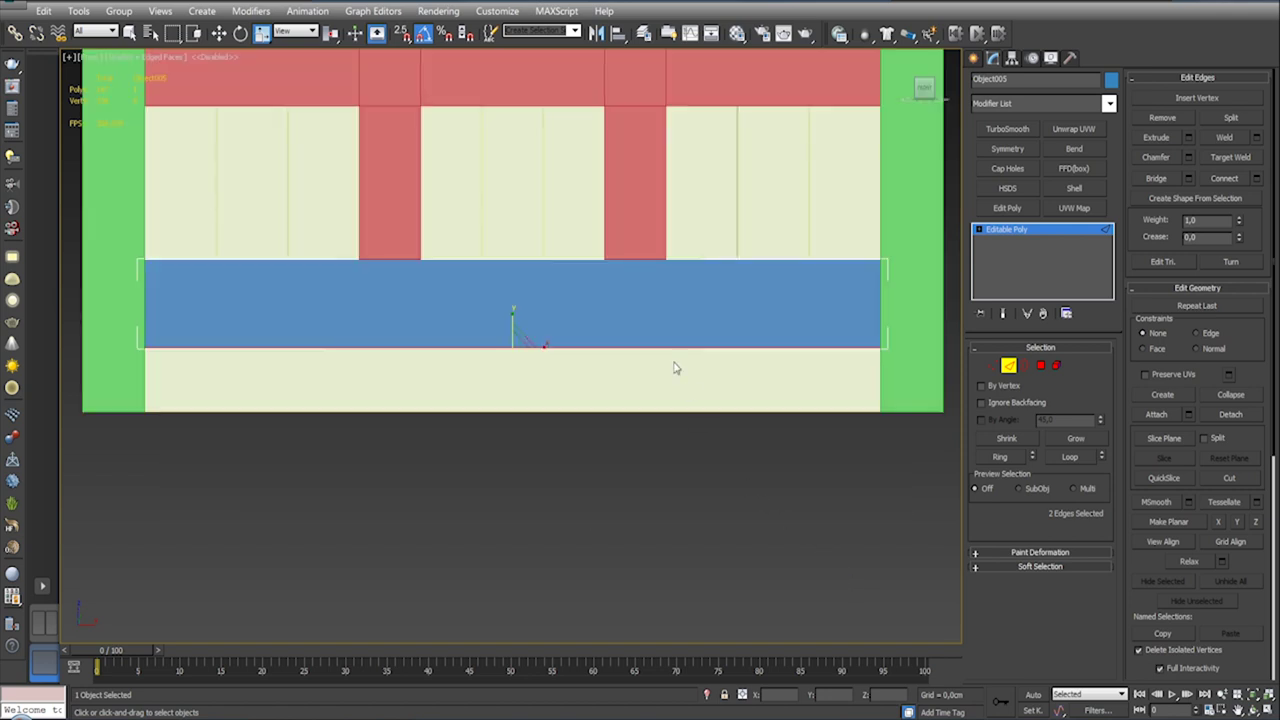
scroll(677, 448, down, 5)
scroll(633, 435, up, 3)
key(w)
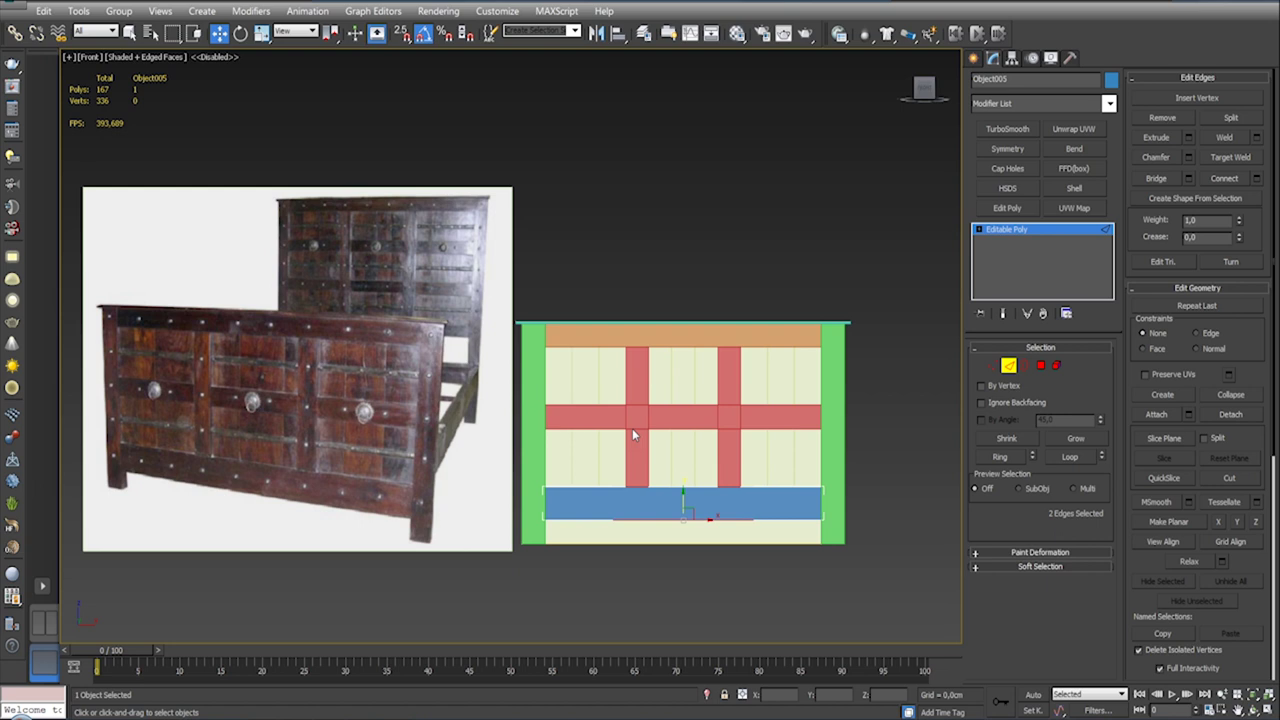
middle_drag(632, 435, 706, 417)
alt+middle_drag(631, 336, 570, 342)
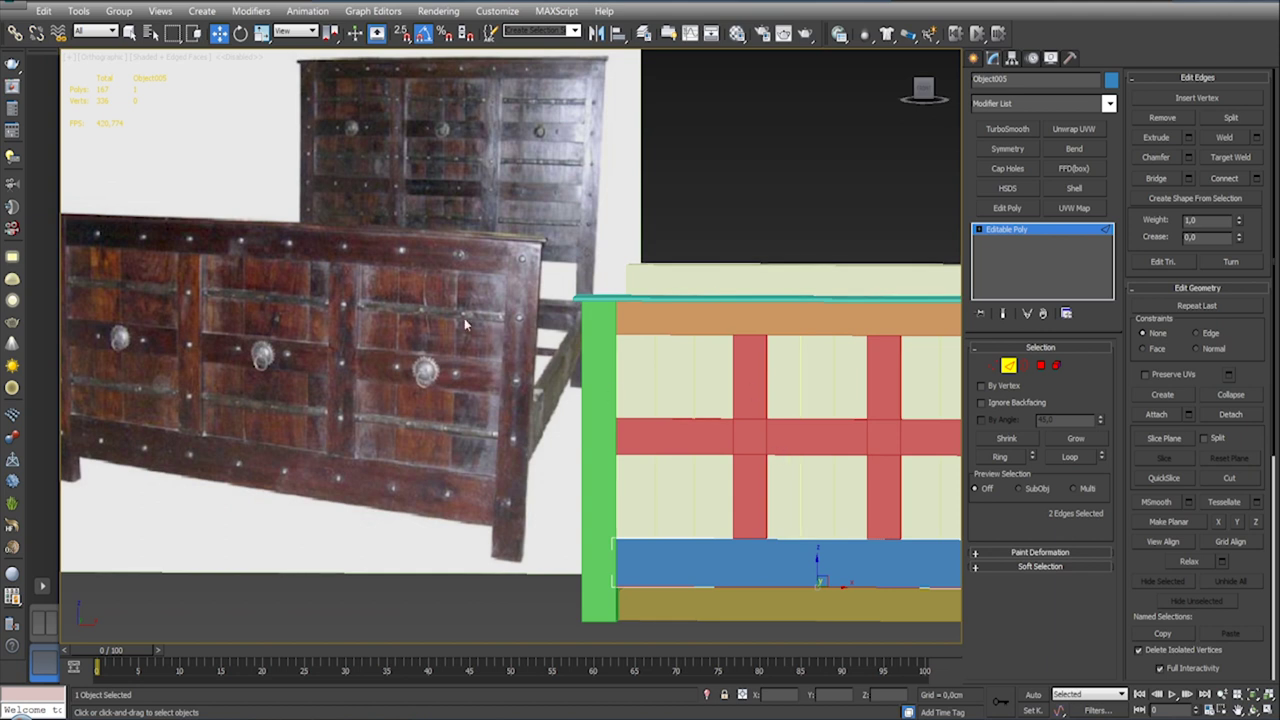
scroll(275, 290, down, 4)
scroll(387, 362, up, 5)
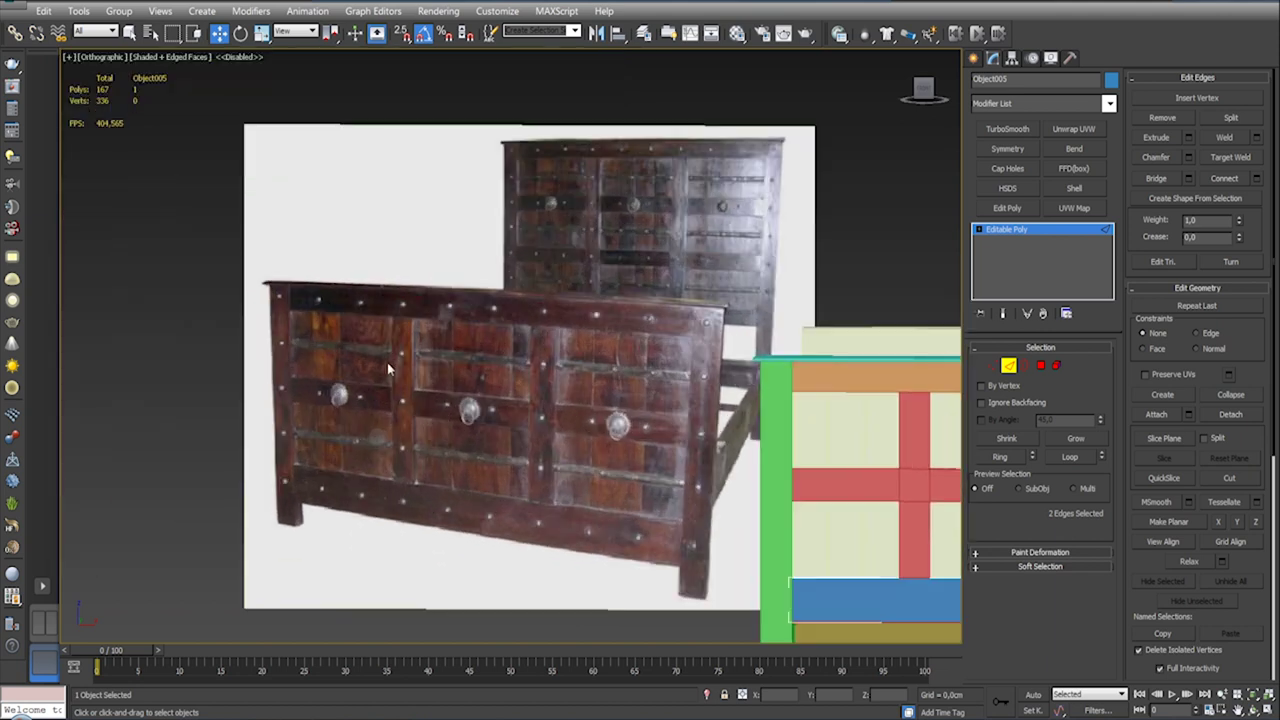
Step: Return to Front view, exit Edge mode, and bring up the Create panel's standard primitives
click(1009, 365)
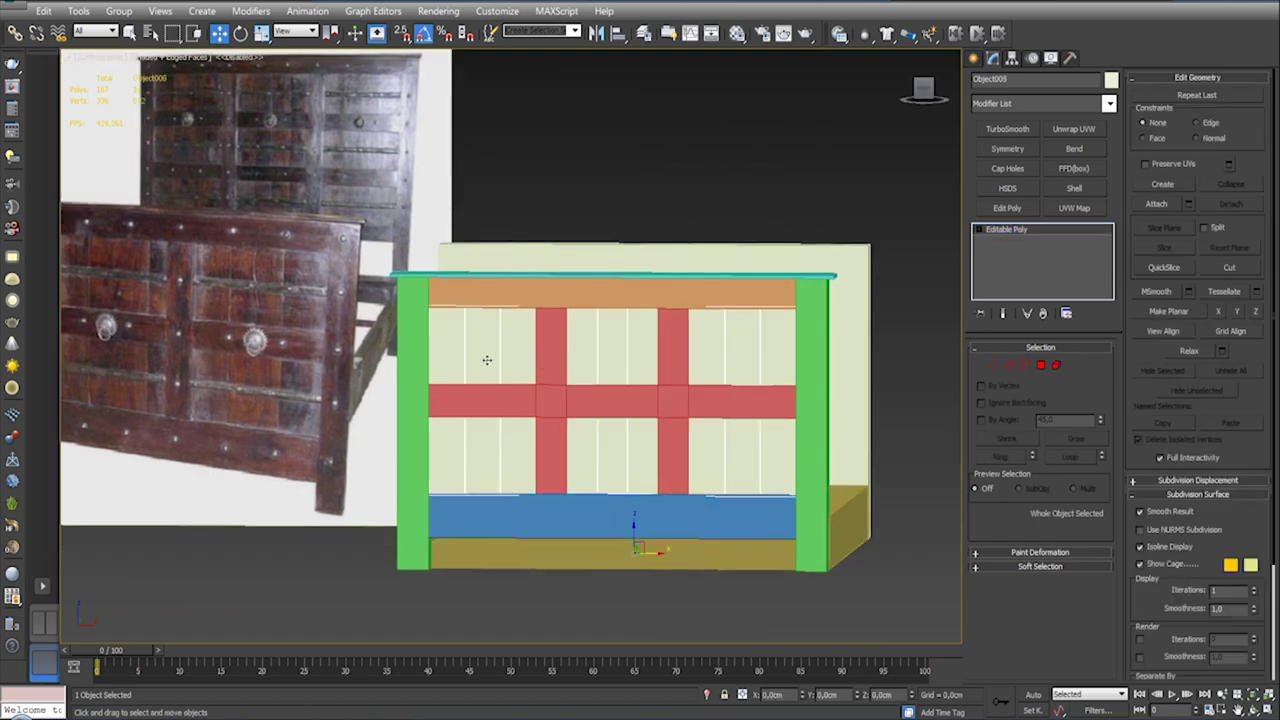
middle_drag(487, 360, 559, 378)
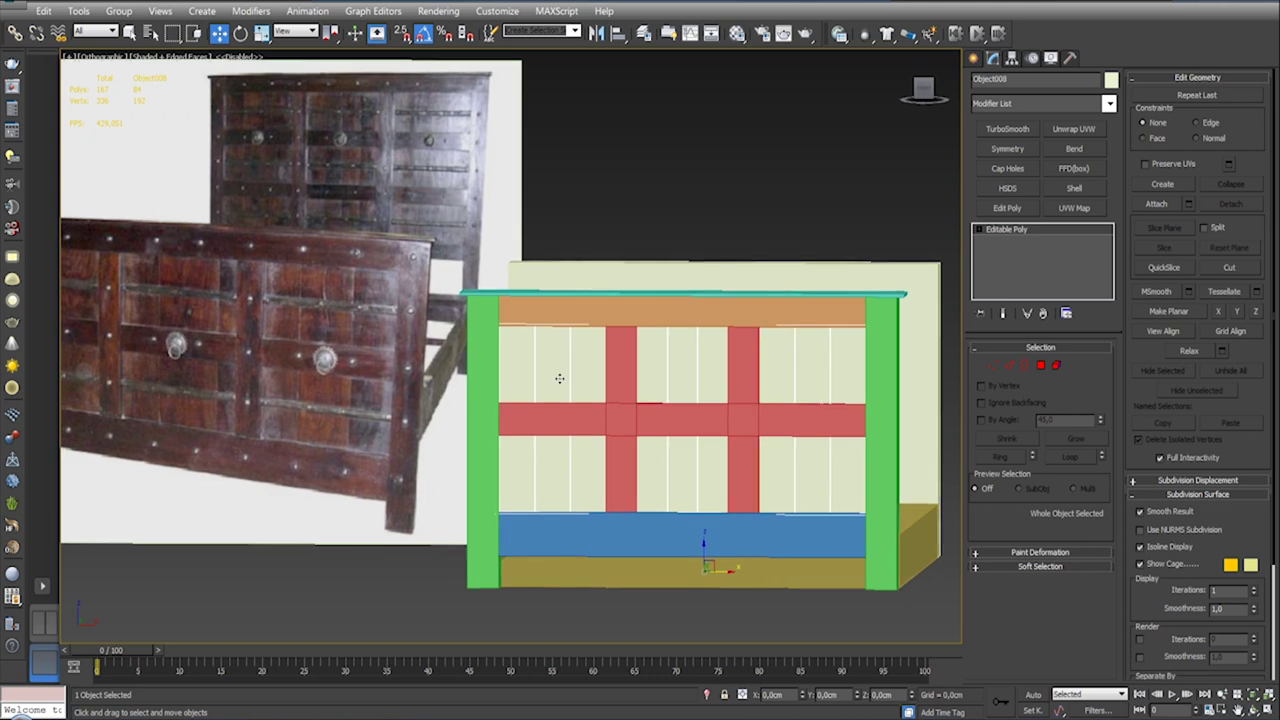
key(f)
scroll(559, 378, up, 5)
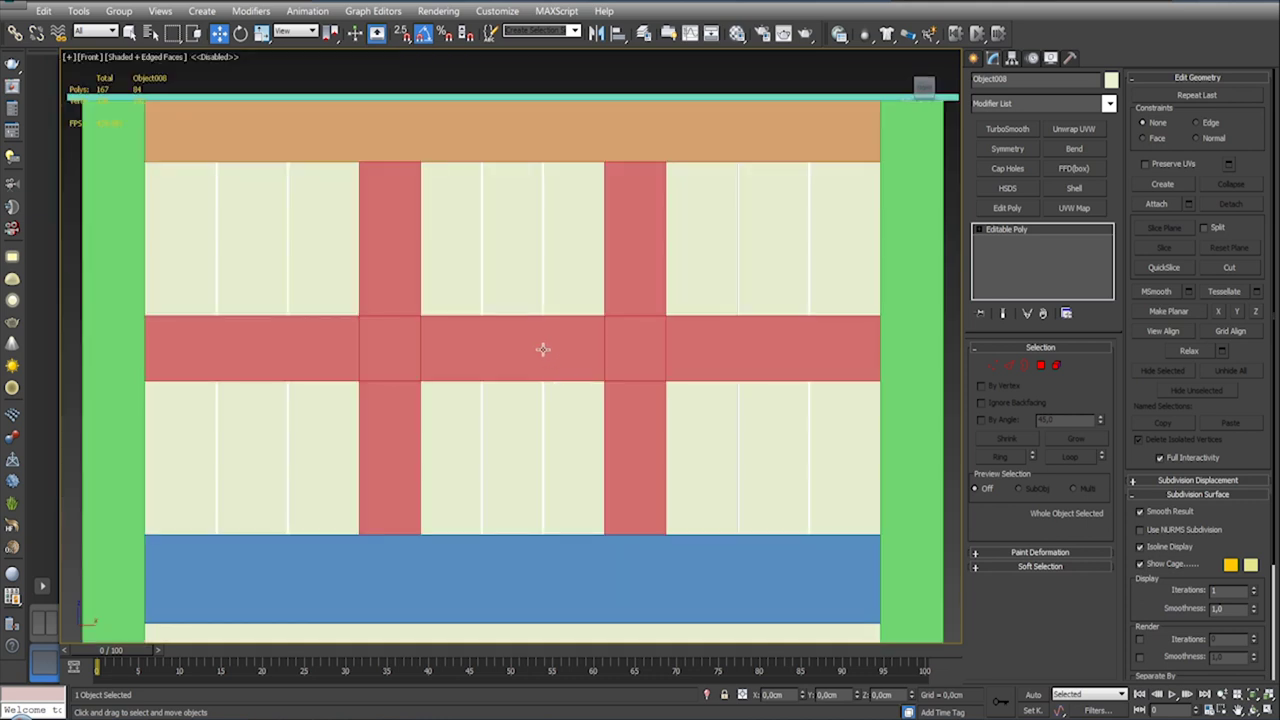
click(1010, 366)
scroll(740, 400, down, 3)
scroll(766, 420, down, 2)
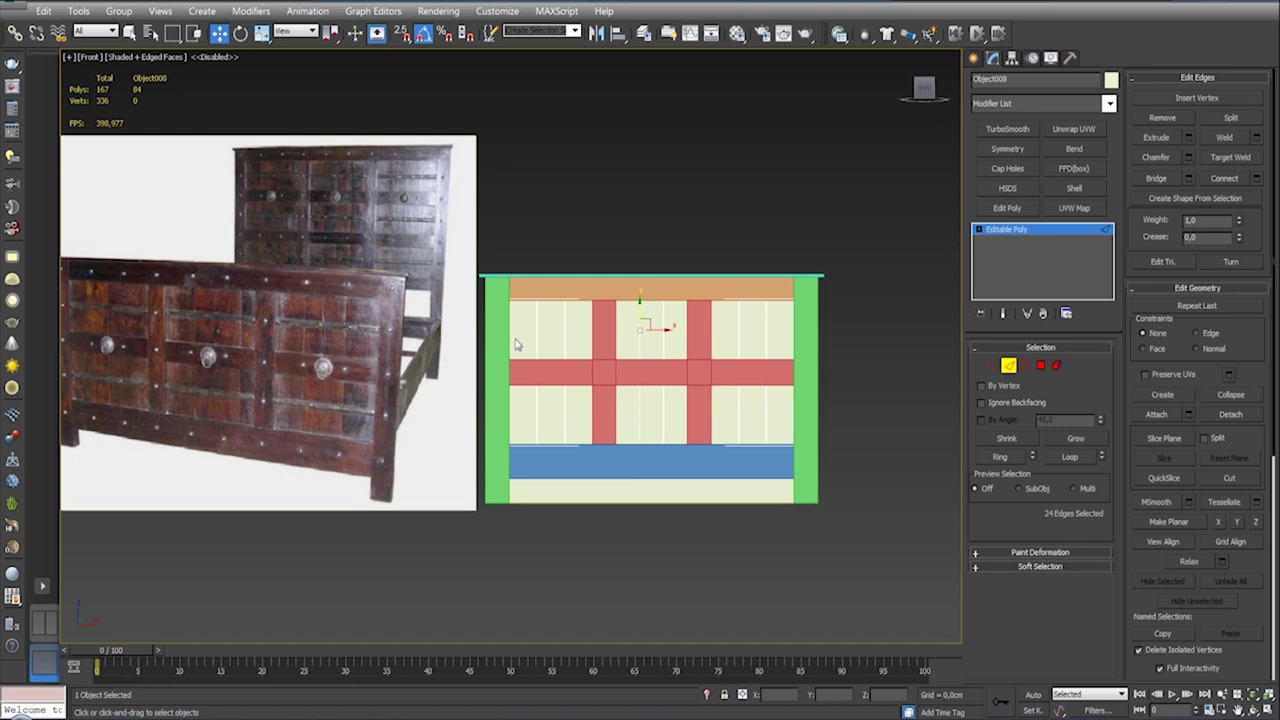
scroll(574, 389, up, 1)
scroll(577, 391, up, 3)
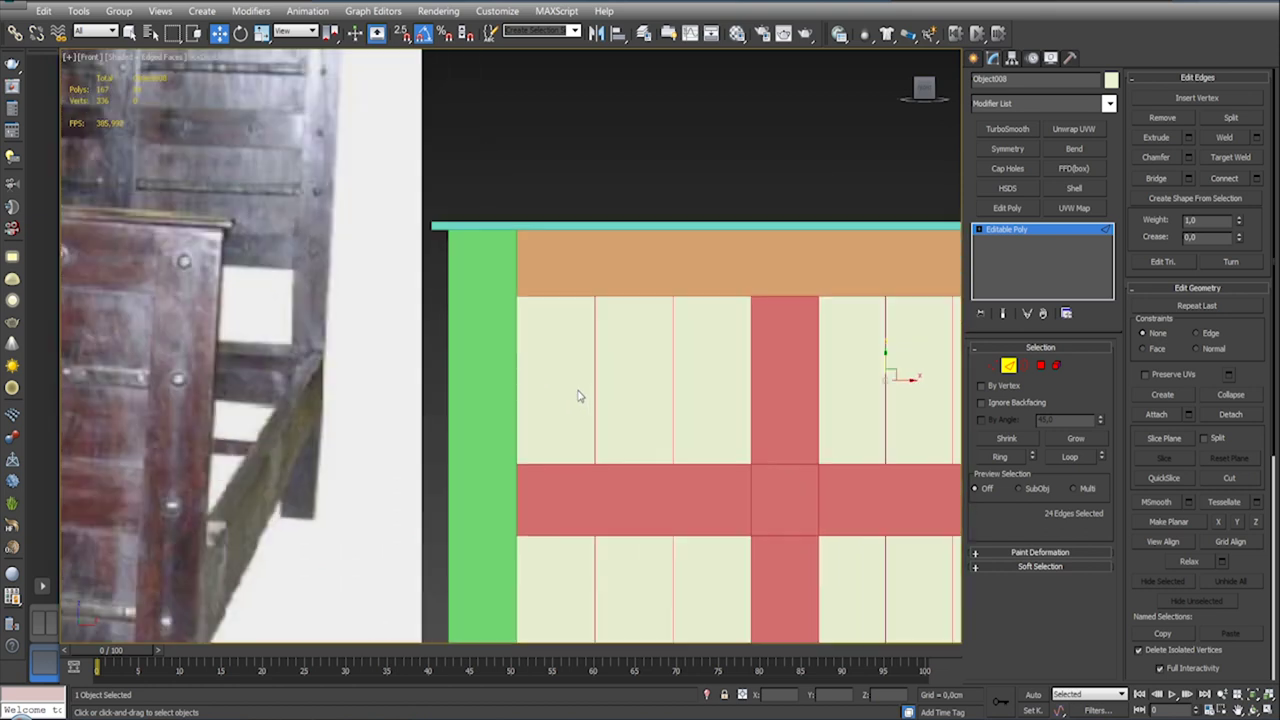
click(1008, 364)
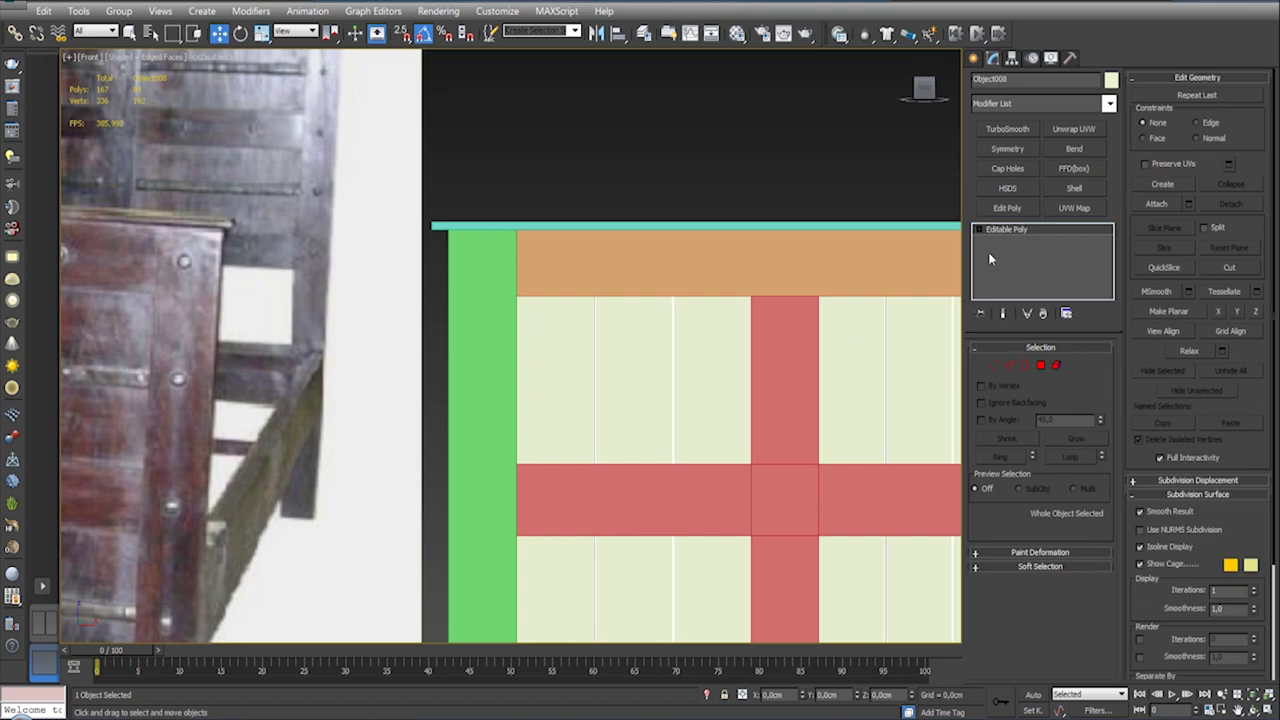
click(976, 58)
Step: With AutoGrid on, draw a thin Box bar from the left post past the first red upright
click(1006, 164)
click(1003, 146)
middle_drag(823, 319, 735, 252)
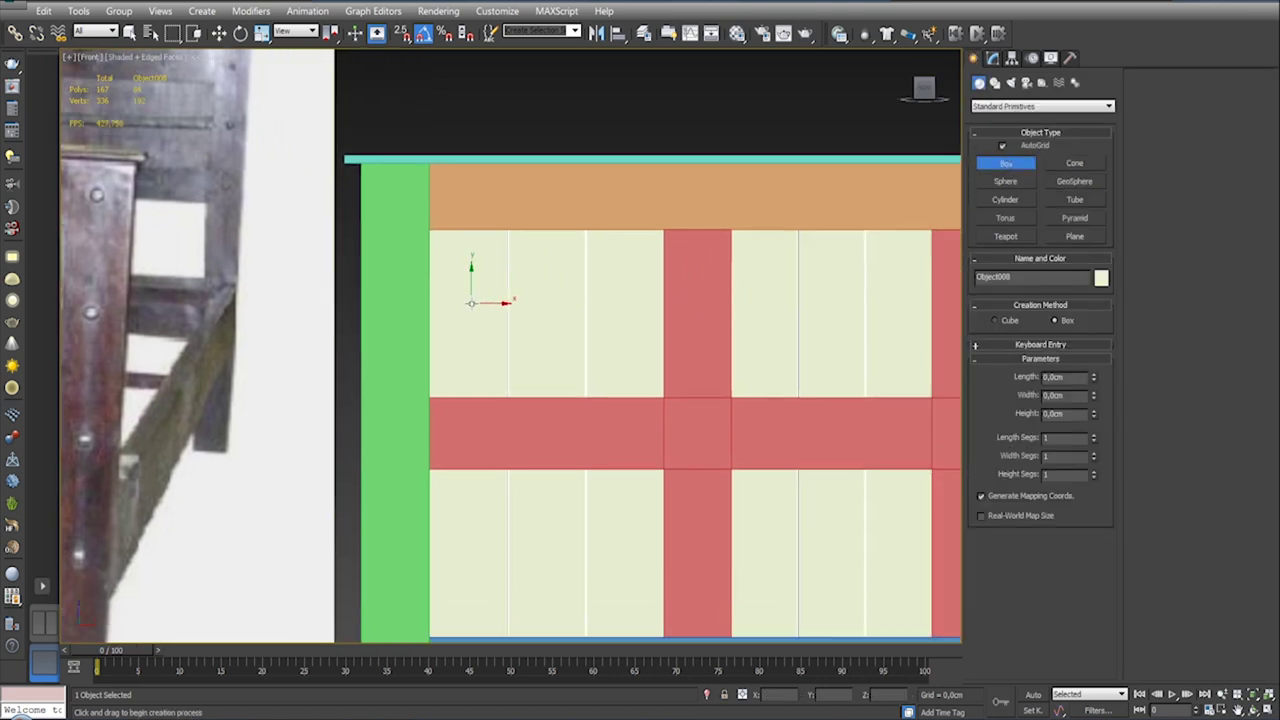
middle_drag(466, 294, 437, 290)
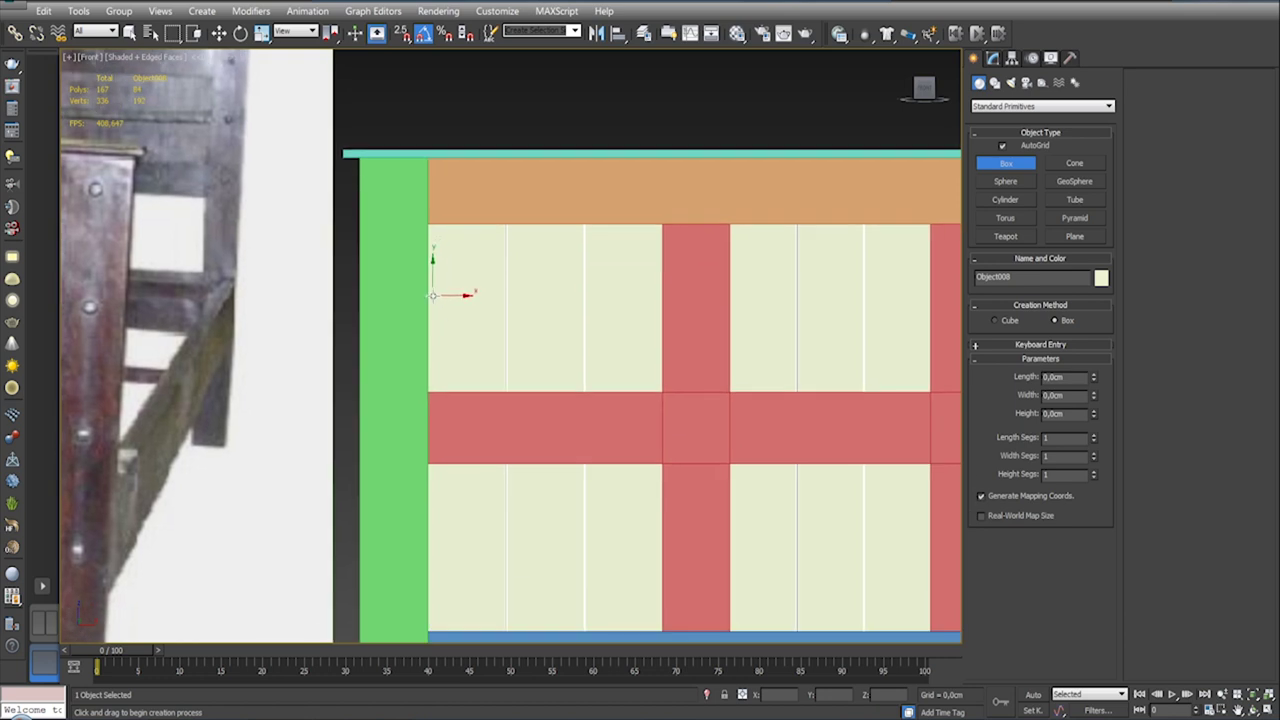
mouse_move(431, 298)
mouse_down()
mouse_move(560, 320)
mouse_move(826, 320)
mouse_up()
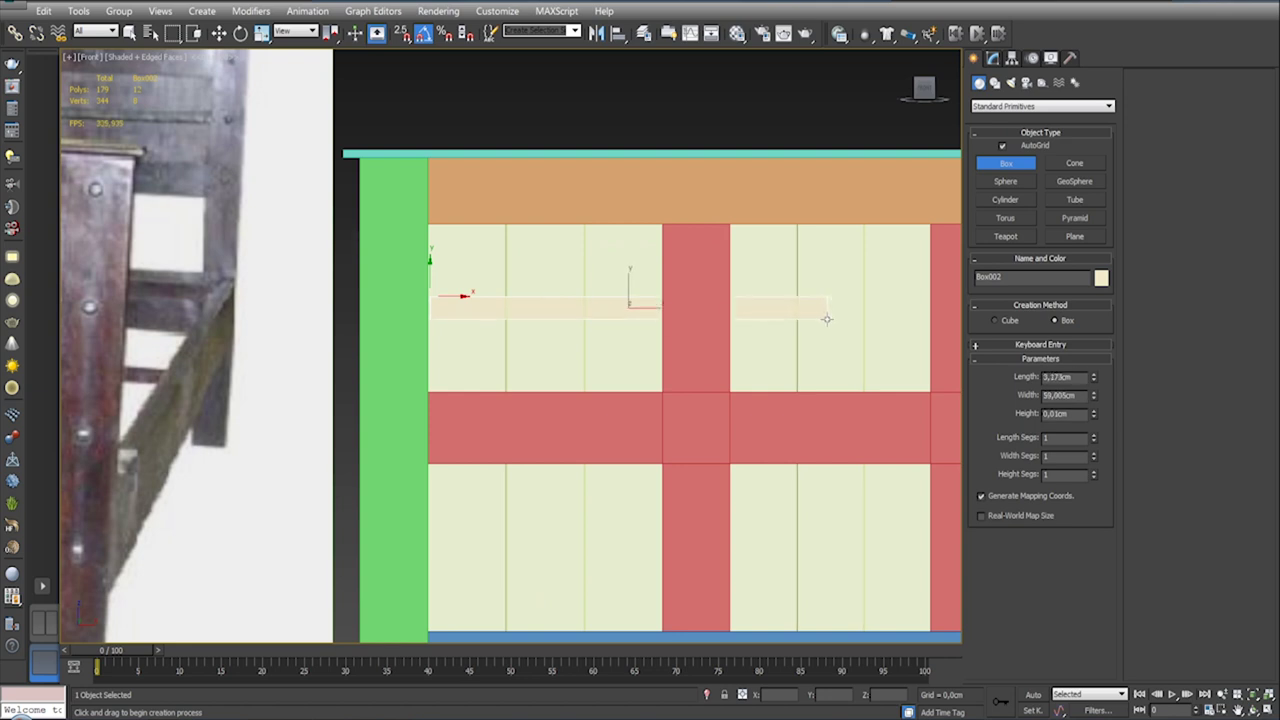
click(831, 326)
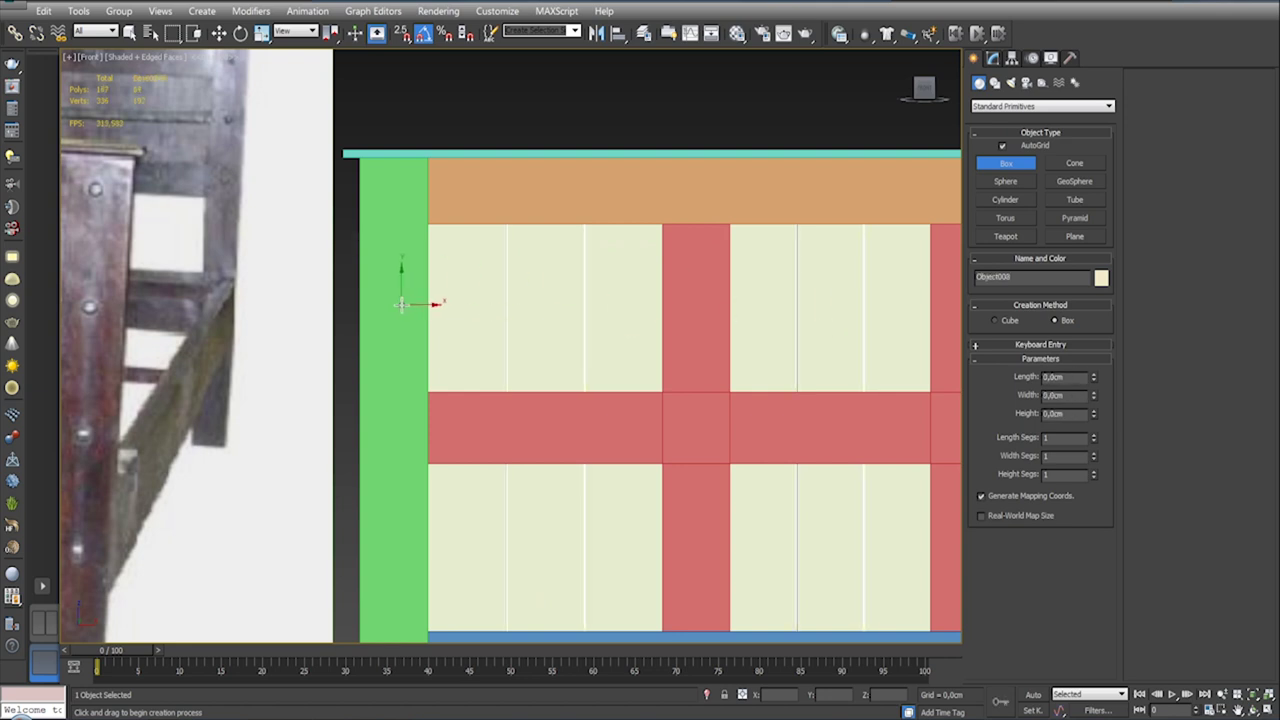
mouse_move(432, 288)
mouse_down()
mouse_move(693, 323)
mouse_move(834, 322)
mouse_move(837, 308)
mouse_up()
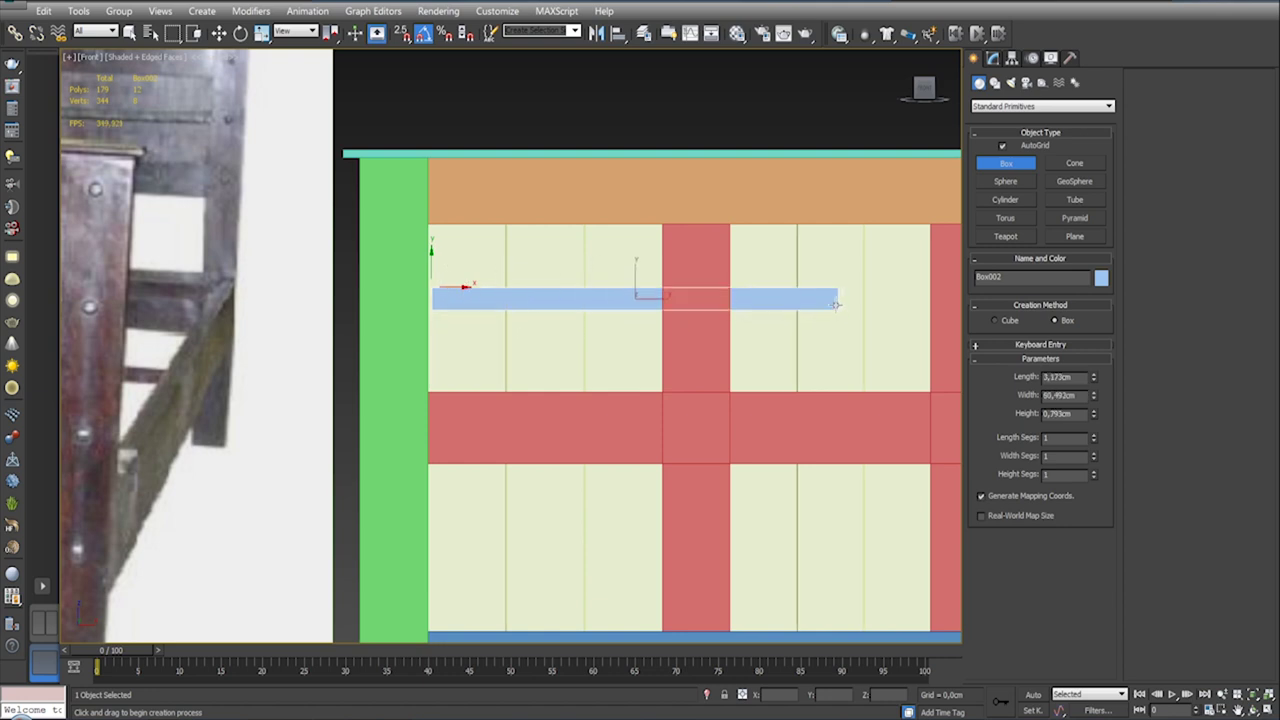
right_click(835, 303)
mouse_move(700, 320)
alt+middle_down()
mouse_move(759, 345)
mouse_move(935, 348)
alt+middle_up()
Step: Open the new bar's parameters in the Modify panel and set its width to 55.653 cm
scroll(935, 348, down, 3)
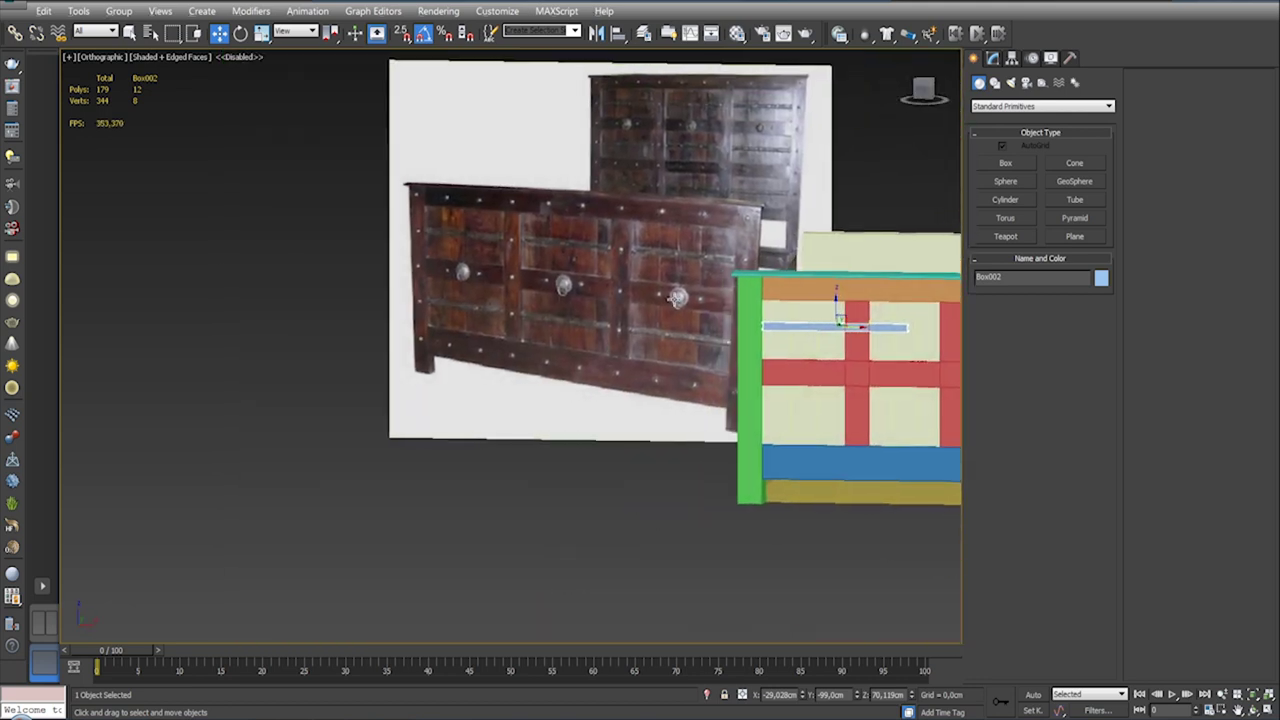
scroll(608, 317, up, 5)
scroll(737, 374, down, 2)
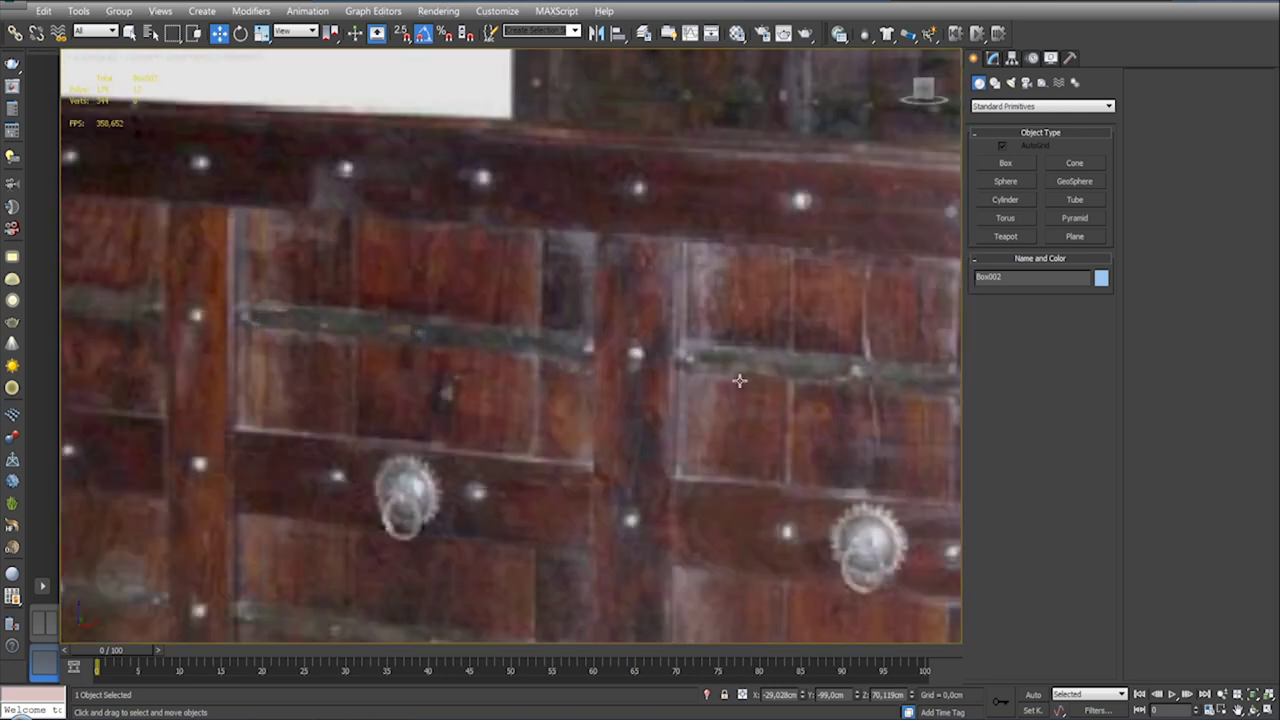
scroll(737, 374, down, 3)
scroll(586, 363, down, 3)
scroll(595, 380, up, 5)
alt+middle_drag(595, 380, 697, 383)
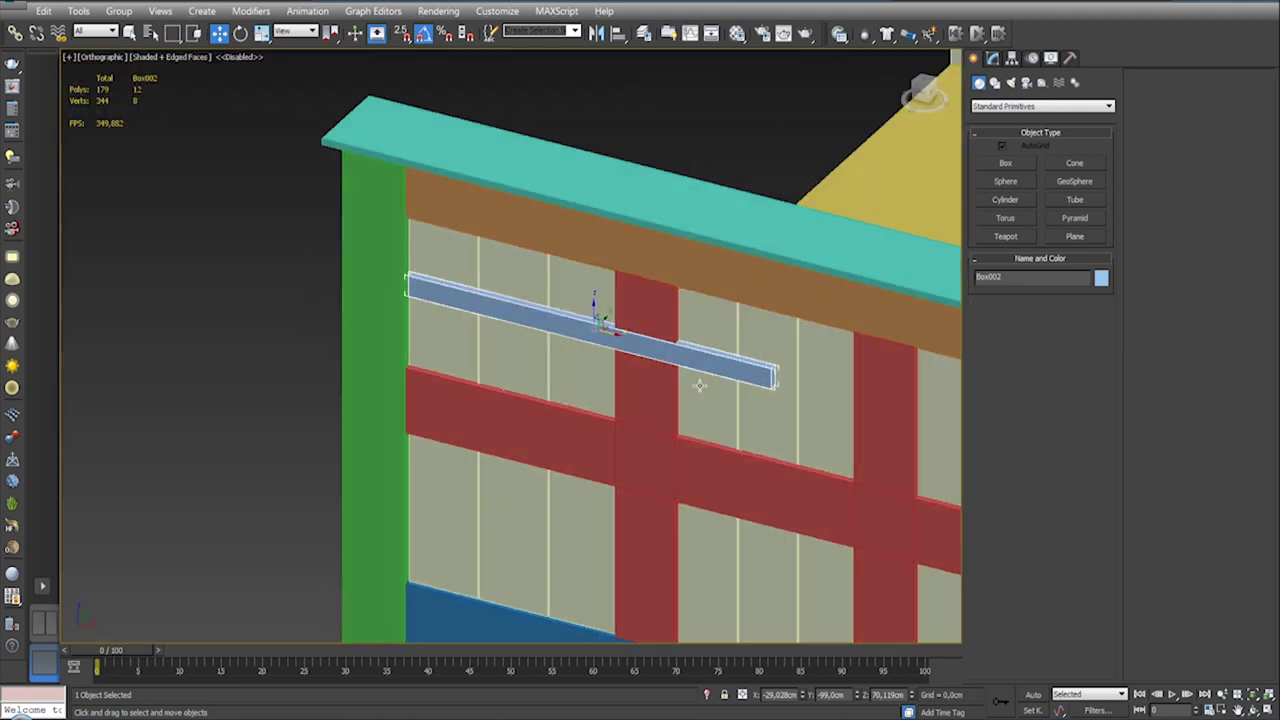
scroll(600, 300, up, 3)
scroll(551, 323, up, 2)
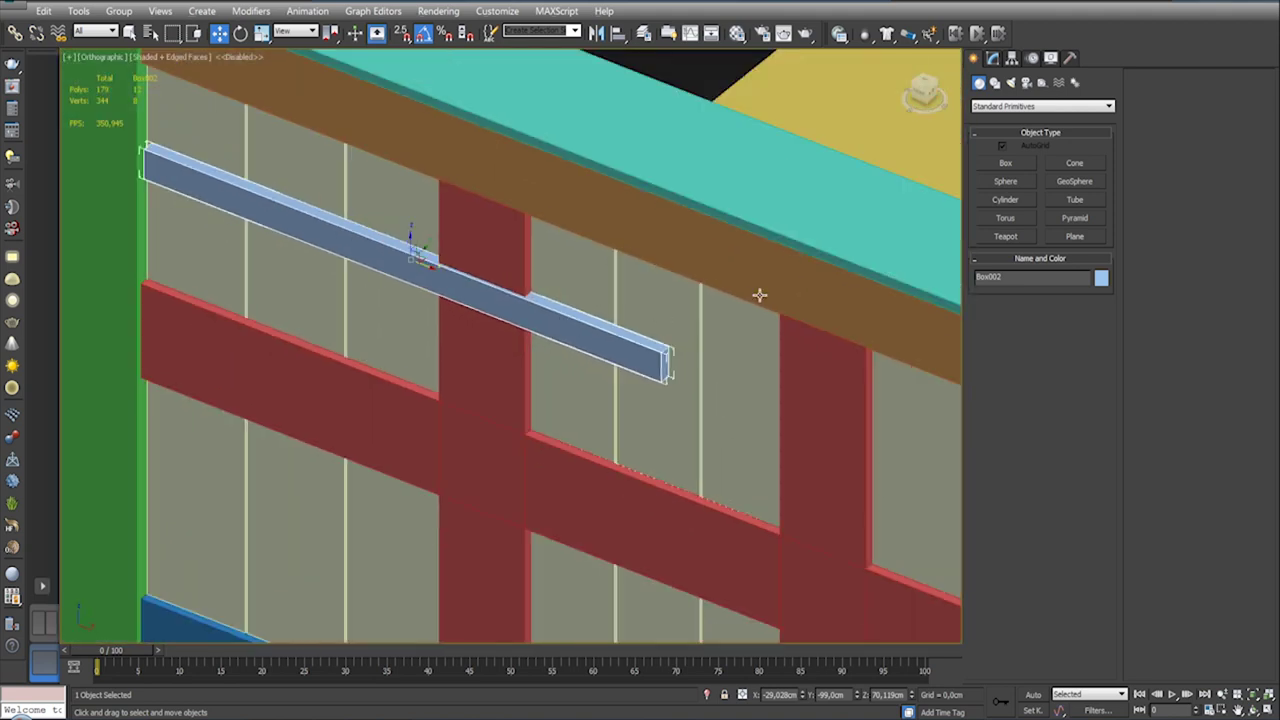
click(993, 58)
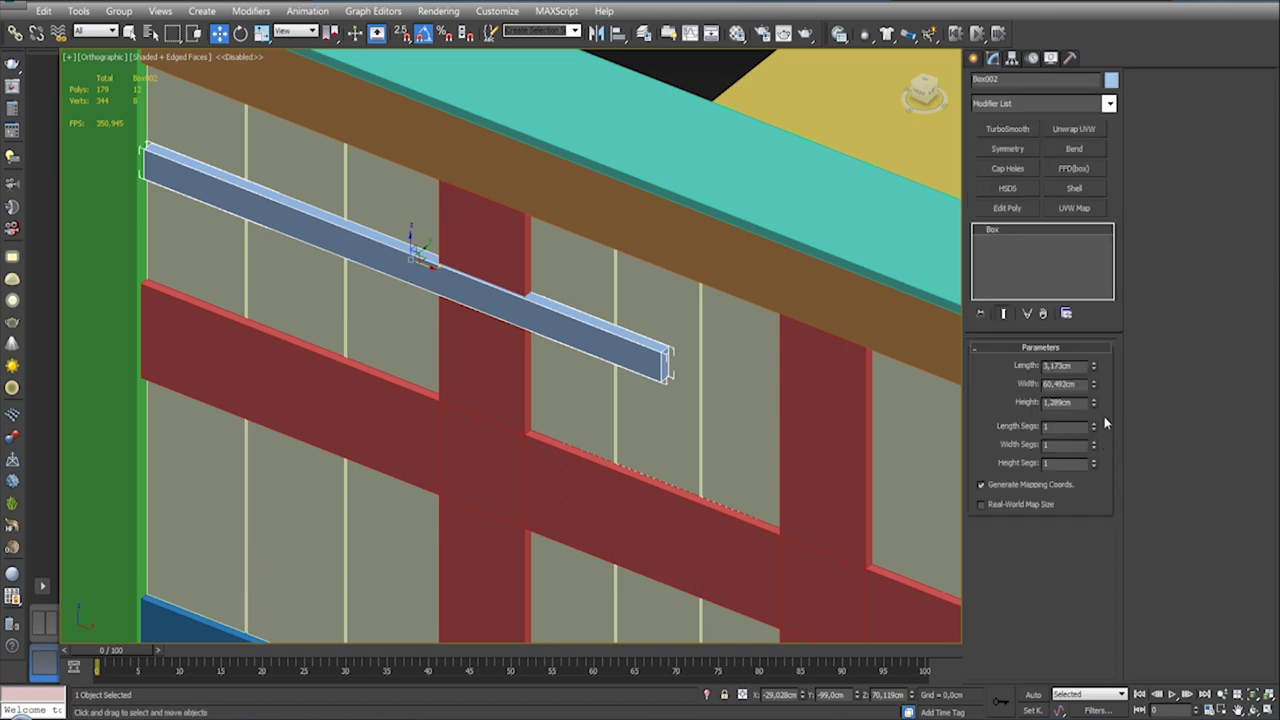
drag(1093, 388, 1093, 400)
alt+middle_drag(930, 392, 622, 323)
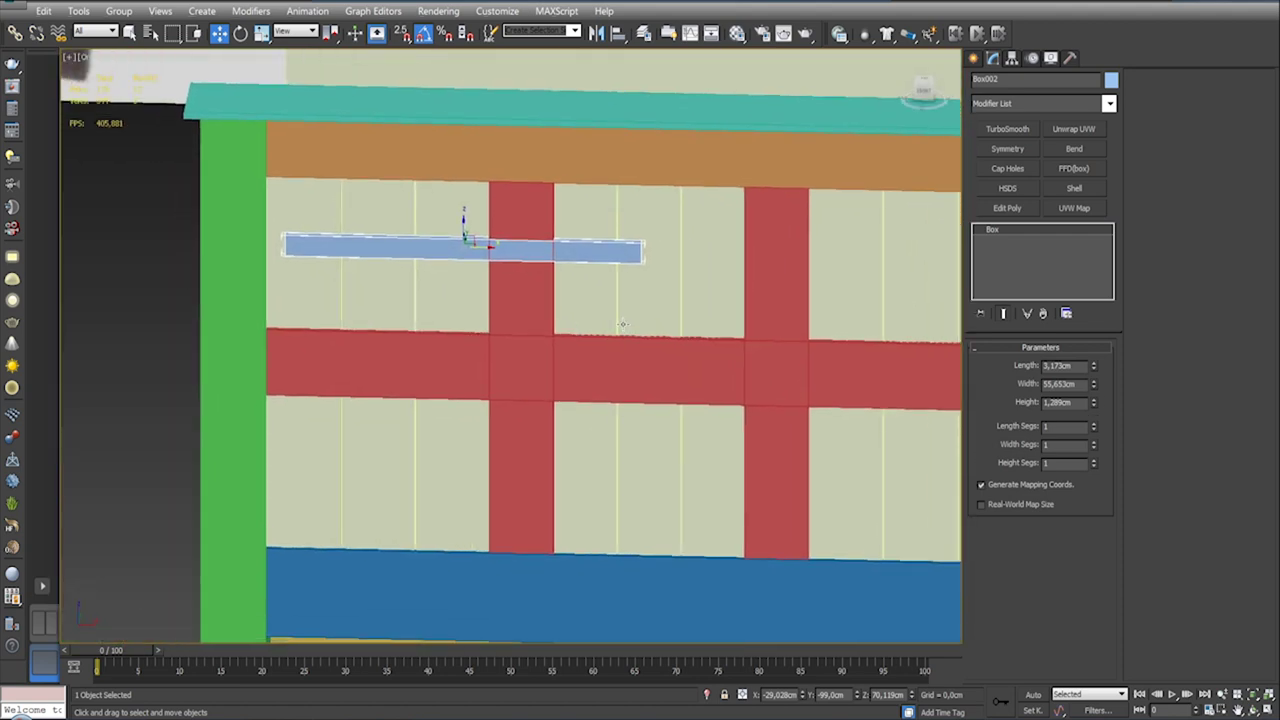
Step: Zero the beam's X position, nudge it down, and widen it to 120.767 cm between the posts
key(f)
scroll(543, 349, up, 5)
scroll(626, 409, down, 5)
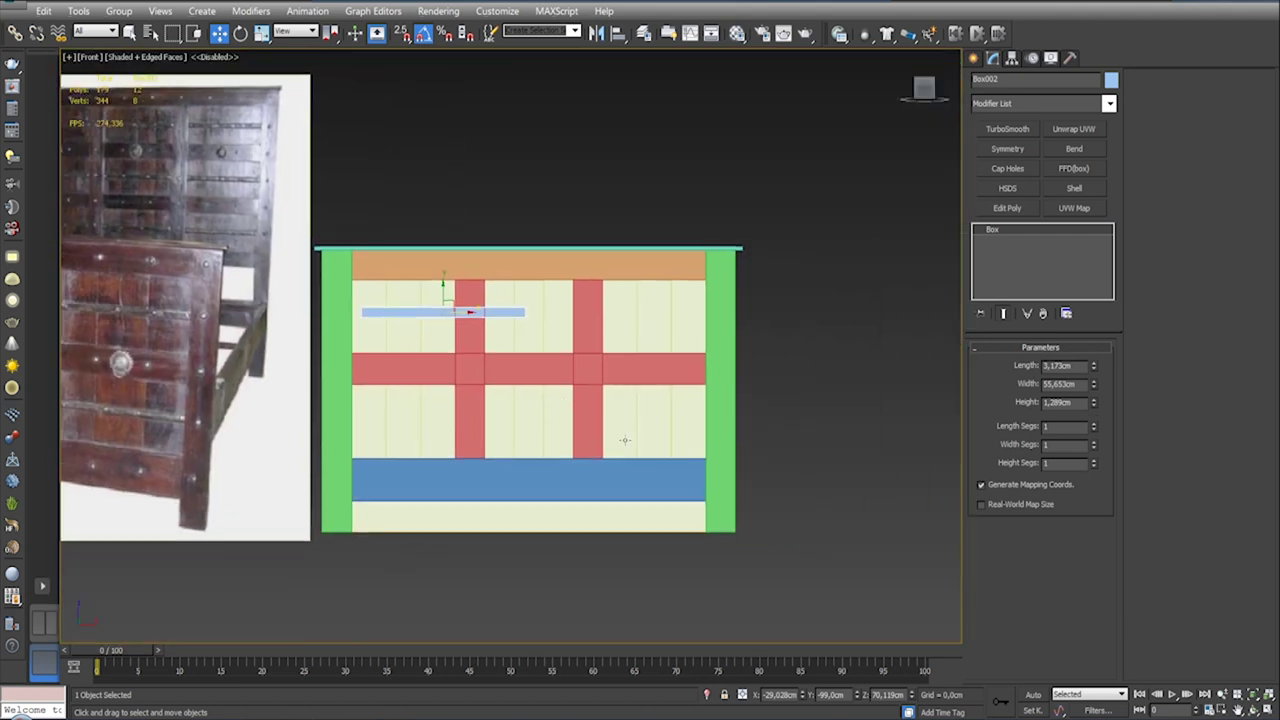
right_click(803, 695)
scroll(740, 530, up, 1)
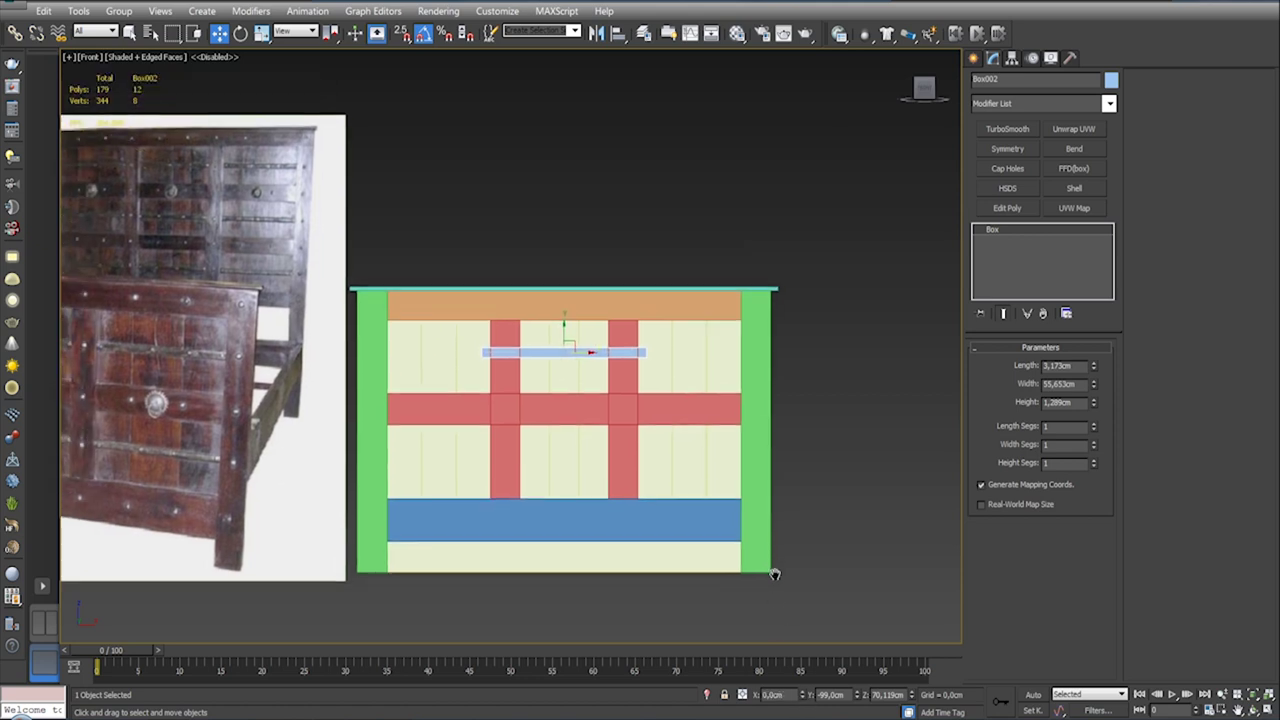
drag(575, 338, 572, 337)
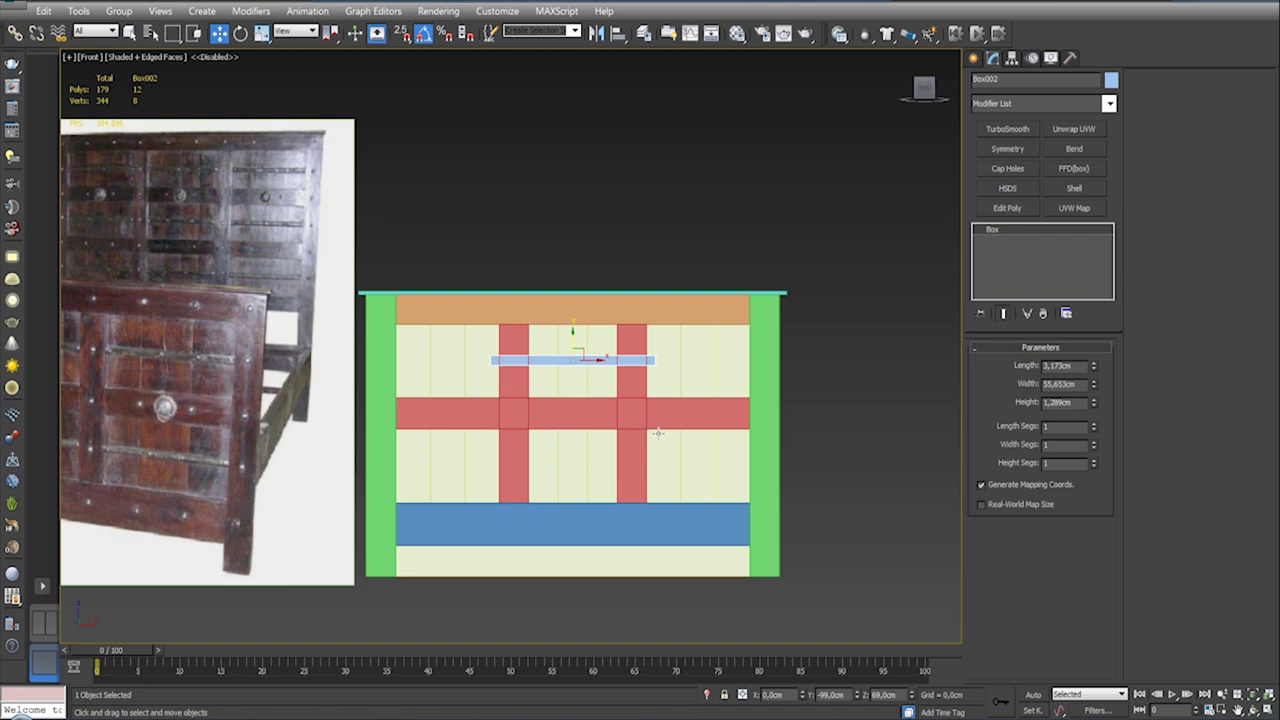
middle_drag(850, 519, 854, 577)
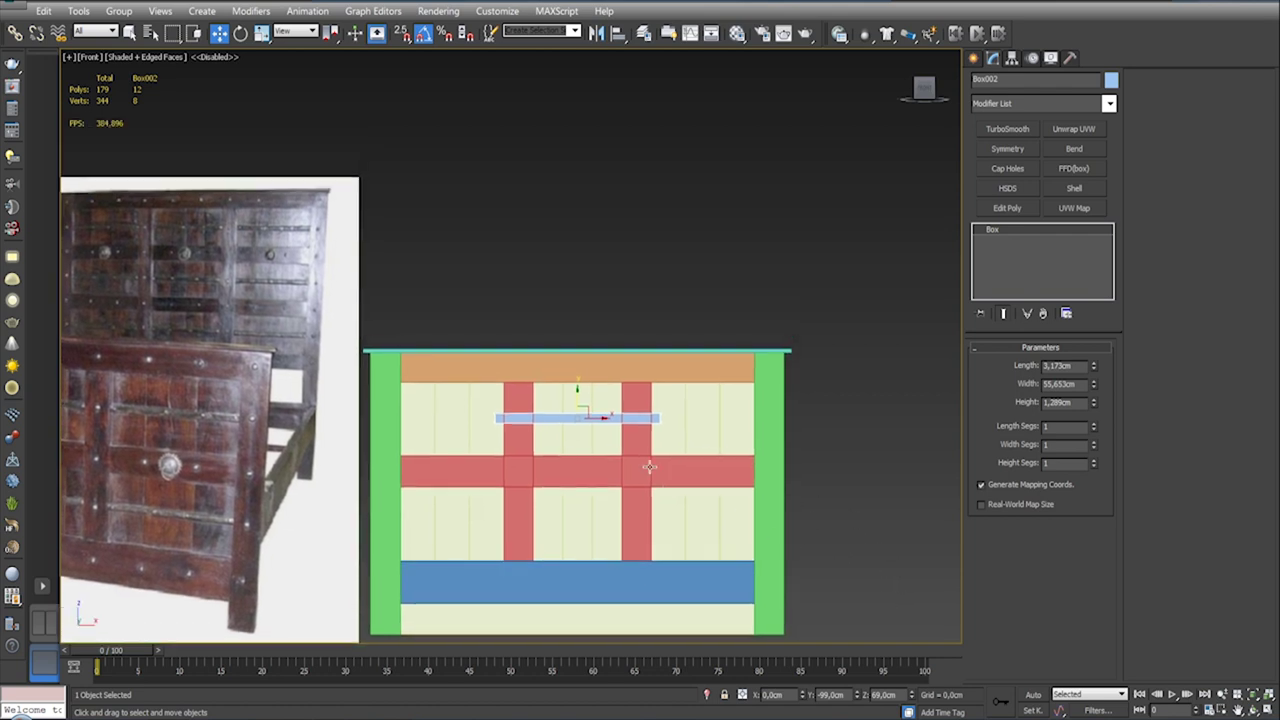
scroll(576, 437, up, 2)
drag(1094, 384, 1048, 299)
Step: Trim the crossbar width to 120.21 cm, checking the beam ends in wireframe
key(F3)
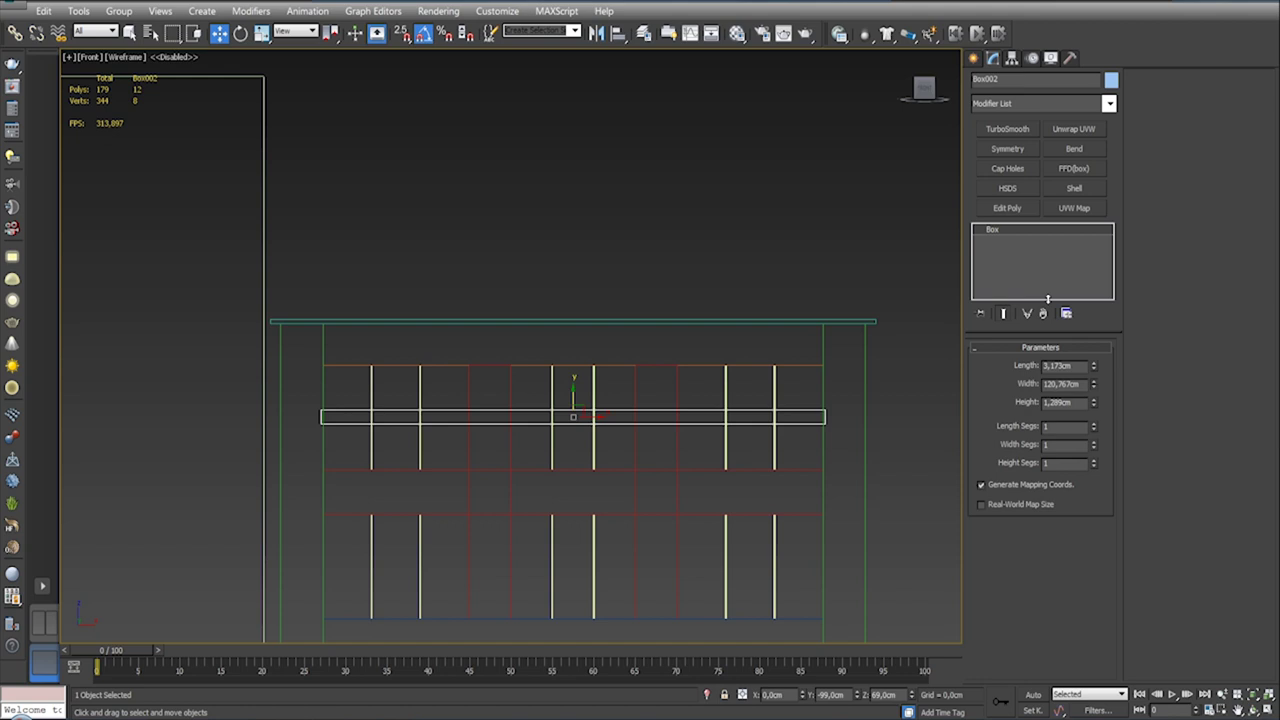
drag(1048, 299, 1048, 300)
scroll(857, 442, up, 5)
scroll(800, 370, down, 2)
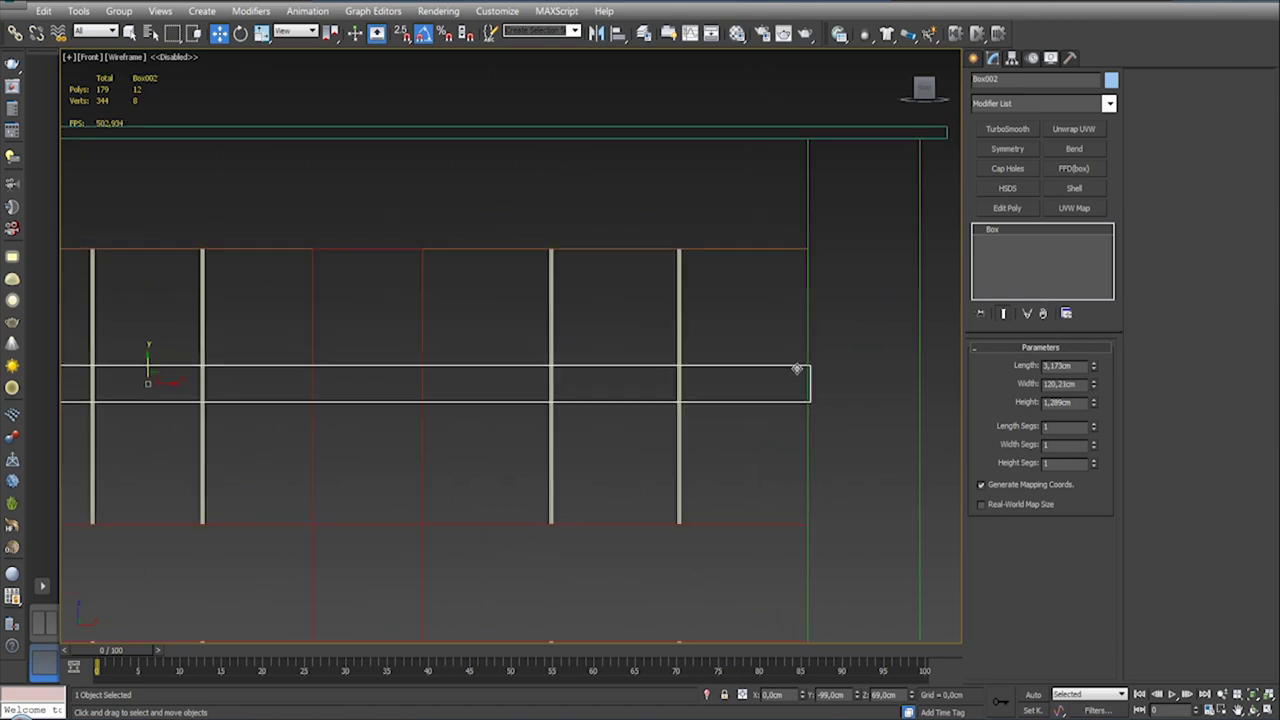
key(F3)
mouse_move(768, 397)
alt+middle_down()
mouse_move(849, 502)
mouse_move(770, 640)
alt+middle_up()
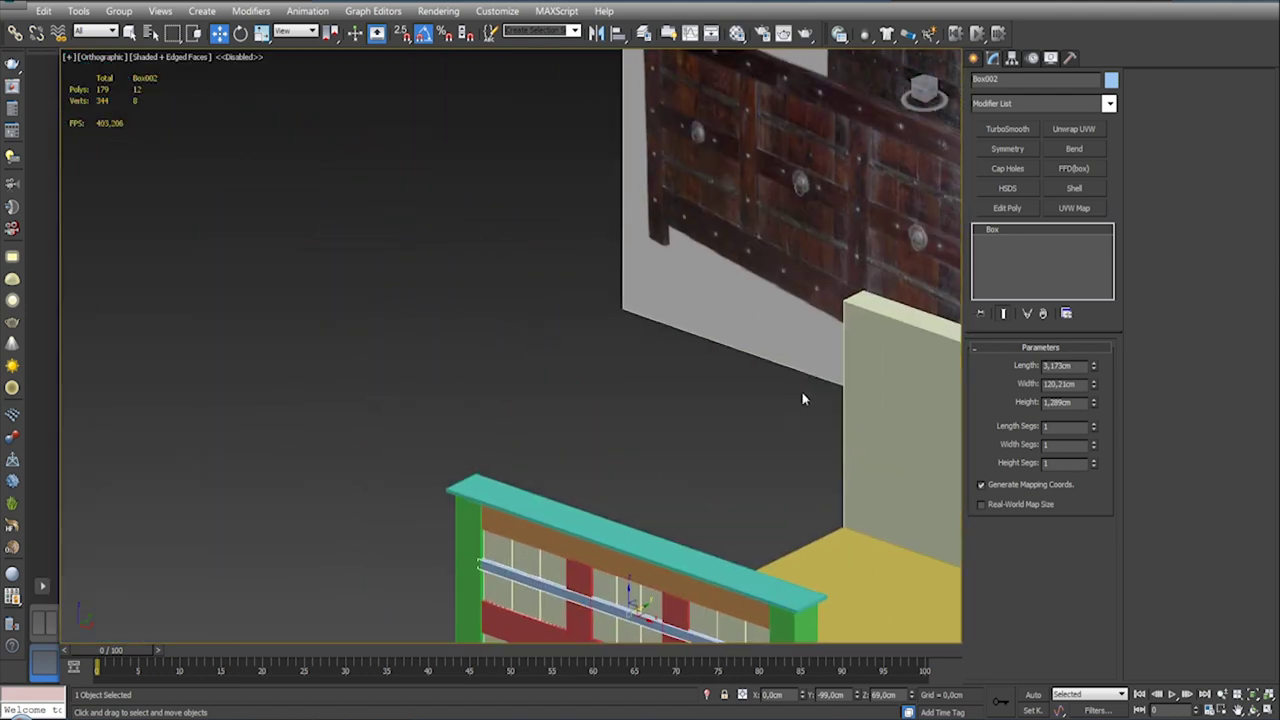
alt+middle_drag(829, 507, 700, 420)
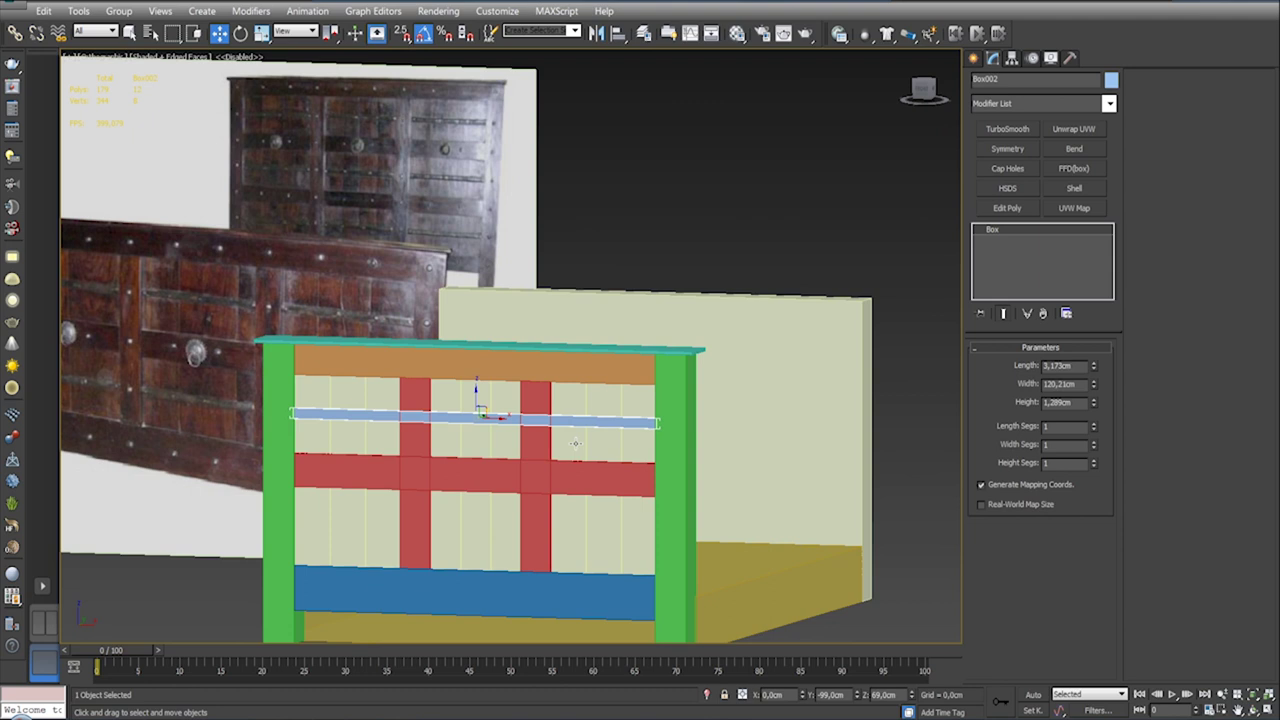
scroll(637, 354, up, 5)
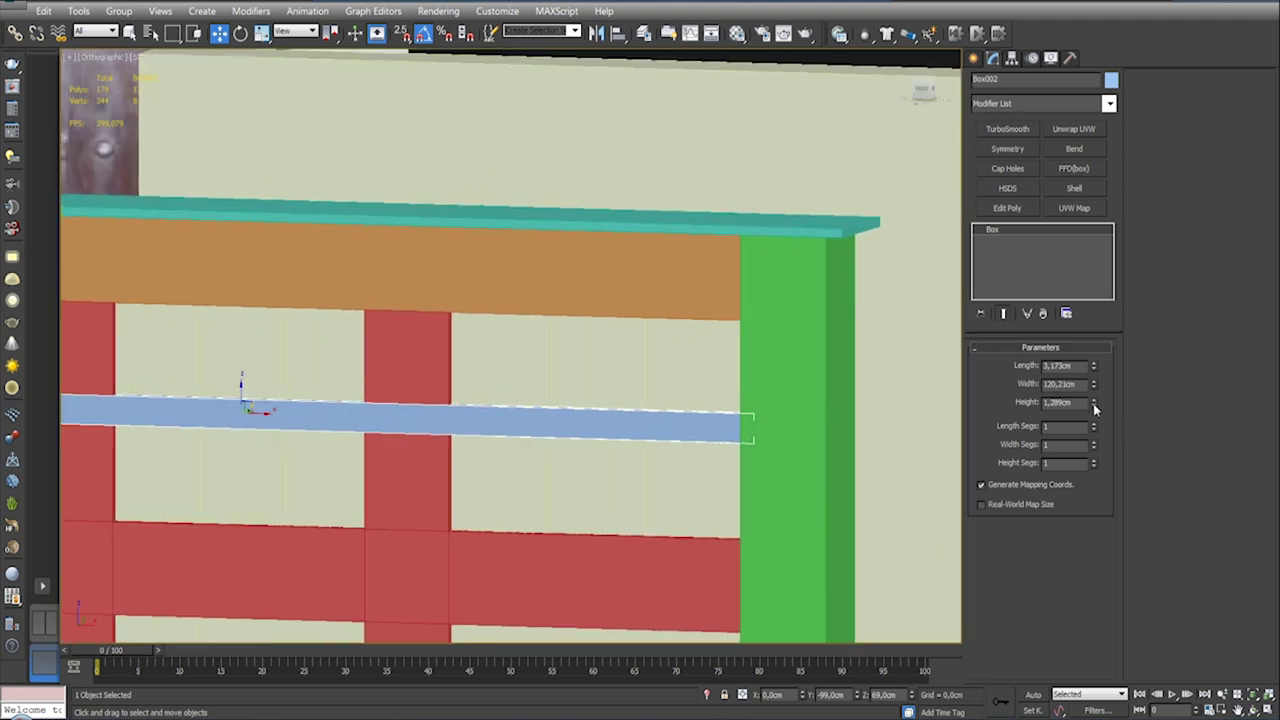
Step: Make the crossbar 0.5 cm high and 3 cm long
drag(1095, 404, 1096, 425)
alt+middle_drag(692, 436, 420, 400)
scroll(377, 391, up, 5)
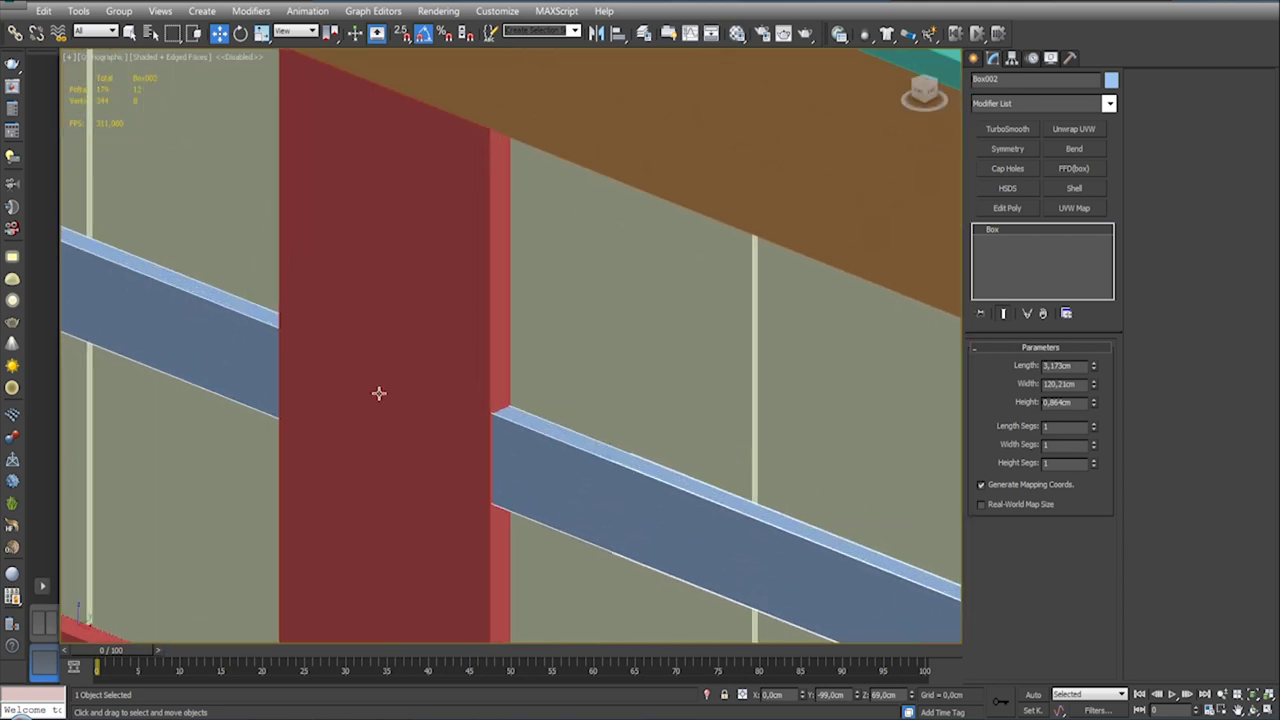
drag(1093, 406, 1095, 425)
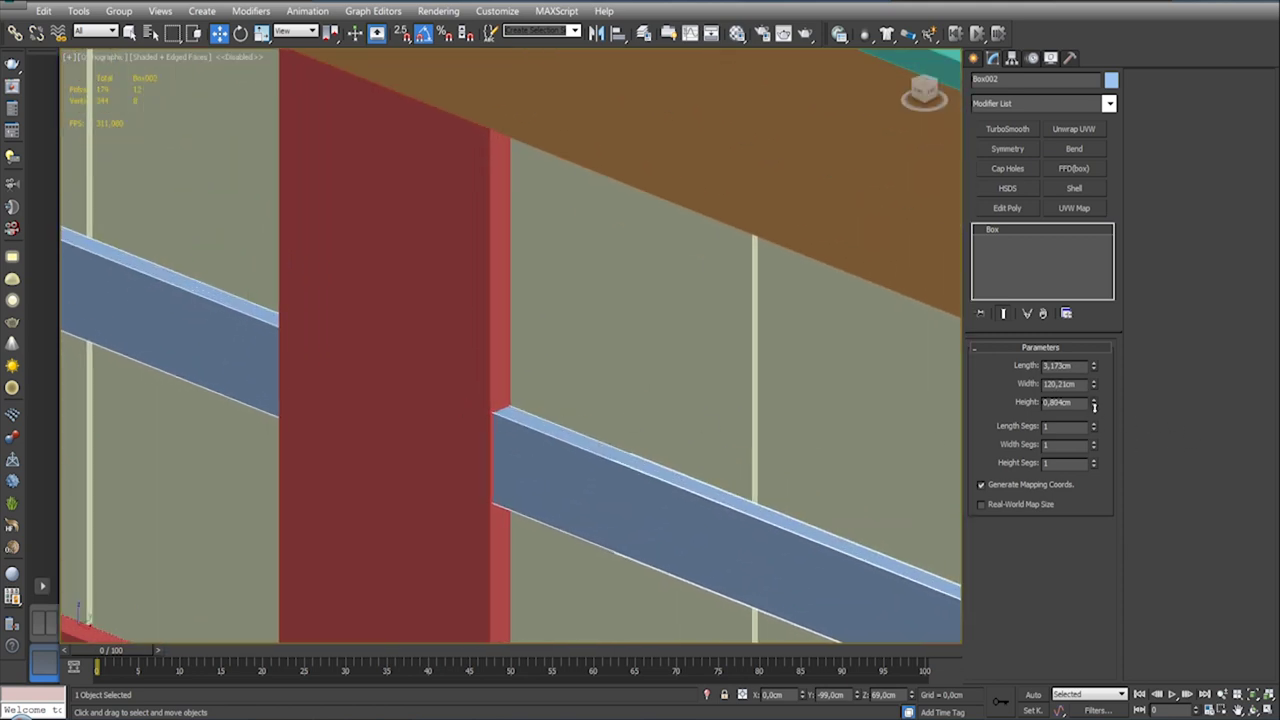
double_click(1073, 404)
text(0,5)
key(Return)
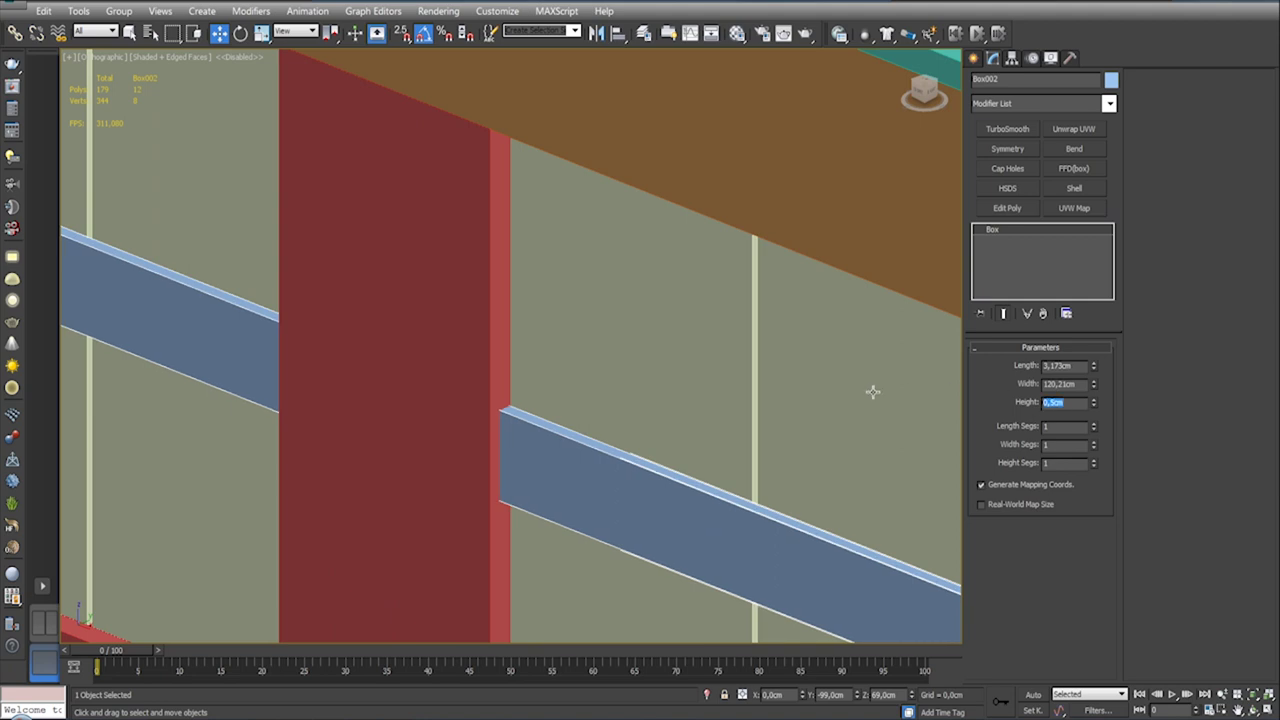
scroll(872, 392, down, 3)
double_click(1060, 366)
text(3)
key(Return)
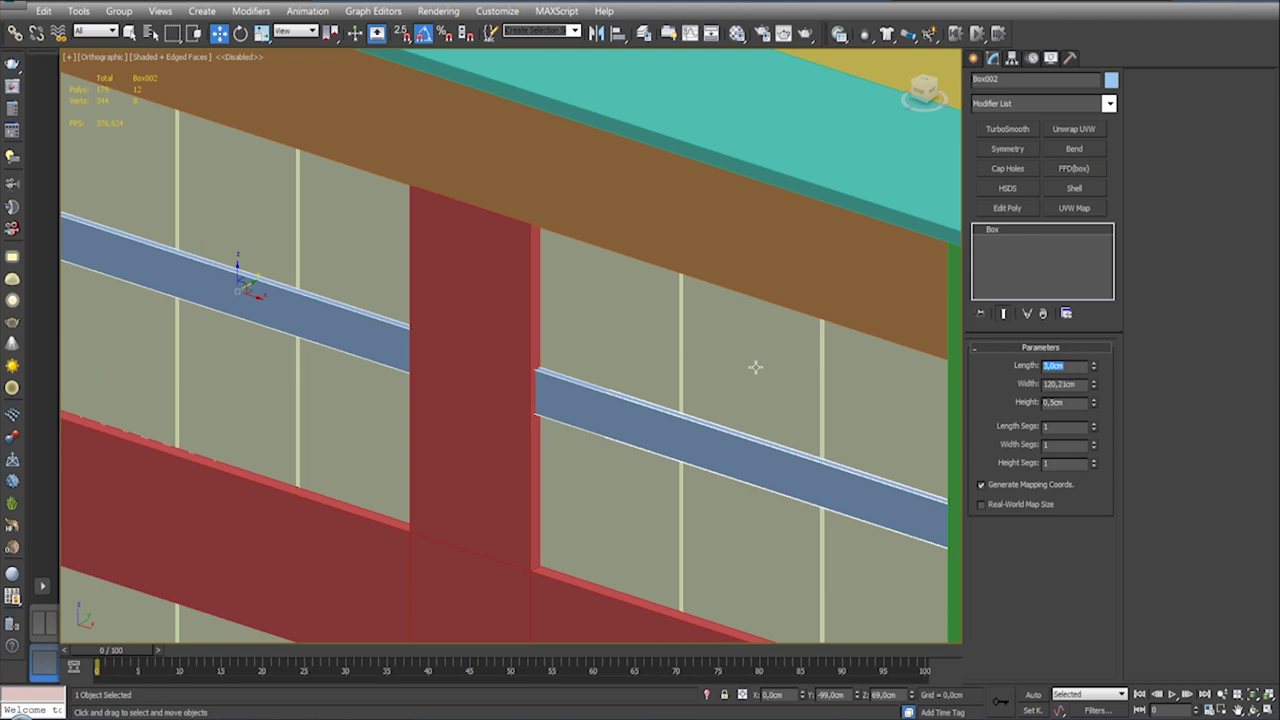
scroll(693, 336, down, 4)
alt+middle_drag(693, 336, 548, 332)
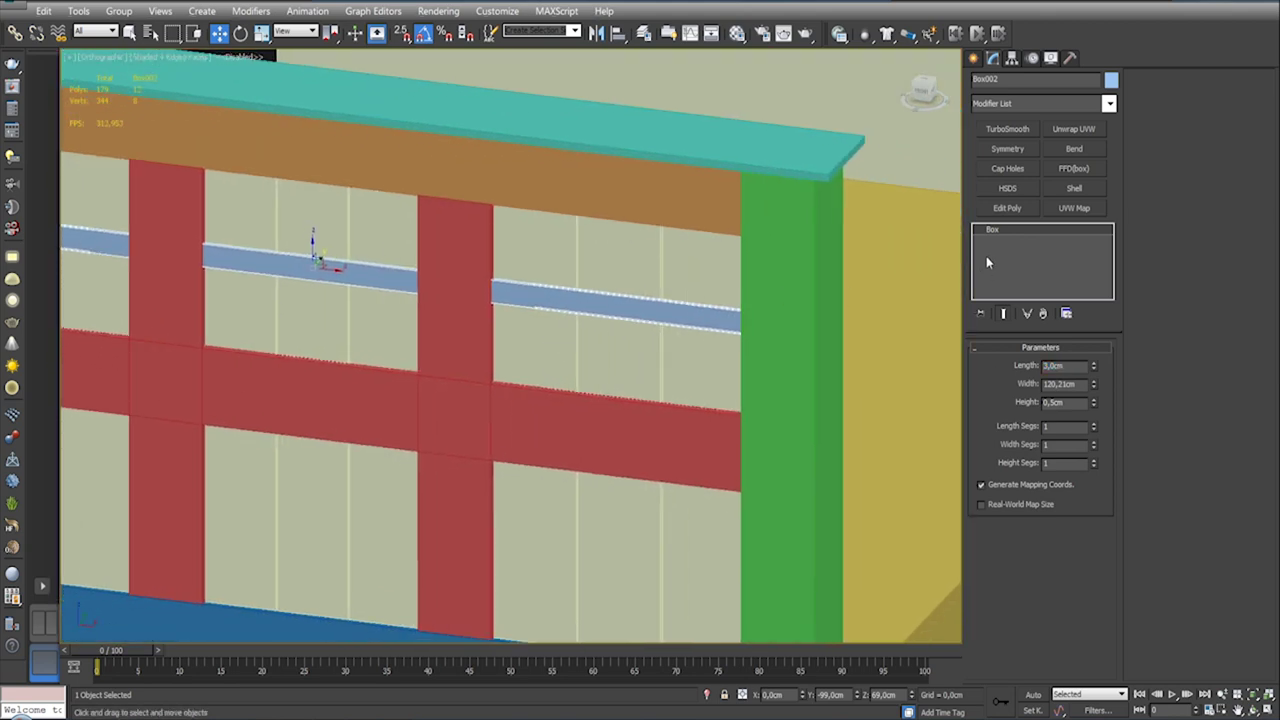
Step: Add an Edit Poly modifier to the crossbar, isolate it and enter Polygon mode
click(1008, 208)
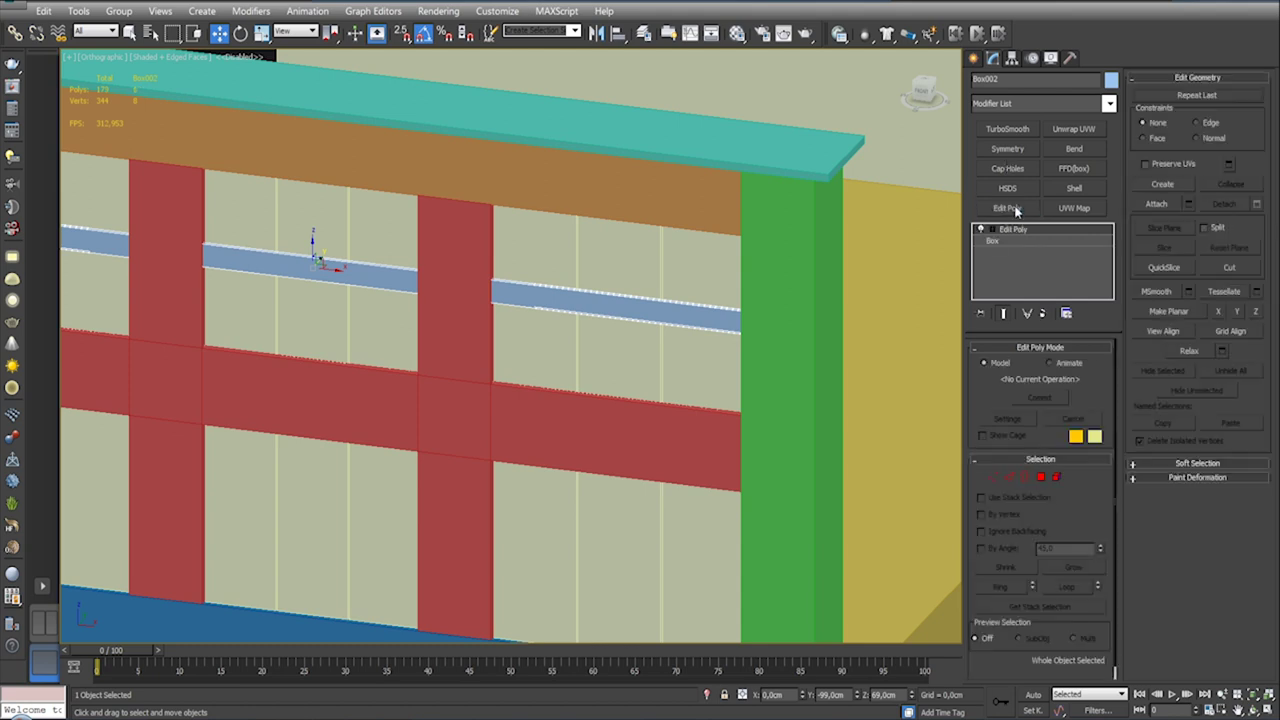
click(706, 694)
alt+middle_drag(600, 360, 698, 360)
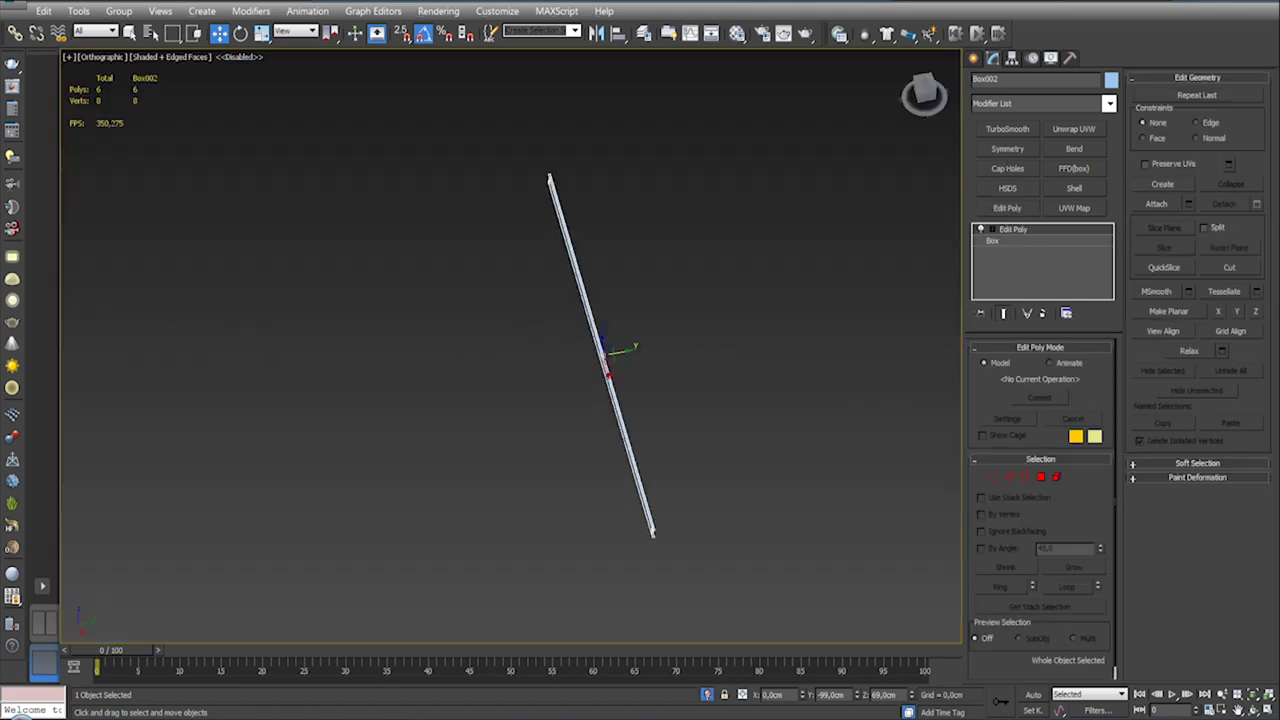
click(1040, 478)
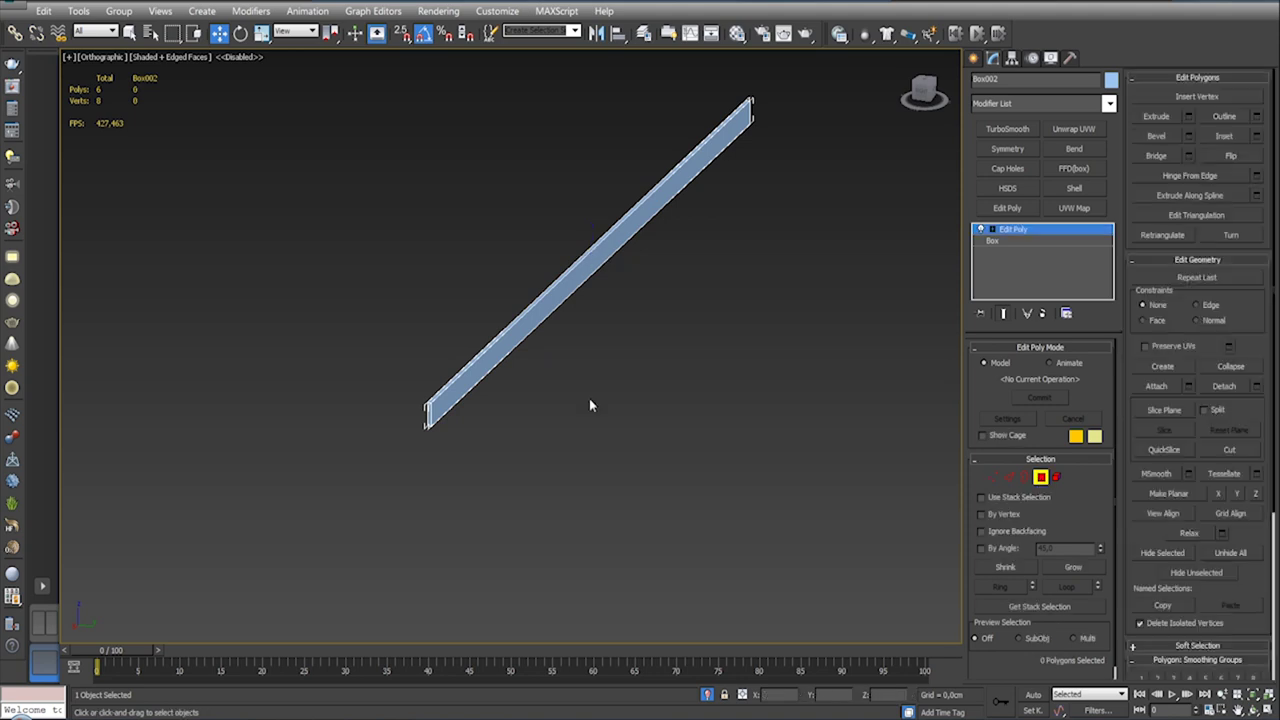
click(463, 390)
click(517, 375)
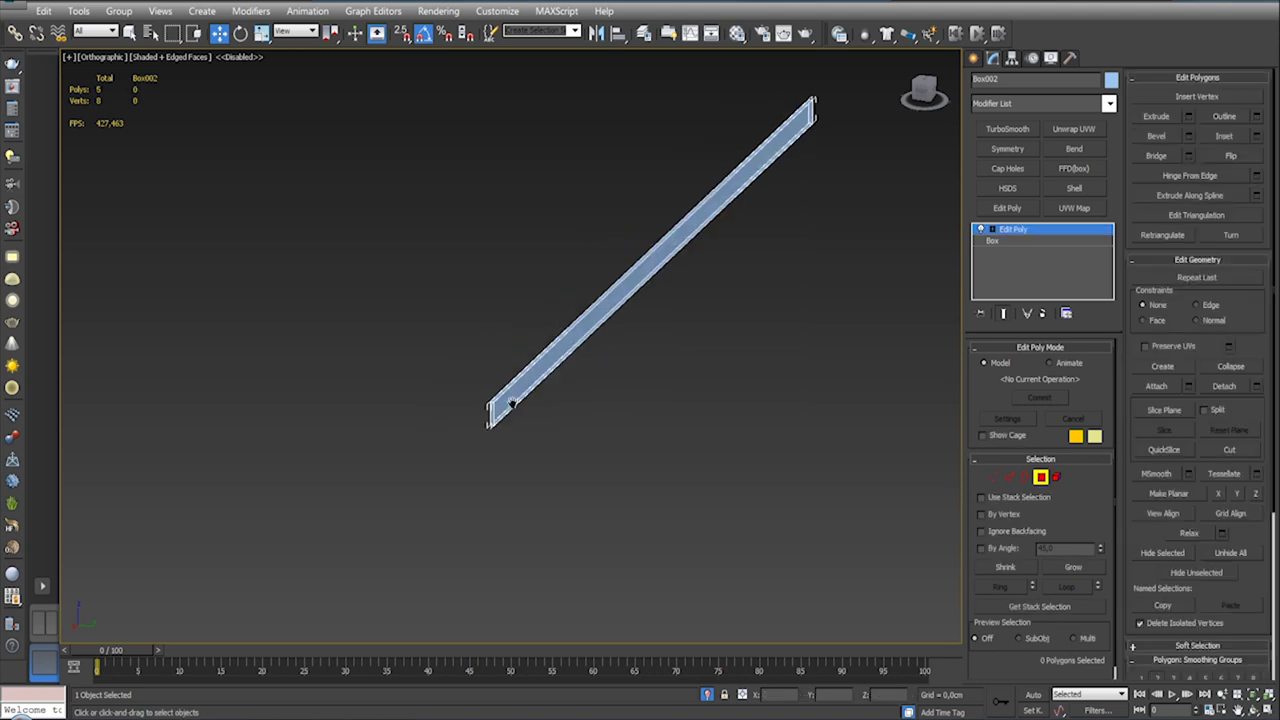
scroll(517, 375, up, 4)
Step: Delete both end faces of the crossbar, then exit Polygon mode and unhide the scene
click(515, 315)
scroll(761, 245, down, 3)
alt+middle_drag(761, 245, 770, 377)
scroll(577, 367, up, 3)
ctrl+click(603, 395)
key(Delete)
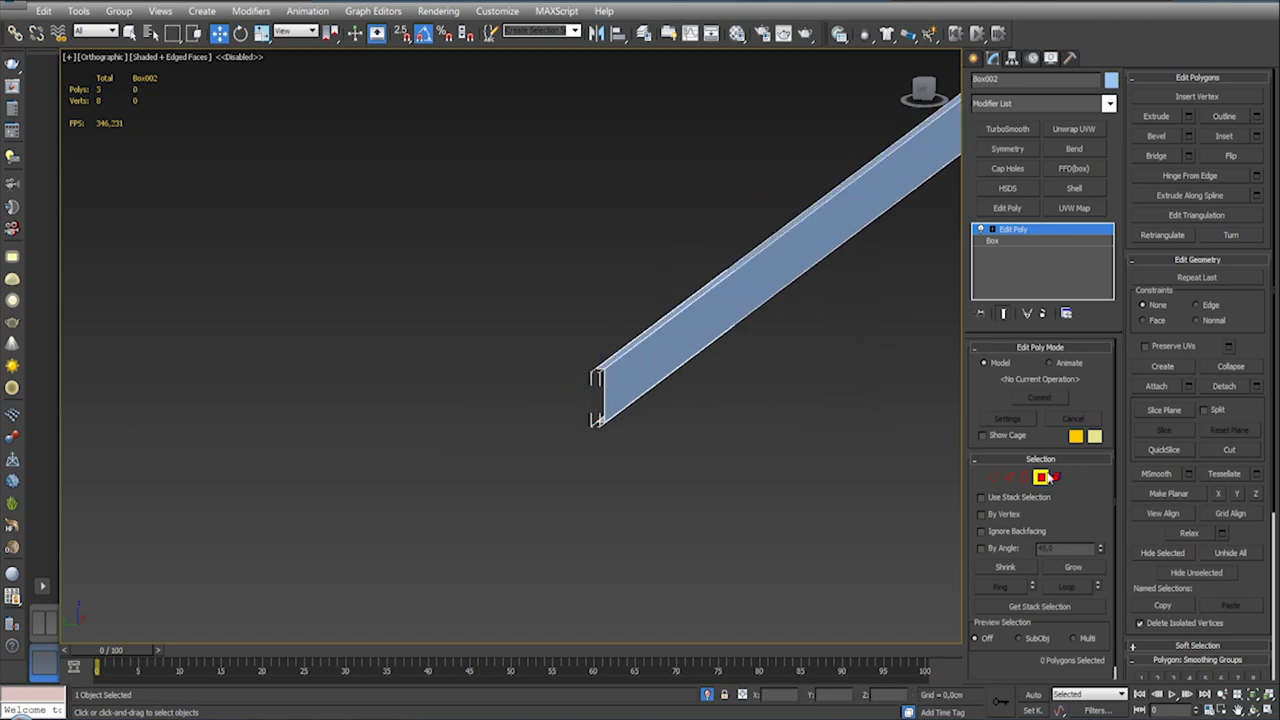
click(1041, 477)
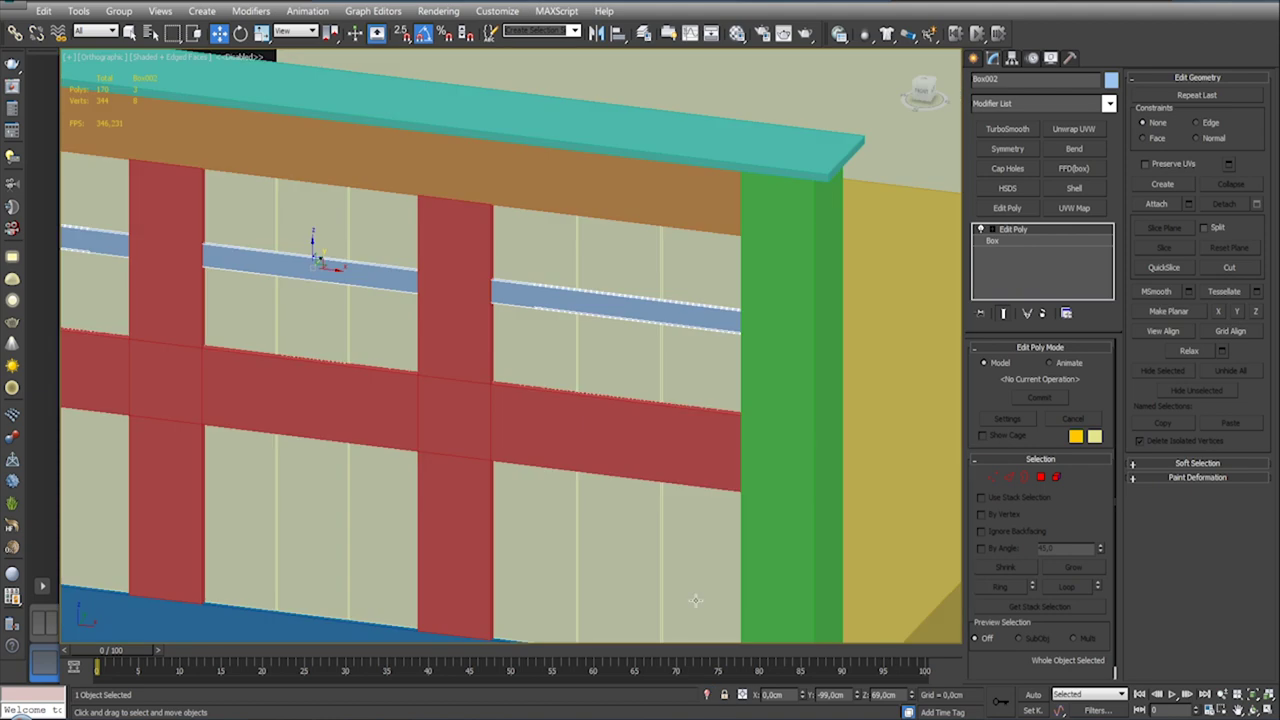
click(707, 694)
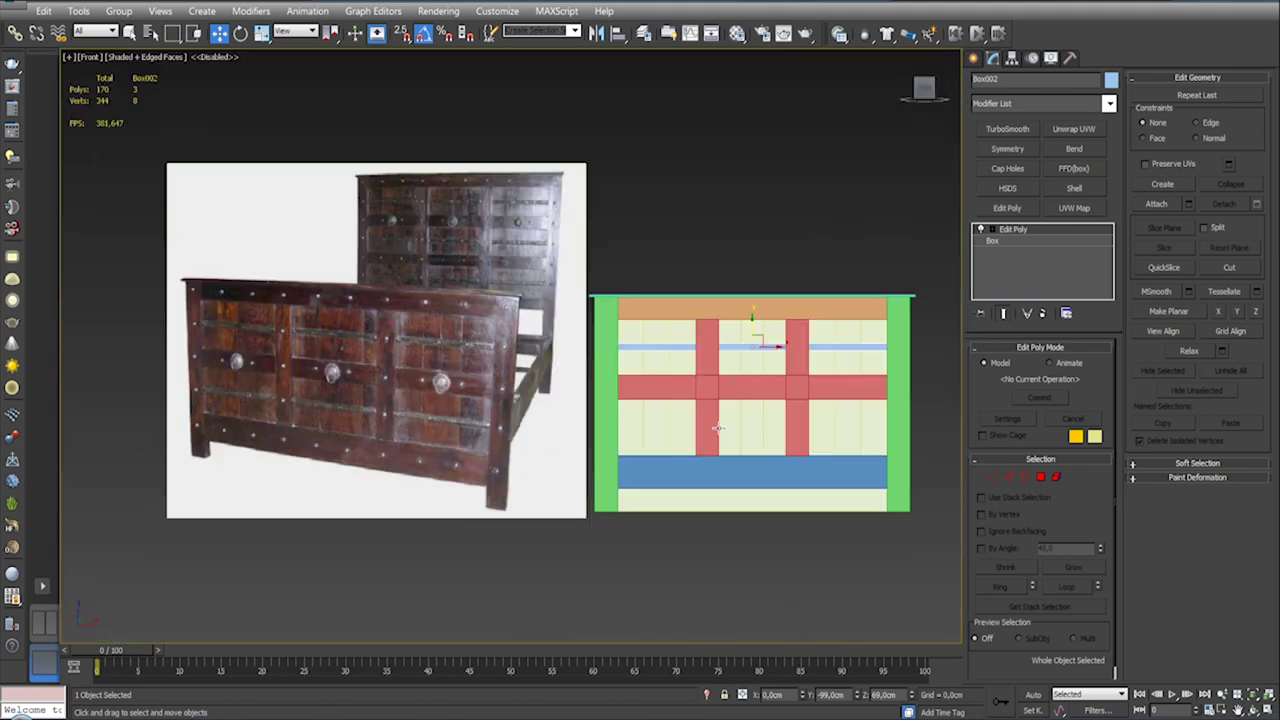
Step: Shift-drag a copy of the slat down below the red middle rail
scroll(589, 345, down, 3)
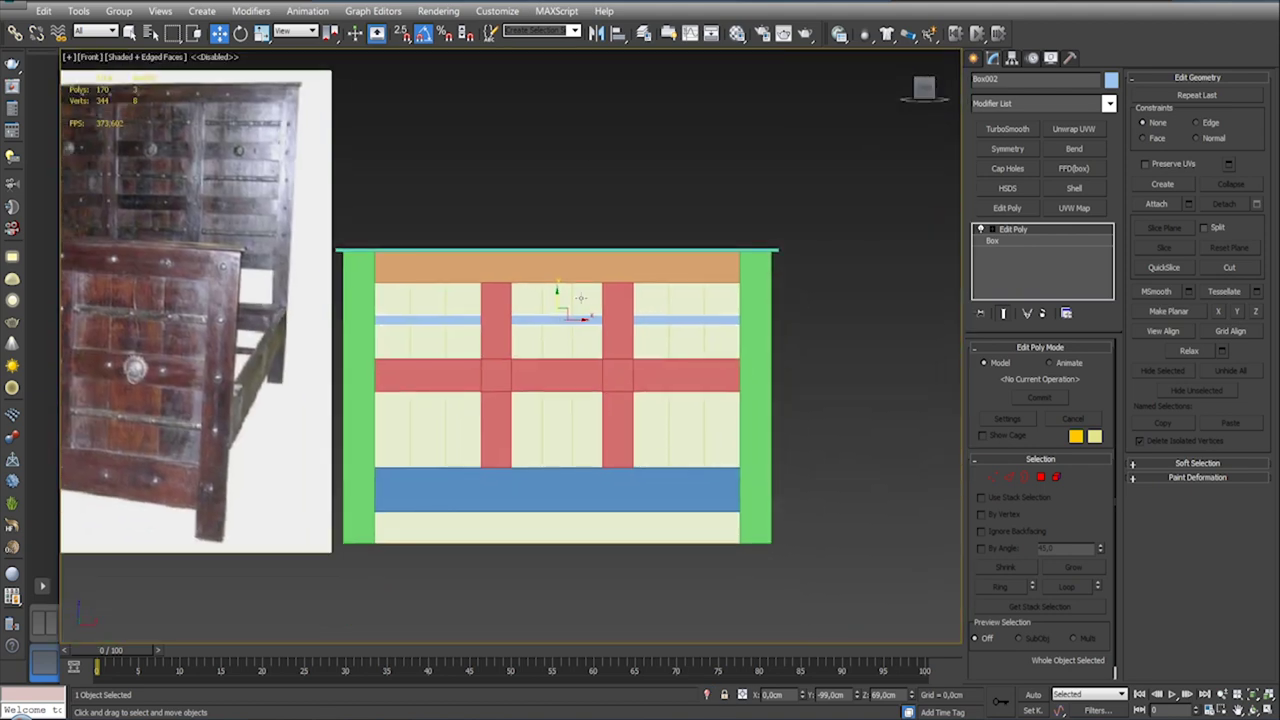
shift+drag(556, 295, 550, 407)
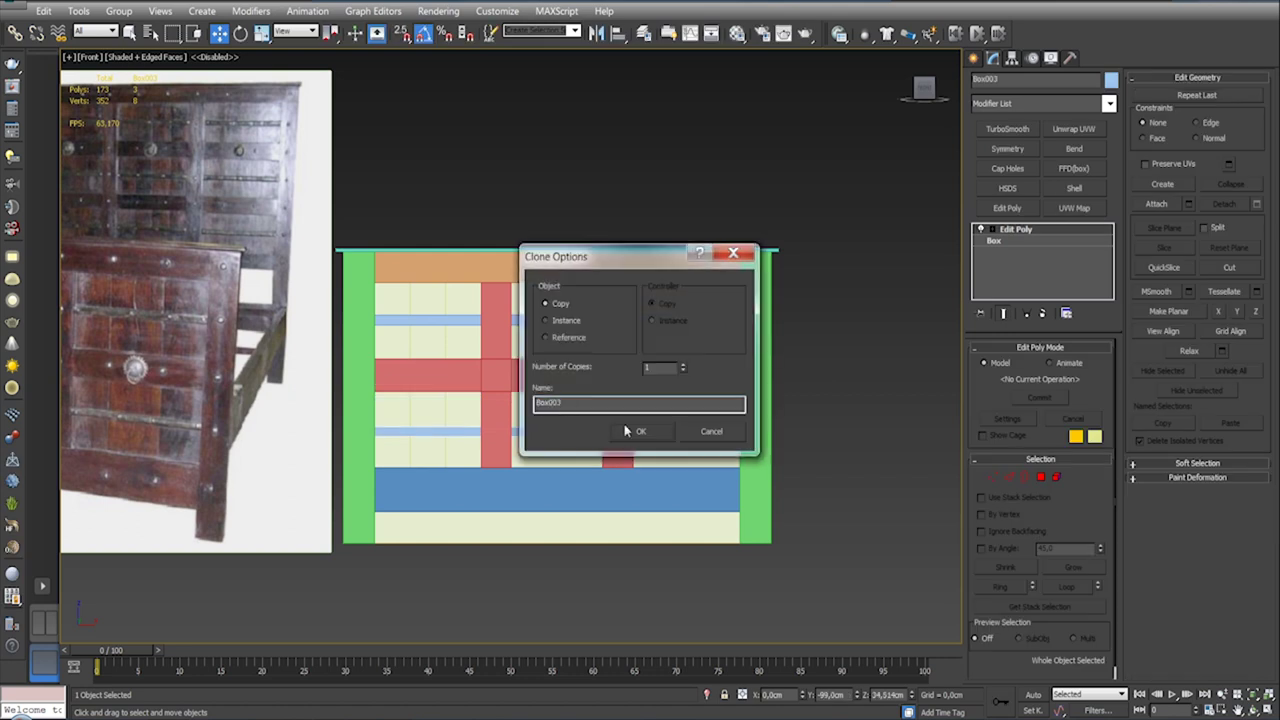
click(641, 431)
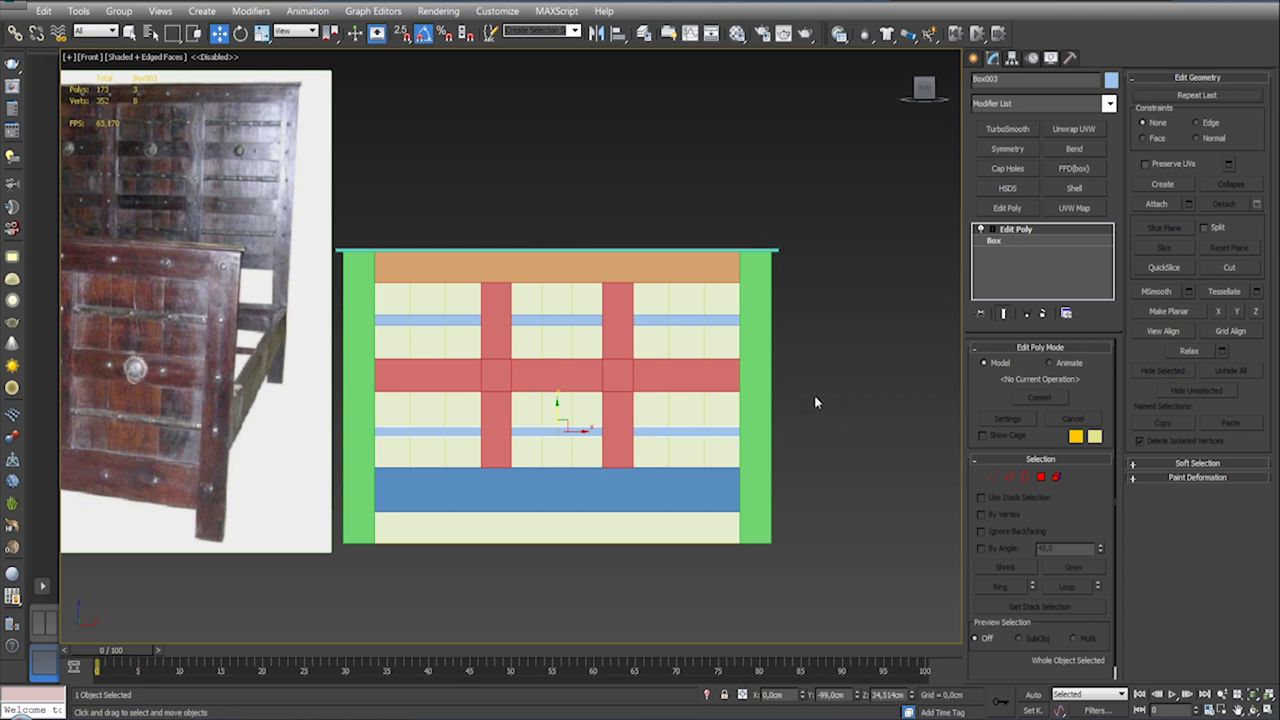
mouse_move(803, 398)
alt+middle_down()
mouse_move(680, 436)
mouse_move(565, 432)
mouse_move(620, 483)
alt+middle_up()
scroll(680, 436, up, 5)
scroll(680, 436, down, 6)
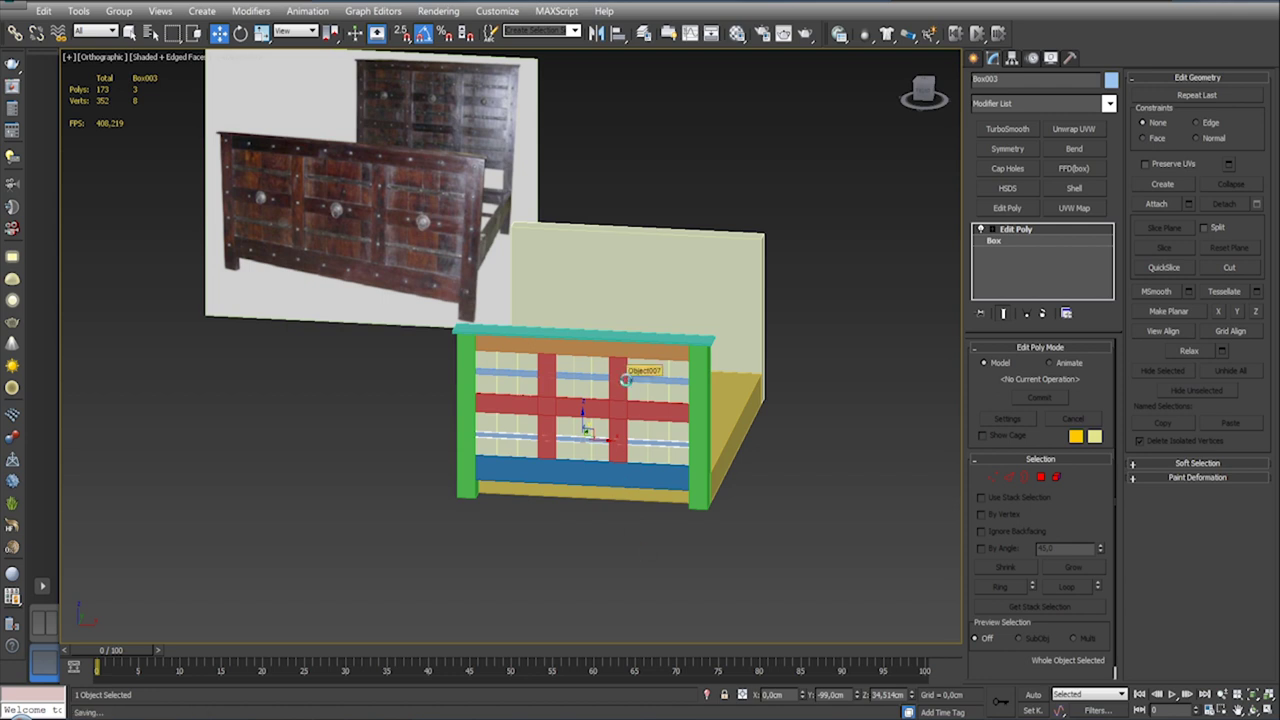
Step: Return to the front view and compare the headboard with the reference photo's studs
key(f)
key(z)
scroll(632, 539, down, 5)
scroll(687, 461, up, 2)
scroll(689, 456, up, 2)
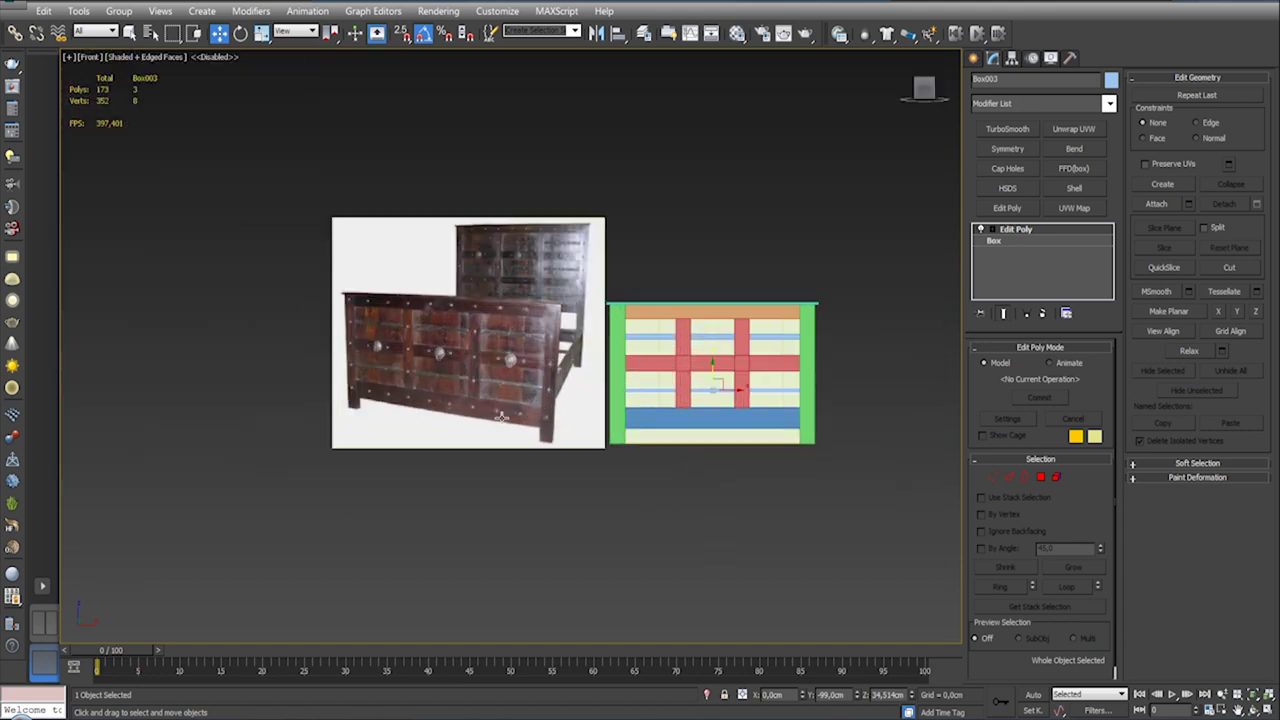
scroll(500, 417, up, 5)
middle_drag(714, 422, 571, 409)
scroll(634, 409, up, 2)
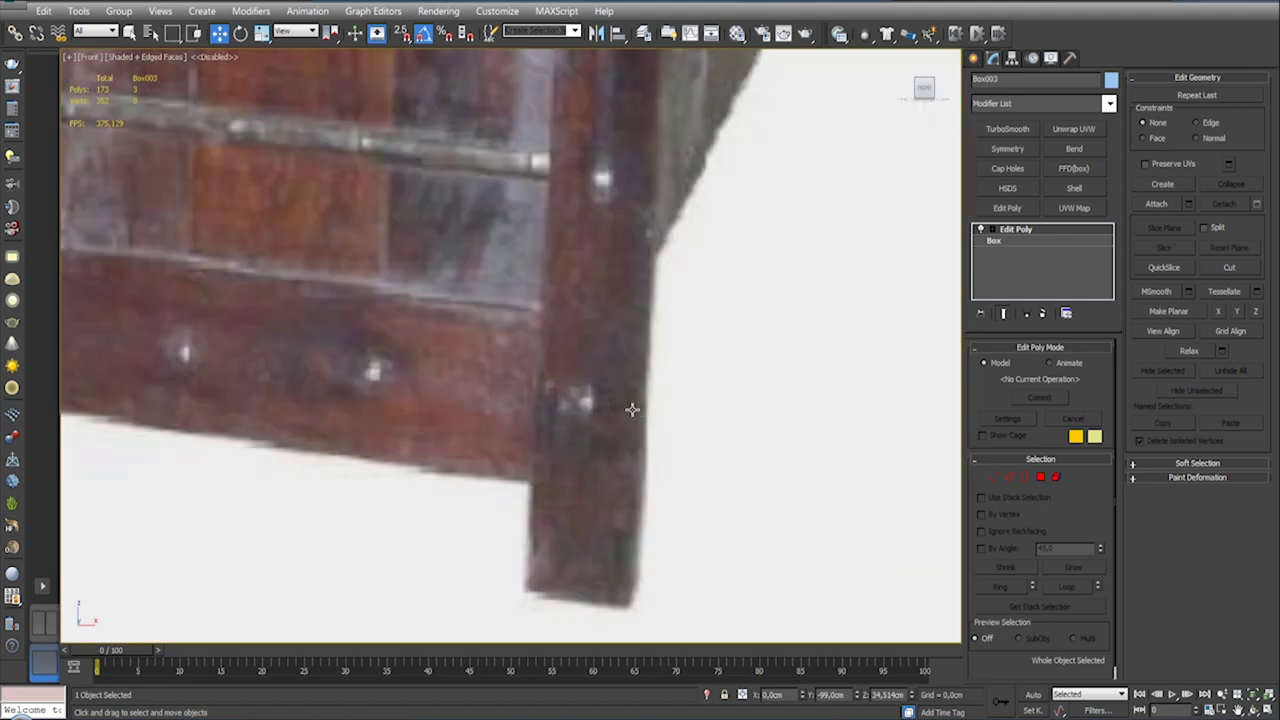
scroll(608, 463, down, 2)
mouse_move(608, 463)
middle_down()
mouse_move(637, 365)
mouse_move(611, 488)
middle_up()
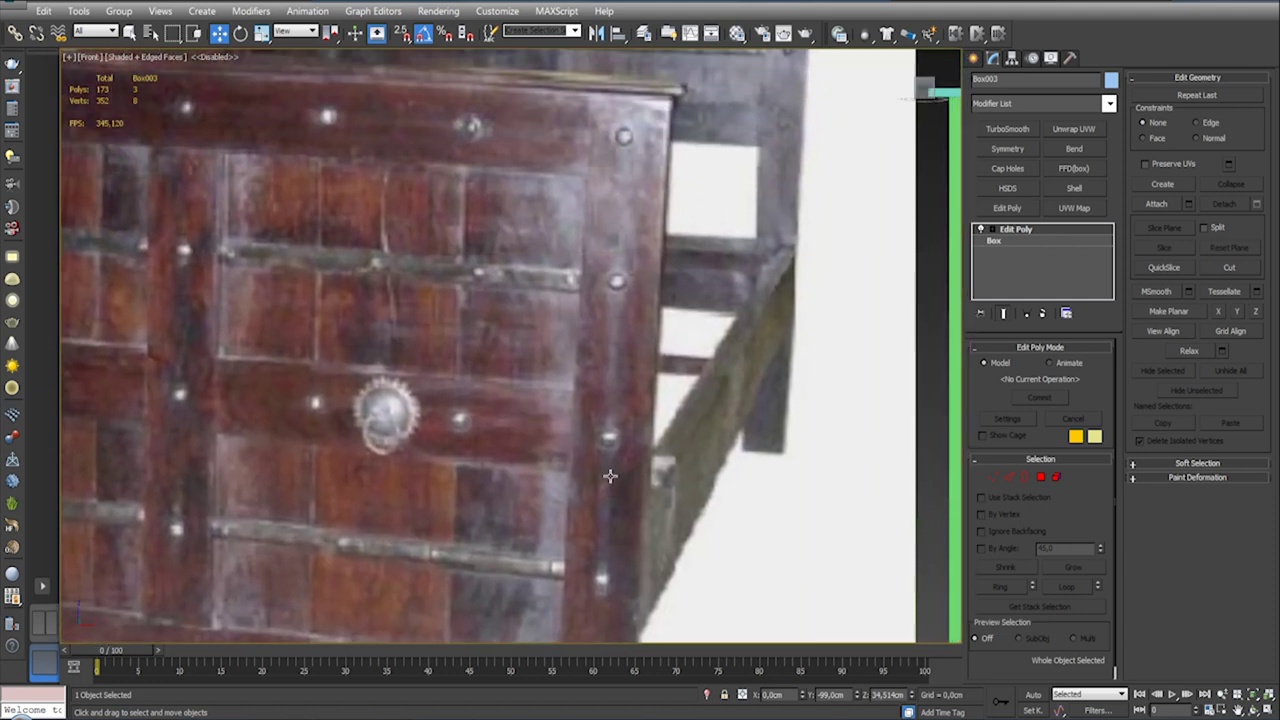
scroll(610, 367, down, 8)
middle_drag(610, 367, 609, 343)
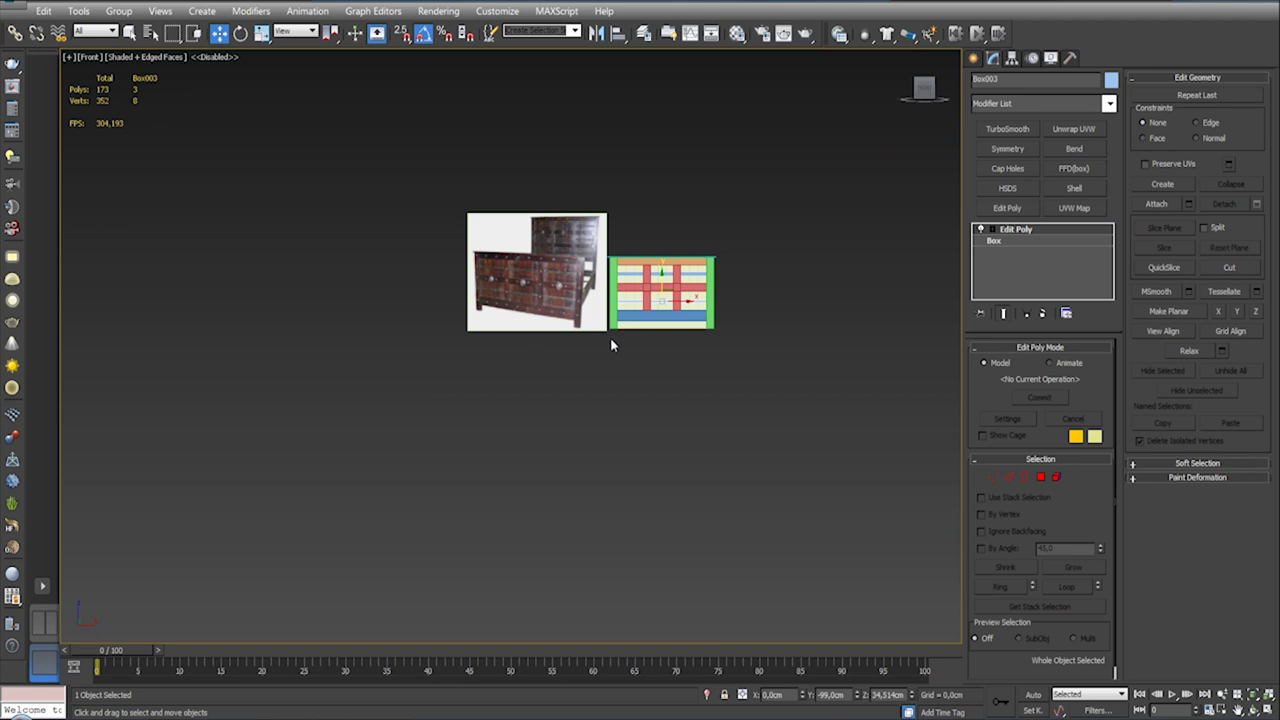
scroll(609, 343, up, 5)
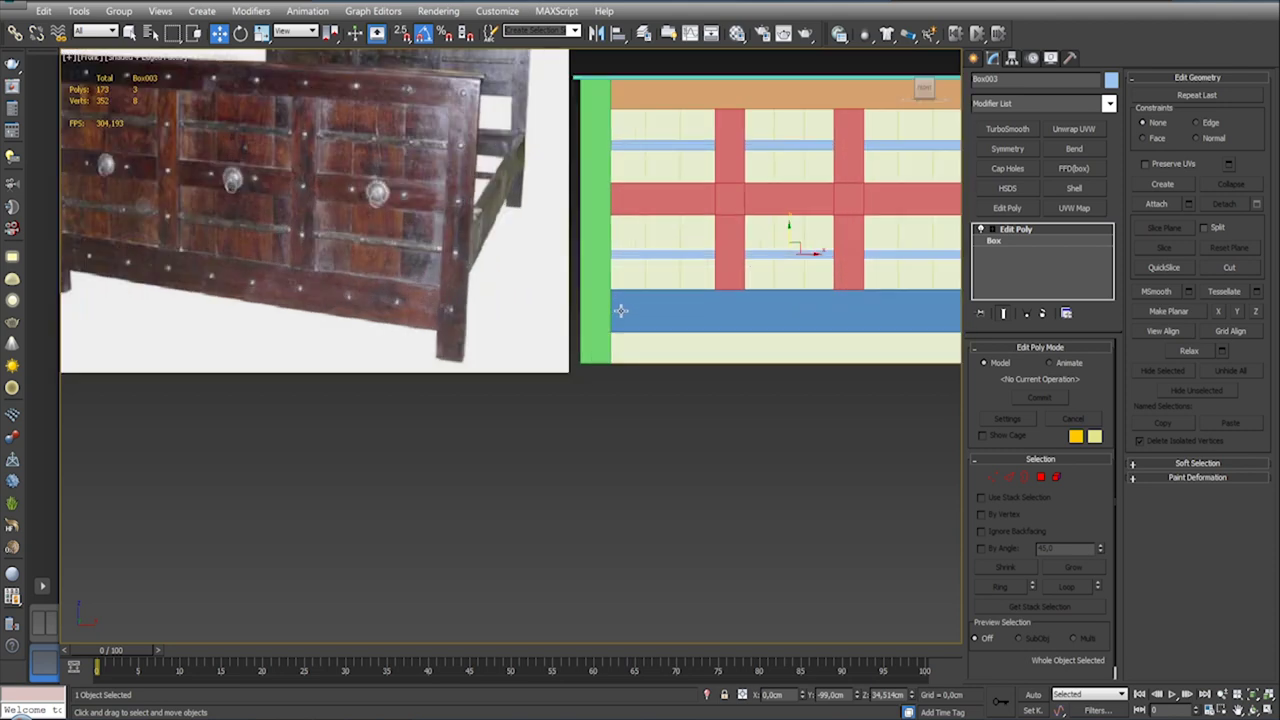
Step: Choose the Sphere primitive and zoom in closely on the board's blue band
click(975, 58)
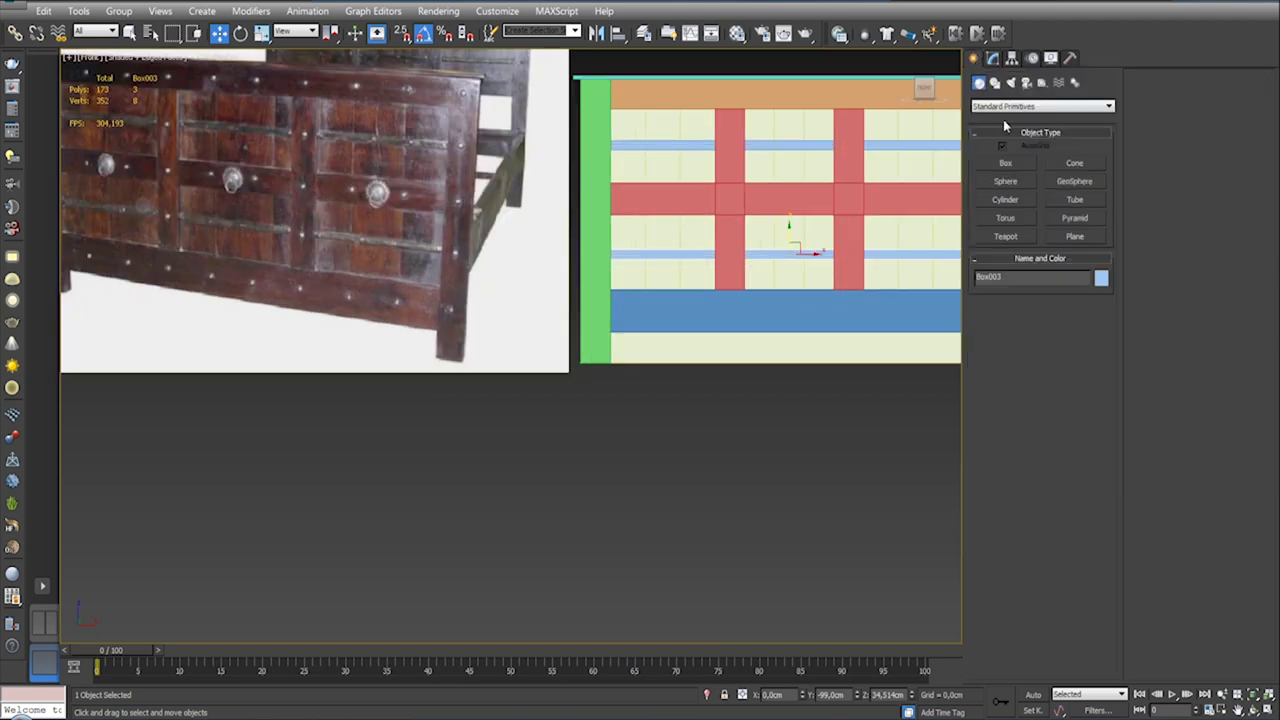
click(1003, 147)
click(1005, 181)
middle_drag(680, 315, 784, 278)
scroll(784, 278, up, 2)
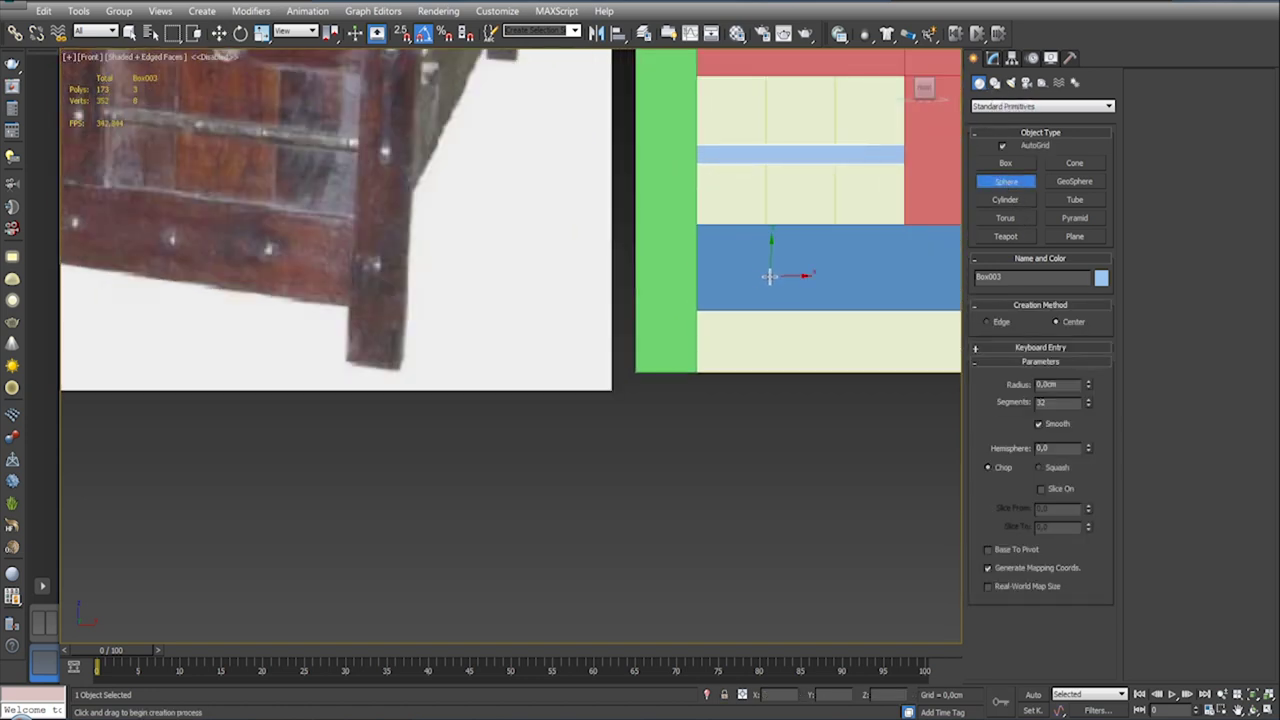
scroll(766, 274, up, 2)
scroll(600, 243, down, 5)
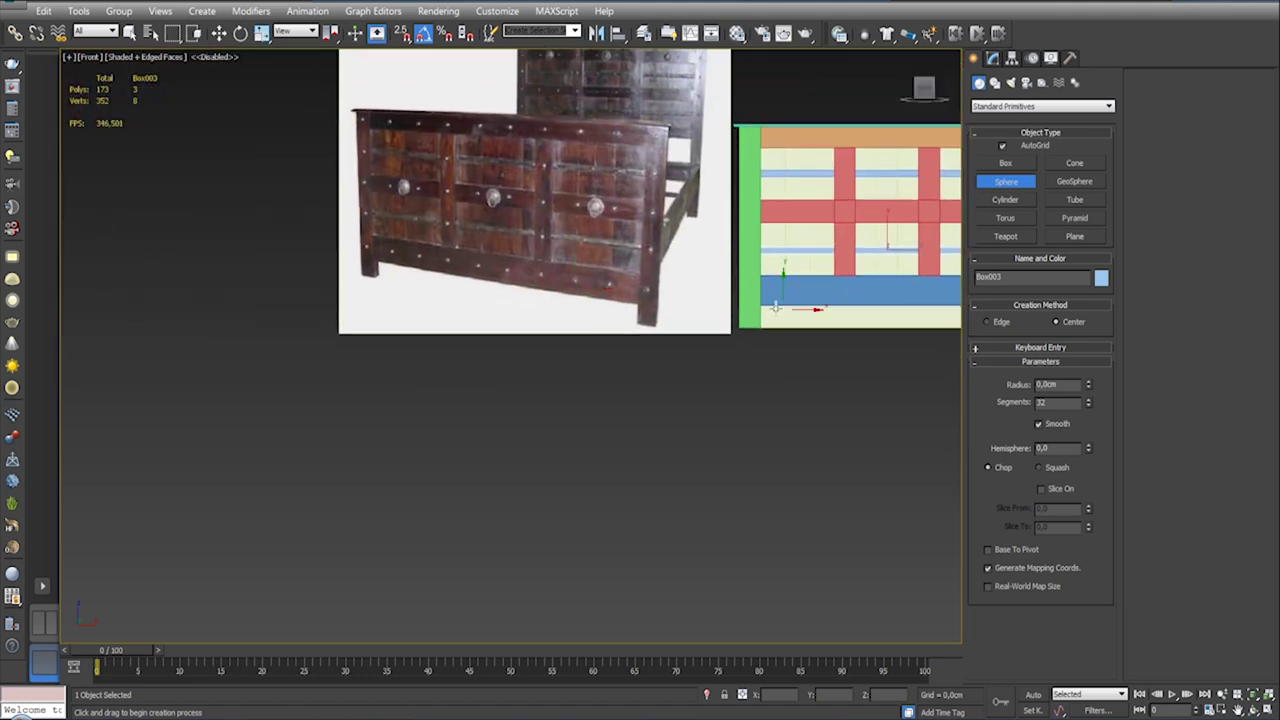
middle_drag(573, 288, 671, 297)
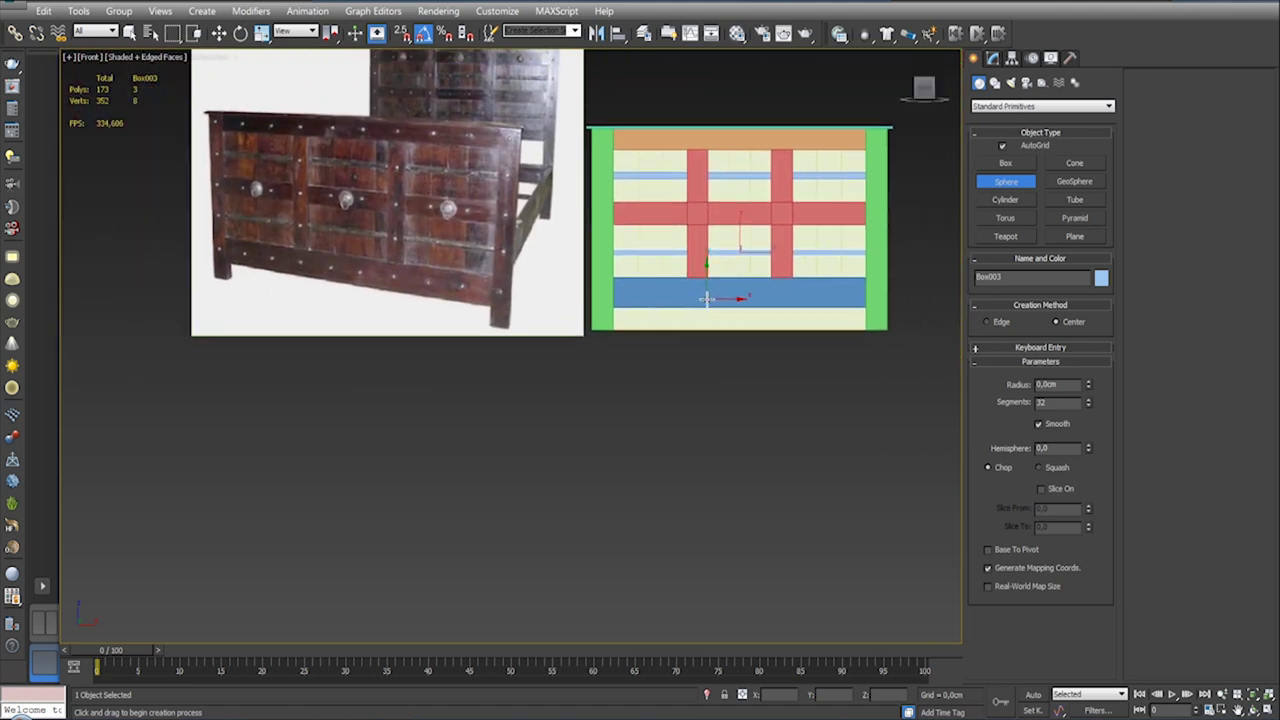
scroll(693, 295, up, 2)
scroll(695, 294, up, 1)
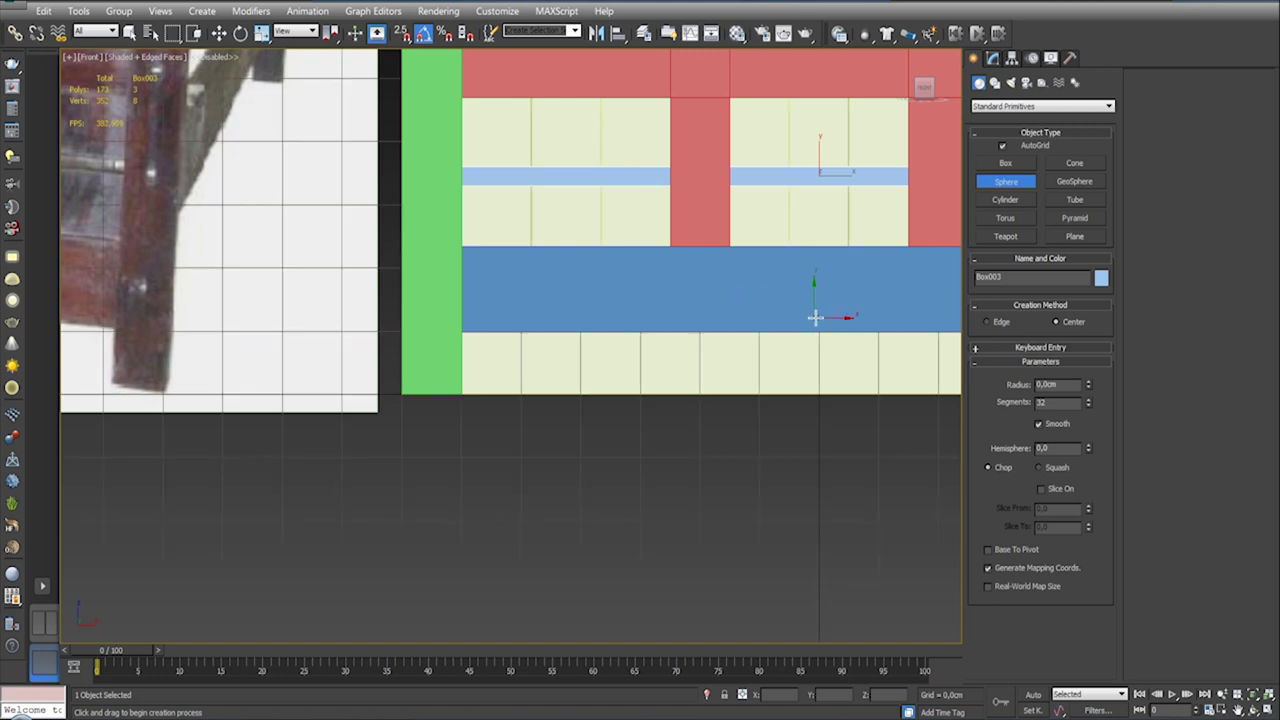
middle_drag(696, 294, 657, 352)
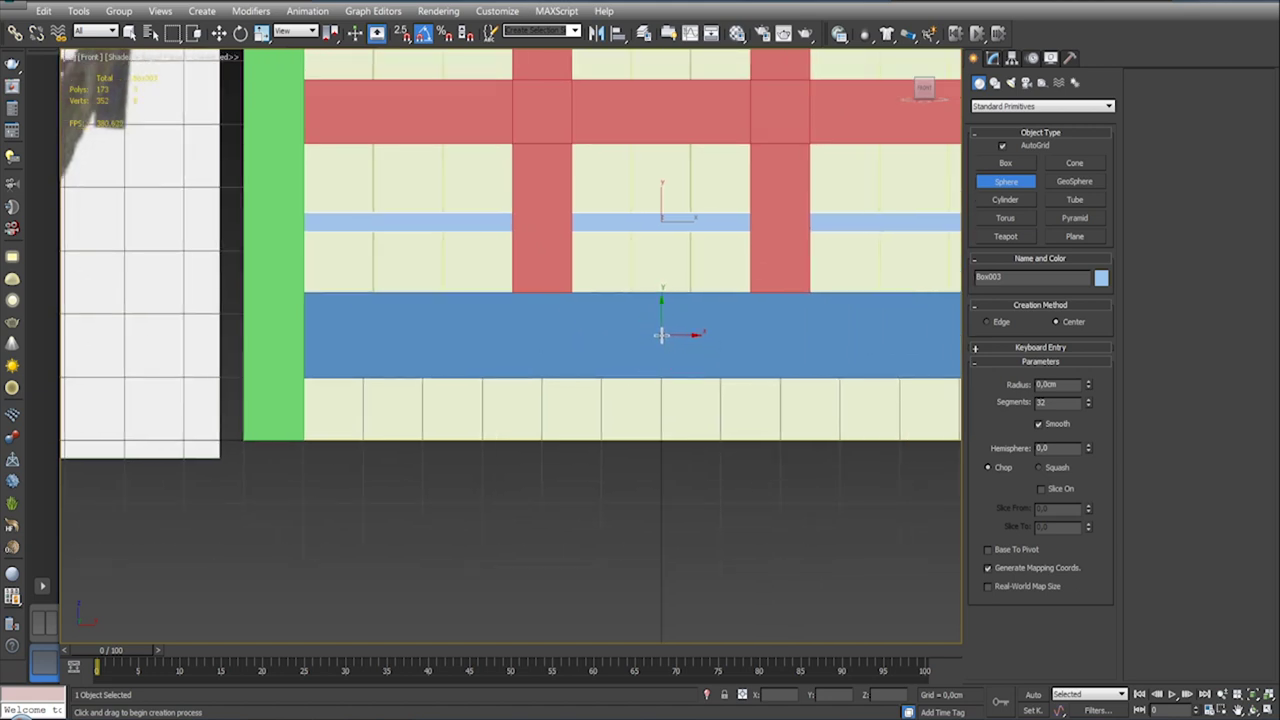
scroll(666, 341, down, 3)
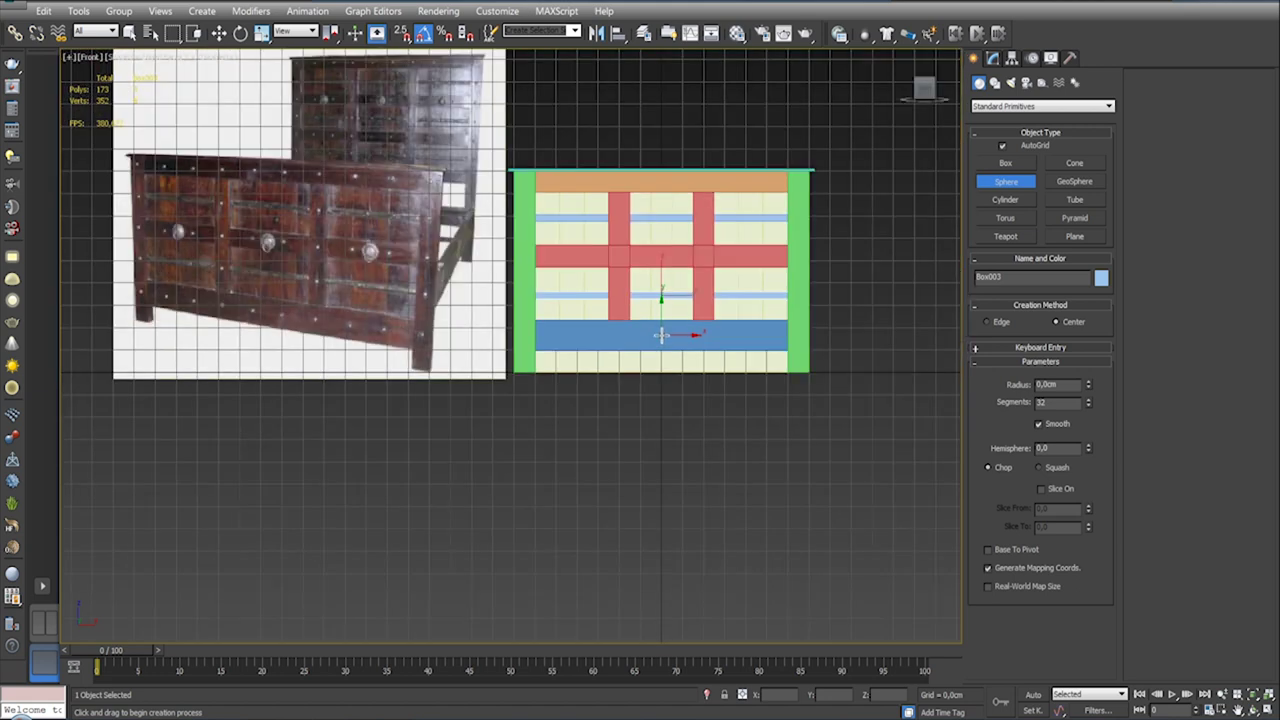
scroll(665, 334, up, 3)
middle_drag(677, 329, 723, 346)
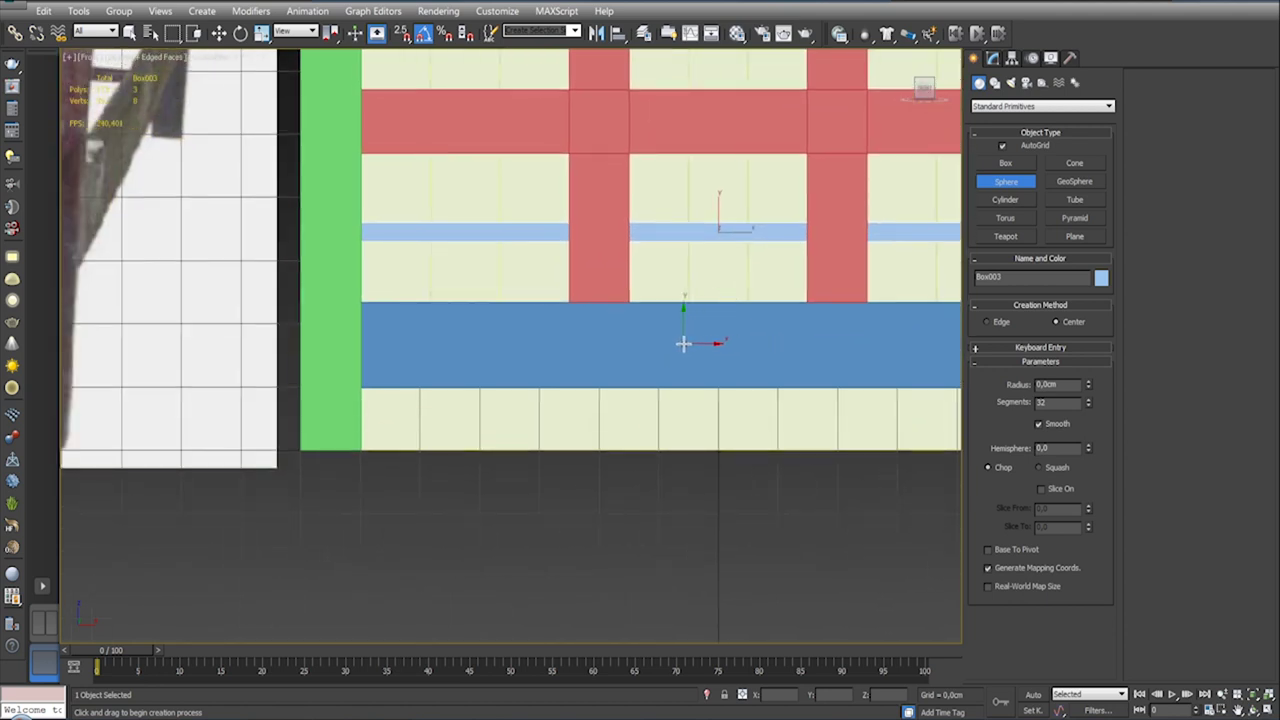
Step: With AutoGrid off, draw a small sphere on the blue band in wireframe
click(1003, 146)
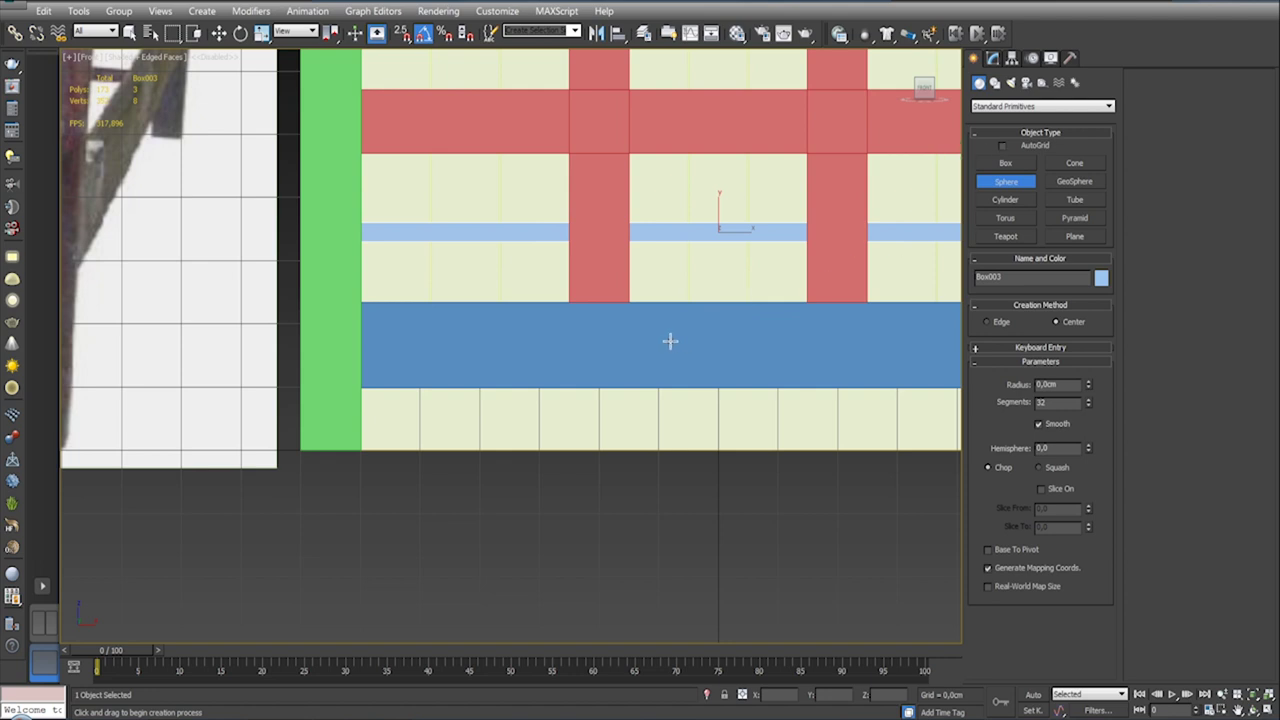
key(F3)
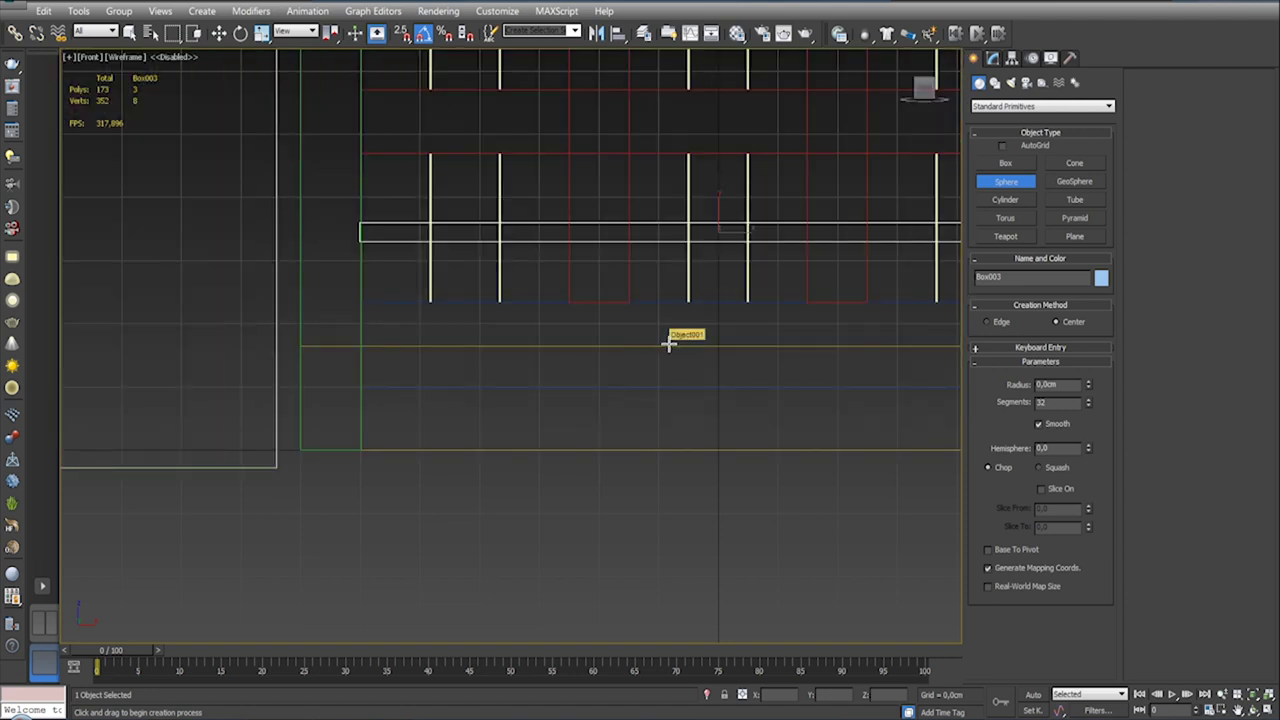
key(F3)
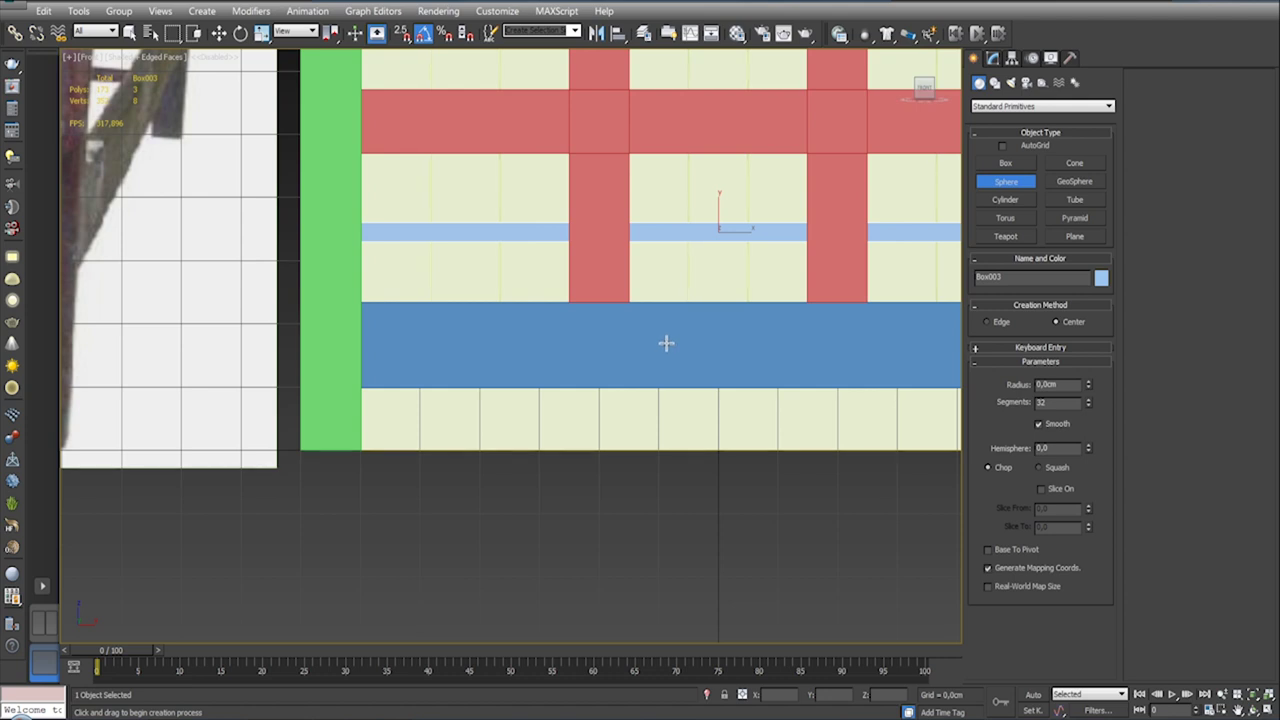
key(F3)
drag(666, 343, 668, 346)
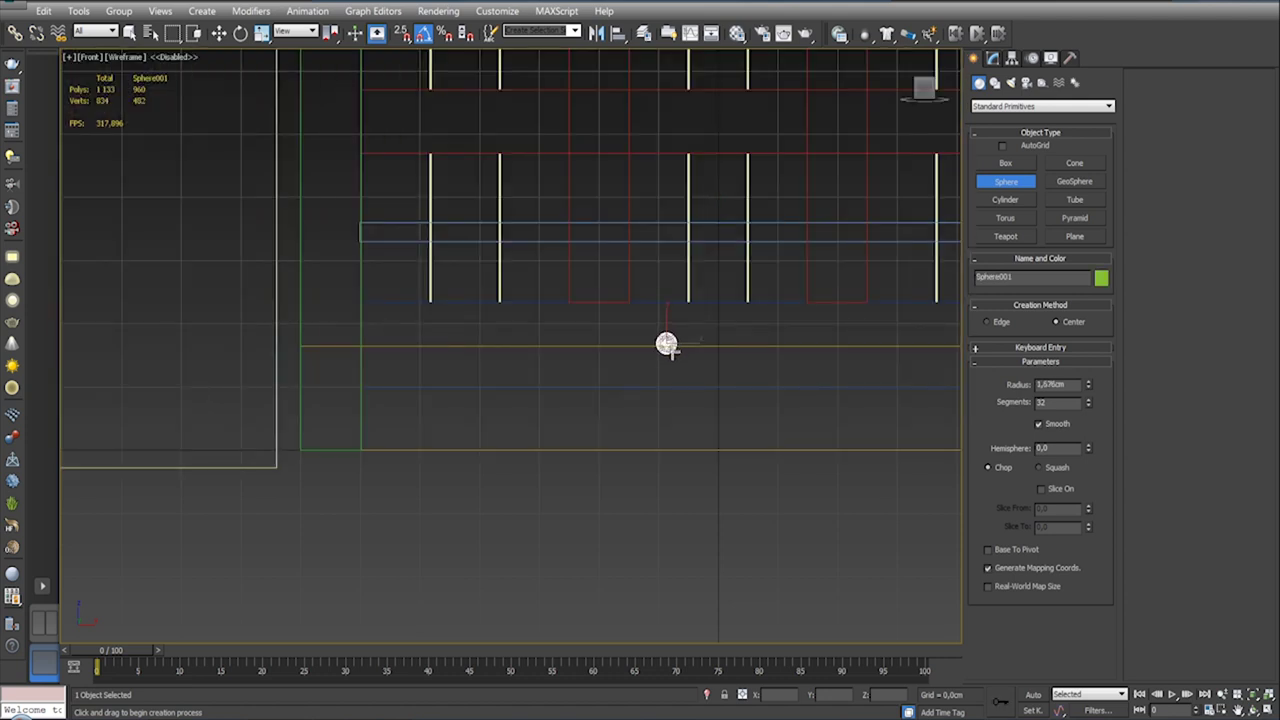
right_click(668, 346)
Step: Hide the grid and move the sphere in depth until it sits on the blue band
alt+middle_drag(668, 346, 748, 357)
scroll(620, 345, down, 5)
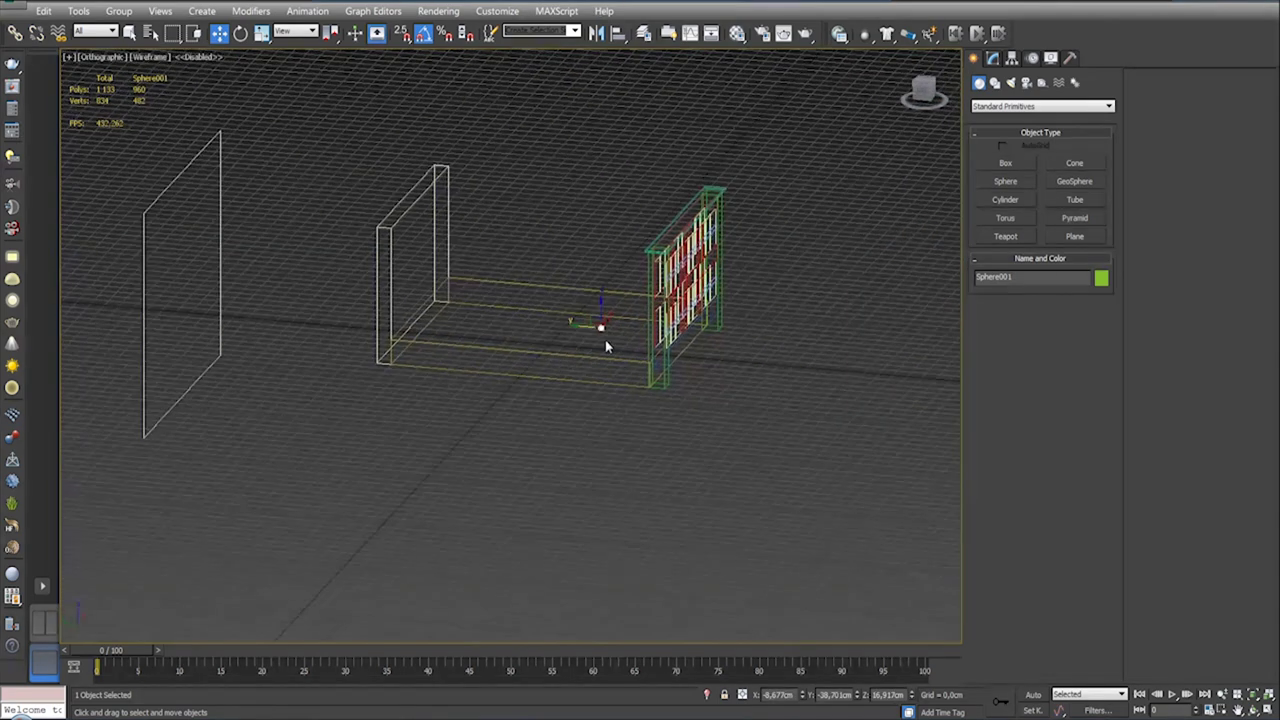
key(F3)
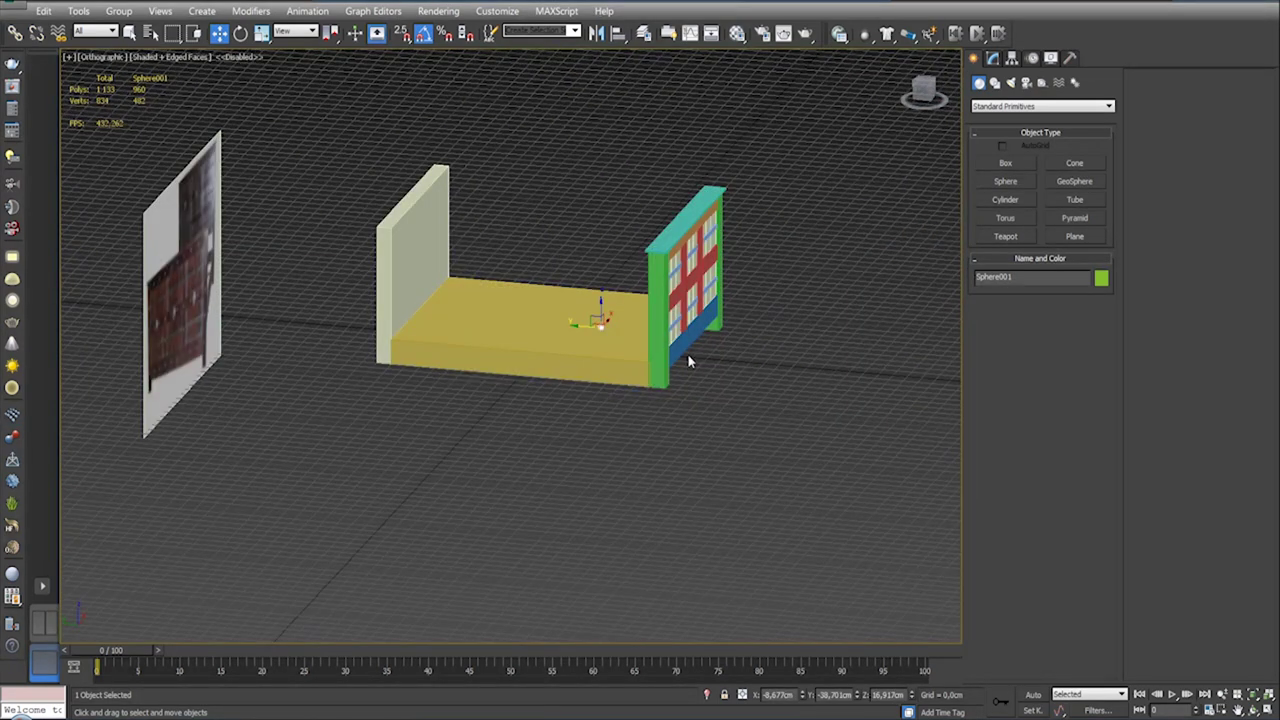
key(g)
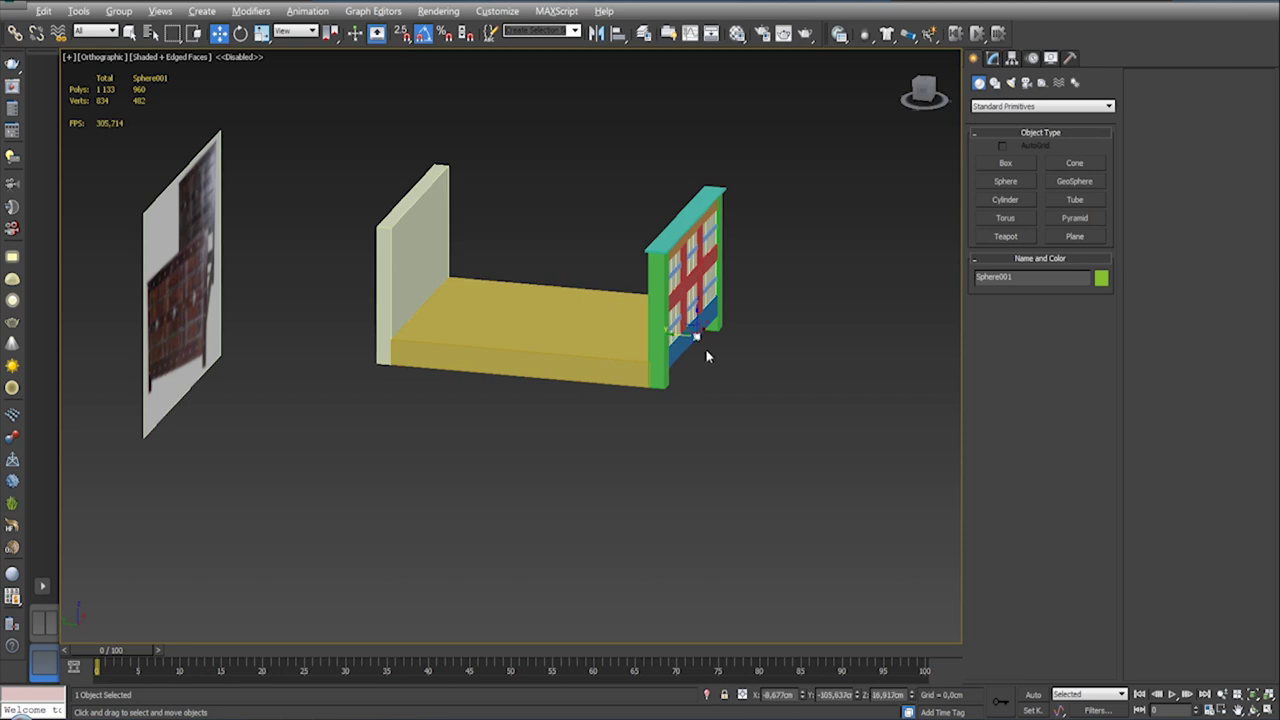
scroll(706, 354, up, 5)
alt+middle_drag(620, 300, 664, 322)
mouse_move(678, 343)
mouse_down()
mouse_move(530, 320)
mouse_move(614, 330)
mouse_up()
alt+middle_drag(614, 330, 620, 322)
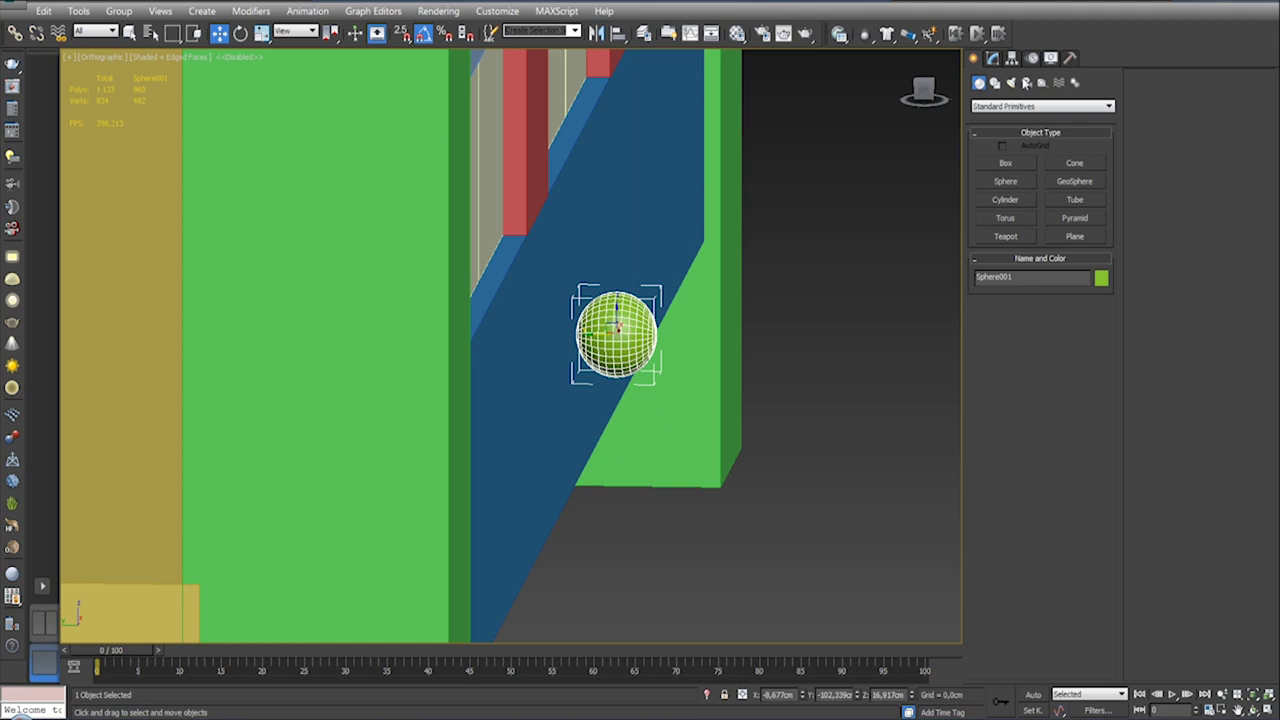
Step: Give the sphere 10 segments and cut it to a 0.62 hemisphere dome
click(992, 57)
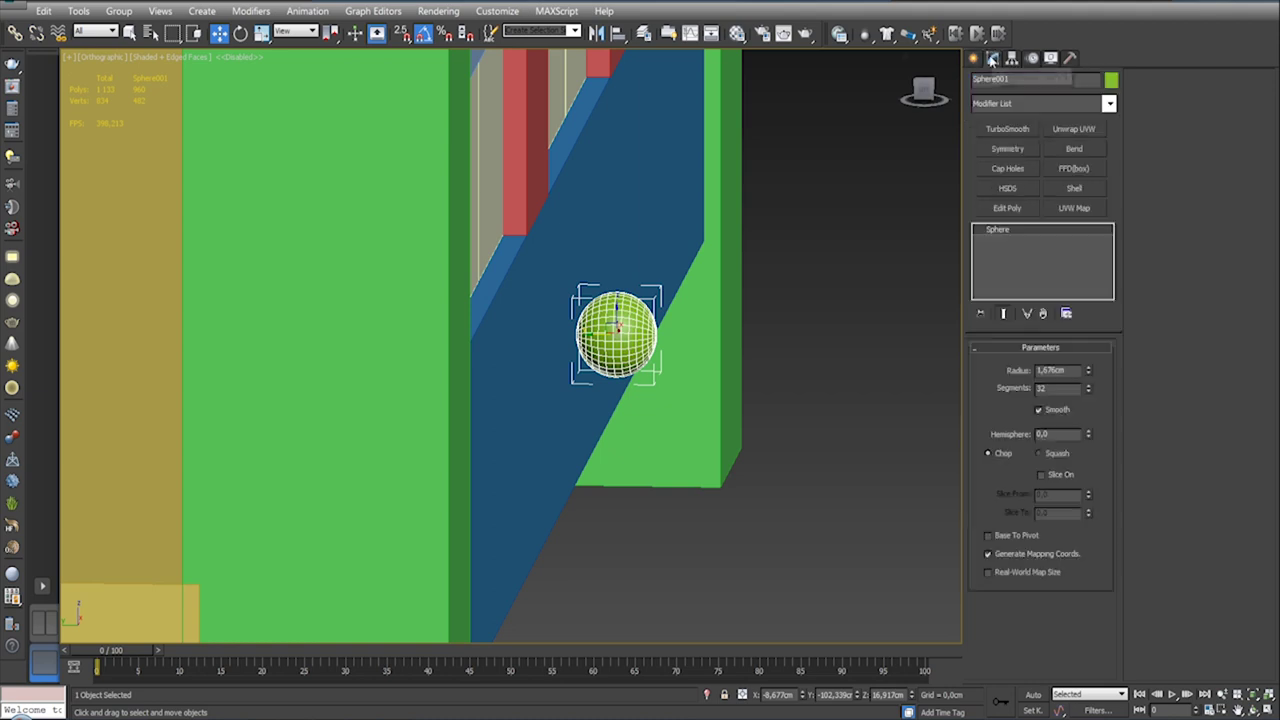
double_click(1055, 388)
text(3)
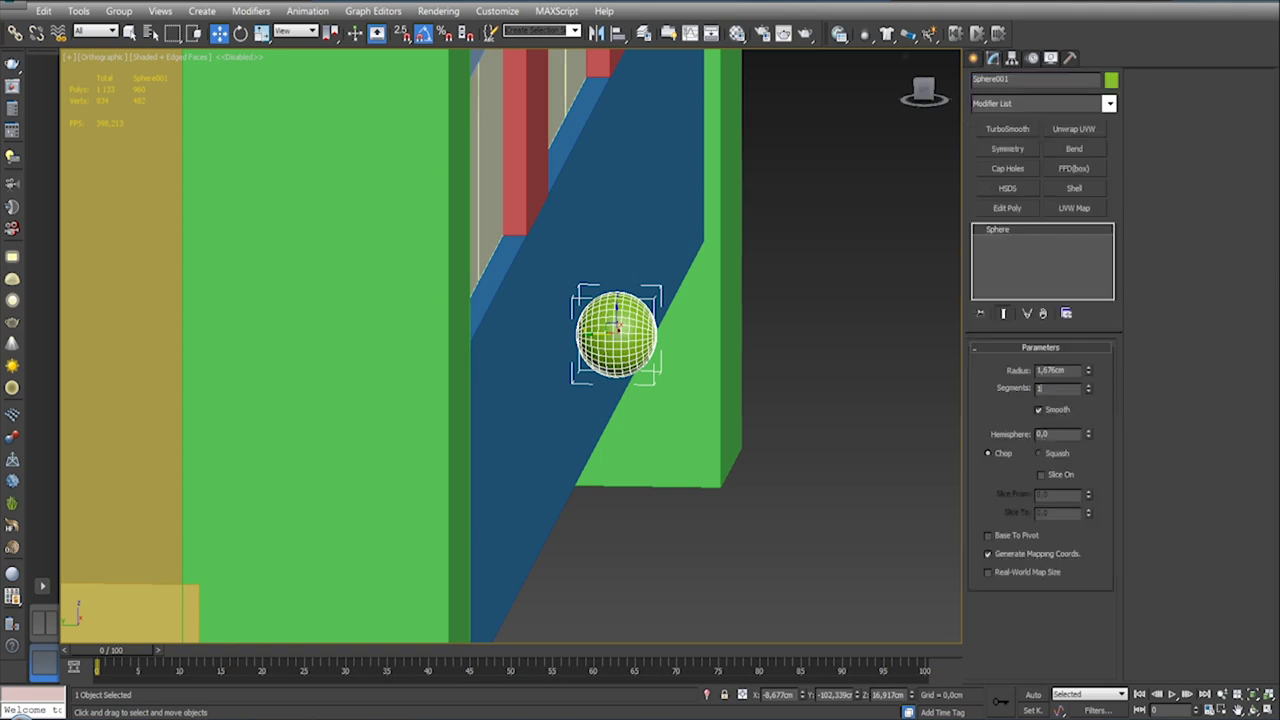
text(6)
key(Return)
alt+middle_drag(708, 310, 694, 326)
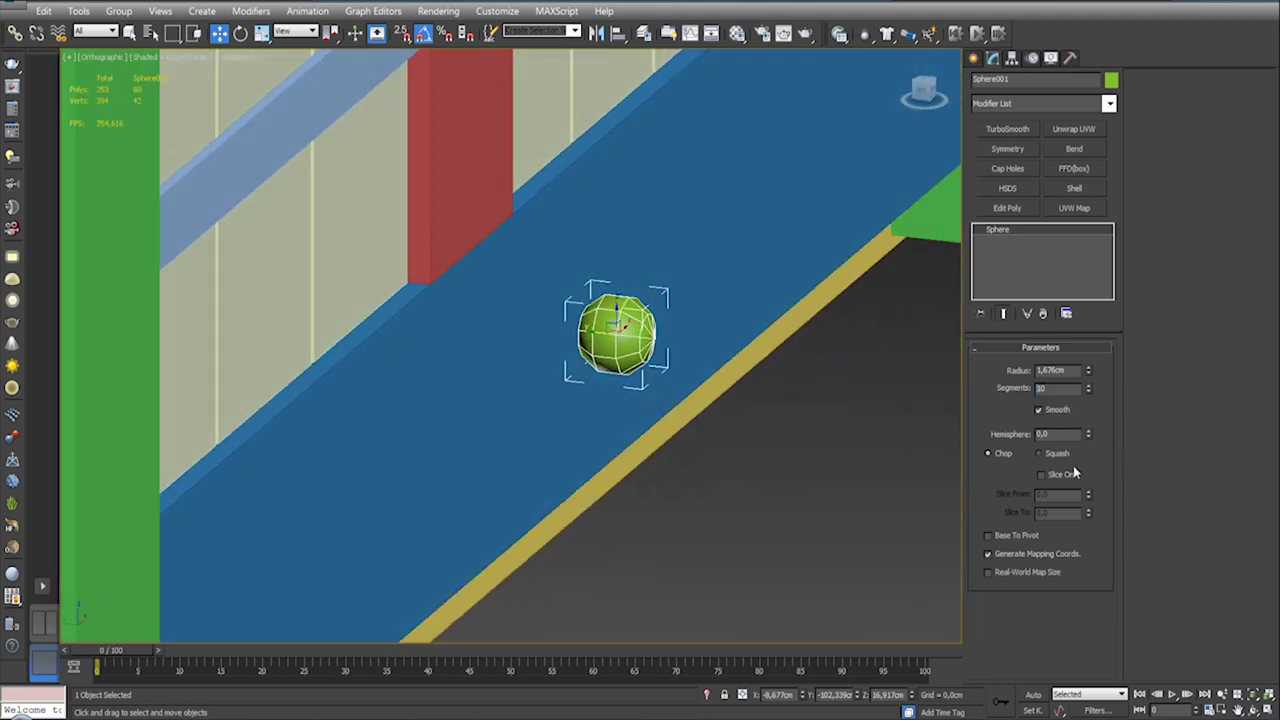
drag(1087, 437, 1081, 347)
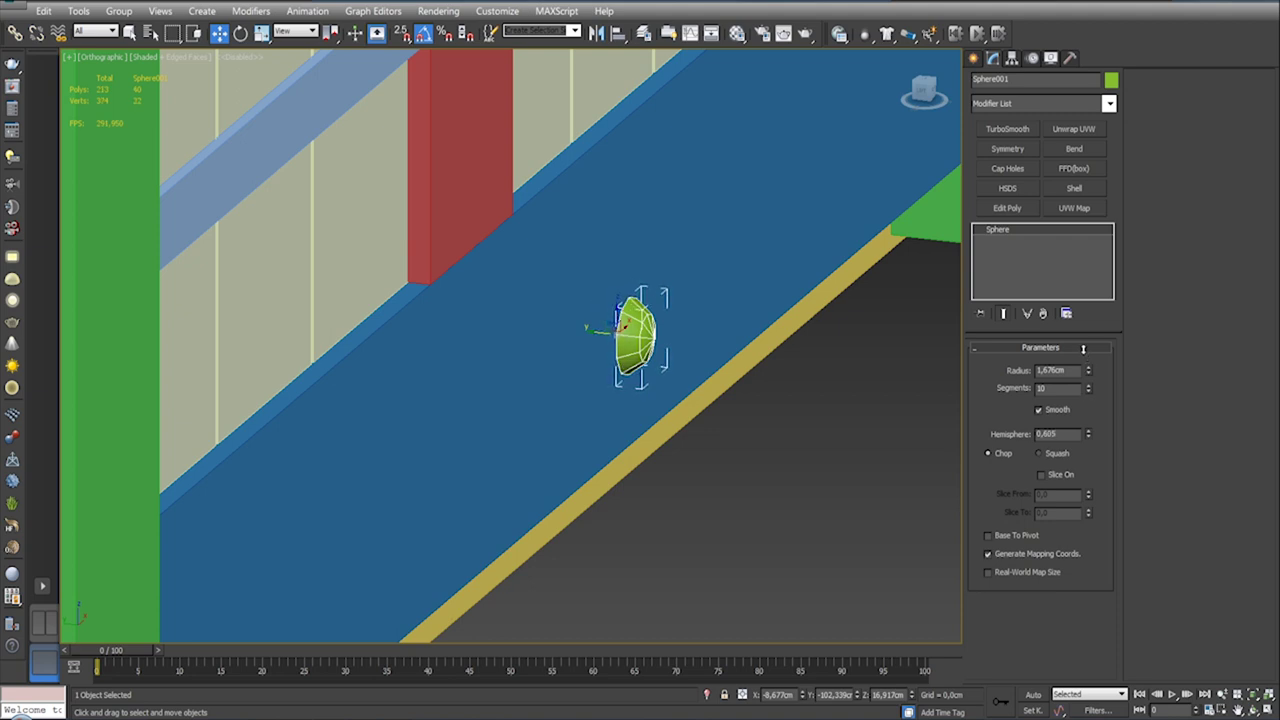
Step: Frame the dome in the Front view to check its shape
alt+middle_drag(958, 398, 716, 373)
scroll(716, 373, down, 10)
key(z)
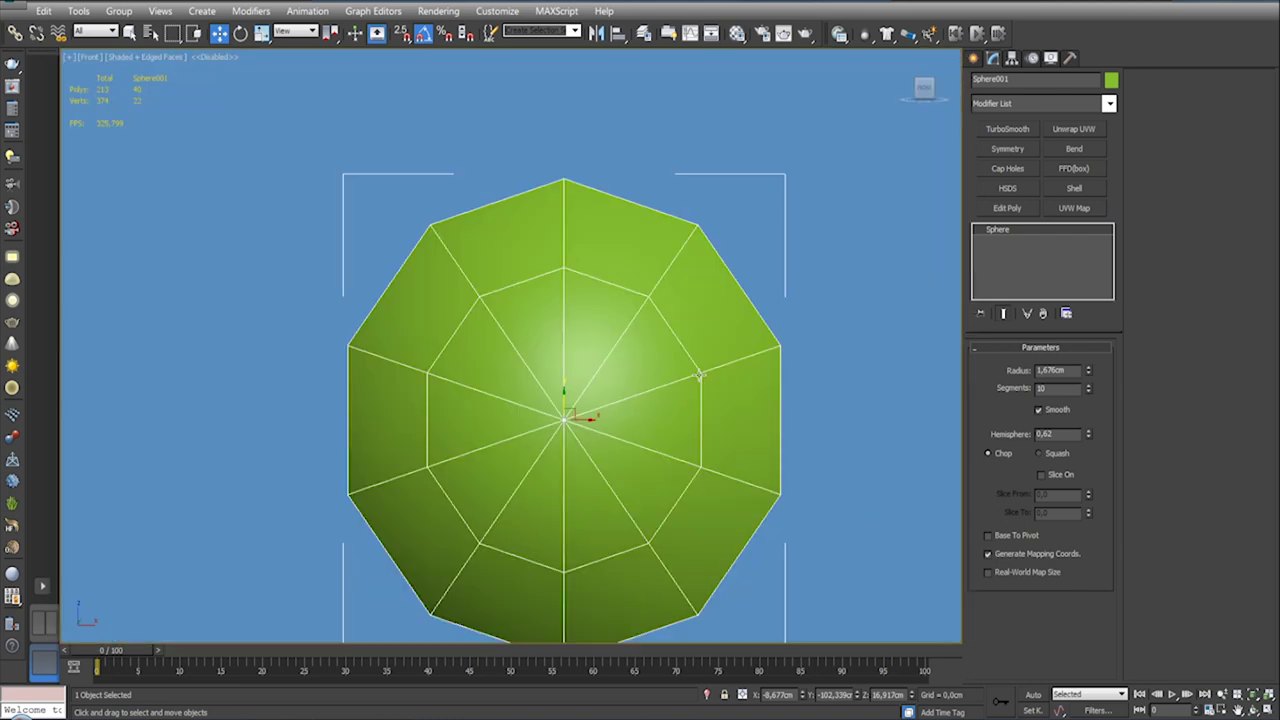
scroll(663, 514, down, 10)
scroll(724, 418, down, 5)
scroll(724, 418, up, 2)
mouse_move(726, 363)
middle_down()
mouse_move(766, 343)
mouse_move(880, 388)
middle_up()
scroll(777, 349, up, 2)
scroll(880, 388, up, 1)
scroll(900, 377, up, 1)
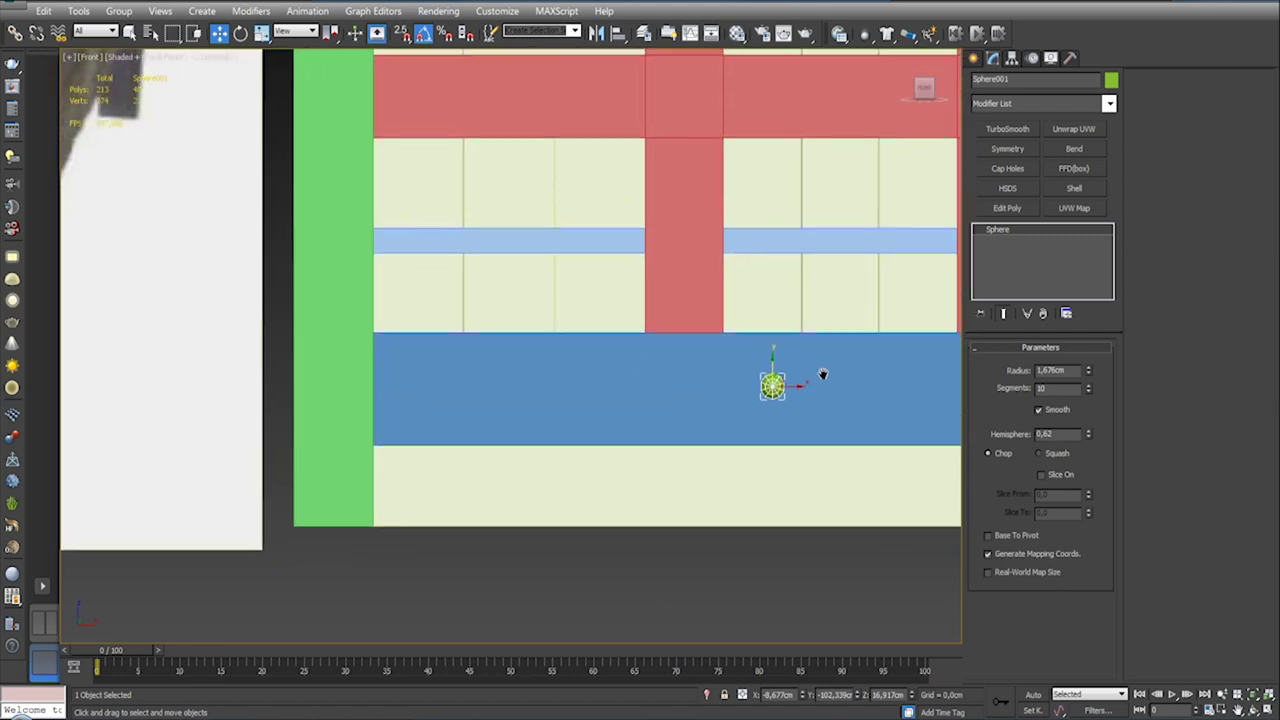
scroll(815, 371, down, 4)
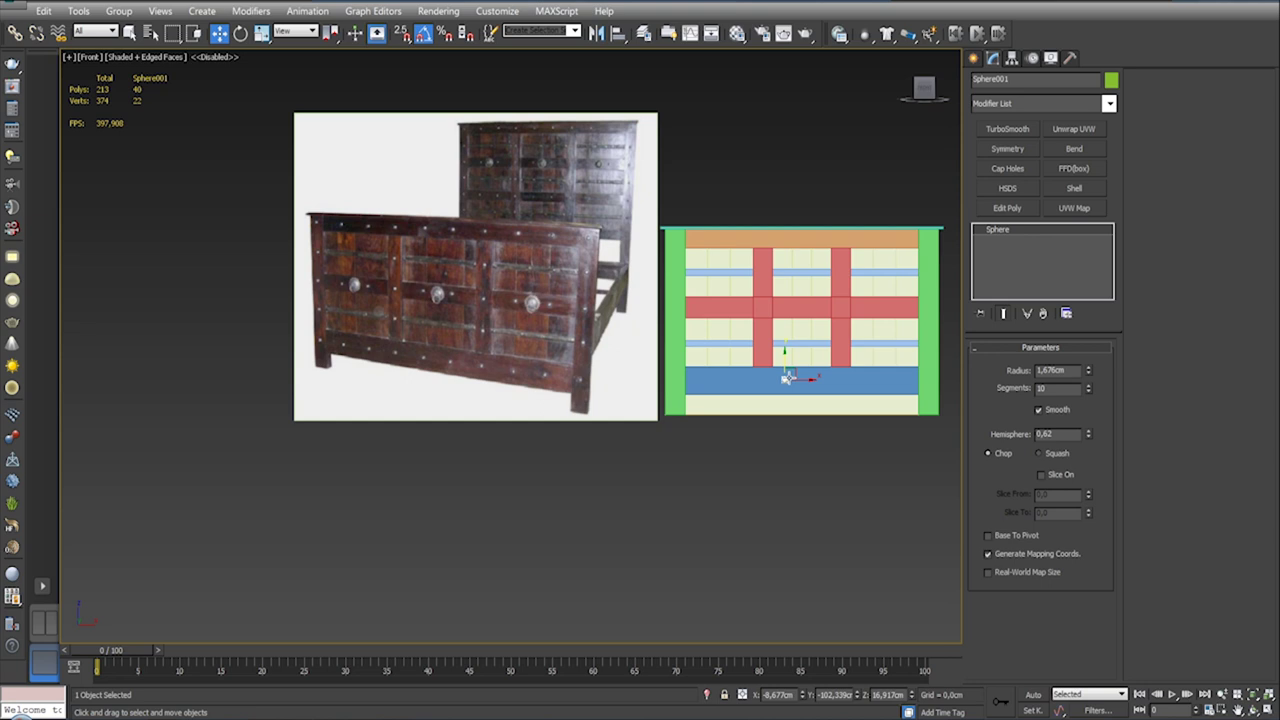
Step: Line the stud up with a stud in the bed photo and set its radius to 1.3 cm
drag(815, 381, 518, 373)
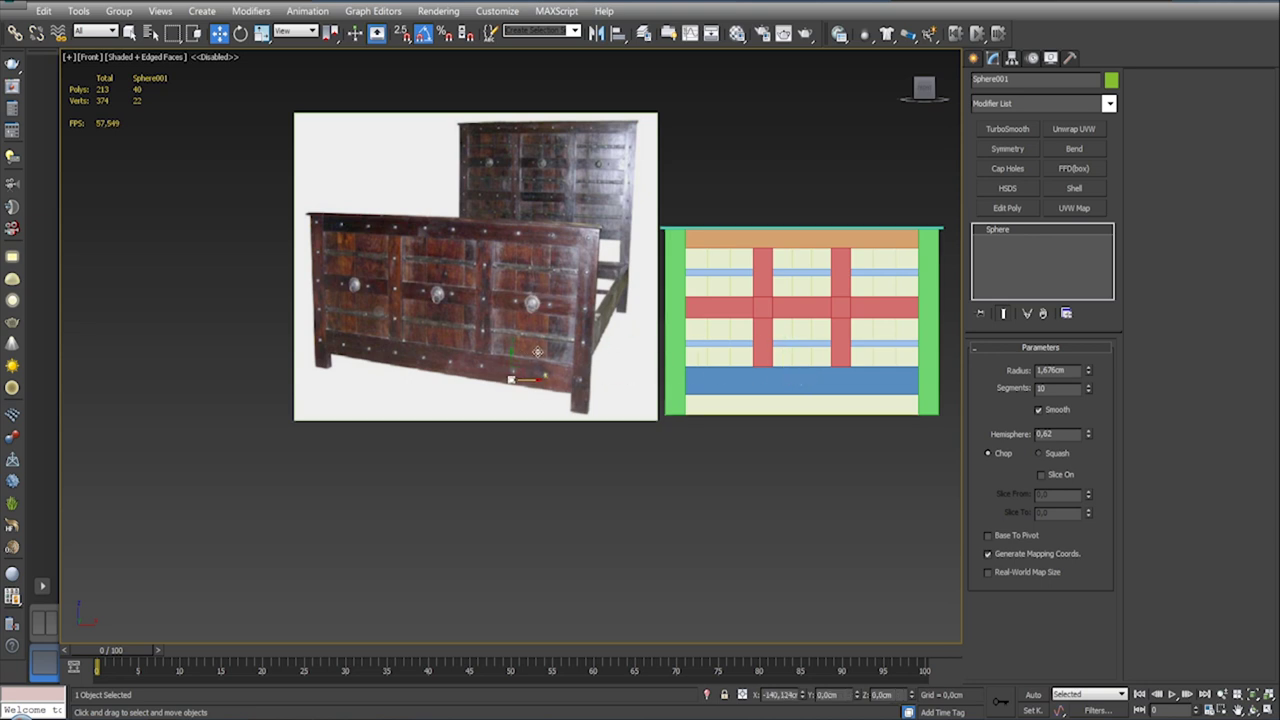
middle_drag(518, 373, 591, 392)
scroll(591, 392, up, 5)
drag(580, 404, 573, 371)
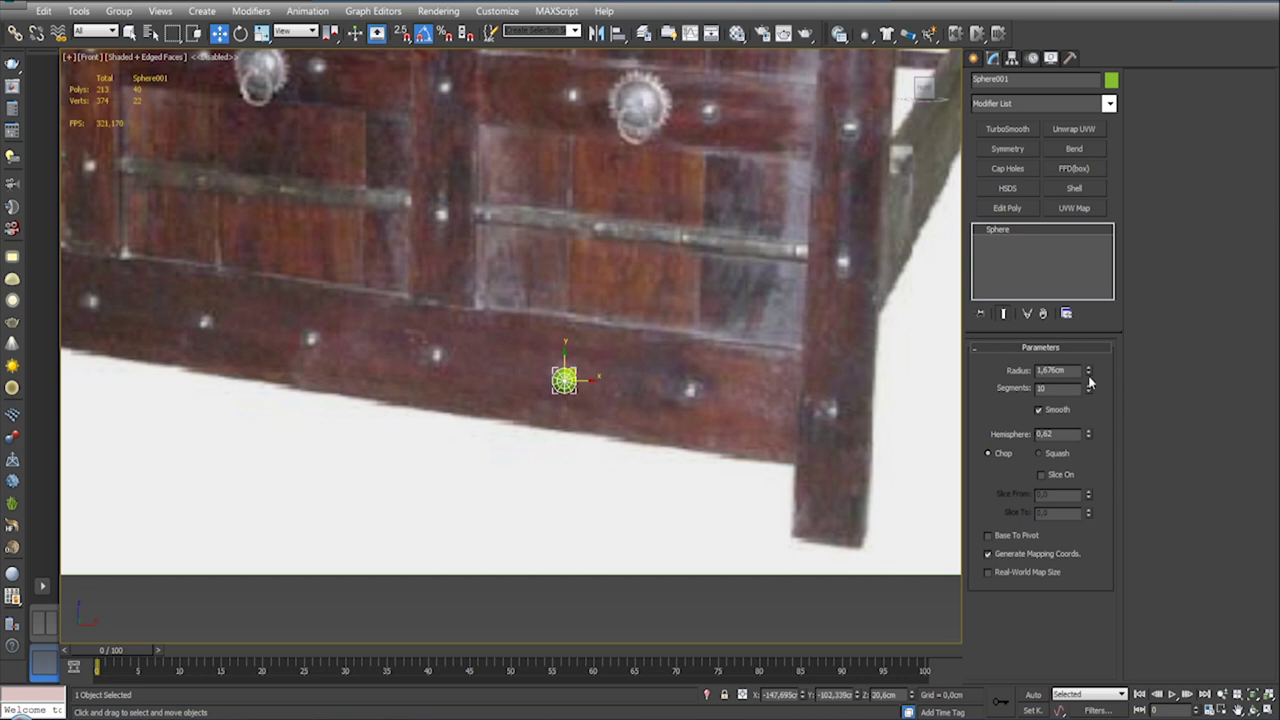
drag(1088, 377, 1088, 377)
mouse_move(565, 379)
mouse_down()
mouse_move(511, 331)
mouse_move(563, 371)
mouse_move(852, 244)
mouse_move(870, 260)
mouse_up()
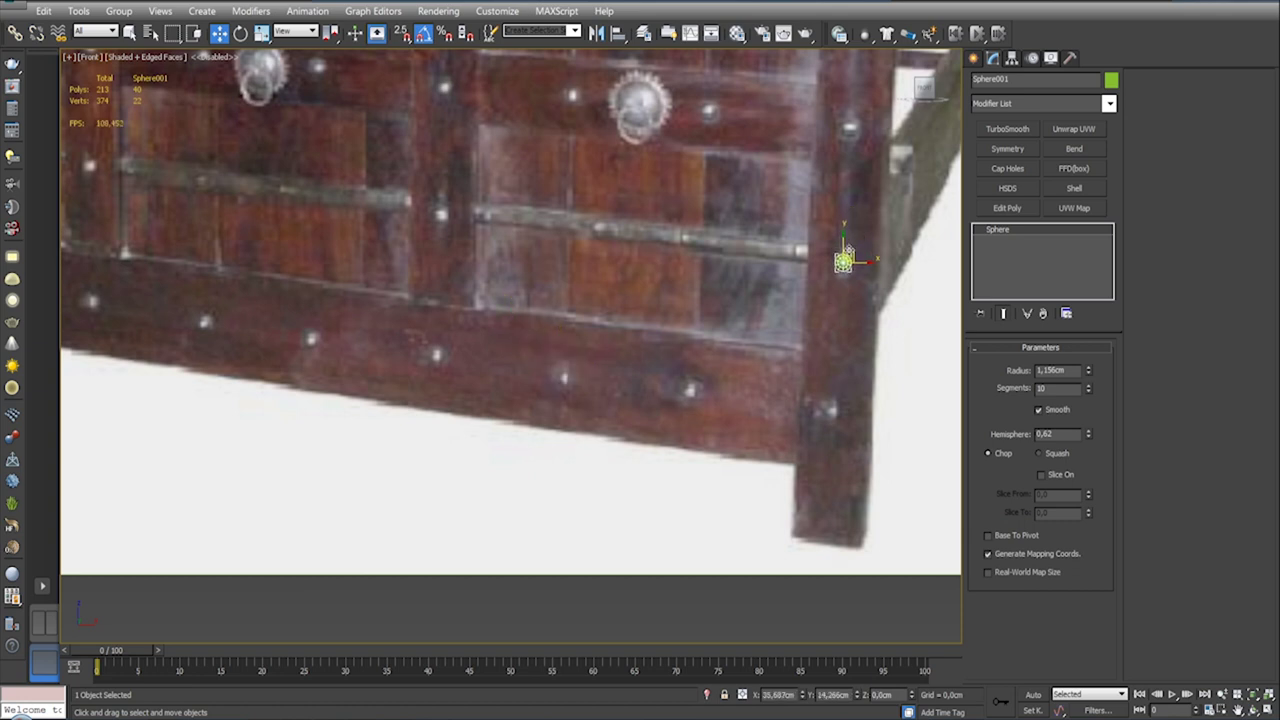
double_click(1068, 370)
text(1,3)
key(Return)
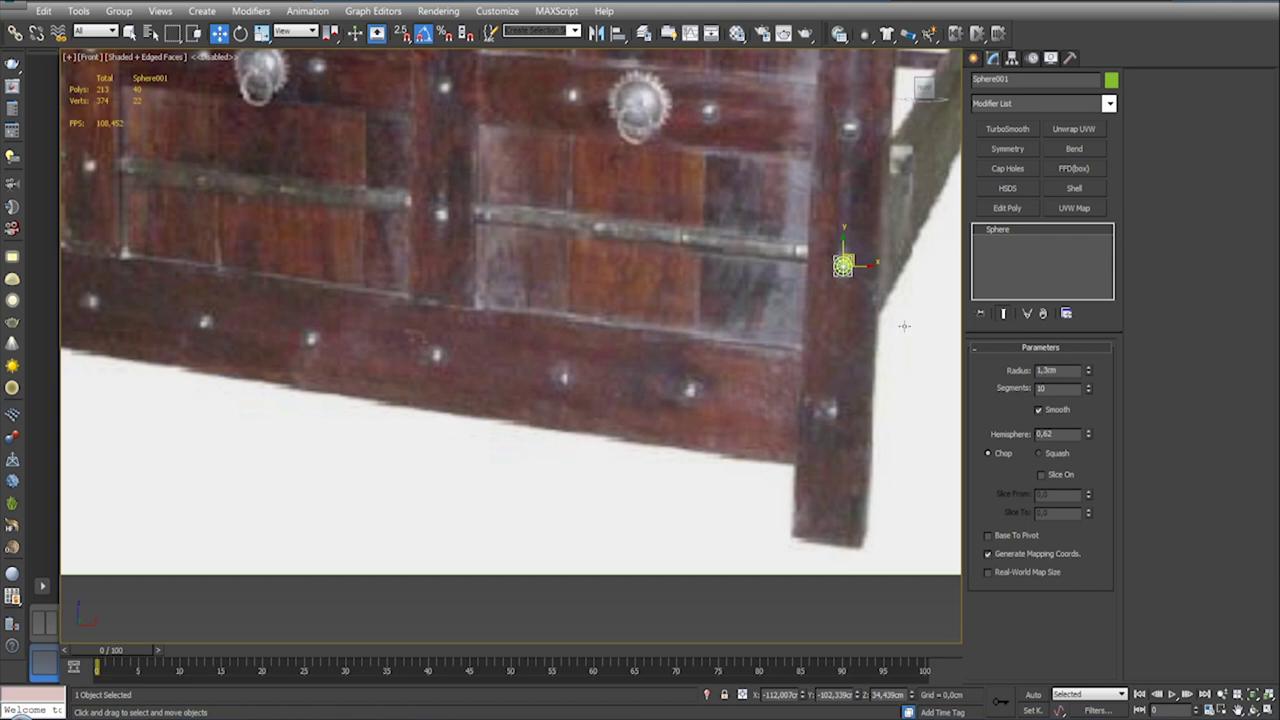
Step: Move the stud back onto the board's blue band and orbit to check it
scroll(851, 332, down, 10)
middle_drag(873, 377, 523, 377)
drag(527, 278, 621, 305)
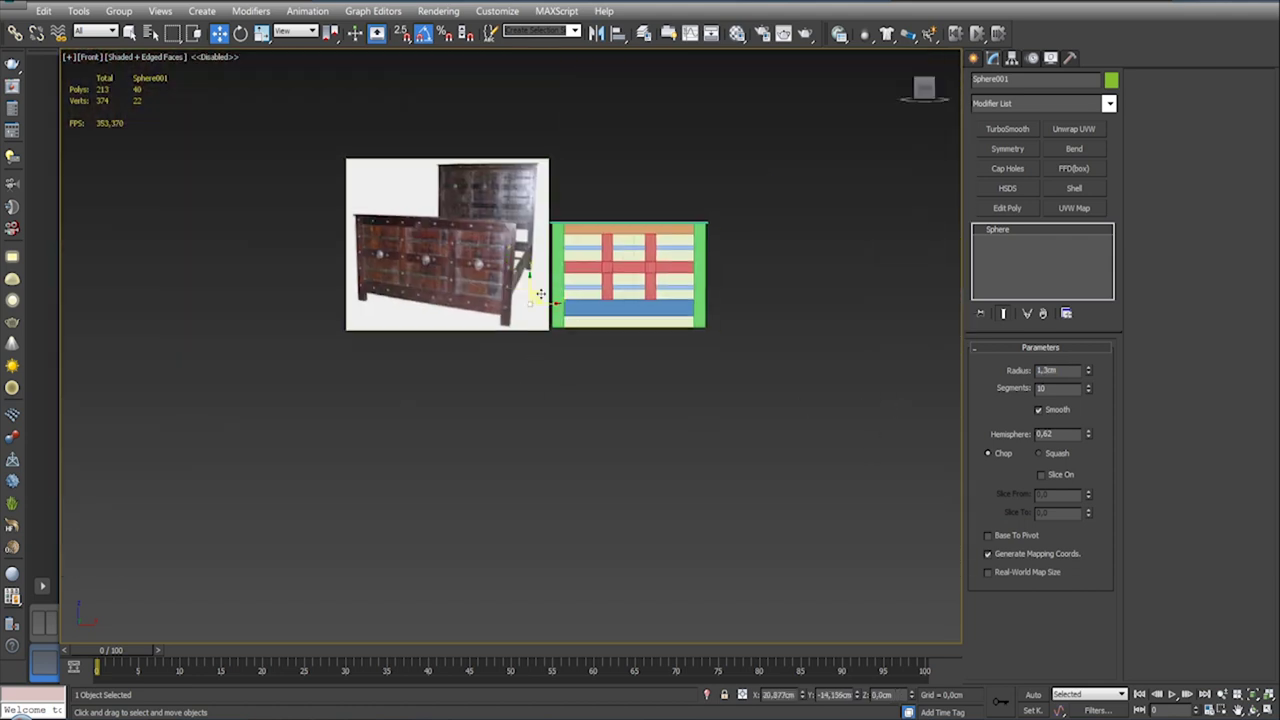
scroll(621, 305, up, 8)
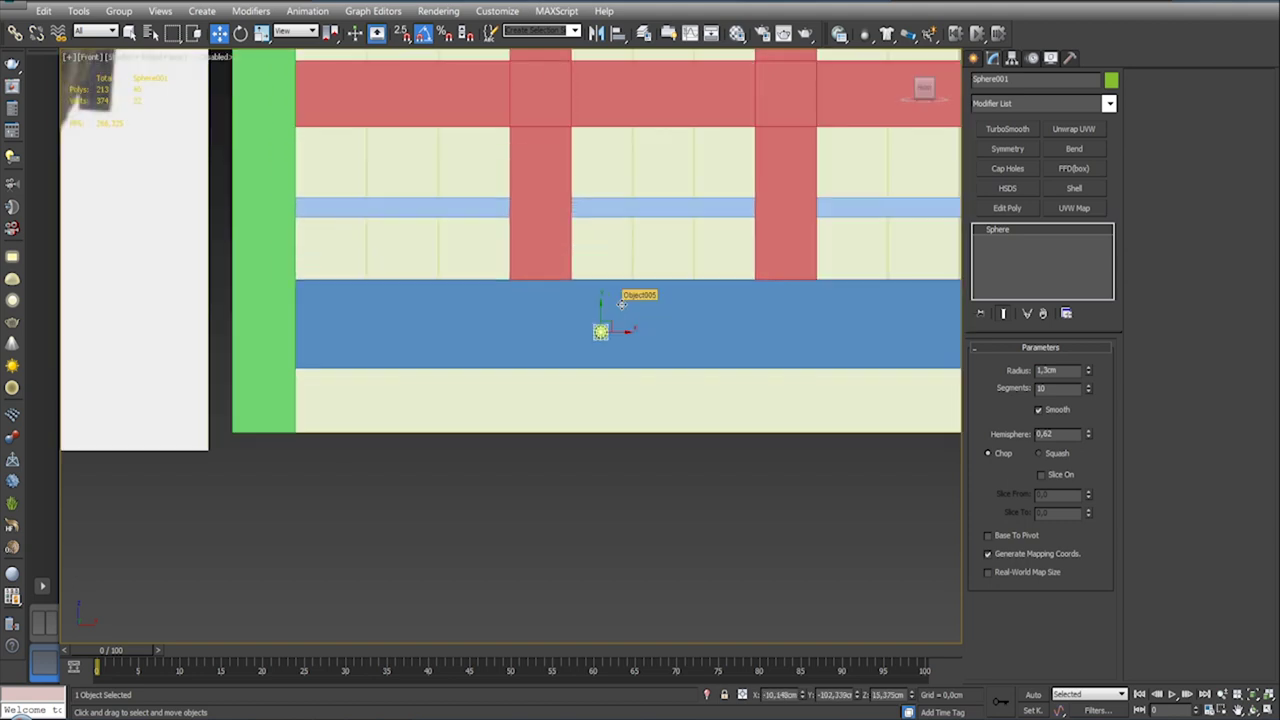
drag(606, 329, 607, 320)
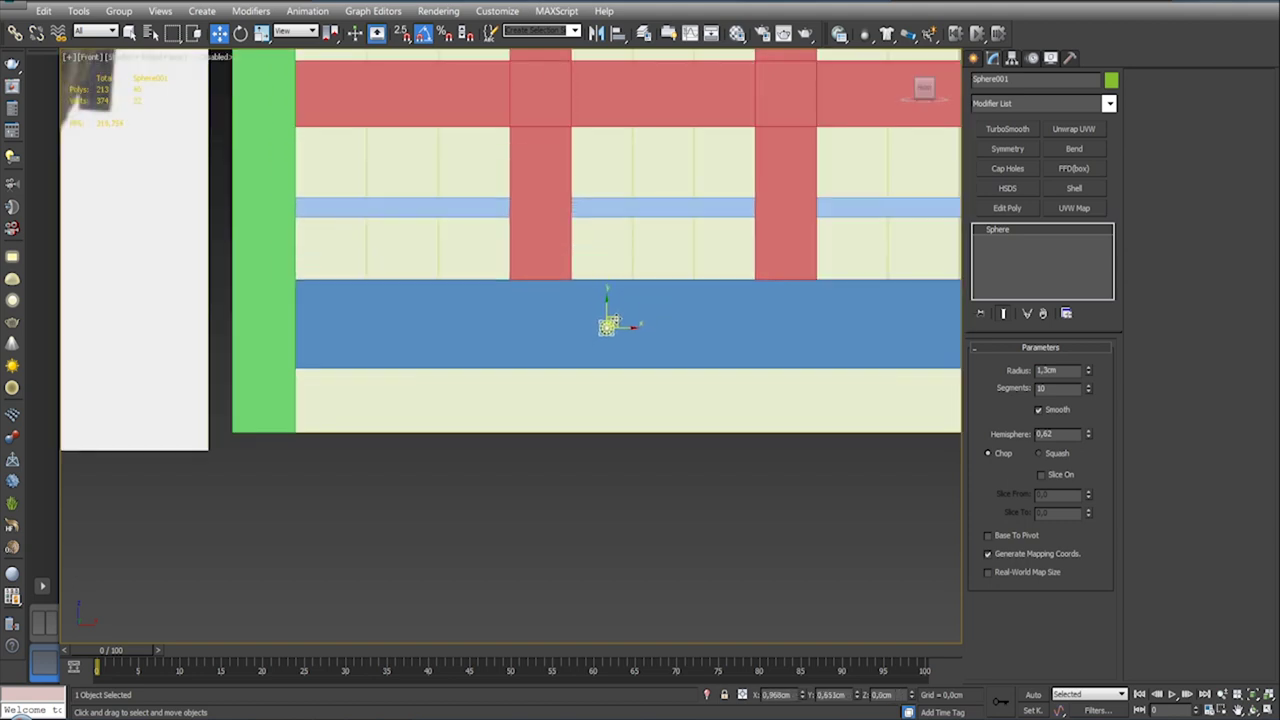
scroll(700, 330, down, 5)
scroll(706, 355, up, 1)
alt+middle_drag(706, 355, 803, 475)
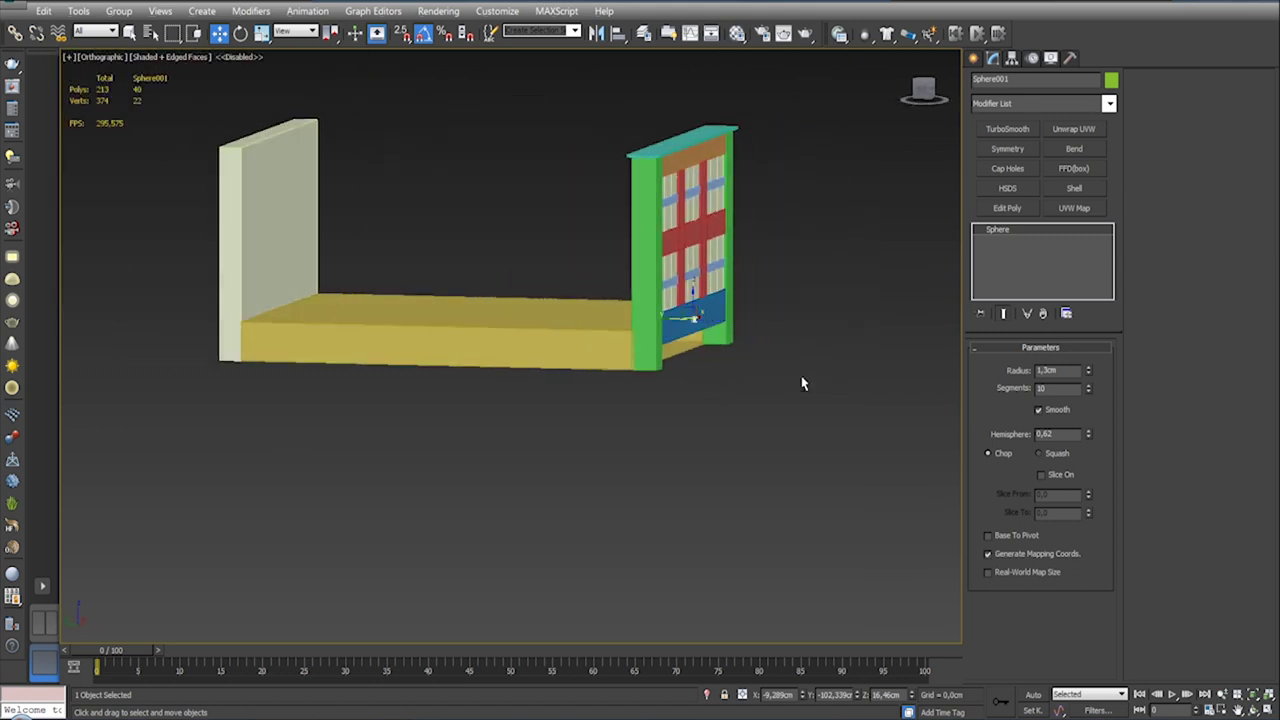
scroll(697, 214, up, 5)
mouse_move(697, 214)
alt+middle_down()
mouse_move(694, 371)
mouse_move(709, 403)
mouse_move(788, 403)
alt+middle_up()
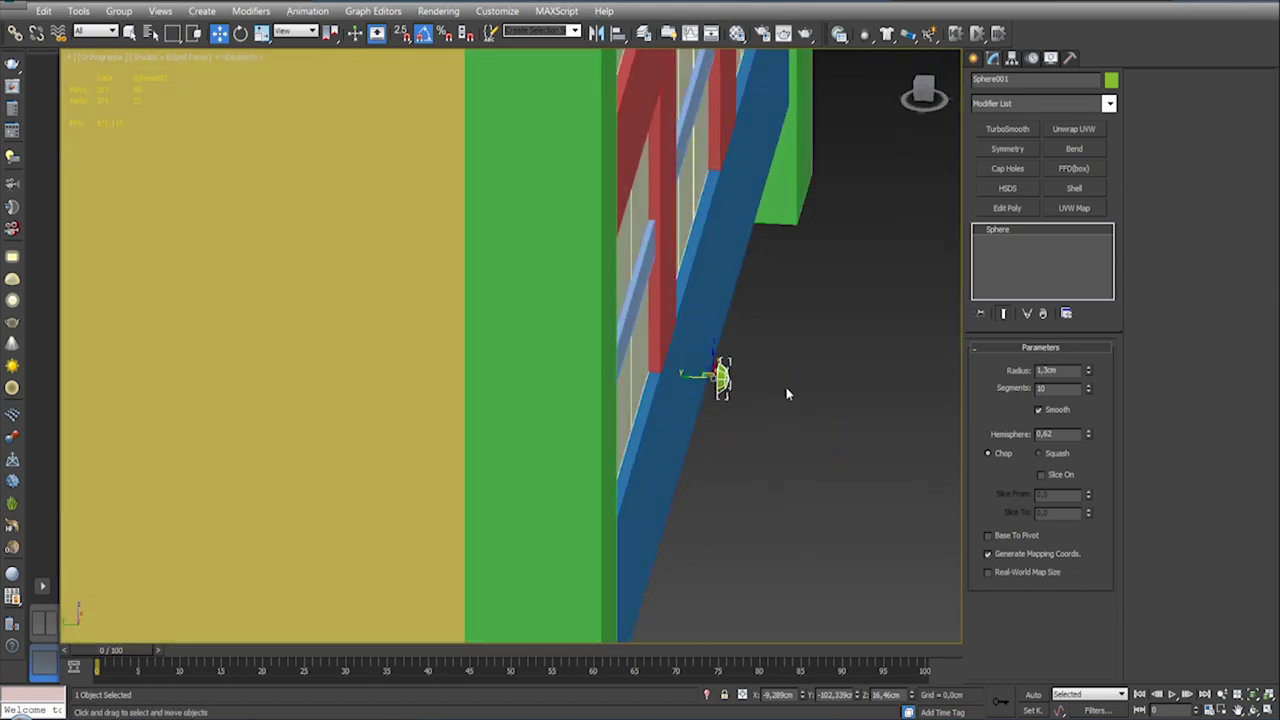
Step: Centre the sphere's pivot on the object using Affect Pivot Only
click(1012, 57)
click(1041, 162)
click(1026, 253)
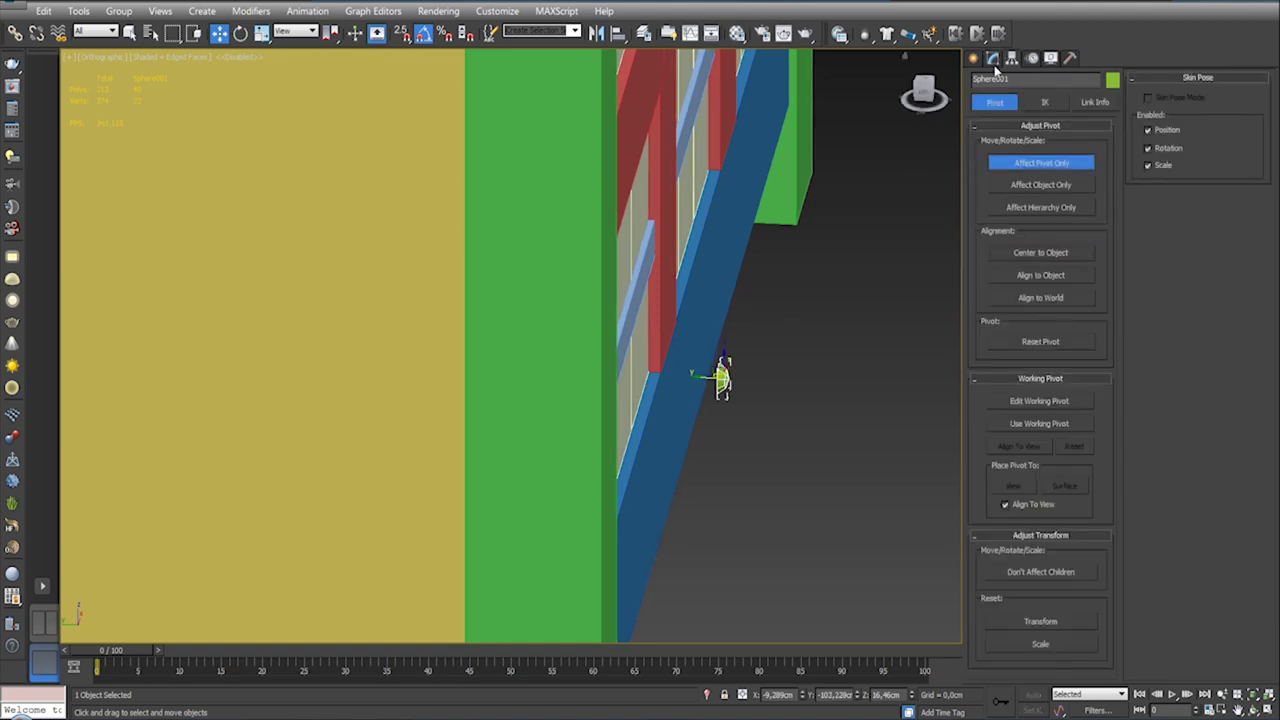
click(993, 59)
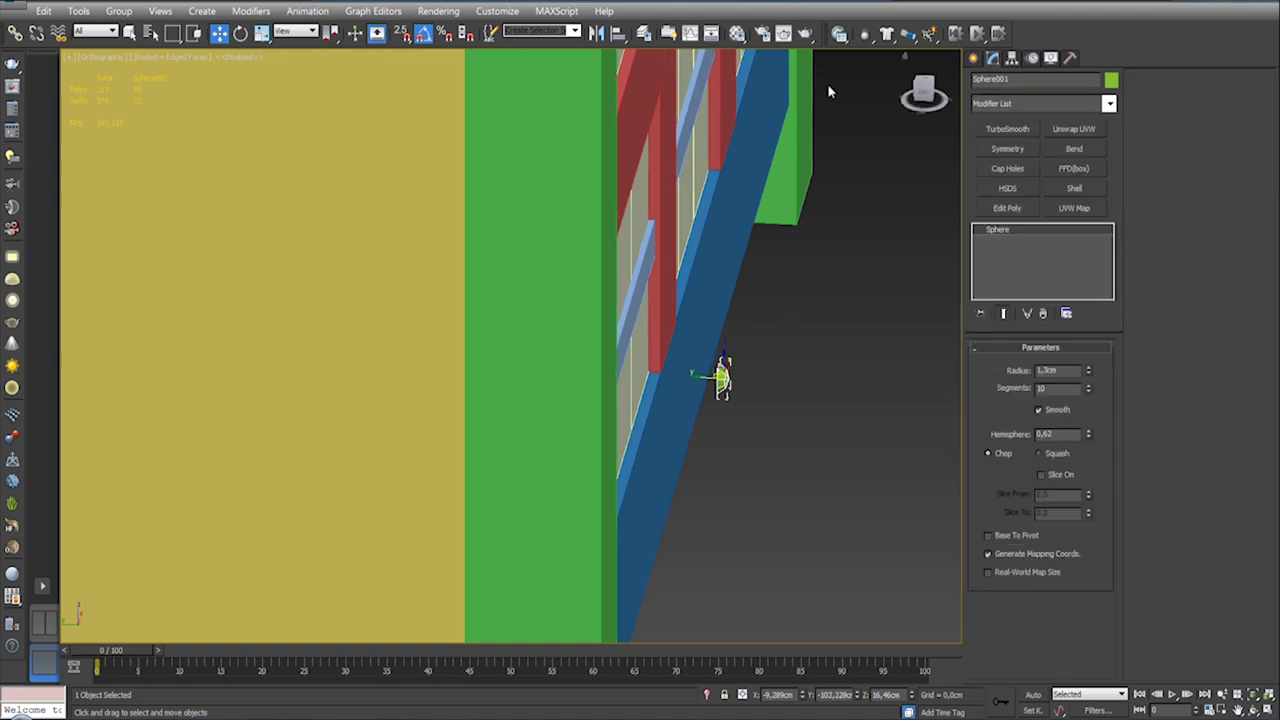
Step: Align the stud flush to the blue rail on Y only using its maximum, then add Edit Poly
click(667, 411)
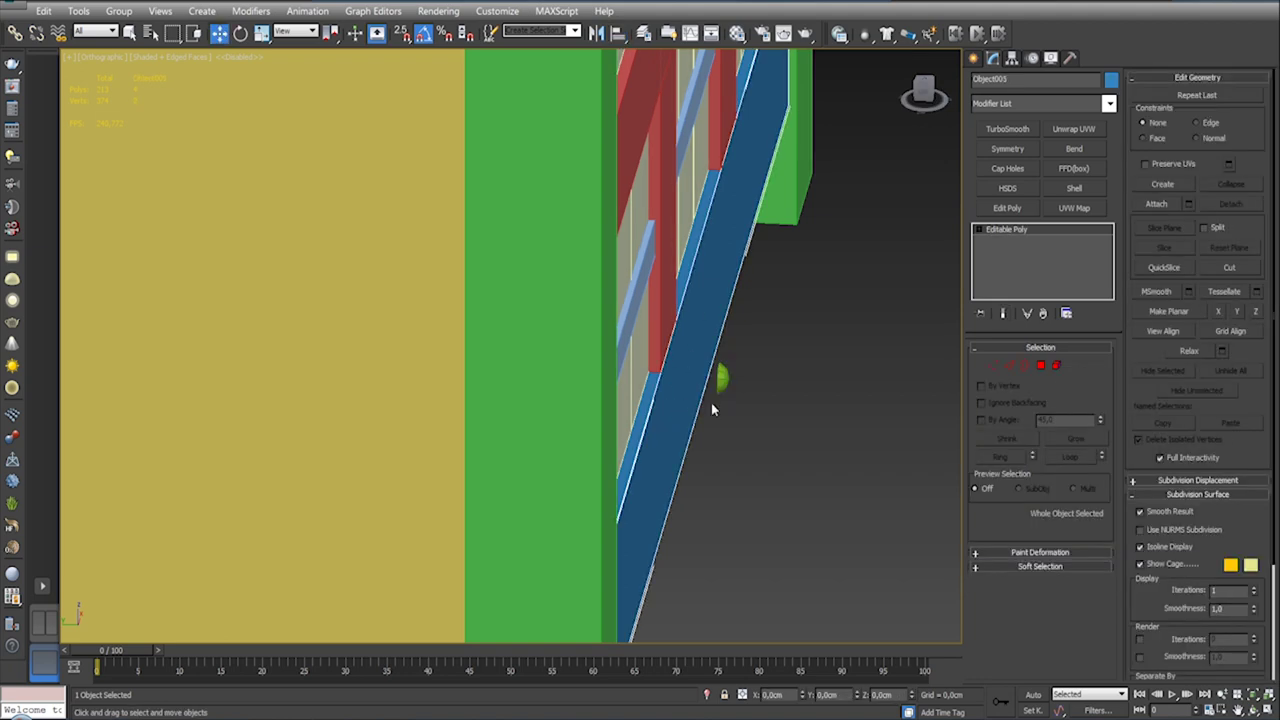
click(720, 376)
key(alt+a)
click(683, 383)
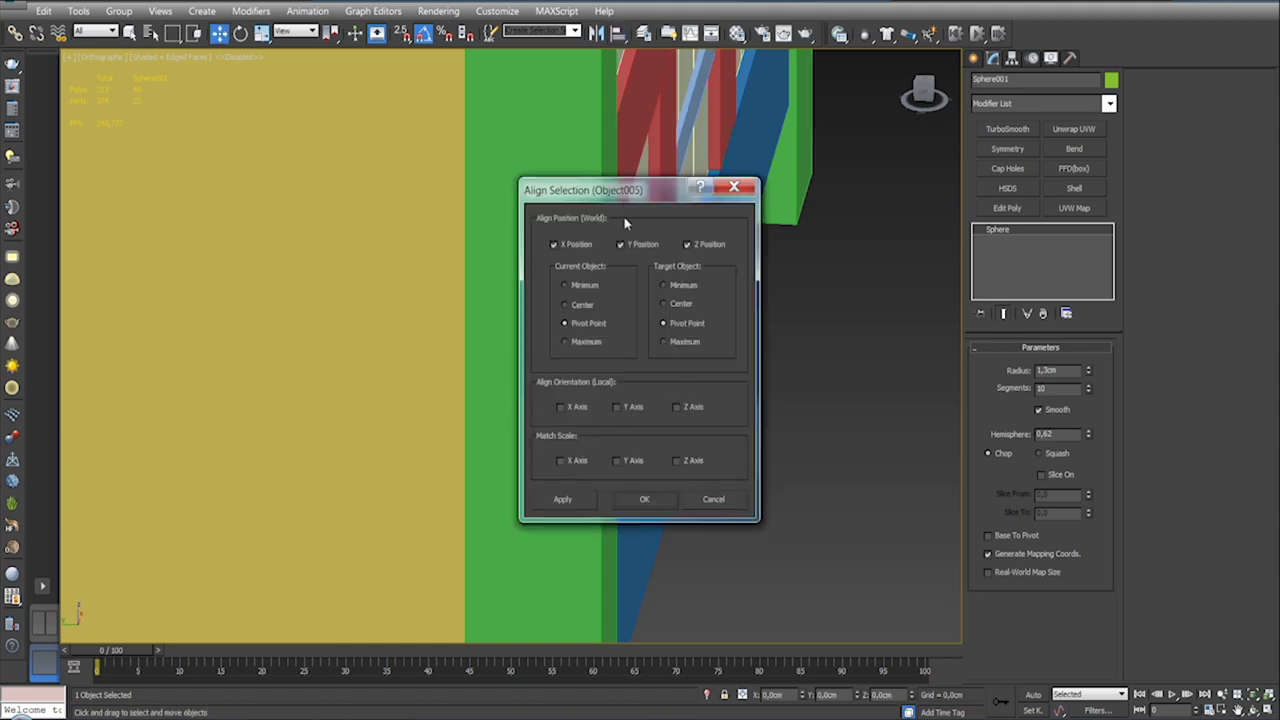
drag(626, 194, 1046, 152)
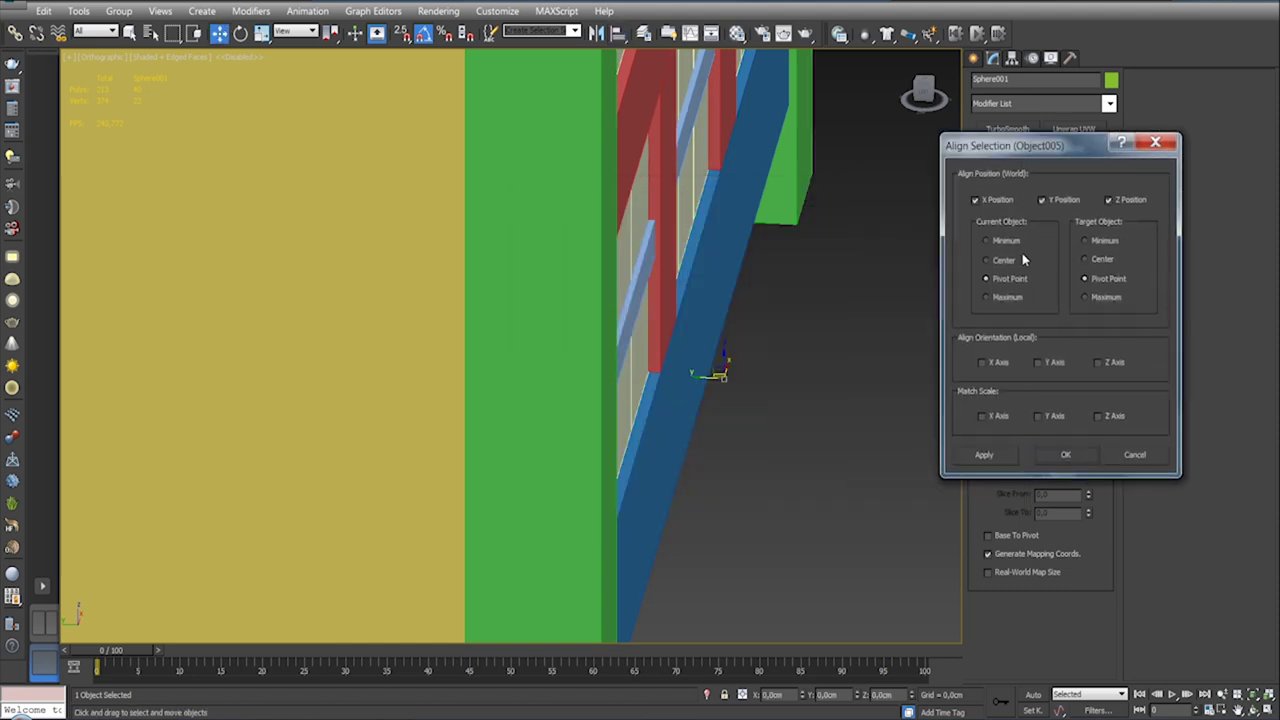
click(984, 204)
click(1108, 200)
click(988, 297)
click(990, 457)
click(1062, 455)
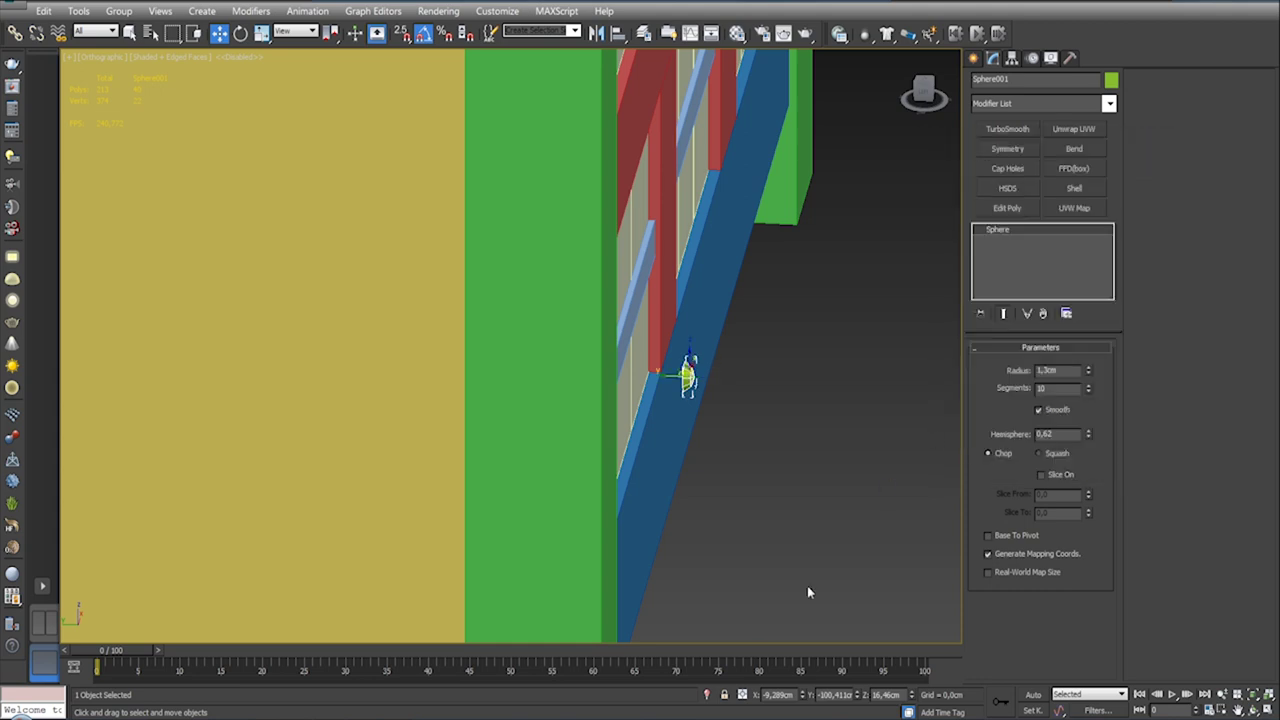
click(1003, 207)
Step: Isolate the stud and delete one of its flat back faces in Polygon mode
click(709, 697)
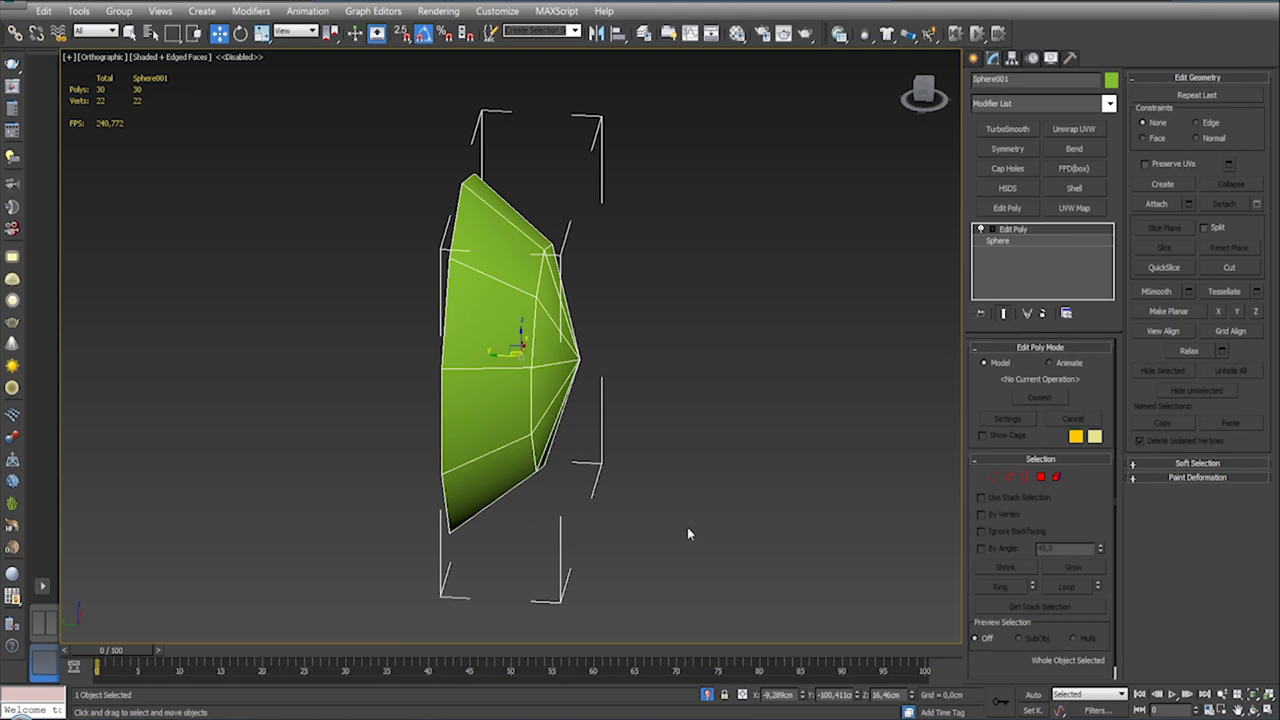
alt+middle_drag(687, 527, 815, 441)
click(1041, 477)
click(441, 309)
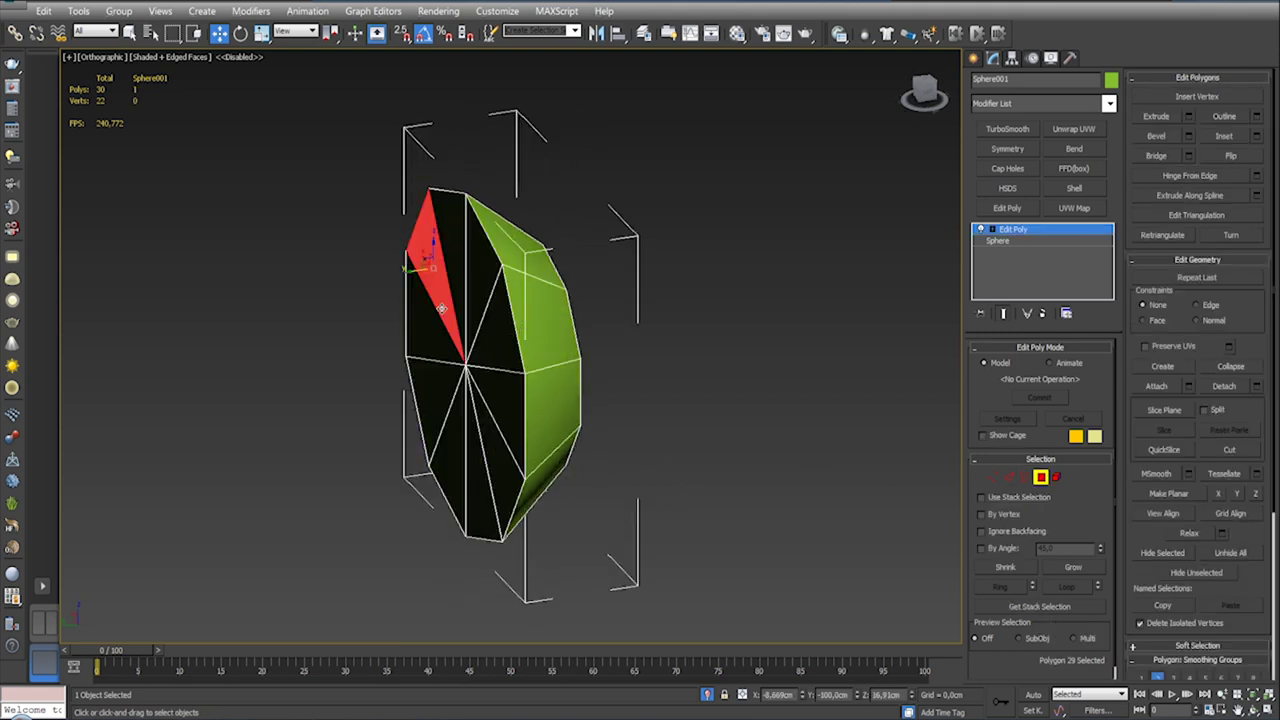
key(Delete)
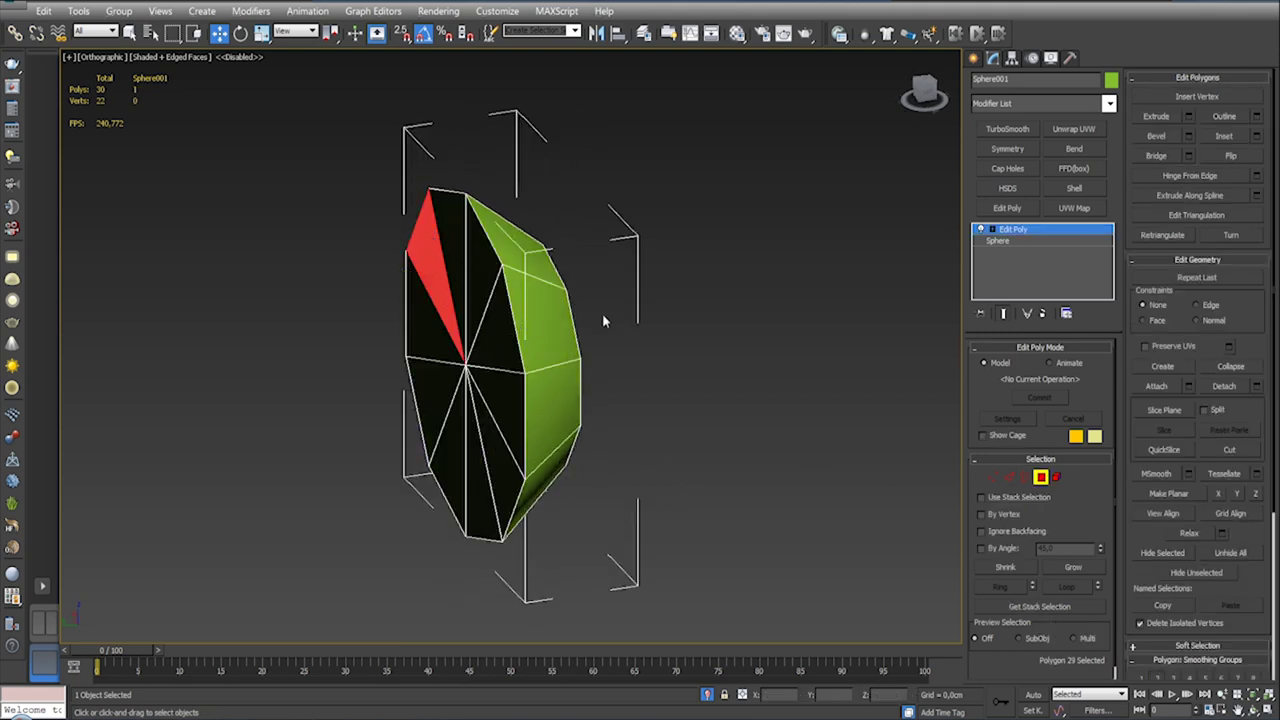
Step: Select the remaining flat back faces of Sphere001 and delete them, leaving the domed front
click(740, 377)
key(q)
click(431, 251)
ctrl+click(450, 230)
ctrl+click(480, 252)
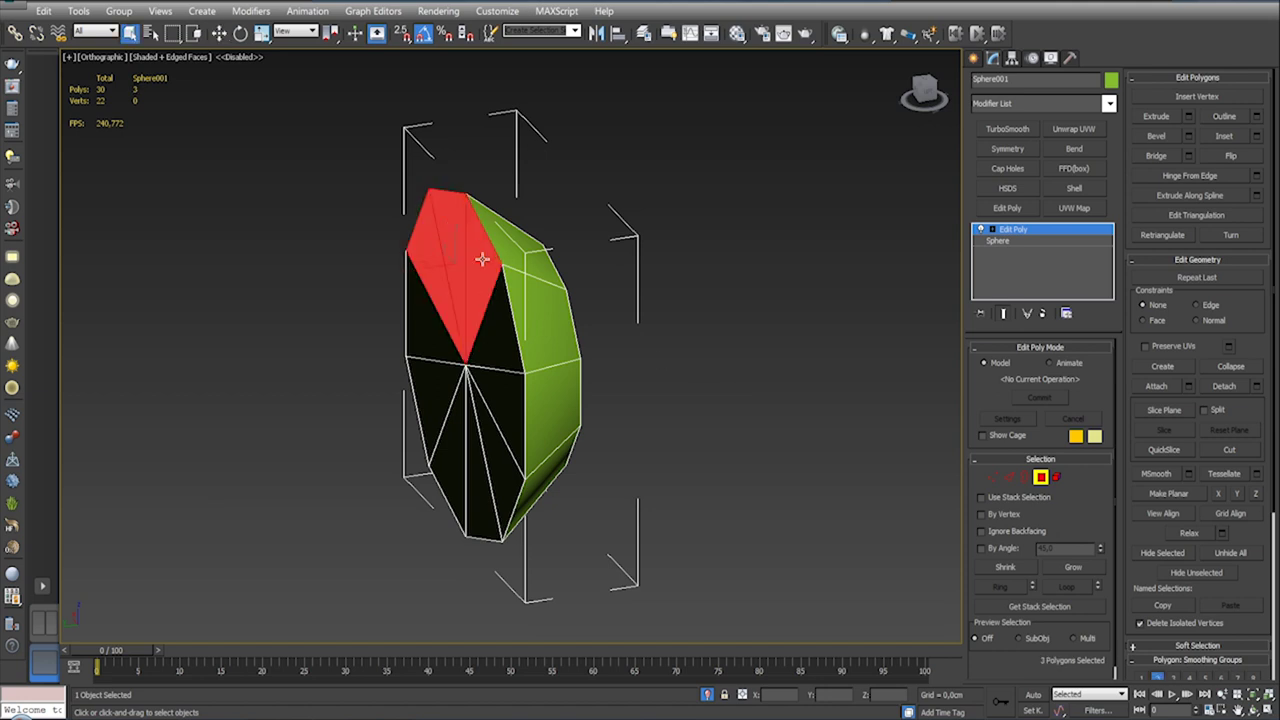
ctrl+click(500, 316)
ctrl+click(504, 390)
ctrl+click(485, 452)
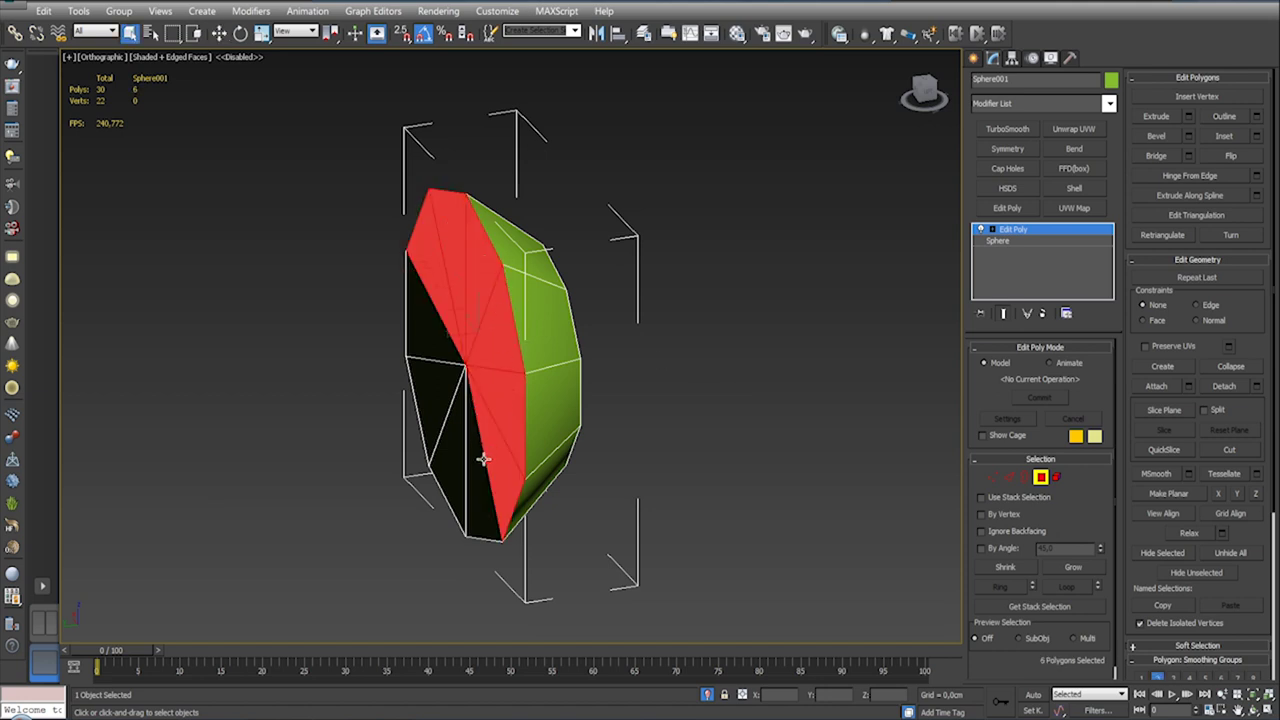
ctrl+click(477, 468)
ctrl+click(457, 462)
ctrl+click(449, 450)
ctrl+click(432, 345)
mouse_move(458, 347)
alt+middle_down()
mouse_move(443, 366)
mouse_move(486, 343)
mouse_move(551, 429)
mouse_move(438, 416)
mouse_move(729, 400)
mouse_move(660, 420)
alt+middle_up()
key(Delete)
Step: Switch to the Front view and frame the stud beside the footboard
scroll(697, 396, down, 5)
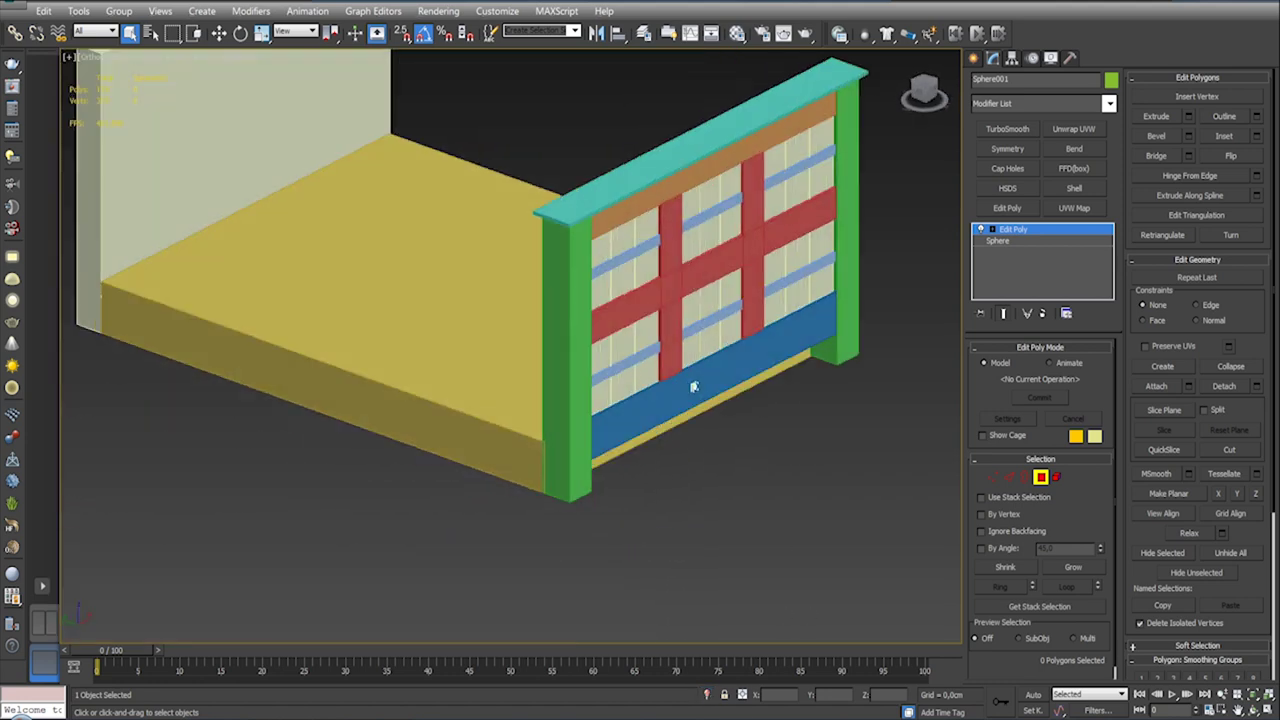
scroll(694, 372, up, 3)
scroll(686, 372, up, 2)
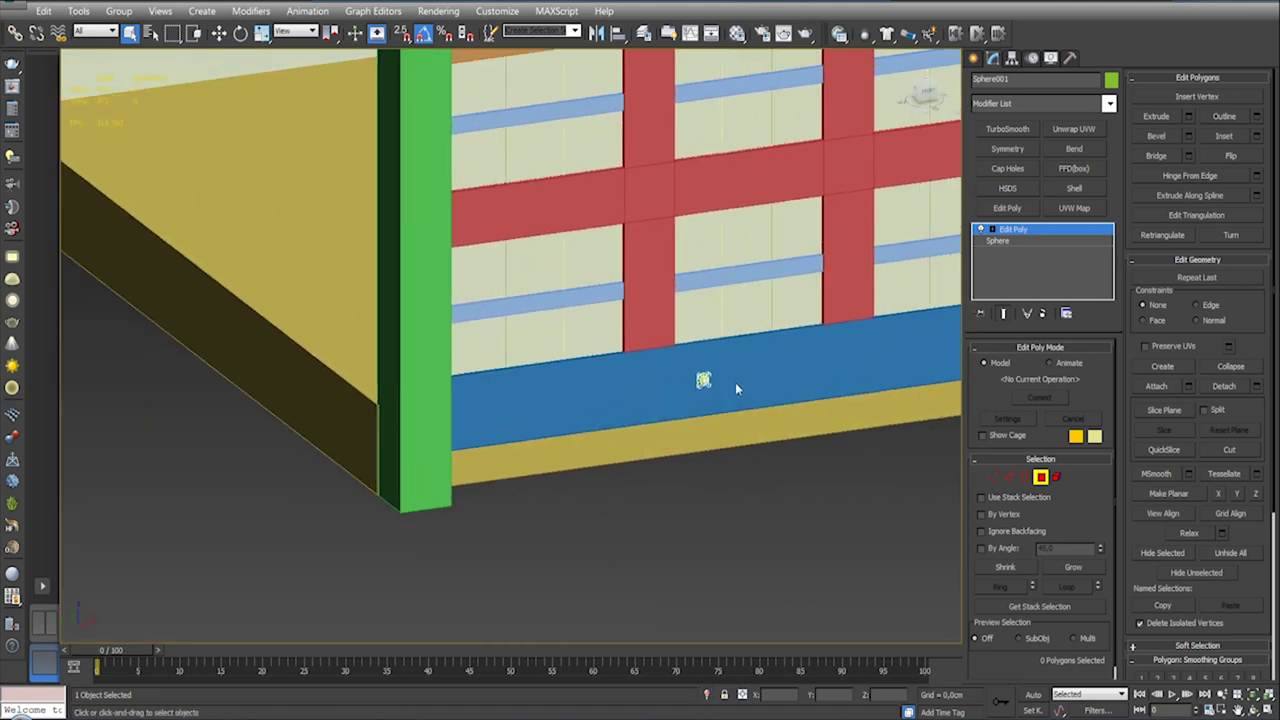
key(f)
key(z)
scroll(735, 382, down, 5)
scroll(735, 385, down, 5)
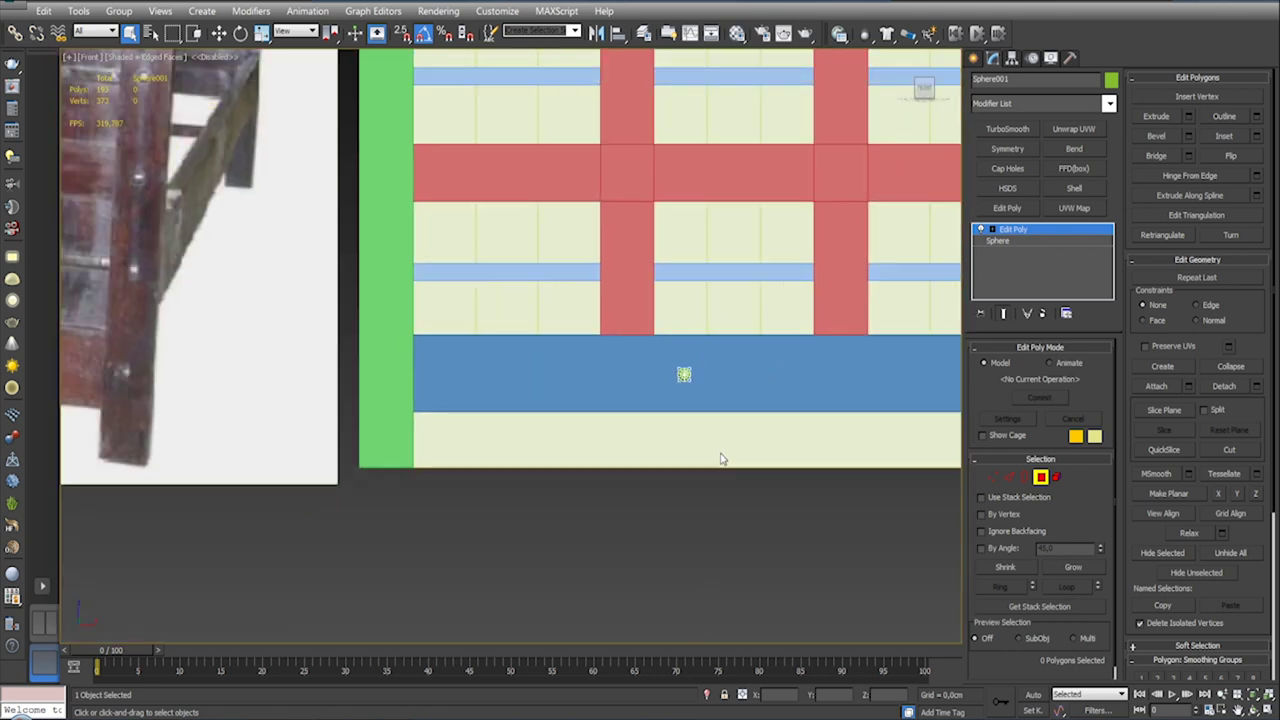
middle_drag(733, 410, 623, 390)
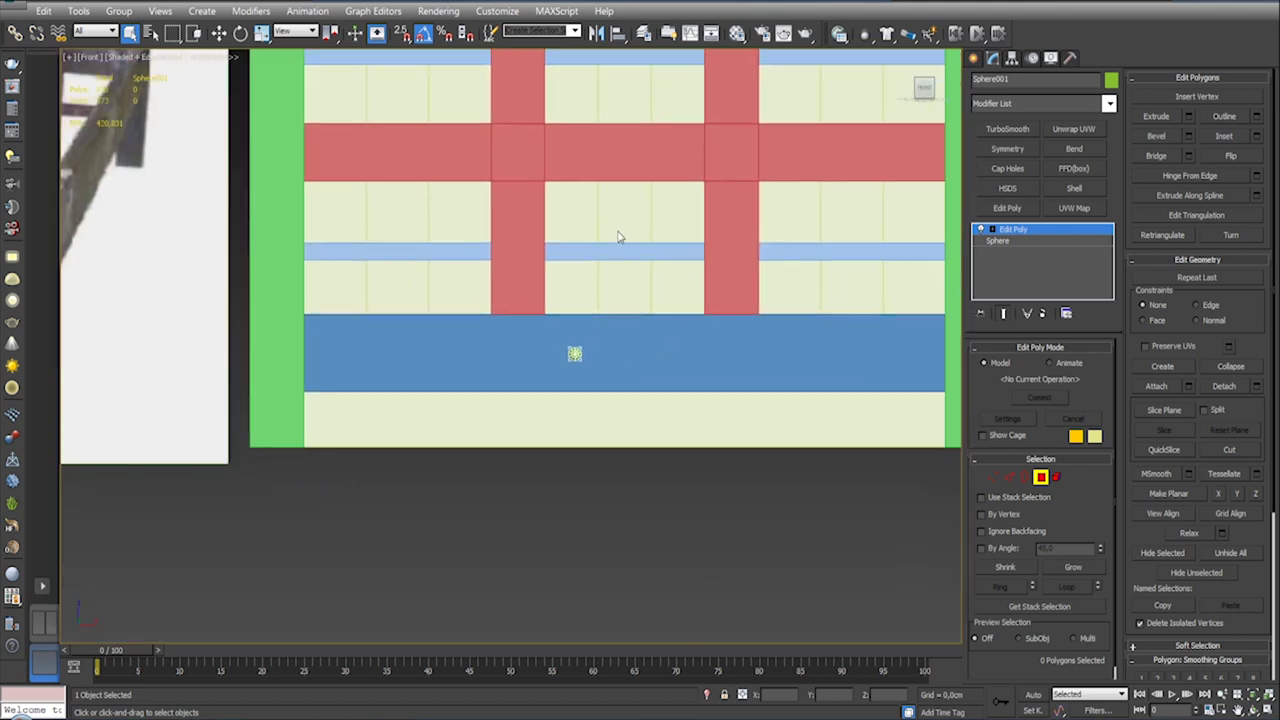
Step: Cancel a sub-object Align attempt and exit polygon editing on the stud
click(618, 33)
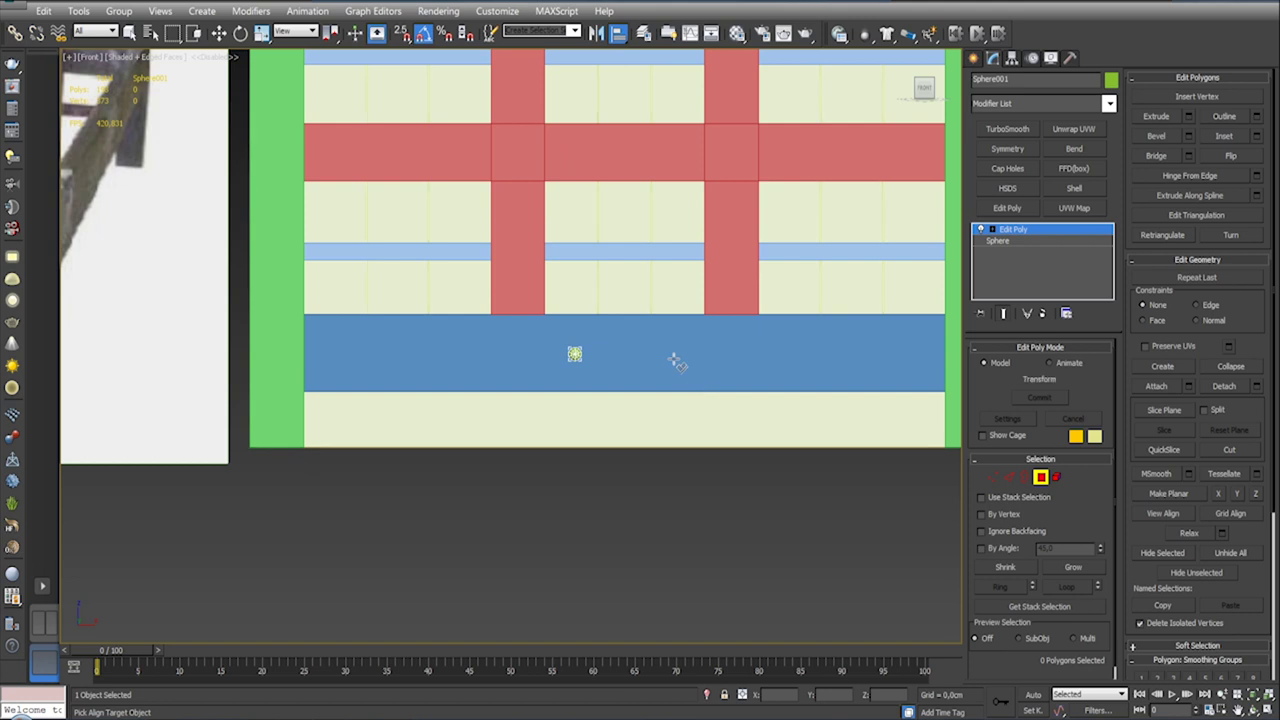
click(677, 358)
drag(1076, 152, 1021, 125)
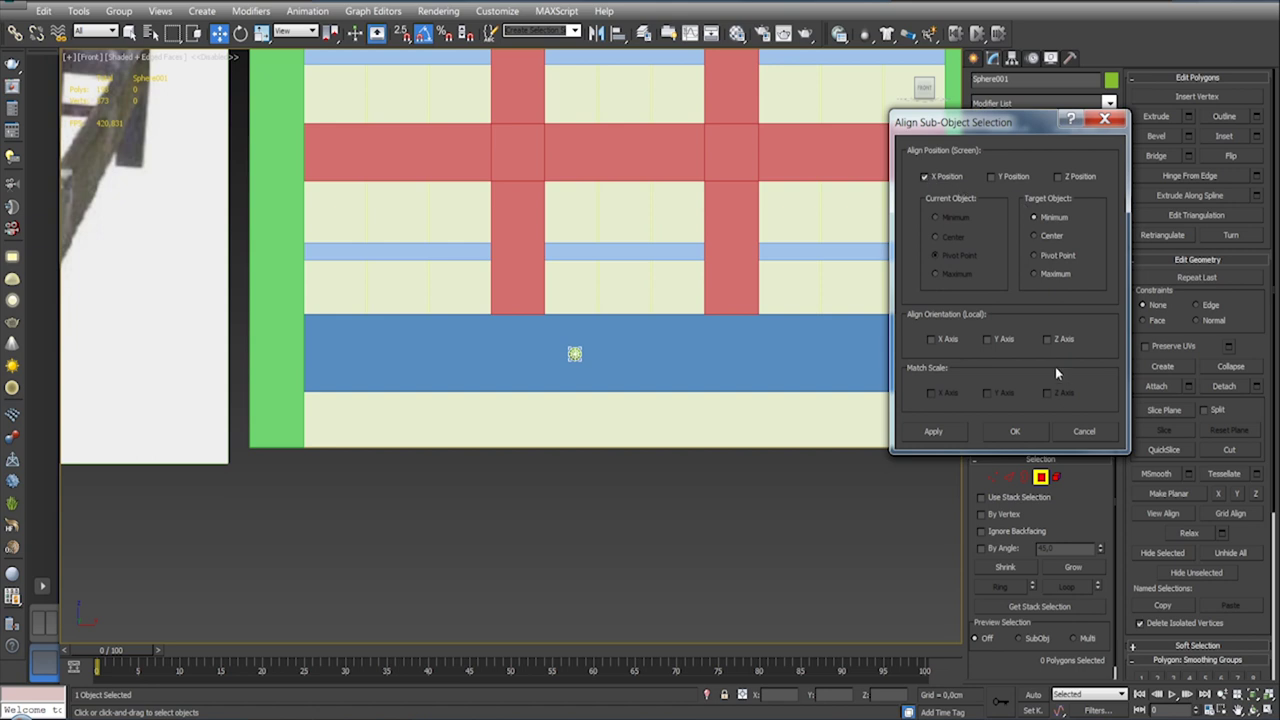
click(1084, 430)
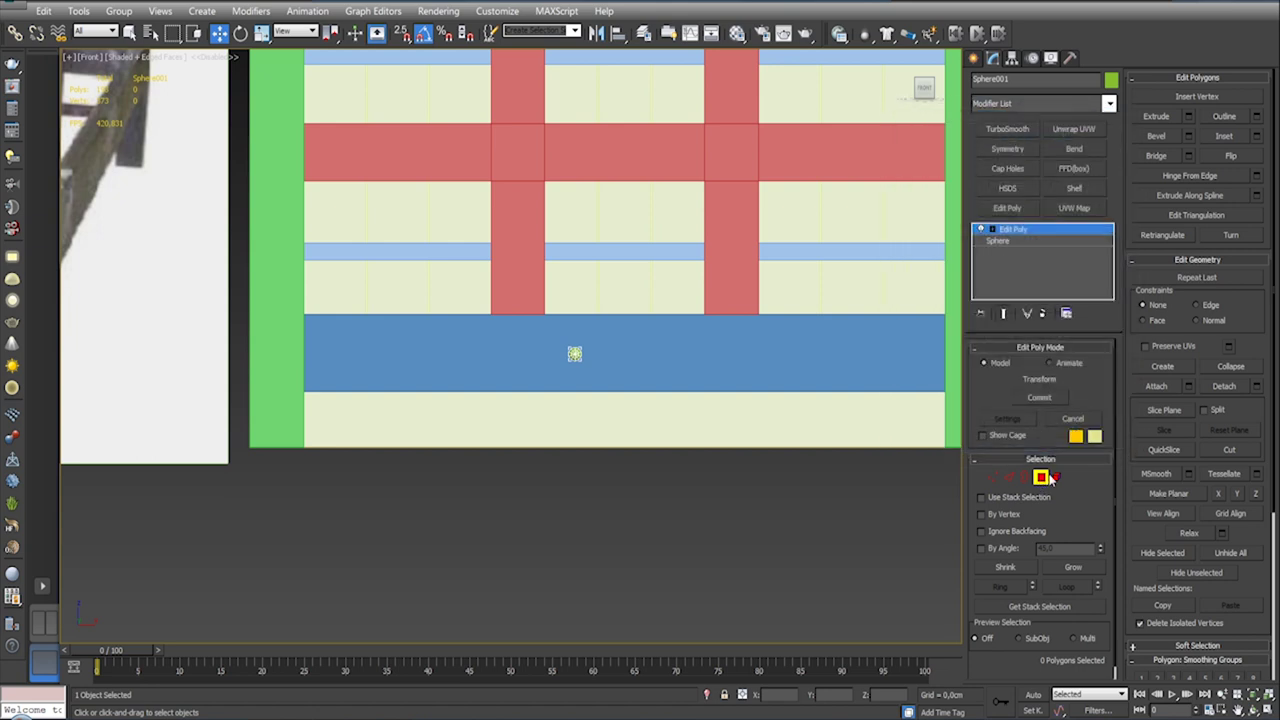
click(1040, 478)
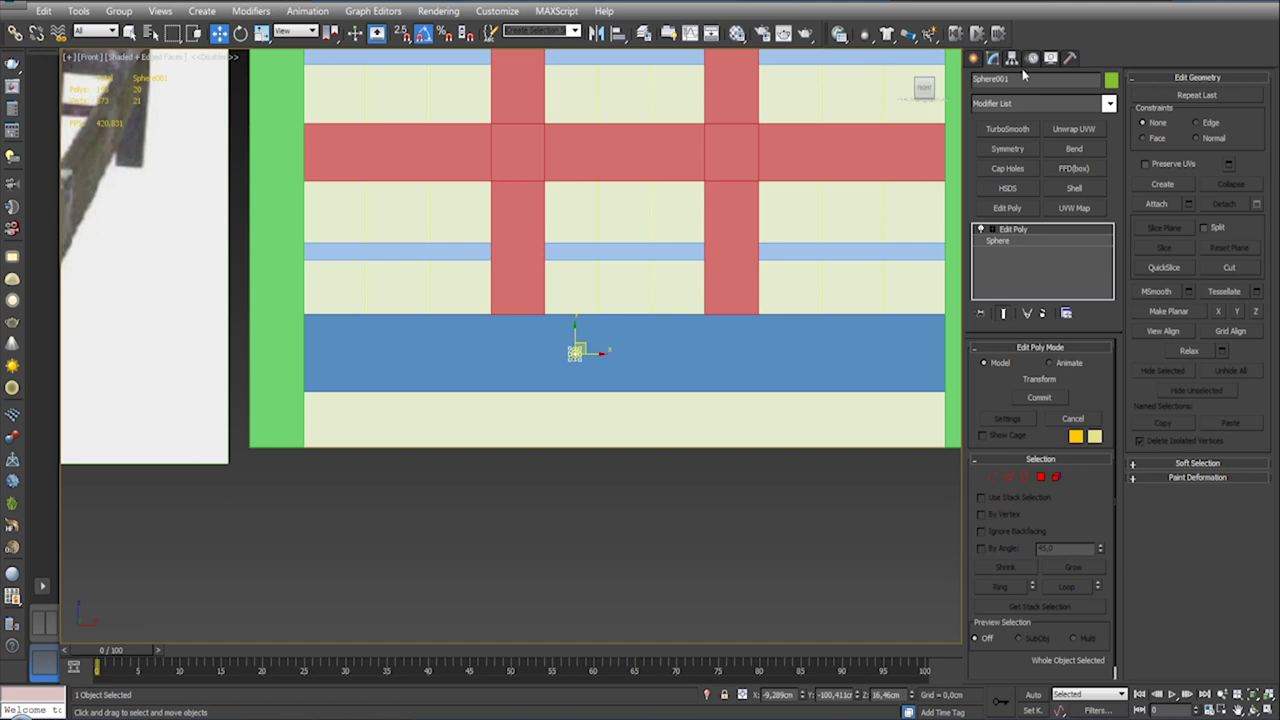
Step: Align Sphere001 to the blue rail on X and Y, center to center
click(617, 33)
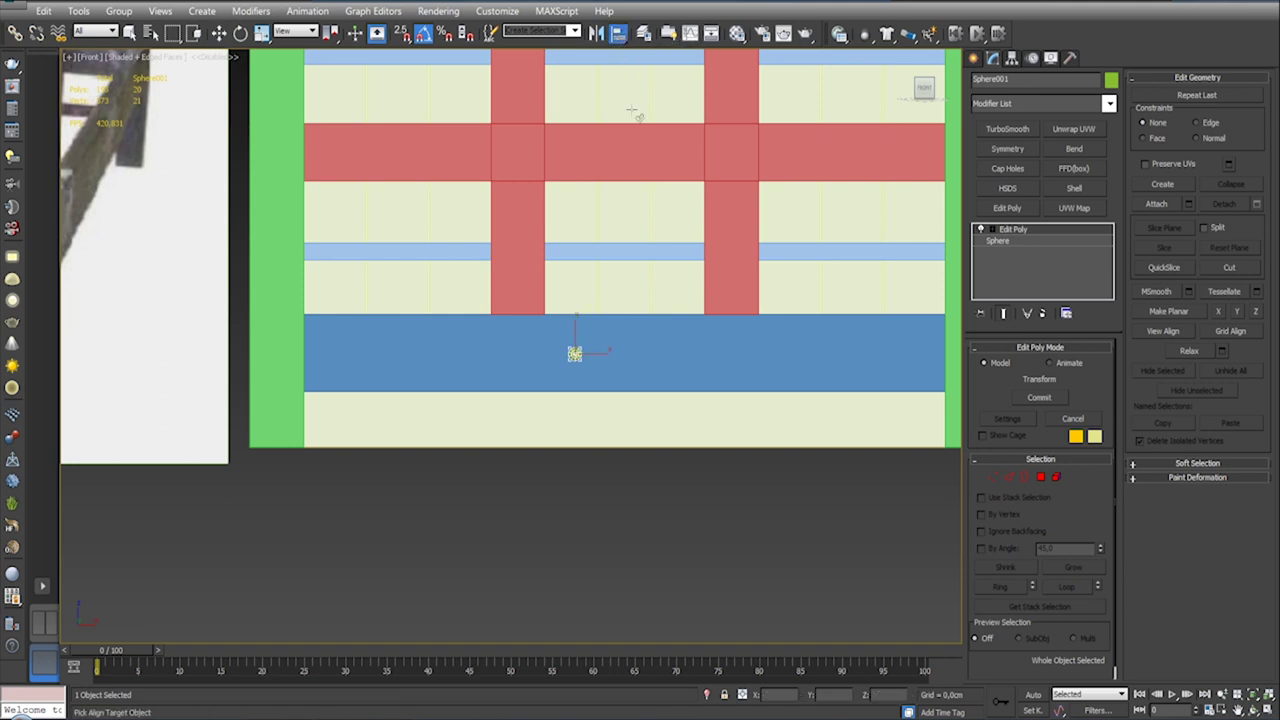
click(636, 355)
click(930, 176)
click(993, 176)
click(936, 237)
click(1040, 236)
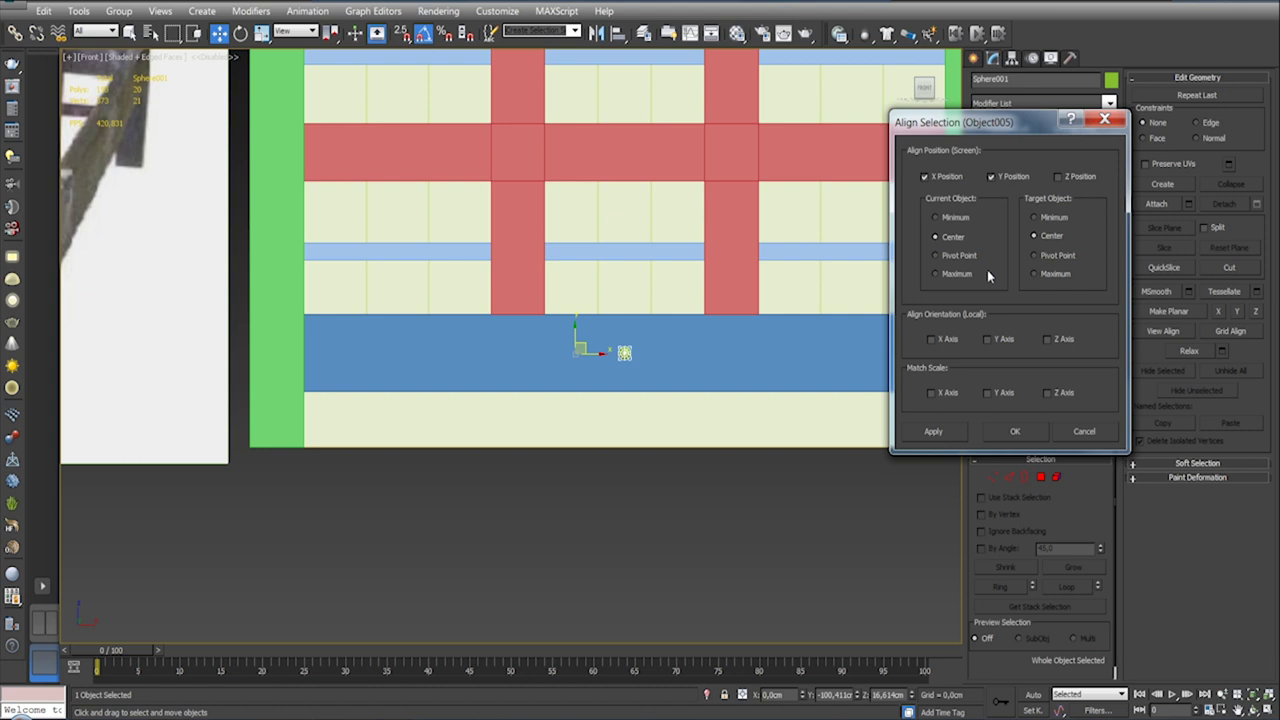
click(1012, 432)
Step: Slide the Plane001 bed reference photo behind the footboard
scroll(738, 360, up, 4)
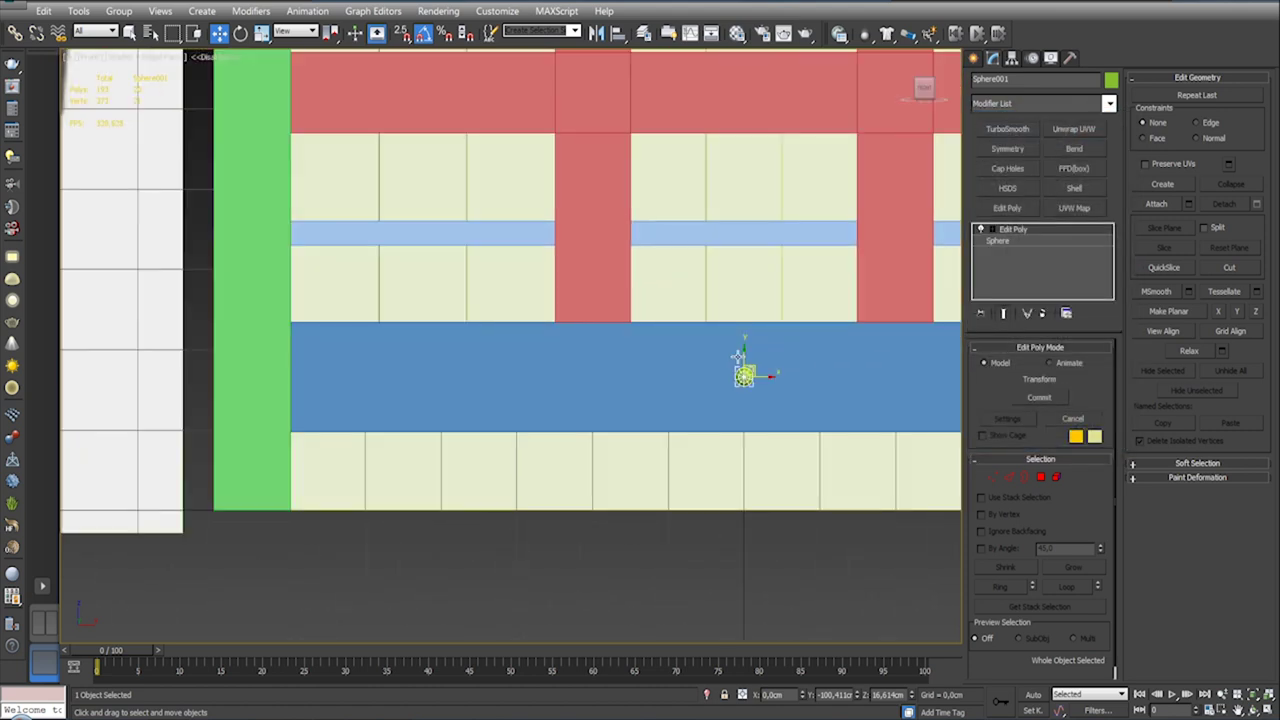
scroll(740, 360, down, 10)
mouse_move(395, 343)
middle_down()
mouse_move(580, 343)
mouse_move(510, 302)
middle_up()
click(620, 320)
drag(428, 250, 762, 276)
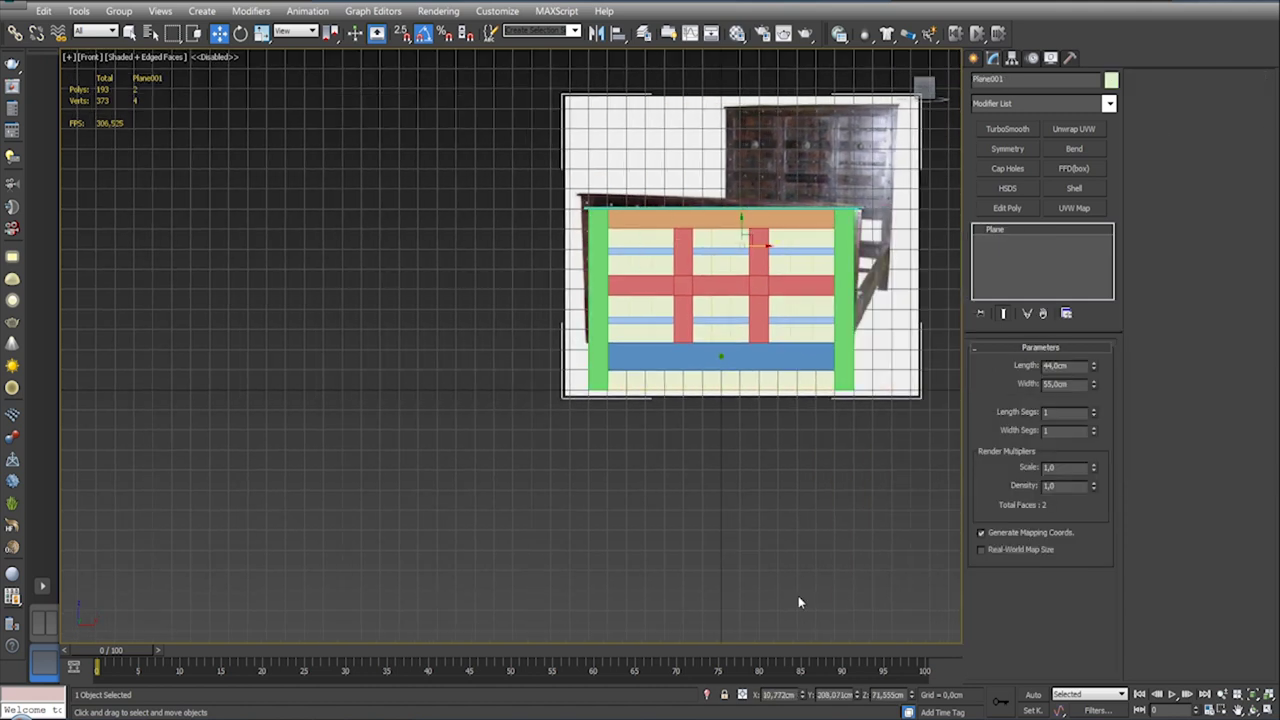
Step: Isolate Plane001 and move the bed photo far left, clear of the footboard
click(708, 694)
middle_drag(703, 474, 835, 388)
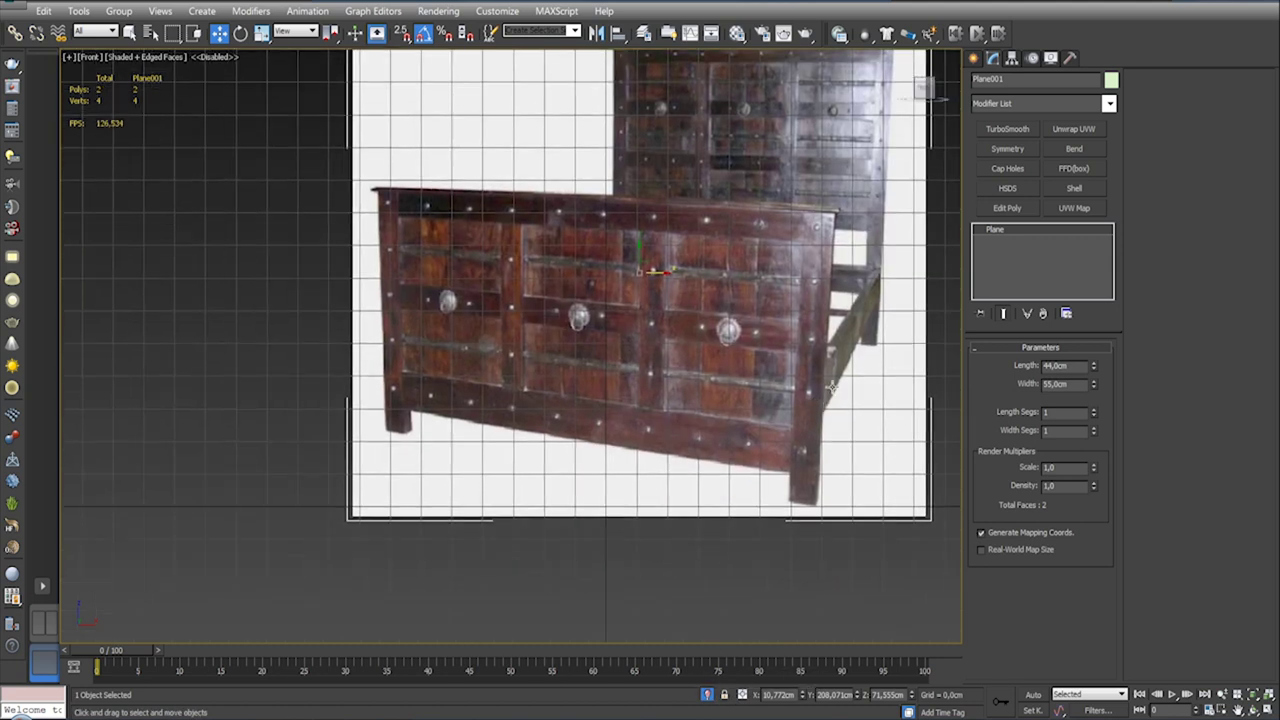
drag(654, 273, 683, 272)
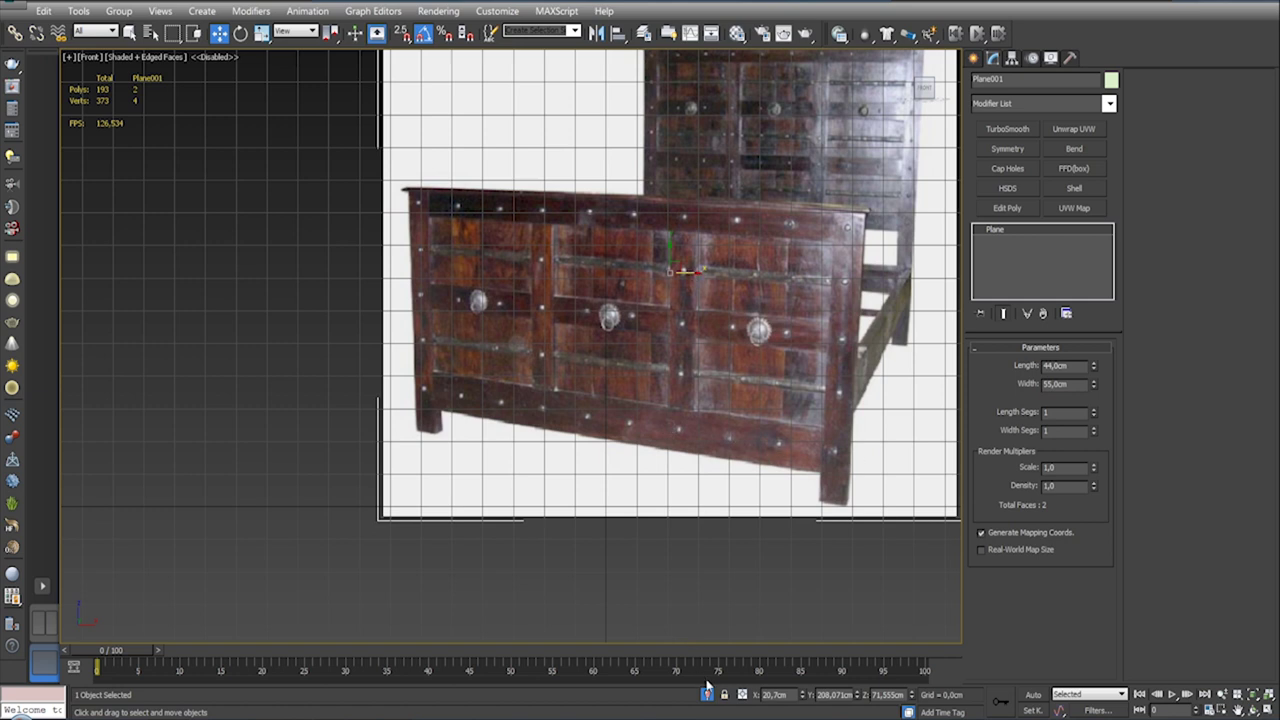
scroll(731, 411, down, 5)
scroll(743, 365, down, 5)
scroll(743, 365, up, 4)
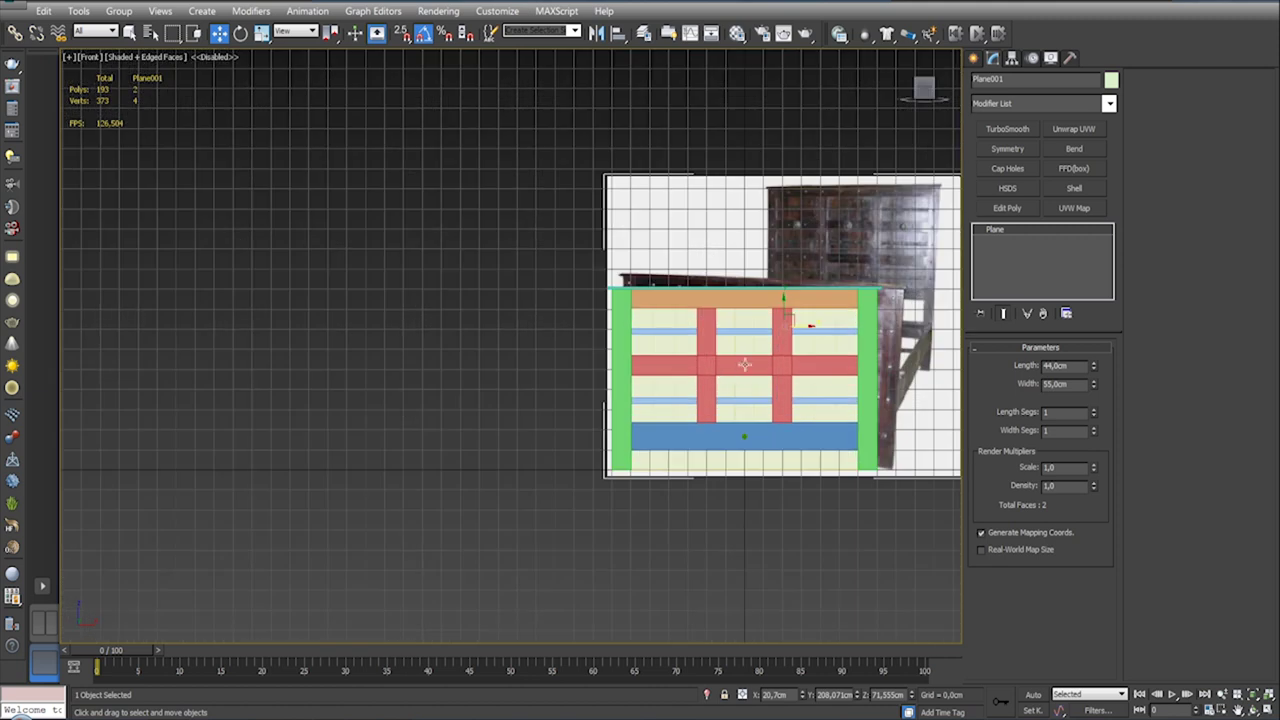
drag(812, 325, 346, 325)
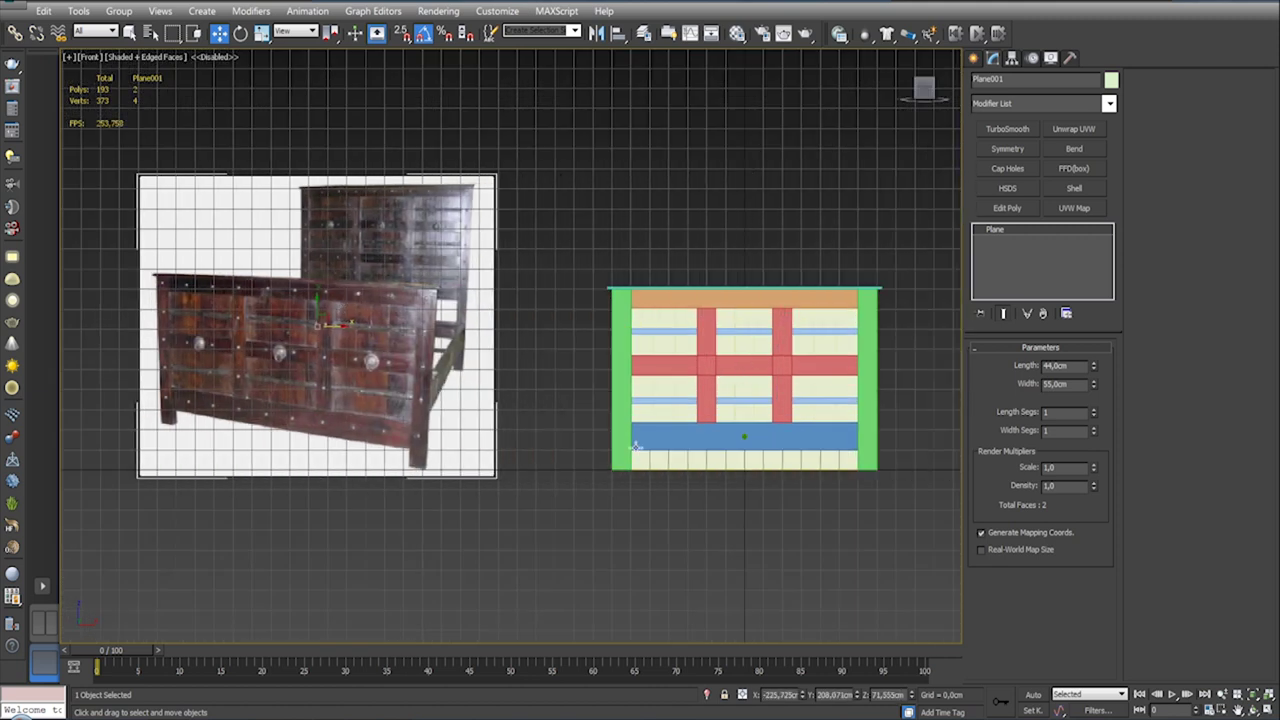
middle_drag(679, 458, 697, 390)
scroll(756, 371, up, 5)
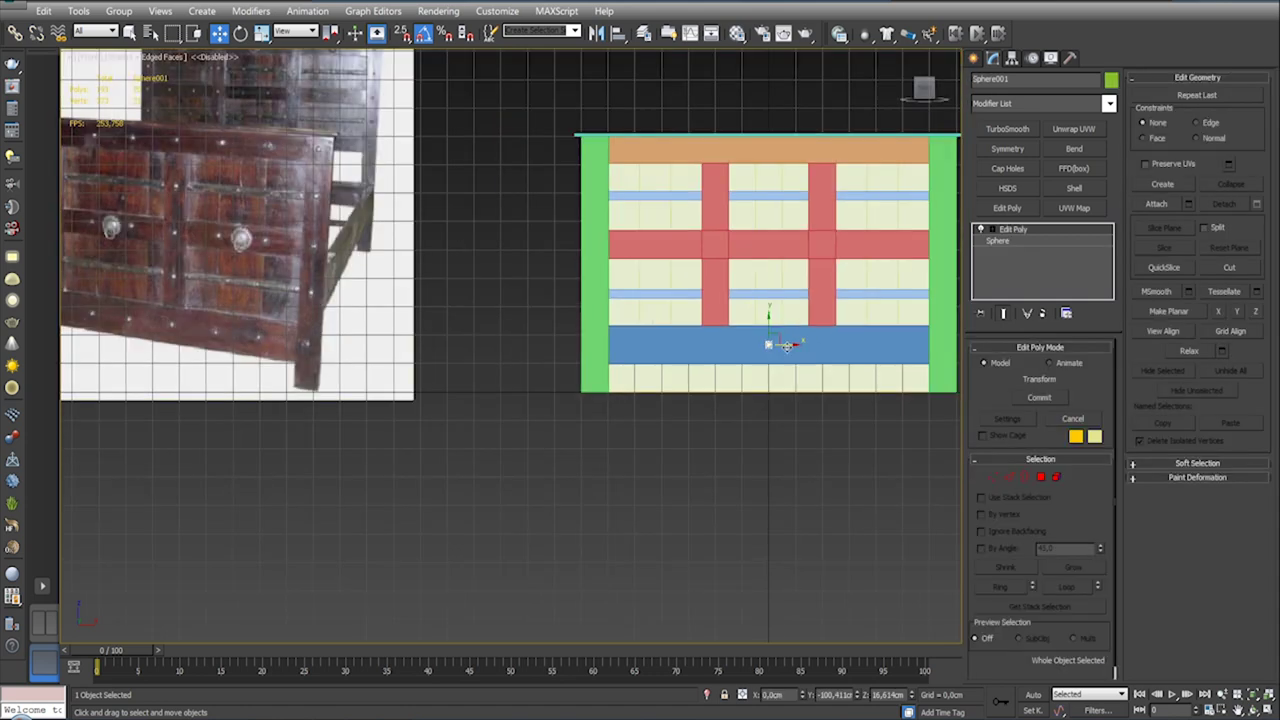
Step: Slide the stud to the blue rail's left end and align it on X only, beside the green post
mouse_move(787, 343)
mouse_down()
mouse_move(600, 344)
mouse_move(612, 344)
mouse_up()
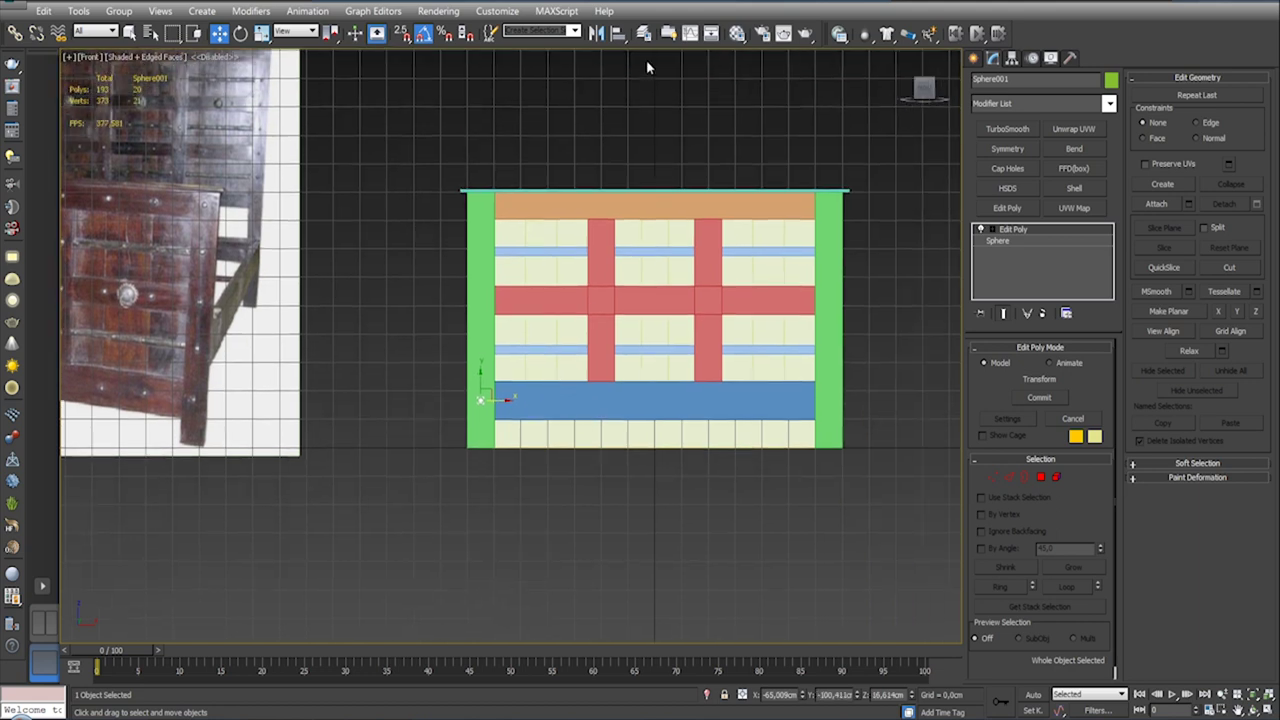
click(617, 33)
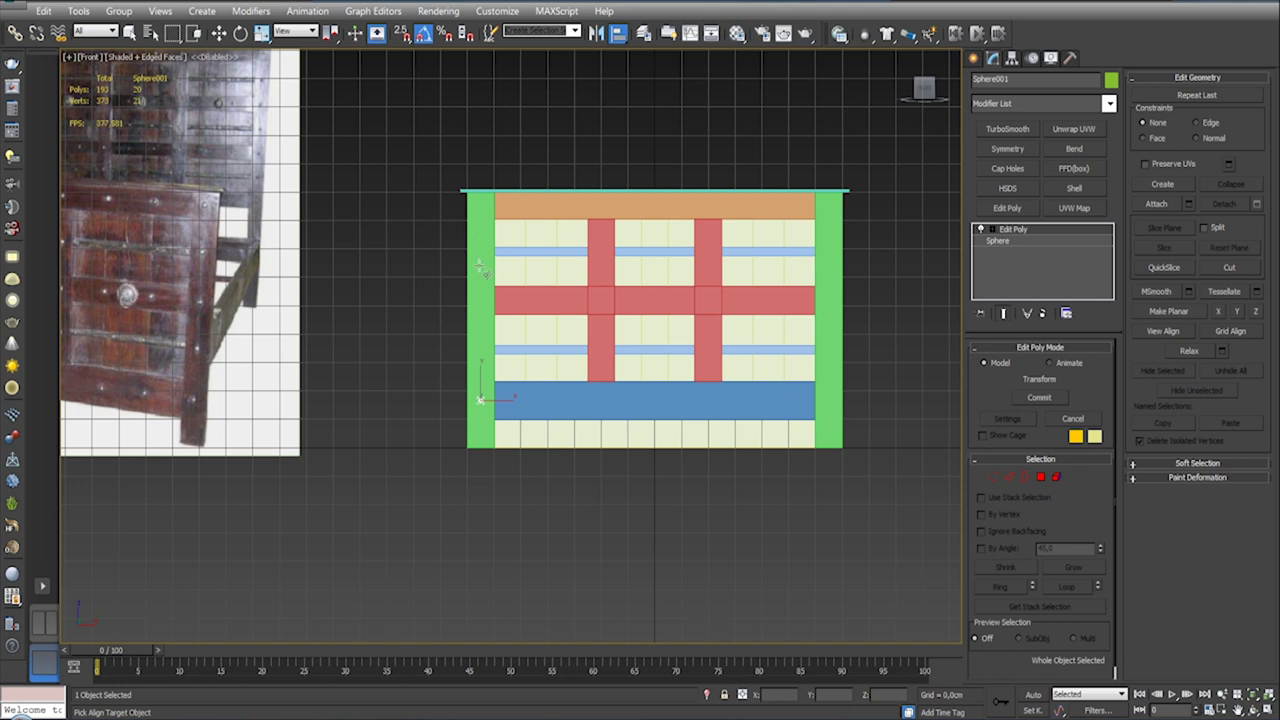
click(481, 268)
click(940, 178)
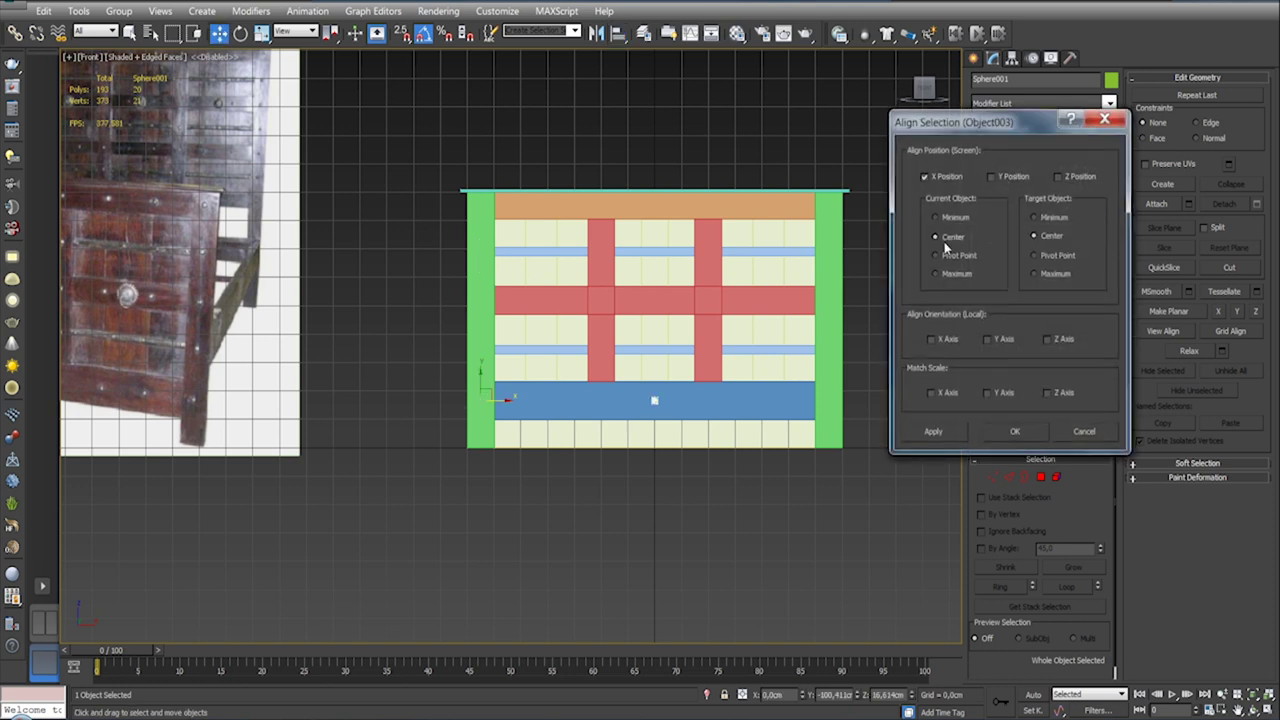
click(1098, 431)
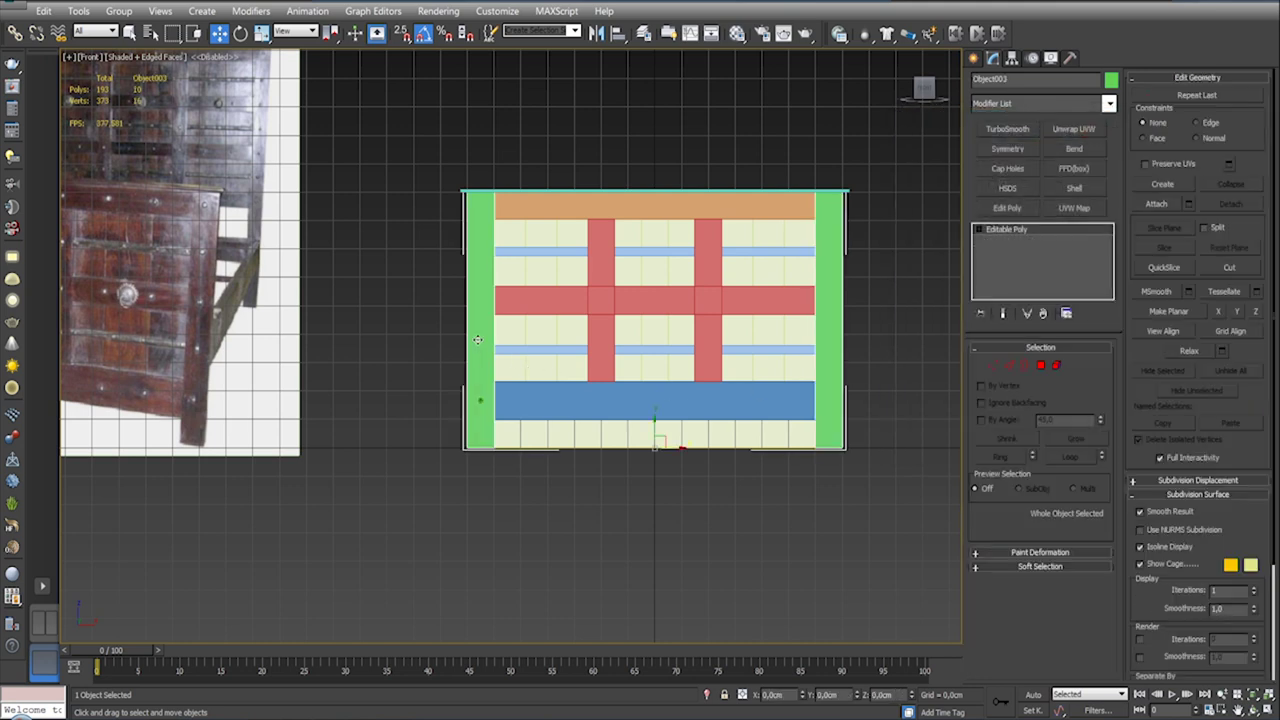
mouse_move(612, 419)
middle_down()
mouse_move(724, 383)
mouse_move(673, 424)
middle_up()
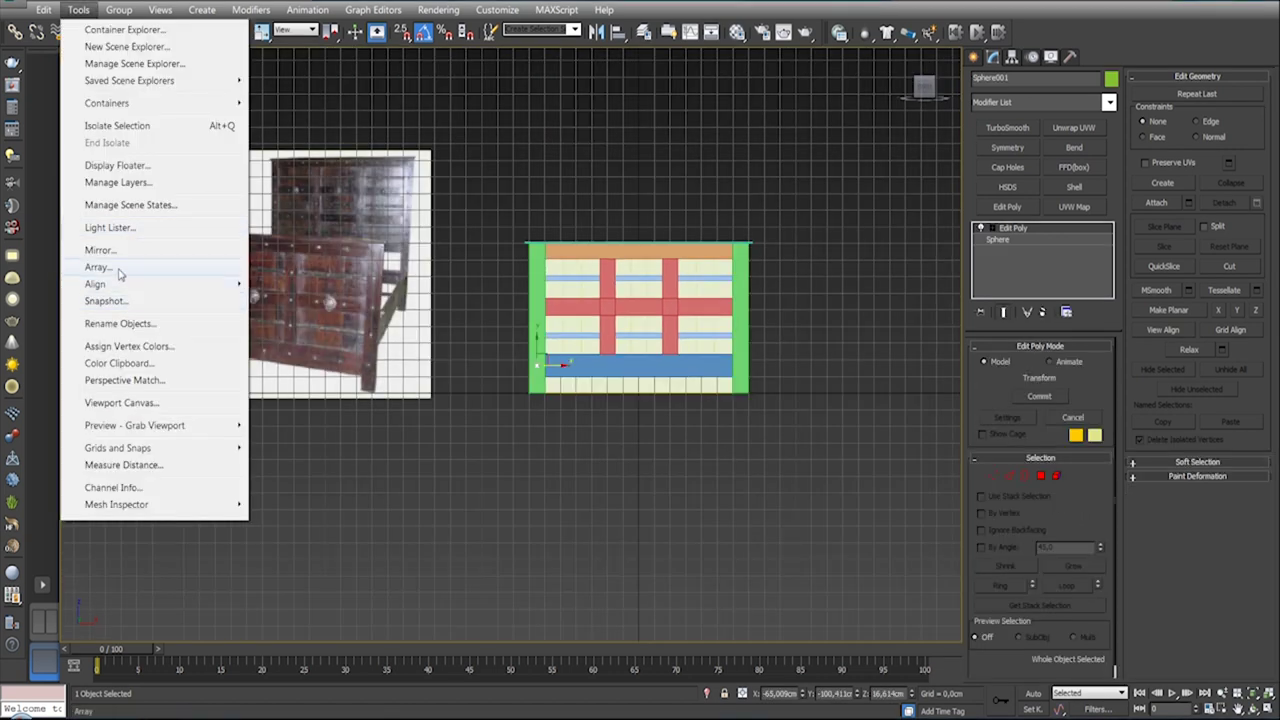
Step: Array the stud as 10 instances with a total X move of 141 cm along the blue rail
click(120, 267)
drag(607, 212, 589, 527)
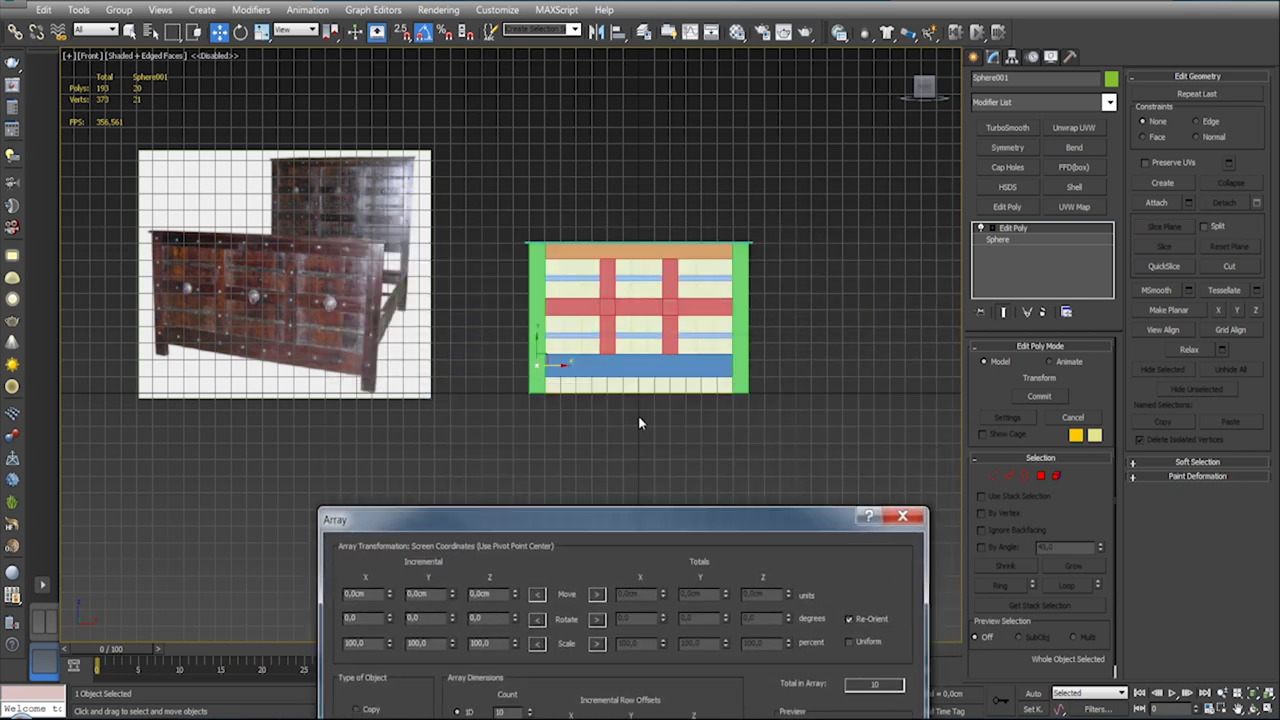
middle_drag(638, 415, 561, 261)
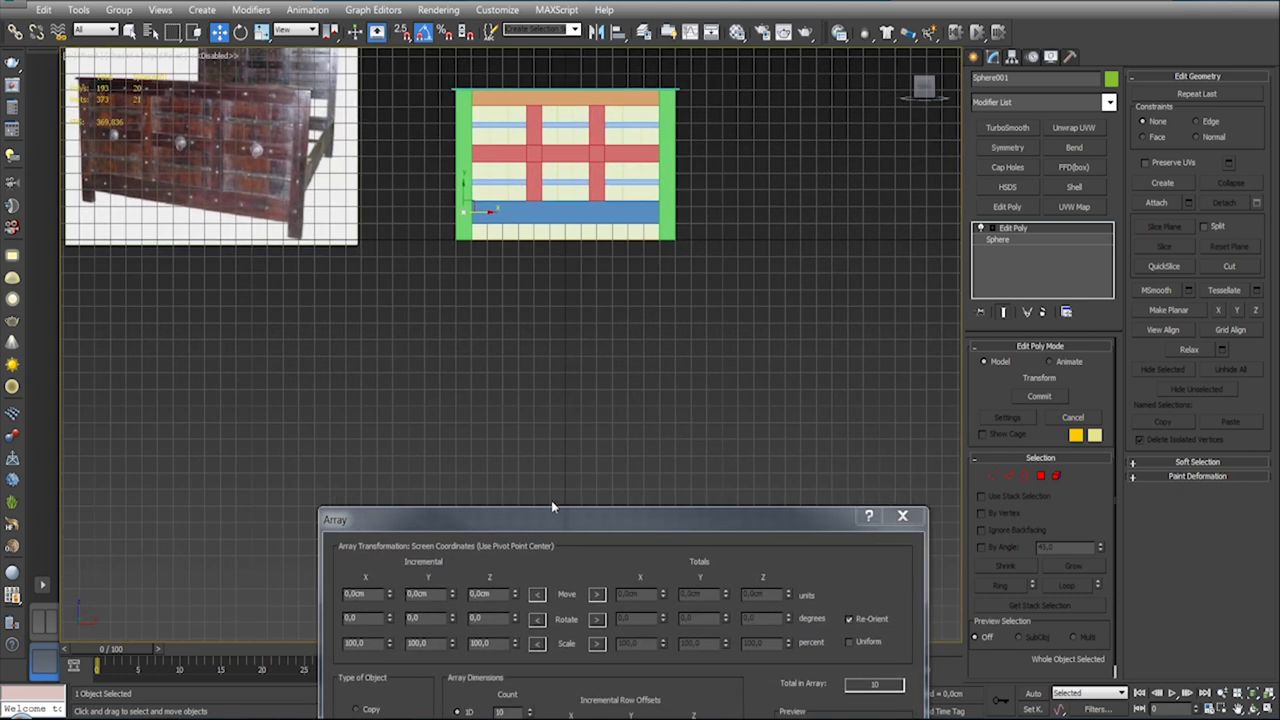
drag(551, 510, 438, 307)
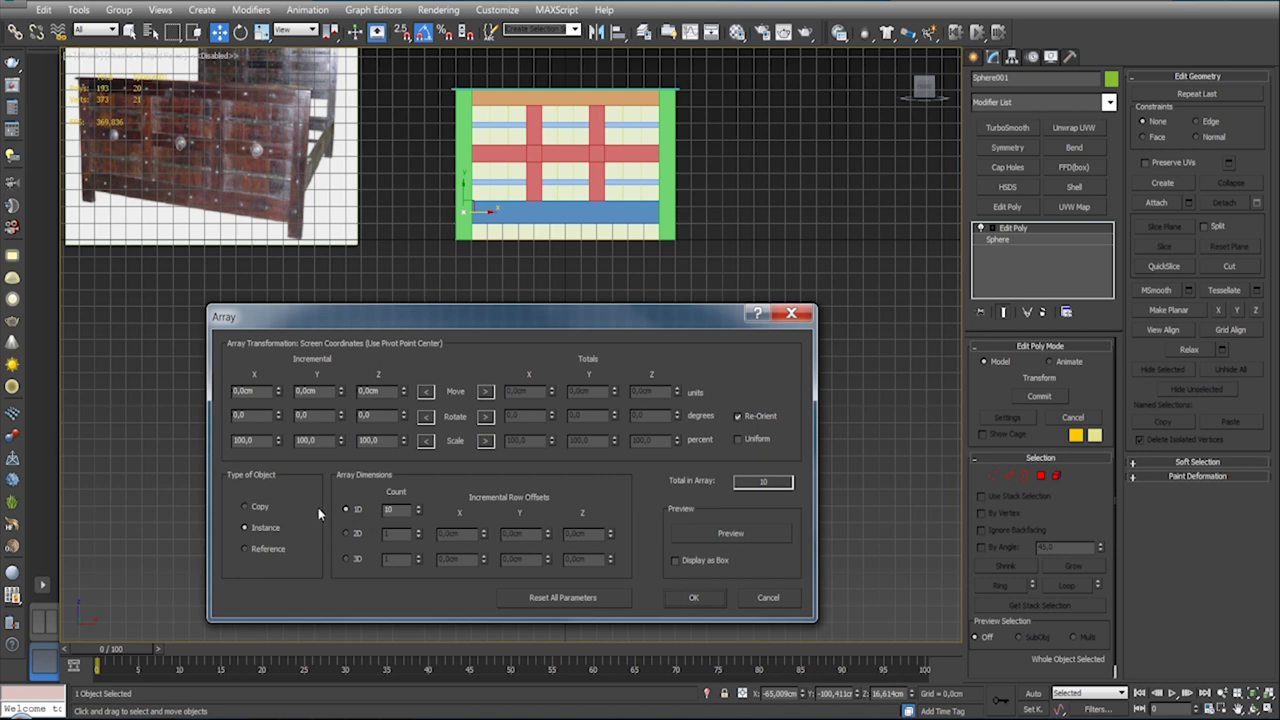
click(486, 392)
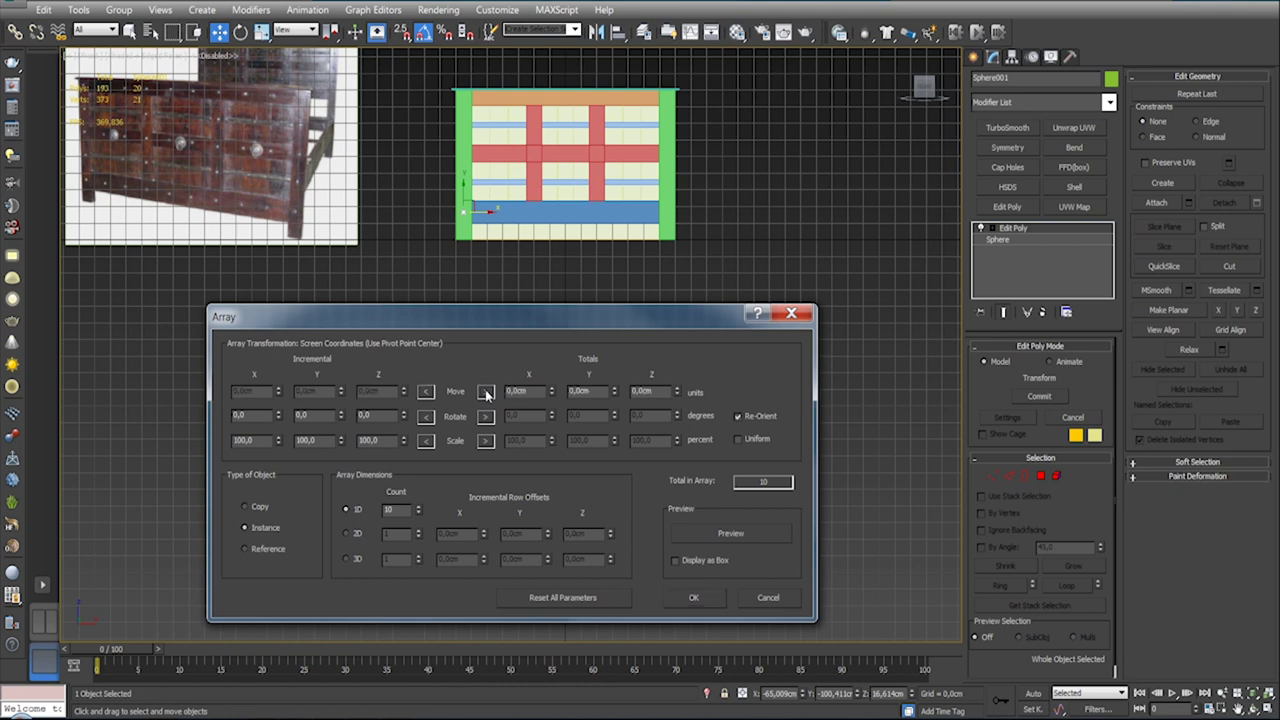
click(752, 533)
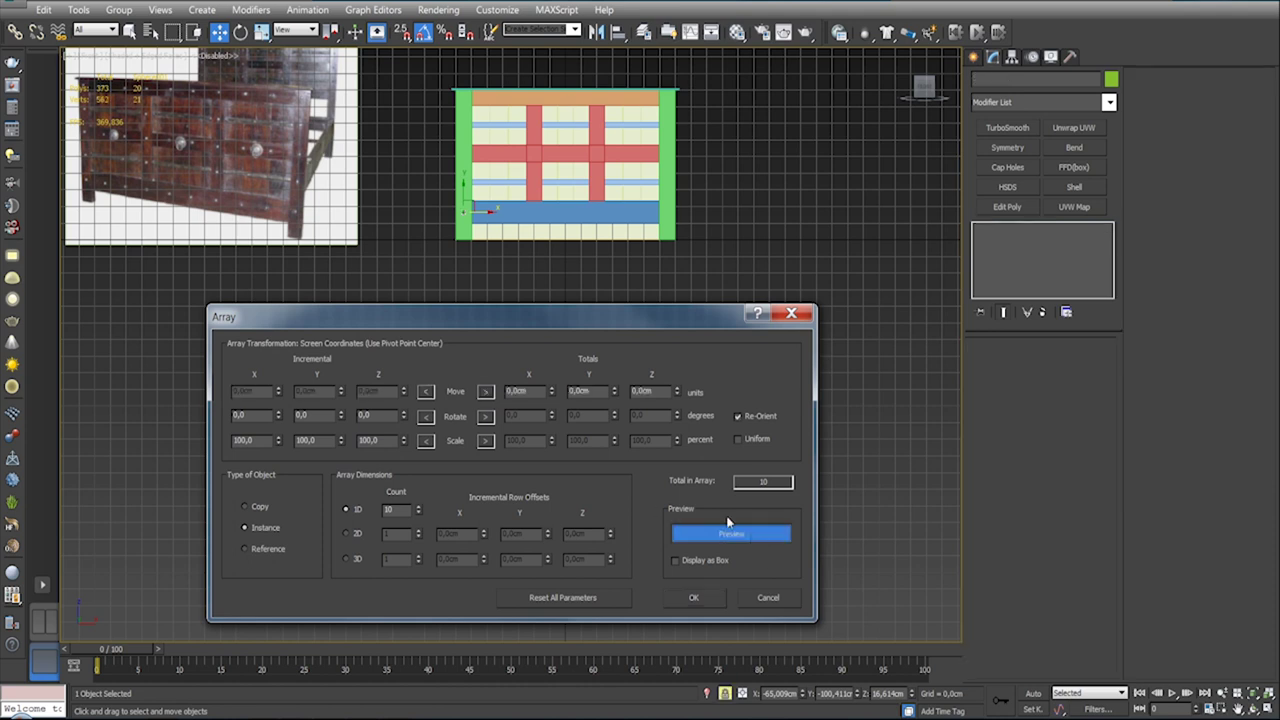
drag(551, 391, 547, 283)
double_click(541, 391)
text(1)
key(Return)
click(551, 389)
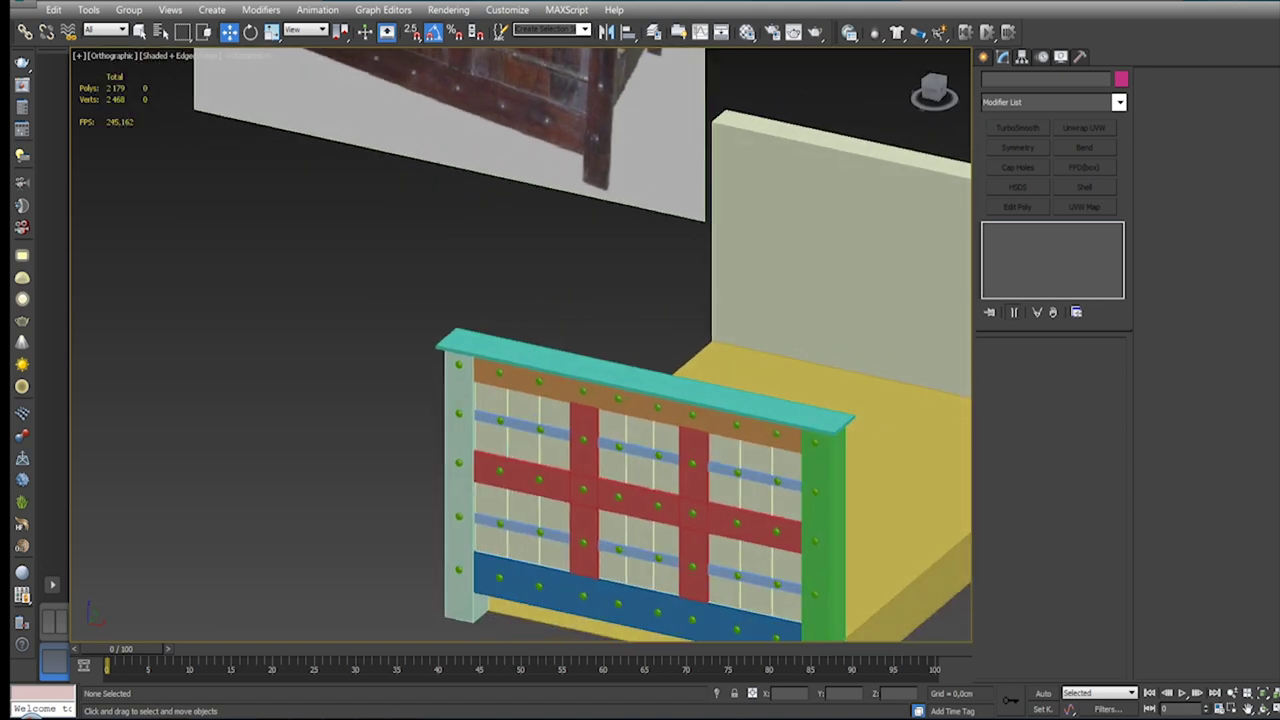
scroll(523, 237, down, 3)
scroll(523, 237, down, 3)
scroll(597, 317, up, 8)
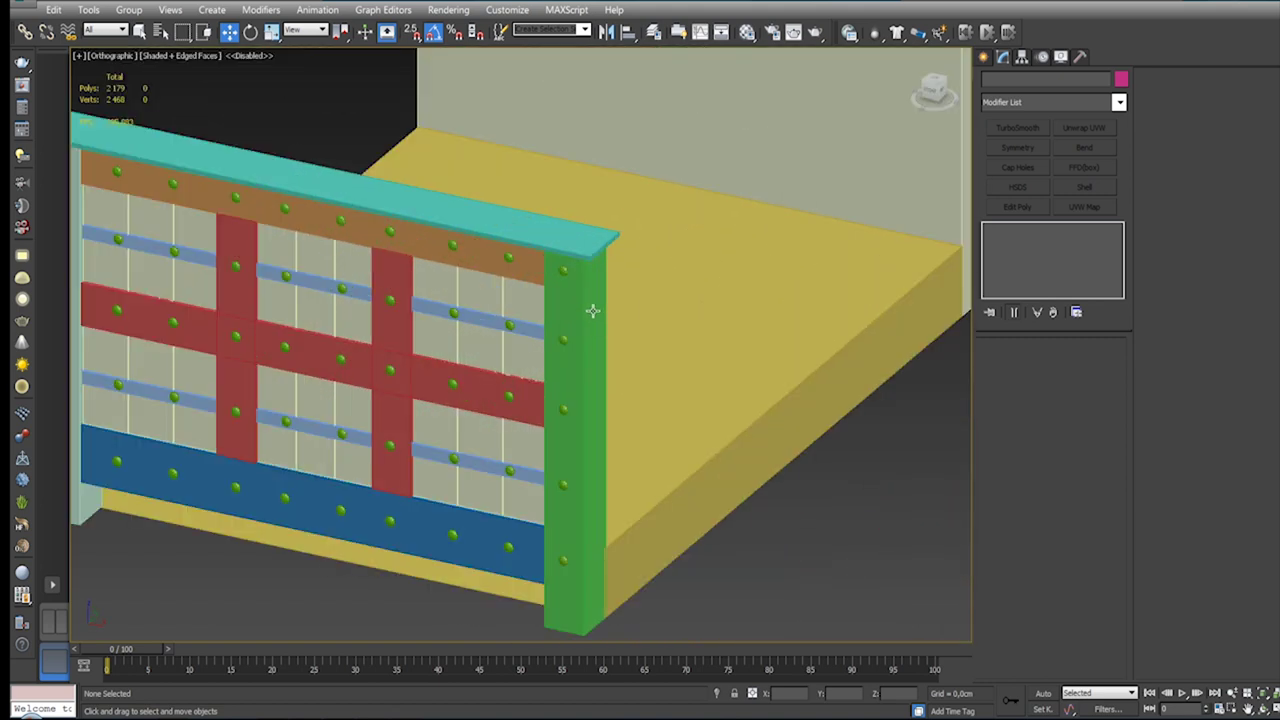
scroll(593, 311, up, 5)
scroll(552, 284, down, 4)
key(f)
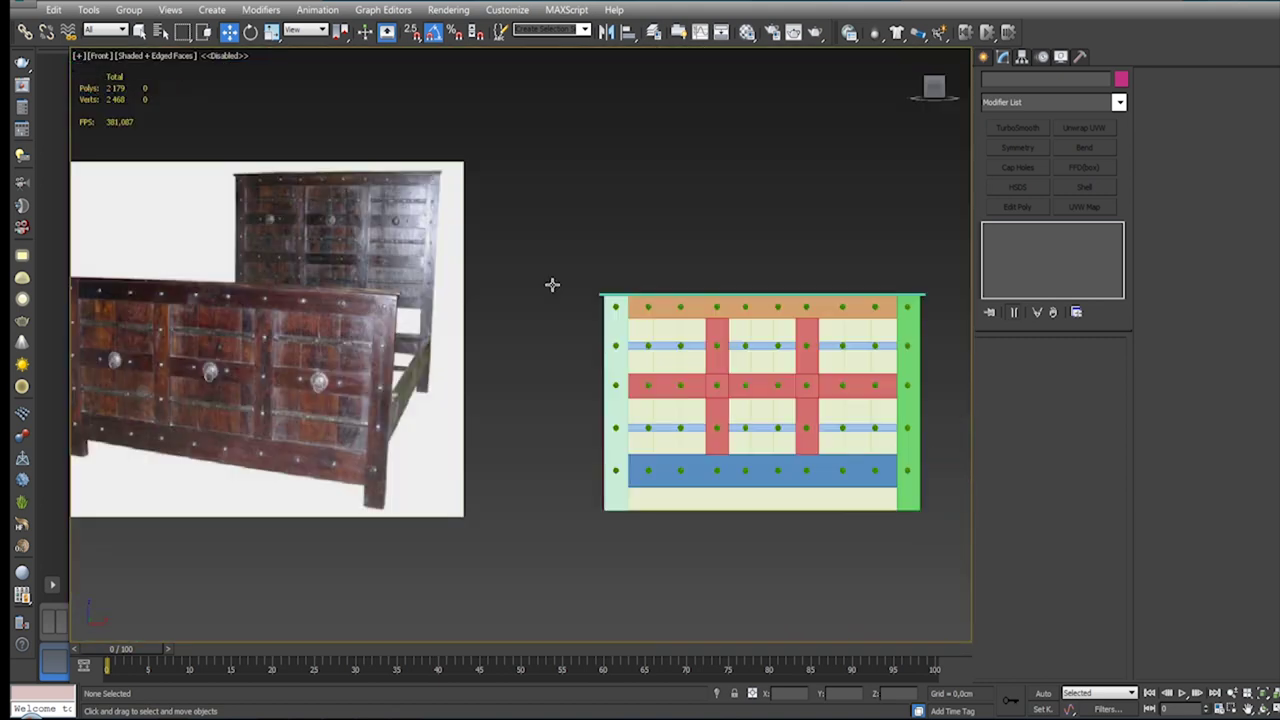
scroll(552, 284, down, 1)
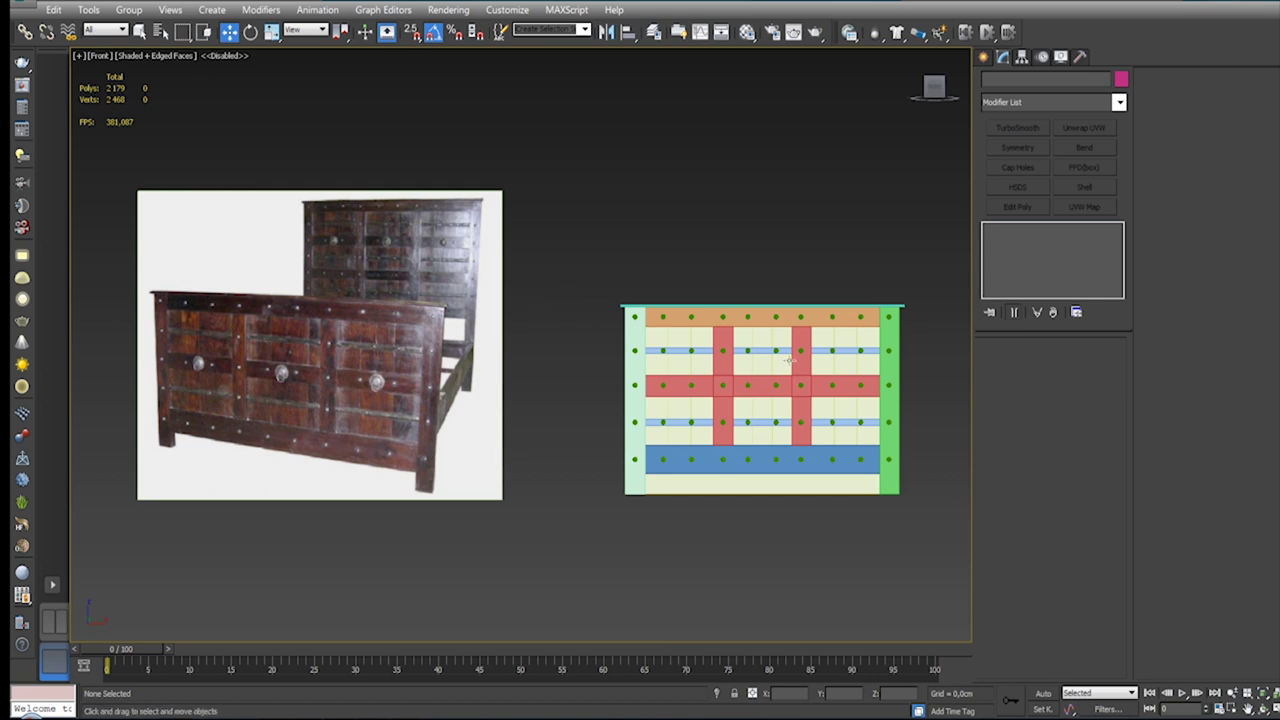
mouse_move(583, 311)
alt+middle_down()
mouse_move(640, 330)
mouse_move(564, 303)
alt+middle_up()
scroll(564, 303, up, 4)
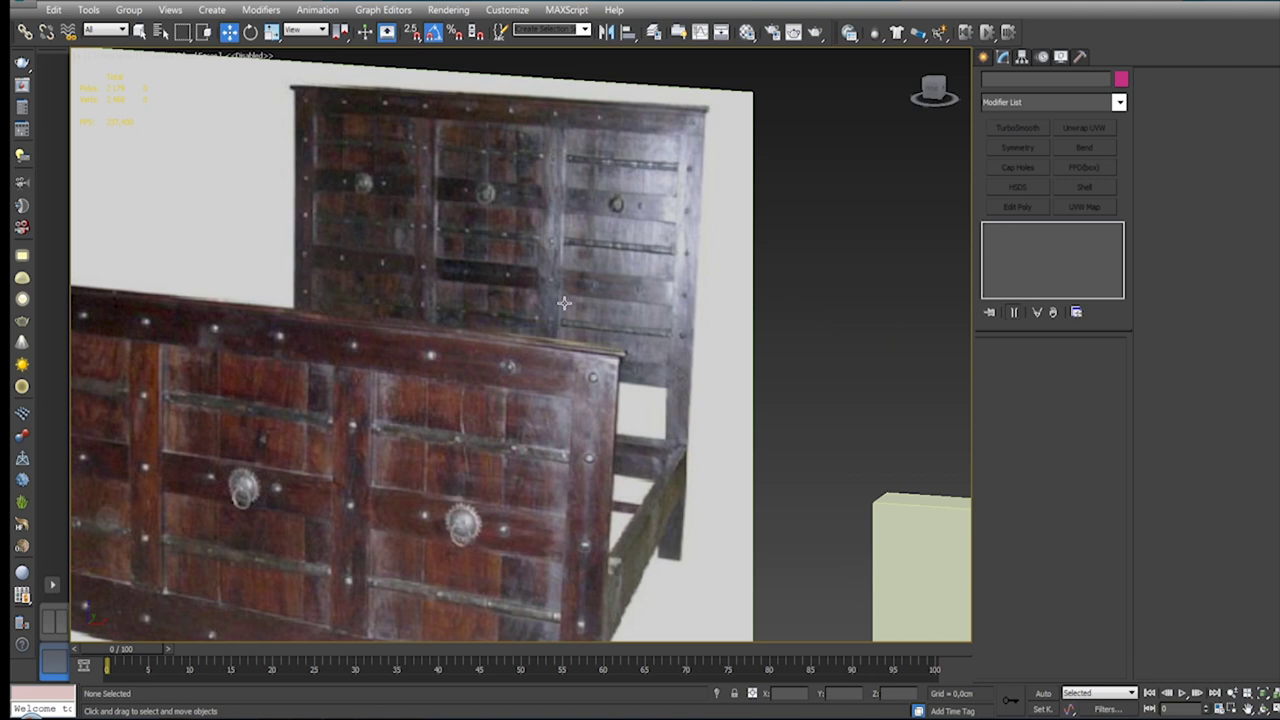
scroll(536, 249, up, 3)
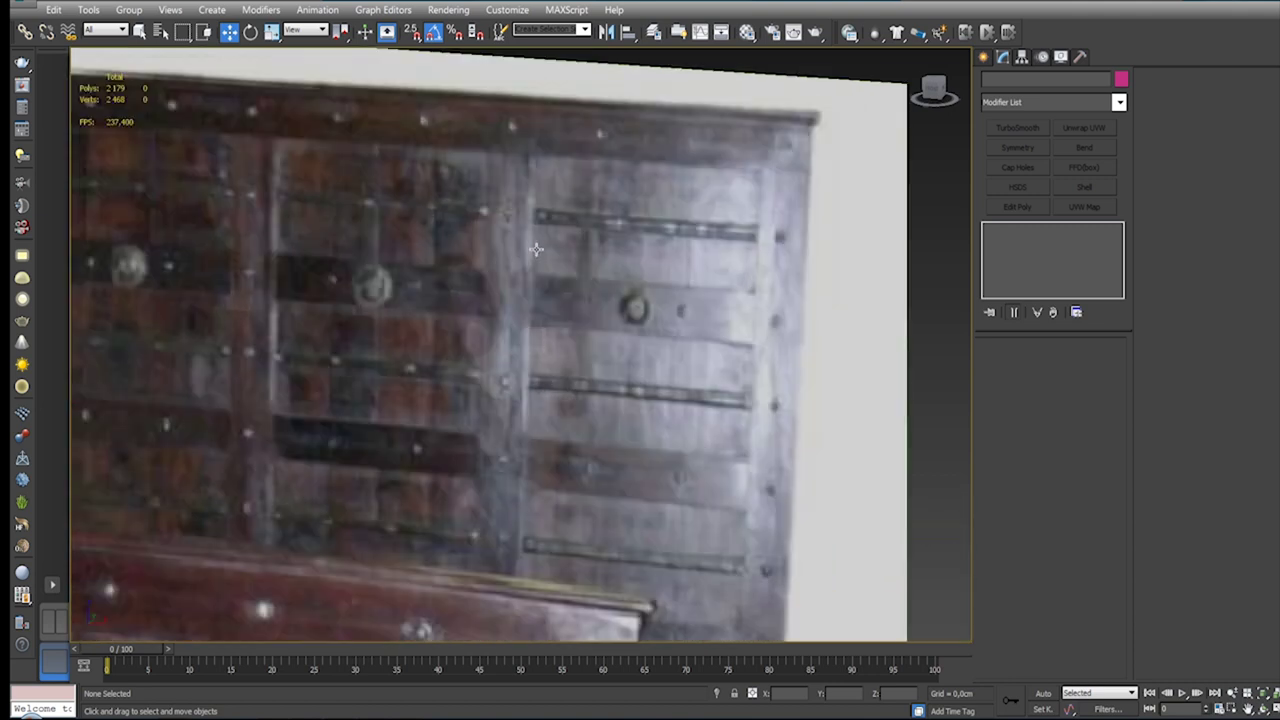
scroll(536, 249, down, 4)
scroll(536, 249, down, 2)
scroll(536, 249, down, 2)
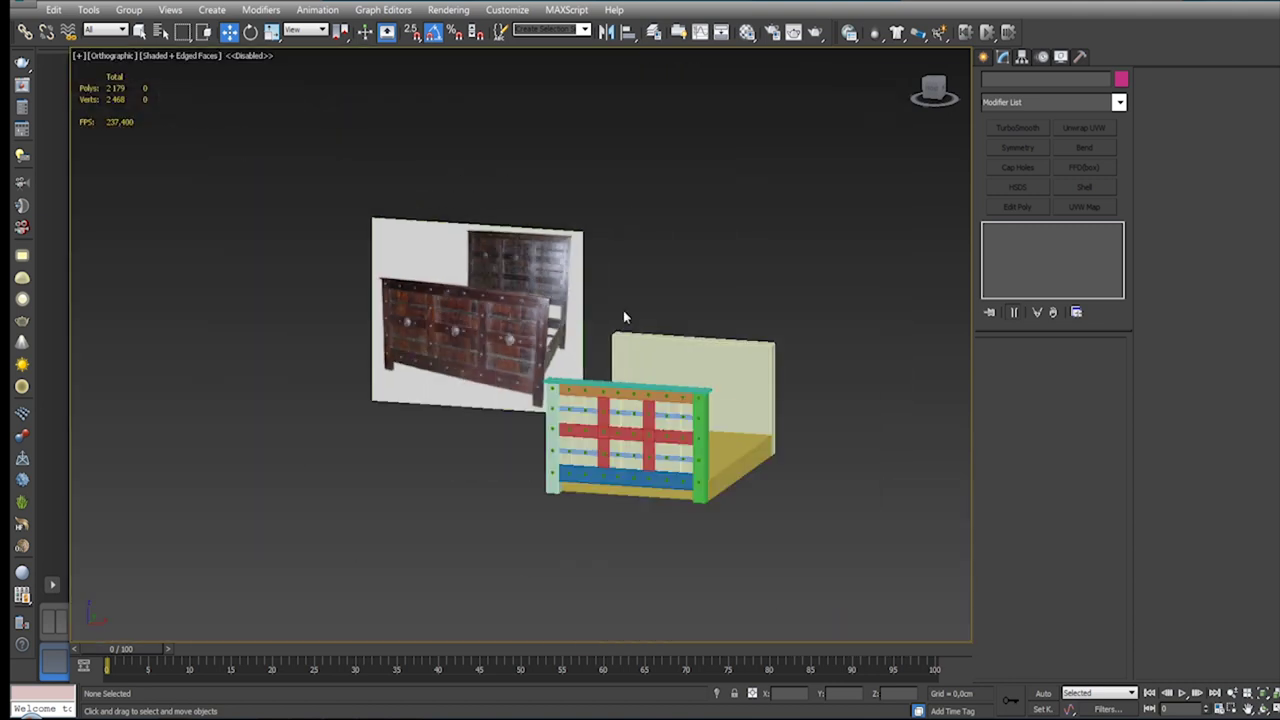
alt+middle_drag(771, 372, 526, 376)
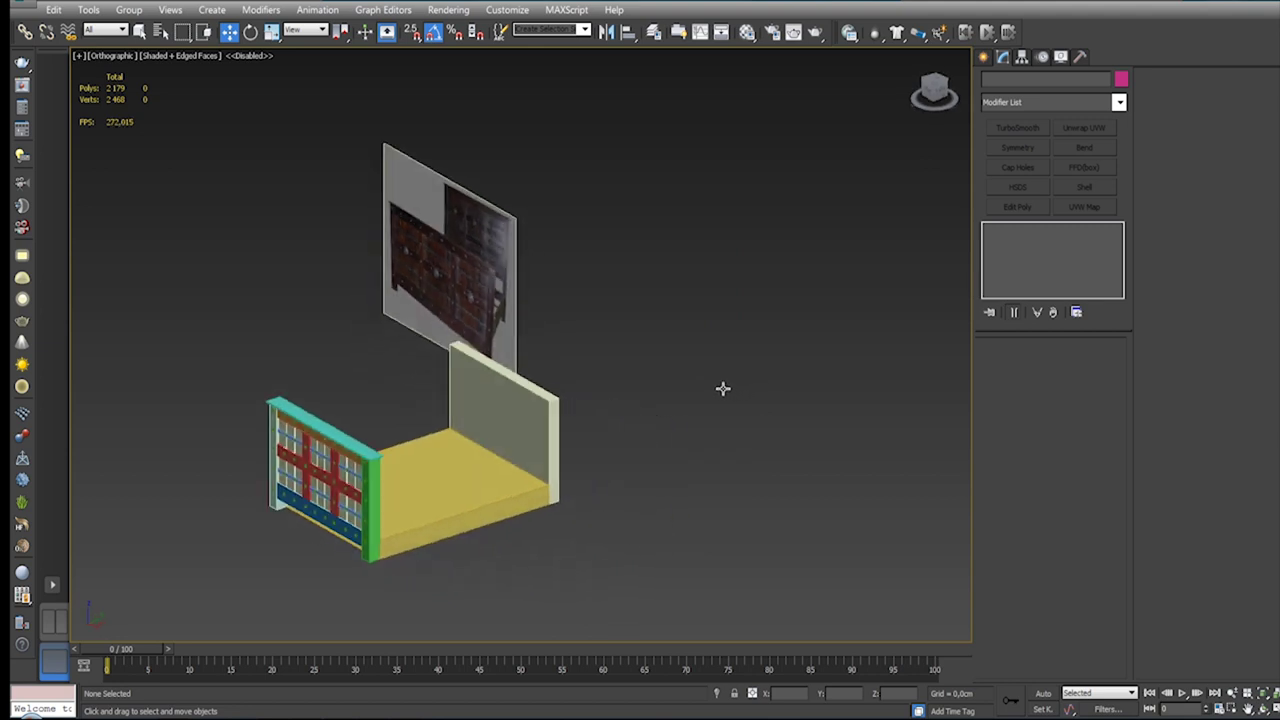
Step: Switch to the Left view framed on the yellow bed base
click(526, 376)
middle_drag(594, 408, 748, 428)
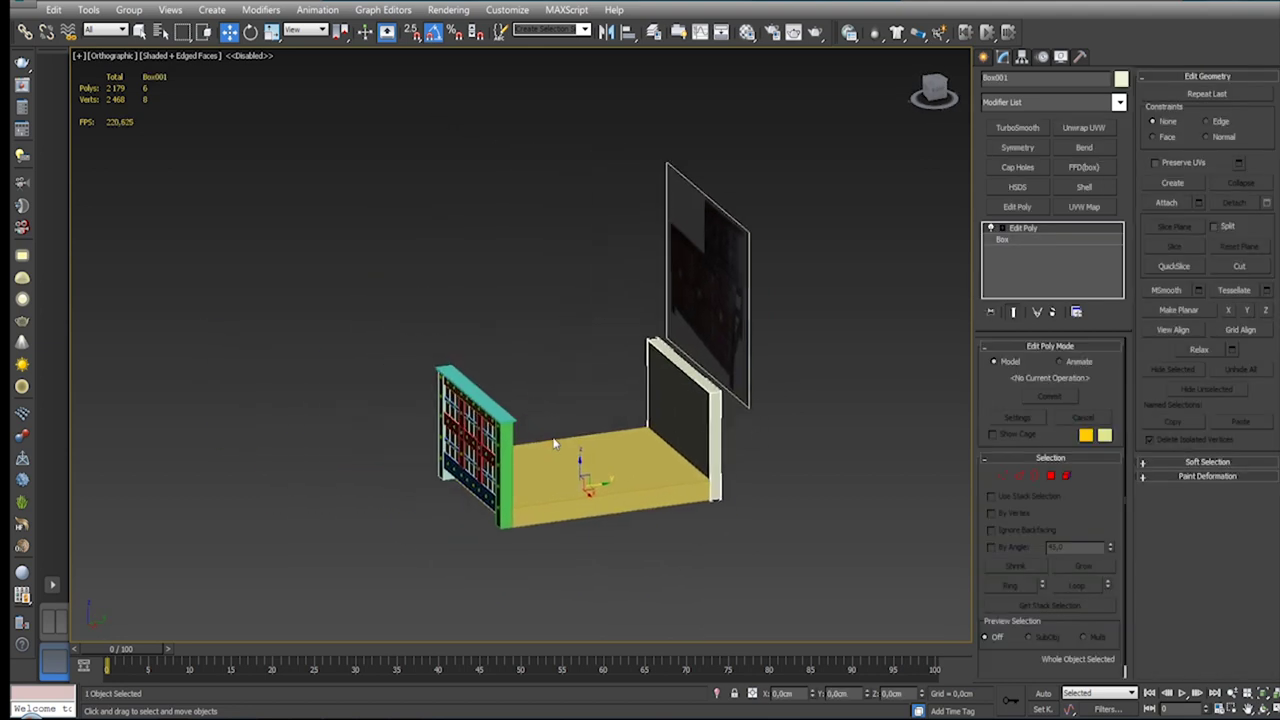
key(l)
key(z)
scroll(599, 383, up, 5)
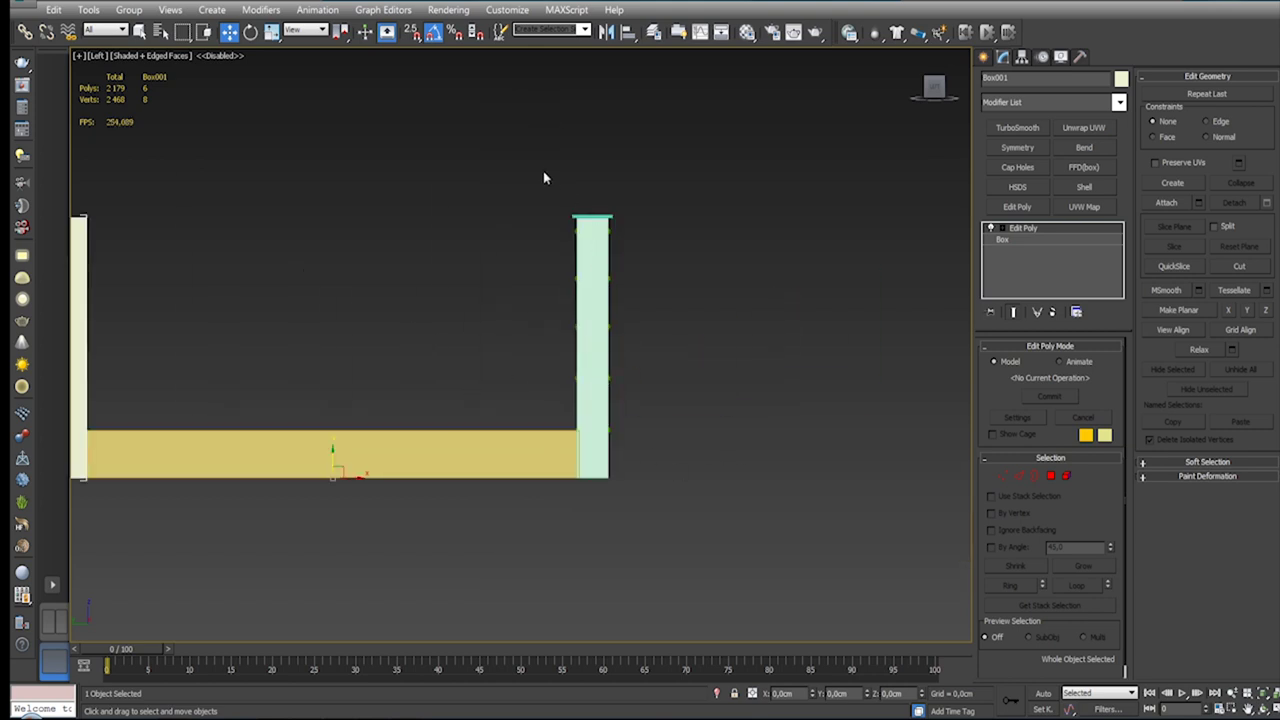
Step: Window-select the footboard pieces, excluding the base, and group them as Group003
drag(545, 168, 708, 512)
alt+click(570, 468)
scroll(592, 490, up, 5)
scroll(605, 455, down, 4)
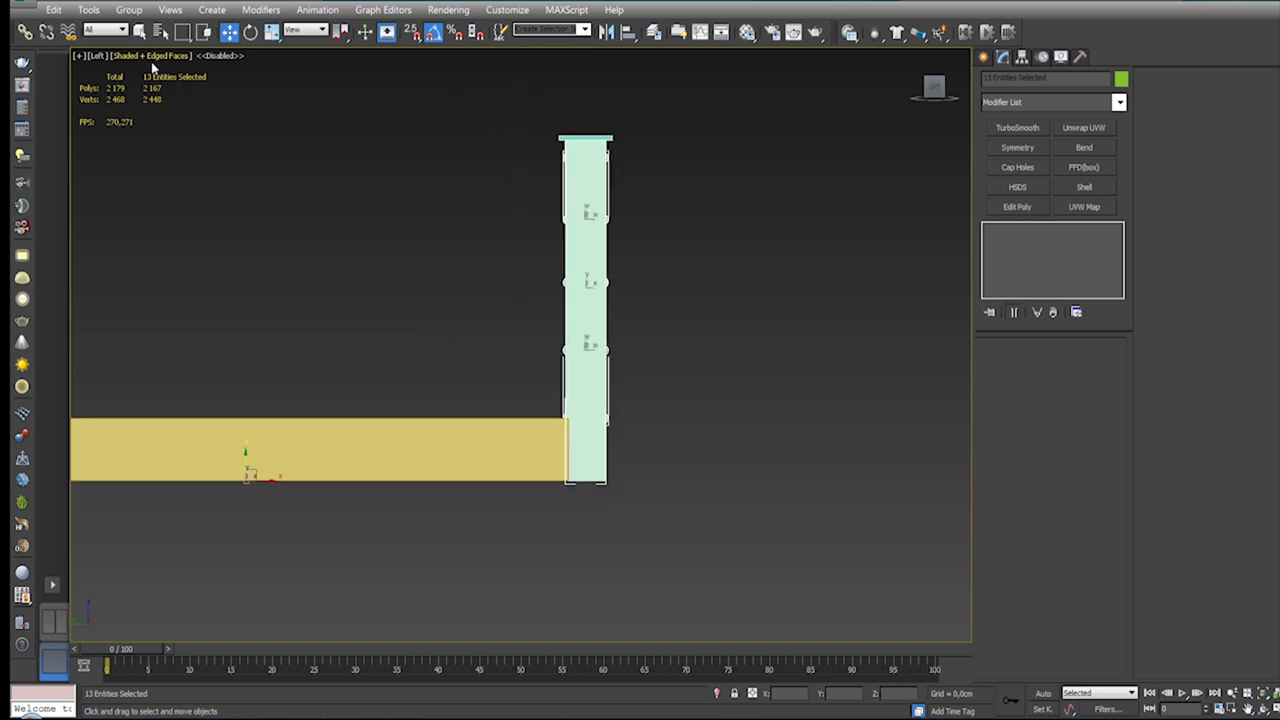
click(129, 10)
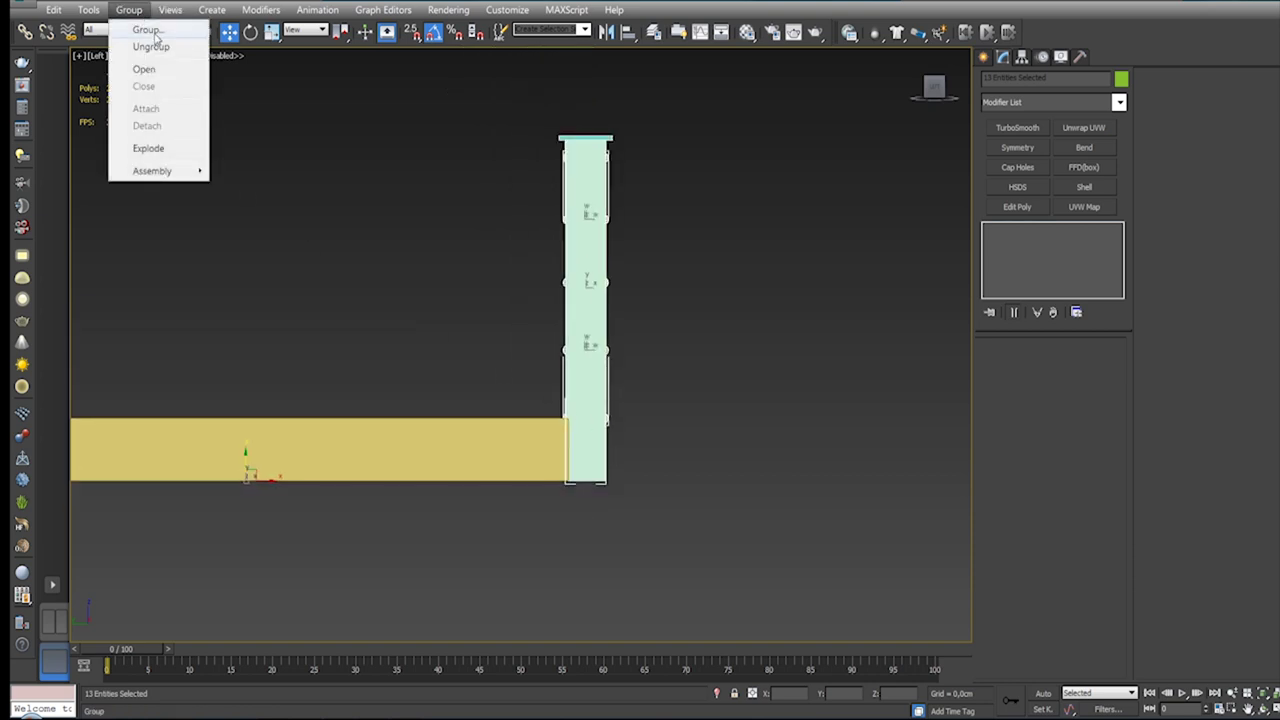
click(155, 37)
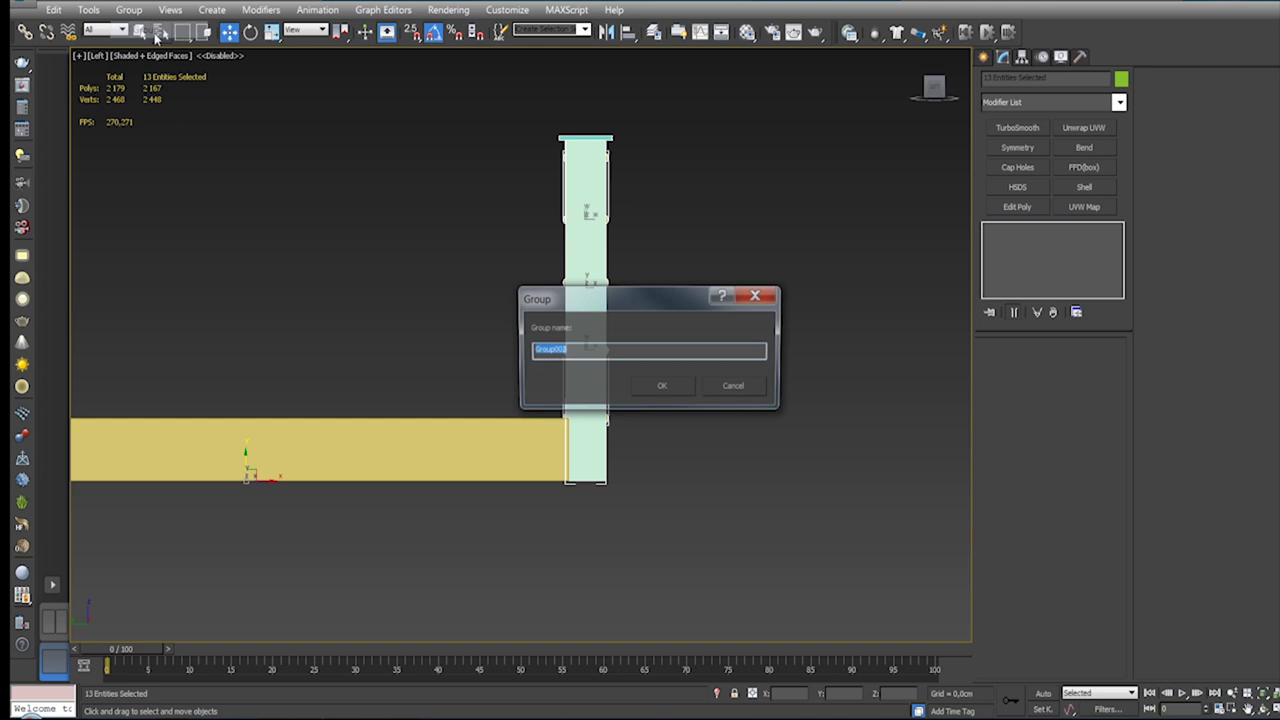
click(668, 386)
mouse_move(667, 383)
middle_down()
mouse_move(786, 357)
mouse_move(880, 360)
middle_up()
drag(836, 282, 720, 281)
key(ctrl+z)
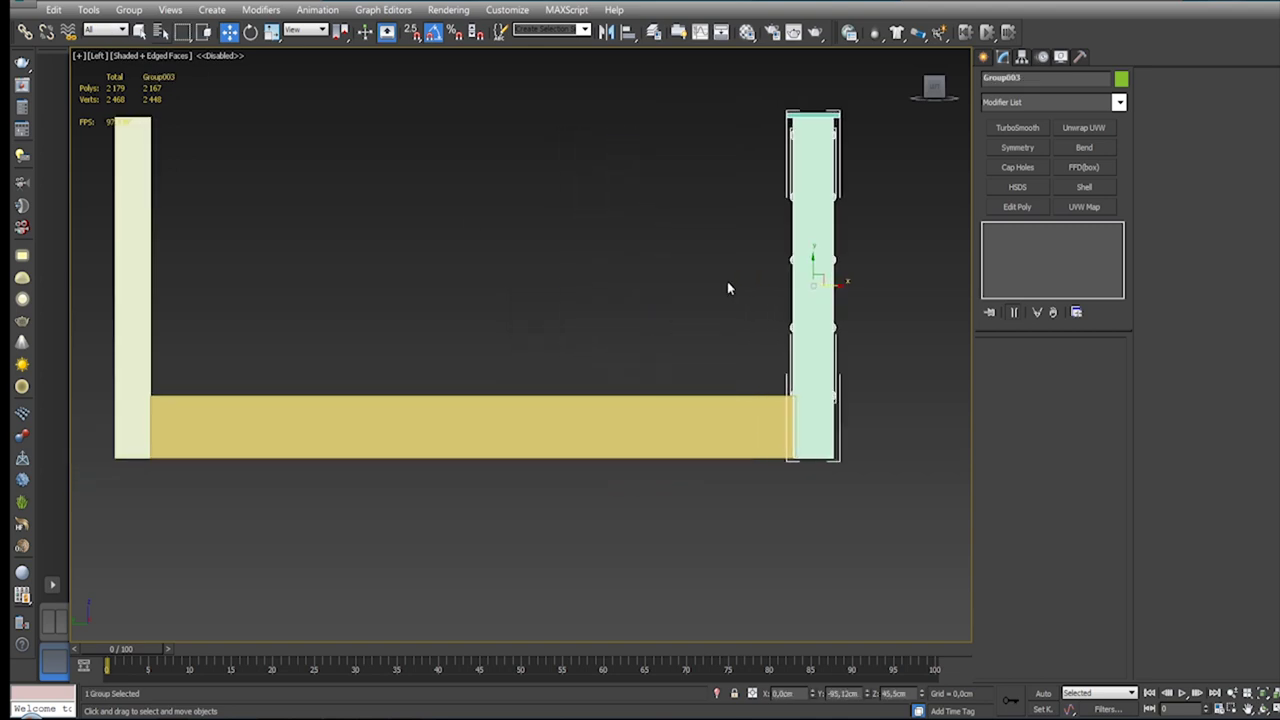
Step: Clone the footboard group as an independent copy, Group004, and move it left over the bed
right_click(809, 300)
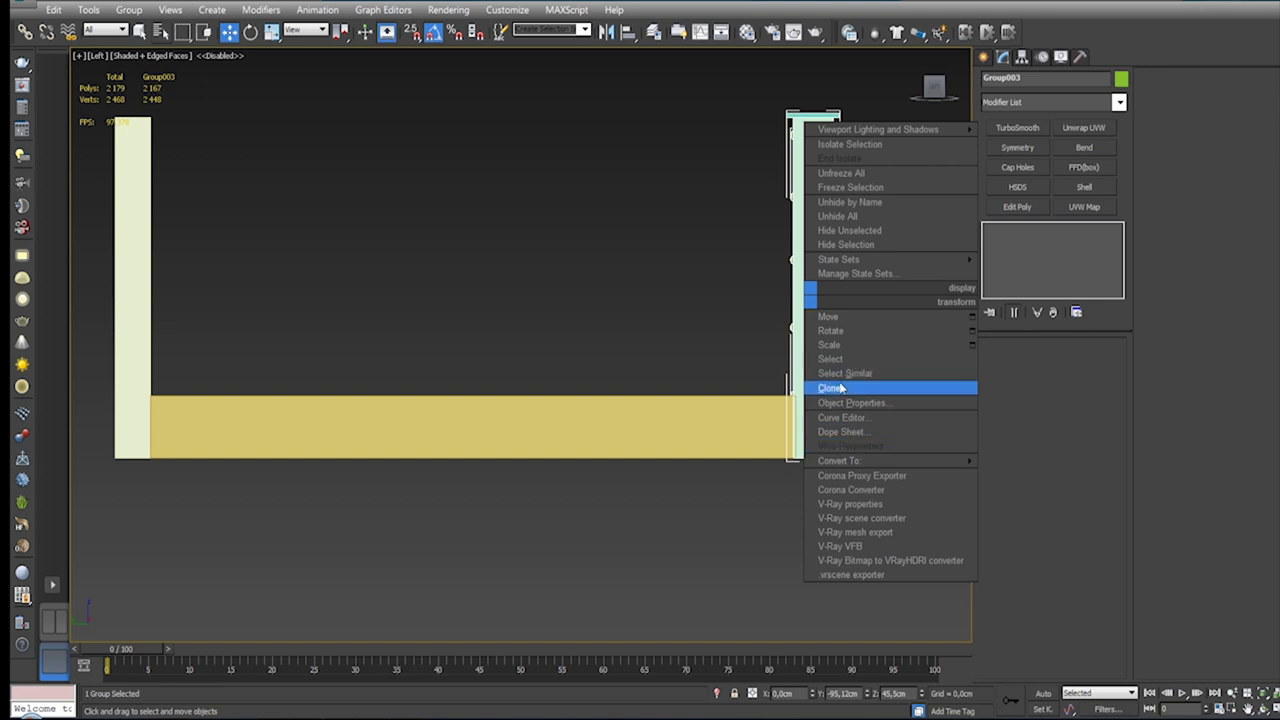
click(830, 386)
click(580, 311)
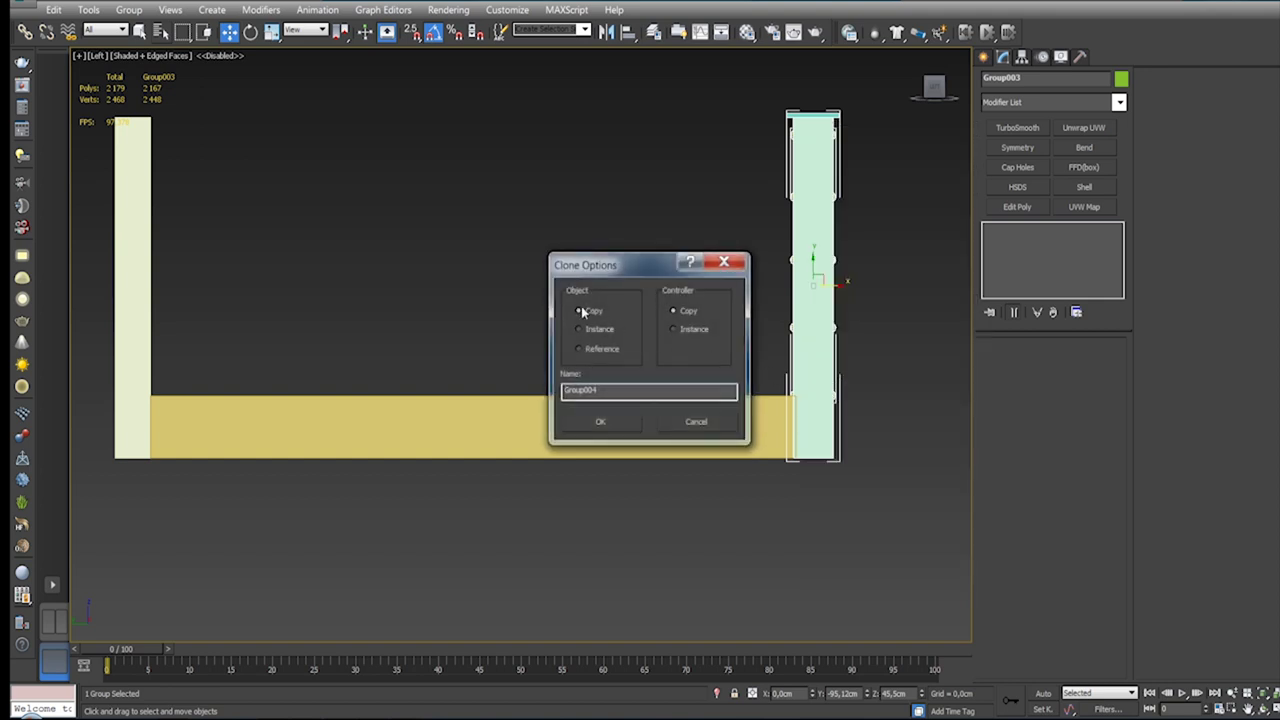
click(615, 419)
drag(817, 263, 362, 263)
Step: Ungroup the footboard group, then undo the ungroup to keep it grouped
click(797, 300)
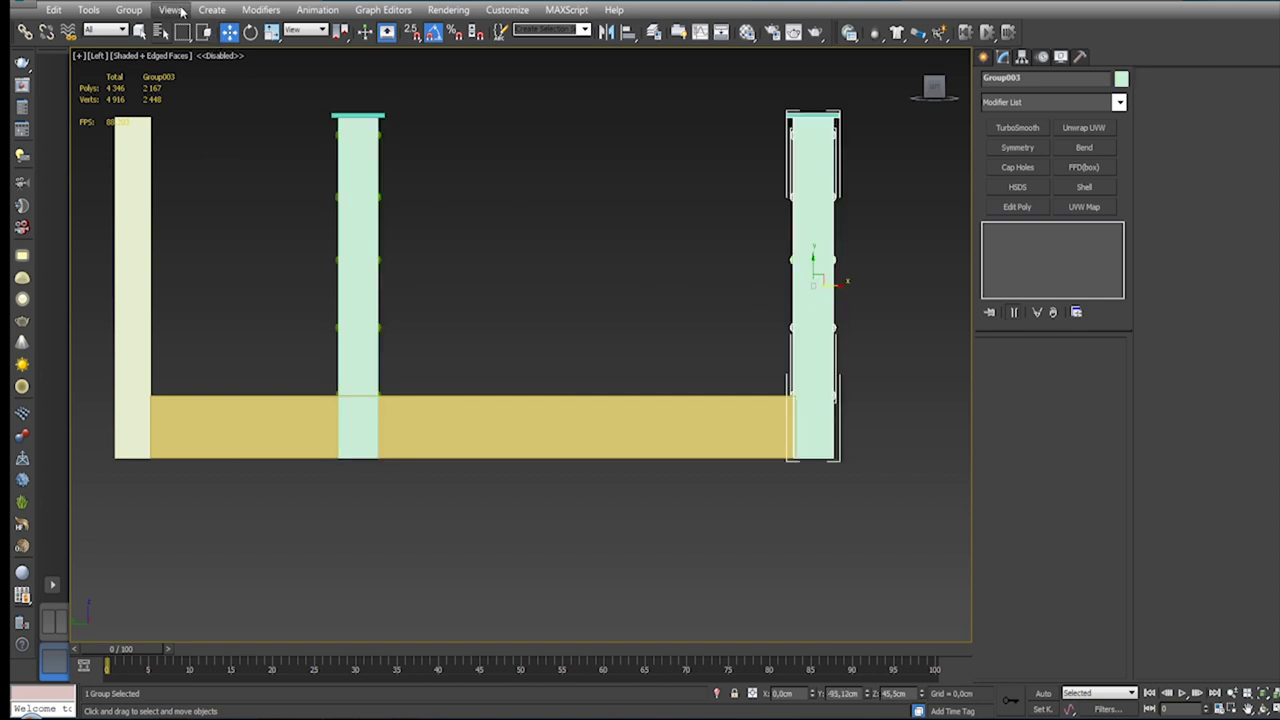
click(130, 10)
click(148, 46)
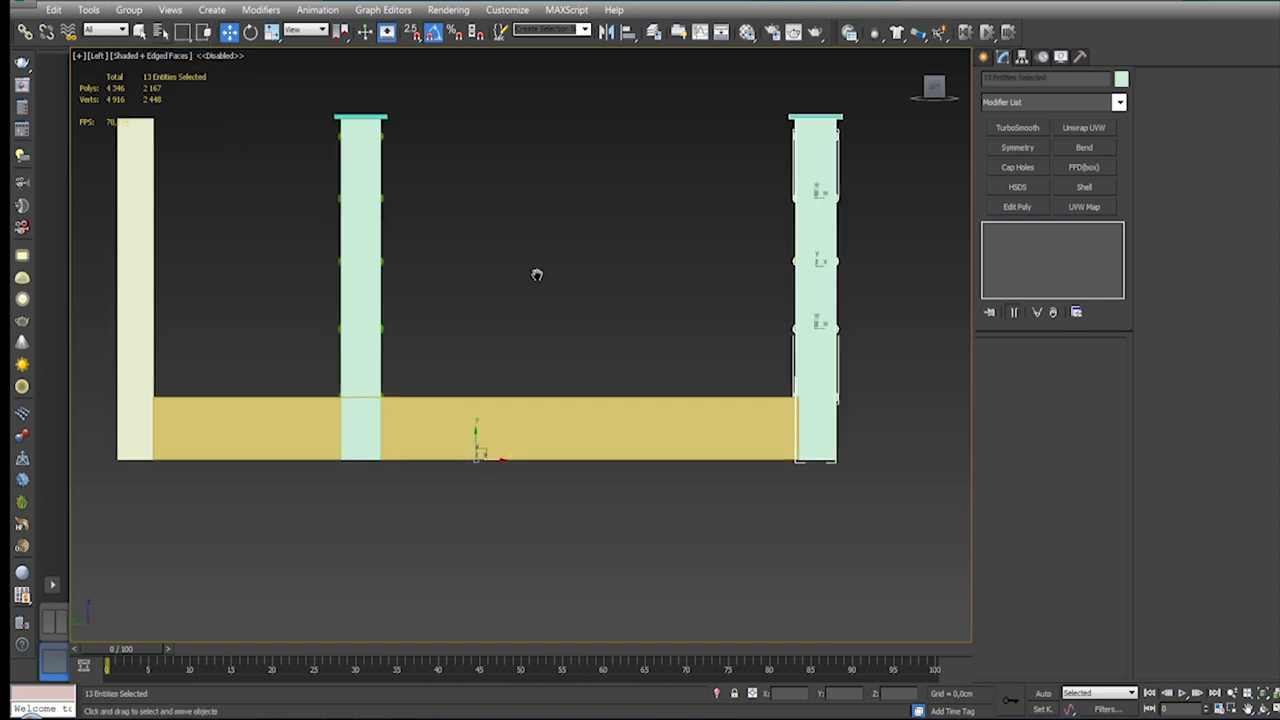
key(ctrl+z)
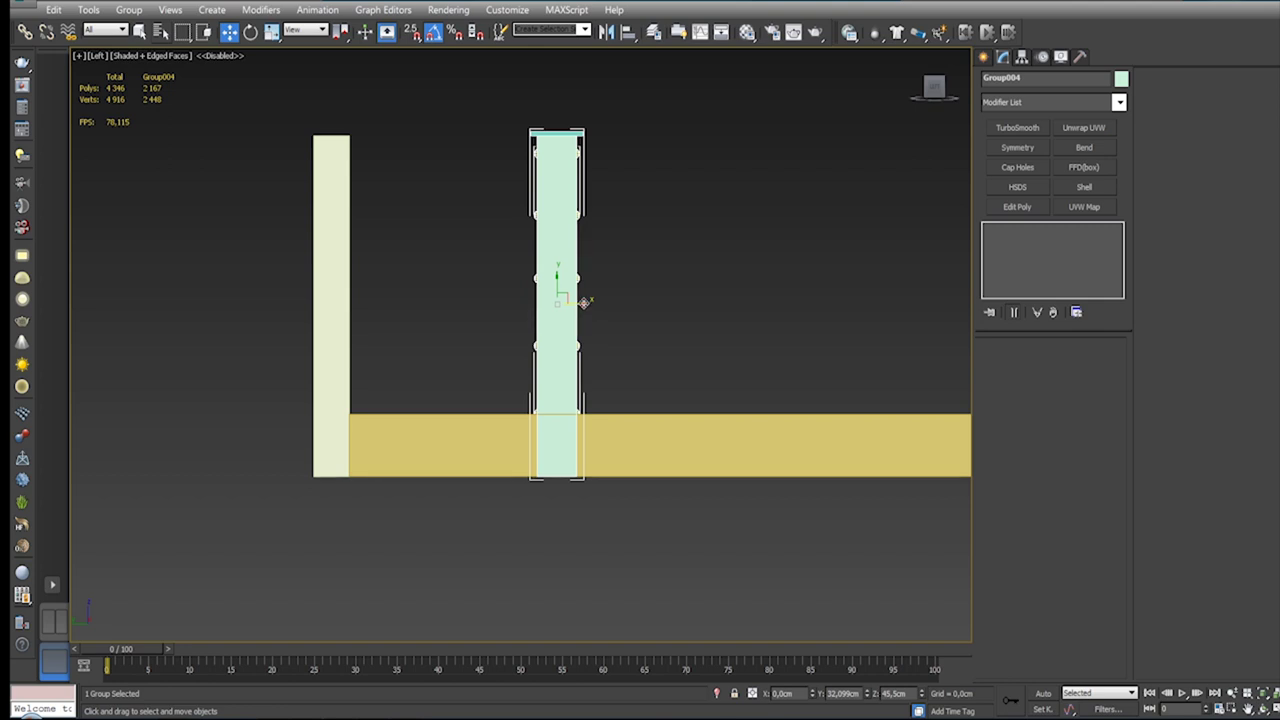
key(shift+z)
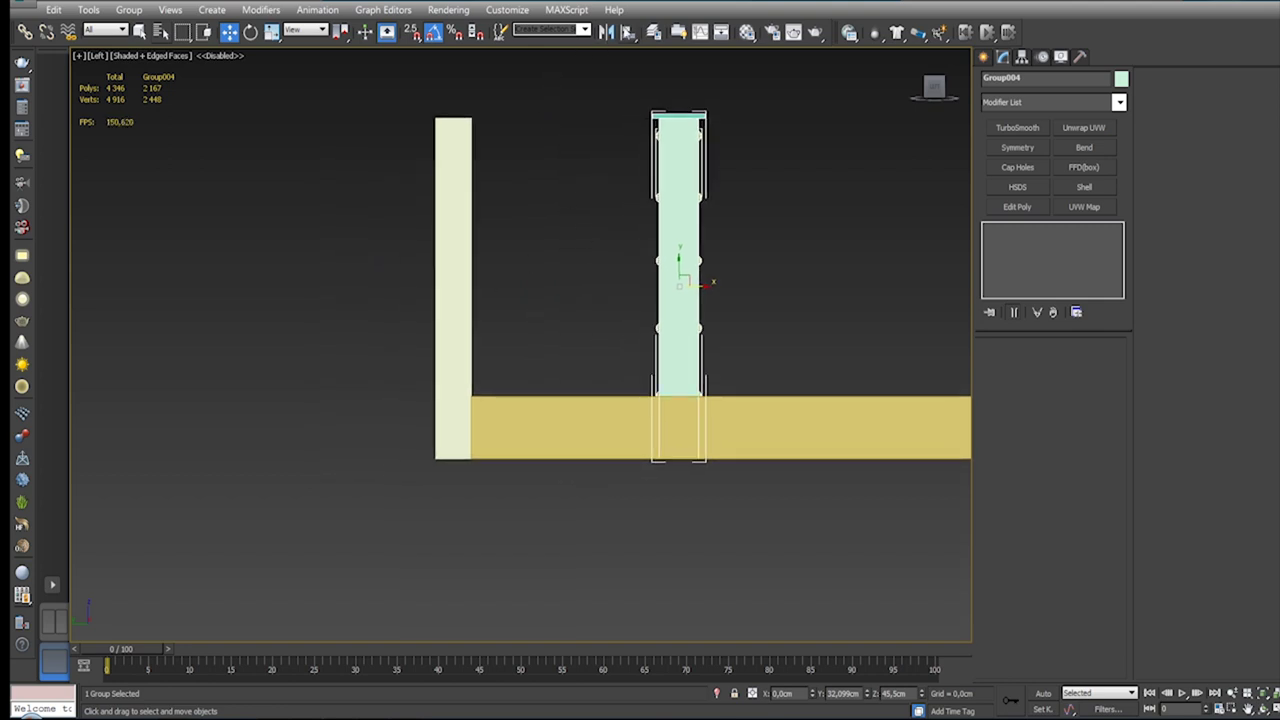
Step: Align Group004 to headboard Box001 on X Position
click(627, 32)
click(455, 210)
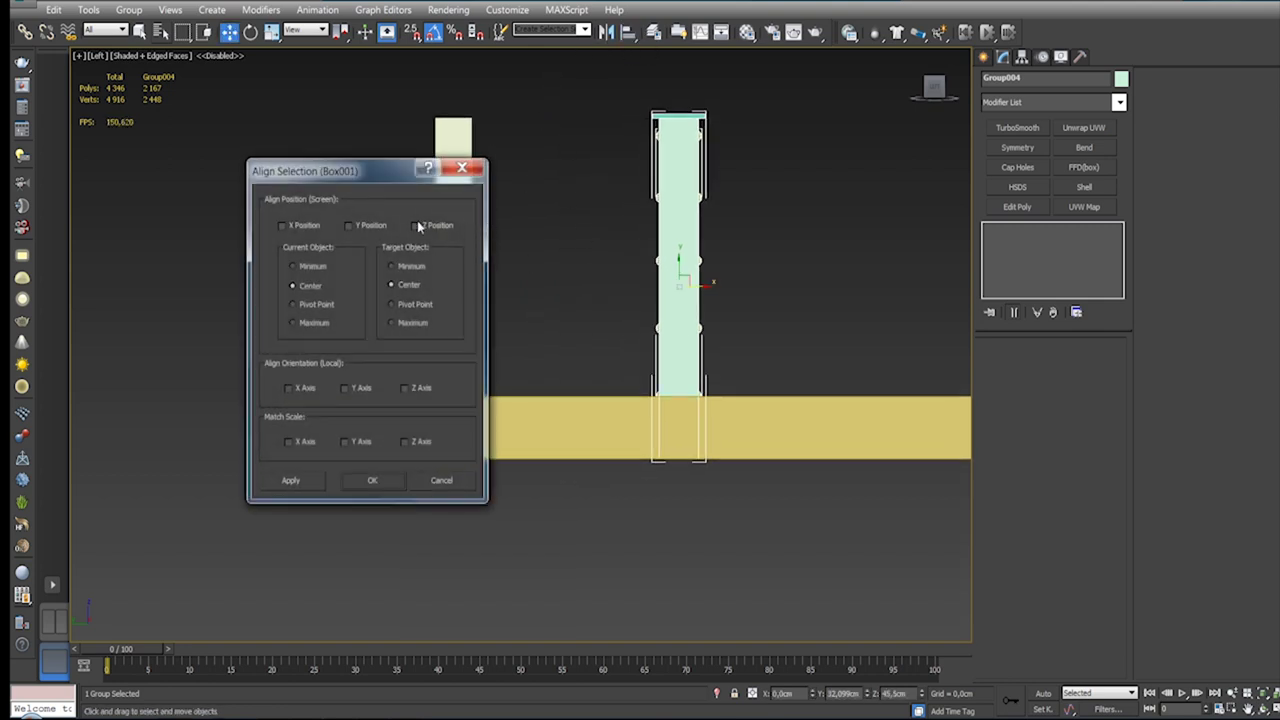
click(298, 226)
drag(394, 172, 198, 160)
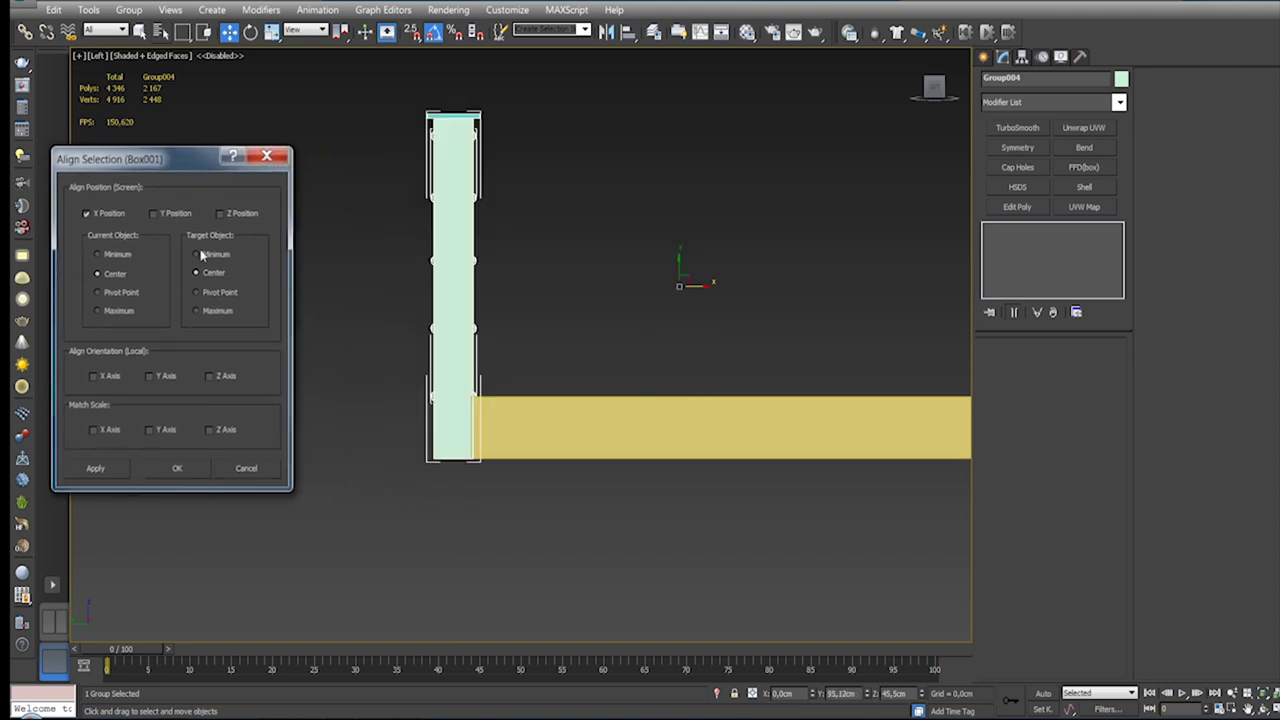
click(177, 468)
mouse_move(443, 367)
alt+middle_down()
mouse_move(502, 348)
mouse_move(474, 366)
mouse_move(346, 352)
alt+middle_up()
click(346, 352)
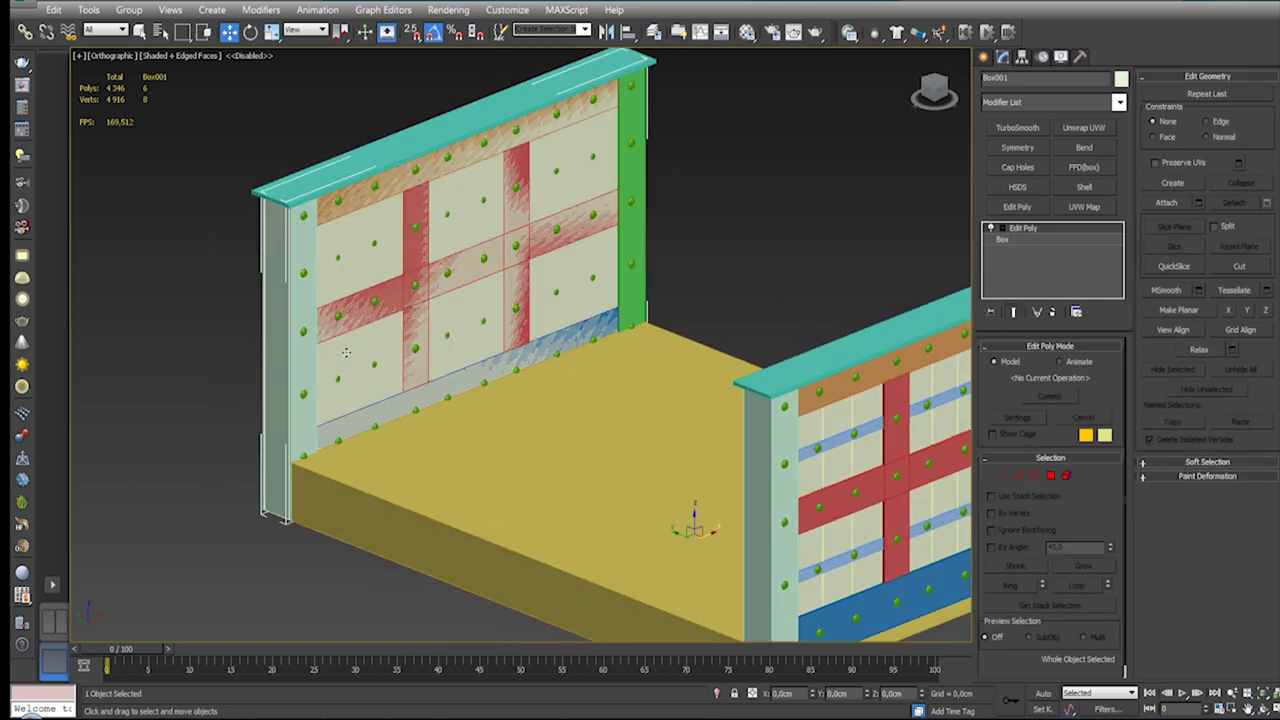
Step: Delete the transparent helper box and Shift-drag a copy of the end panel about 50.7 cm upward
key(Delete)
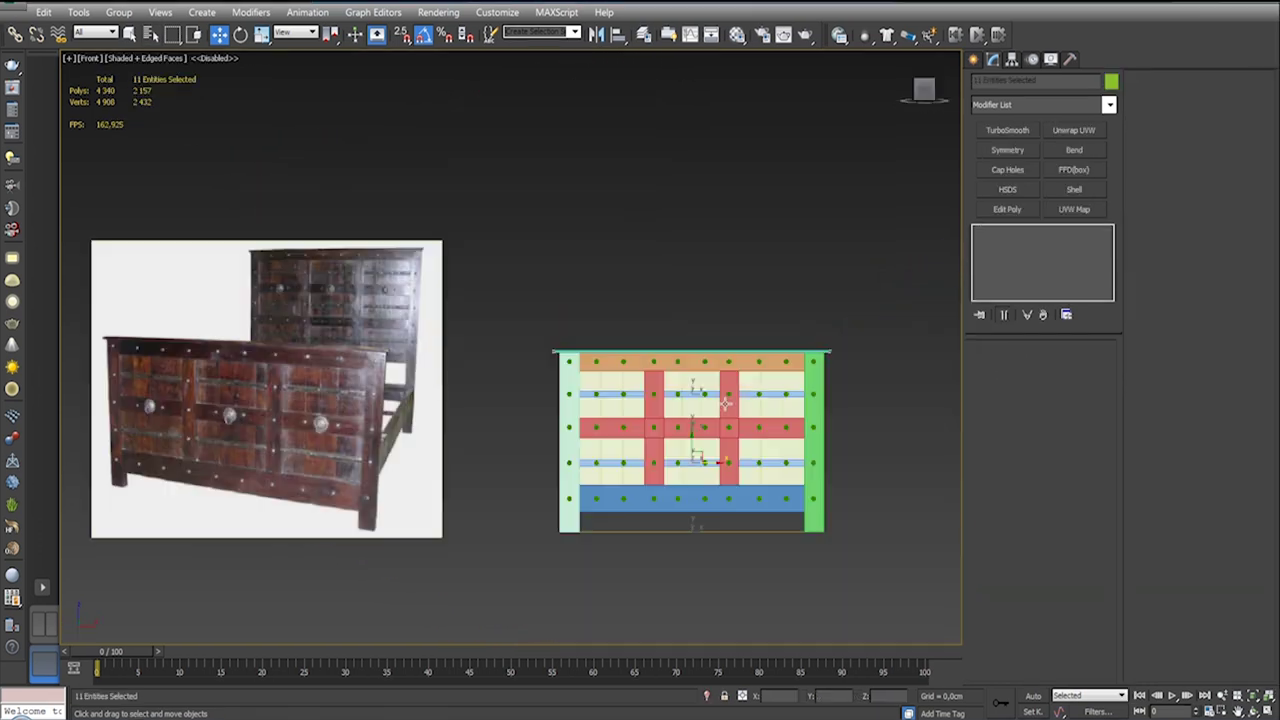
shift+drag(692, 438, 693, 347)
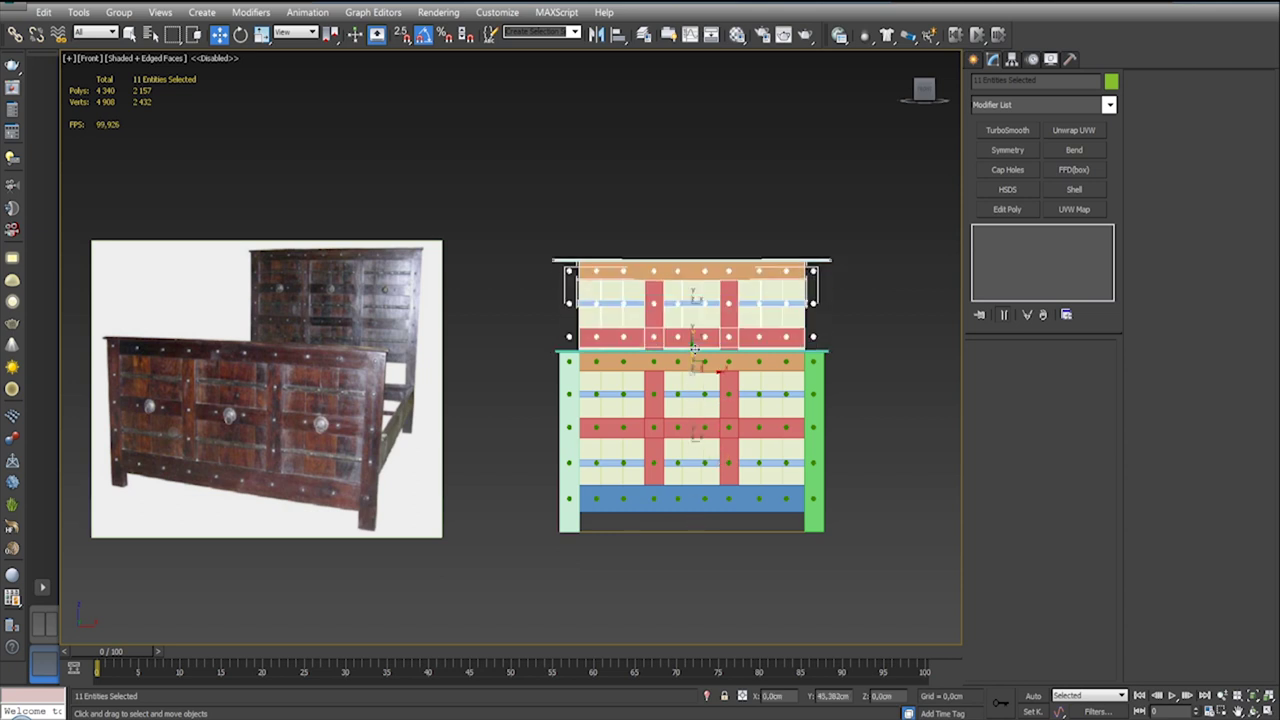
shift+drag(693, 347, 694, 338)
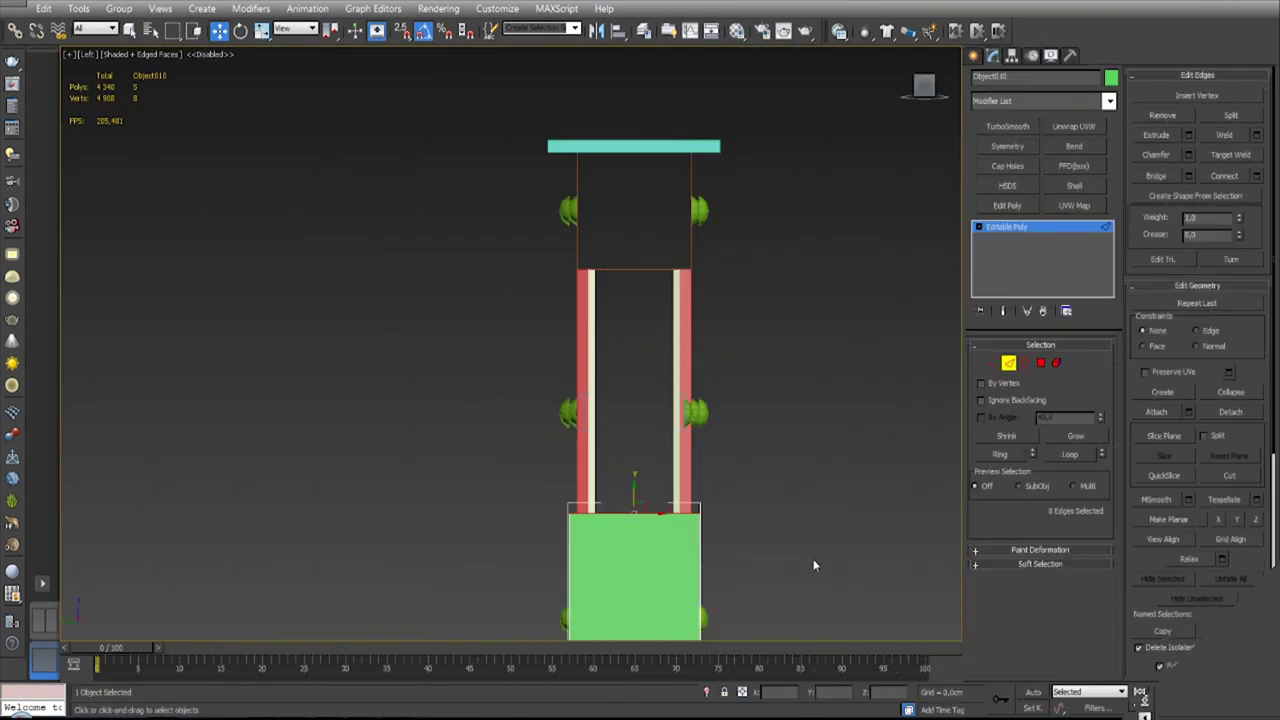
Step: Align the green post's top edges on Y Position to the teal top cap's Minimum
click(619, 31)
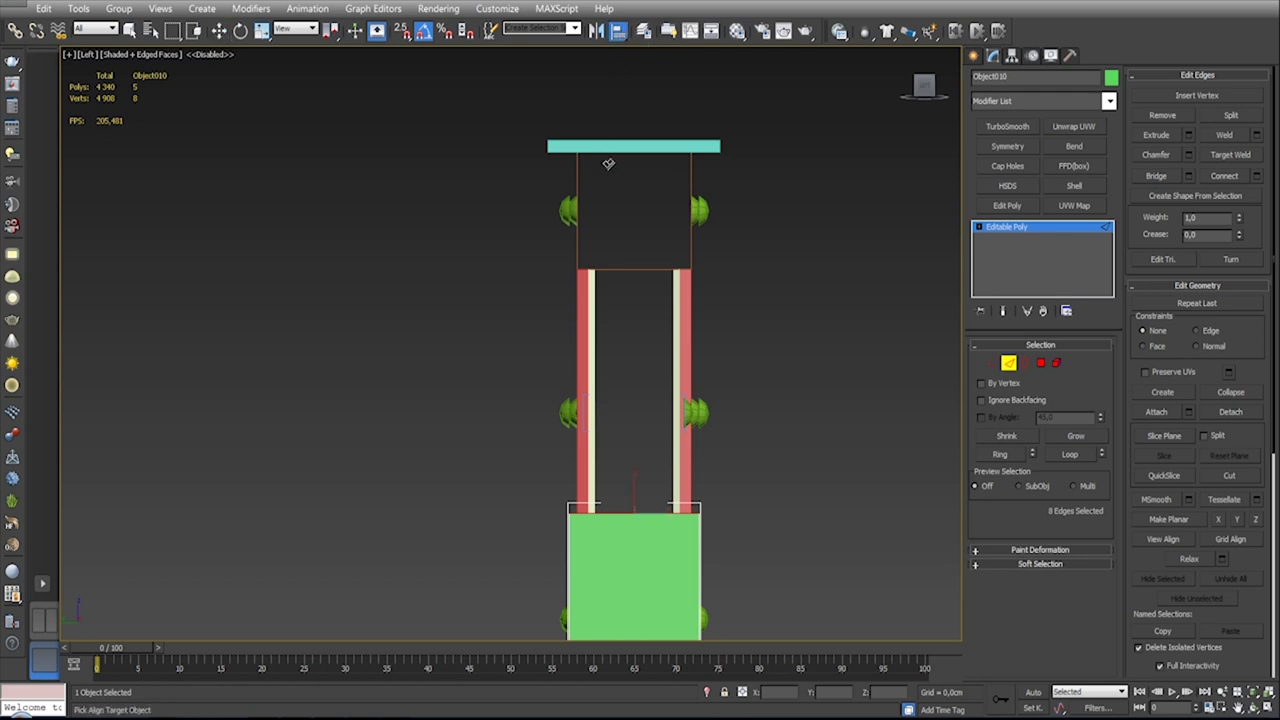
click(627, 155)
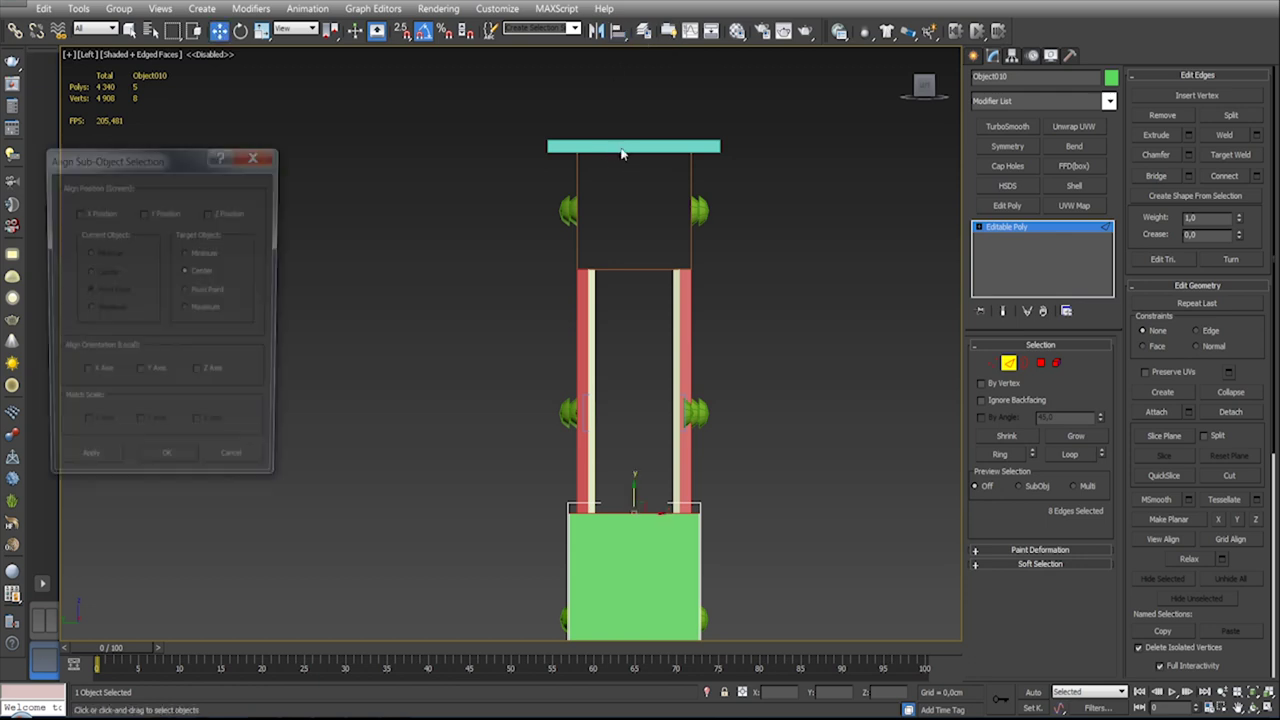
click(145, 212)
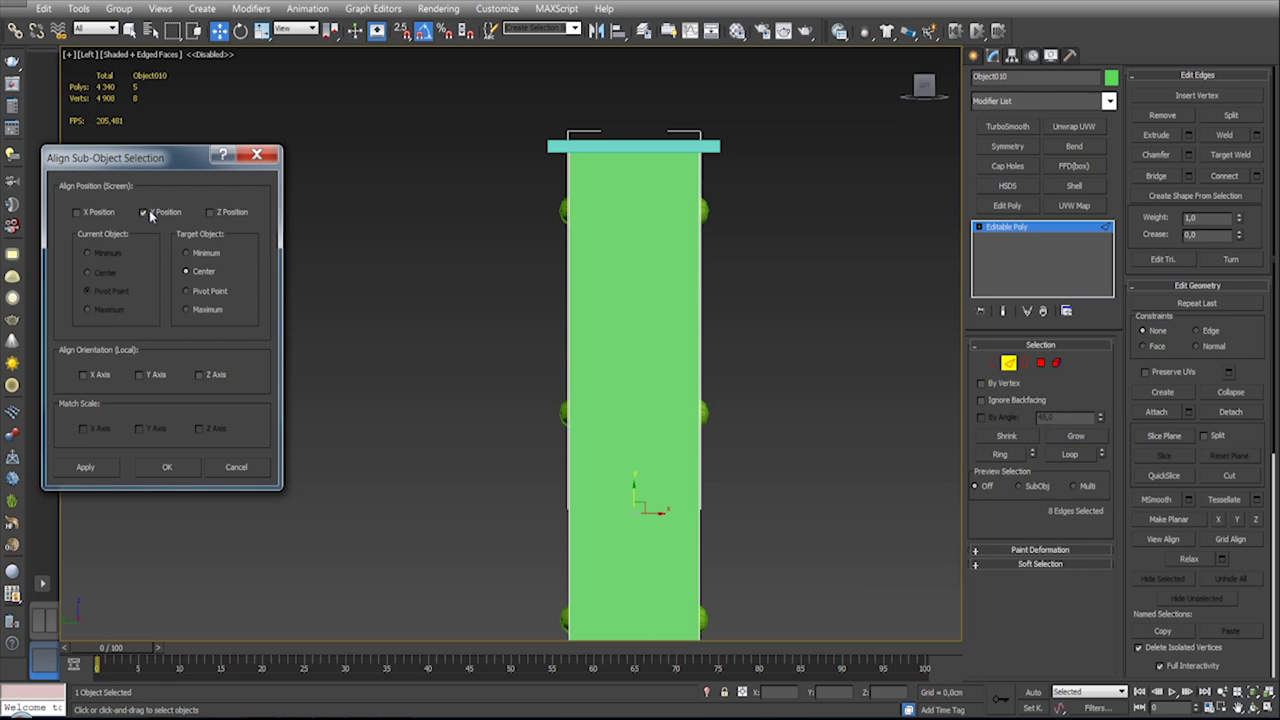
click(205, 311)
click(195, 256)
click(93, 460)
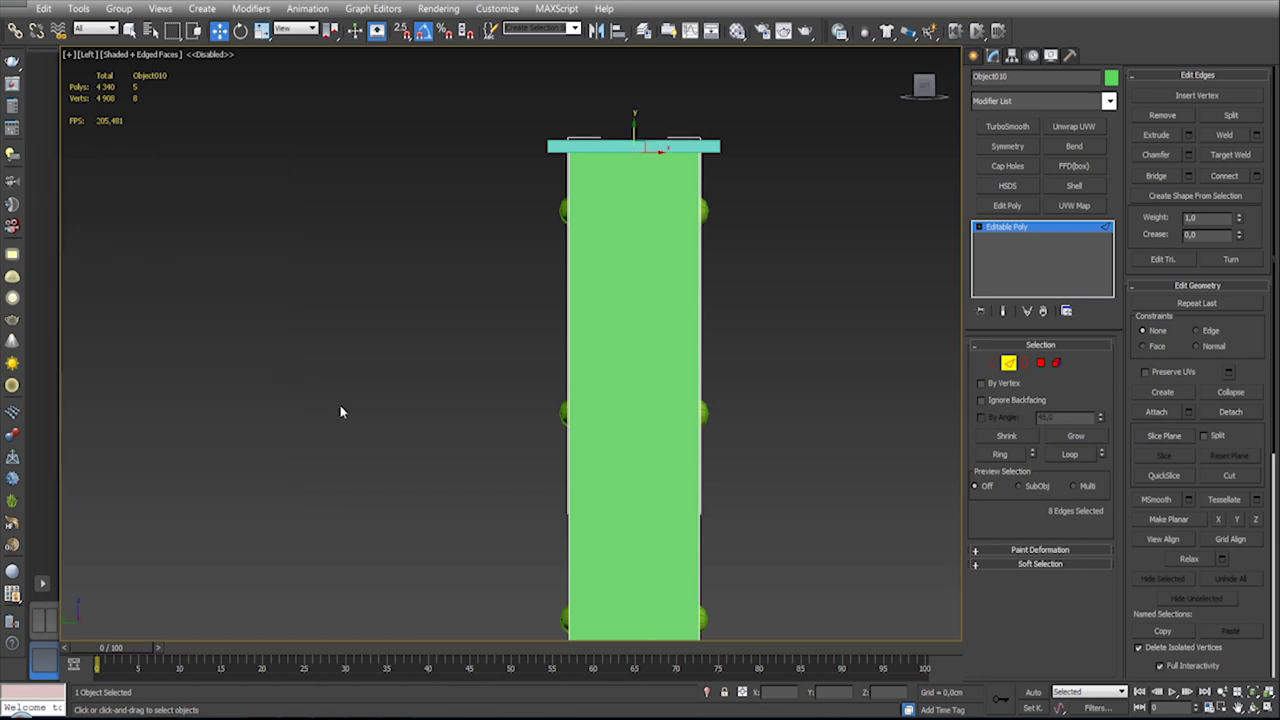
key(F3)
scroll(580, 285, up, 2)
key(F3)
mouse_move(614, 262)
alt+middle_down()
mouse_move(826, 244)
mouse_move(955, 285)
mouse_move(478, 280)
mouse_move(709, 409)
mouse_move(757, 400)
alt+middle_up()
scroll(757, 400, down, 4)
Step: Clear the edge selection, leave edge mode and select the yellow base box
scroll(760, 400, up, 3)
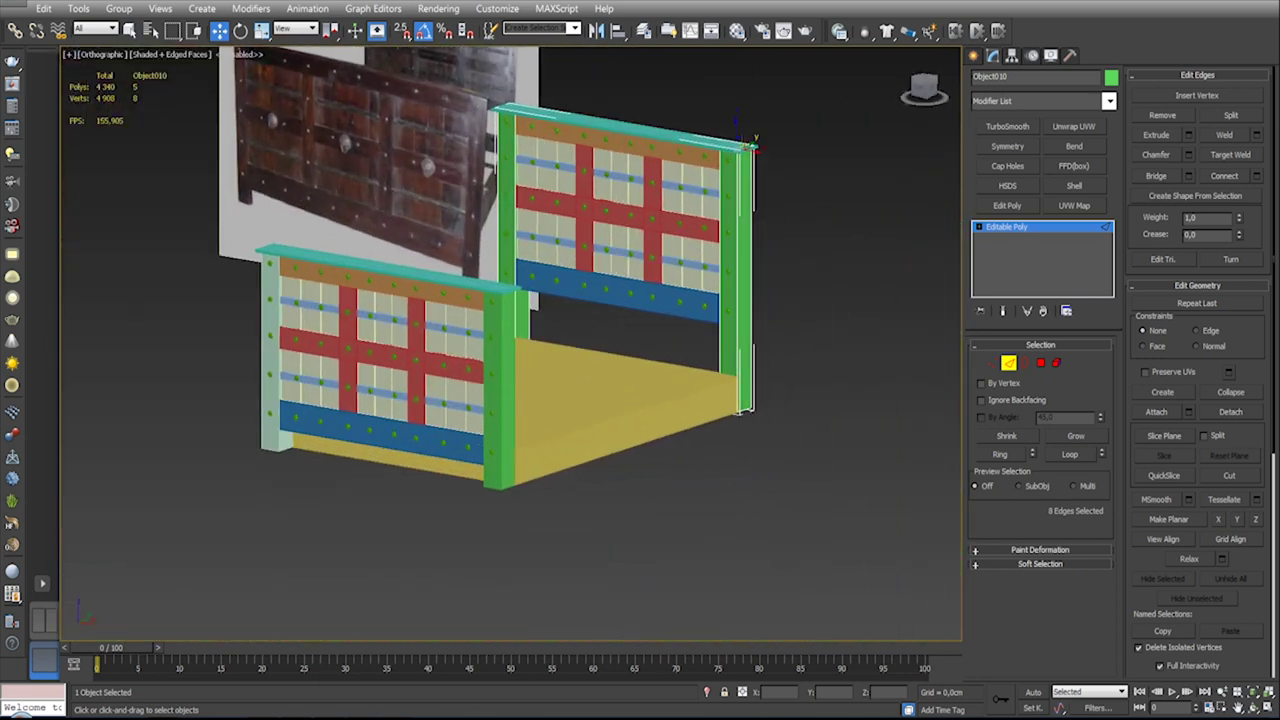
scroll(760, 400, down, 1)
click(810, 465)
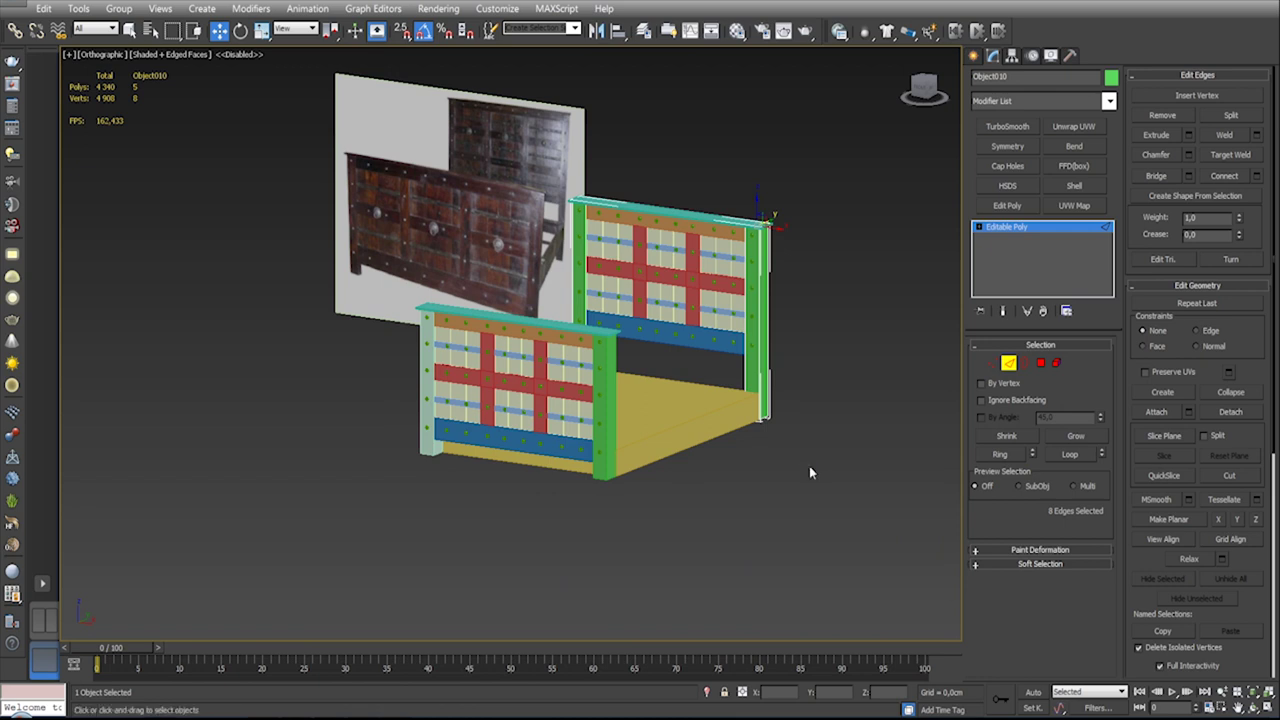
scroll(760, 467, up, 1)
scroll(700, 468, up, 2)
click(1008, 363)
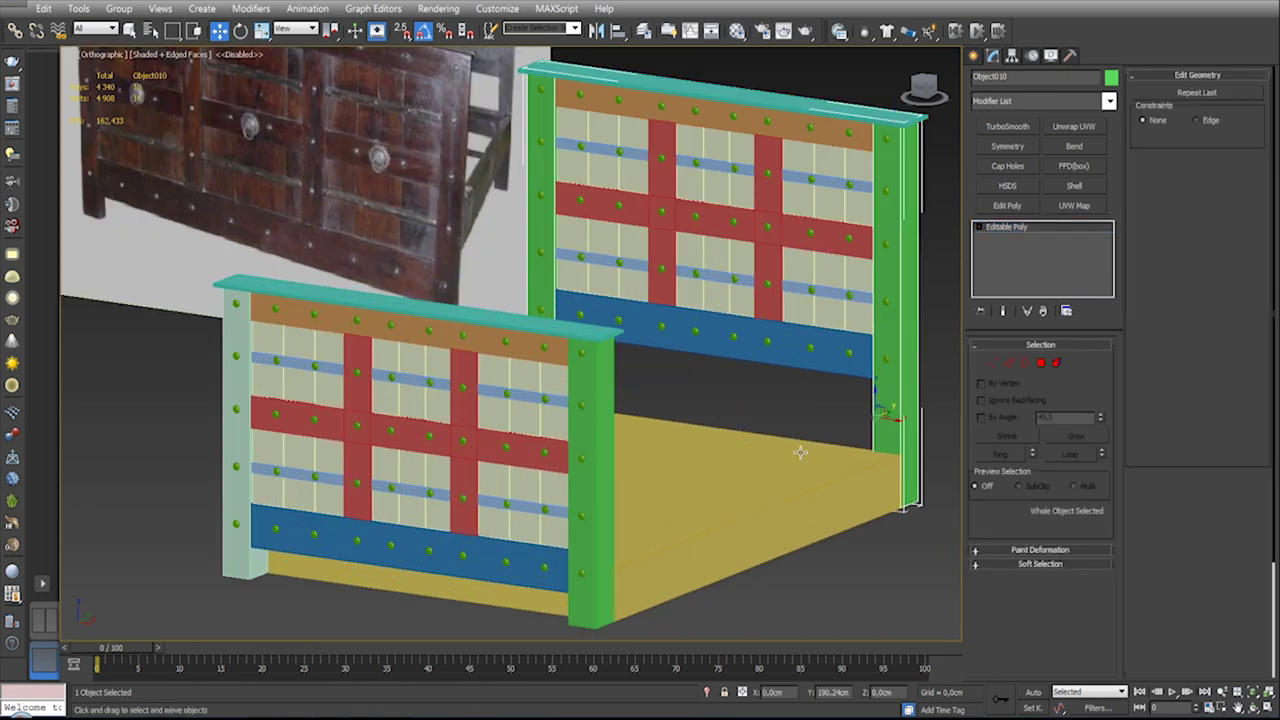
click(766, 455)
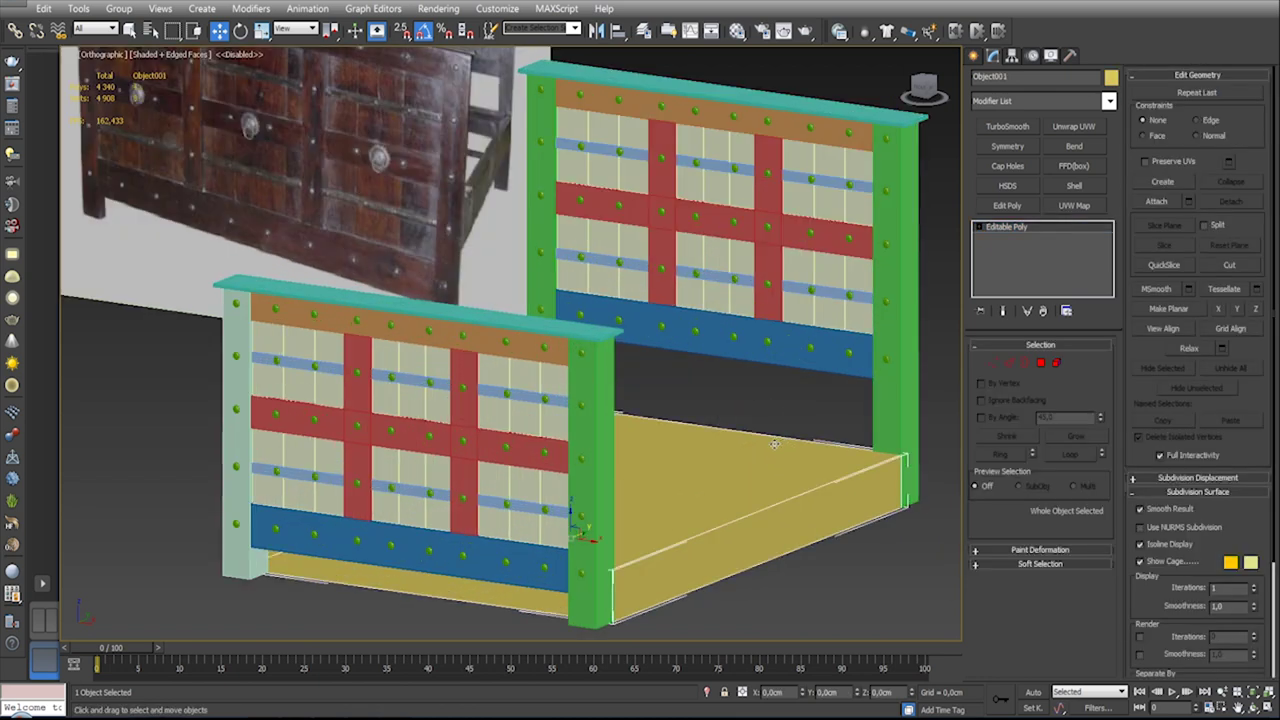
Step: Marquee-select the base box's open borders in Border mode and cap them
click(1024, 363)
mouse_move(822, 390)
mouse_down()
mouse_move(414, 651)
mouse_move(398, 618)
mouse_up()
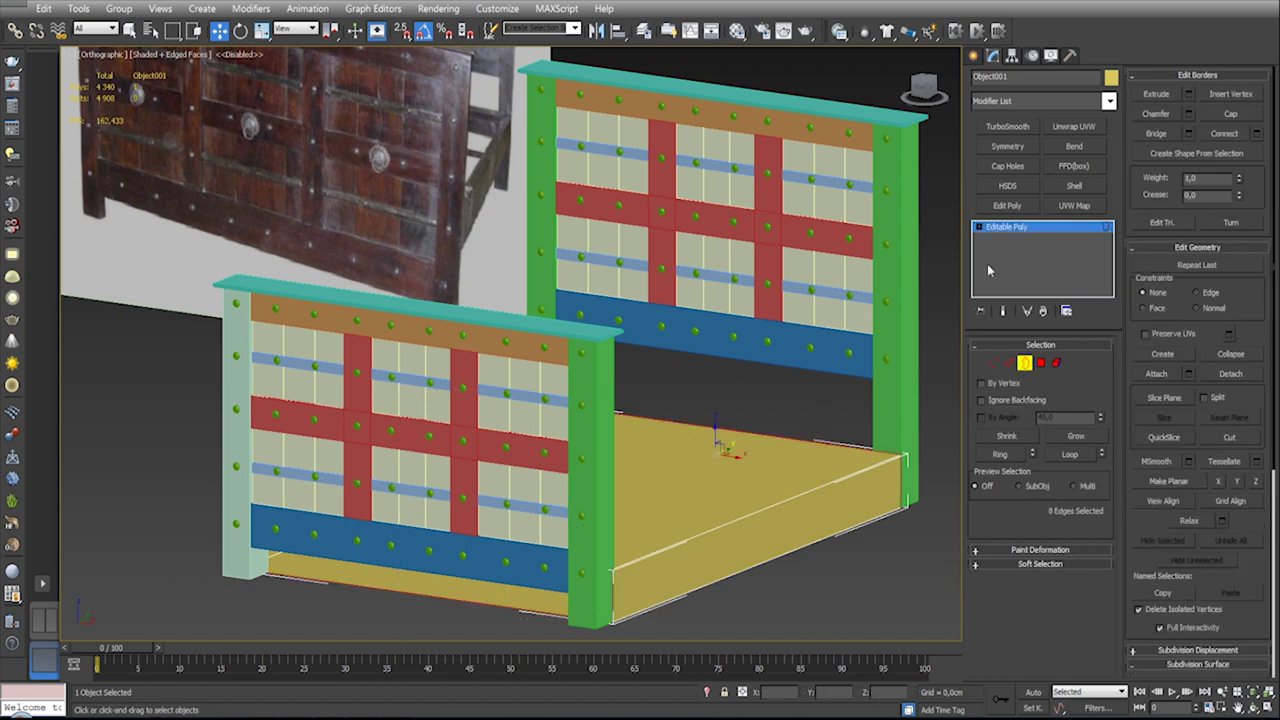
click(1207, 117)
alt+middle_drag(600, 350, 660, 400)
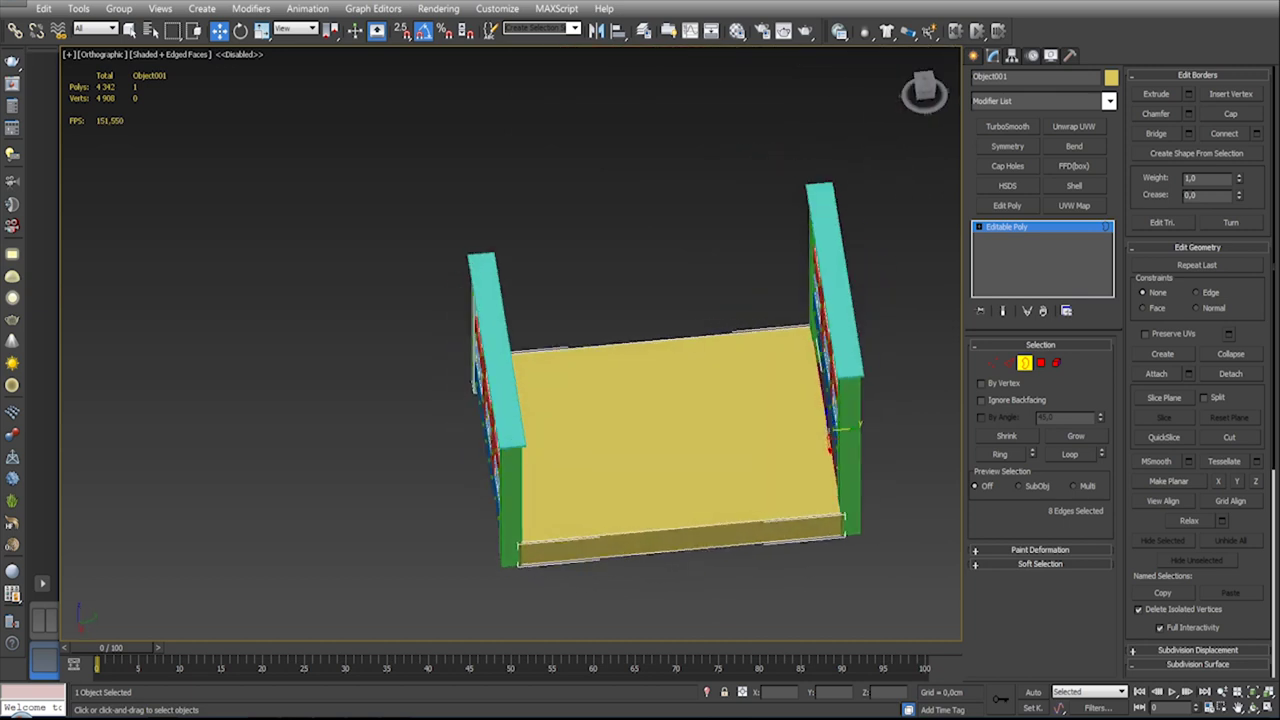
scroll(641, 428, down, 3)
scroll(641, 428, down, 2)
scroll(565, 328, up, 10)
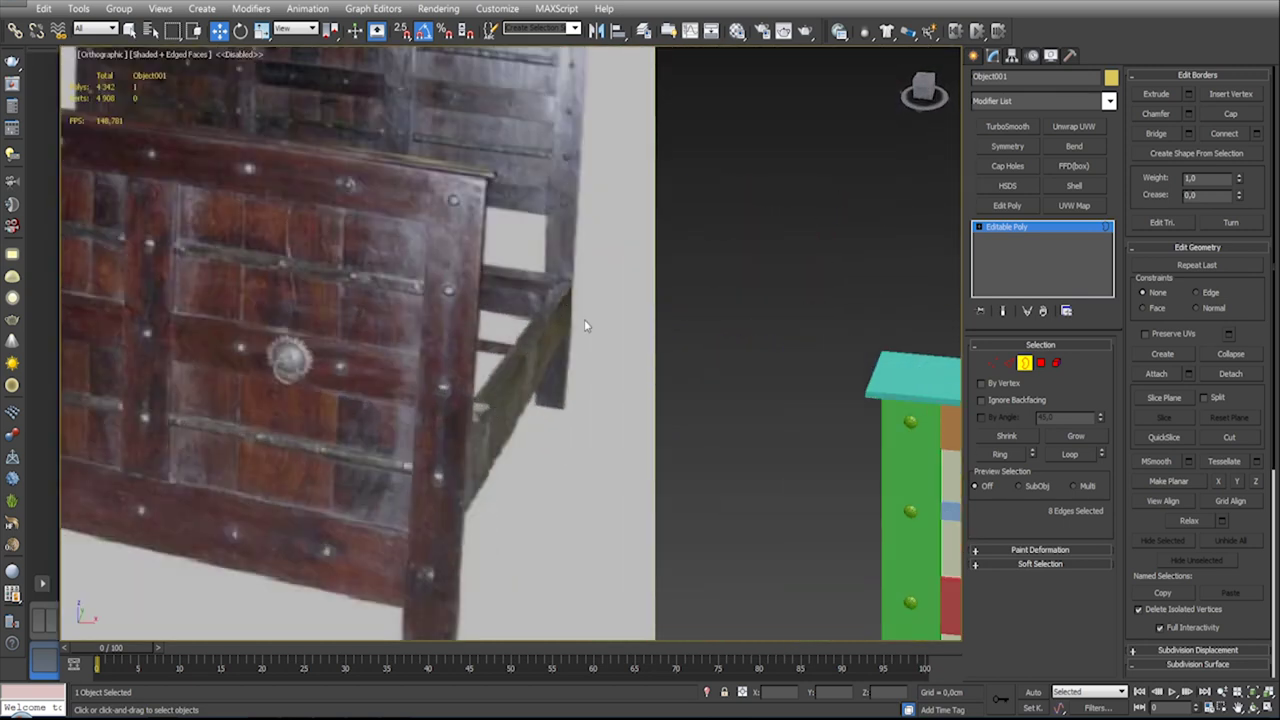
scroll(610, 297, down, 5)
mouse_move(610, 297)
alt+middle_down()
mouse_move(581, 392)
mouse_move(720, 320)
mouse_move(752, 405)
alt+middle_up()
Step: In Polygon mode, select the top and bottom faces of the yellow base from the Top view
key(4)
click(752, 405)
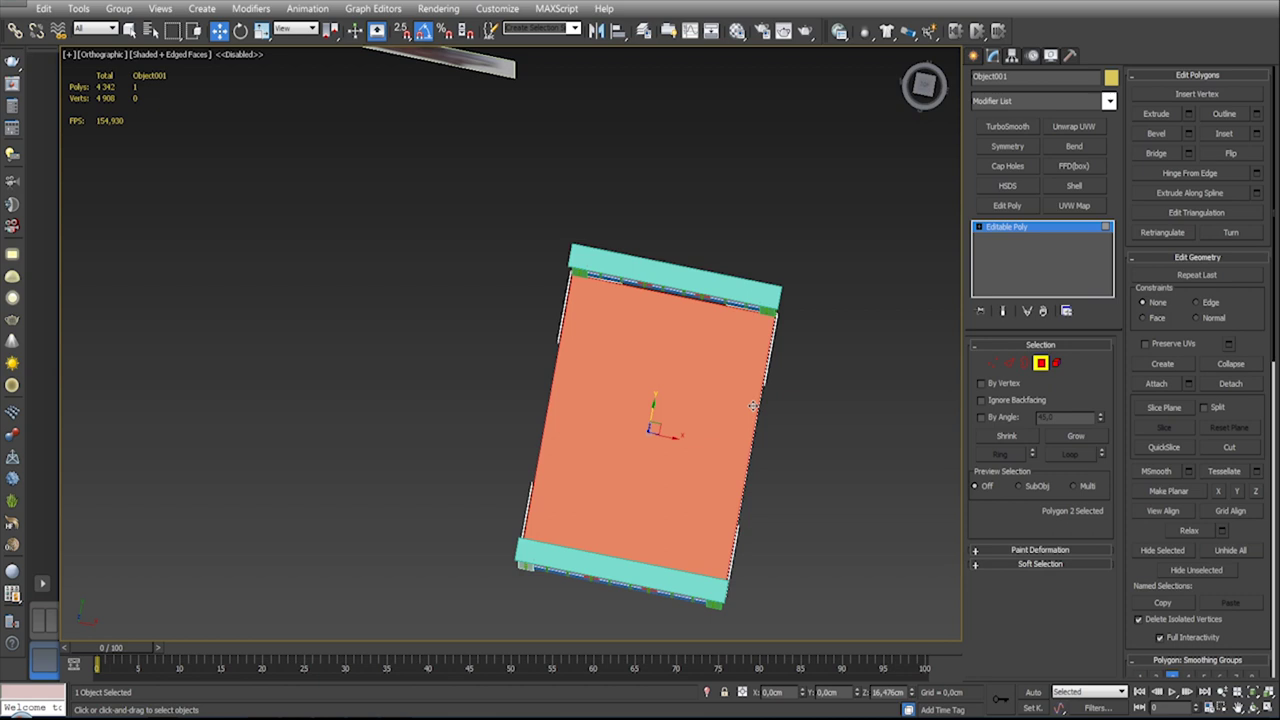
key(t)
key(z)
click(728, 349)
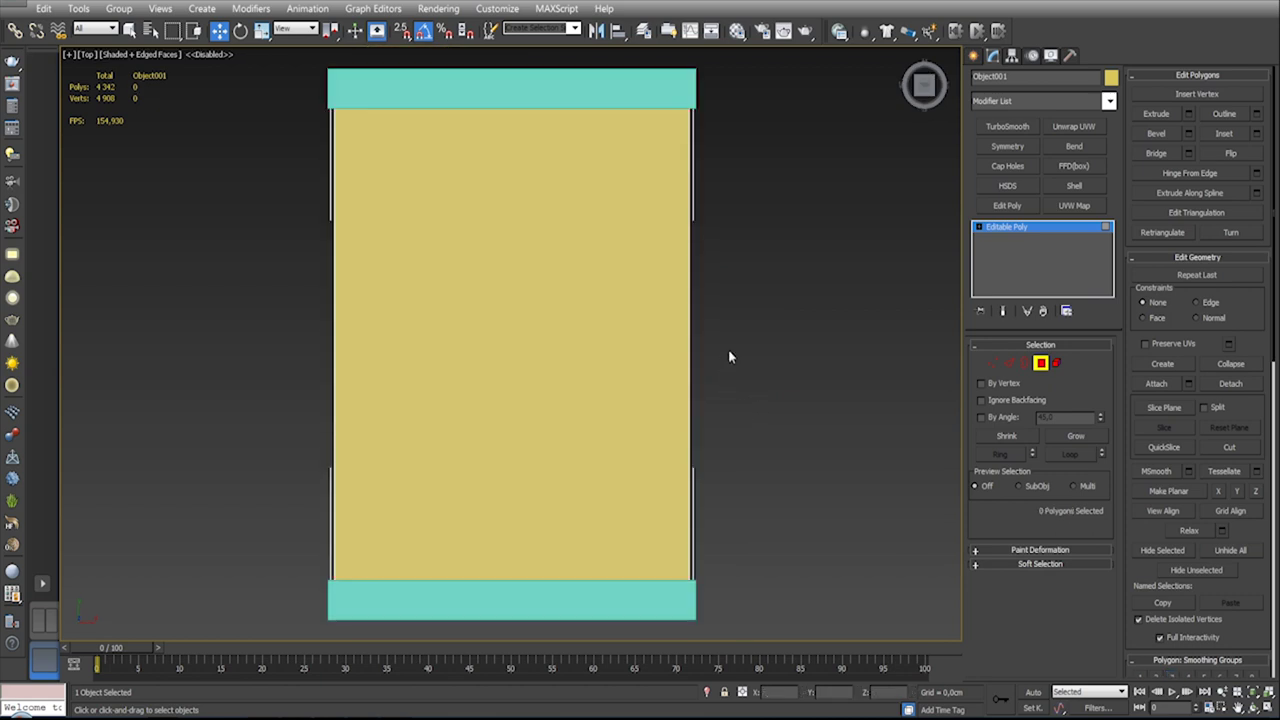
key(q)
click(551, 306)
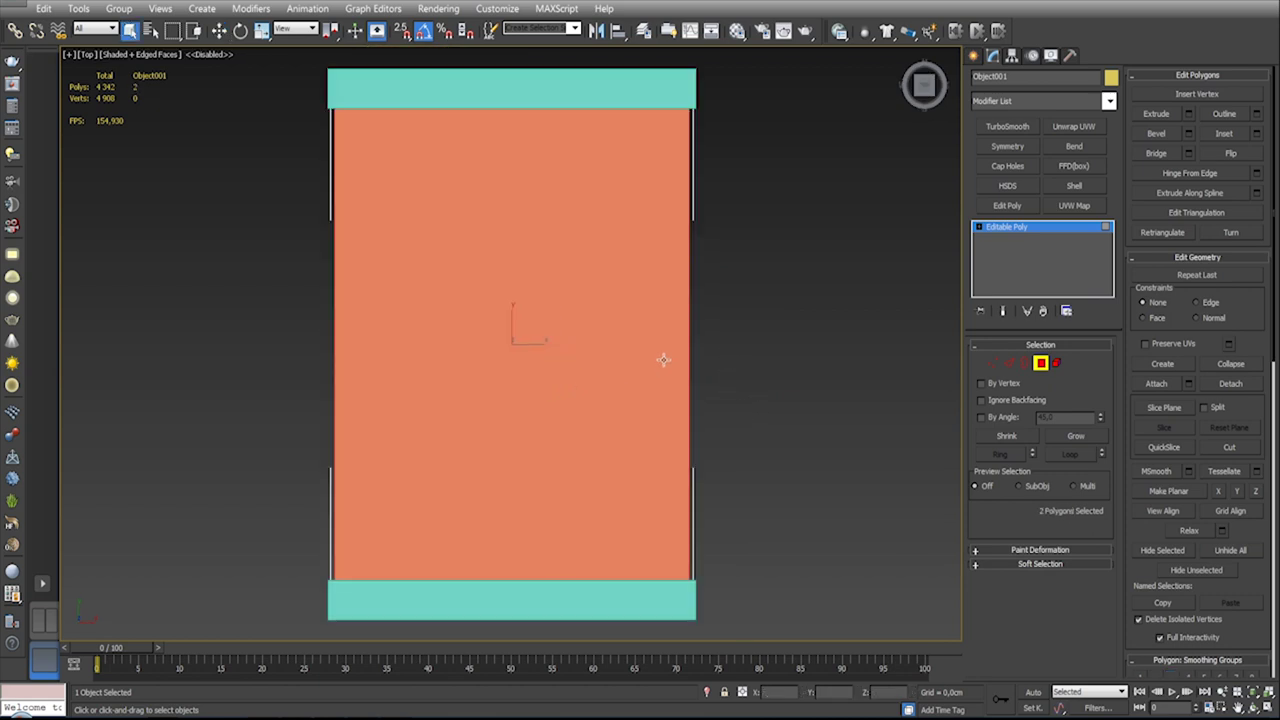
Step: Inset both faces by 4 cm, then bridge them to hollow the base
click(1256, 133)
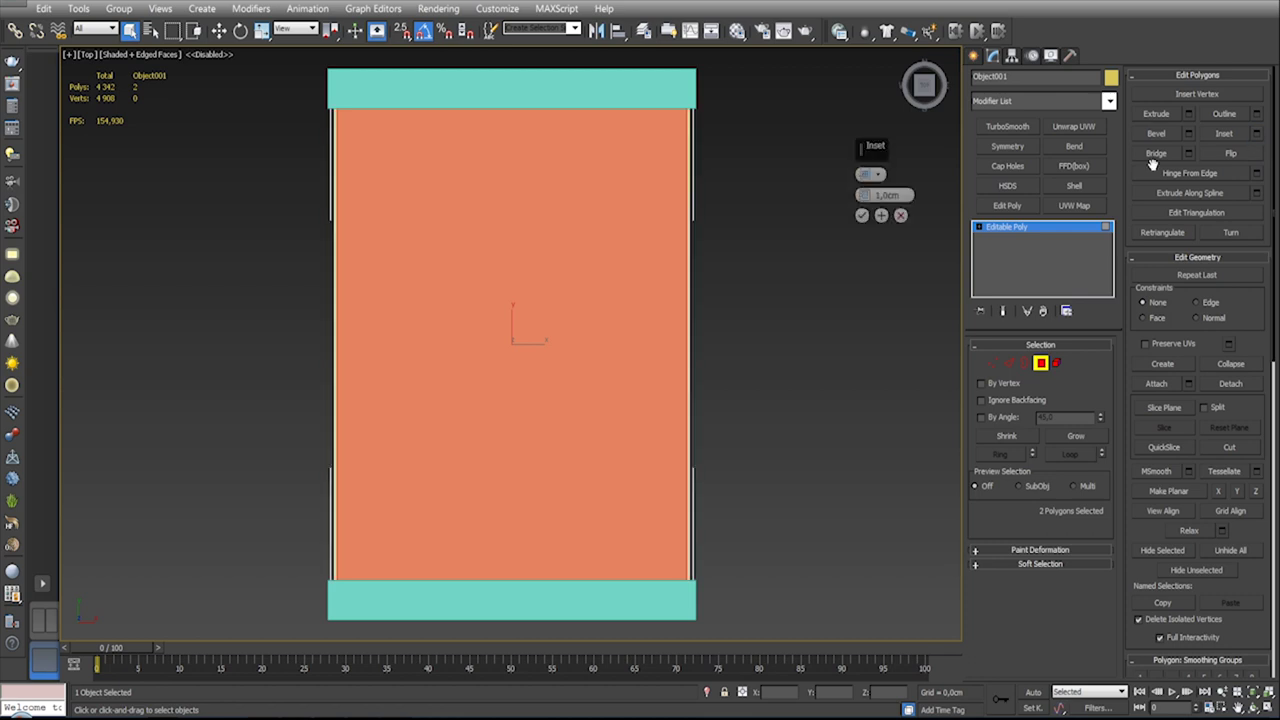
drag(864, 196, 863, 185)
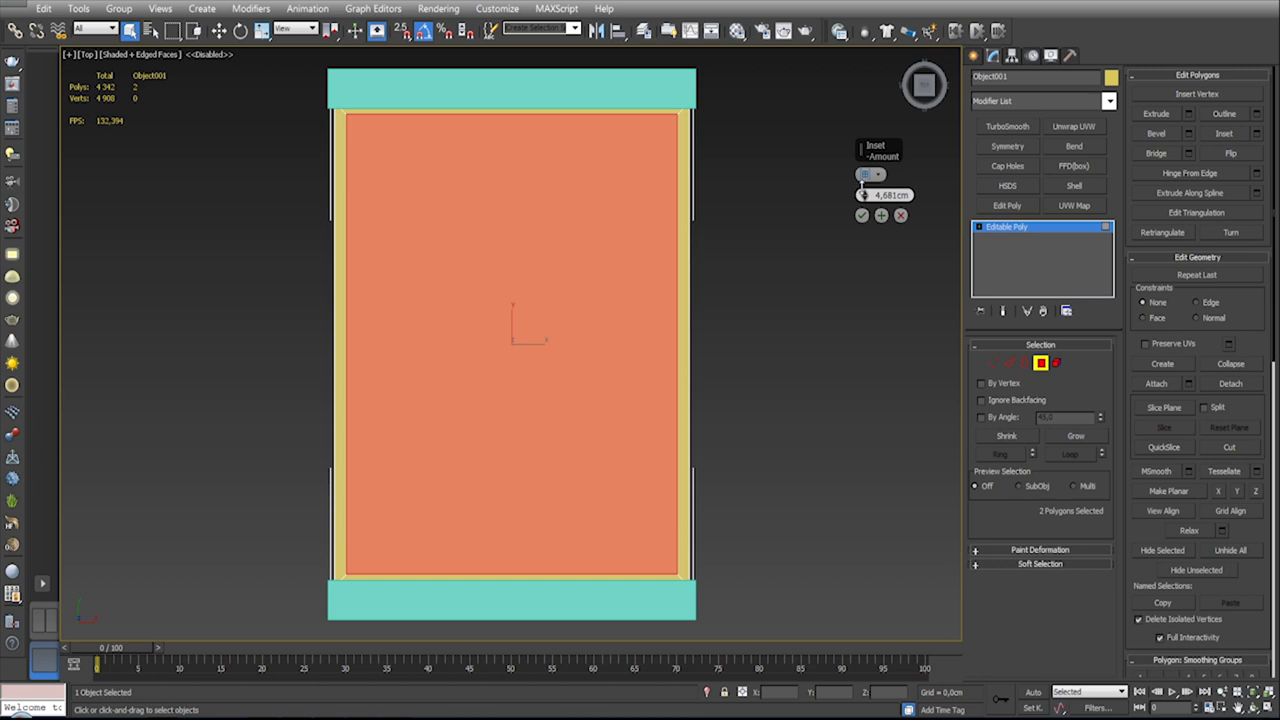
double_click(884, 195)
text(4)
key(Return)
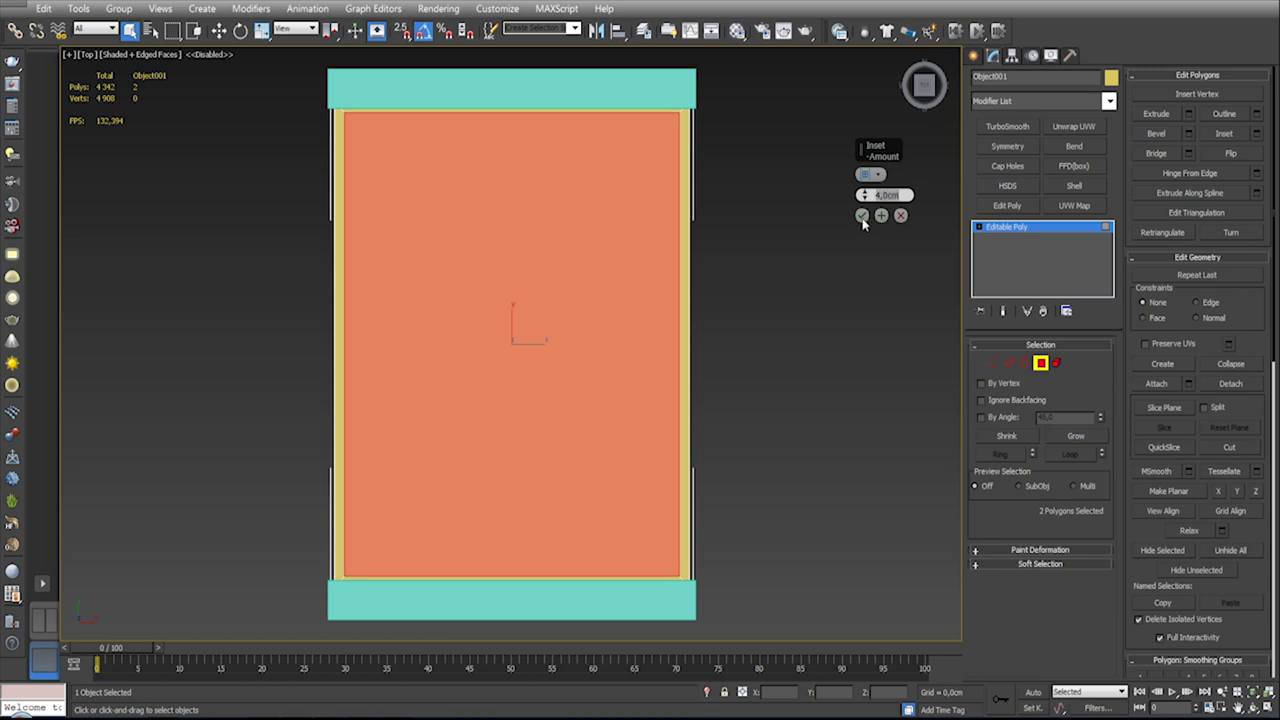
click(861, 216)
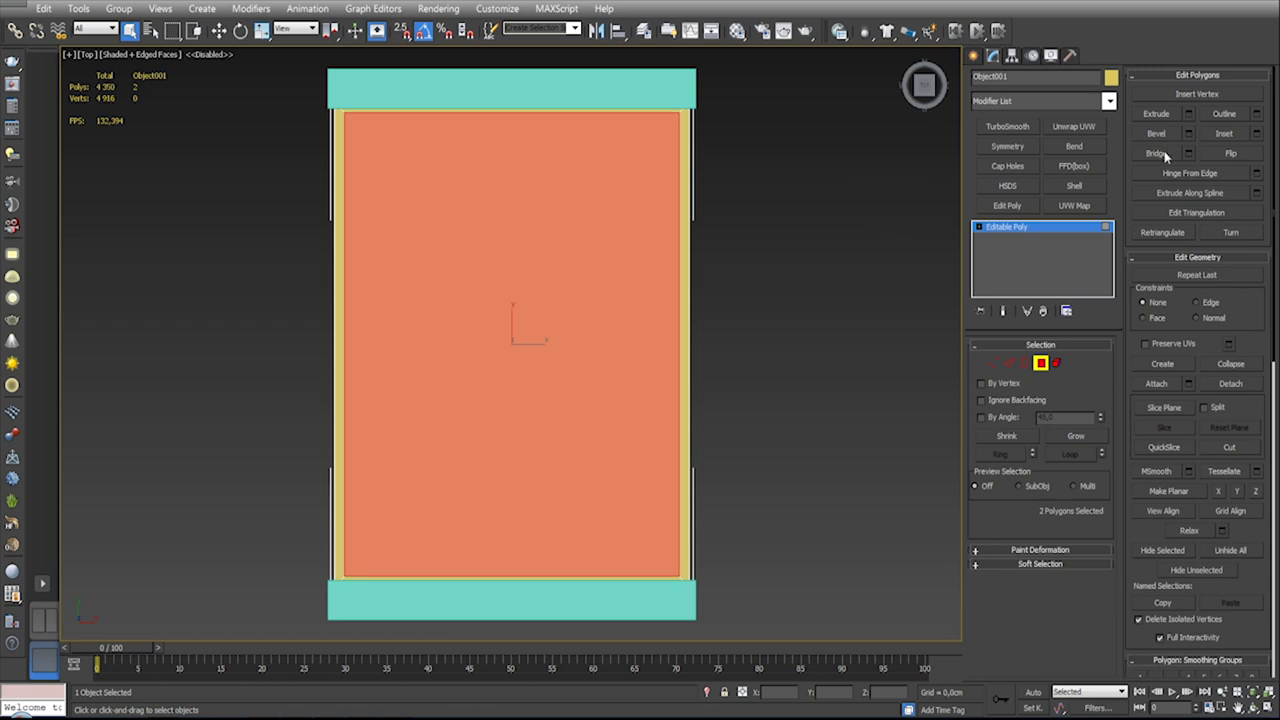
click(1158, 153)
mouse_move(560, 300)
alt+middle_down()
mouse_move(713, 212)
mouse_move(600, 300)
alt+middle_up()
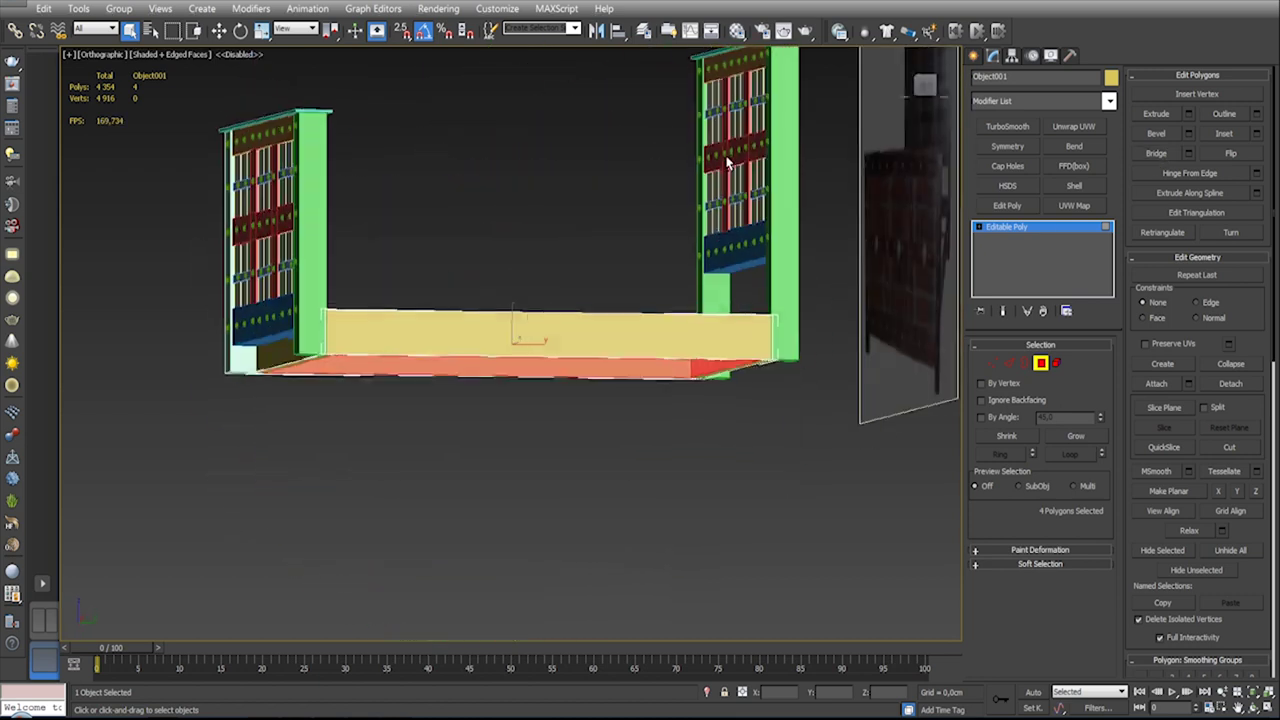
click(849, 286)
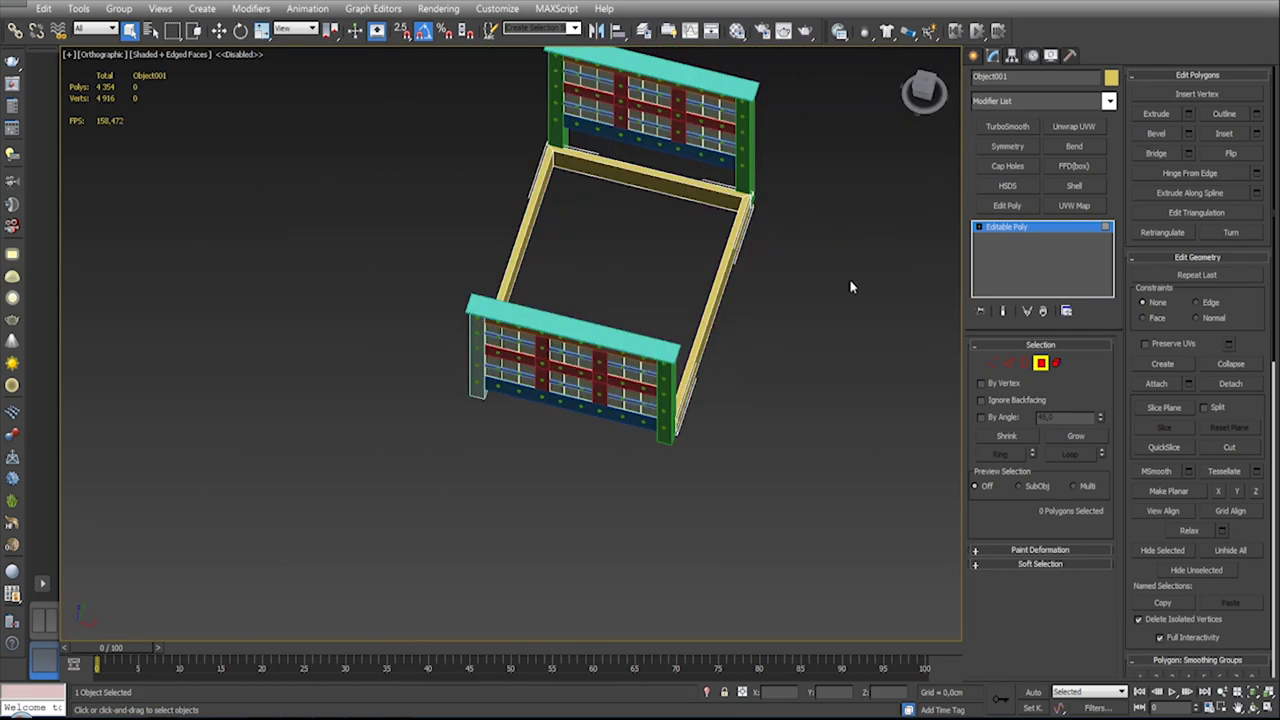
alt+middle_drag(849, 286, 519, 340)
scroll(519, 340, up, 5)
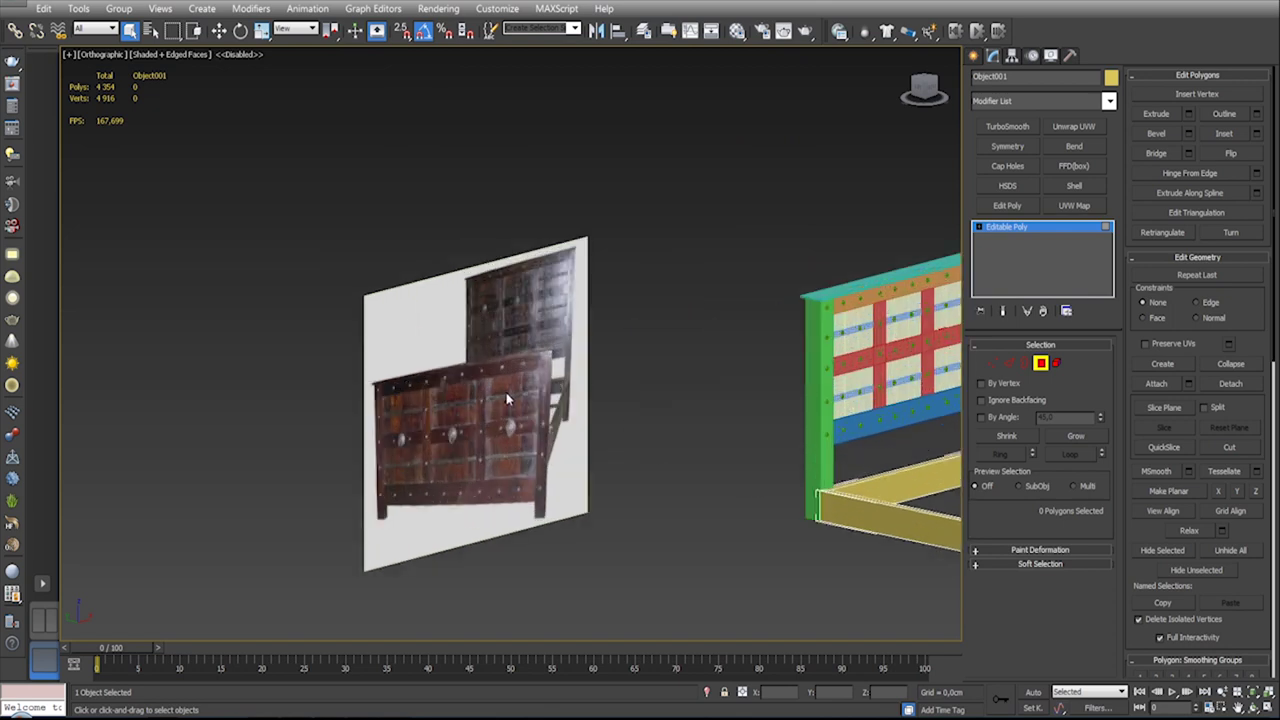
mouse_move(810, 452)
alt+middle_down()
mouse_move(537, 383)
mouse_move(651, 428)
alt+middle_up()
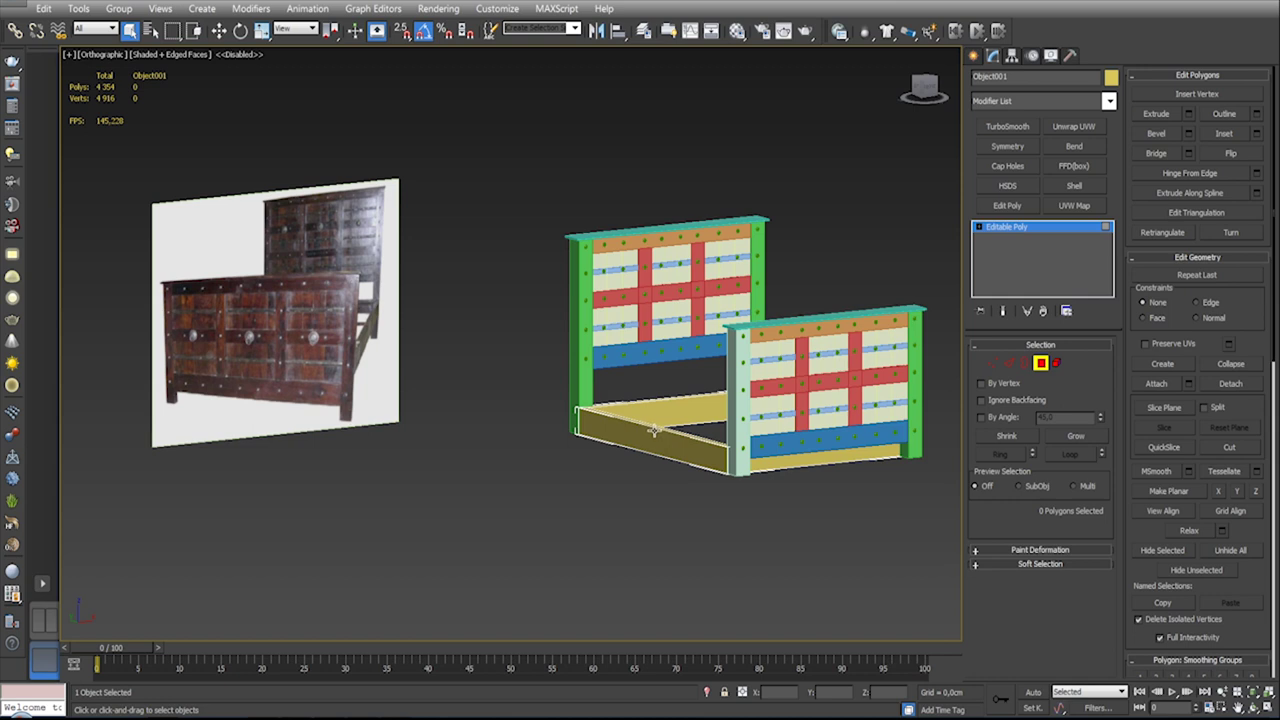
middle_drag(824, 452, 752, 420)
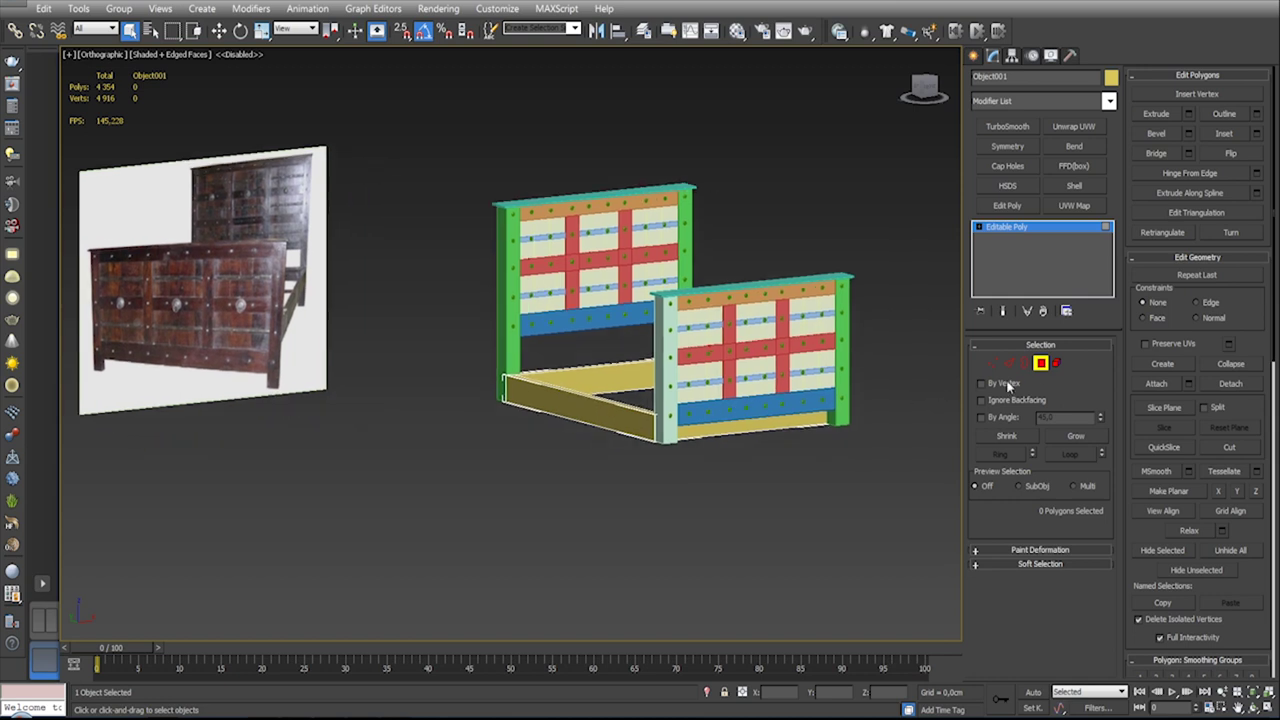
click(1040, 365)
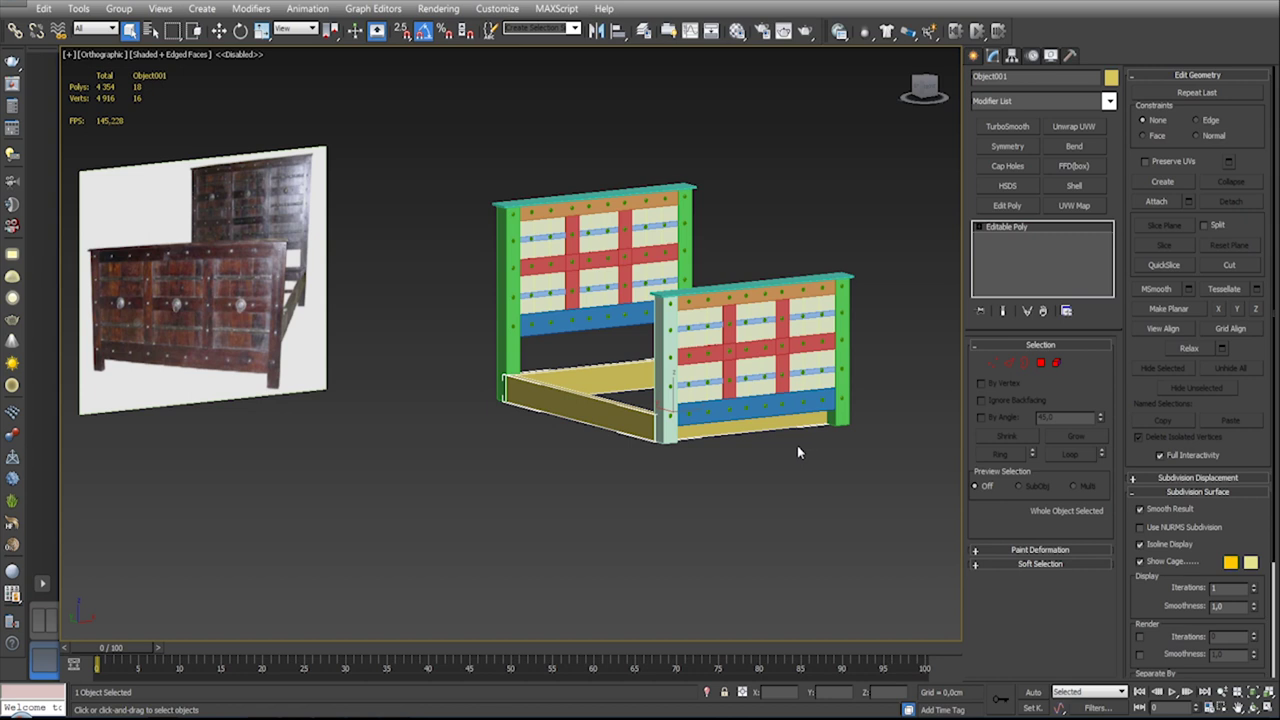
Step: Raise the yellow base in the Front view and switch to wireframe display
key(f)
scroll(797, 452, up, 5)
key(w)
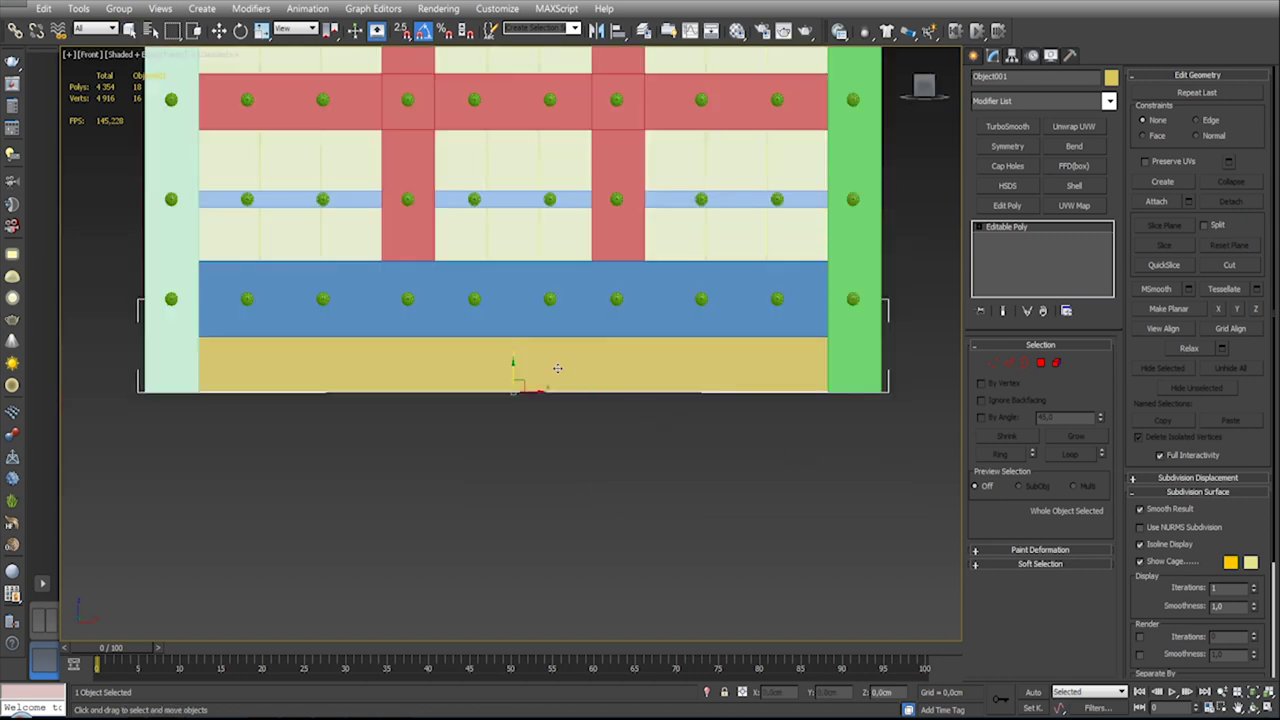
mouse_move(513, 366)
mouse_down()
mouse_move(512, 298)
mouse_move(513, 310)
mouse_up()
key(F3)
middle_drag(513, 310, 600, 338)
scroll(563, 363, up, 5)
scroll(612, 366, down, 5)
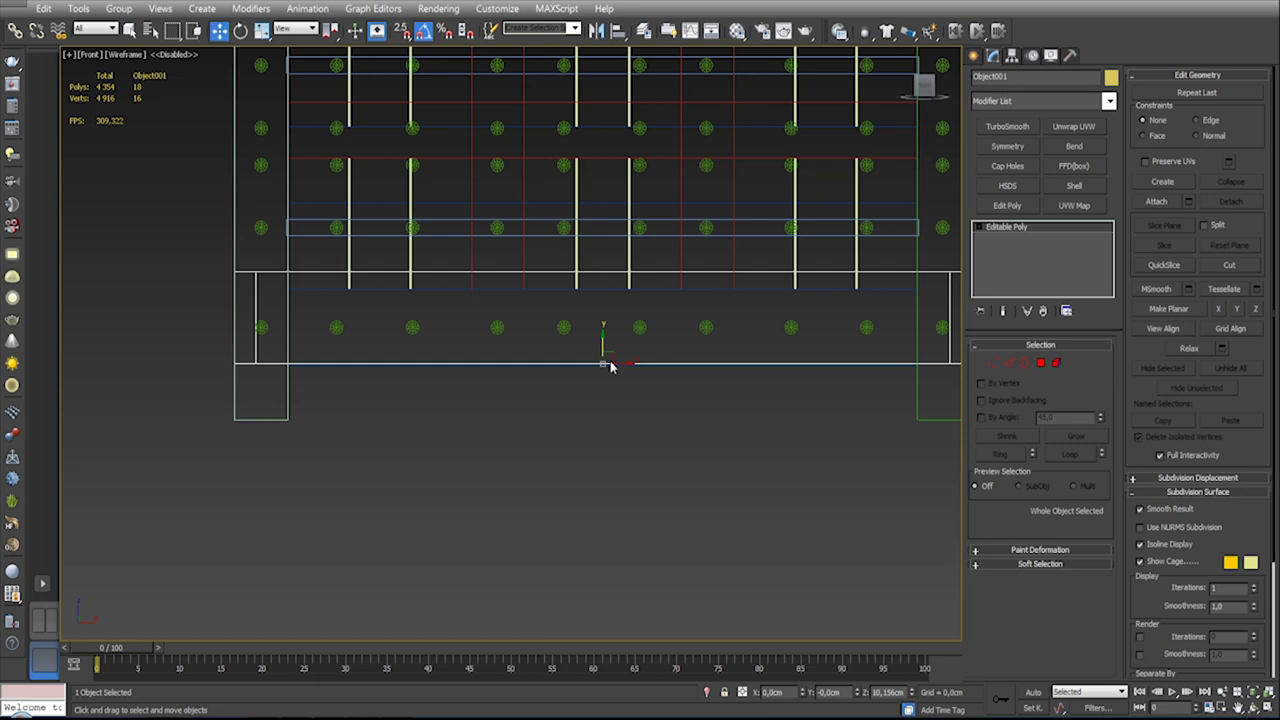
Step: Align the base to the target object on Y Position, using the target's Maximum
click(617, 31)
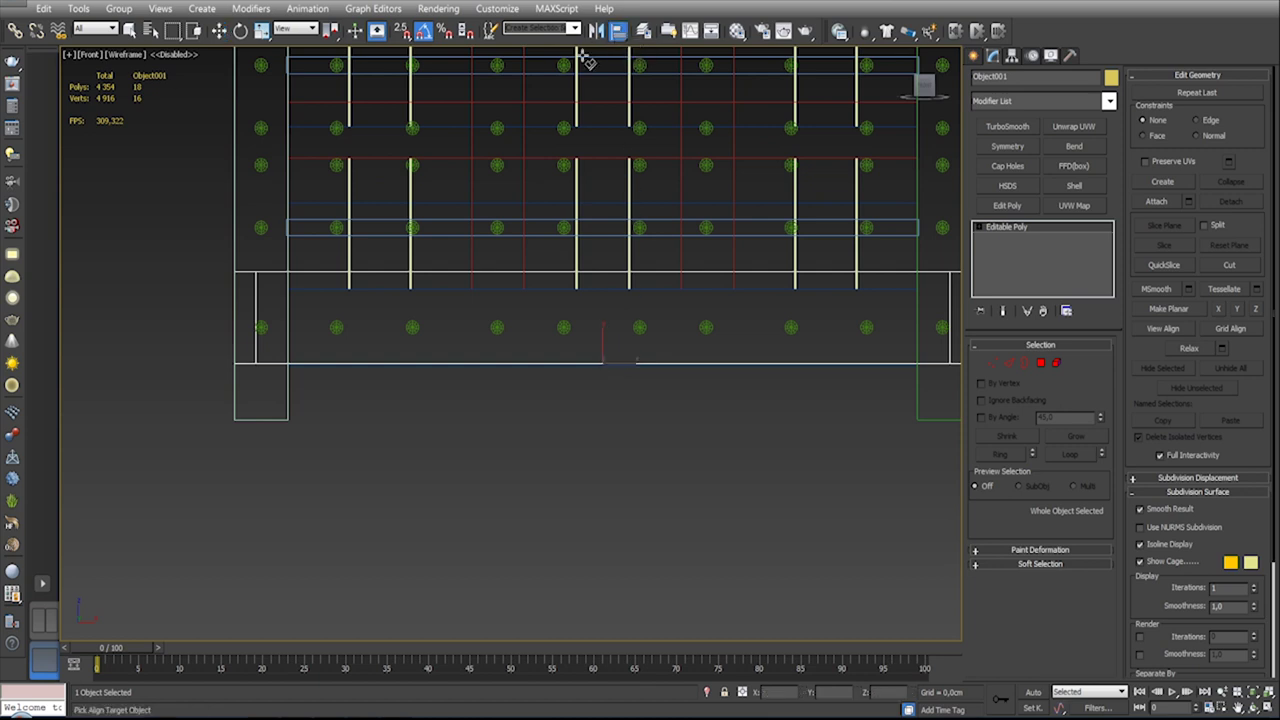
click(459, 294)
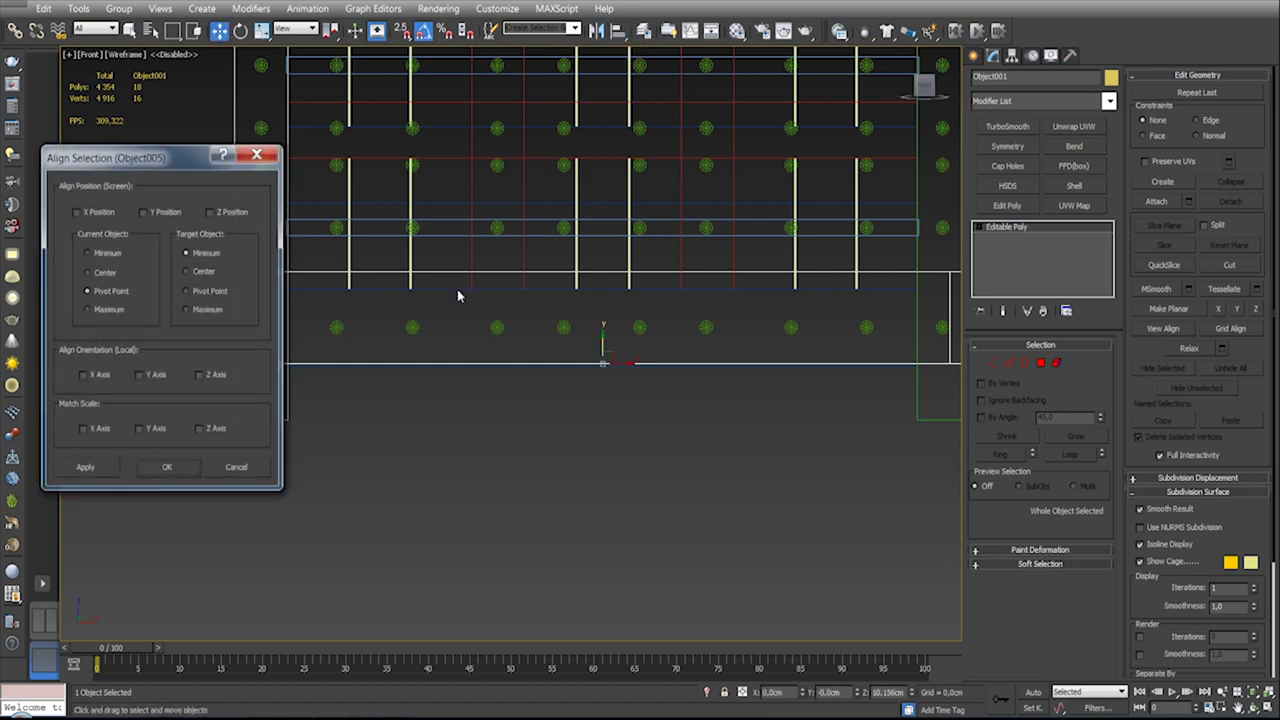
click(144, 213)
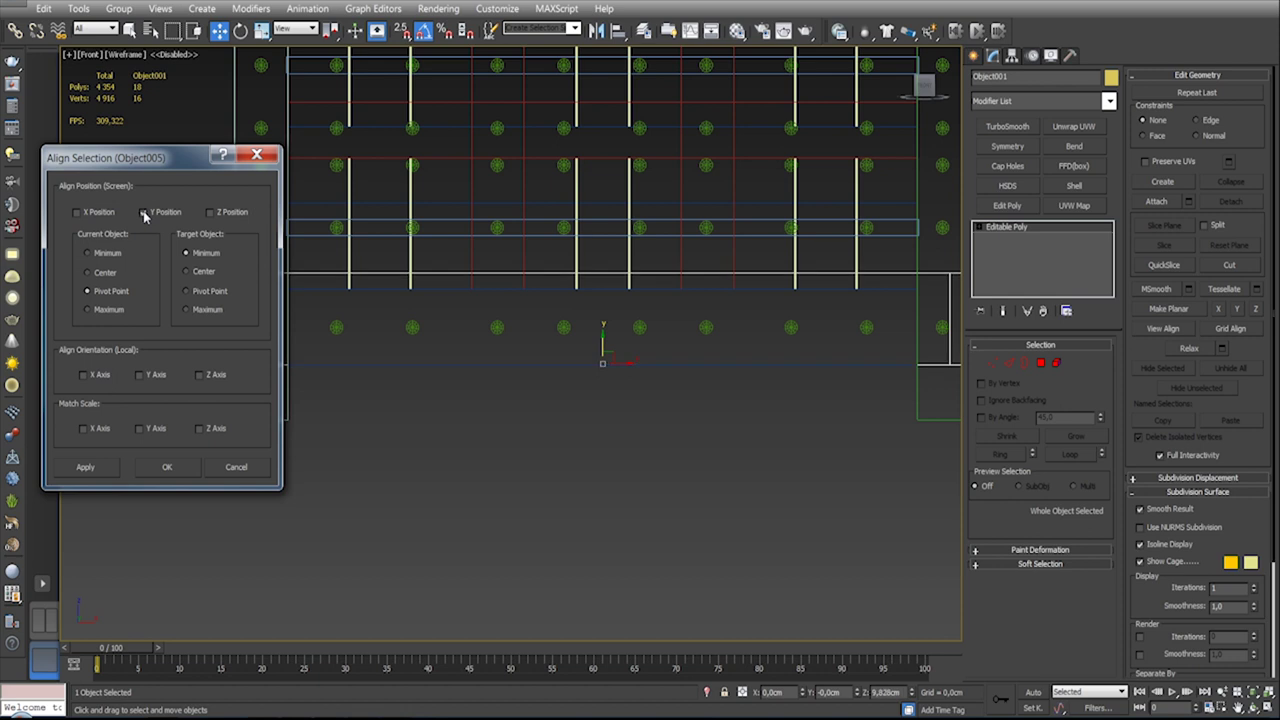
click(188, 312)
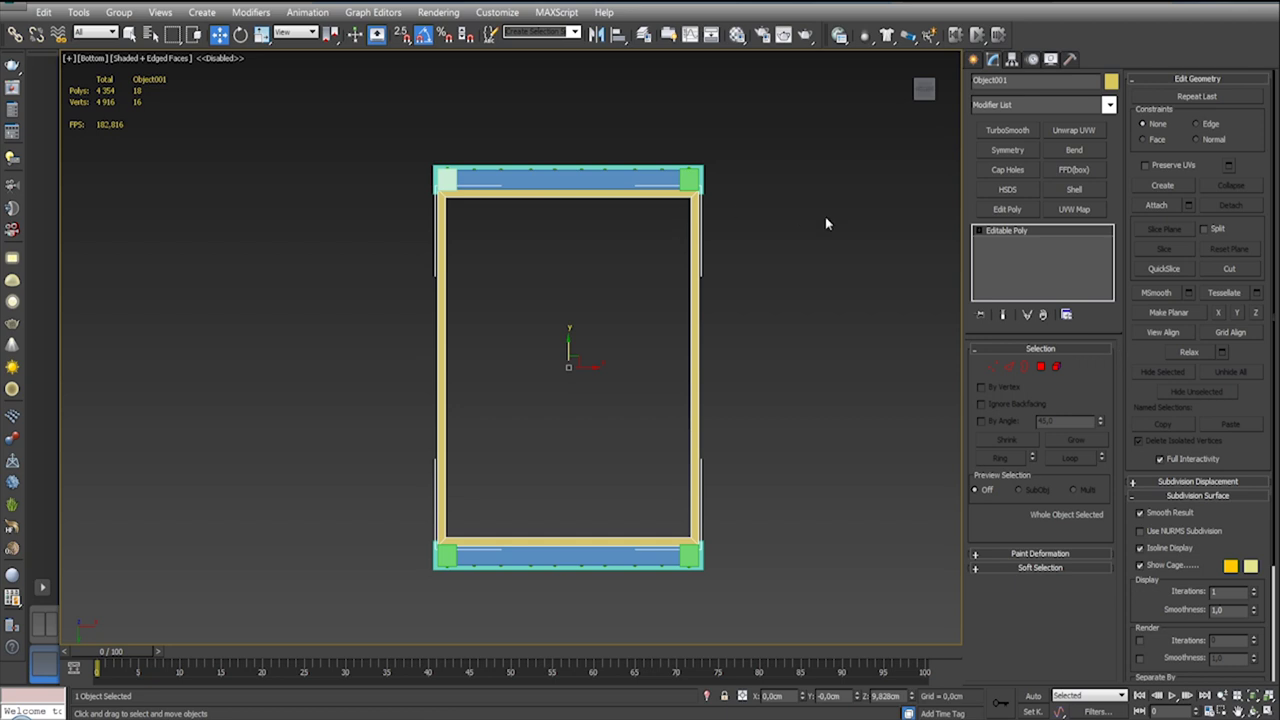
Step: Draw a thin AutoGrid box slat, about 119.3 cm wide, across the frame's top end
click(973, 59)
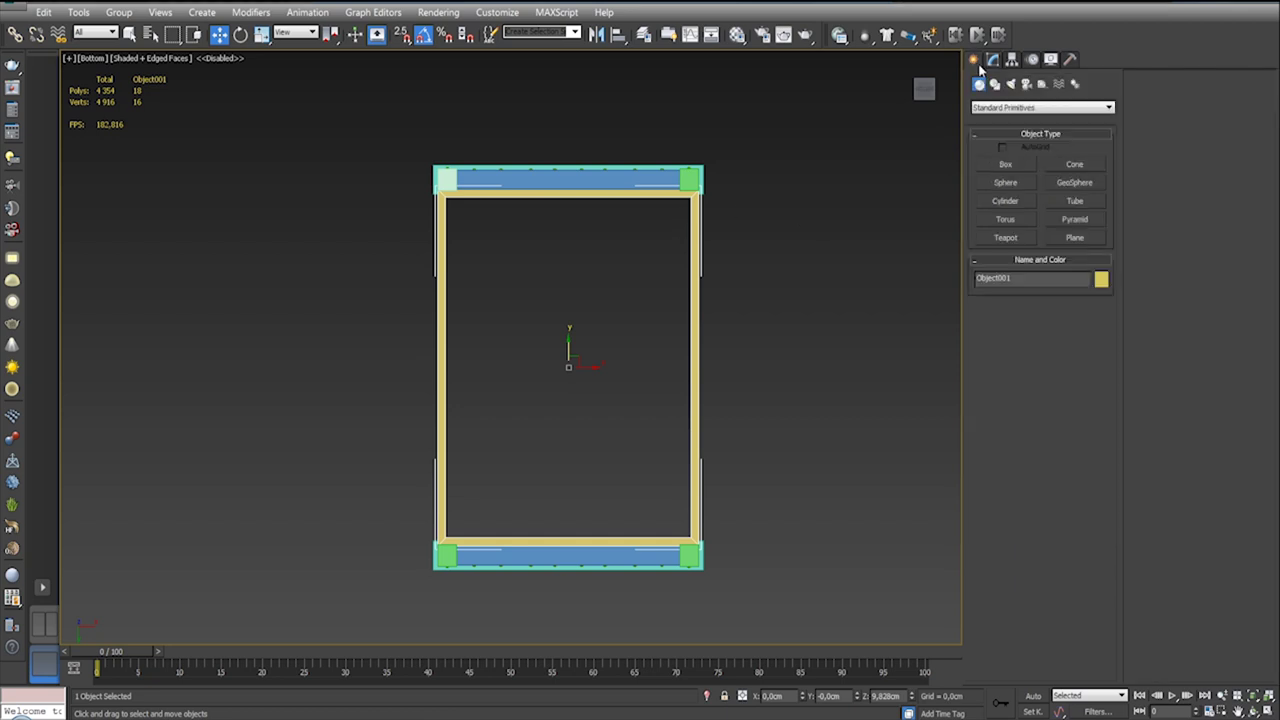
click(1006, 164)
scroll(518, 234, up, 4)
scroll(518, 234, up, 3)
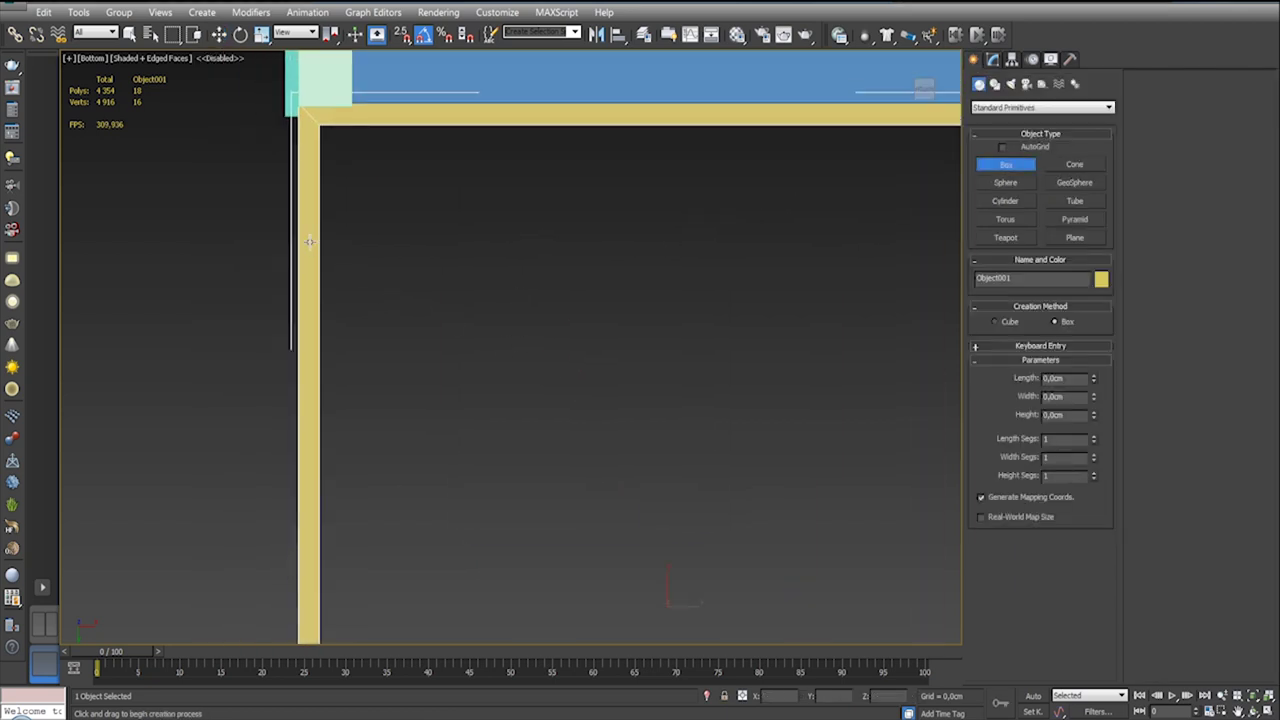
click(1002, 147)
mouse_move(300, 227)
mouse_down()
mouse_move(895, 268)
mouse_move(932, 255)
mouse_up()
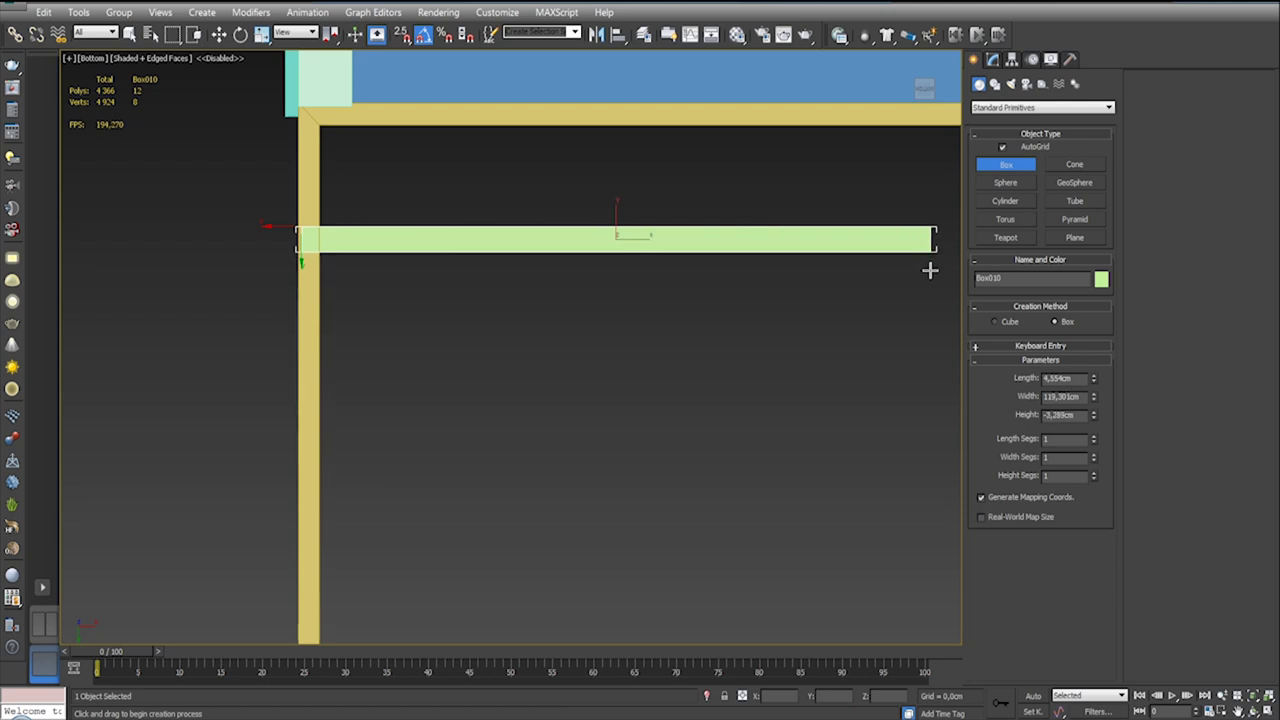
click(930, 262)
mouse_move(620, 240)
alt+middle_down()
mouse_move(659, 318)
mouse_move(637, 337)
mouse_move(551, 357)
mouse_move(529, 380)
mouse_move(500, 379)
mouse_move(609, 263)
mouse_move(594, 229)
mouse_move(617, 274)
mouse_move(625, 256)
mouse_move(675, 277)
alt+middle_up()
key(b)
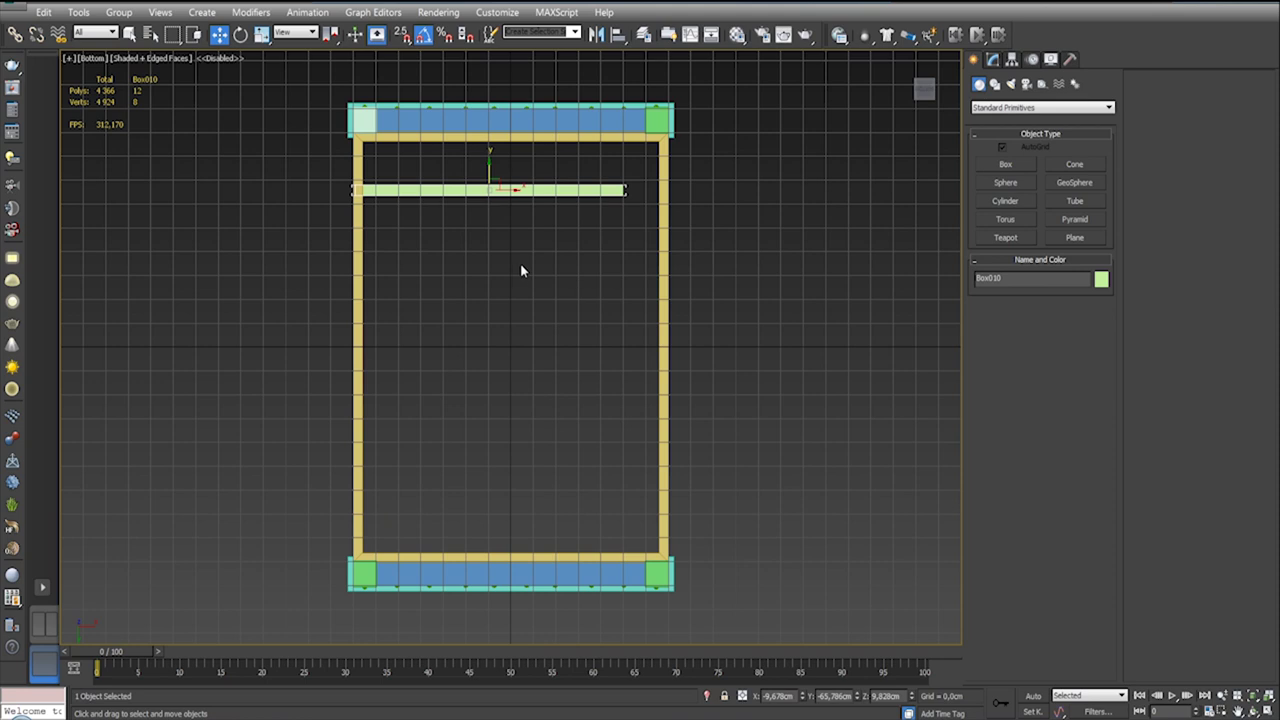
middle_drag(523, 271, 605, 319)
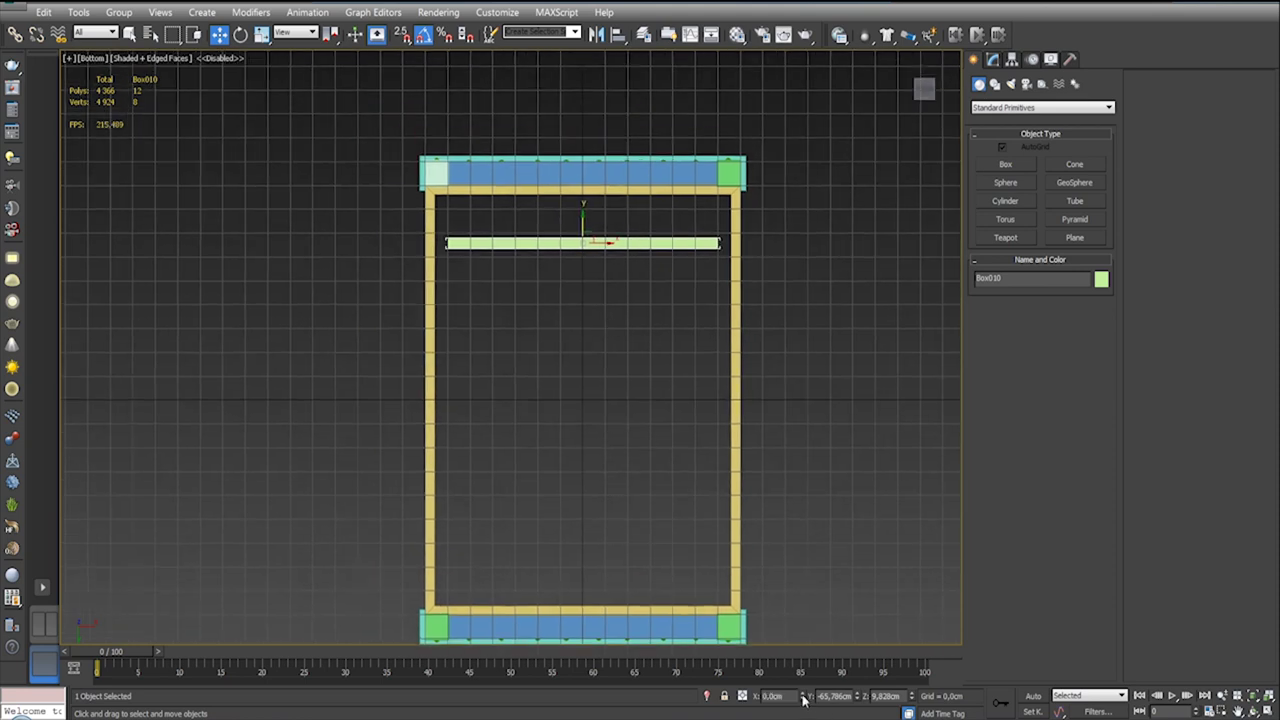
middle_drag(694, 488, 714, 560)
scroll(620, 383, up, 3)
Step: Set the slat box to Length 4, Width 136 and Height -3 cm
click(992, 59)
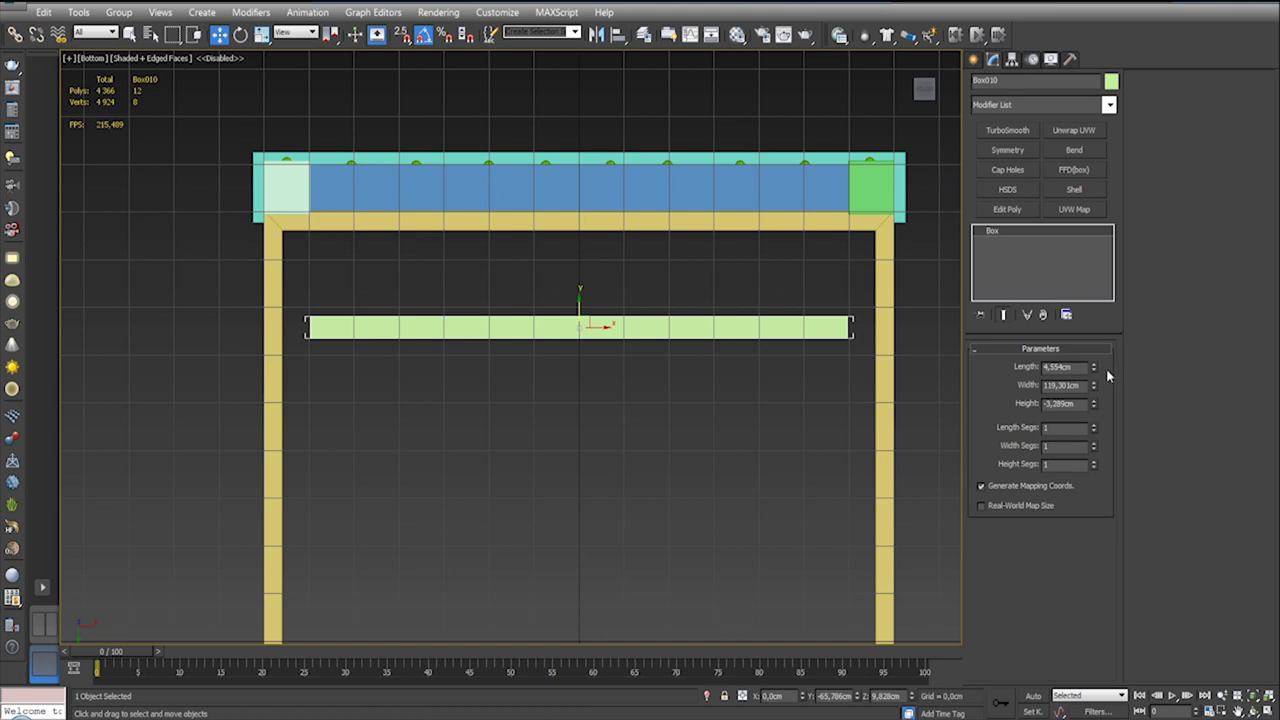
double_click(1081, 367)
text(4)
key(Return)
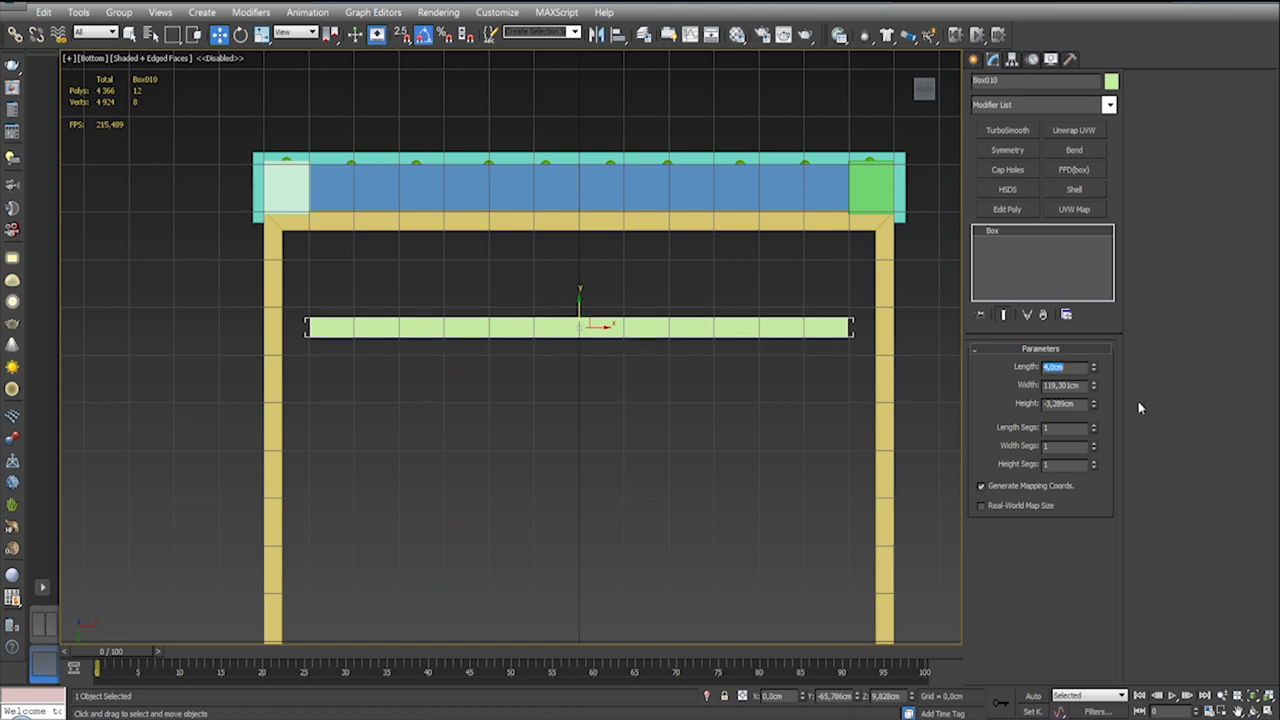
drag(1094, 387, 1092, 372)
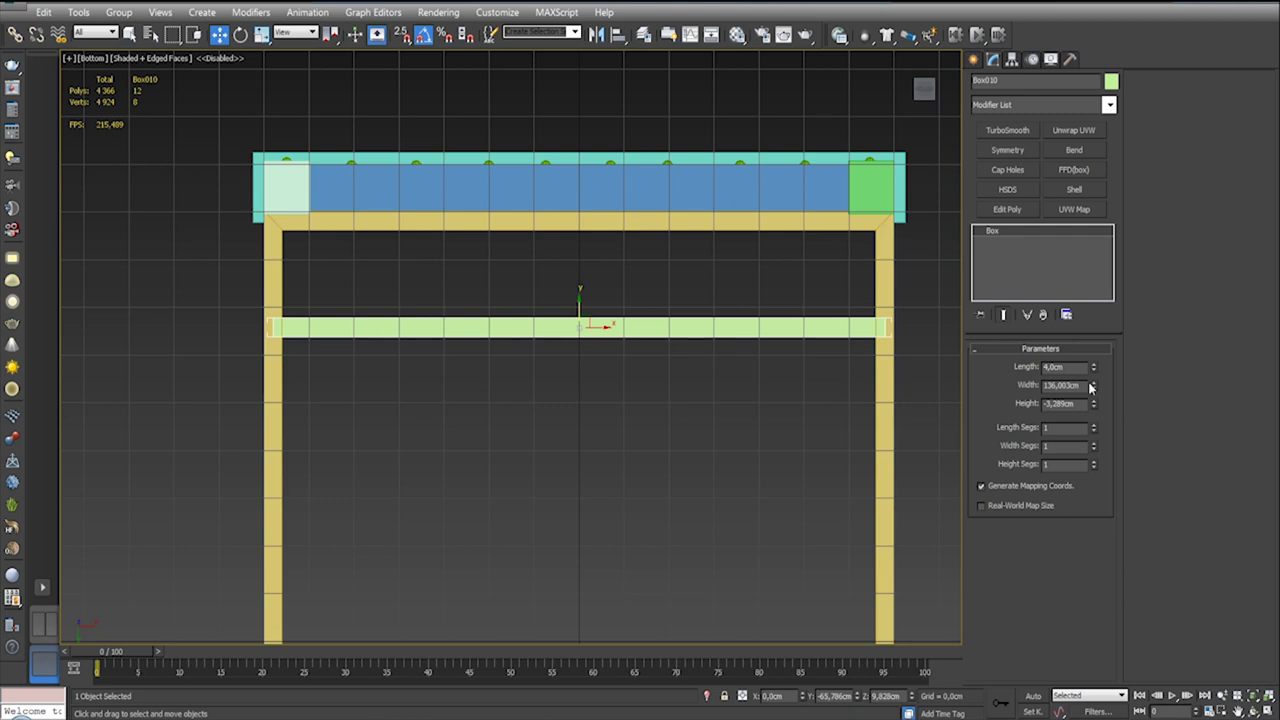
double_click(1086, 386)
text(1)
key(Return)
drag(1082, 403, 1071, 406)
text(-3)
key(Return)
Step: Slide the slat slightly further into the base frame
middle_drag(874, 323, 839, 244)
scroll(839, 244, down, 5)
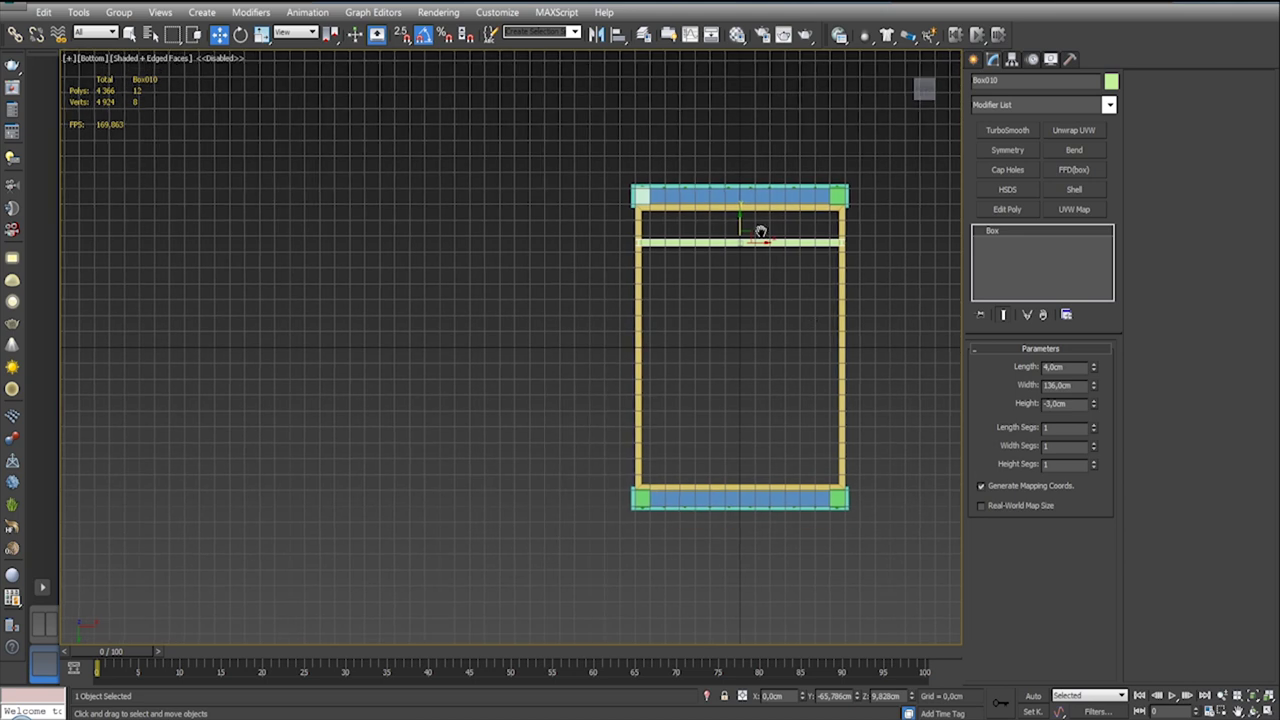
middle_drag(760, 234, 754, 200)
mouse_move(736, 197)
mouse_down()
mouse_move(738, 217)
mouse_move(746, 194)
mouse_up()
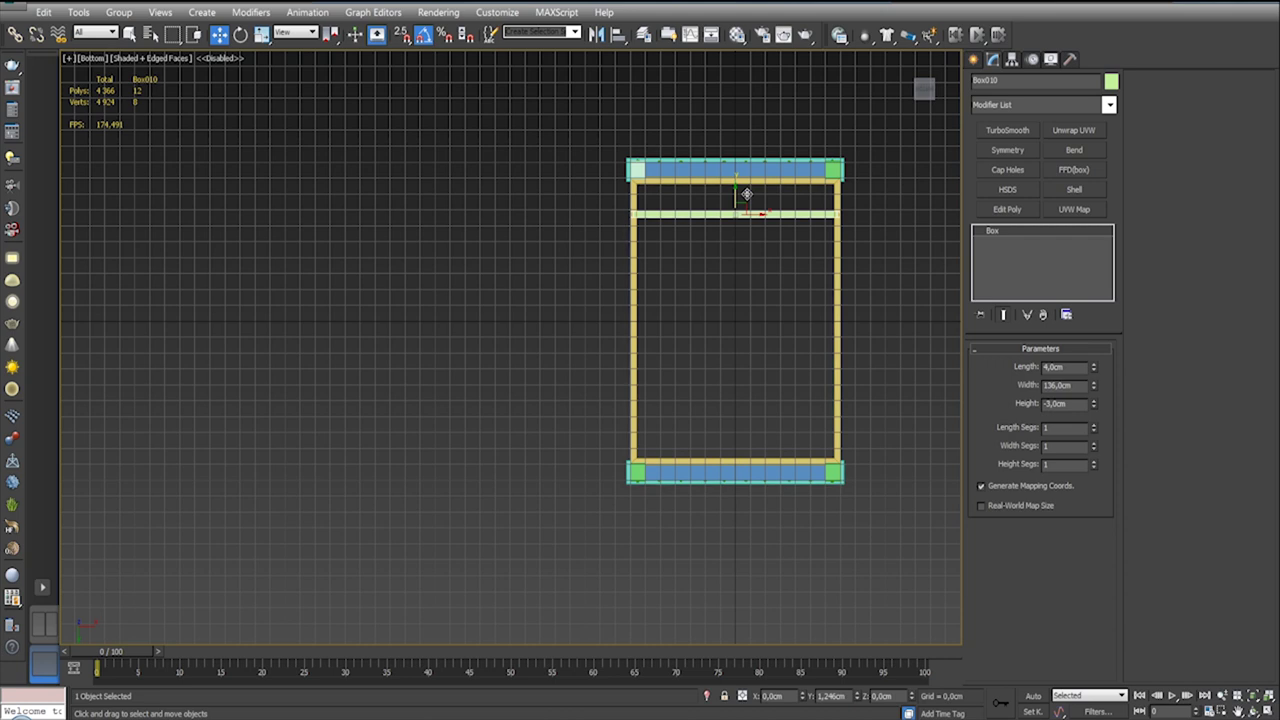
mouse_move(946, 289)
alt+middle_down()
mouse_move(837, 374)
mouse_move(838, 404)
mouse_move(760, 517)
mouse_move(651, 423)
alt+middle_up()
Step: Return to the Bottom view and frame the base with its new slat
key(g)
scroll(651, 423, up, 5)
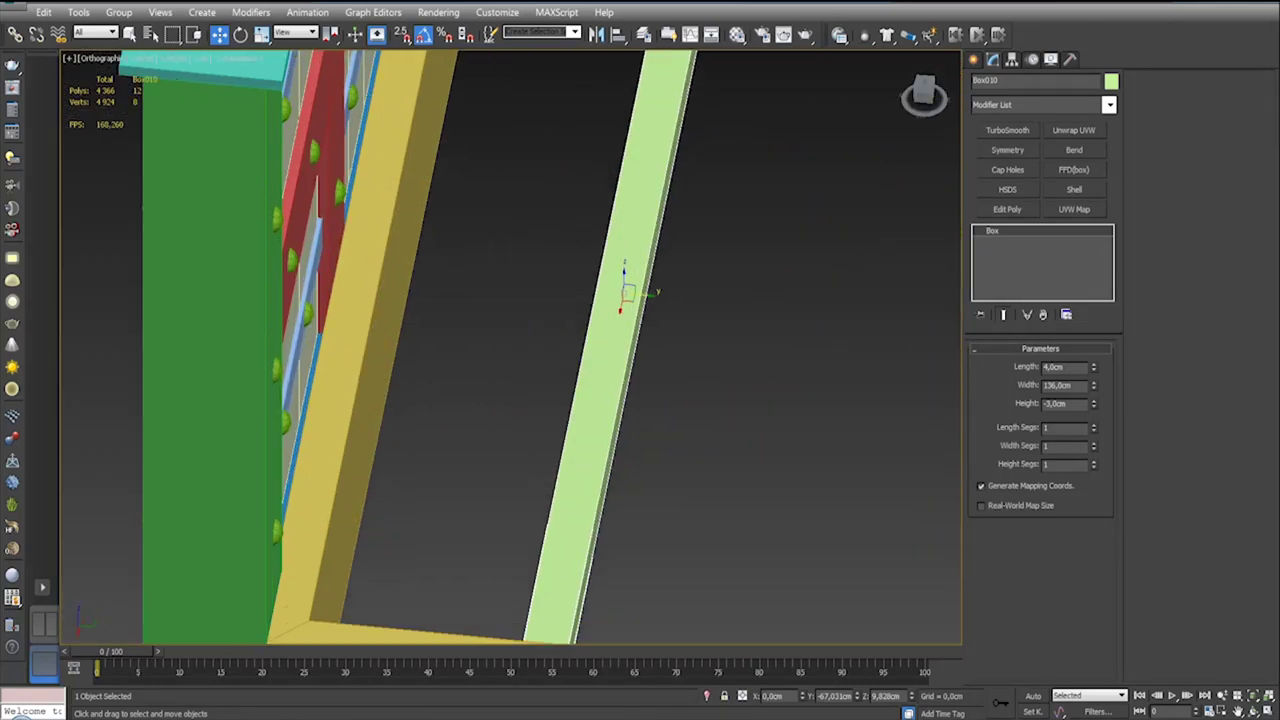
scroll(523, 486, down, 5)
mouse_move(523, 486)
alt+middle_down()
mouse_move(457, 408)
mouse_move(423, 429)
mouse_move(460, 476)
mouse_move(620, 310)
mouse_move(710, 294)
mouse_move(680, 320)
mouse_move(673, 312)
alt+middle_up()
scroll(460, 476, down, 3)
scroll(650, 325, down, 2)
key(b)
scroll(783, 325, up, 4)
scroll(771, 334, down, 7)
middle_drag(726, 429, 708, 304)
scroll(708, 304, up, 3)
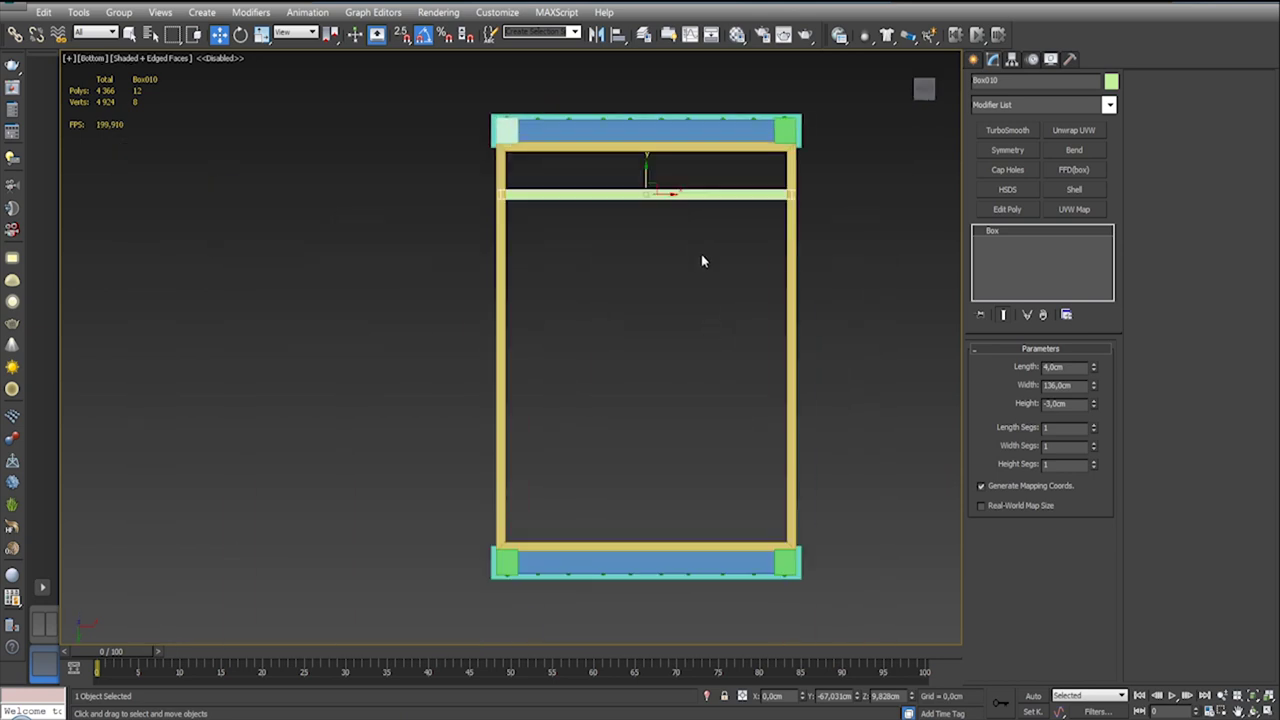
Step: With Affect Pivot Only on, zero the slat's pivot Y to the grid origin
click(1011, 60)
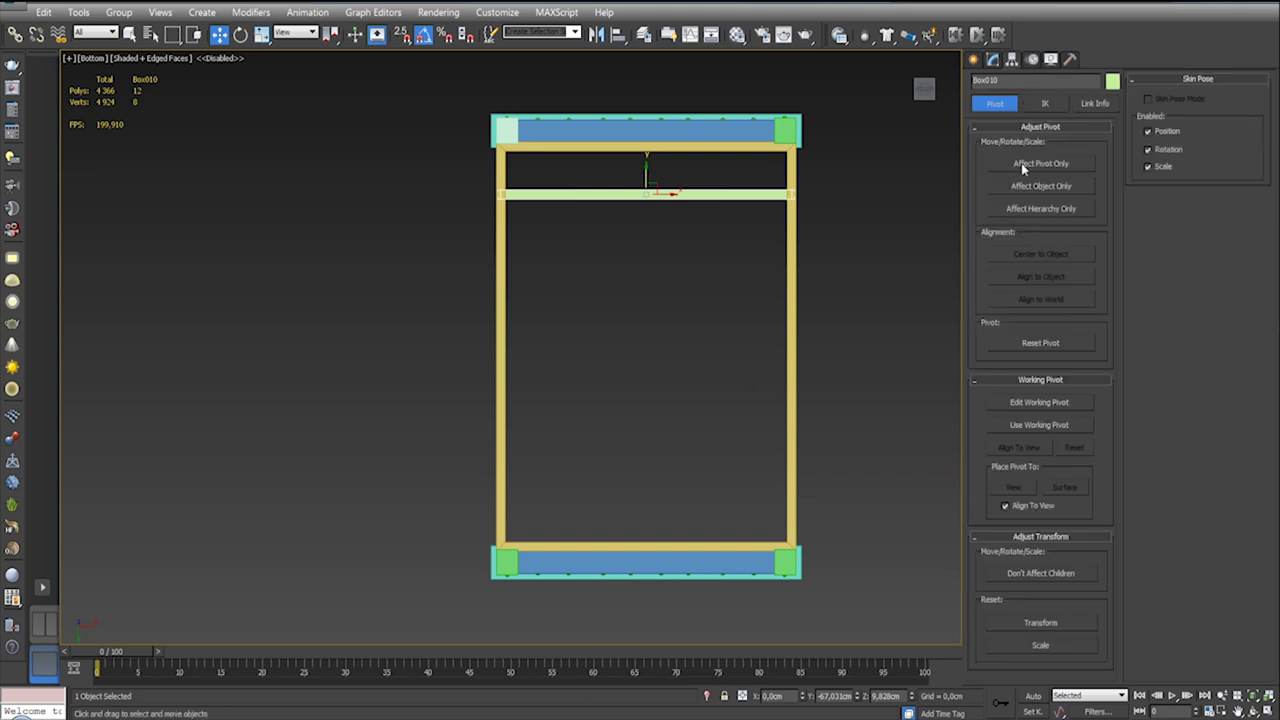
click(1021, 163)
click(1021, 163)
key(g)
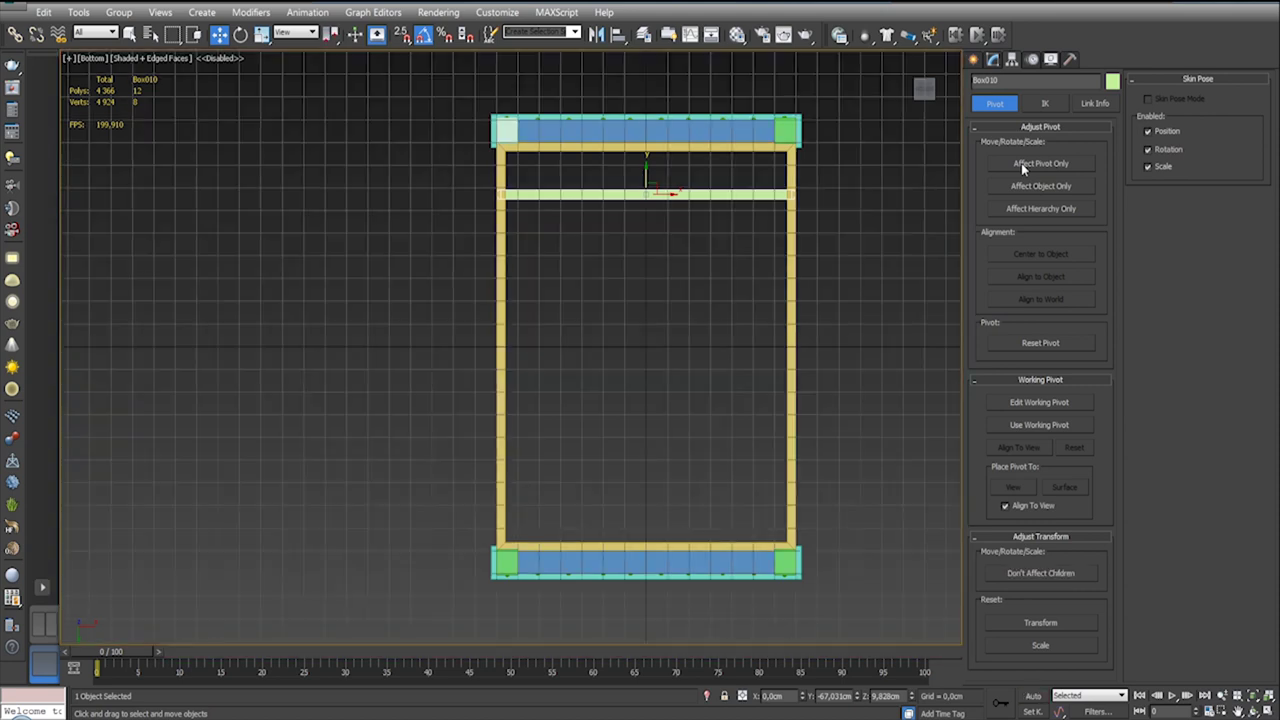
click(1021, 163)
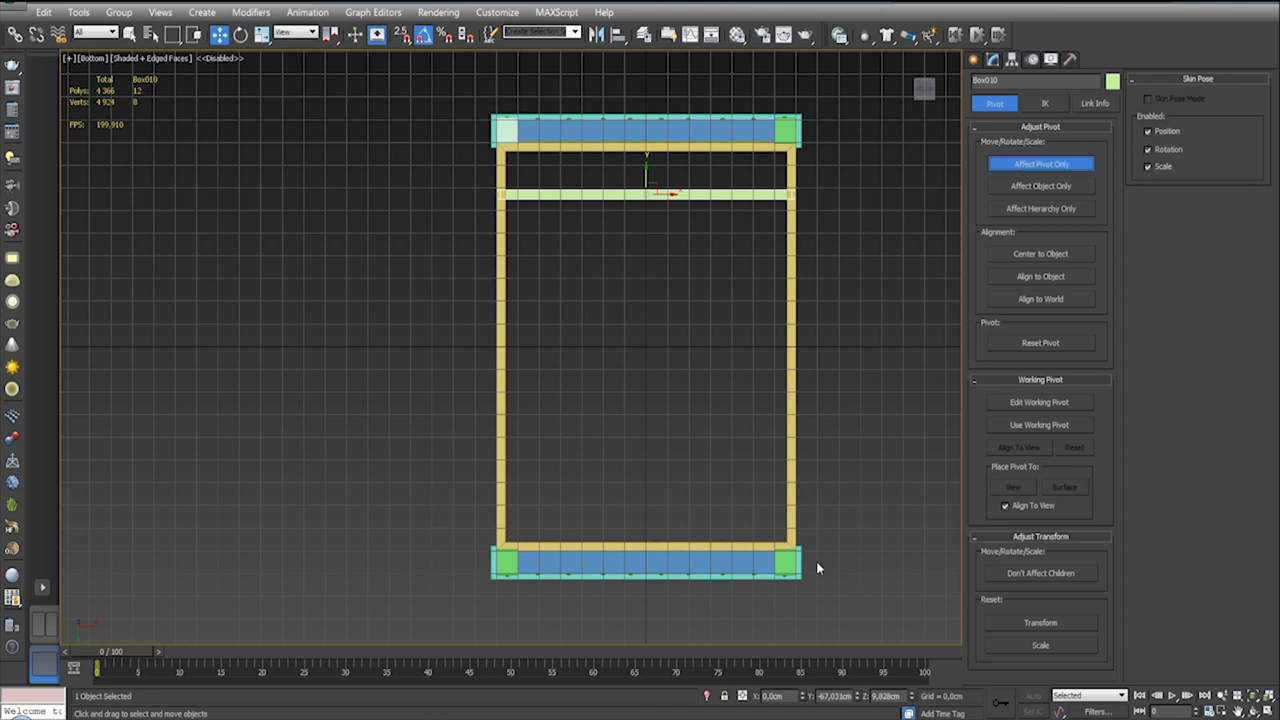
right_click(857, 697)
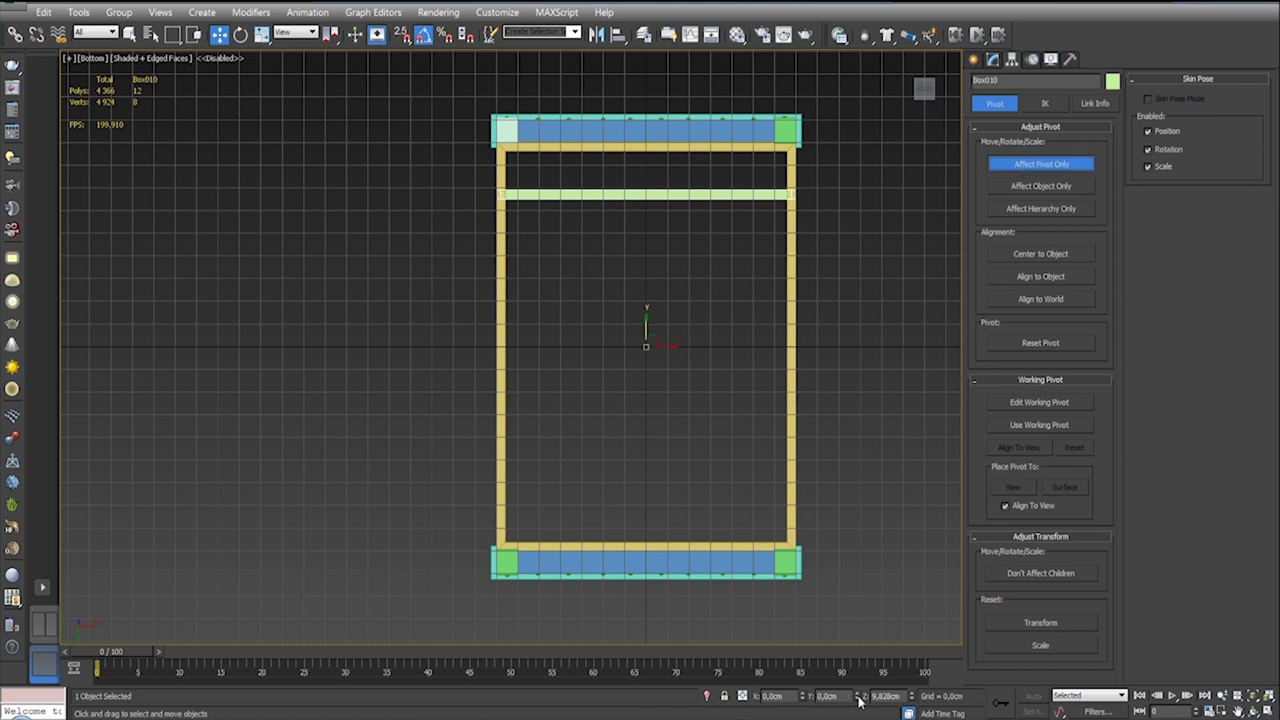
click(993, 60)
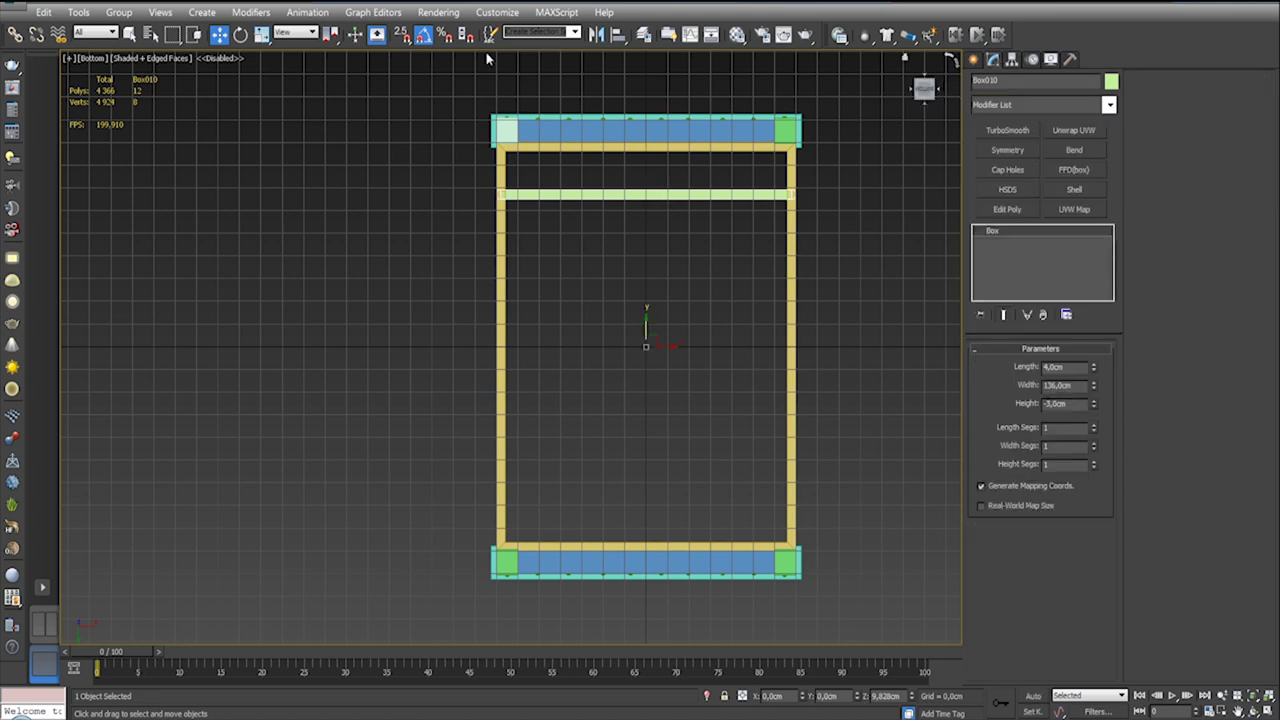
Step: Mirror the slat on Y as an instance, then Shift-drag another instance toward mid-frame
click(597, 35)
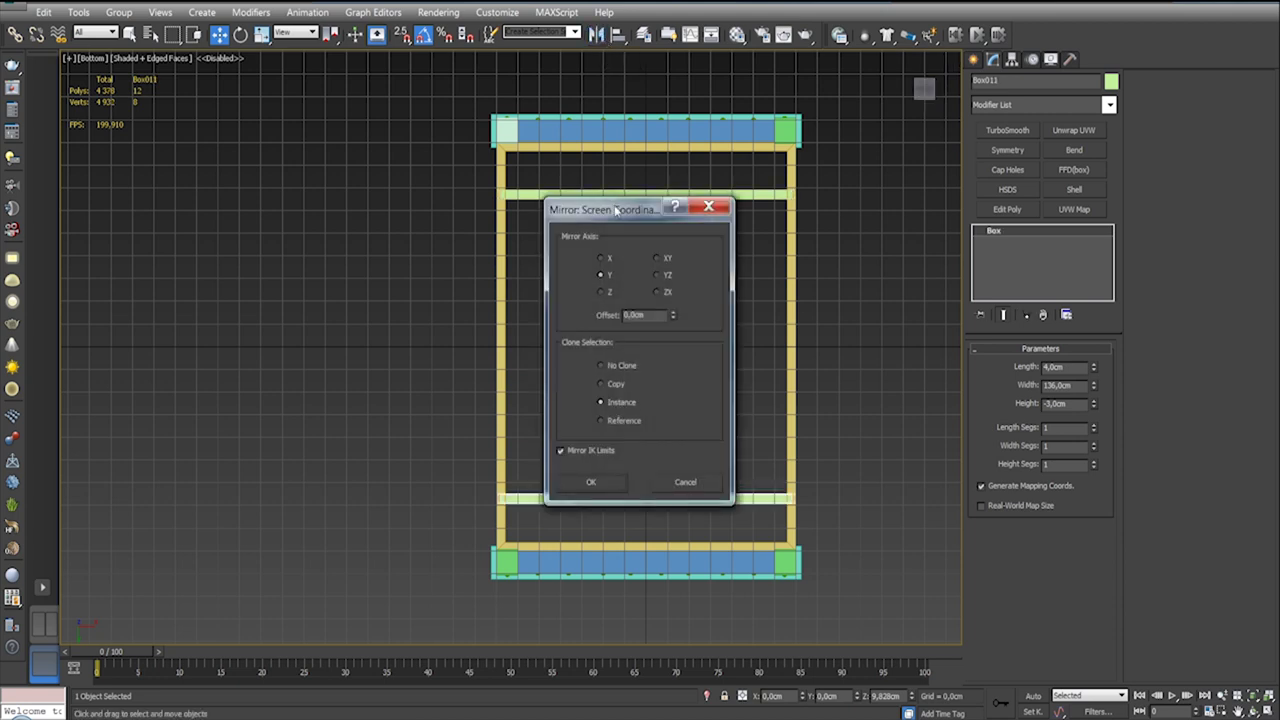
drag(618, 210, 185, 152)
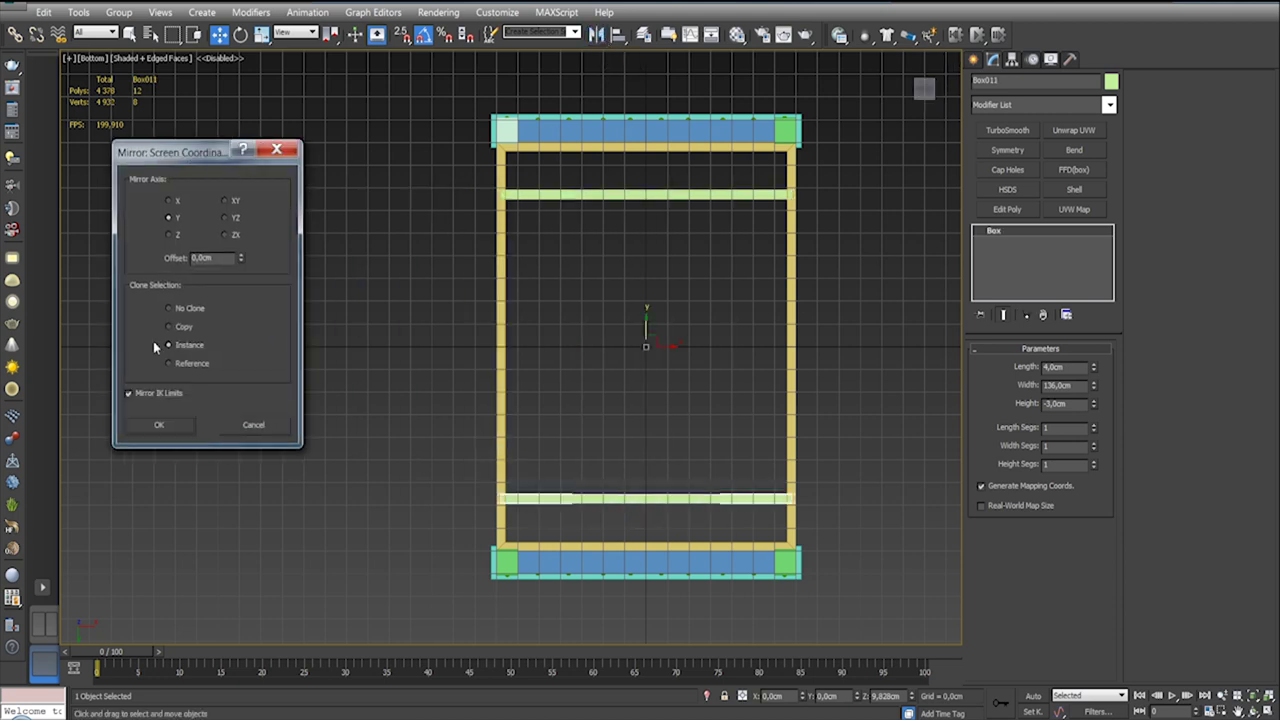
click(177, 424)
shift+drag(646, 327, 658, 180)
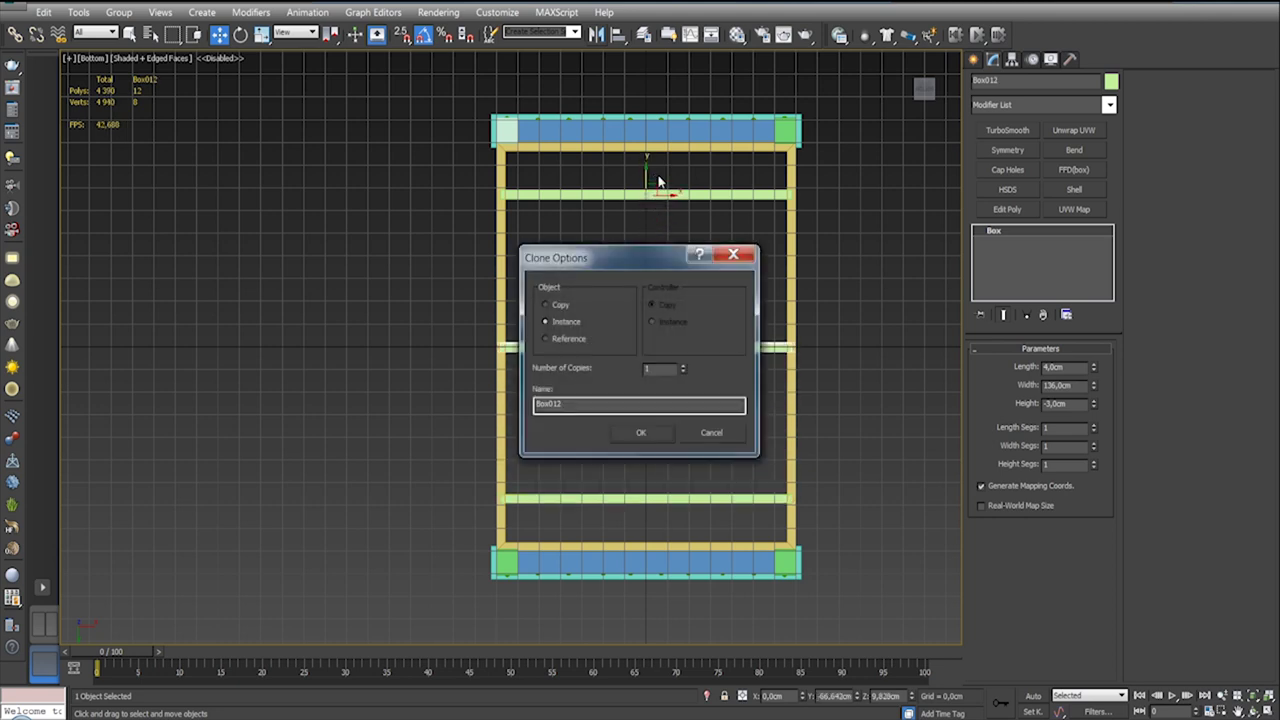
click(641, 432)
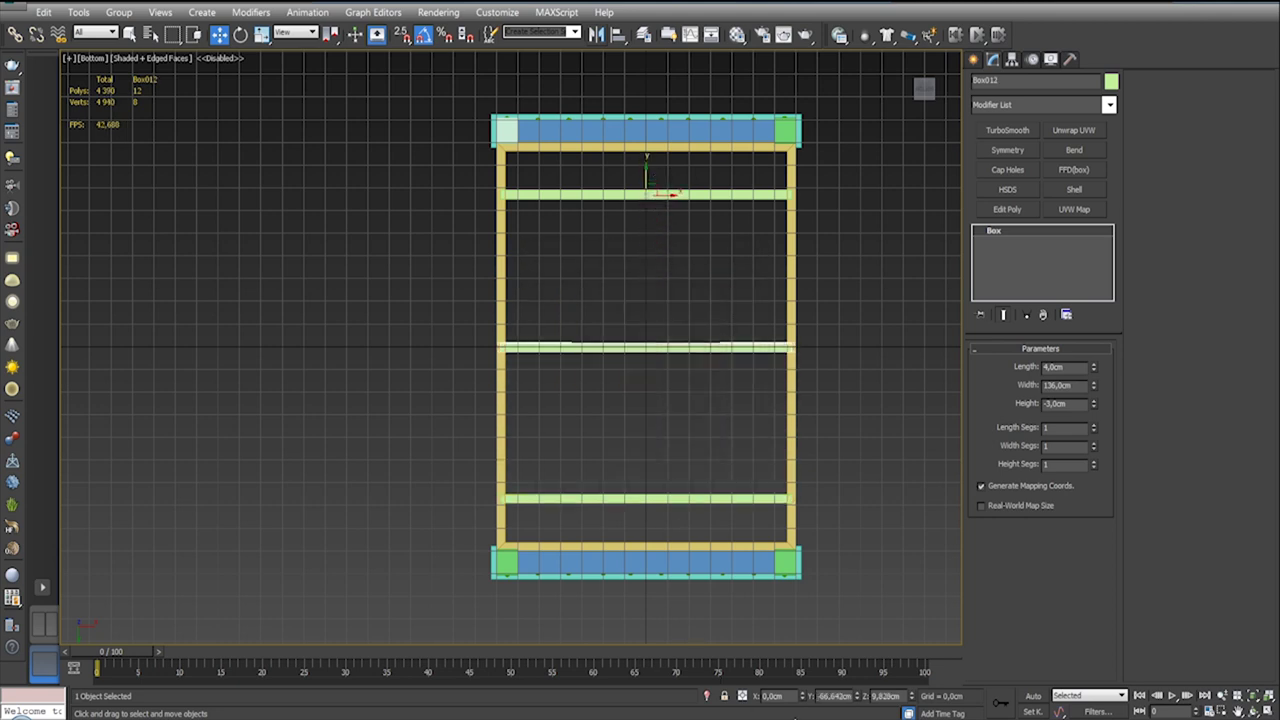
Step: Centre the middle slat's pivot on the object and zero its Y position
click(1031, 59)
click(1015, 163)
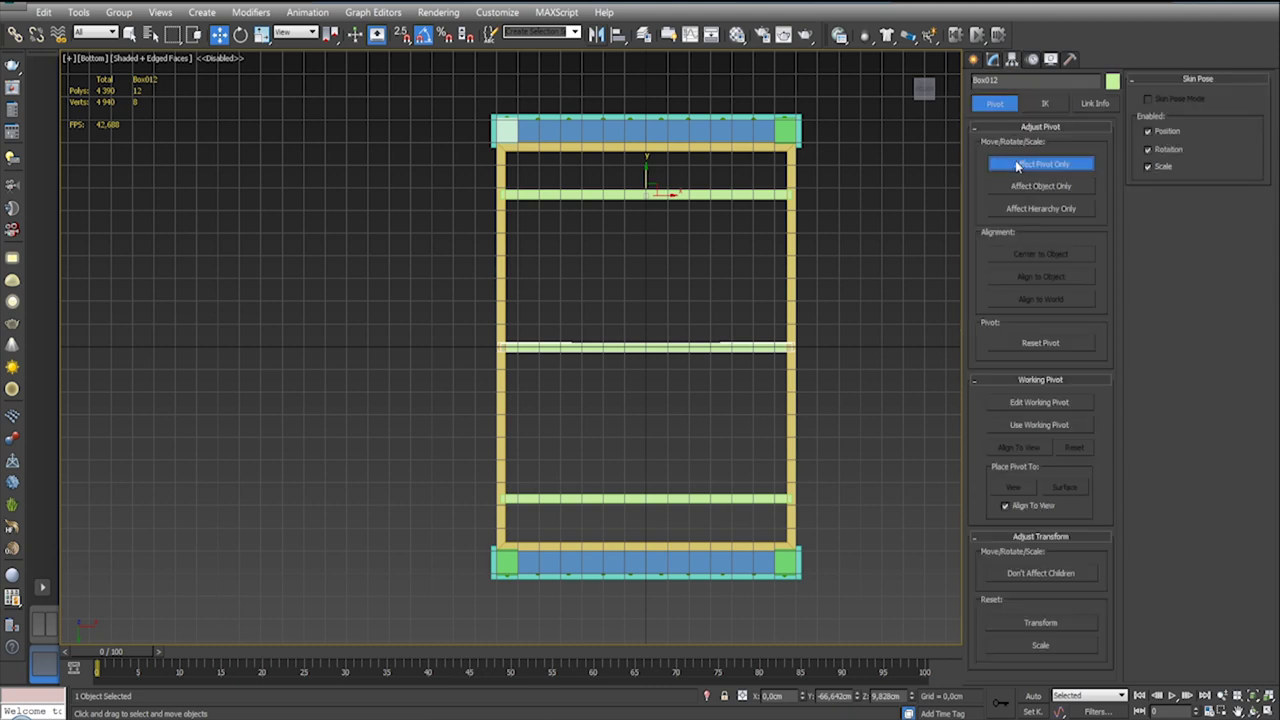
click(1017, 254)
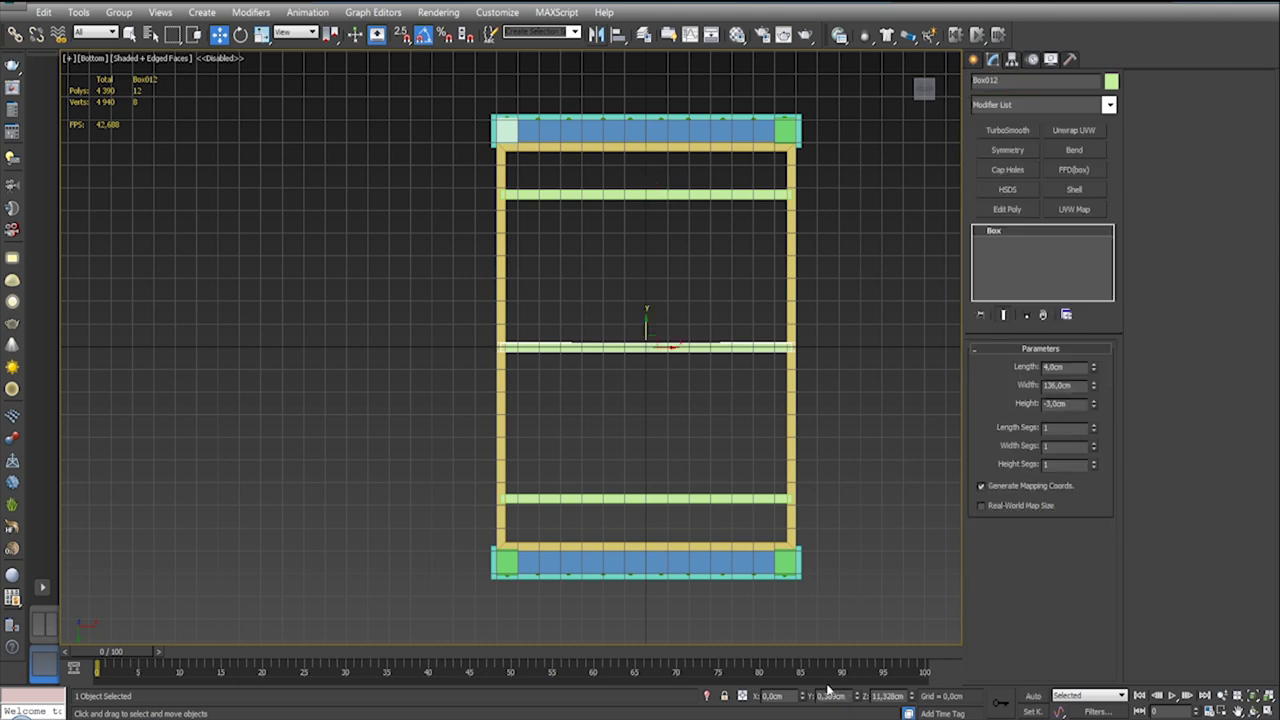
right_click(859, 696)
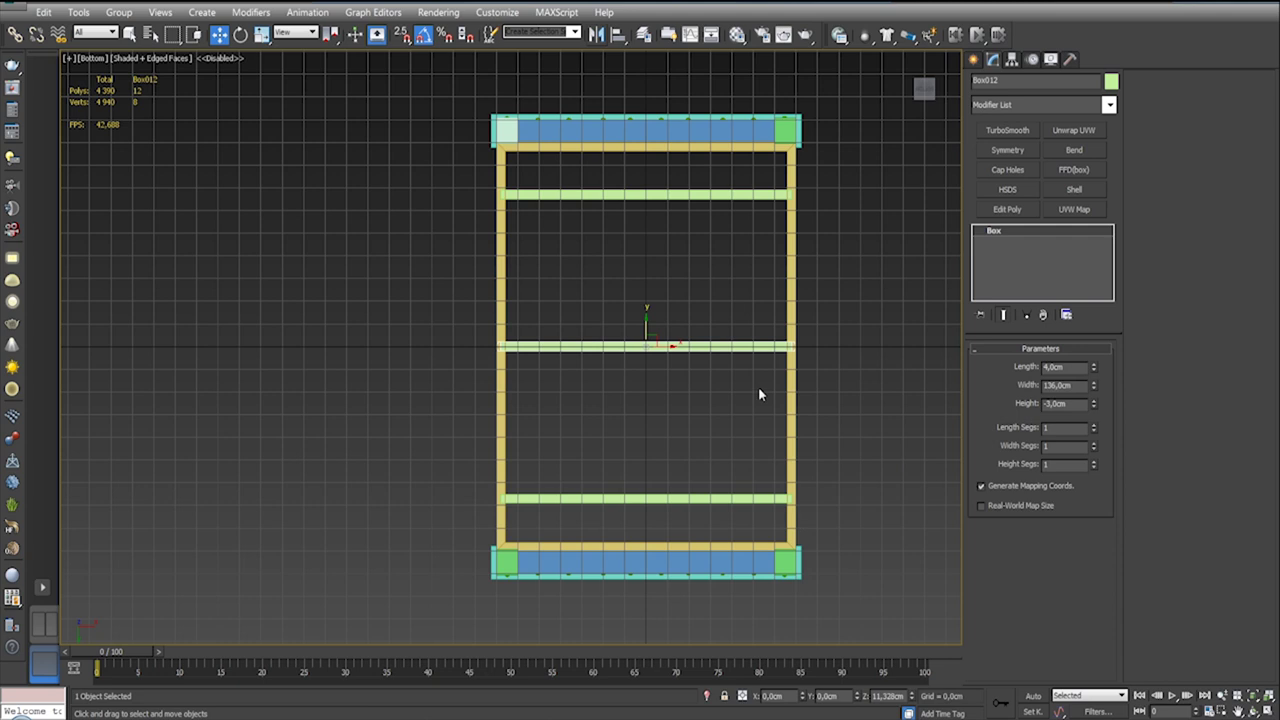
key(g)
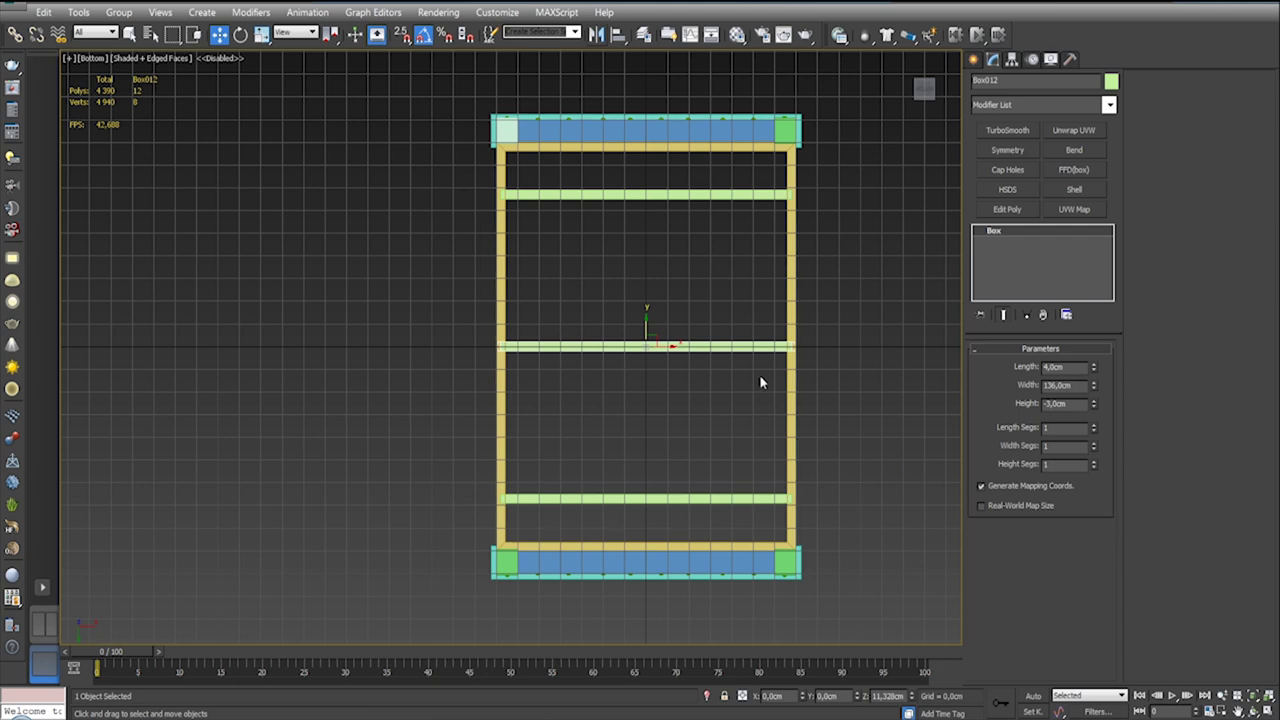
mouse_move(694, 223)
alt+middle_down()
mouse_move(690, 330)
mouse_move(655, 312)
alt+middle_up()
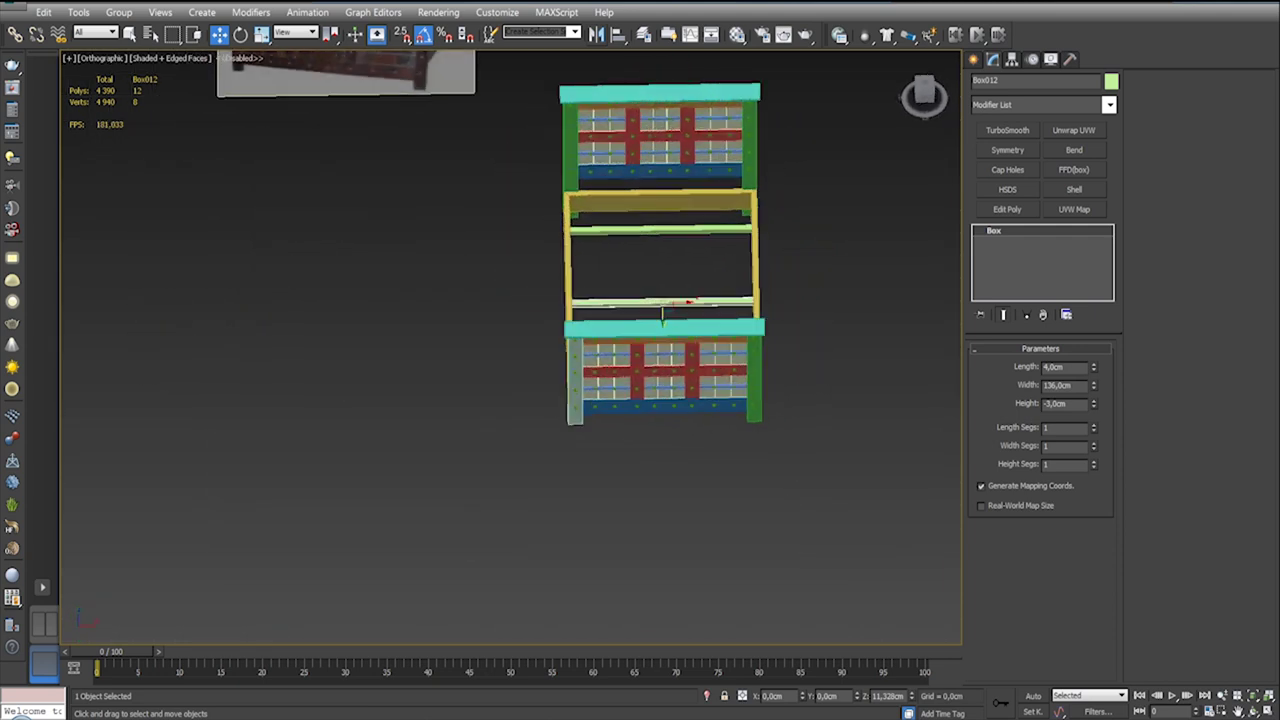
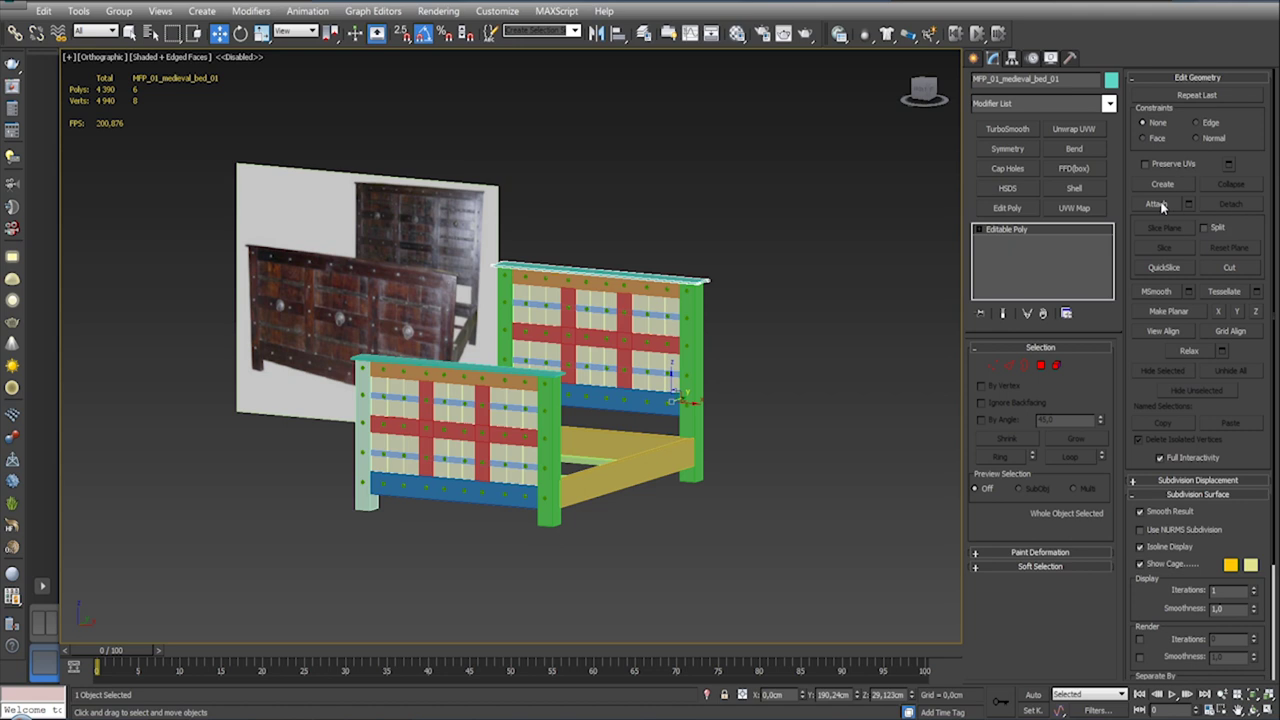
Step: In Front view, box-select the 29-piece bed and clone it as an independent Copy
key(f)
scroll(795, 304, down, 3)
key(z)
scroll(795, 310, up, 3)
scroll(793, 312, down, 8)
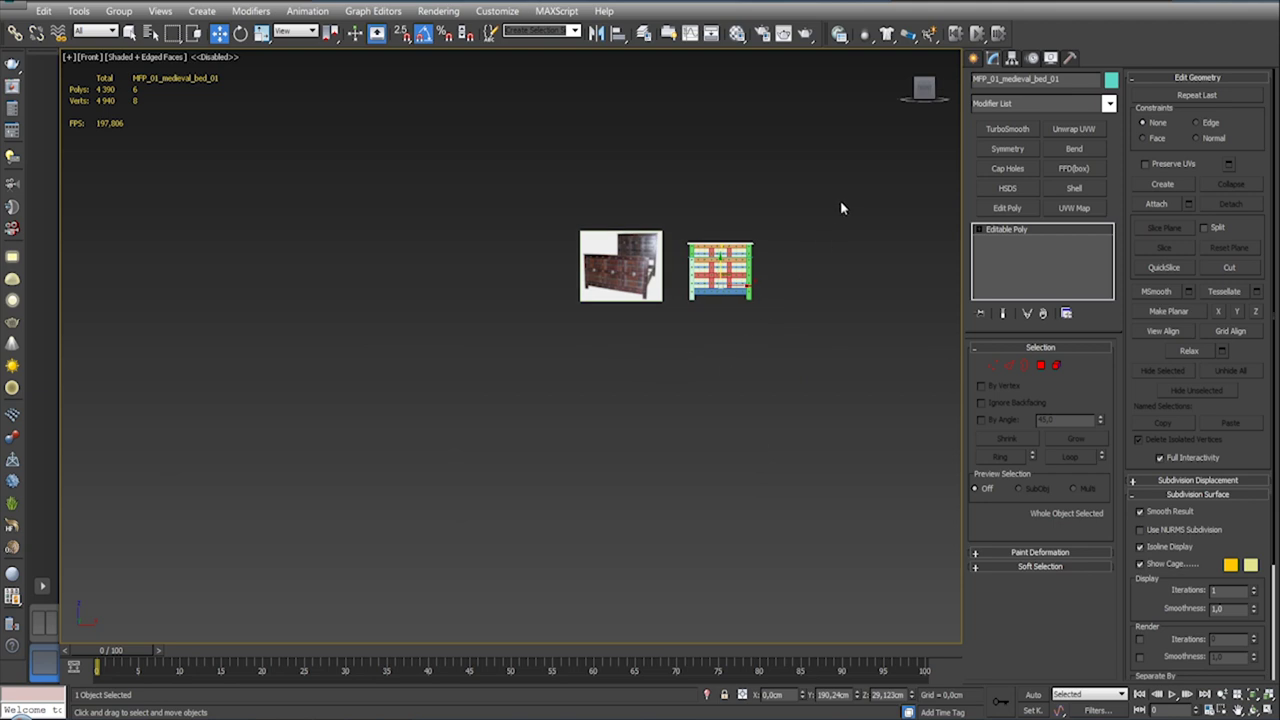
drag(831, 206, 688, 334)
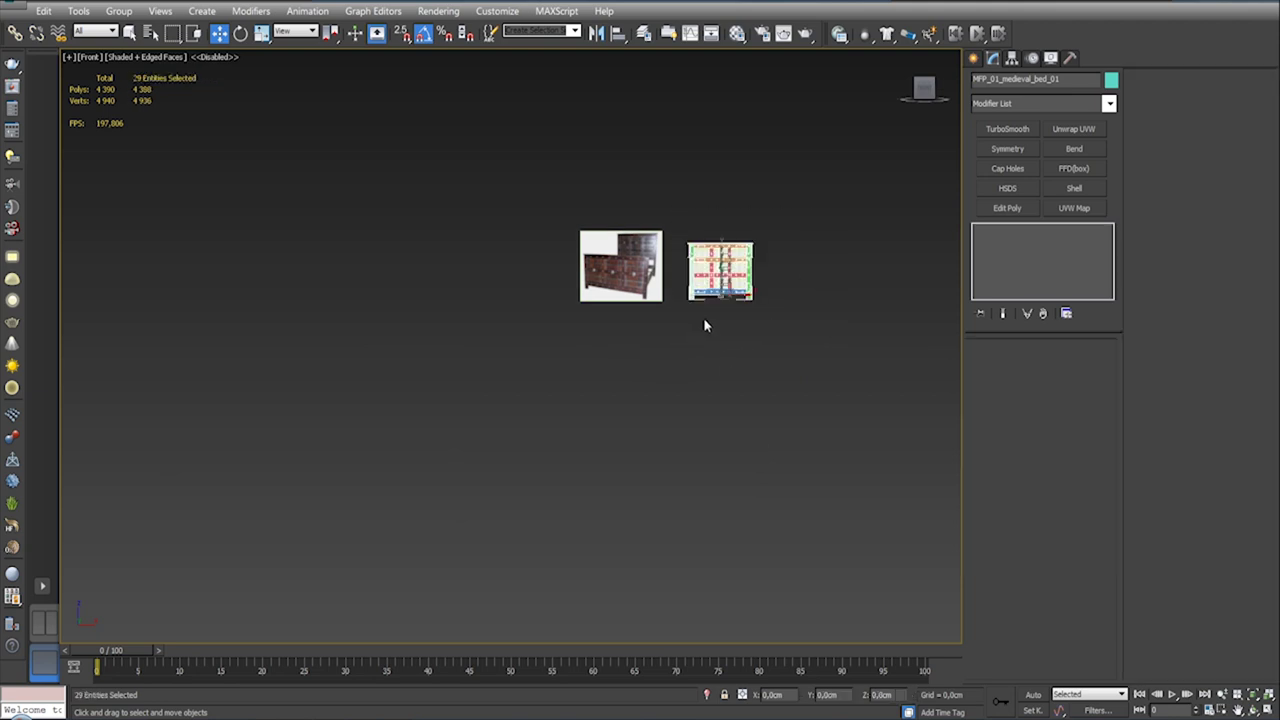
right_click(750, 272)
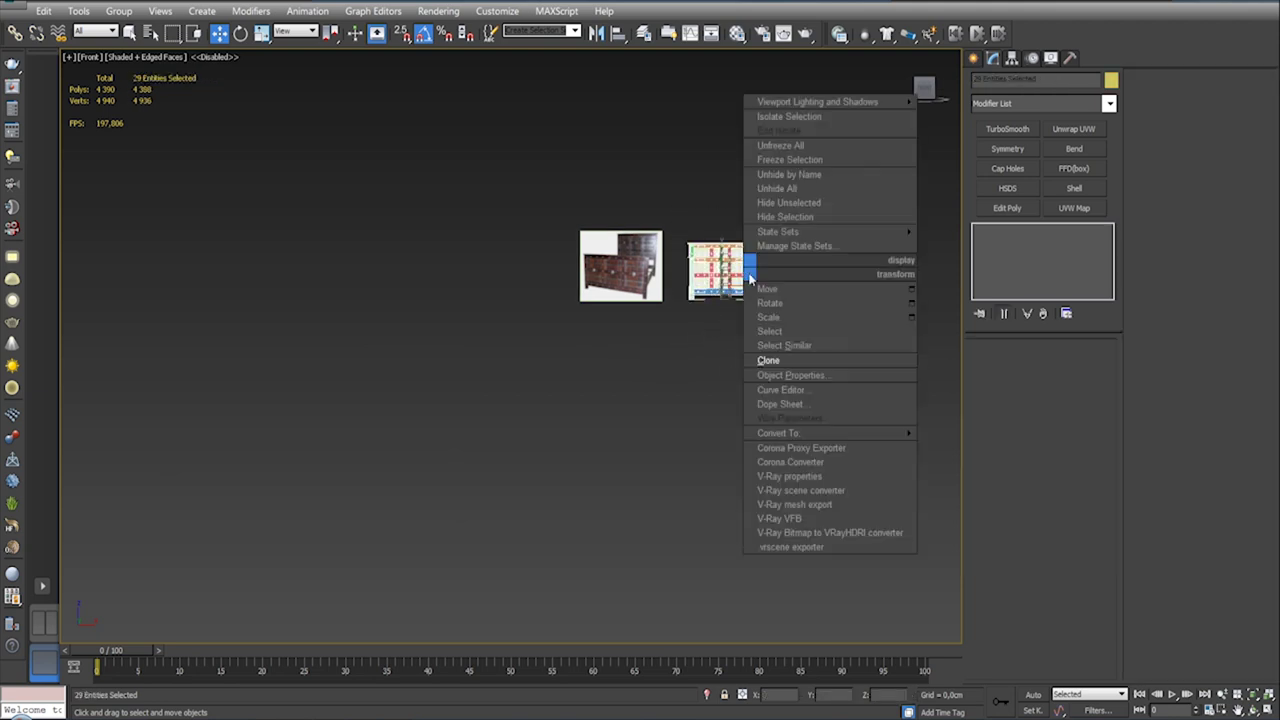
click(778, 361)
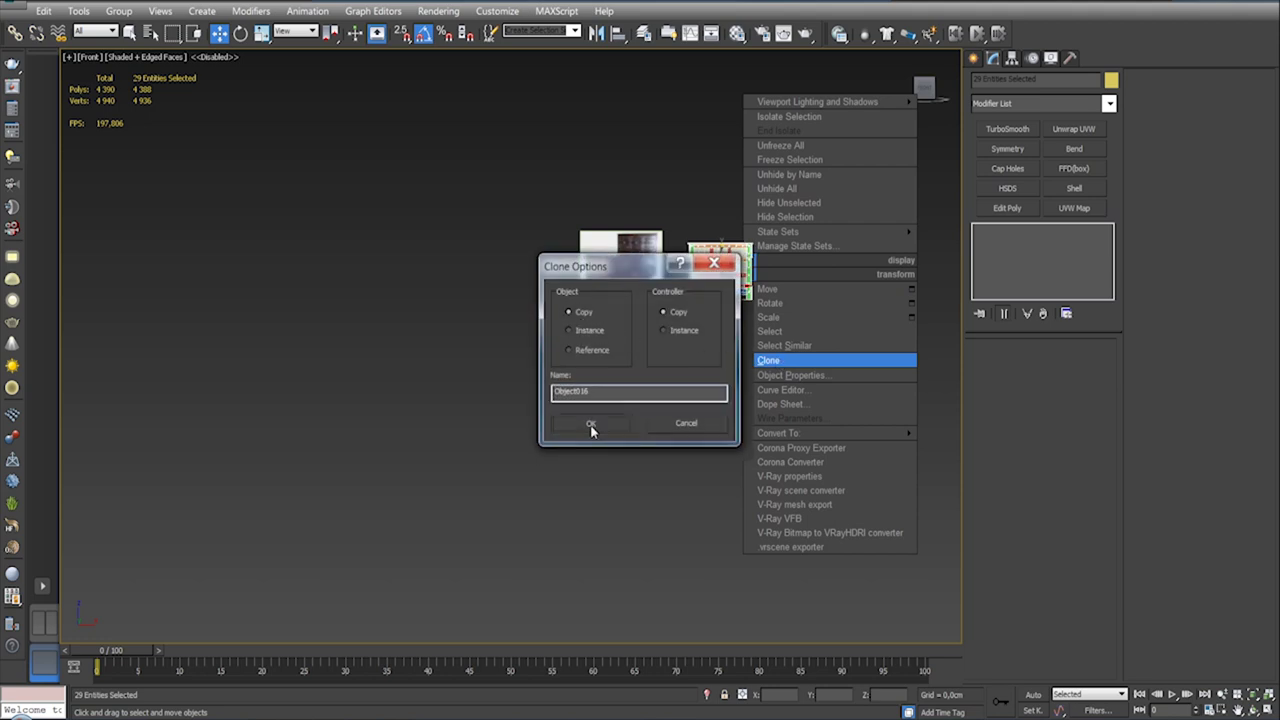
click(590, 423)
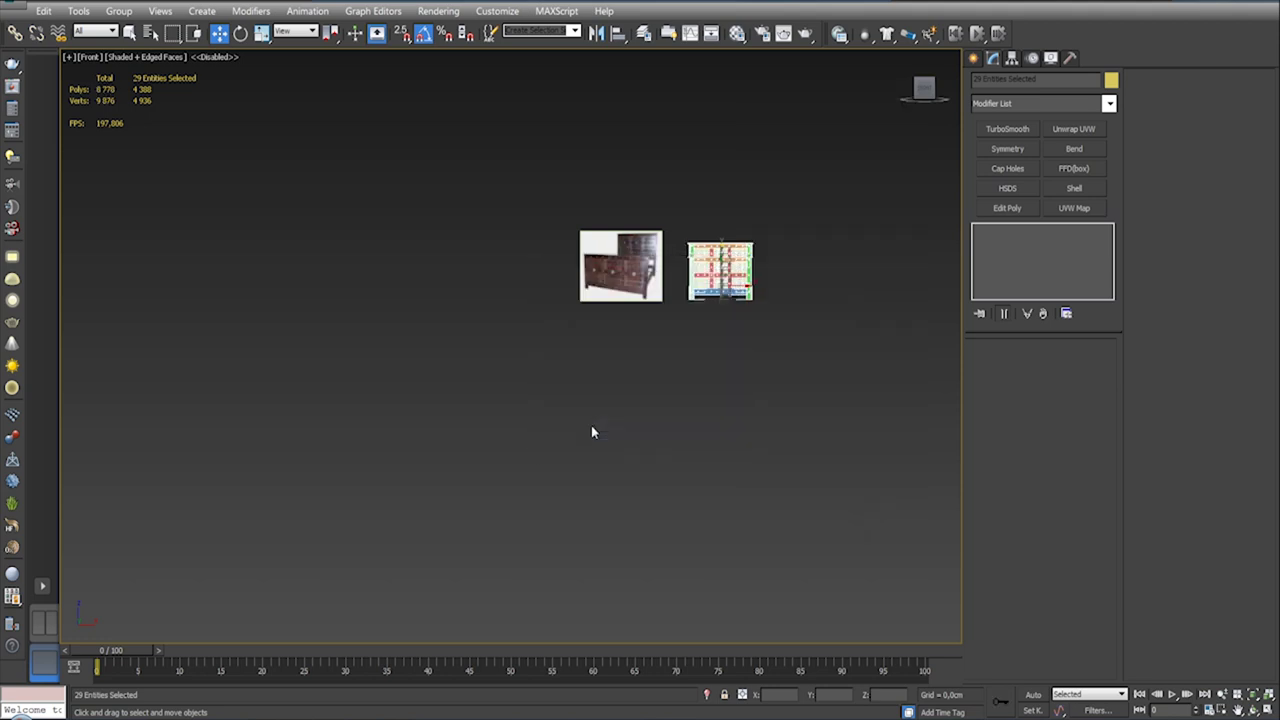
Step: Put the reference plane on a new hidden Layer001, then box-select all bed pieces
click(643, 33)
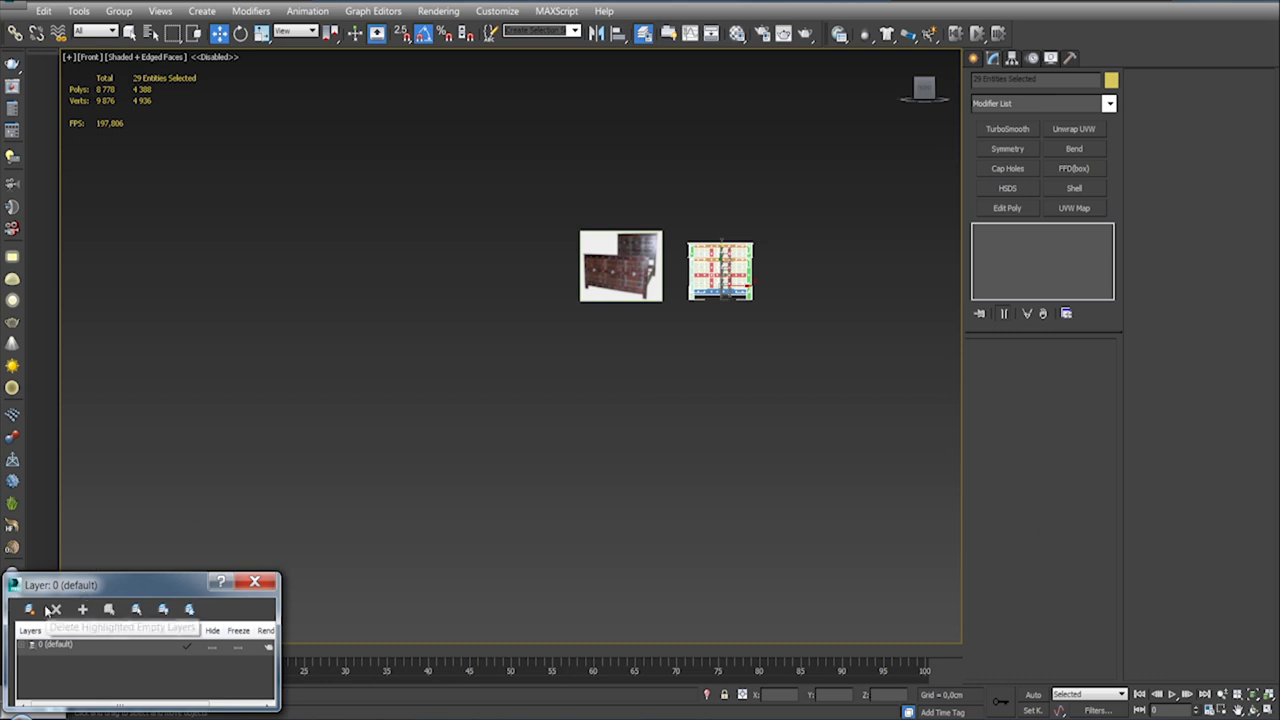
click(82, 609)
click(187, 648)
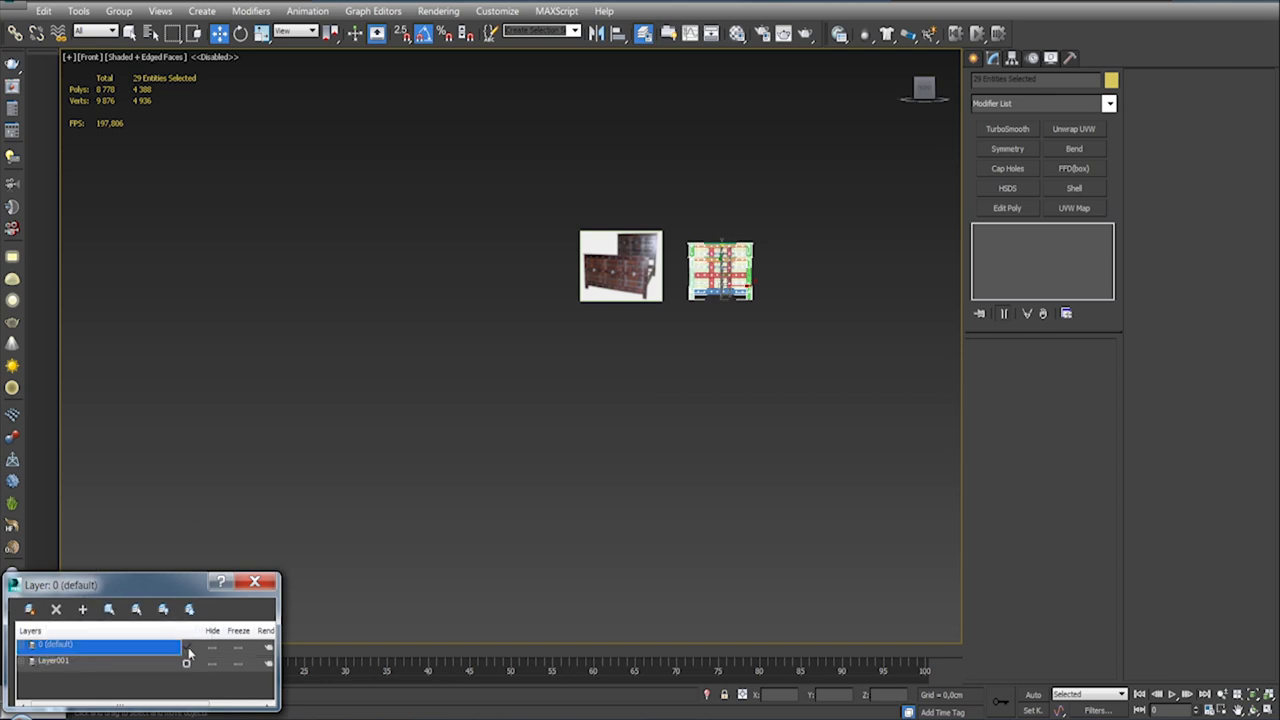
click(210, 666)
click(592, 277)
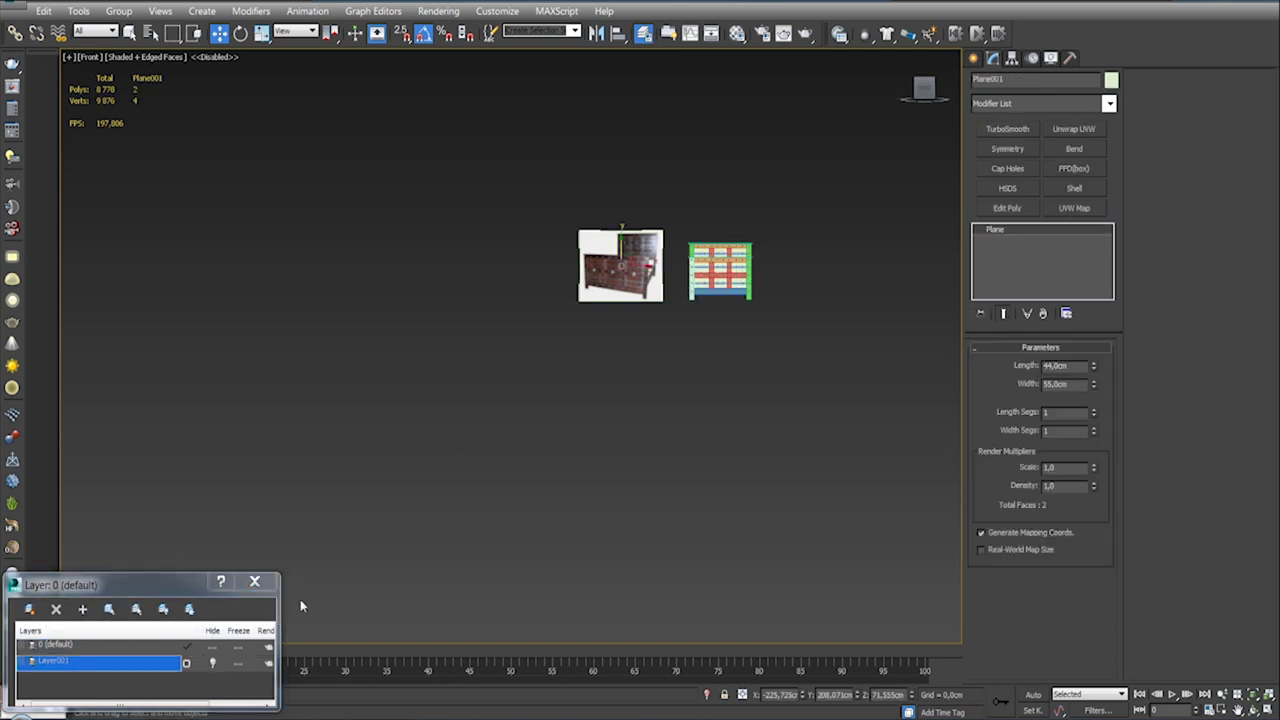
double_click(153, 662)
click(130, 690)
click(99, 664)
click(86, 612)
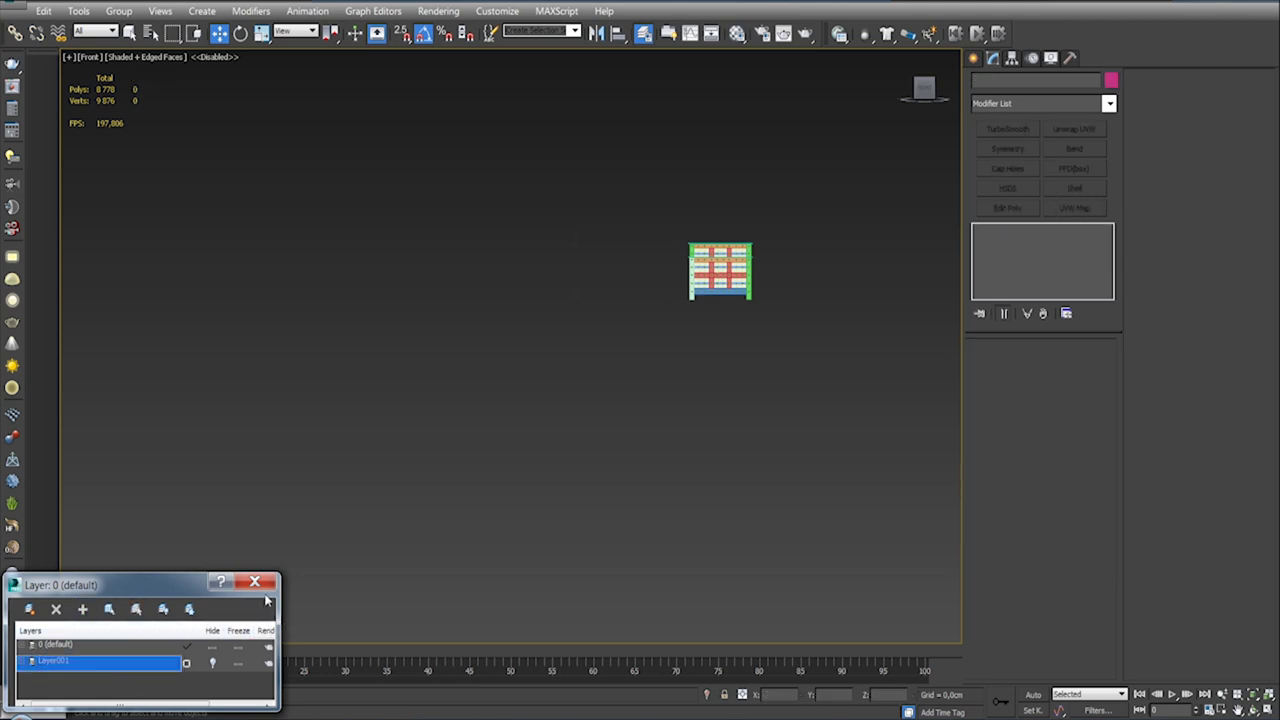
click(254, 581)
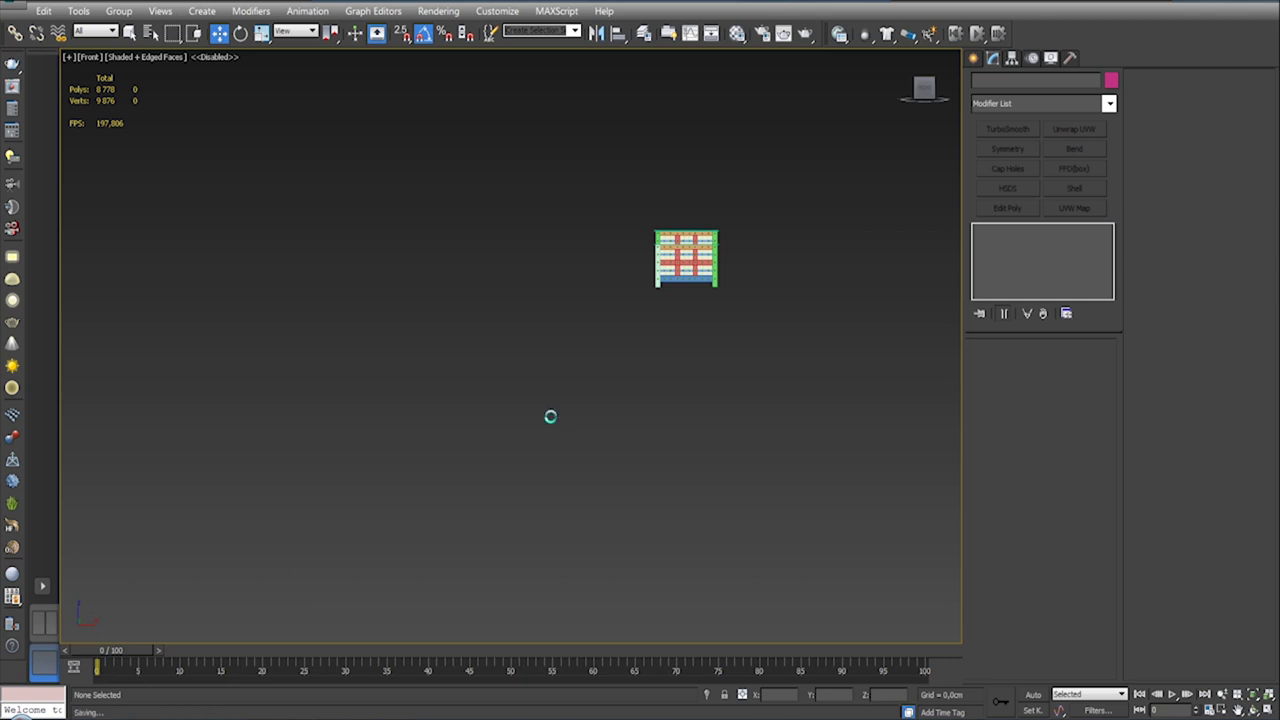
scroll(623, 463, up, 4)
drag(810, 197, 452, 516)
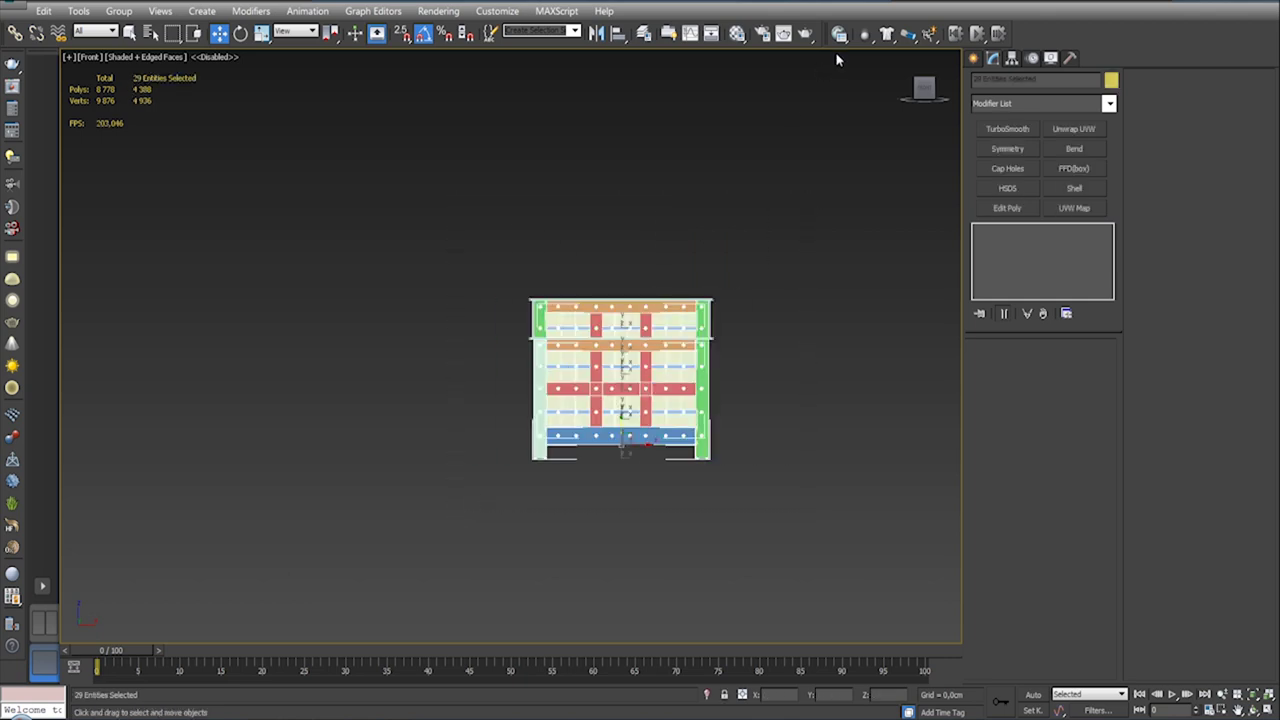
Step: Rename a material to MFP_01_medieval_bed_01, assign it to the bed, and close the editor
click(738, 33)
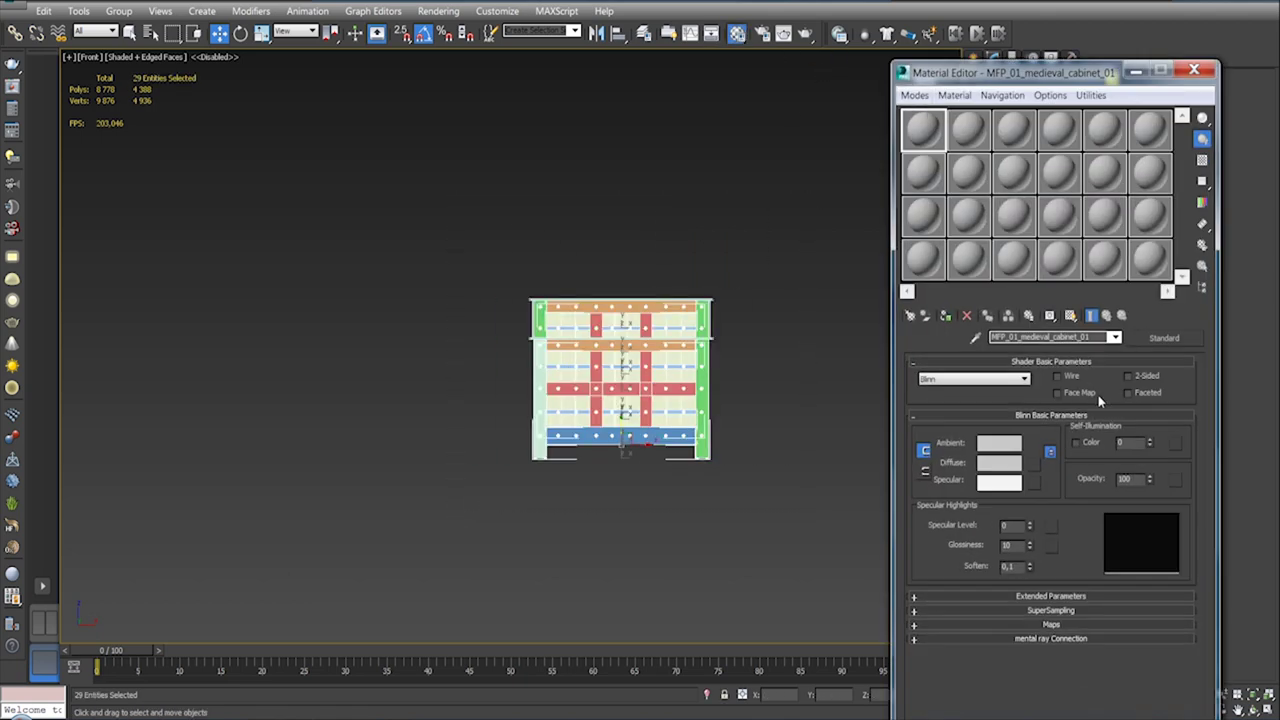
drag(1098, 341, 928, 345)
key(ctrl+v)
key(Return)
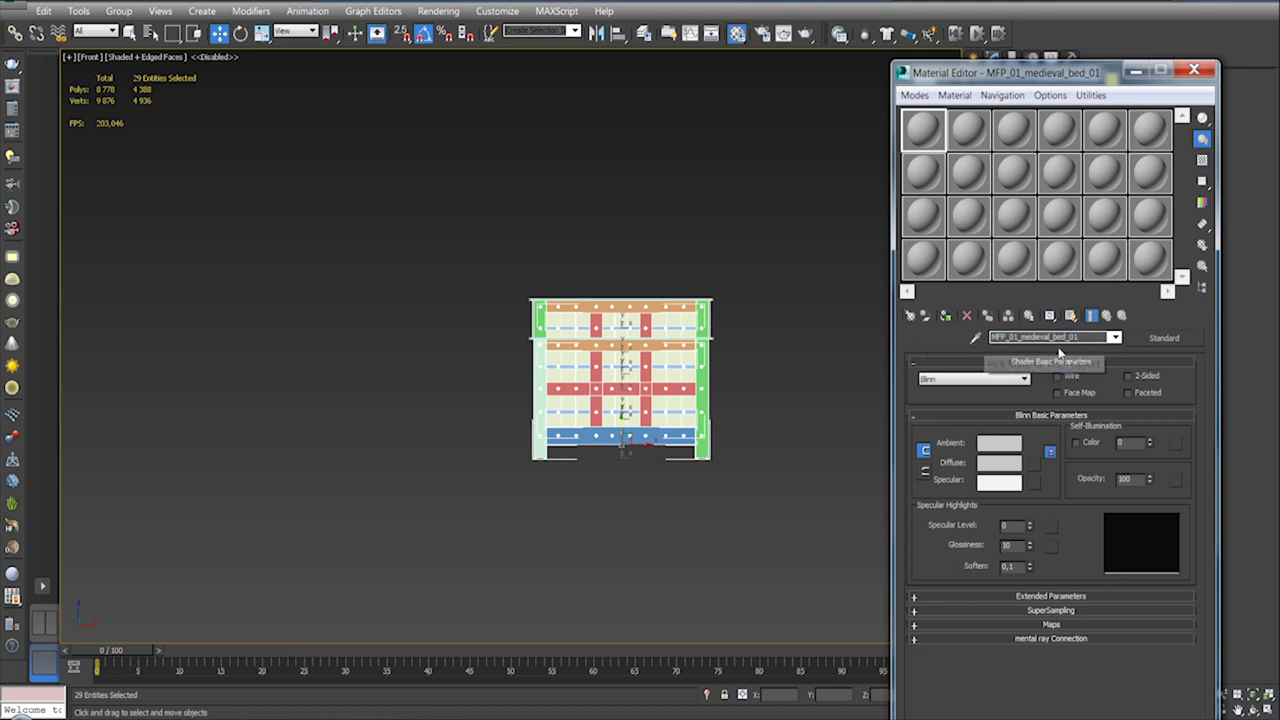
click(944, 317)
alt+middle_drag(697, 347, 703, 323)
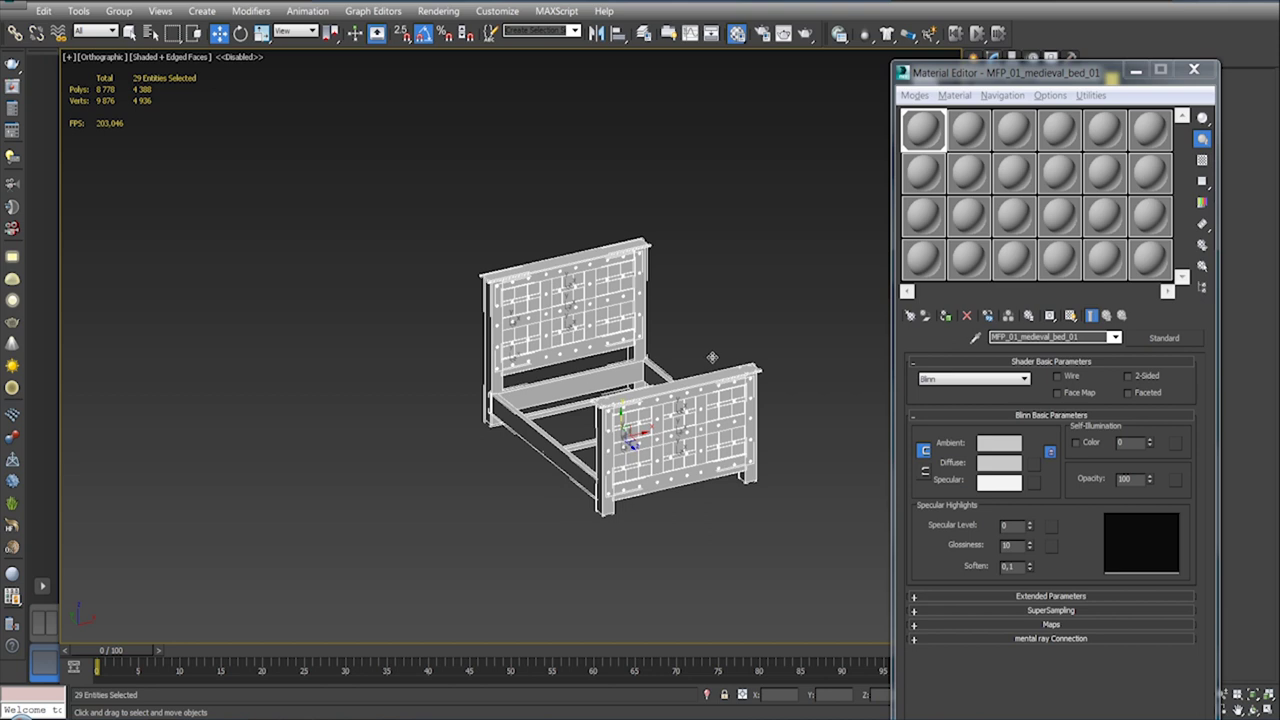
click(703, 323)
scroll(703, 323, up, 4)
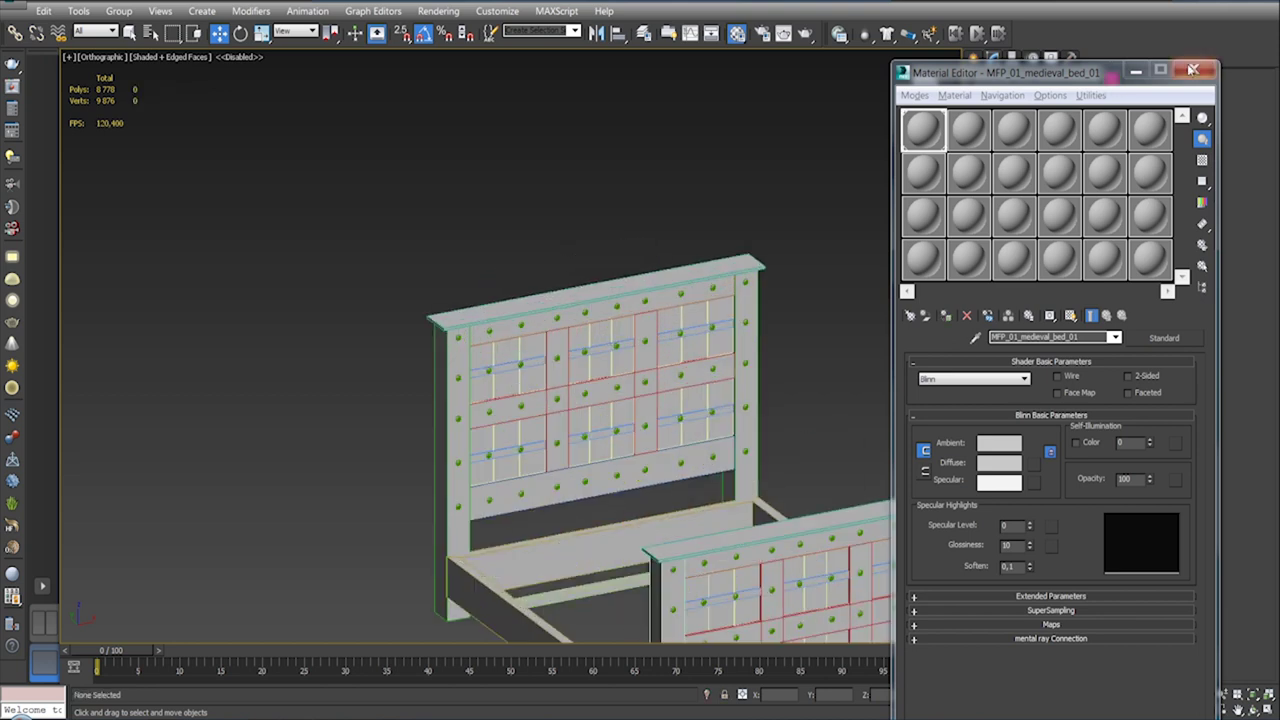
click(1193, 69)
click(648, 283)
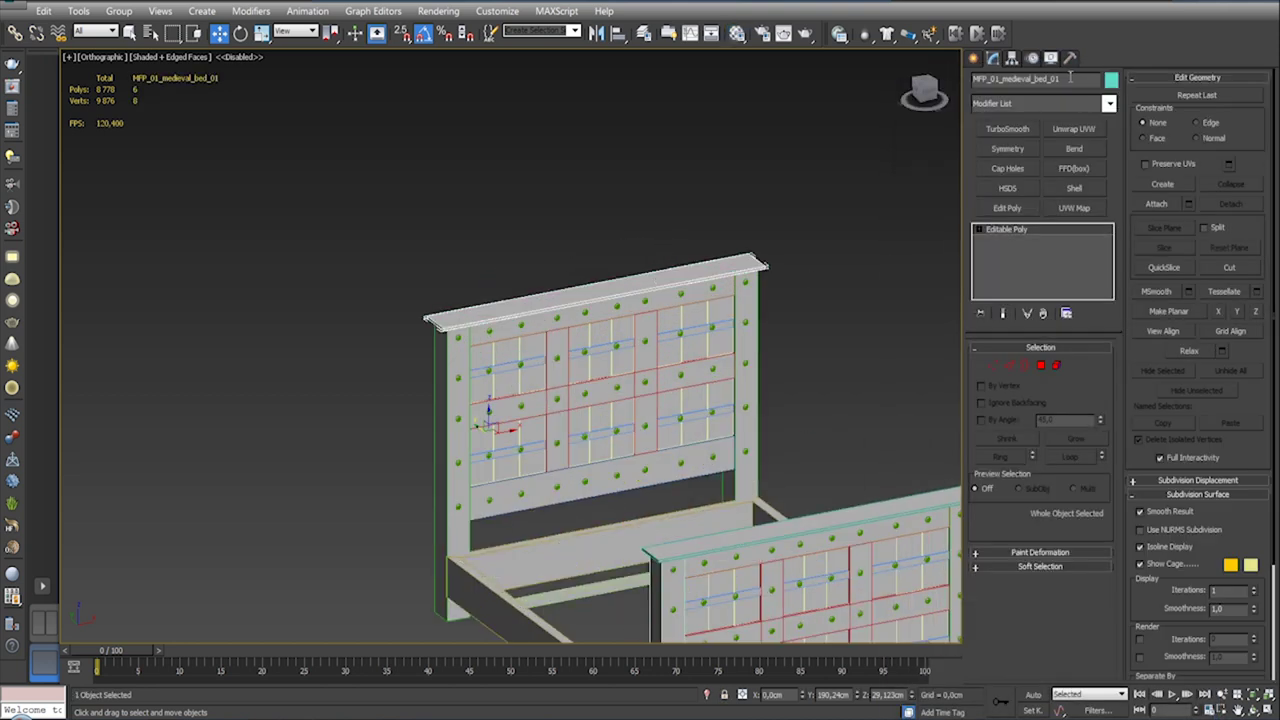
Step: Attach Object015 through Box002 from the Attach List into the headboard editable poly
click(1189, 204)
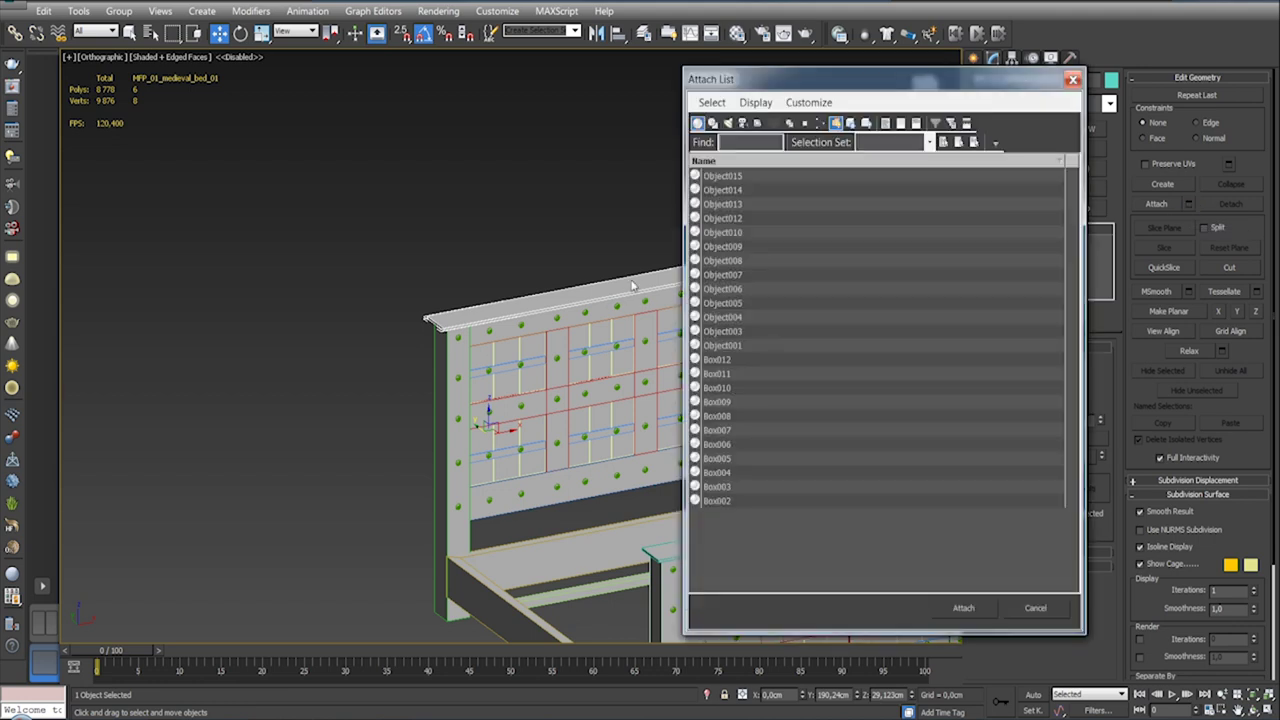
click(798, 180)
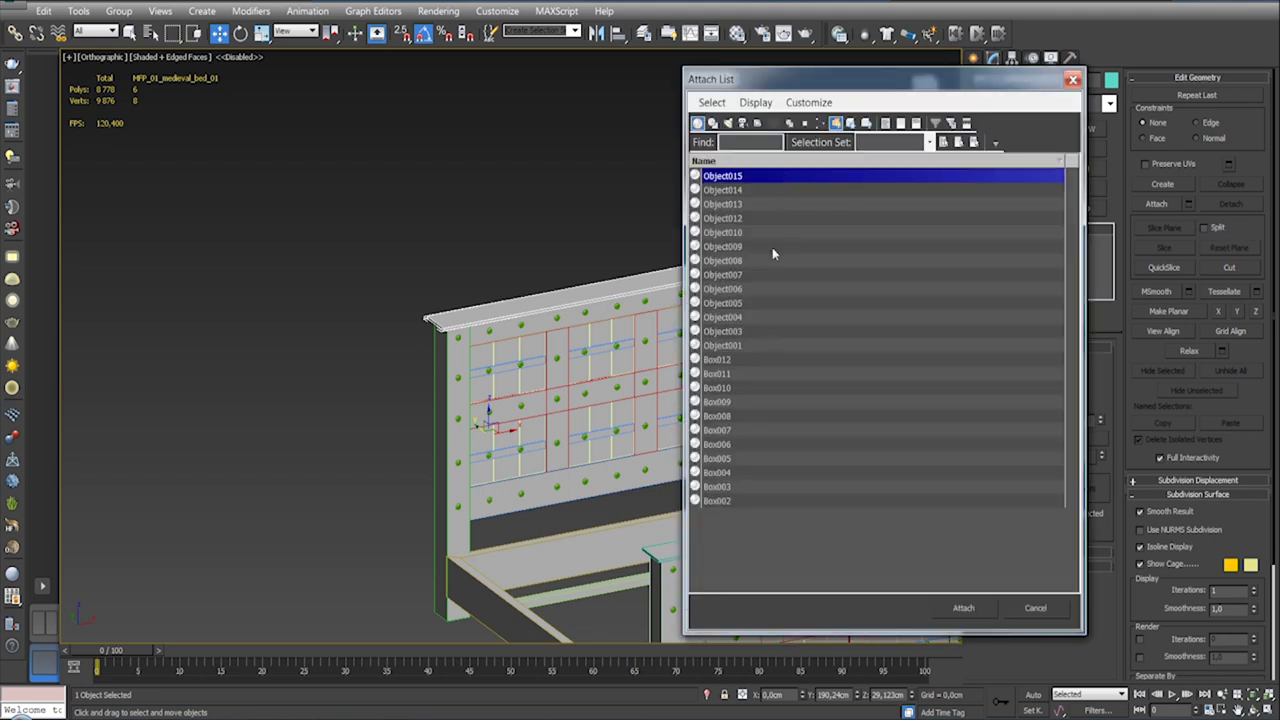
shift+click(736, 501)
click(963, 607)
scroll(894, 400, down, 1)
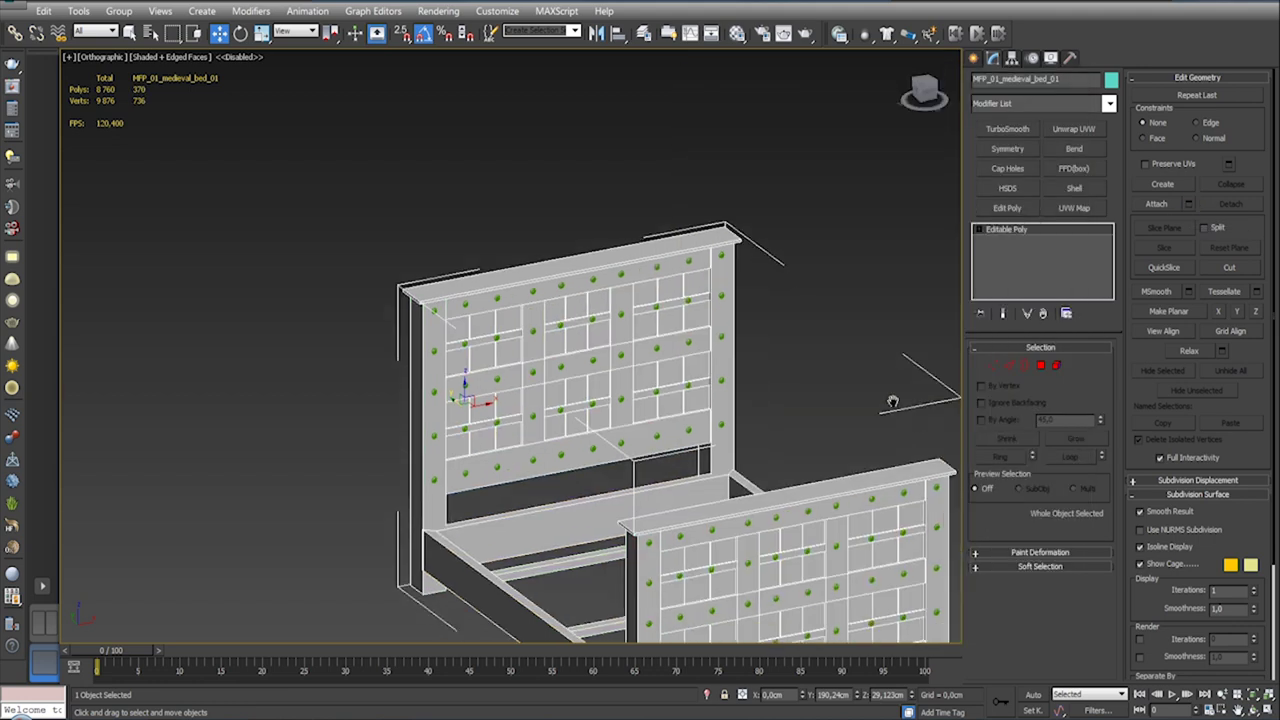
scroll(829, 318, down, 1)
Step: Ungroup the headboard and footboard stud groups
click(664, 253)
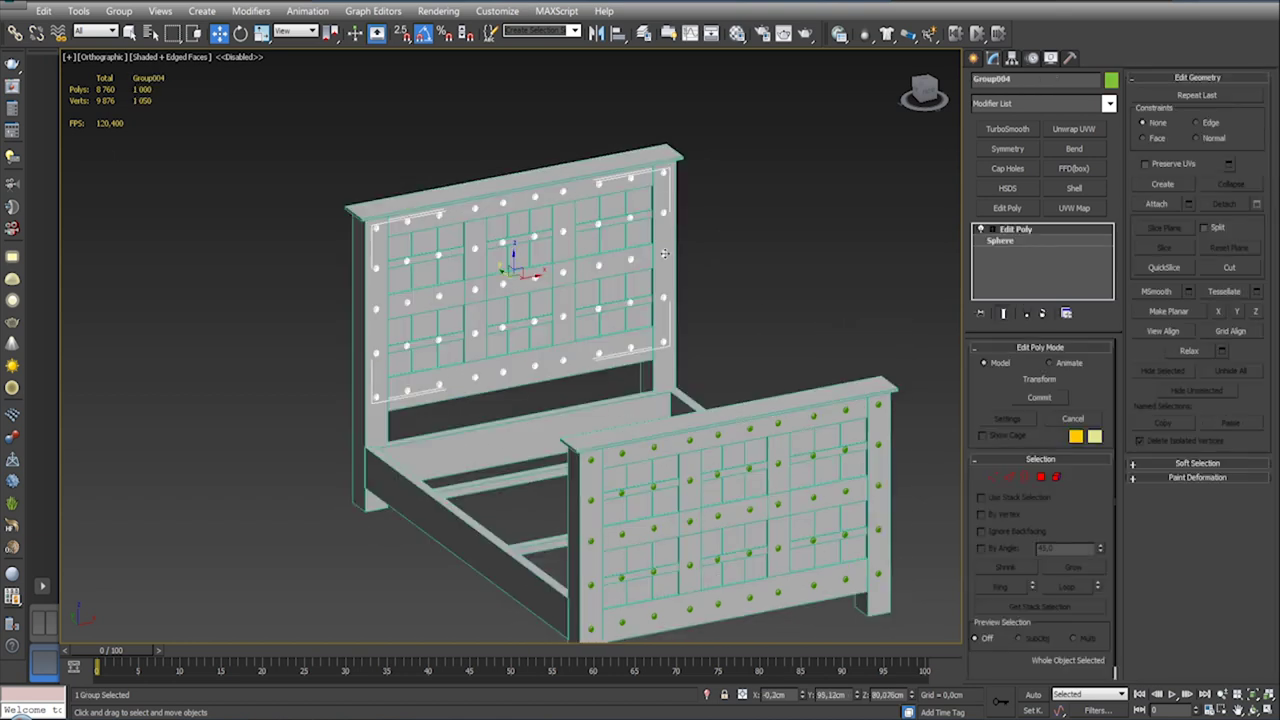
click(119, 11)
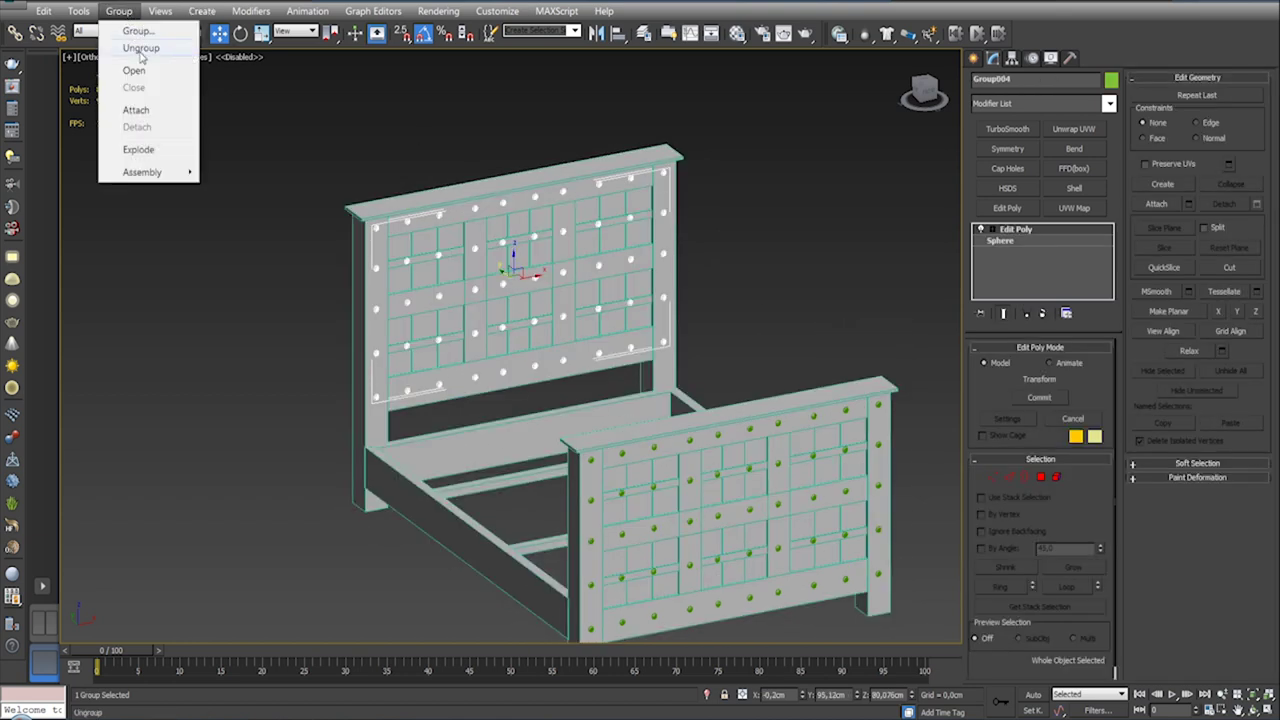
click(141, 47)
click(549, 290)
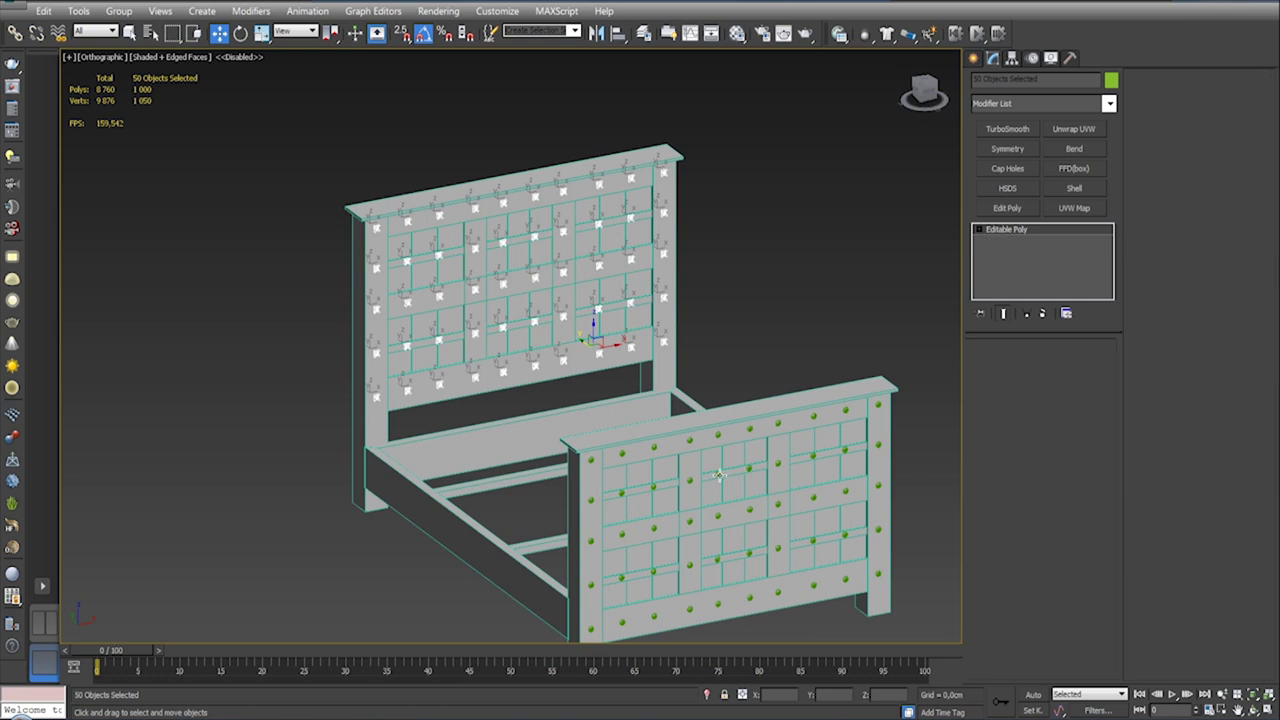
key(q)
click(762, 494)
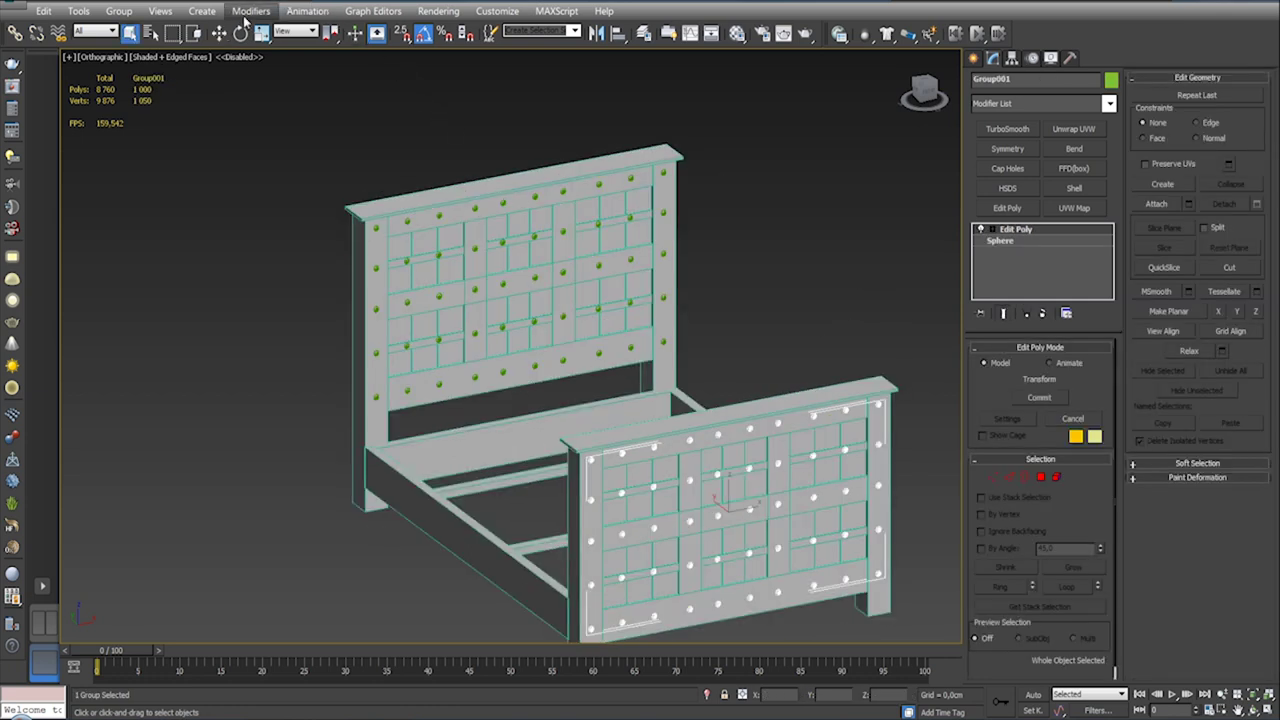
click(119, 11)
click(141, 47)
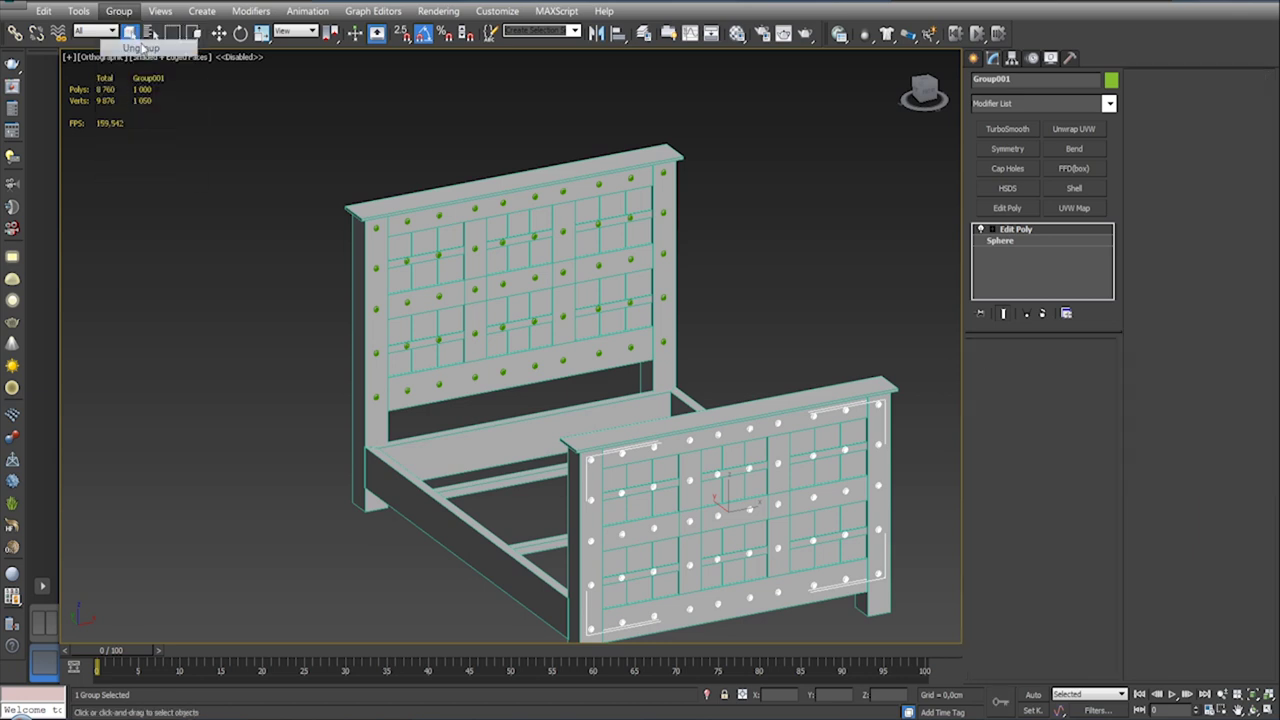
Step: Ungroup the left and right board stud groups, then select the bed mesh
scroll(385, 214, up, 2)
alt+middle_drag(300, 300, 385, 214)
click(309, 455)
click(119, 11)
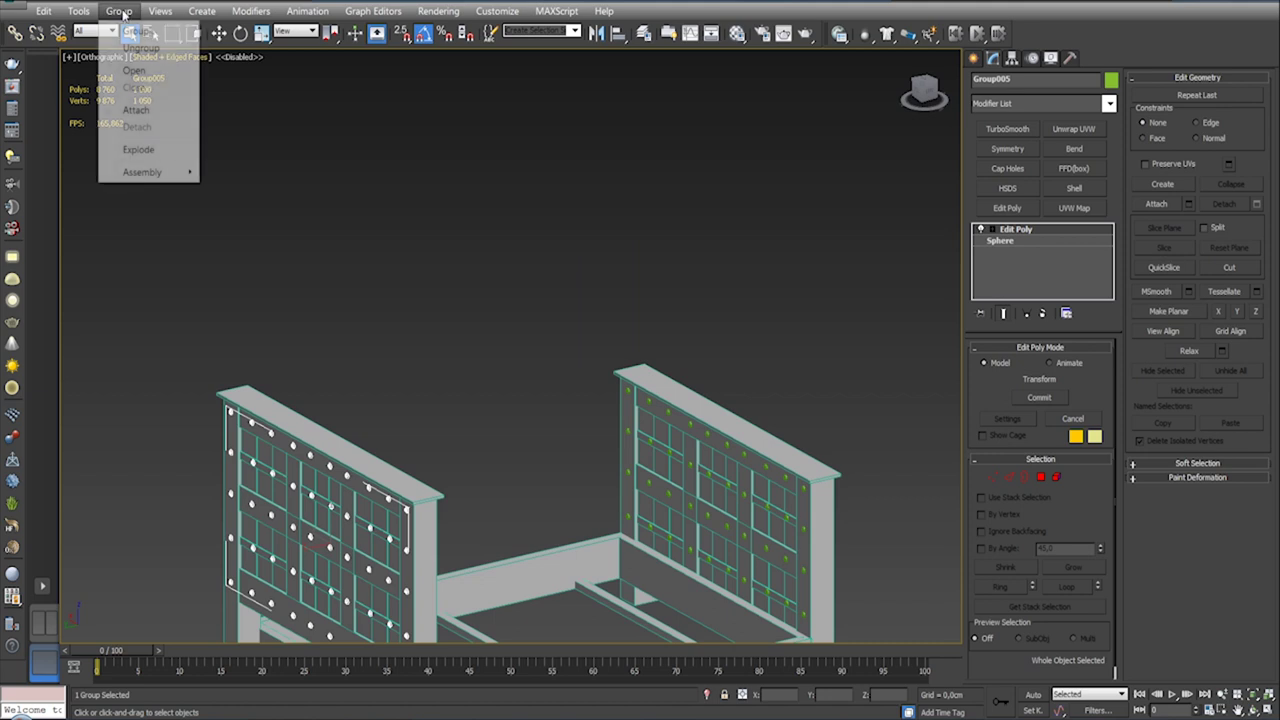
click(141, 50)
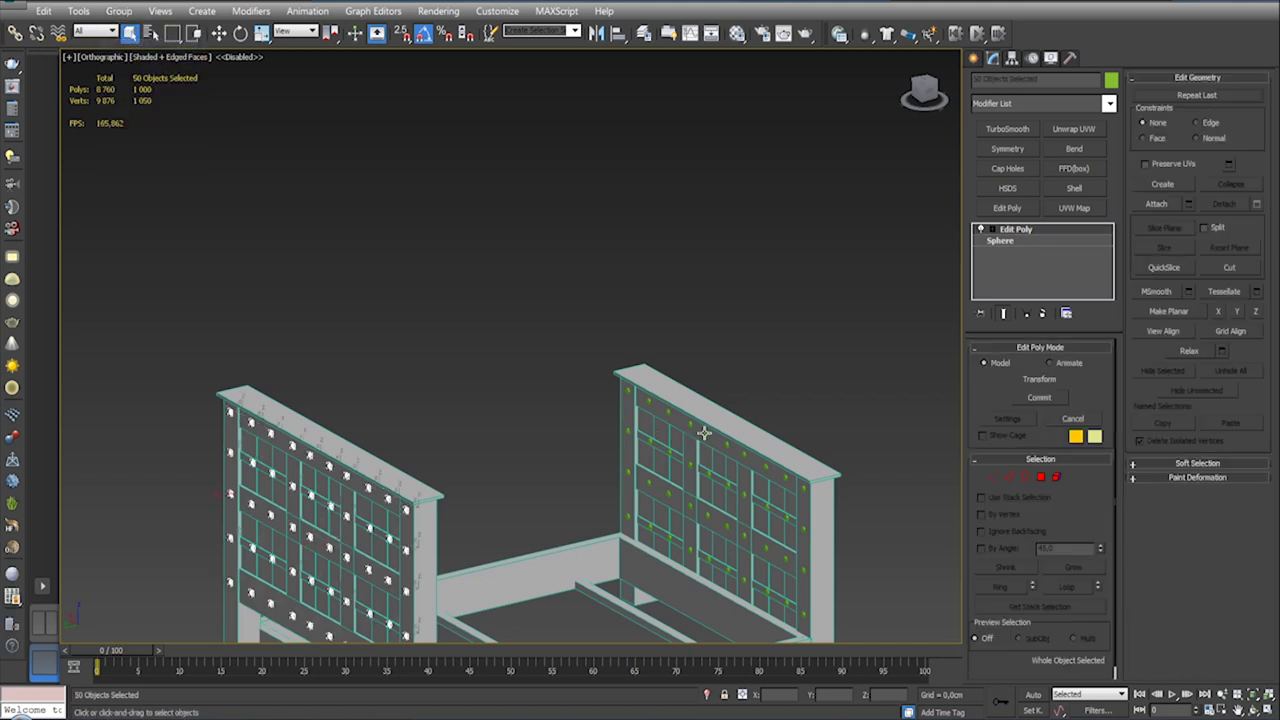
click(700, 434)
click(119, 11)
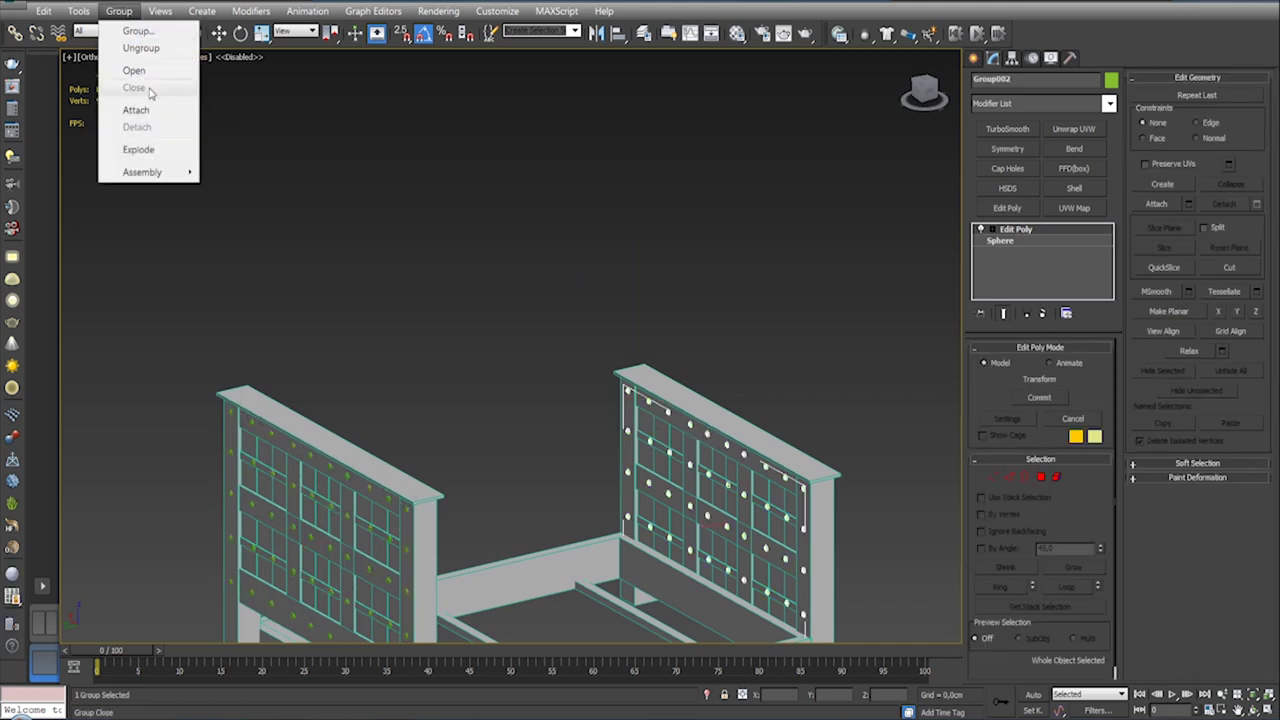
click(141, 50)
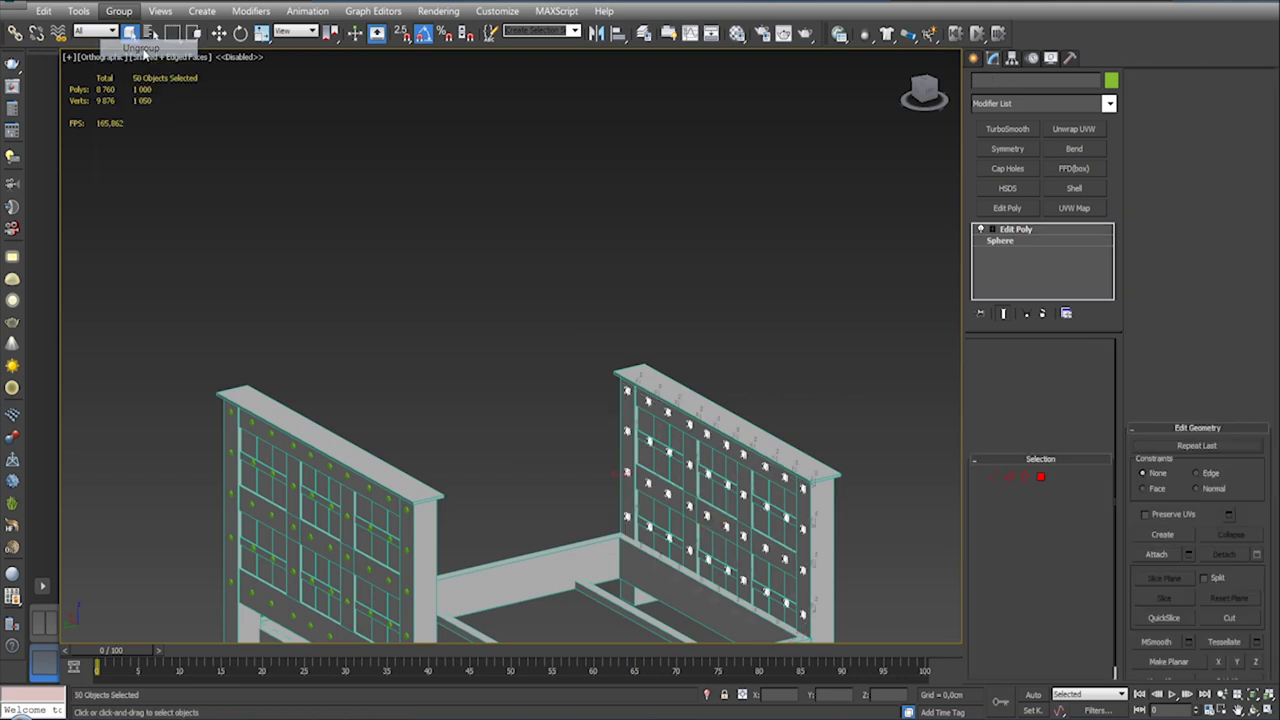
click(707, 404)
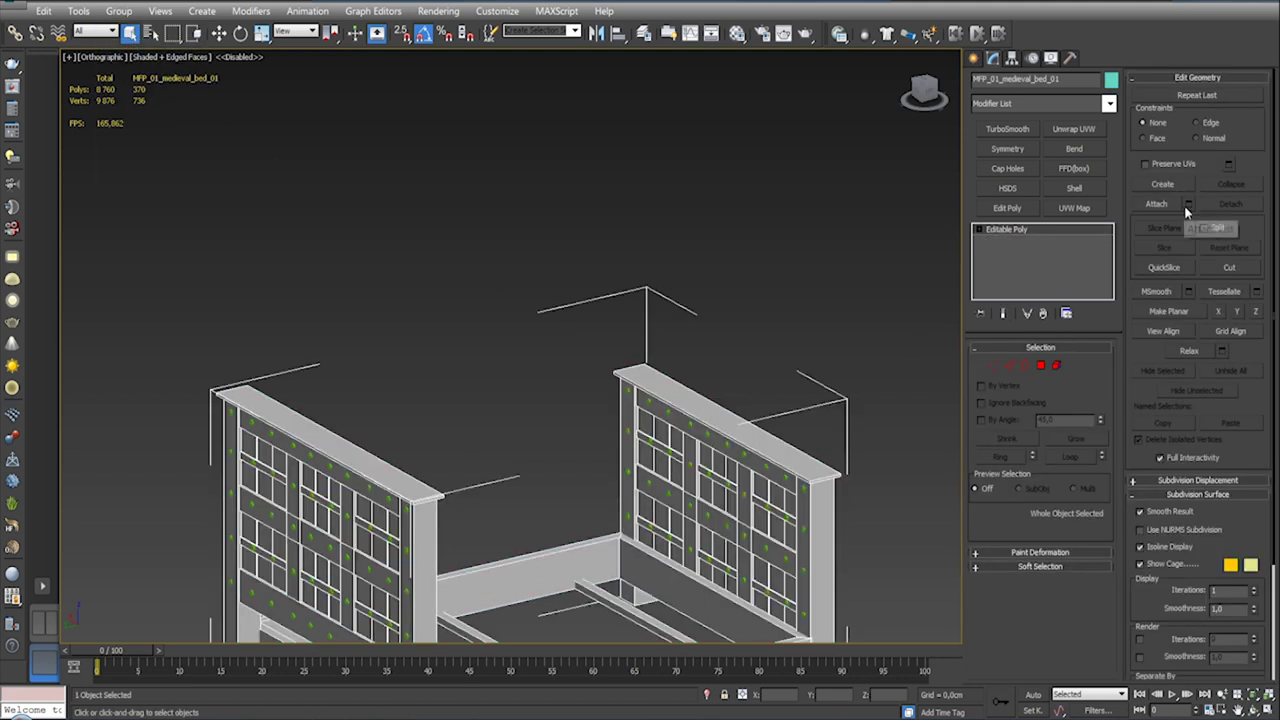
Step: Attach Sphere001 through Sphere200 to the bed mesh, bringing it to 4 370 polygons
click(1188, 203)
click(752, 176)
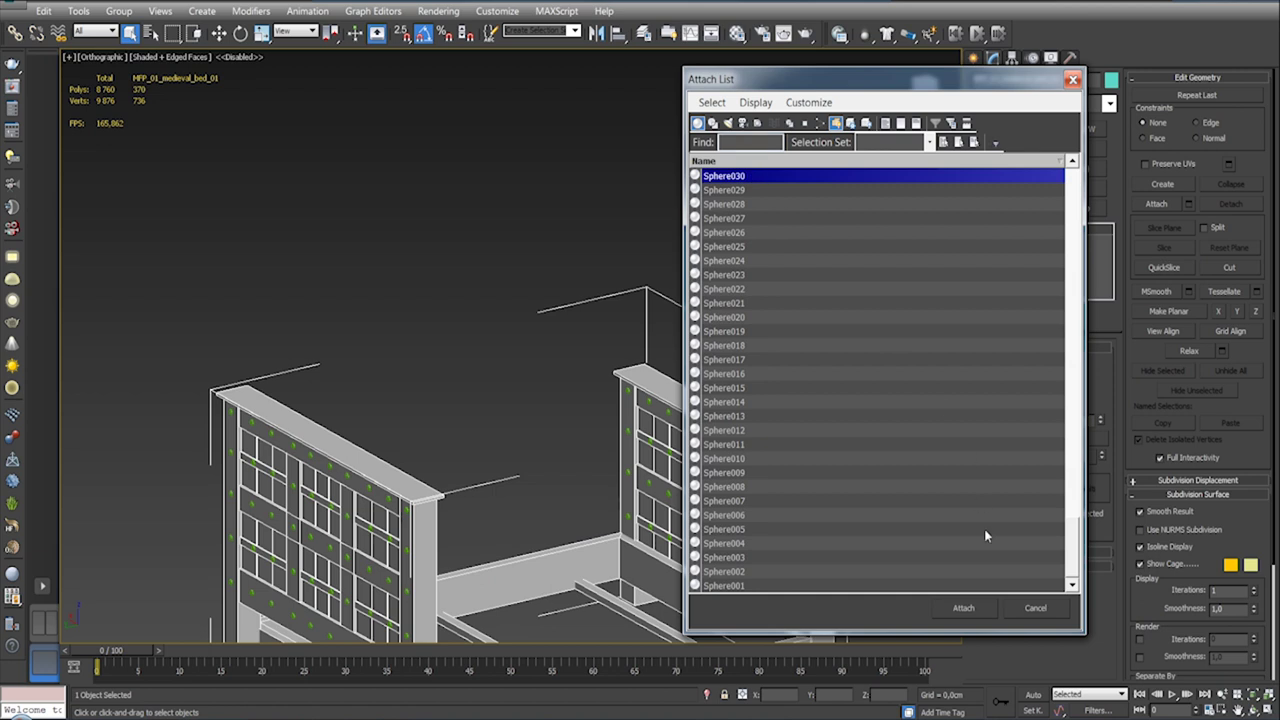
click(990, 587)
drag(1080, 570, 1080, 205)
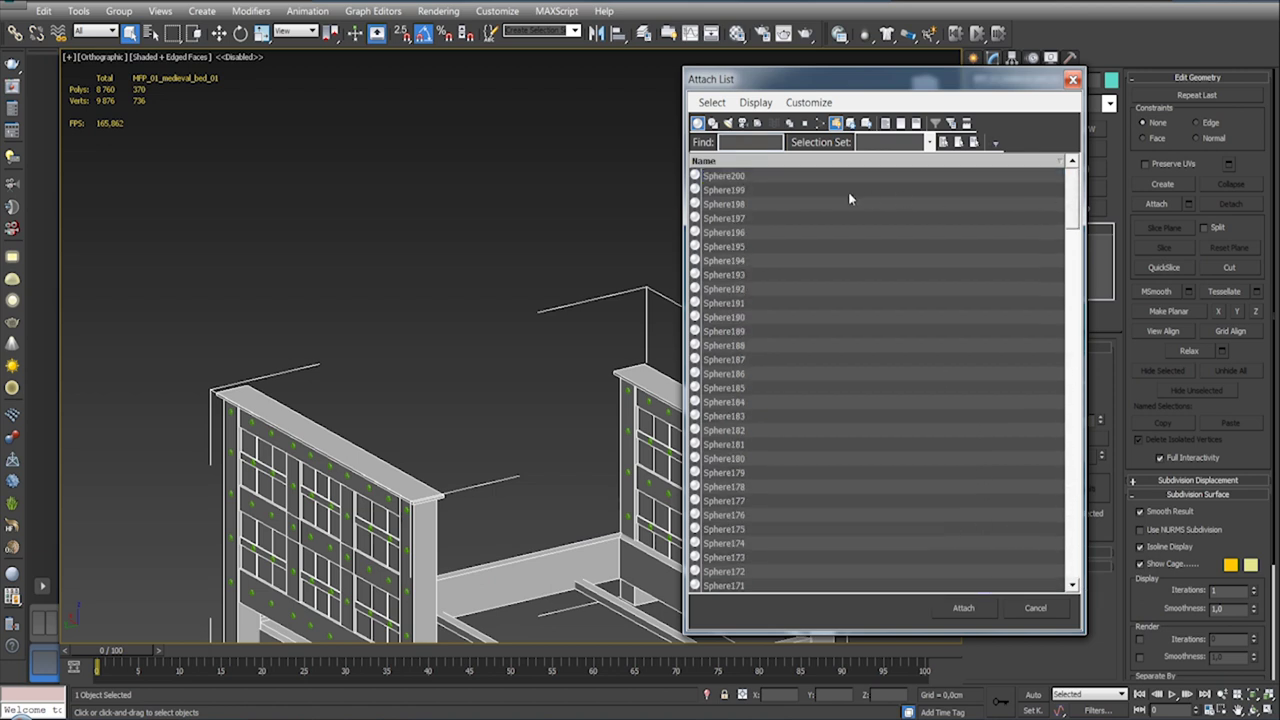
shift+click(840, 178)
click(960, 608)
scroll(927, 527, down, 5)
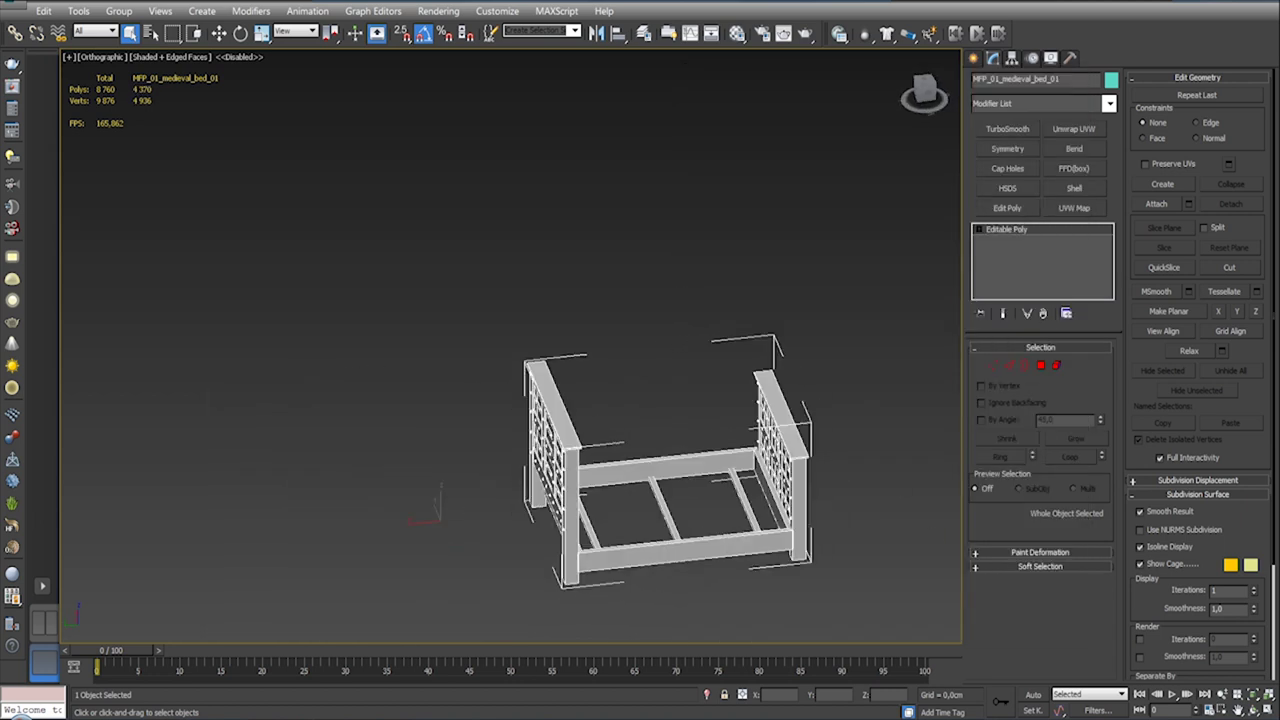
Step: Select the merged bed, test moving it sideways, and undo the move
click(847, 396)
click(722, 432)
key(w)
drag(525, 360, 215, 438)
key(ctrl+z)
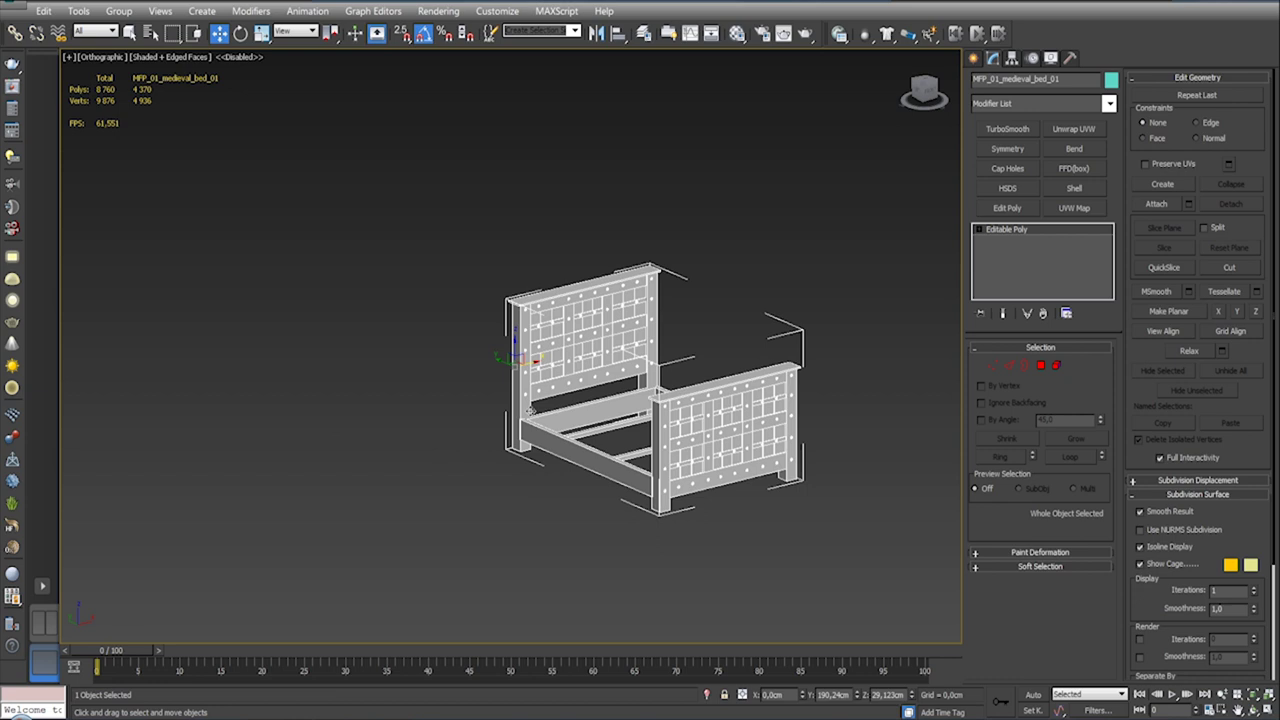
Step: Centre the bed's pivot on the object using Affect Pivot Only, then reselect the bed
click(1012, 58)
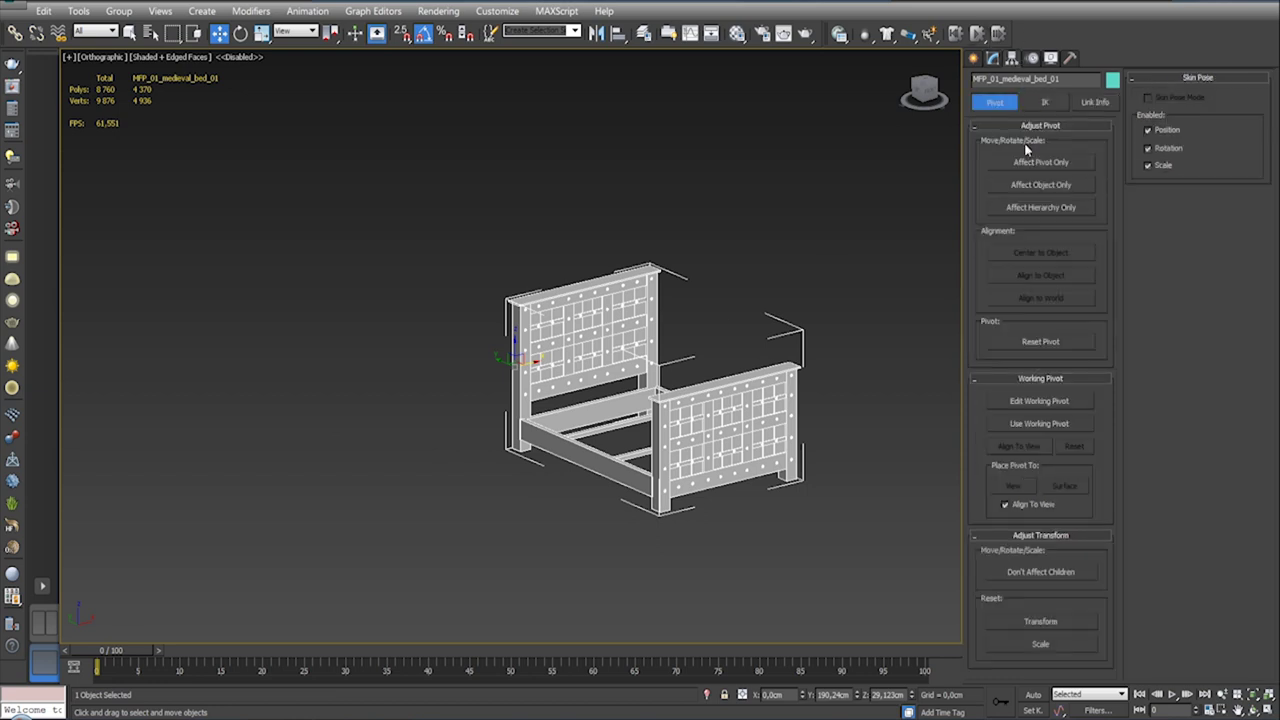
click(1030, 161)
click(1034, 251)
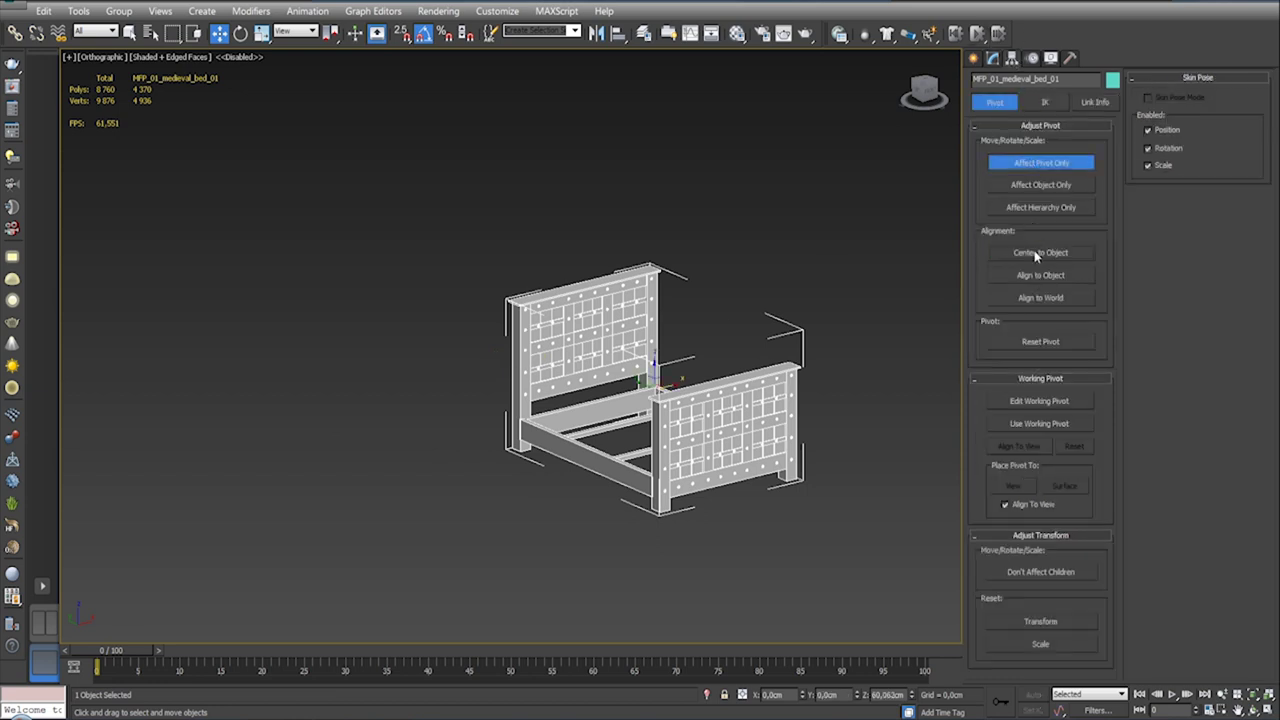
click(994, 58)
mouse_move(700, 380)
alt+middle_down()
mouse_move(788, 322)
mouse_move(765, 295)
mouse_move(530, 307)
mouse_move(820, 288)
alt+middle_up()
key(z)
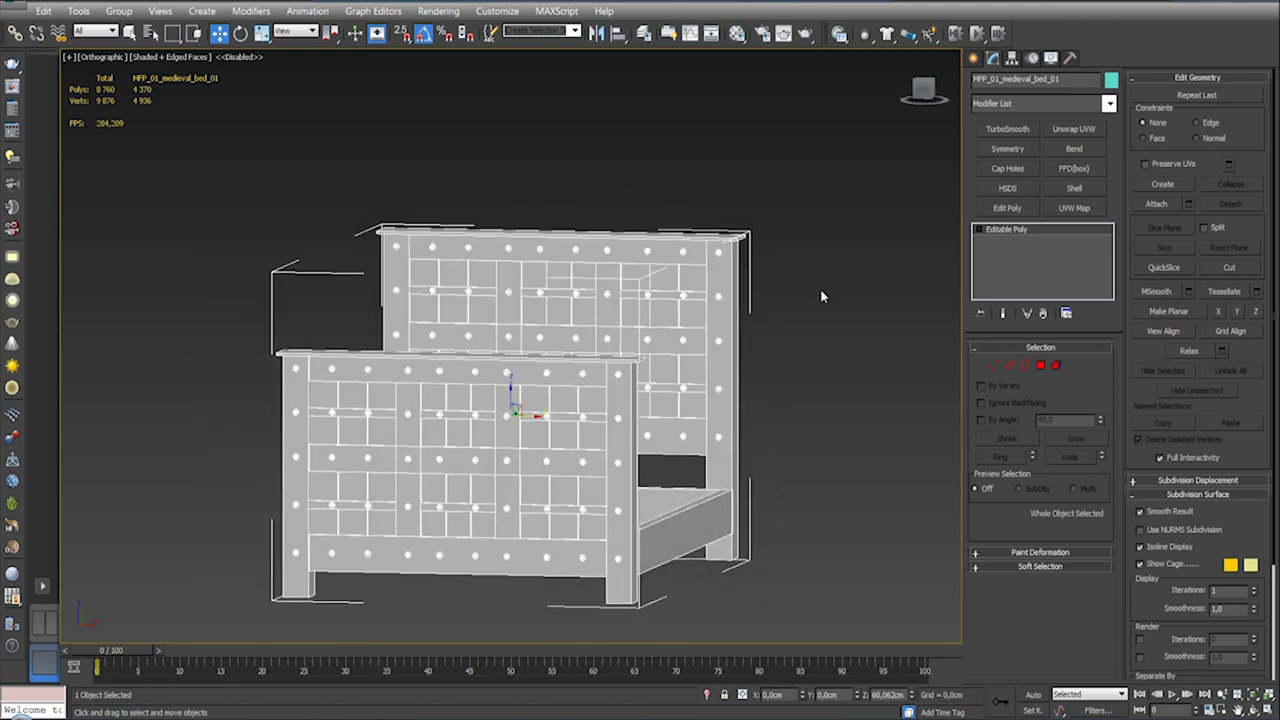
click(820, 288)
mouse_move(806, 349)
middle_down()
mouse_move(809, 286)
mouse_move(838, 307)
middle_up()
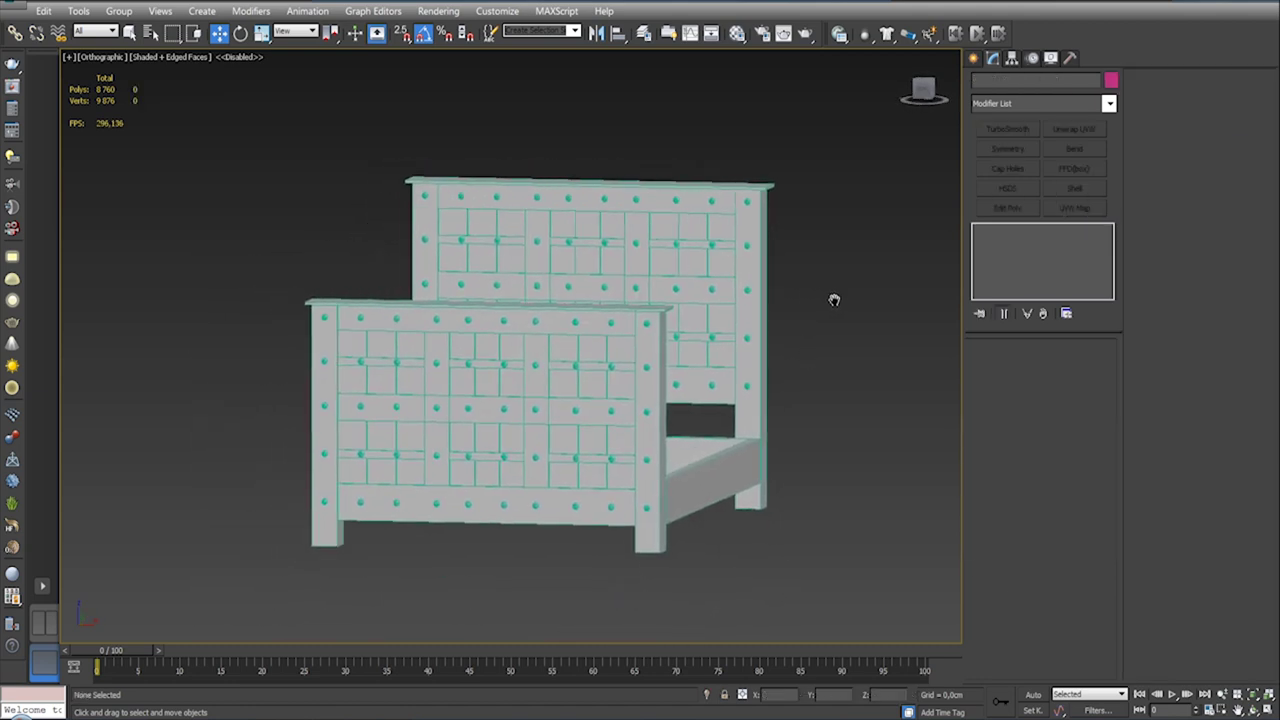
click(742, 297)
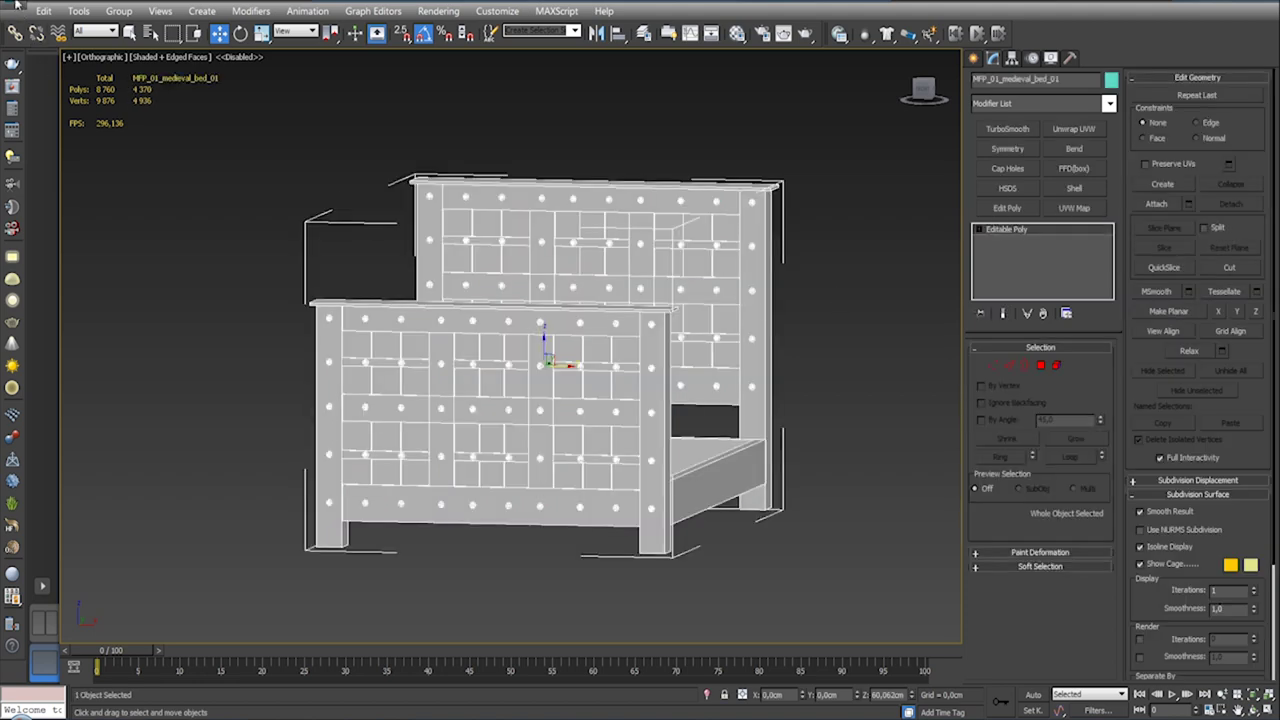
Step: Export Selected into the MFP_01_medieval_bed_01/OBJ/Low folder
click(14, 6)
mouse_move(58, 265)
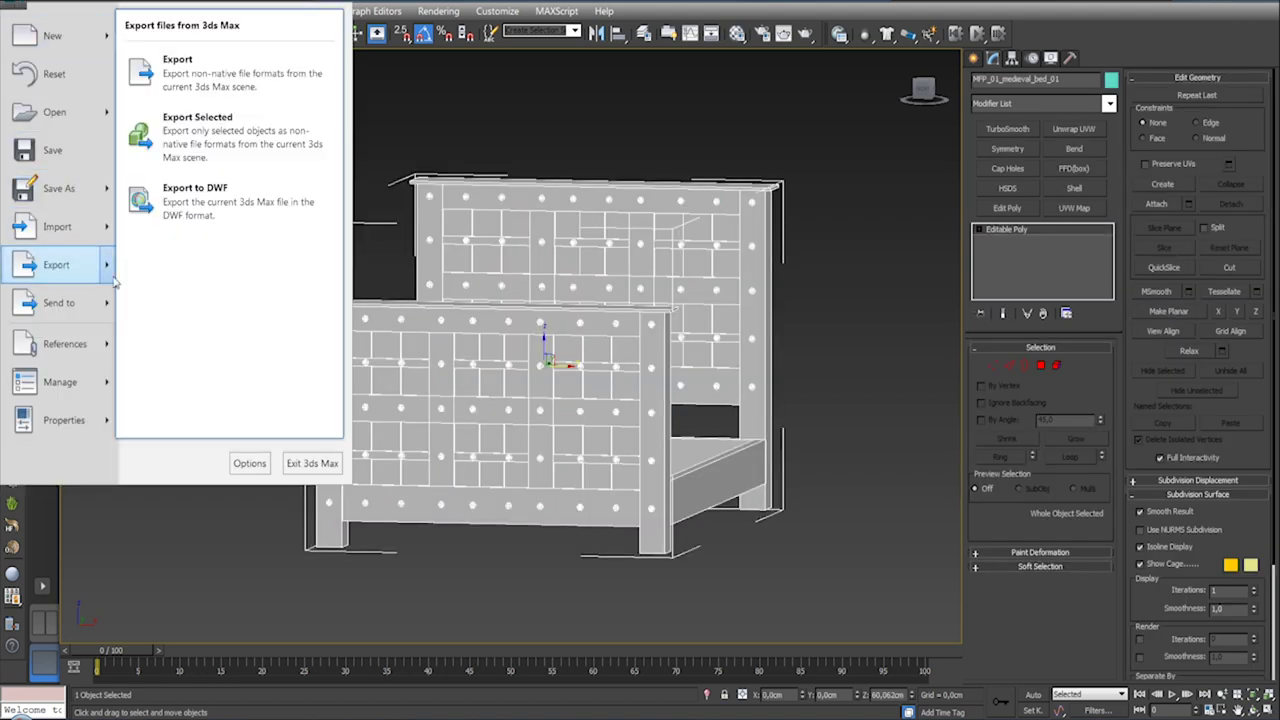
click(238, 148)
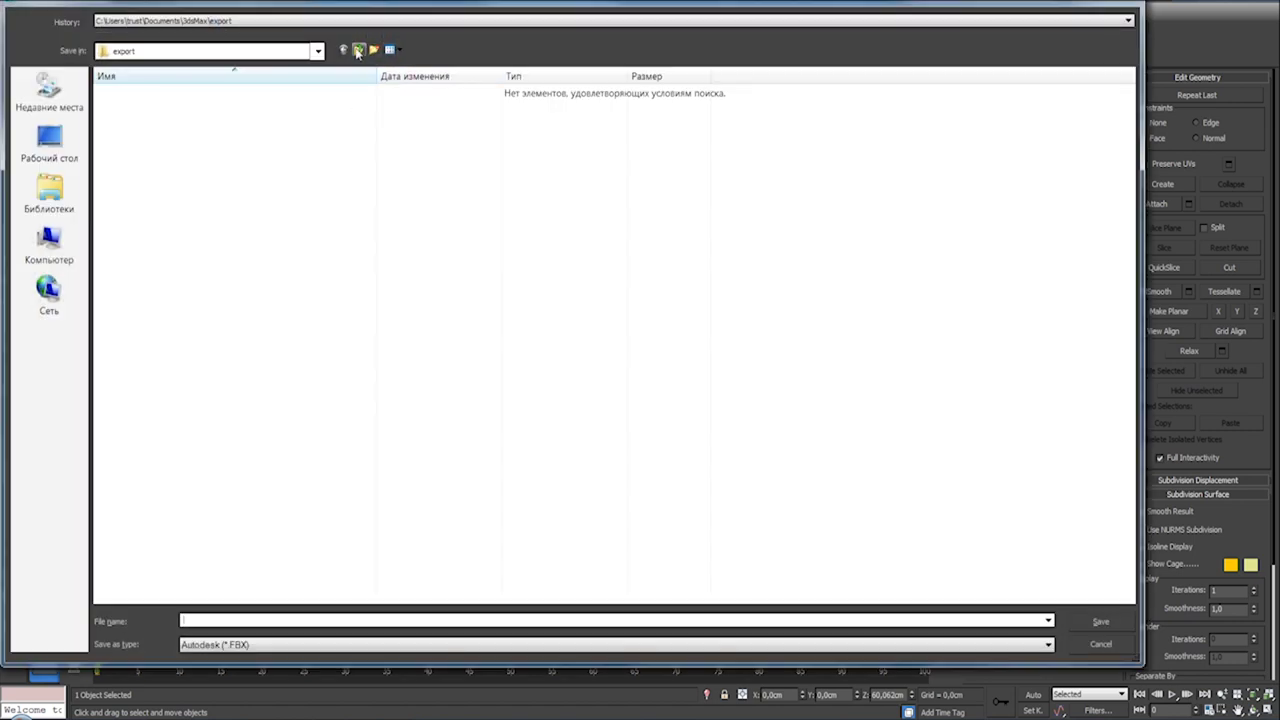
click(49, 100)
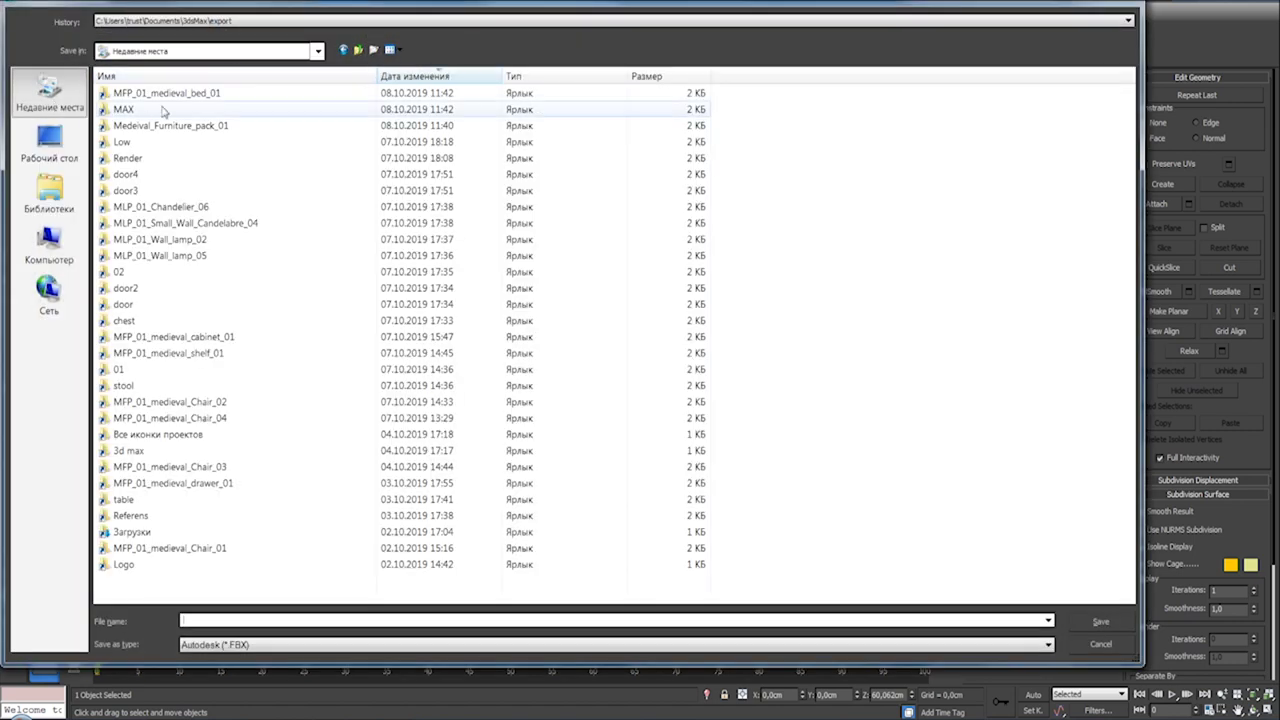
double_click(168, 93)
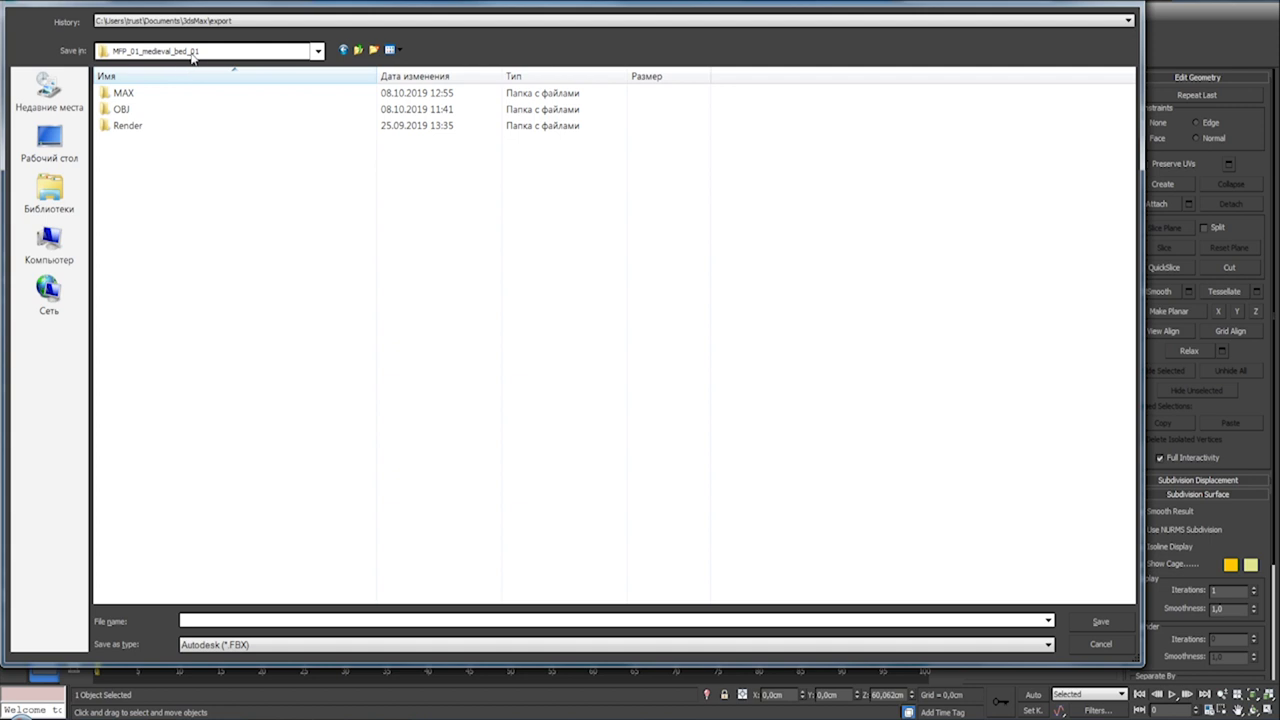
double_click(143, 108)
double_click(145, 110)
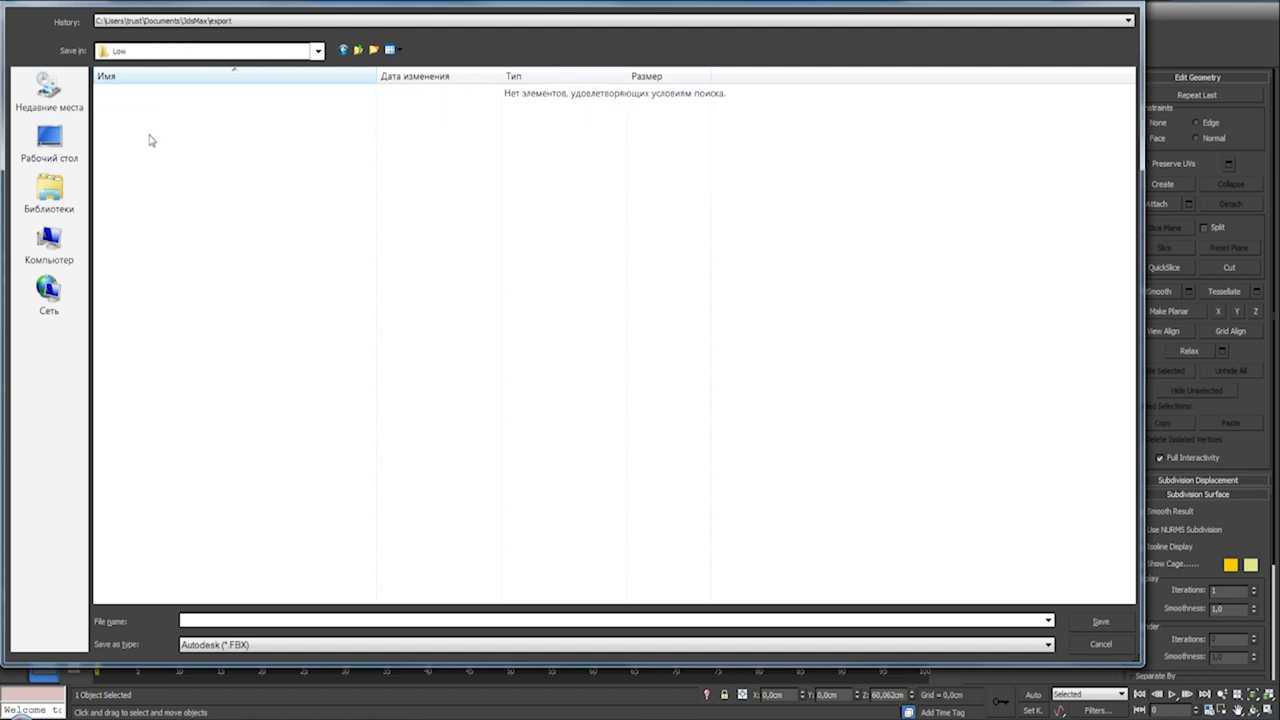
Step: Save as gw::OBJ-Exporter file MFP_01_medieval_bed_01 and confirm the export
click(250, 645)
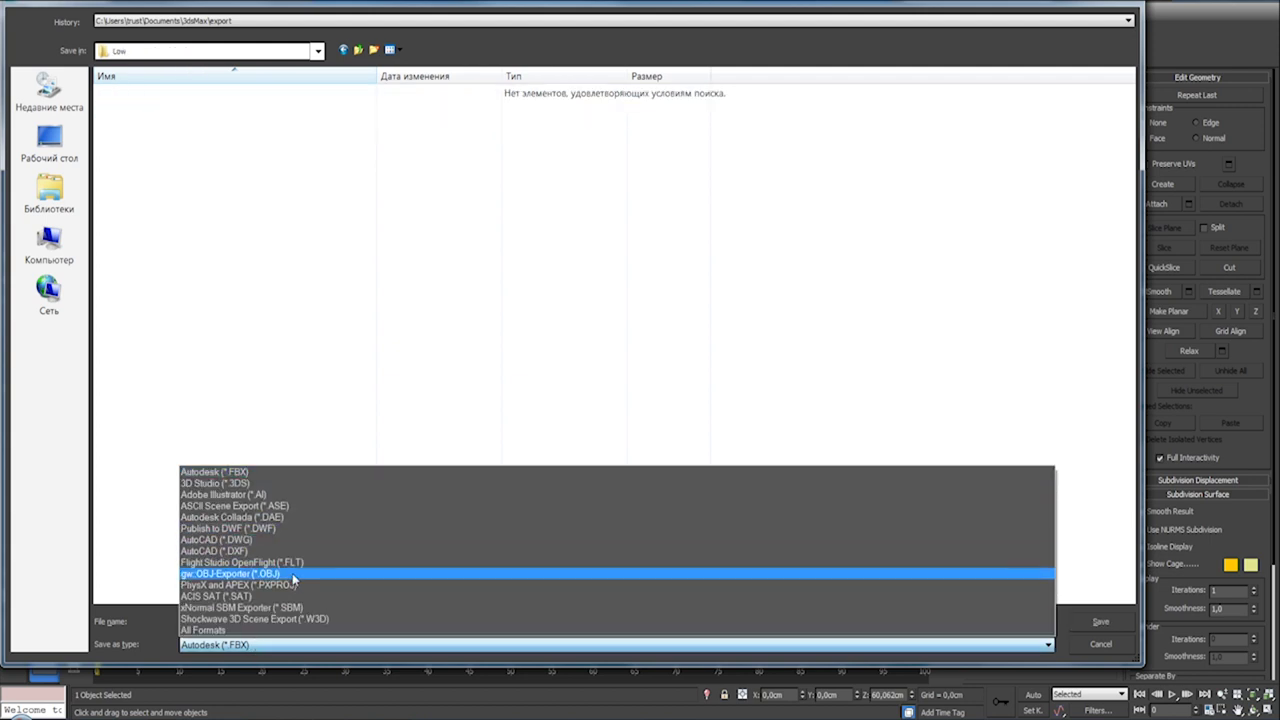
click(294, 574)
text(MFP_01_medieval_bed_01)
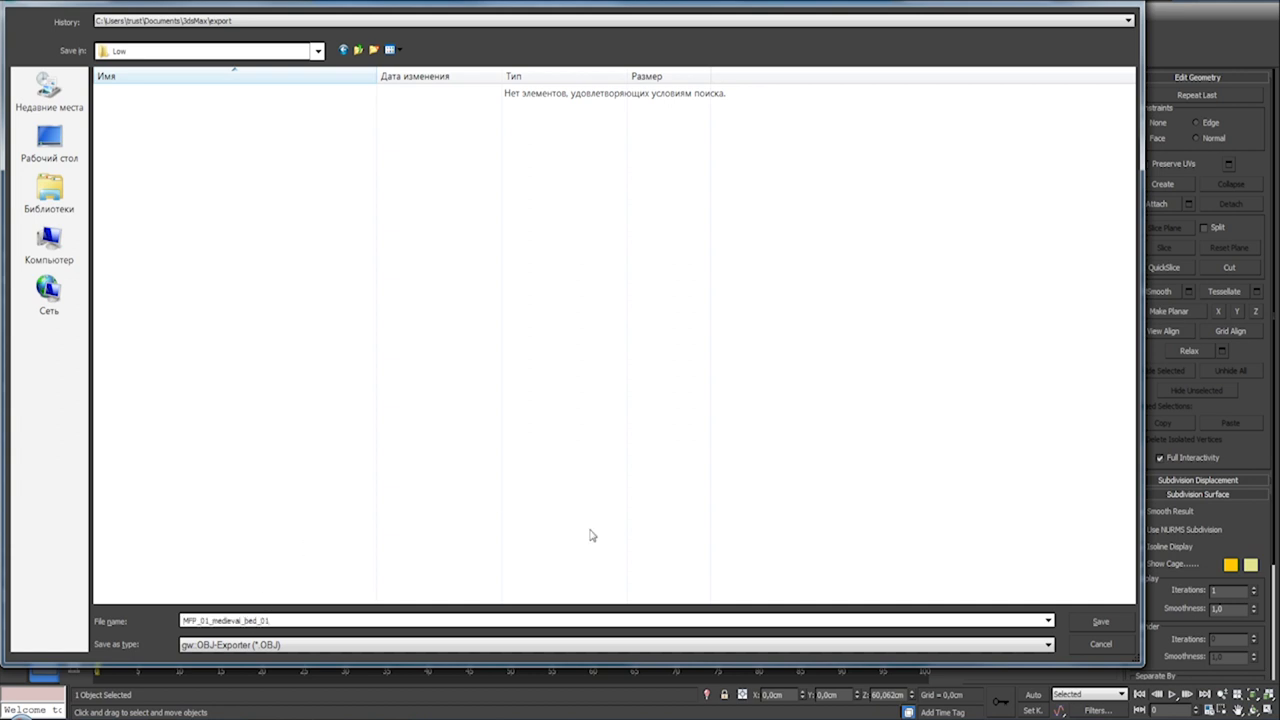
click(1105, 622)
click(540, 495)
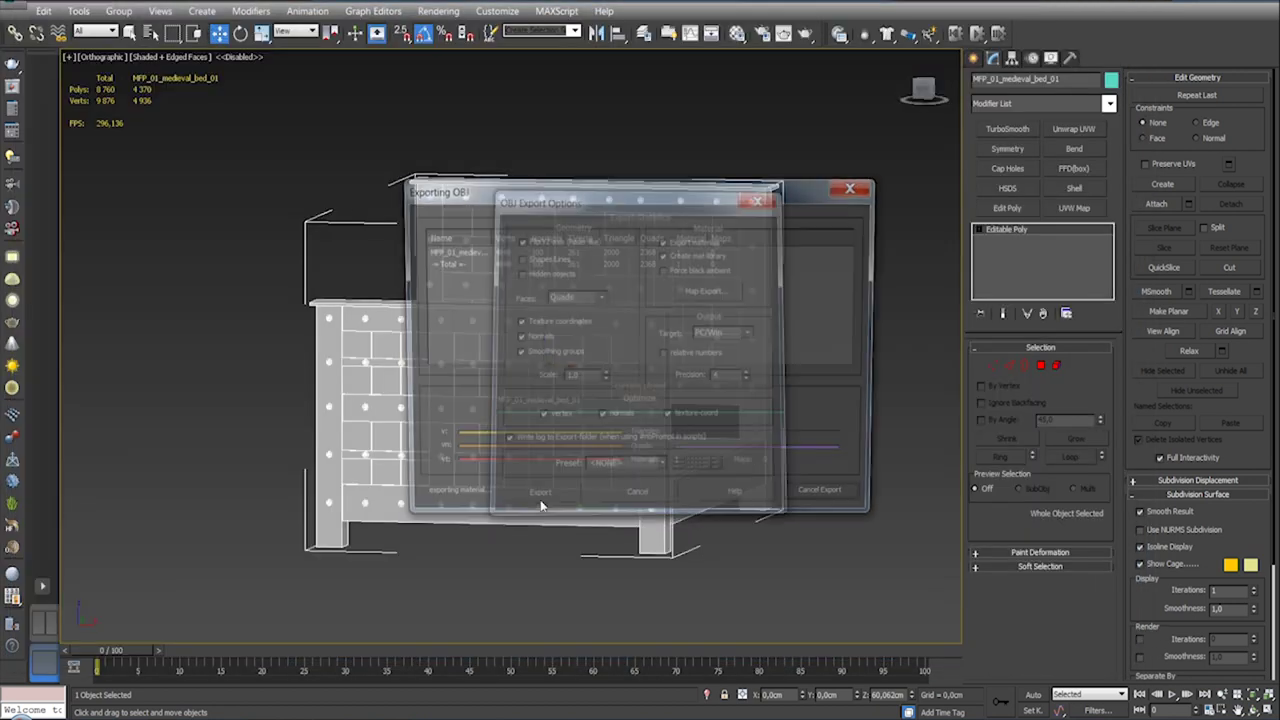
click(820, 500)
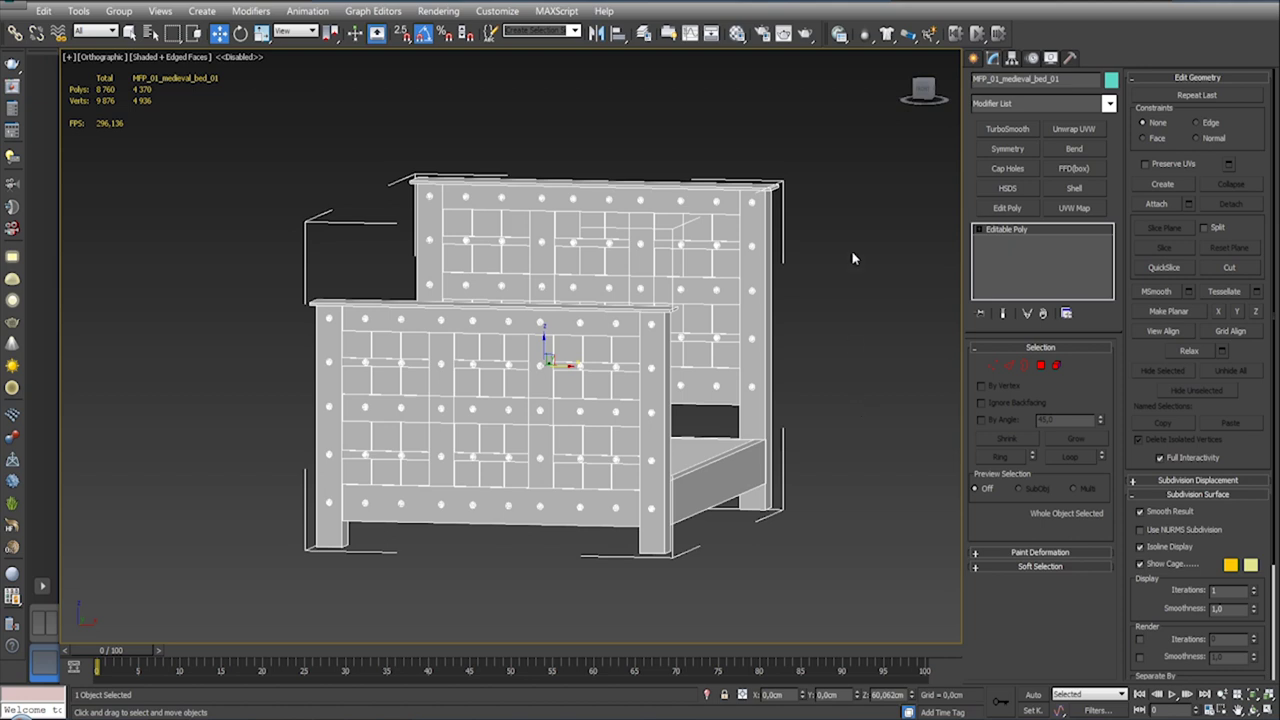
Step: Apply Reset XForm to the bed and collapse the stack back to an editable poly
click(1070, 58)
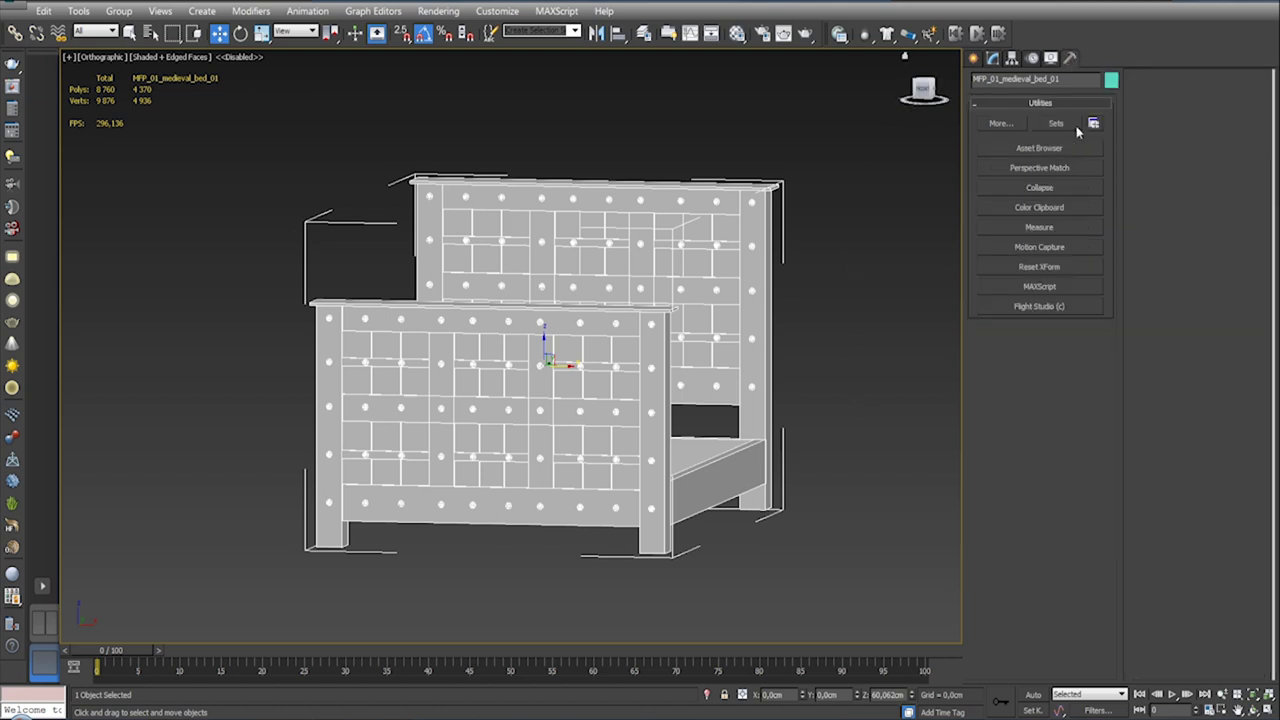
click(1055, 268)
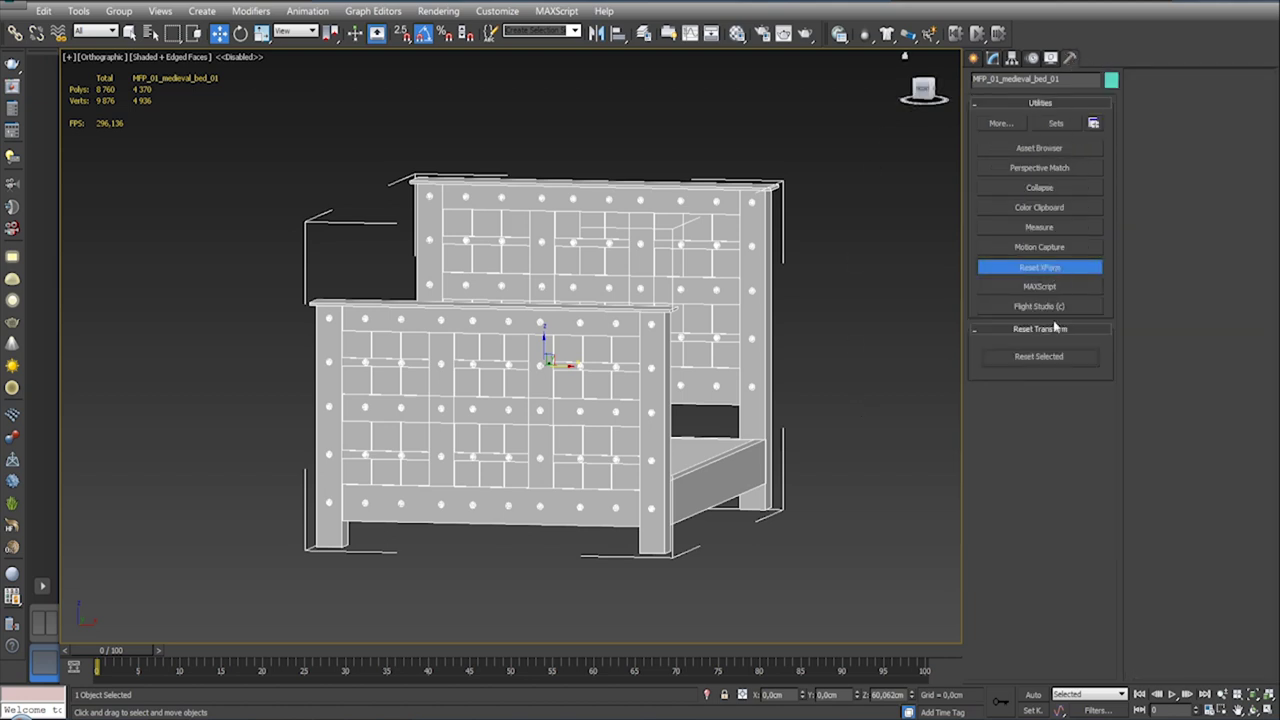
click(994, 58)
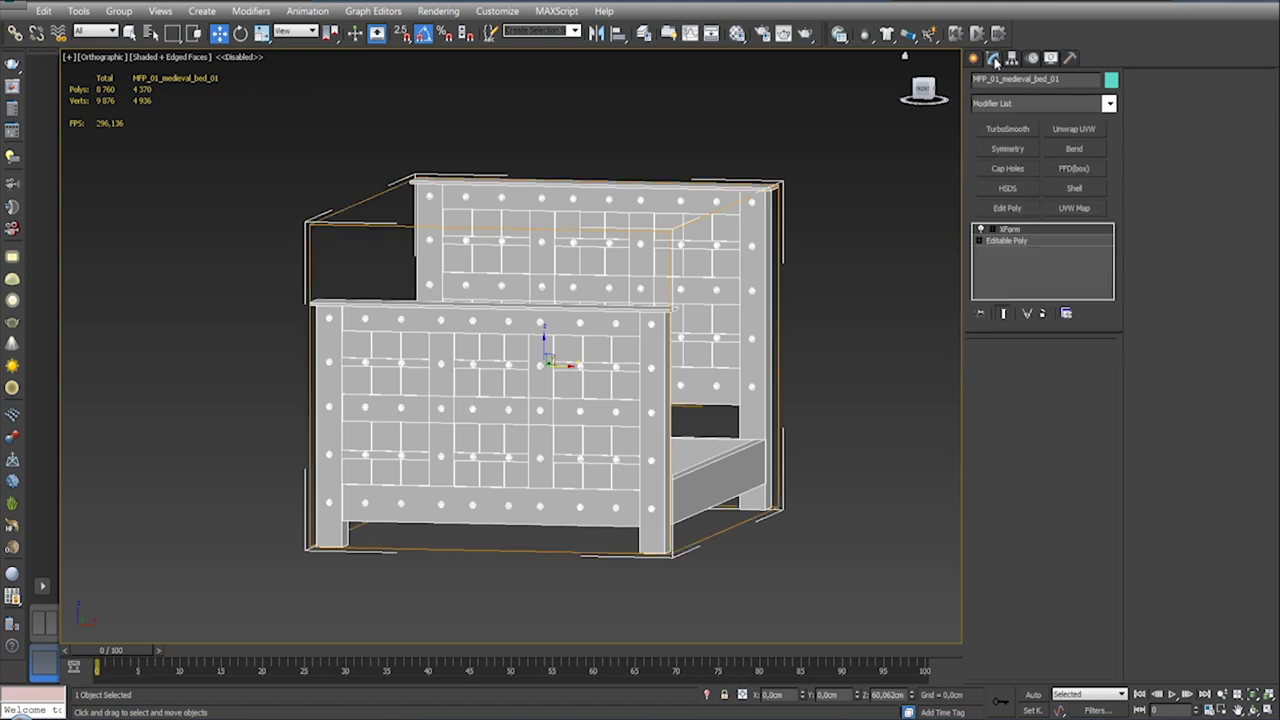
right_click(1033, 234)
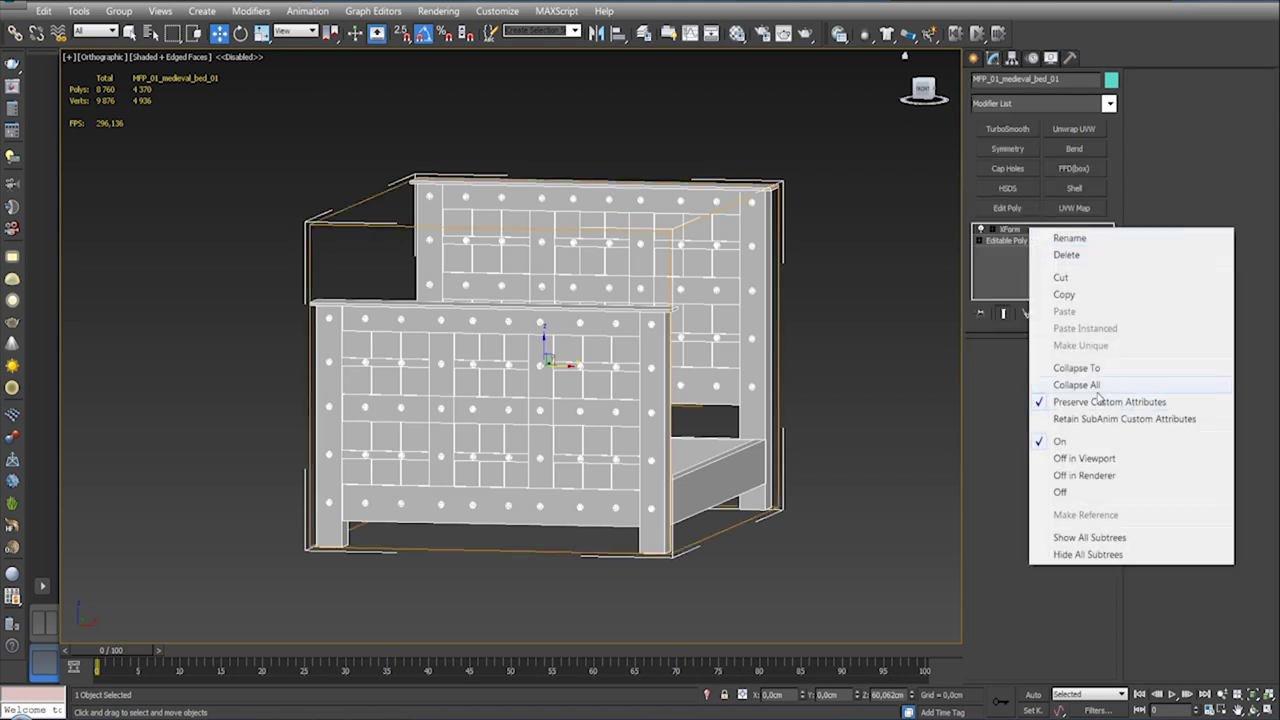
click(1080, 366)
click(905, 345)
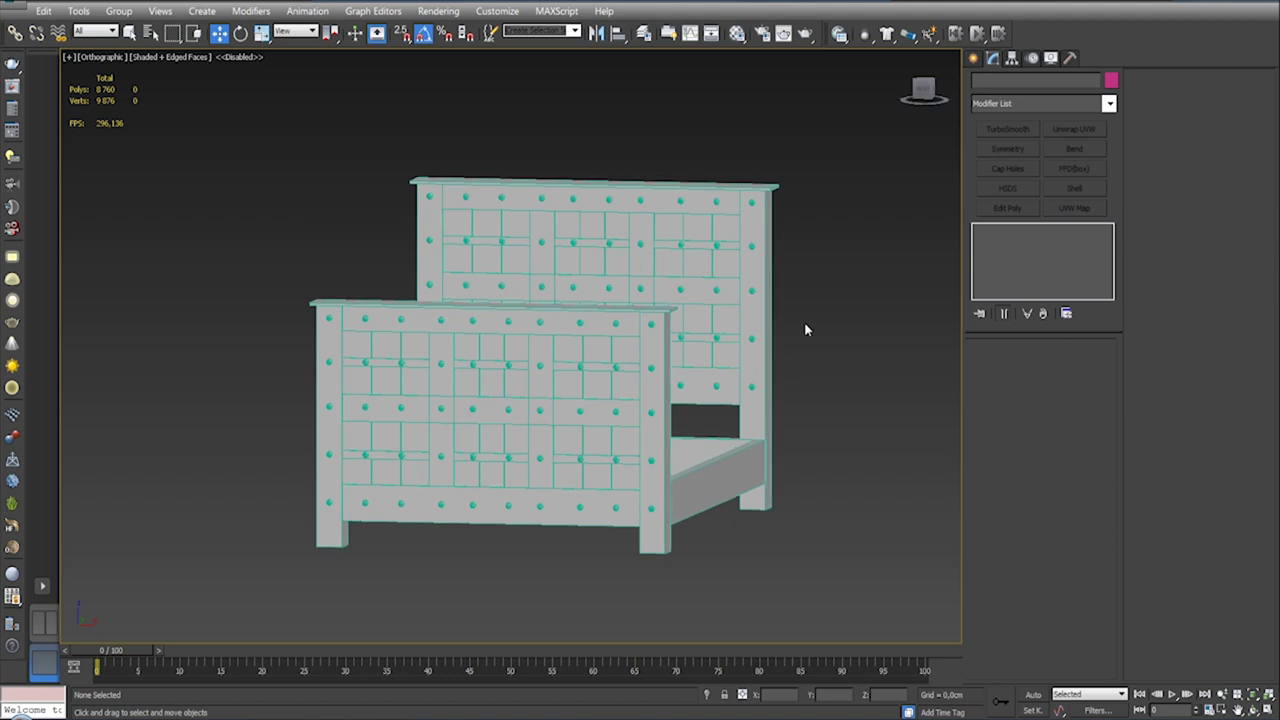
click(757, 318)
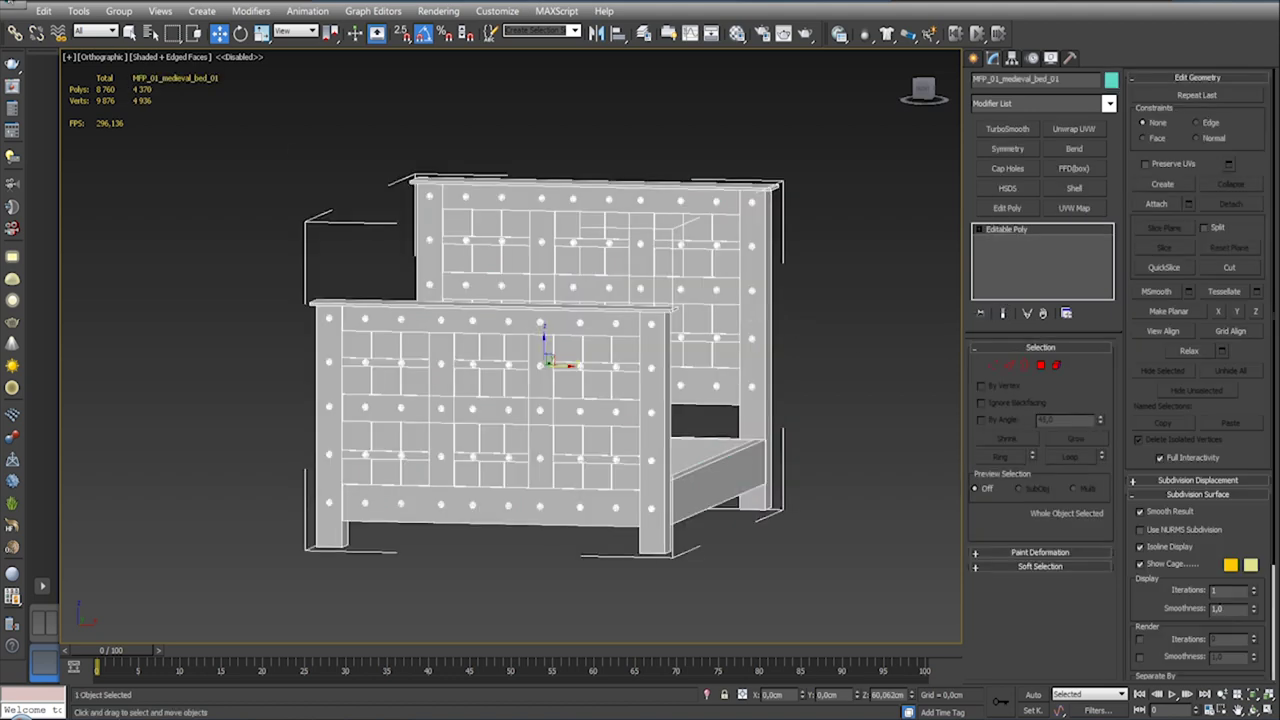
Step: Export the selected bed again, replacing the existing MFP_01_medieval_bed_01 OBJ file
click(14, 8)
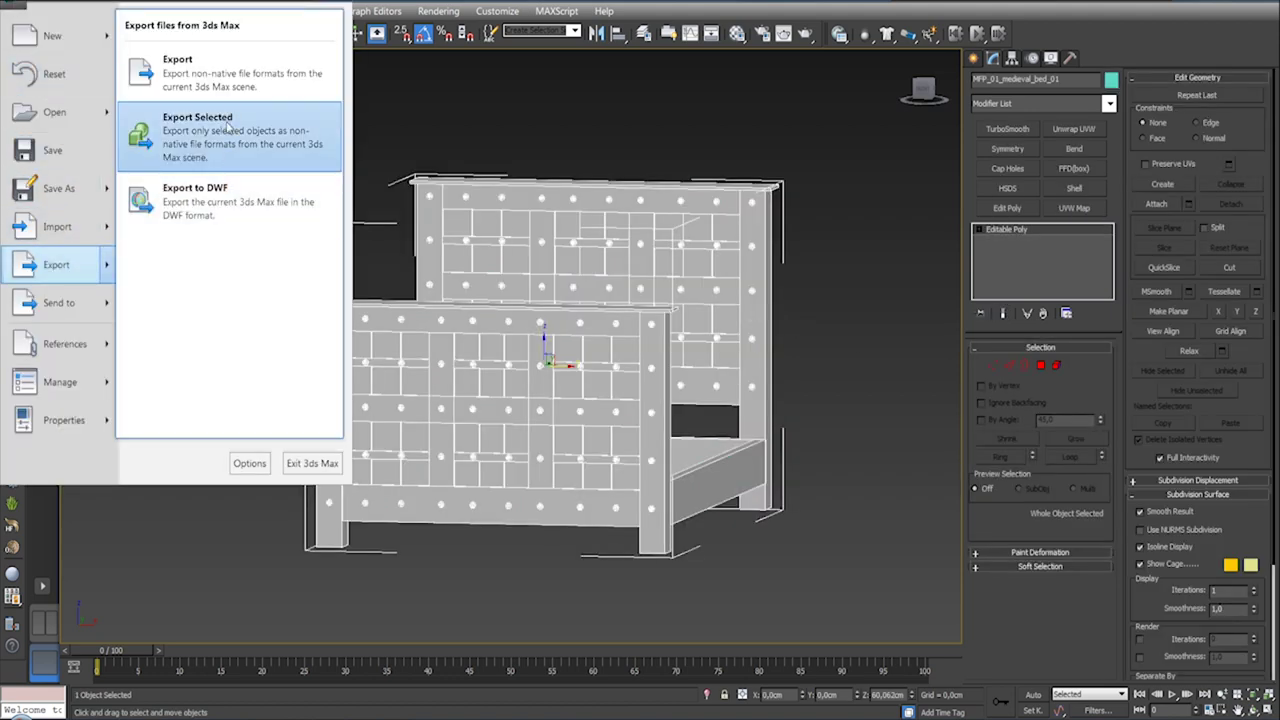
mouse_move(57, 264)
click(170, 128)
double_click(187, 104)
click(712, 440)
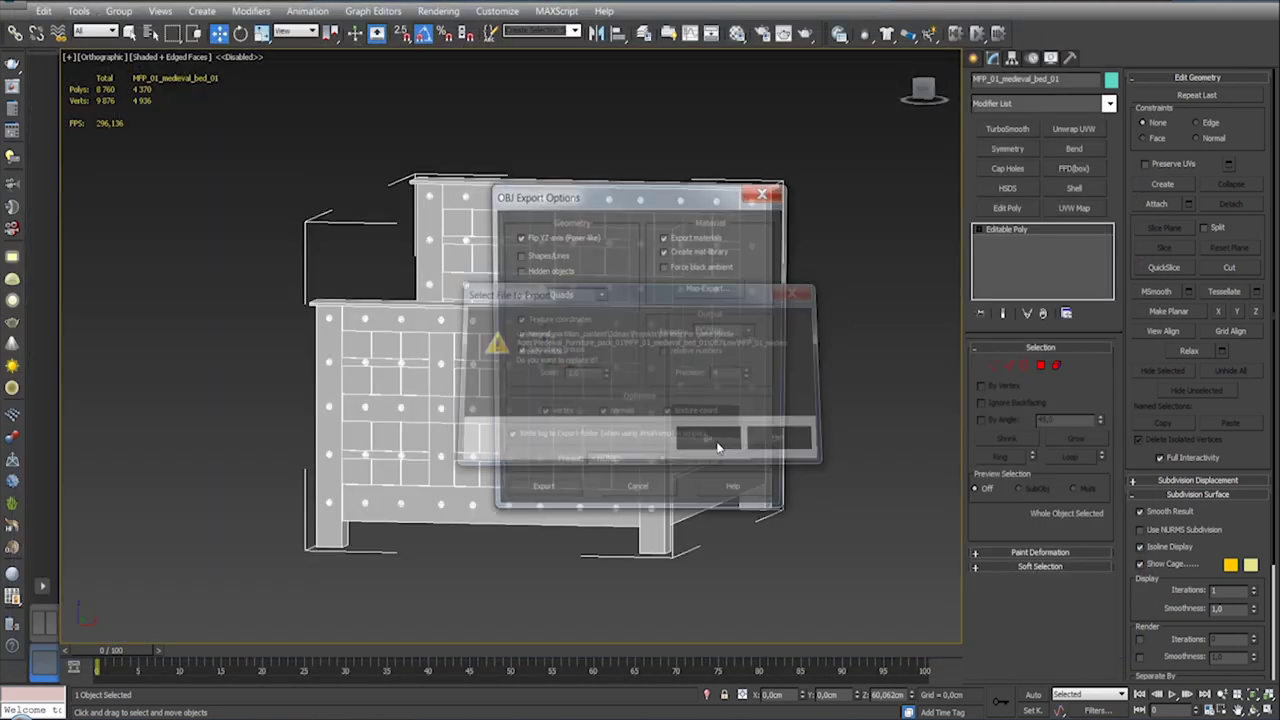
click(553, 495)
click(846, 497)
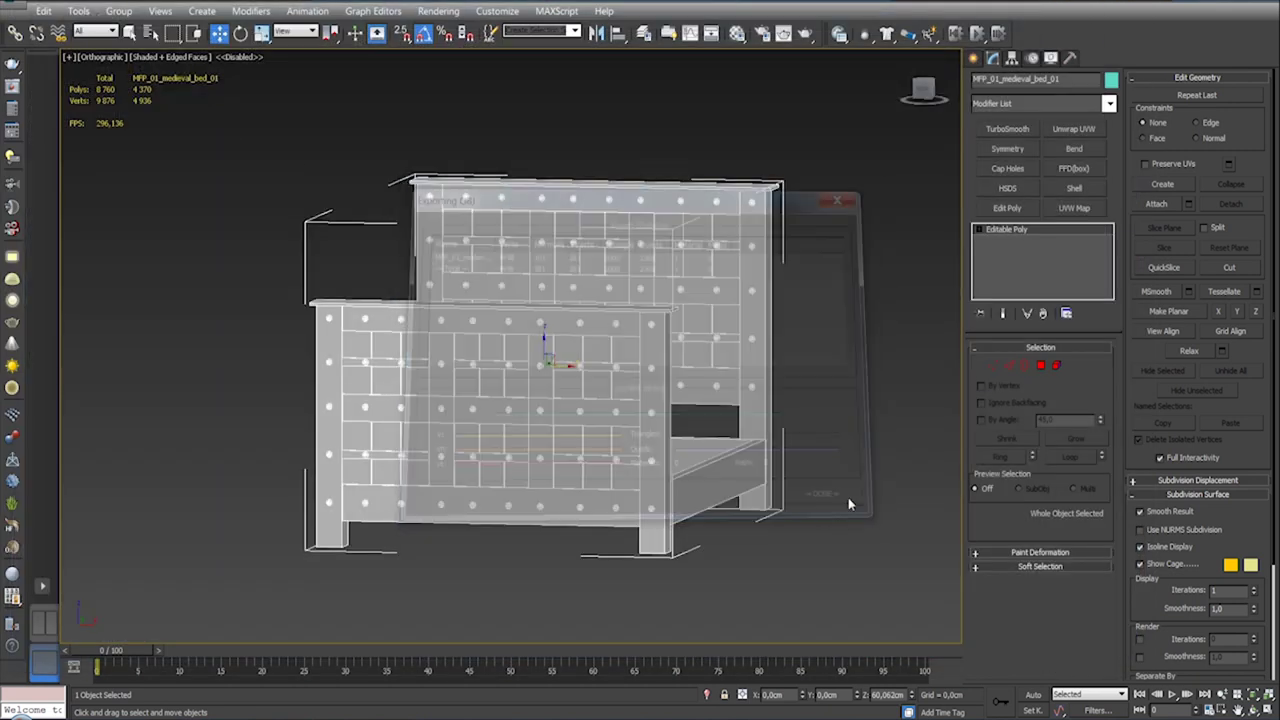